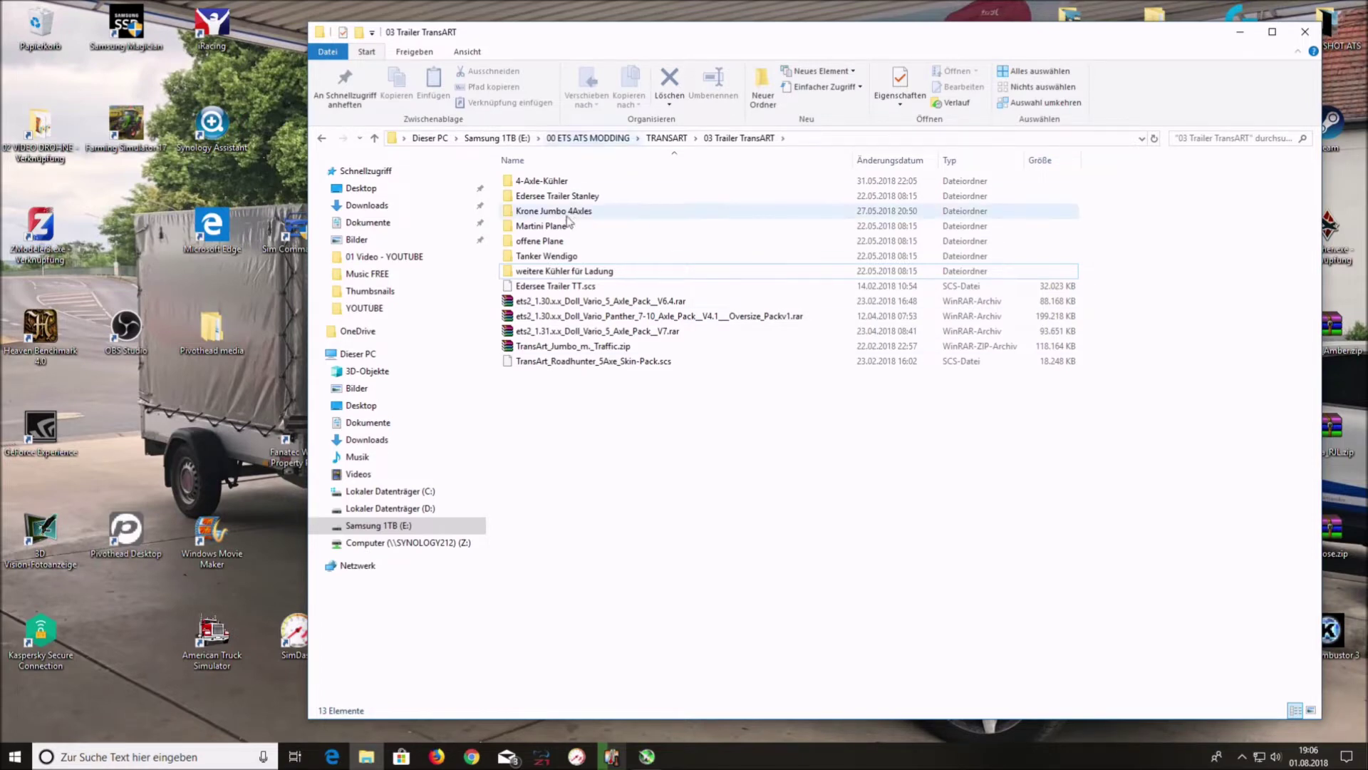
Open the 4-Axle-Kühler folder and shrink and reposition its window to leave desktop space for a second Explorer window.
{"action": "double_click", "coordinate": [559, 182]}
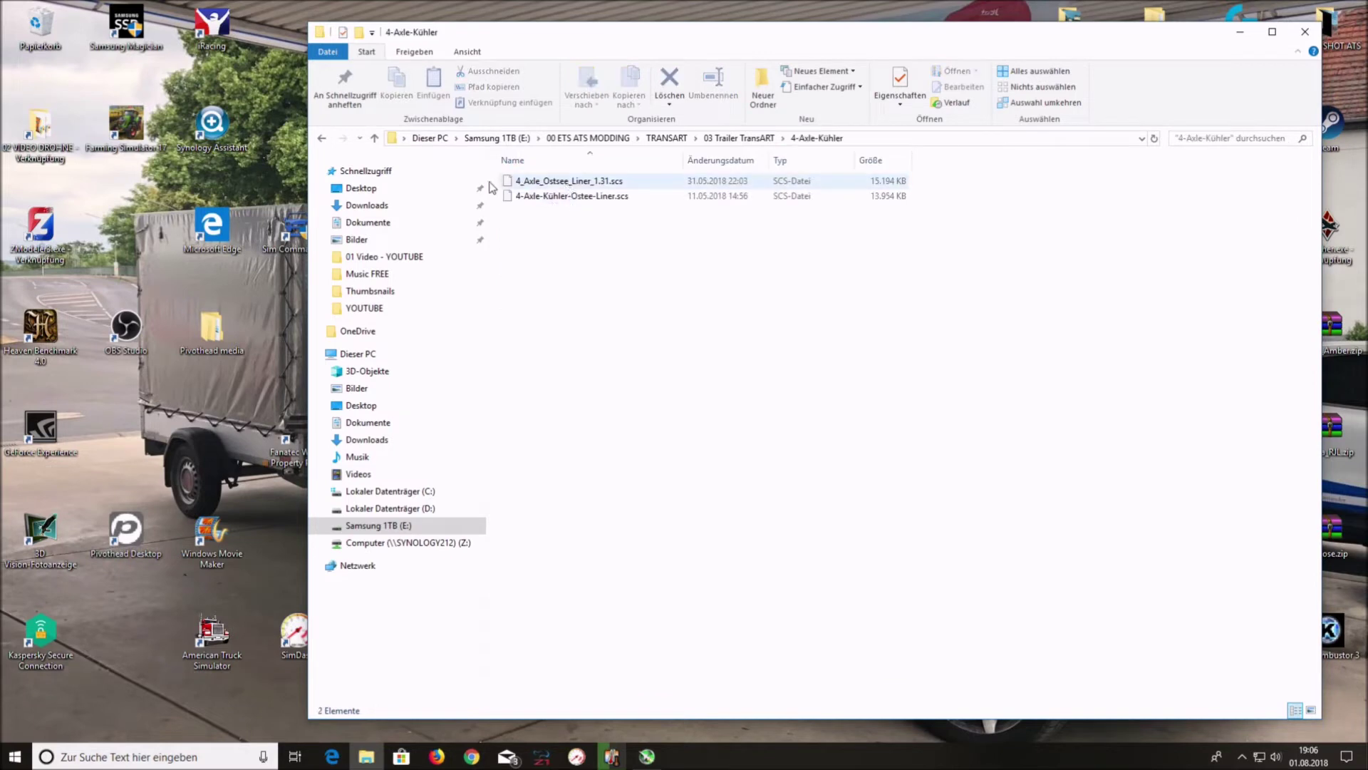
{"action": "left_click", "coordinate": [565, 183]}
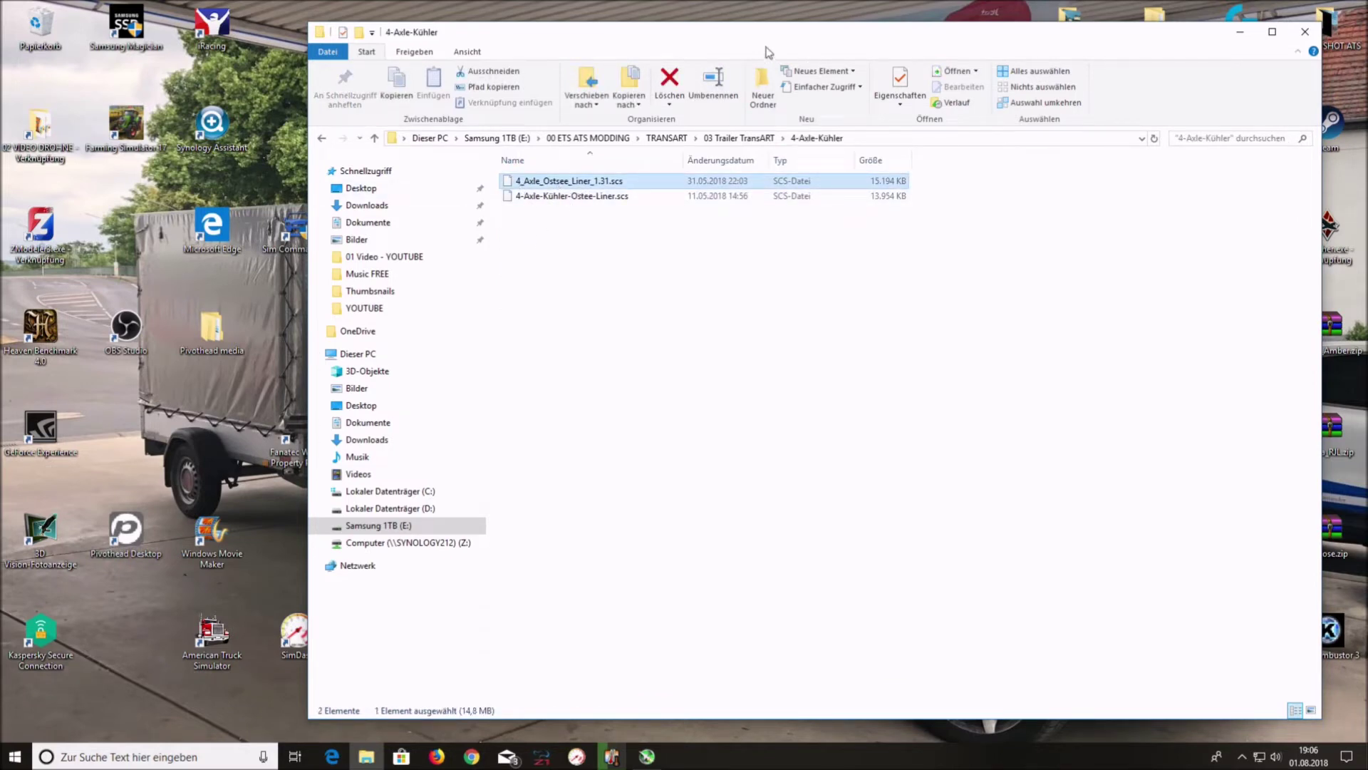
{"action": "left_click_drag", "start_coordinate": [749, 43], "coordinate": [822, 44]}
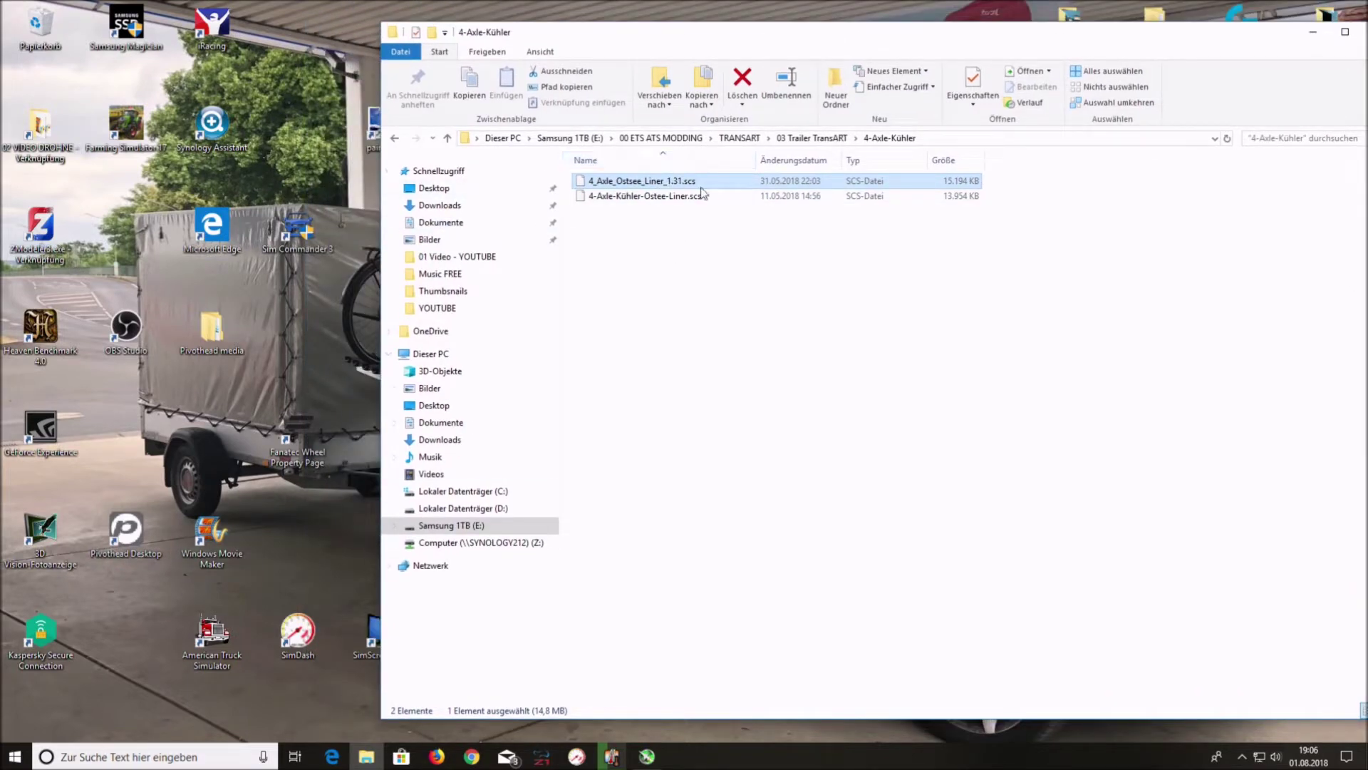
{"action": "left_click_drag", "start_coordinate": [1123, 36], "coordinate": [928, 40]}
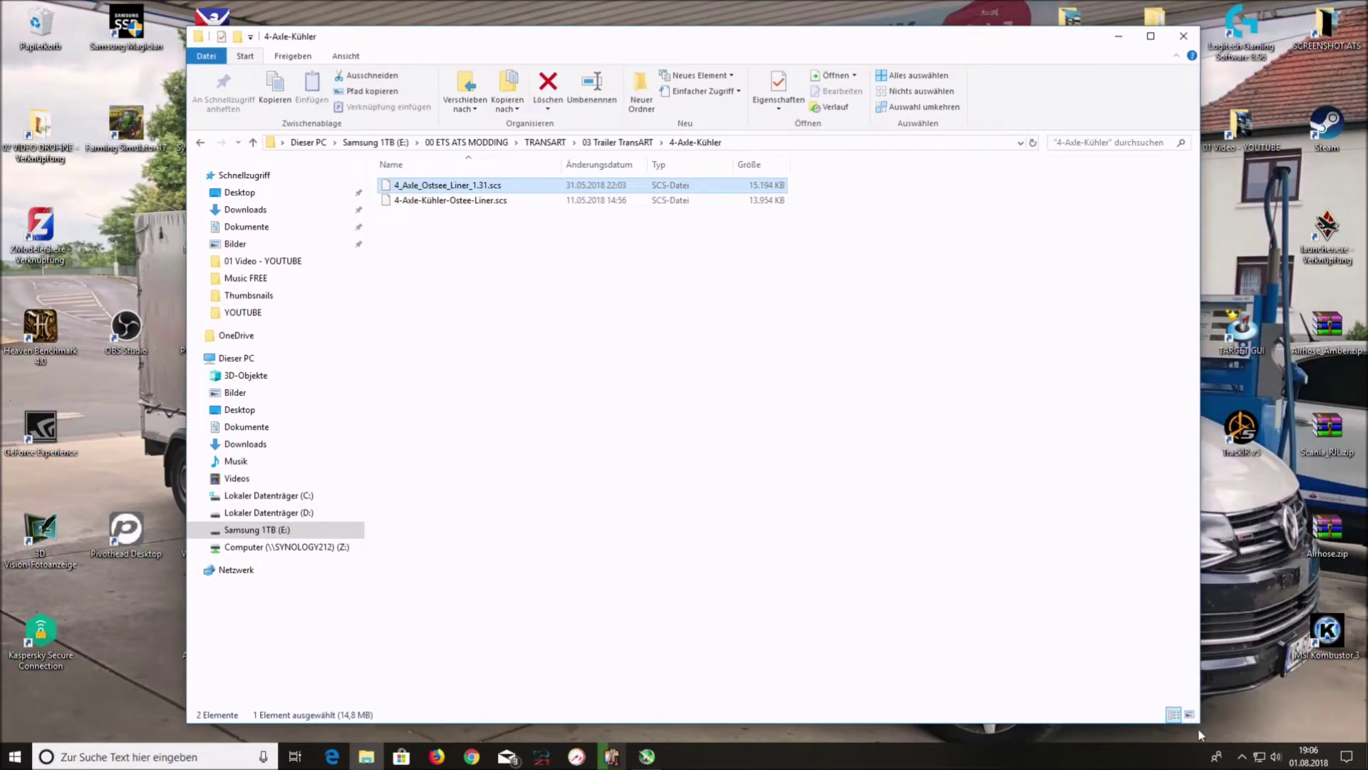
{"action": "left_click_drag", "start_coordinate": [1199, 720], "coordinate": [749, 619]}
{"action": "left_click_drag", "start_coordinate": [430, 43], "coordinate": [1017, 30]}
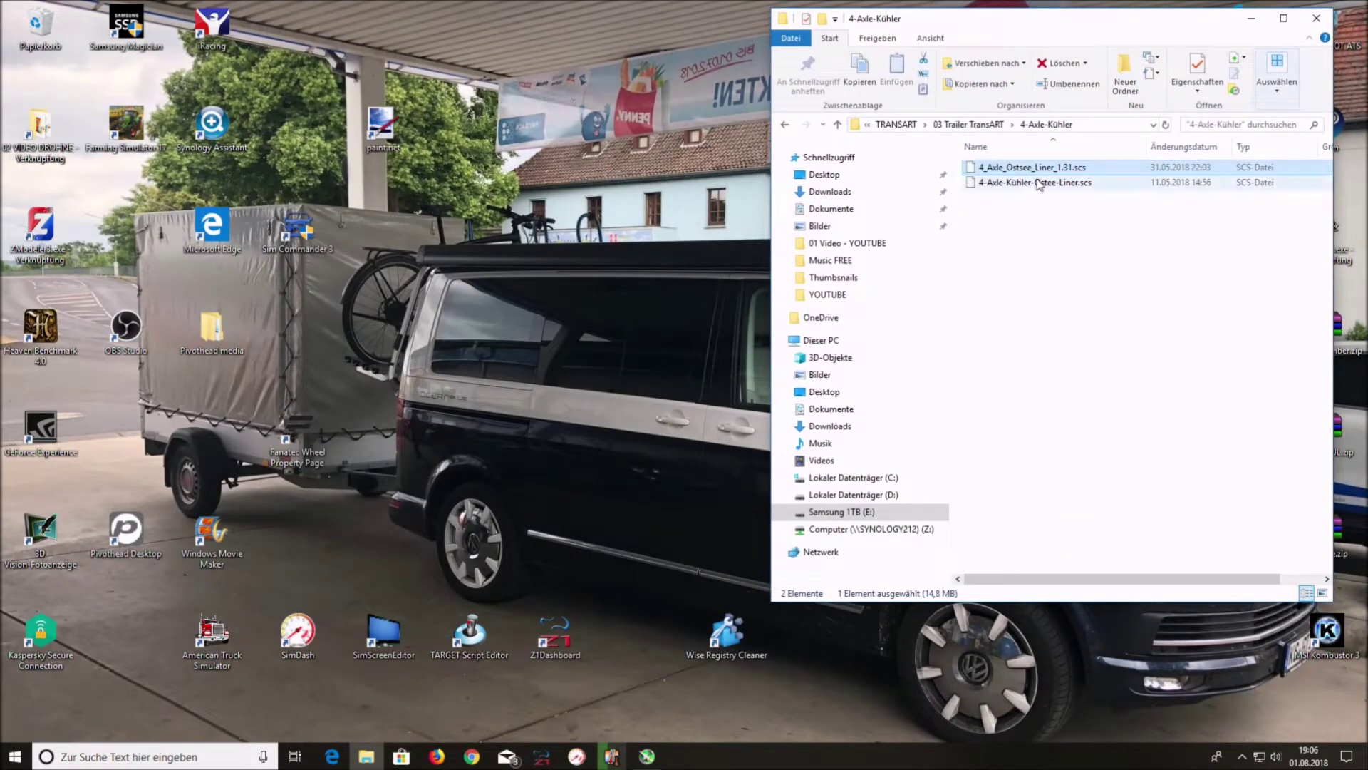
Open the Euro Truck Simulator 2 mod folder in a second Explorer window placed beside the 4-Axle-Kühler window.
{"action": "right_click", "coordinate": [366, 756]}
{"action": "left_click", "coordinate": [314, 508]}
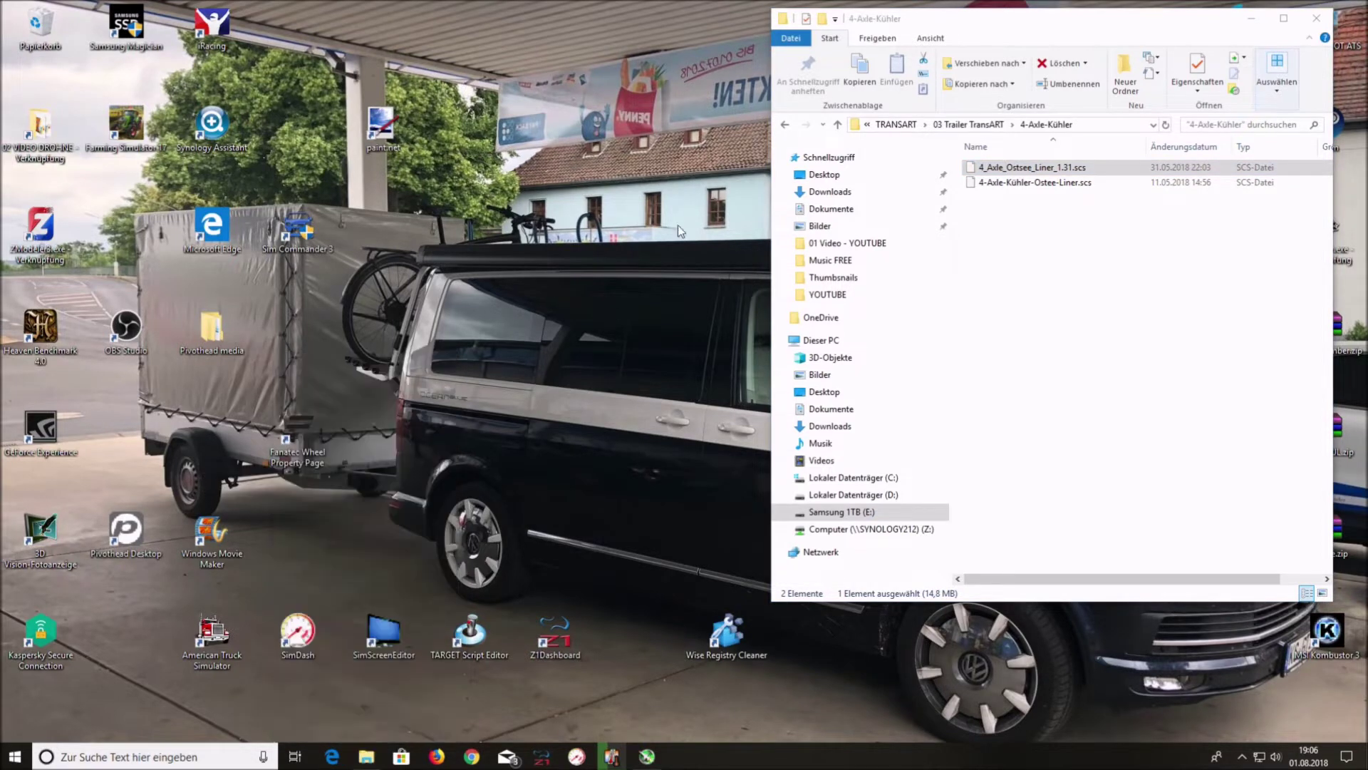
{"action": "left_click_drag", "start_coordinate": [1019, 50], "coordinate": [292, 40]}
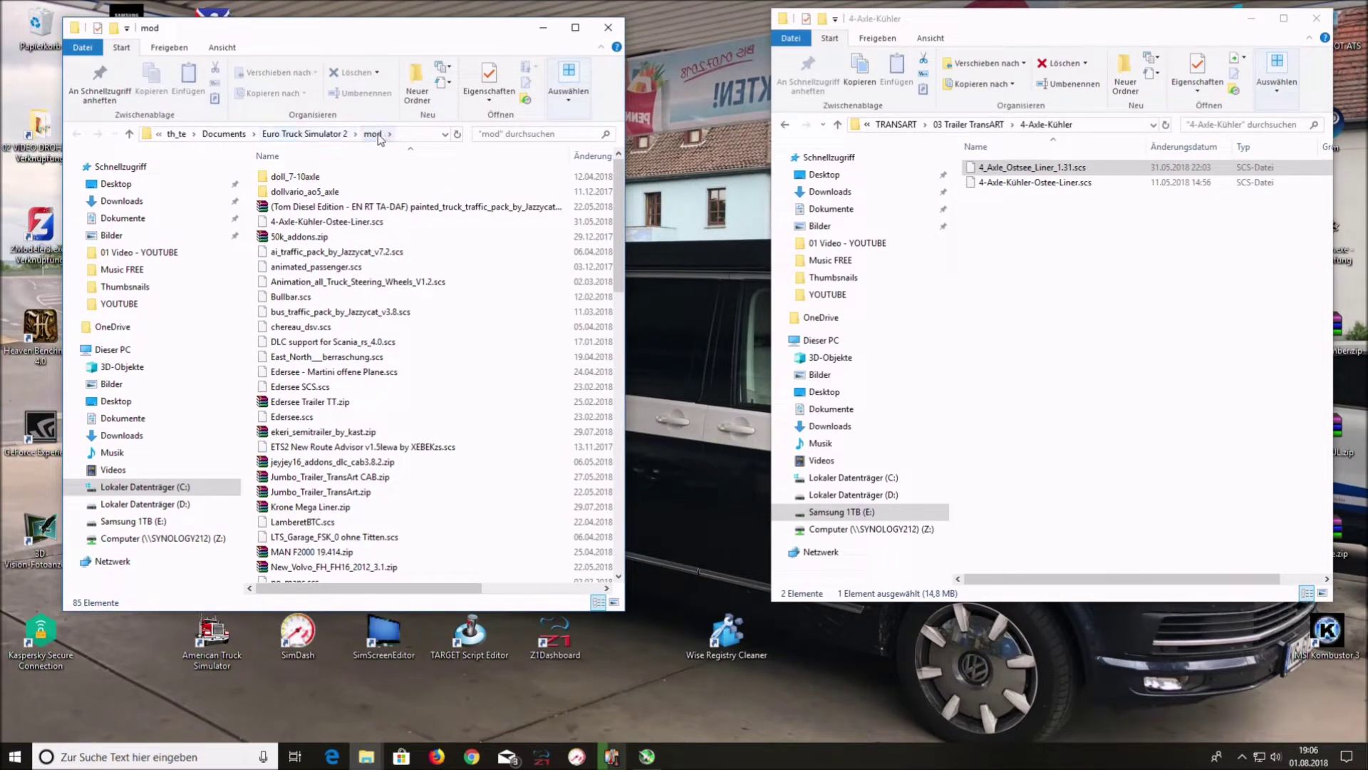
Copy 4_Axle_Ostsee_Liner_1.31.scs from the 4-Axle-Kühler folder into the mod folder.
{"action": "left_click", "coordinate": [367, 221]}
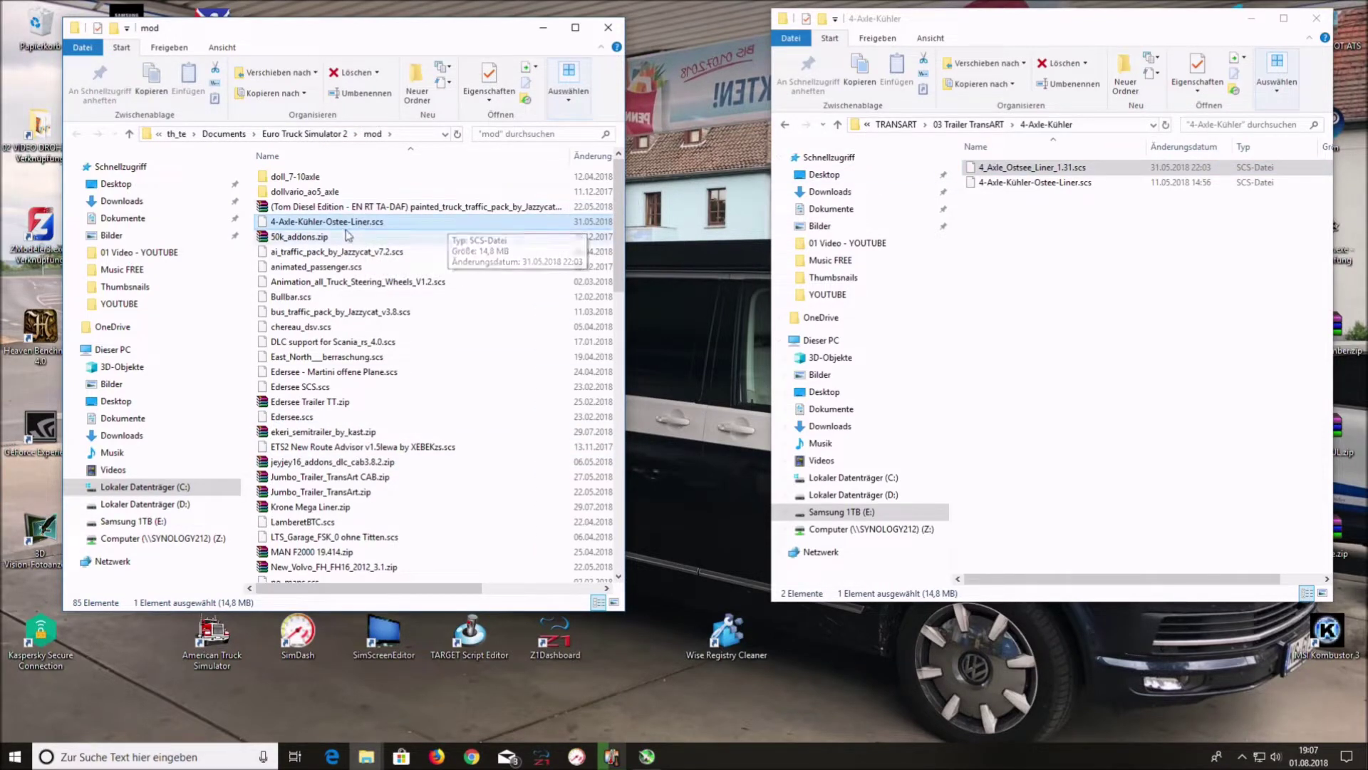
{"action": "left_click", "coordinate": [1037, 168]}
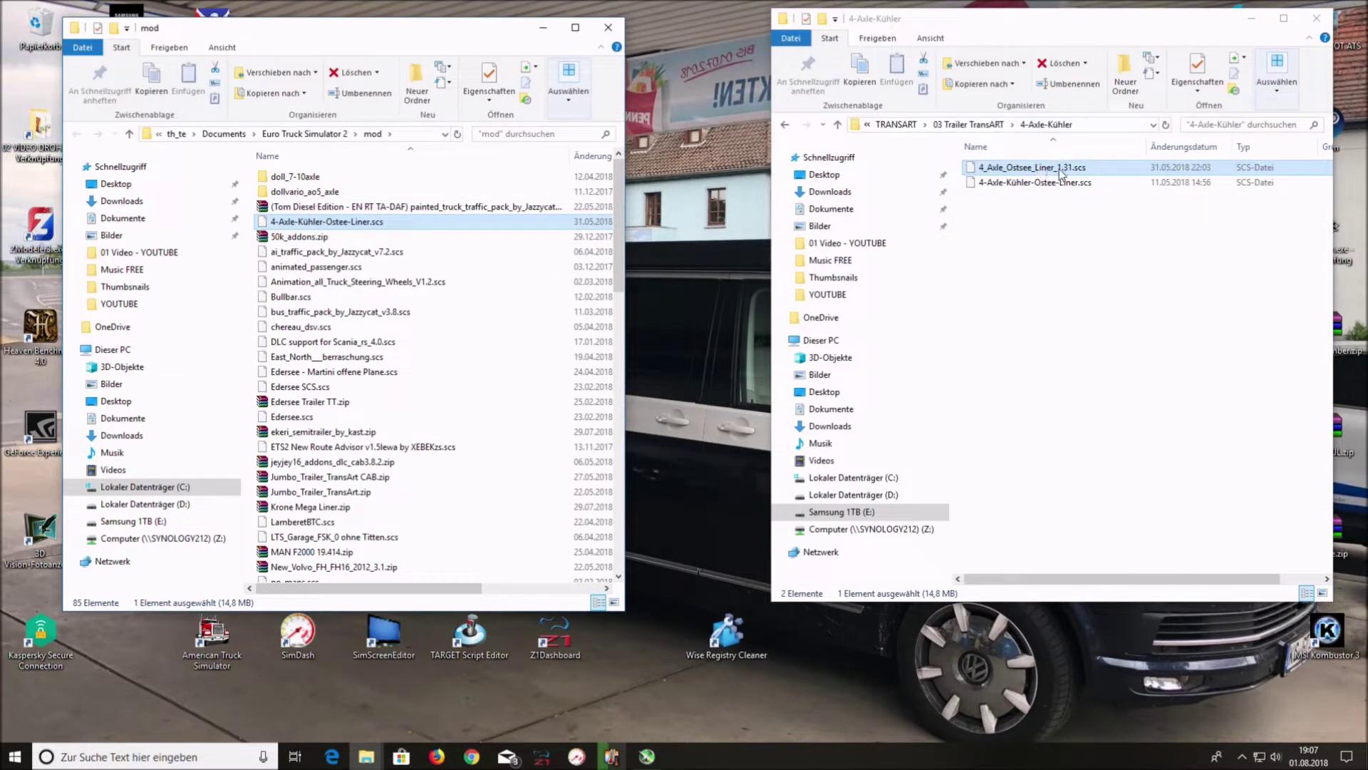
{"action": "left_click_drag", "start_coordinate": [1048, 175], "coordinate": [465, 167]}
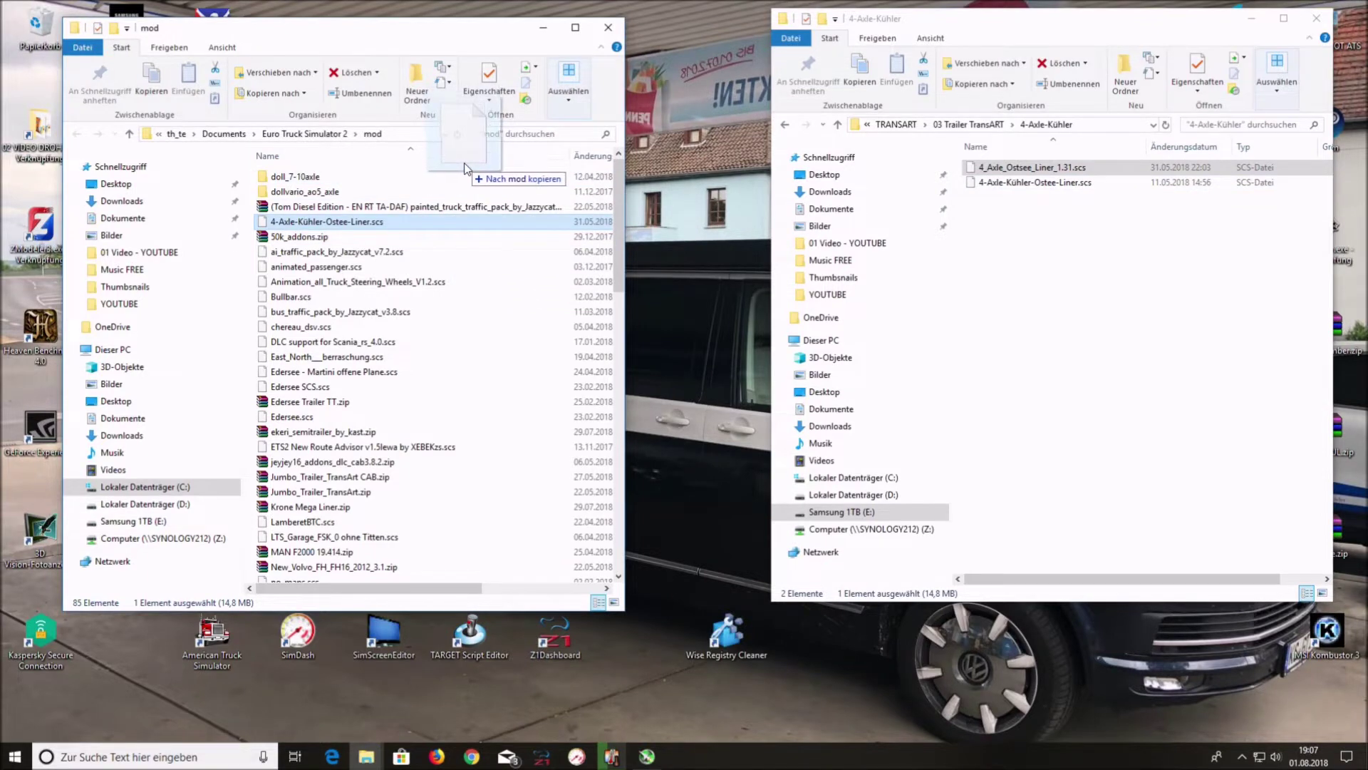
{"action": "left_click_drag", "start_coordinate": [464, 167], "coordinate": [466, 169]}
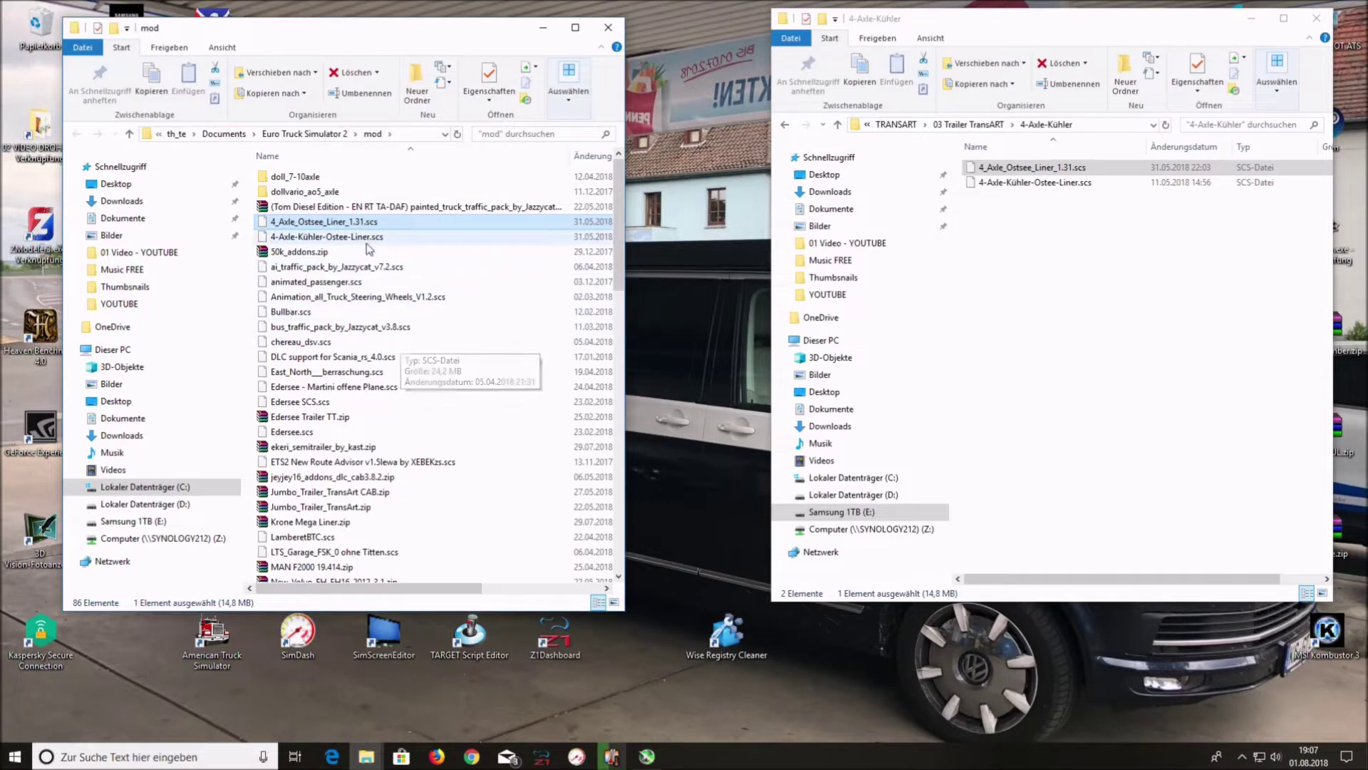
Delete the old 4-Axle-Kühler-Ostee-Liner.scs file from the mod folder.
{"action": "left_click", "coordinate": [335, 237]}
{"action": "right_click", "coordinate": [335, 243]}
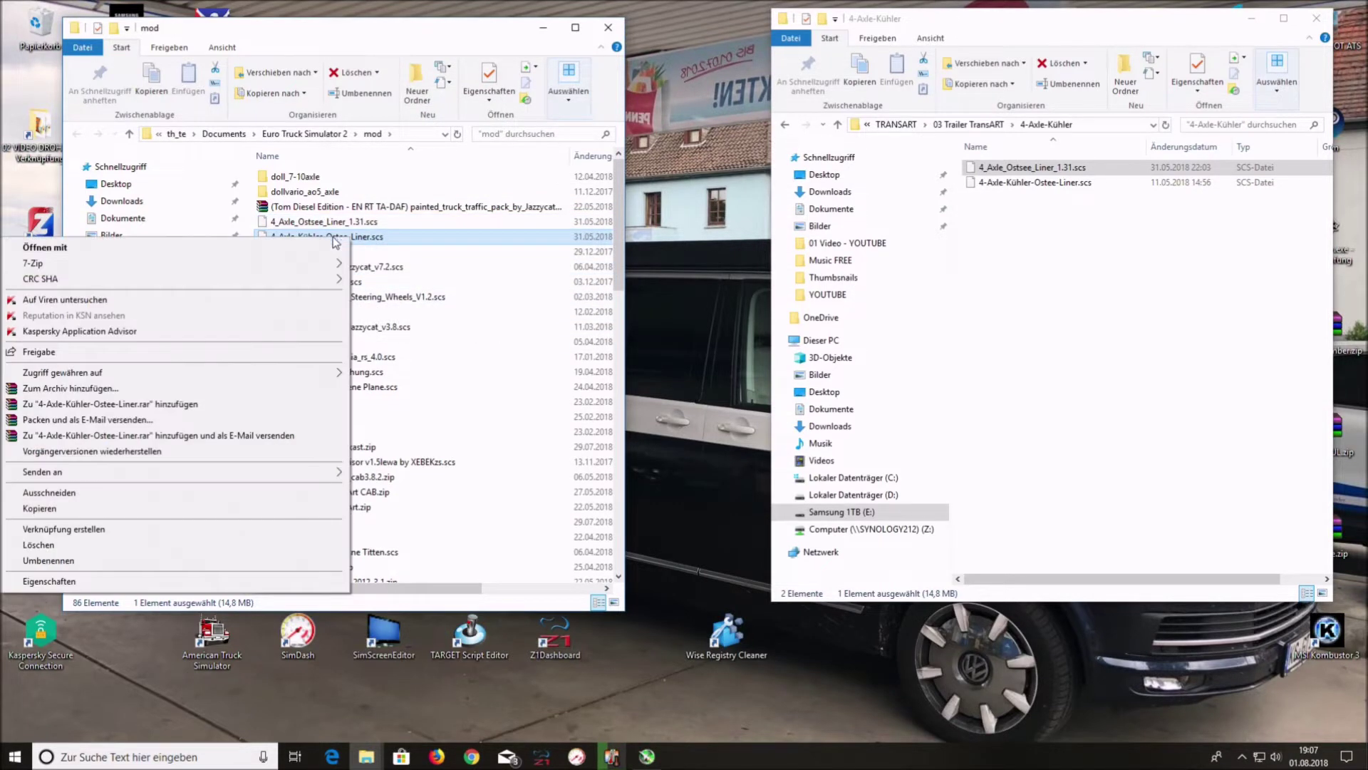
{"action": "left_click", "coordinate": [79, 547]}
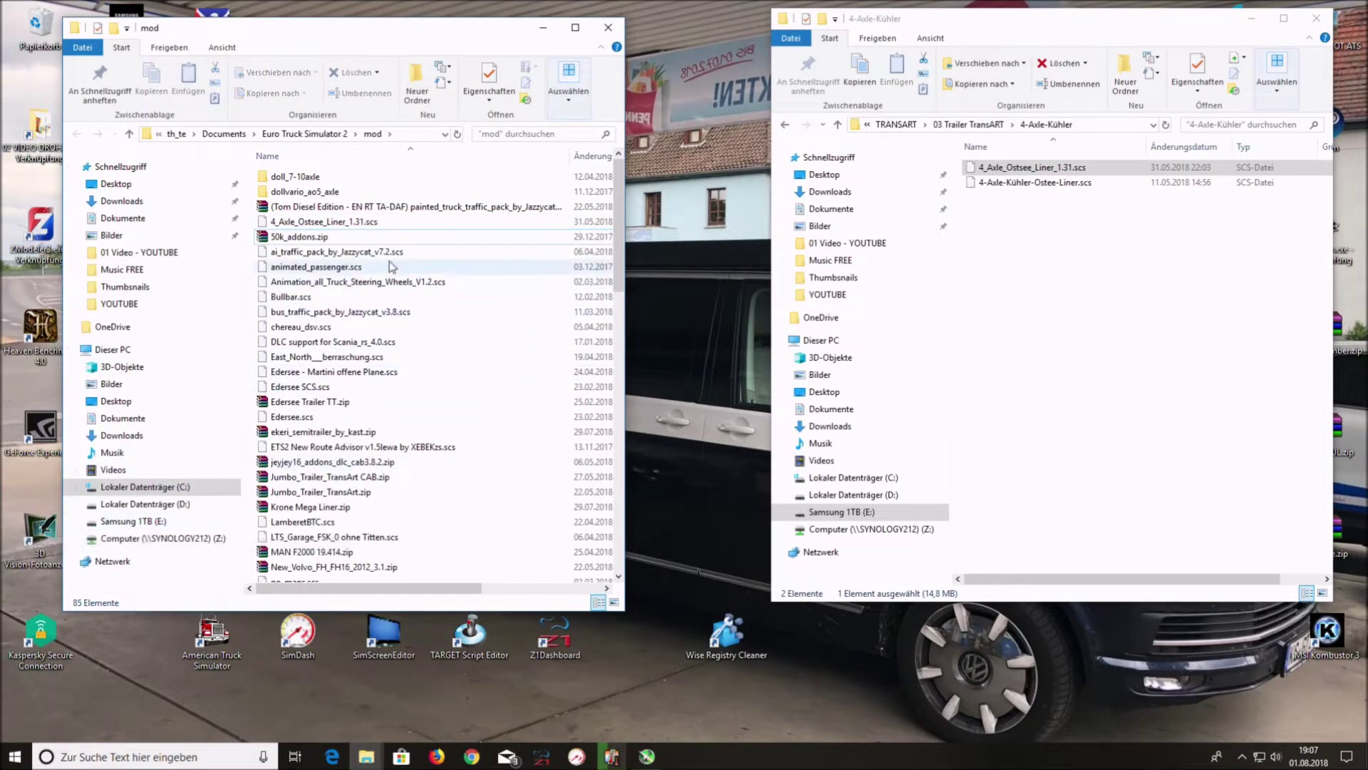
Change the extension of the copied mod file so it is named 4_Axle_Ostsee_Liner_1.31.zip.
{"action": "left_click", "coordinate": [371, 223]}
{"action": "left_click", "coordinate": [367, 225]}
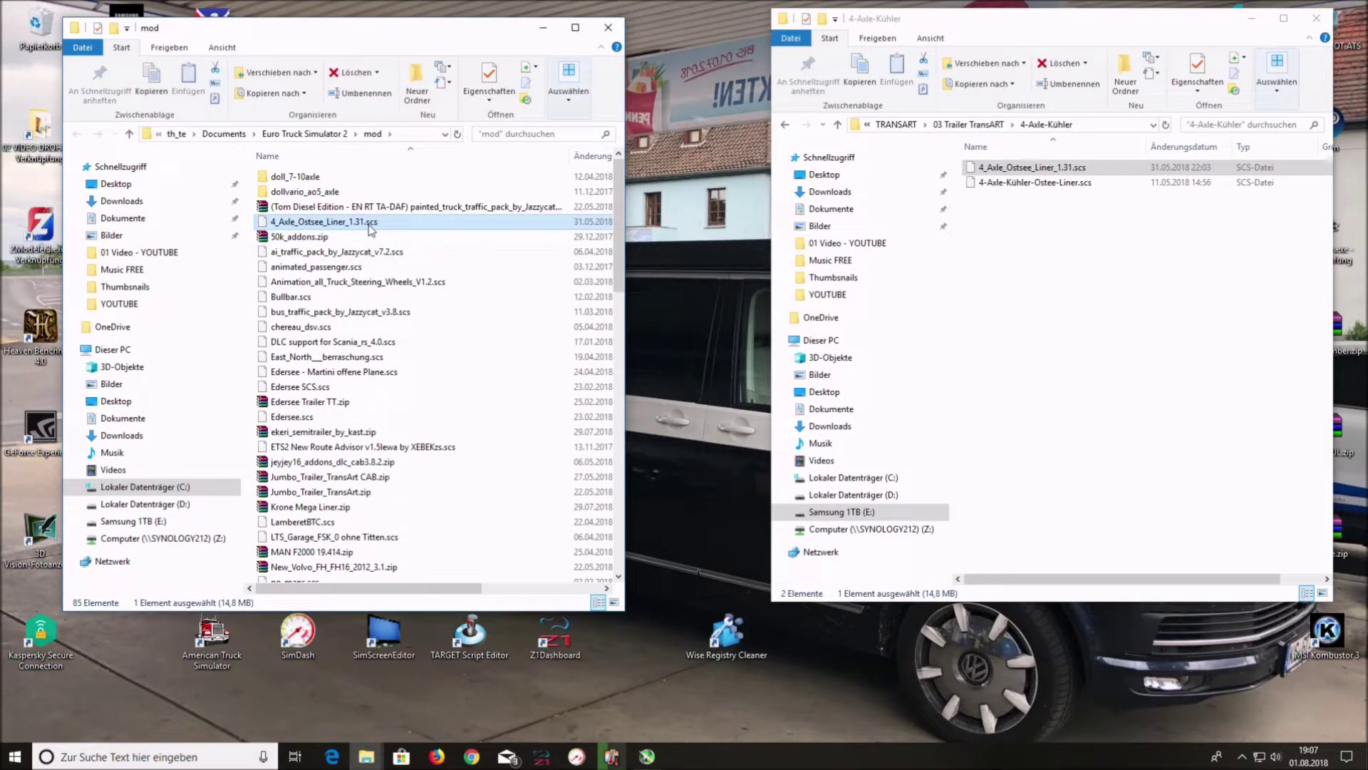
{"action": "left_click", "coordinate": [366, 222]}
{"action": "left_click_drag", "start_coordinate": [366, 222], "coordinate": [396, 223]}
{"action": "type", "text": "zip"}
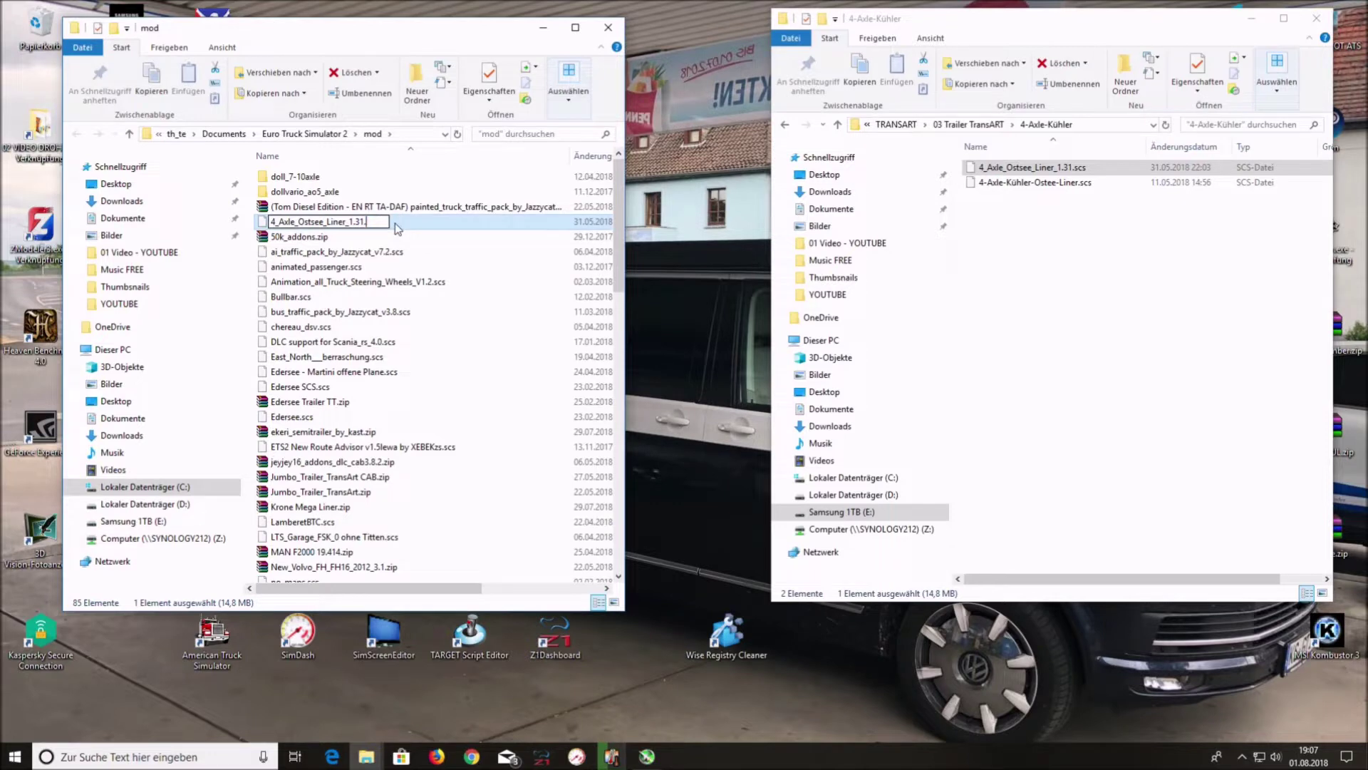
{"action": "key", "text": "Return"}
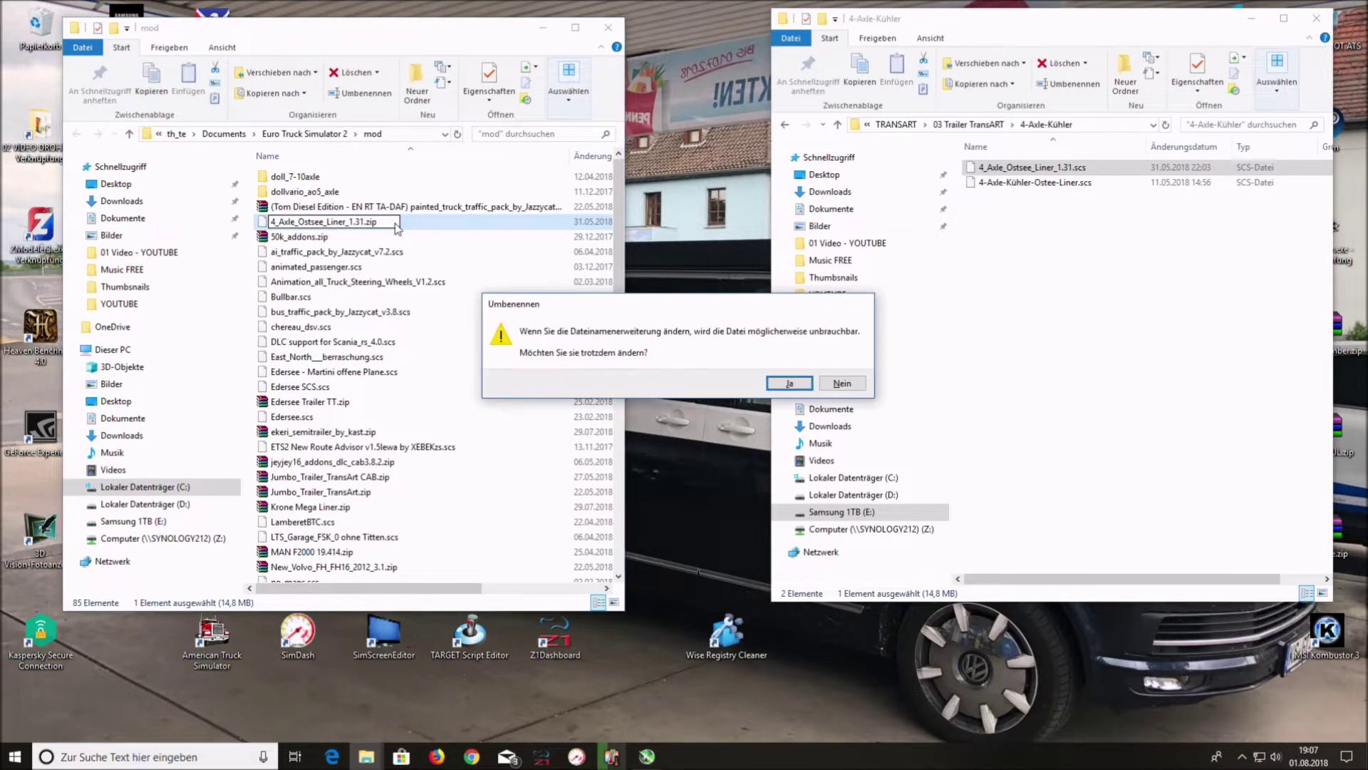
{"action": "key", "text": "Return"}
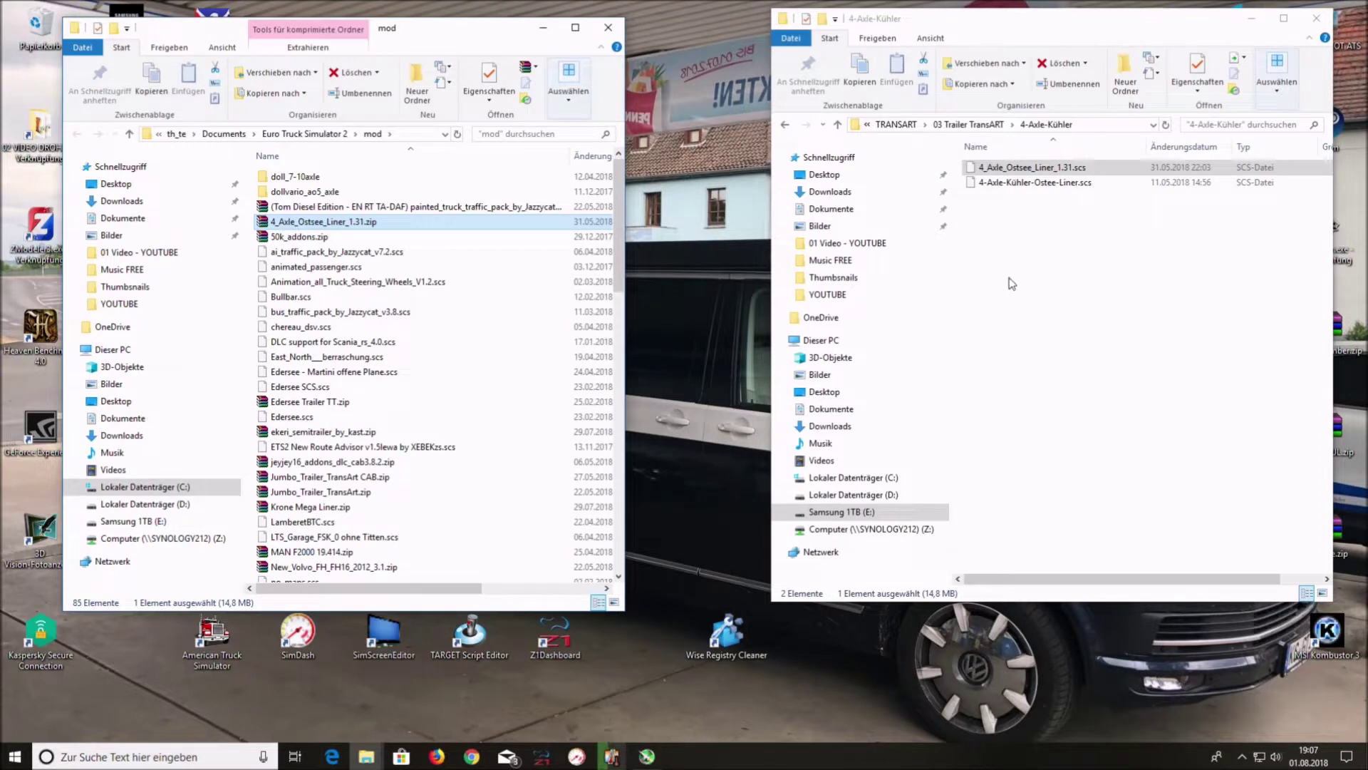
Create a folder named TEMP Arbeit inside 4-Axle-Kühler and open it.
{"action": "right_click", "coordinate": [1026, 264]}
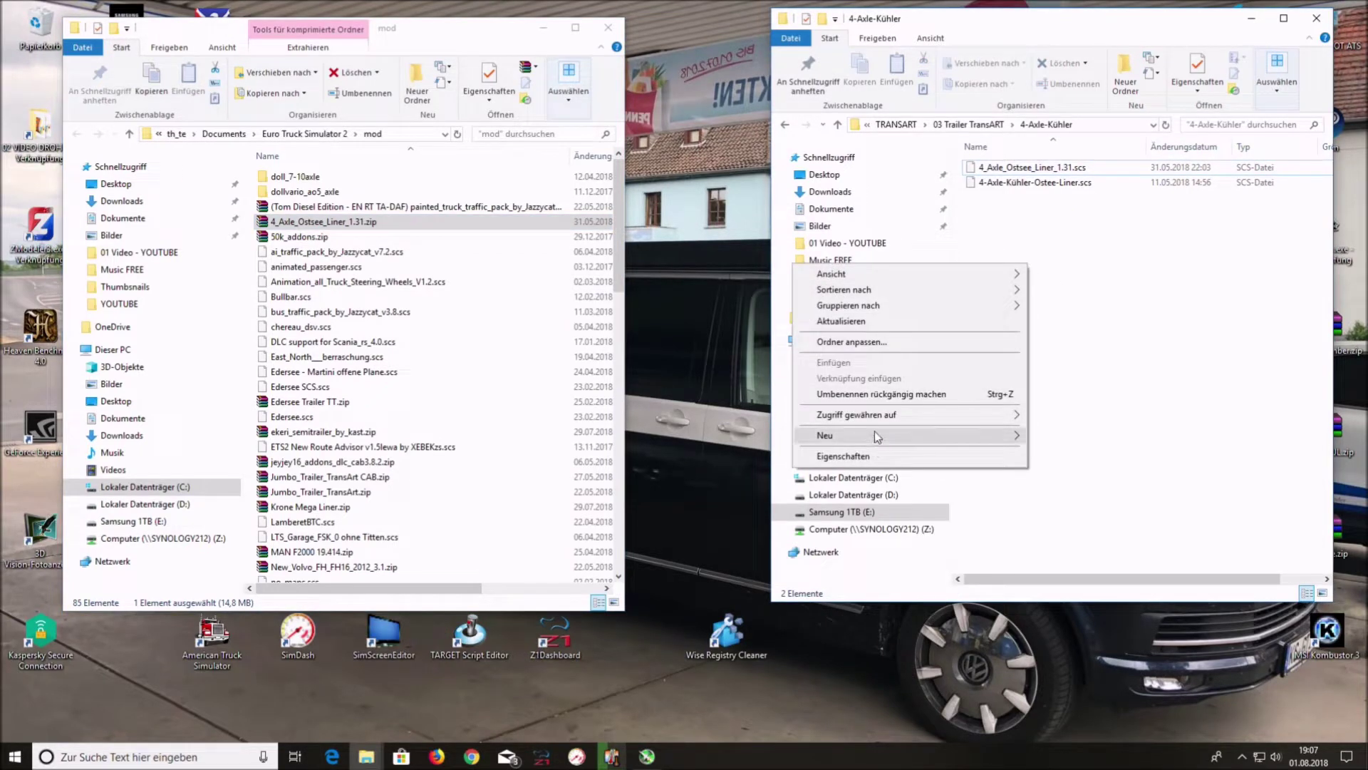
{"action": "mouse_move", "coordinate": [874, 433]}
{"action": "left_click", "coordinate": [1049, 441]}
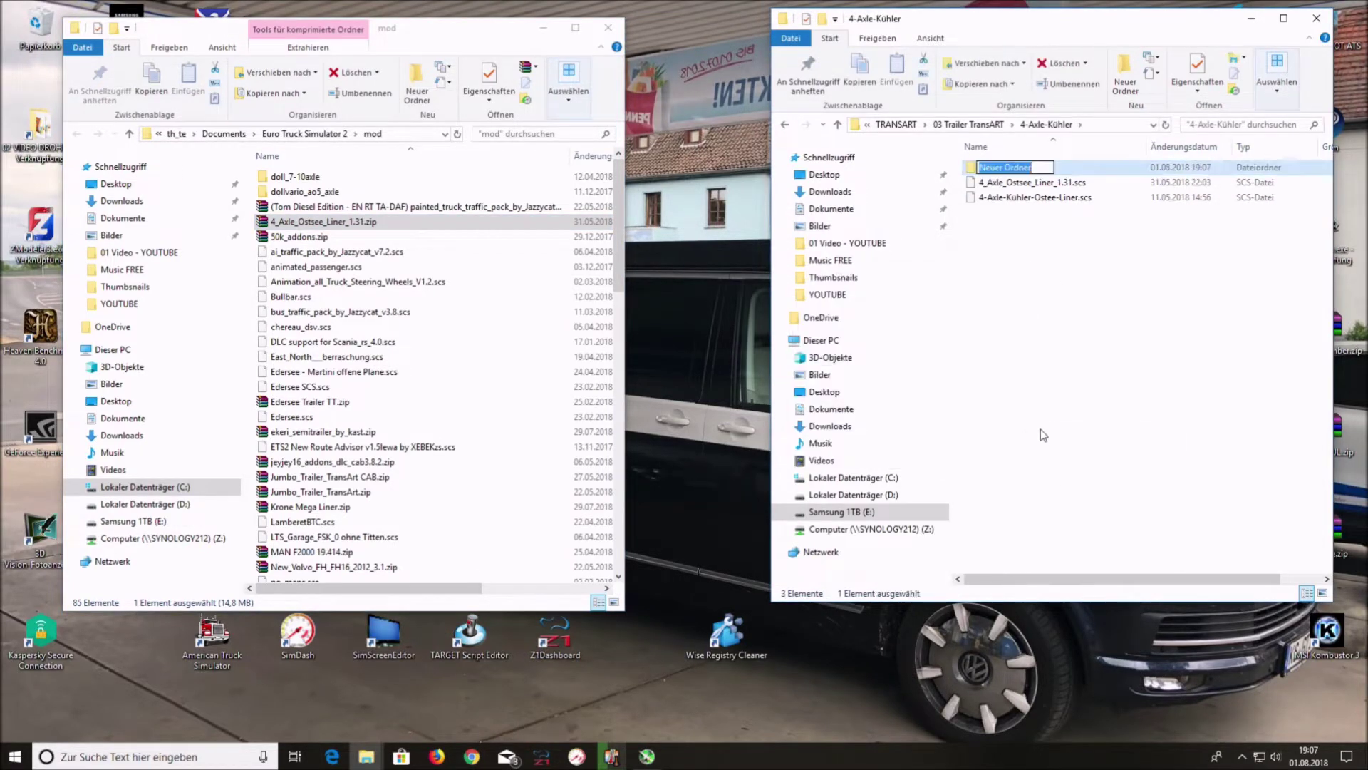
{"action": "type", "text": "TEMP Arbeit"}
{"action": "key", "text": "Return"}
{"action": "double_click", "coordinate": [1016, 169]}
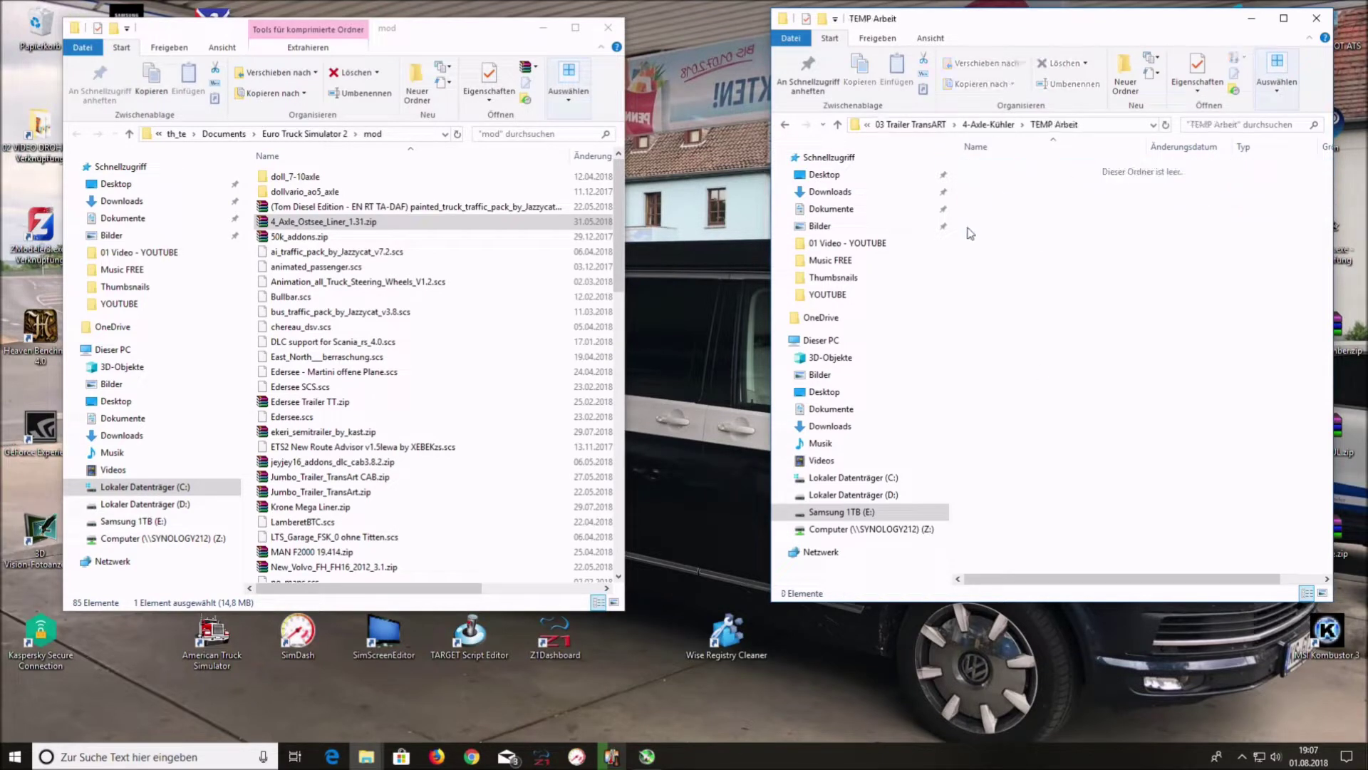
Open 4_Axle_Ostsee_Liner_1.31.zip in WinRAR and extract all its contents into the TEMP Arbeit folder.
{"action": "left_click", "coordinate": [345, 225]}
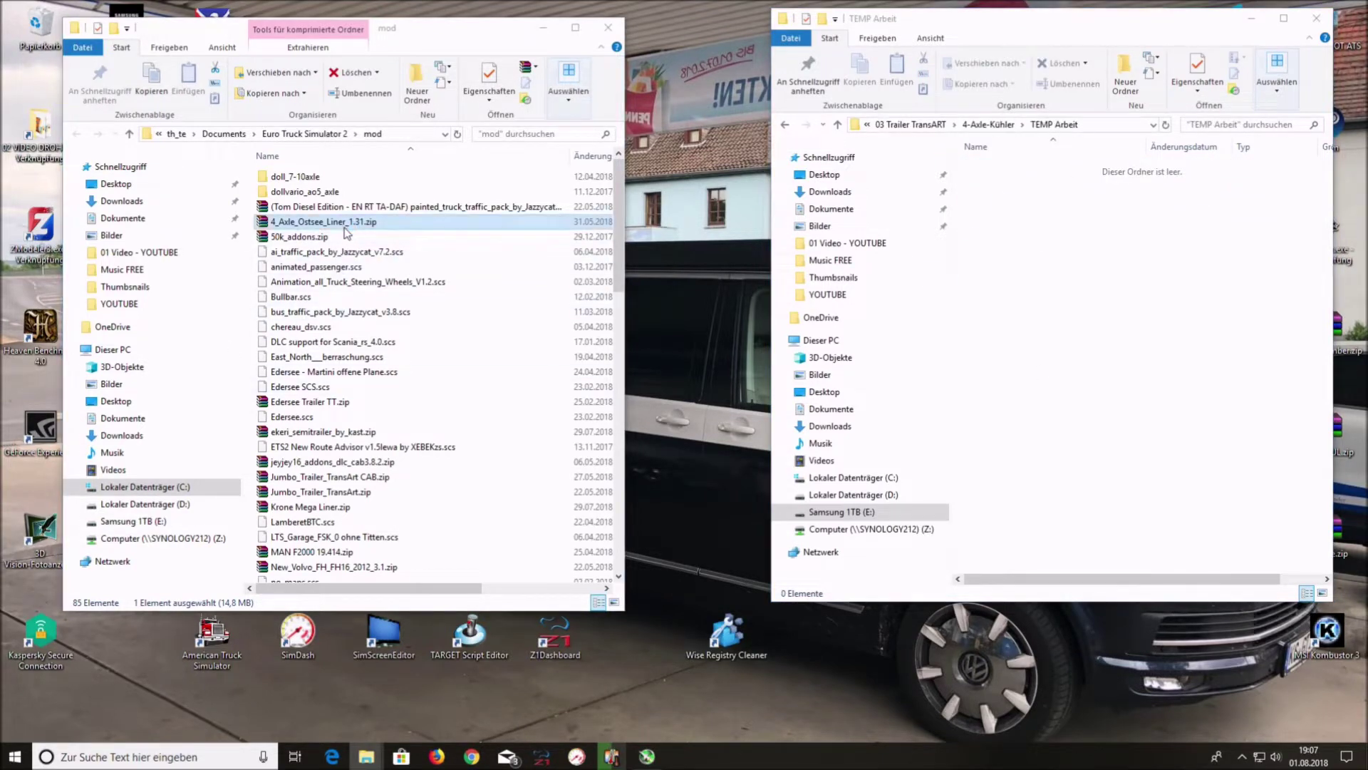
{"action": "double_click", "coordinate": [345, 233]}
{"action": "left_click_drag", "start_coordinate": [744, 112], "coordinate": [546, 80]}
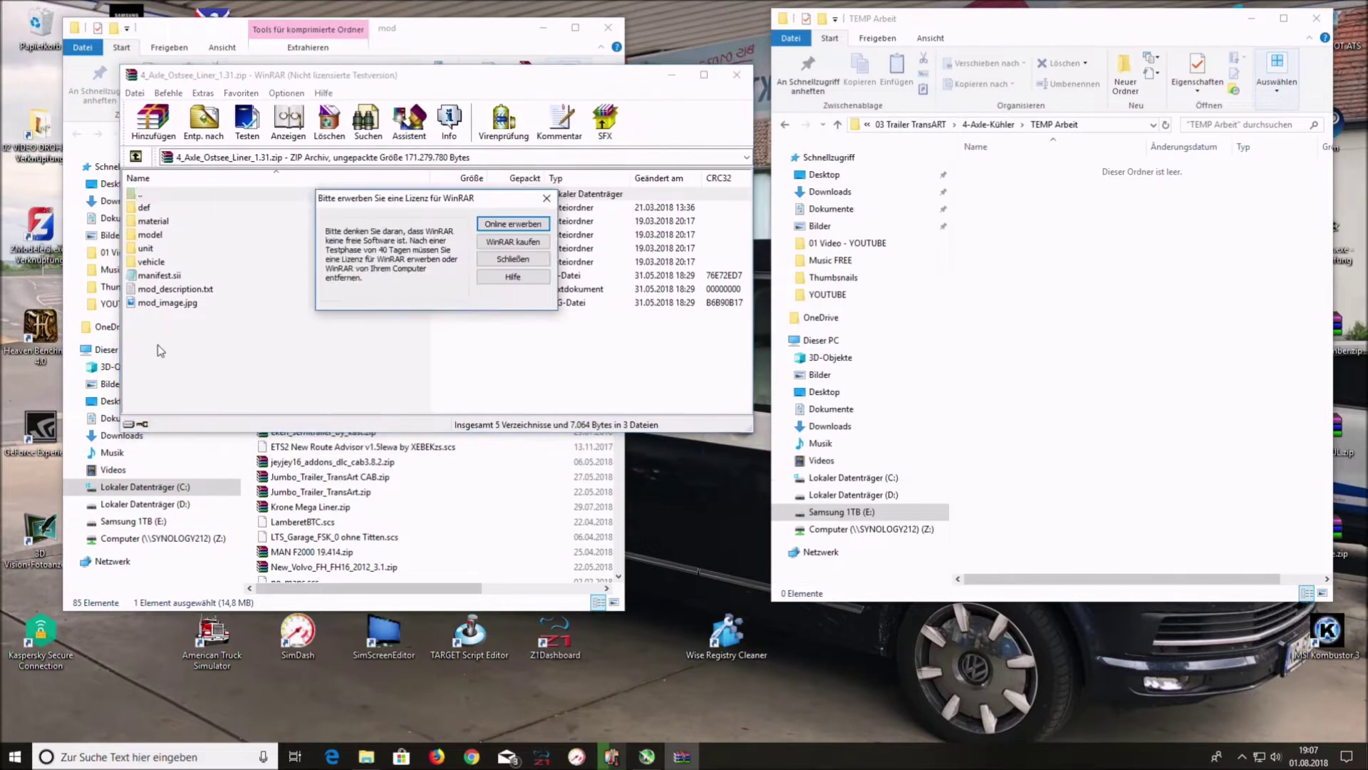
{"action": "left_click", "coordinate": [513, 259]}
{"action": "left_click_drag", "start_coordinate": [165, 337], "coordinate": [1061, 283]}
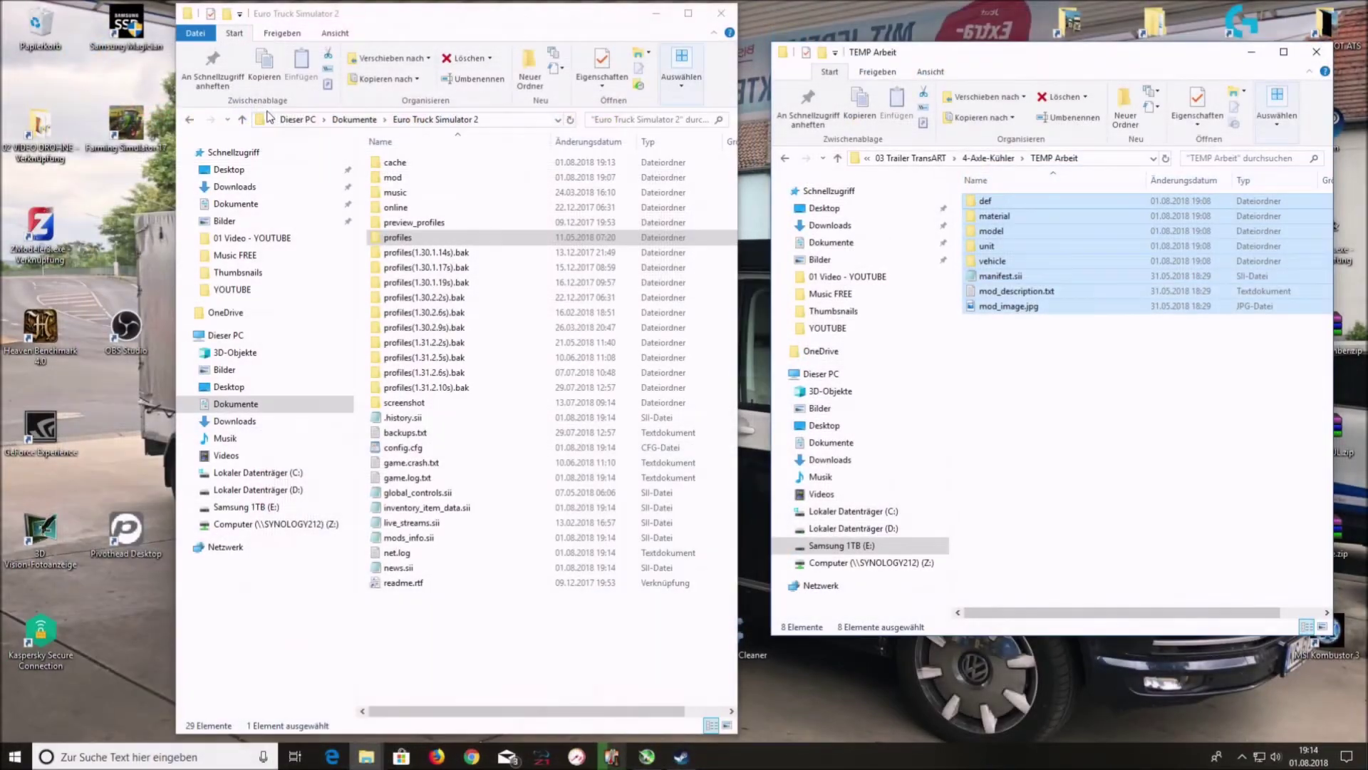
Go to the autosave folder among the saves of the profile last modified on 01.08.2018.
{"action": "double_click", "coordinate": [404, 238]}
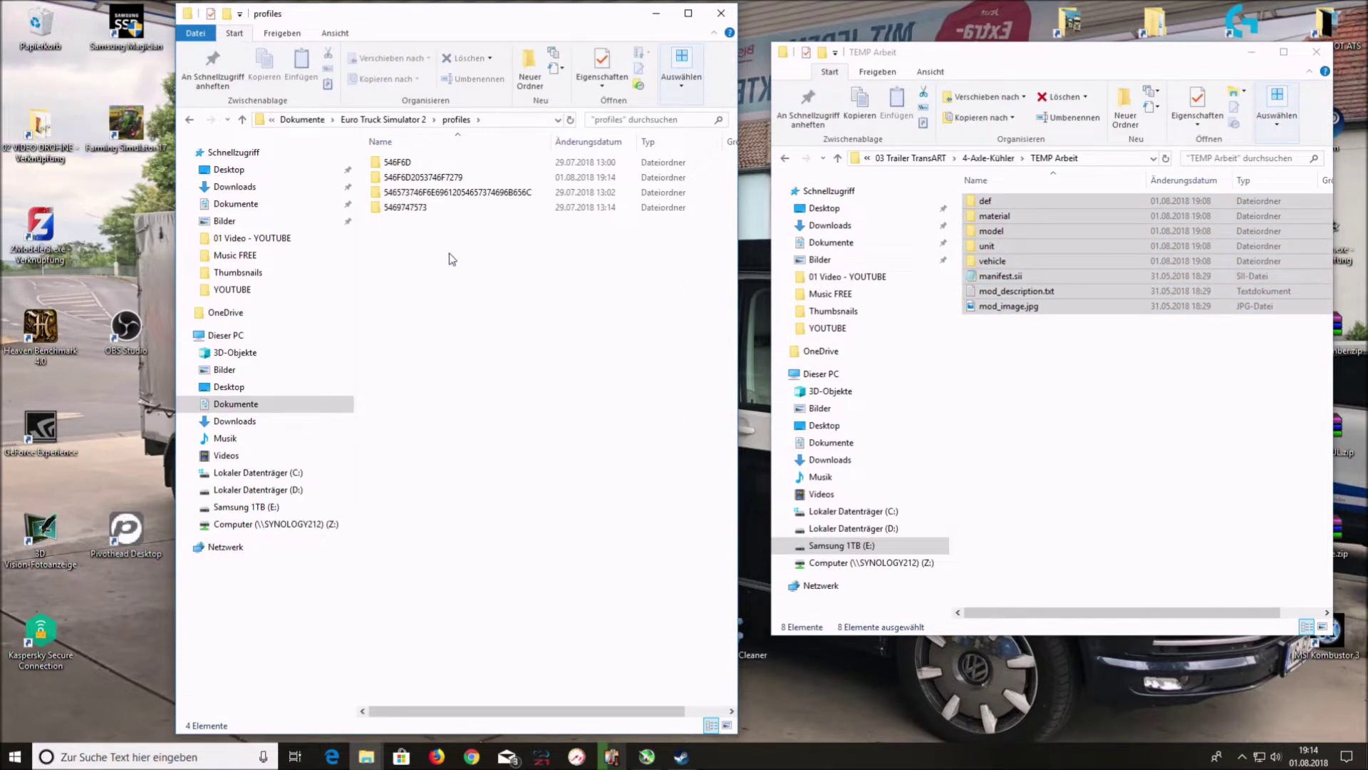
{"action": "double_click", "coordinate": [444, 184]}
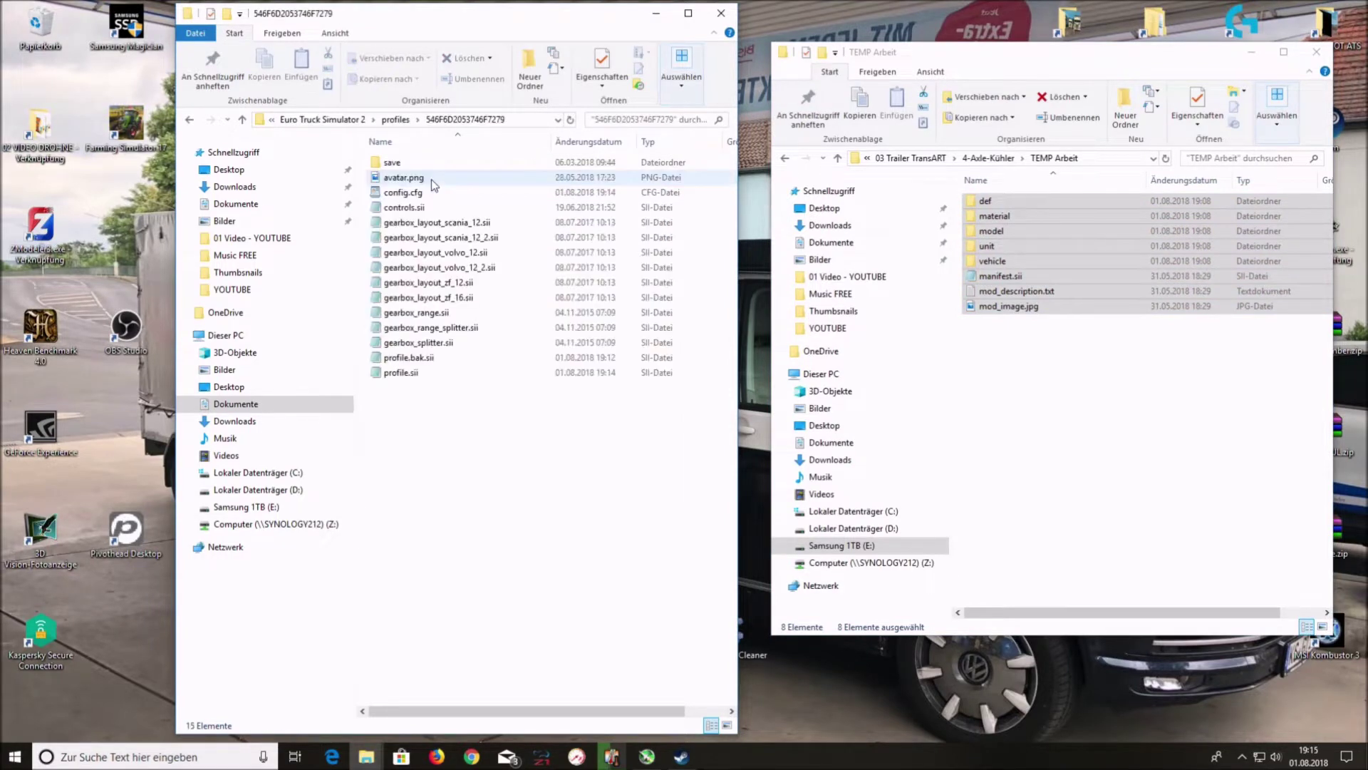
{"action": "double_click", "coordinate": [391, 163]}
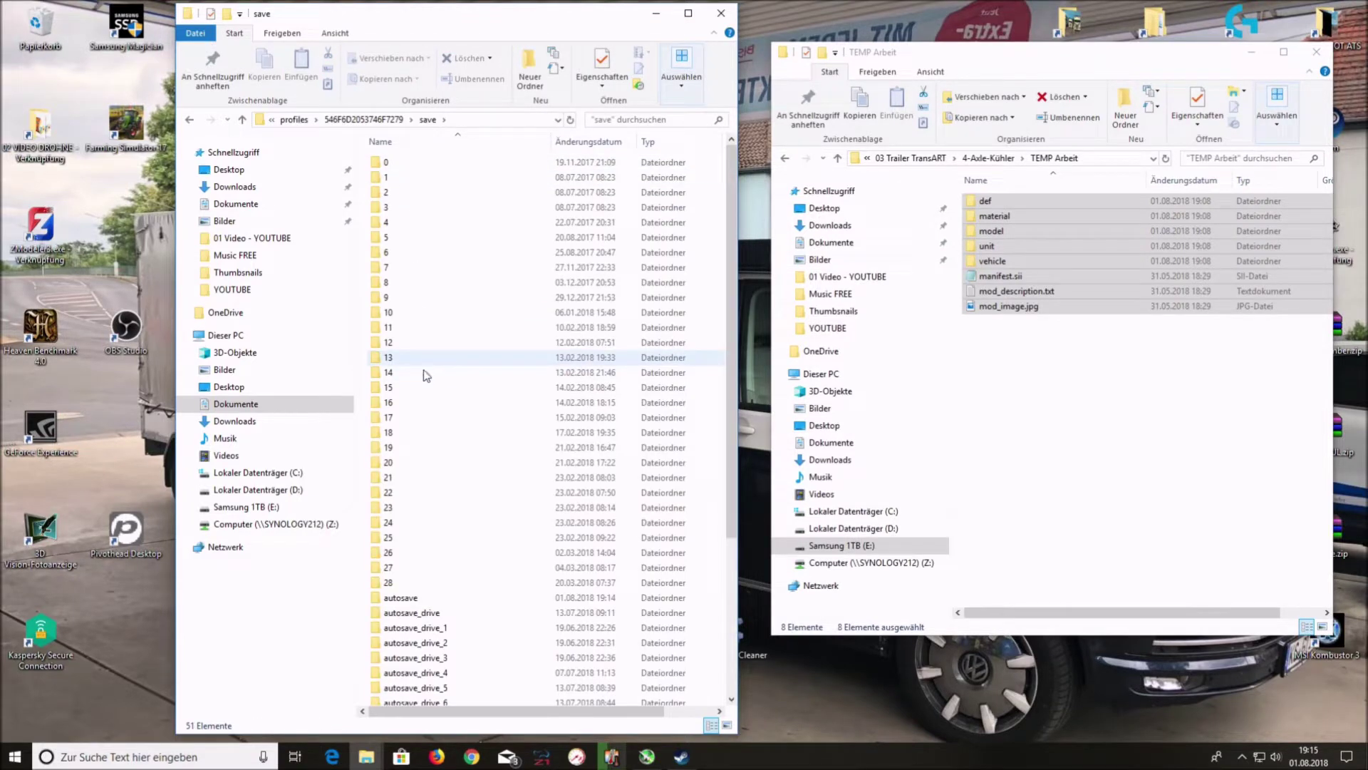
{"action": "double_click", "coordinate": [399, 598]}
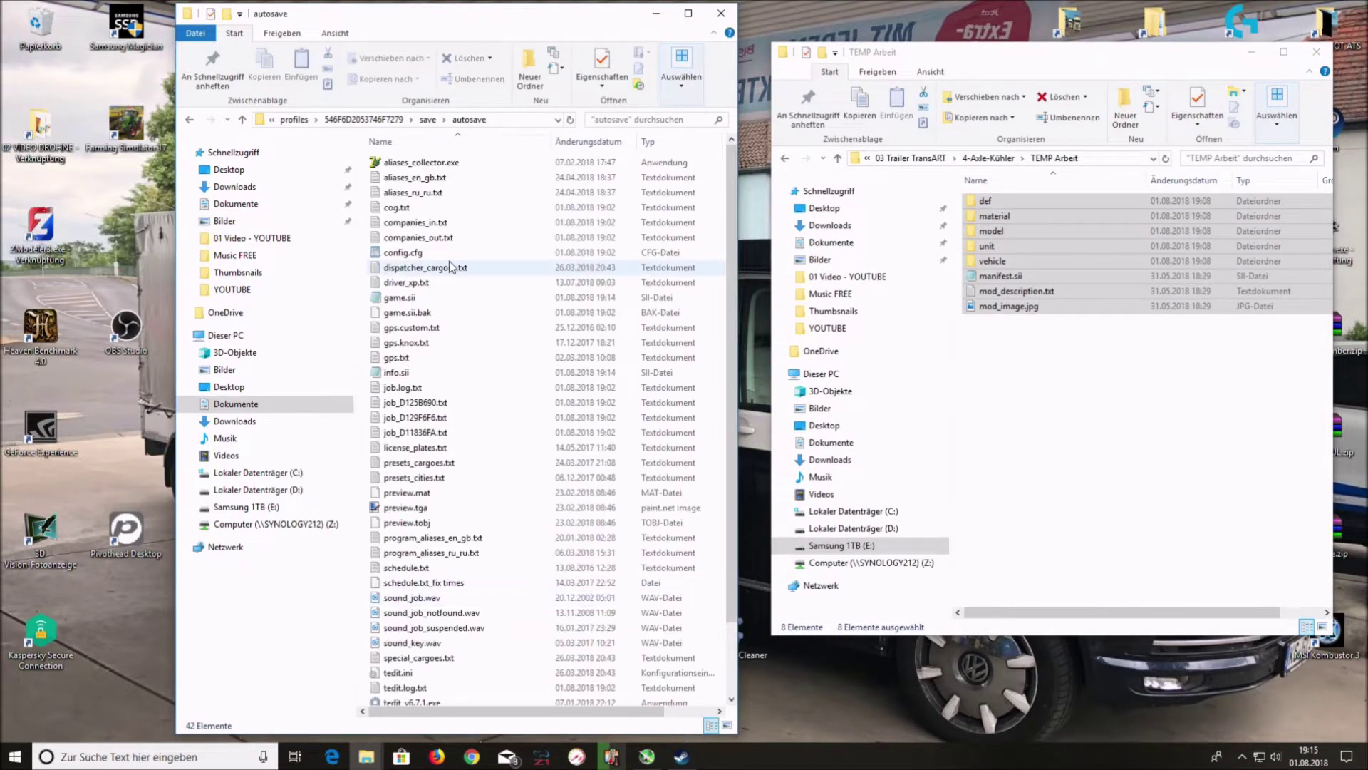
Open trailers.txt from the autosave folder in WordPad, keeping its window small enough to see the TEMP Arbeit folder.
{"action": "scroll", "coordinate": [489, 296], "scroll_direction": "down", "scroll_amount": 2}
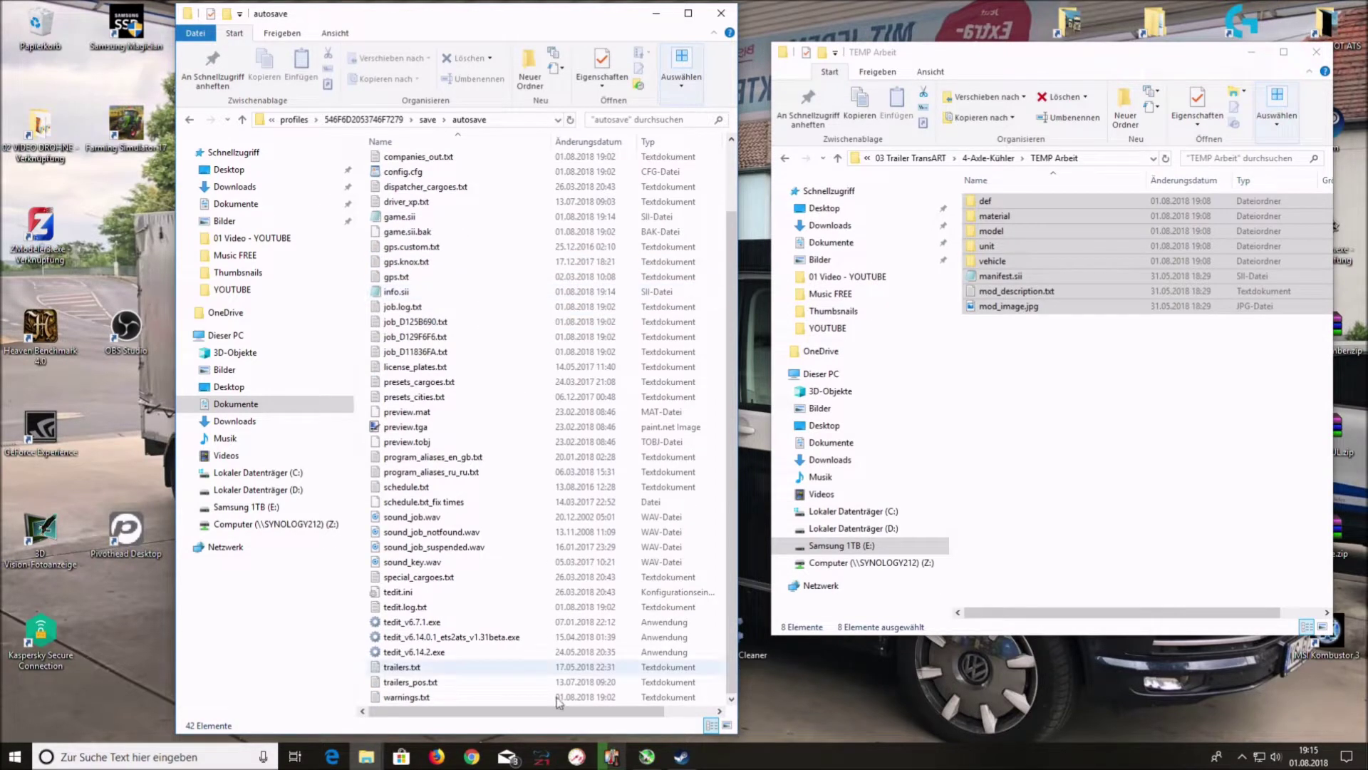
{"action": "right_click", "coordinate": [416, 668]}
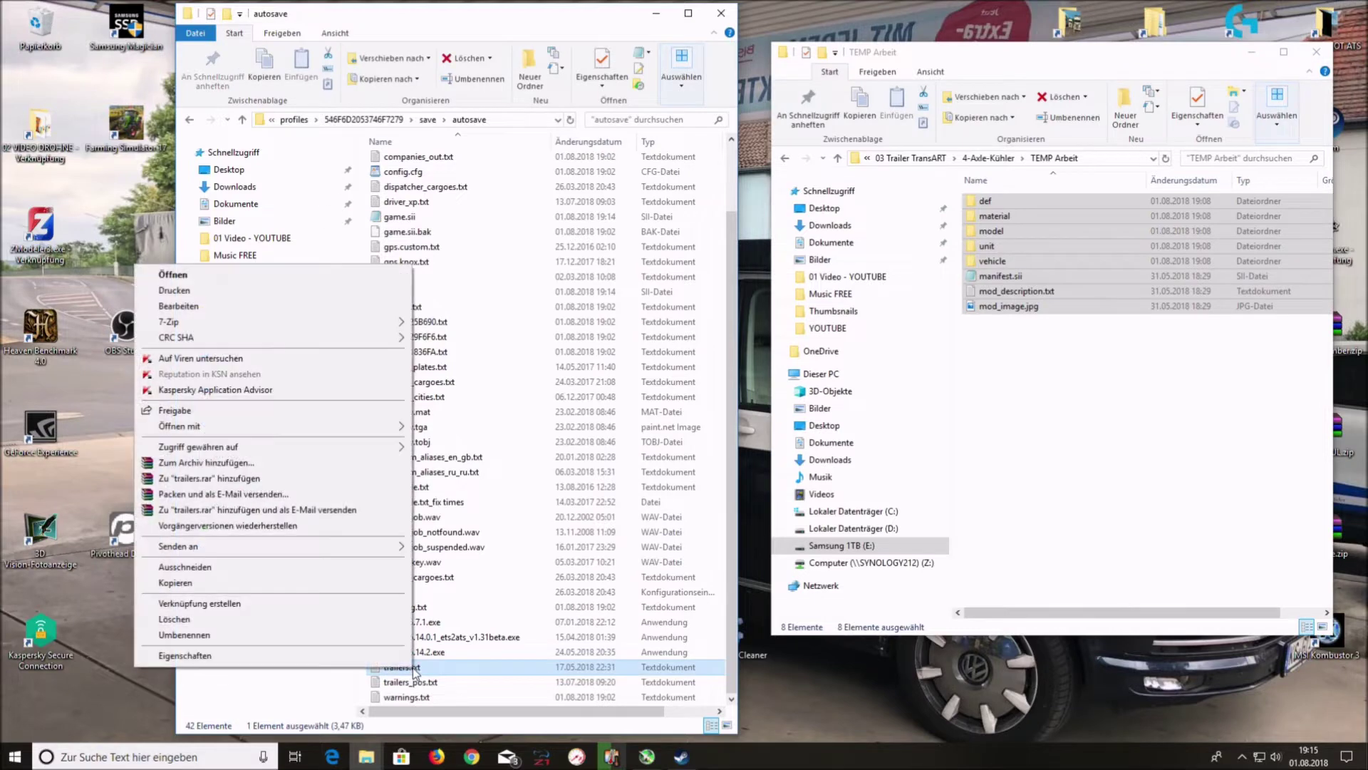
{"action": "mouse_move", "coordinate": [335, 432]}
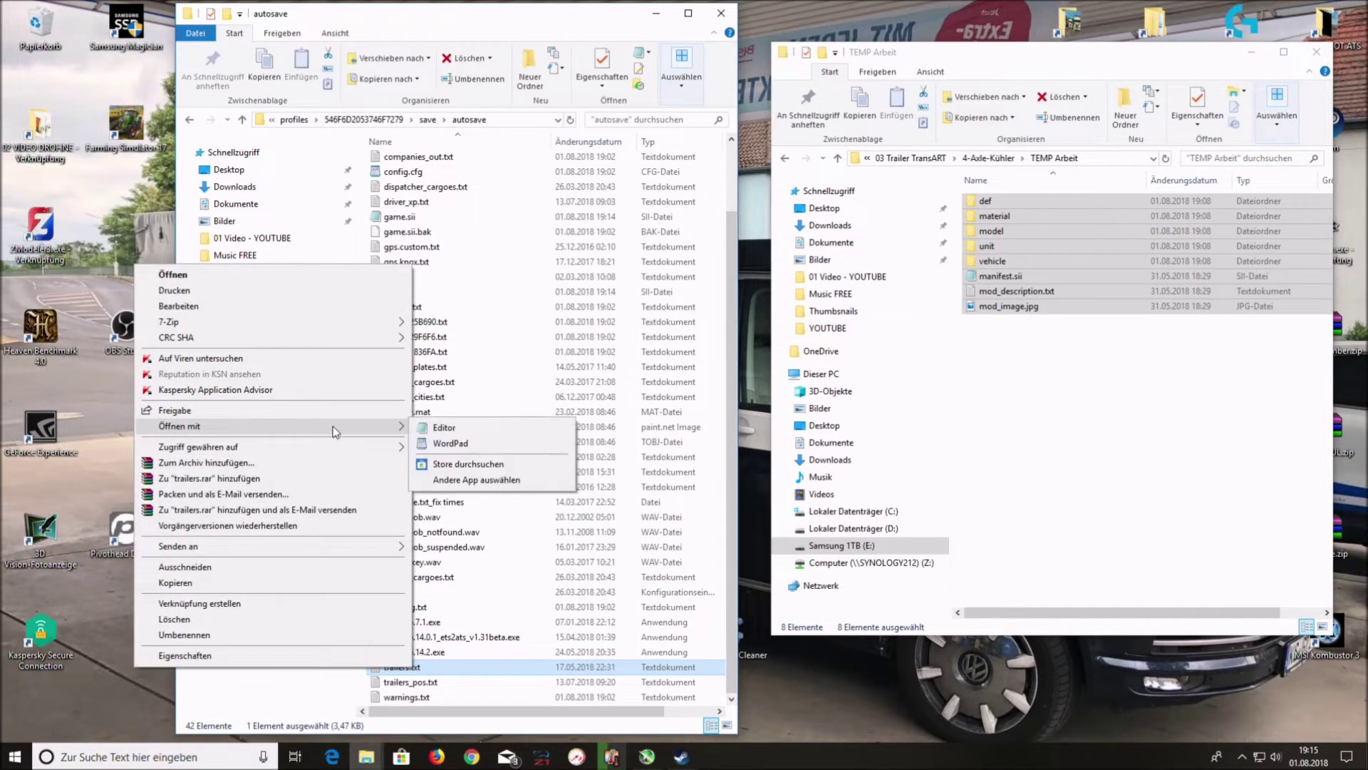
{"action": "left_click", "coordinate": [451, 442]}
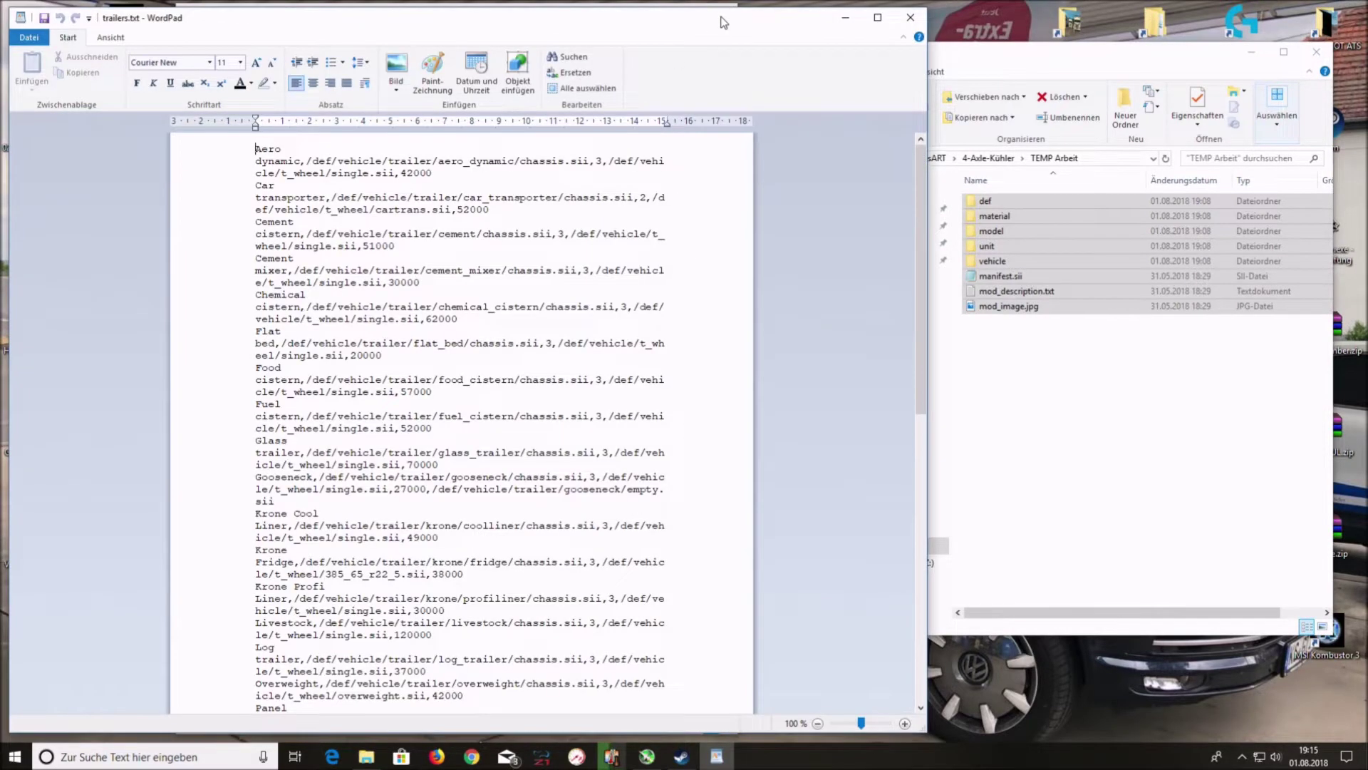
{"action": "double_click", "coordinate": [725, 18]}
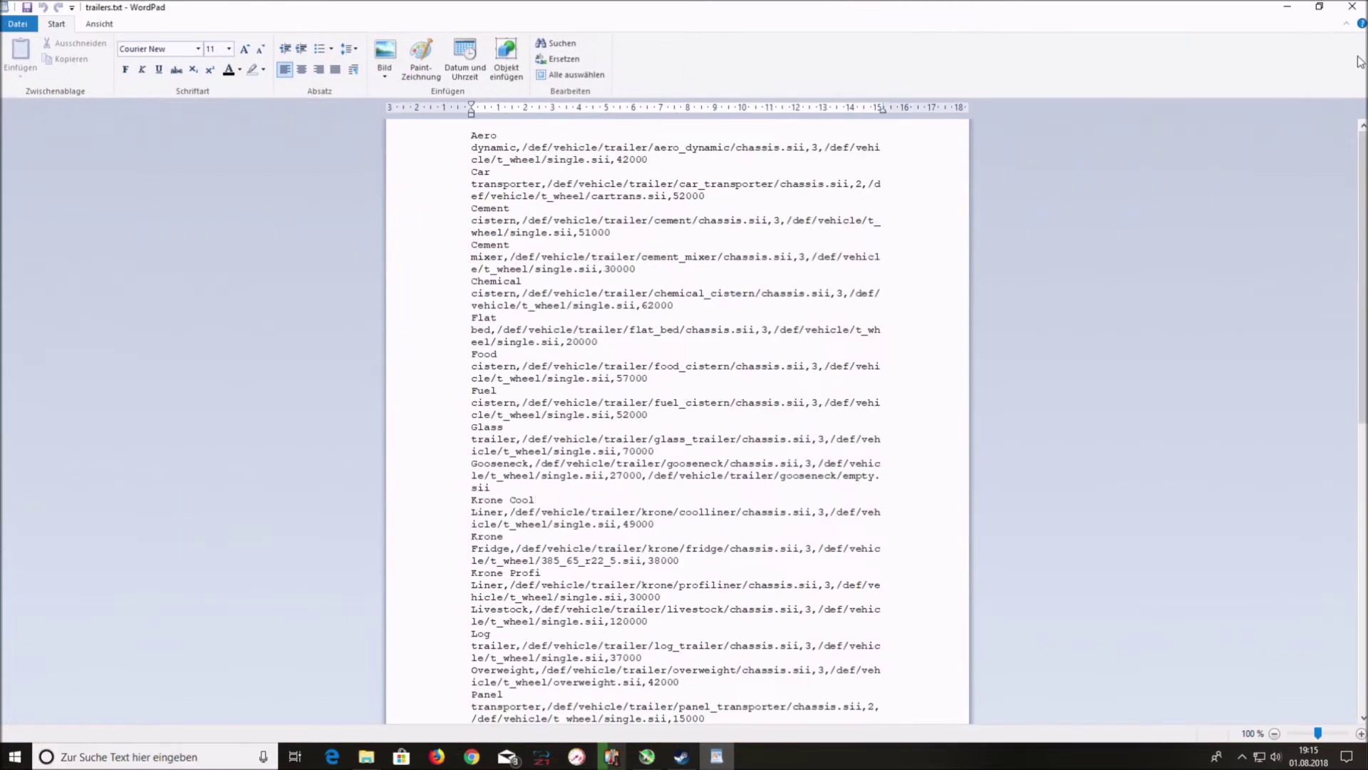
{"action": "left_click", "coordinate": [1319, 6]}
{"action": "left_click_drag", "start_coordinate": [526, 17], "coordinate": [515, 8]}
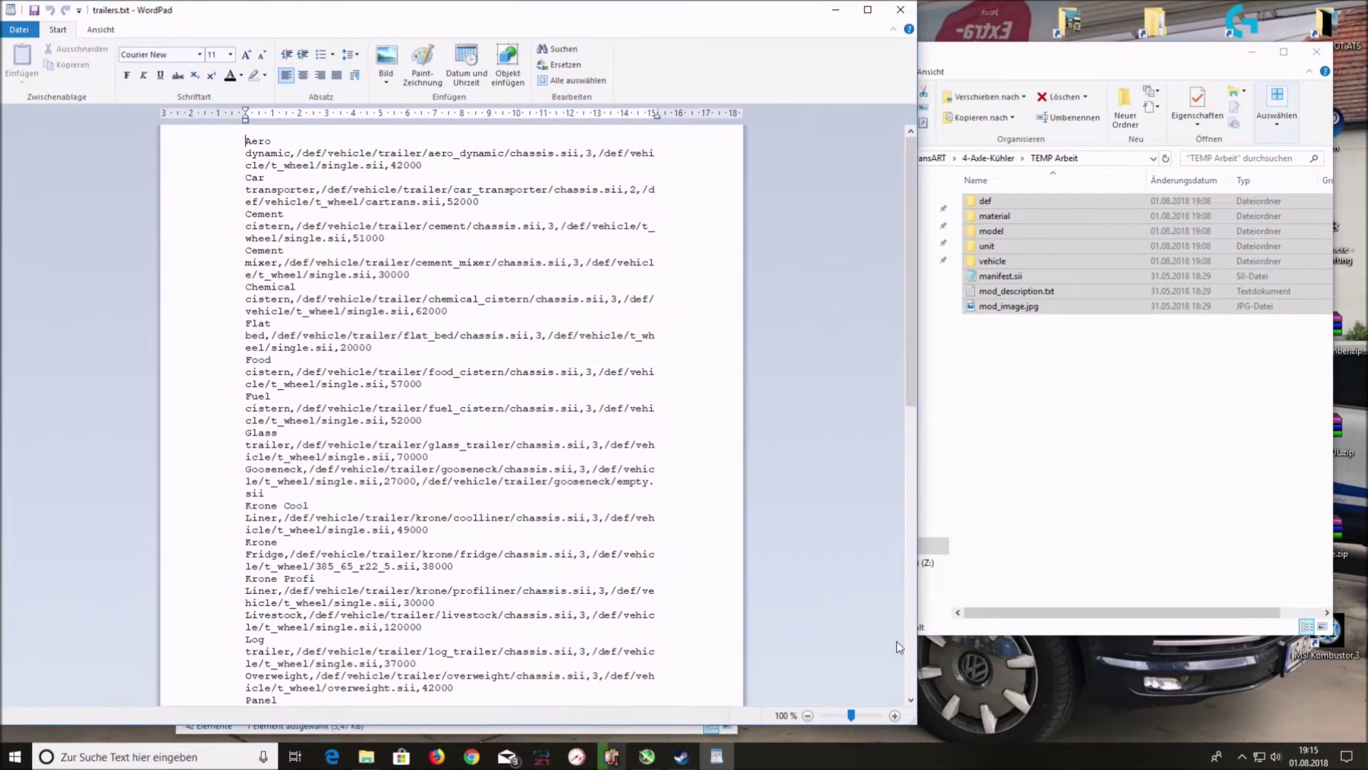
Place the text cursor at the end of the last trailer entry, Edersee offene Plane, in trailers.txt.
{"action": "left_click", "coordinate": [554, 582]}
{"action": "scroll", "coordinate": [554, 581], "scroll_direction": "down", "scroll_amount": 20}
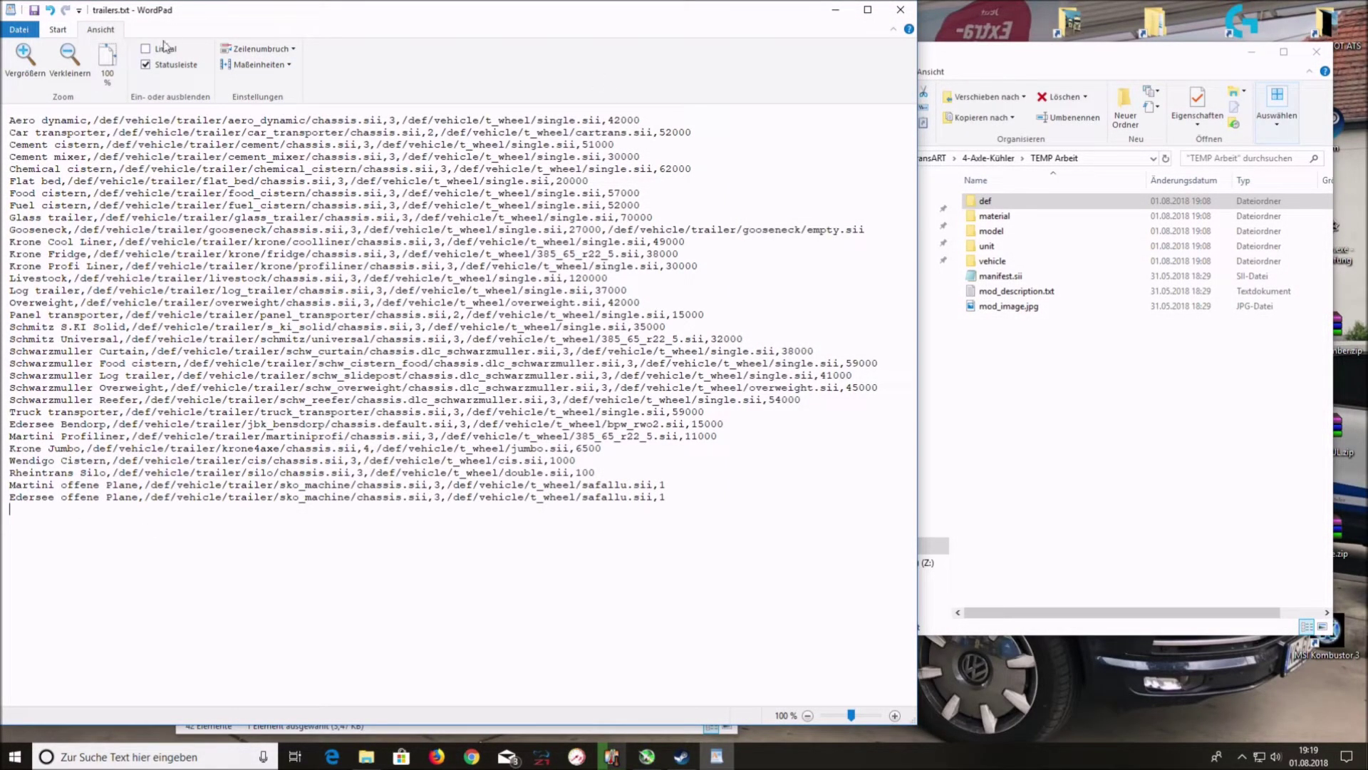
{"action": "mouse_move", "coordinate": [10, 498]}
{"action": "left_mouse_down"}
{"action": "mouse_move", "coordinate": [669, 499]}
{"action": "mouse_move", "coordinate": [5, 486]}
{"action": "left_mouse_up"}
{"action": "left_click", "coordinate": [53, 517]}
{"action": "left_click", "coordinate": [674, 495]}
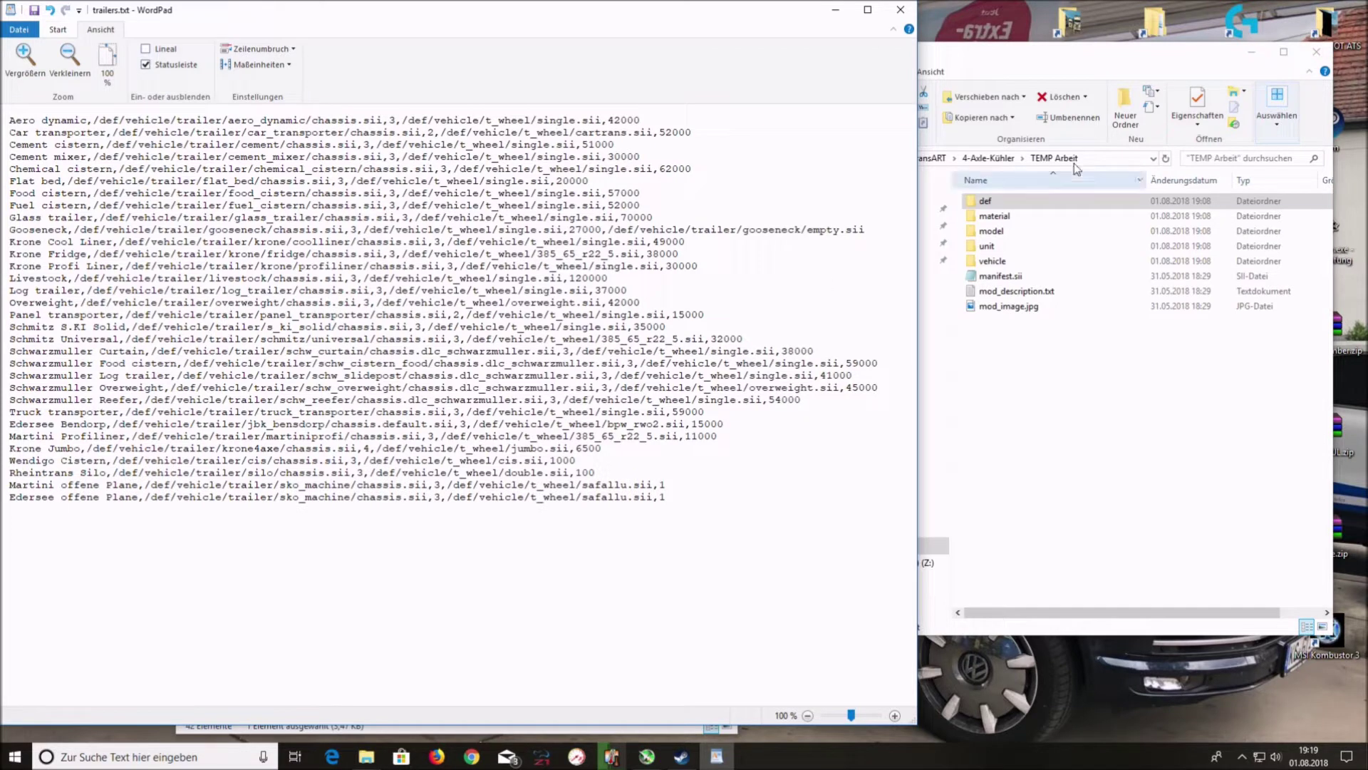
Begin a new entry with the name "Ostsee 1.31," on the line below Edersee offene Plane in trailers.txt.
{"action": "left_click", "coordinate": [1030, 199]}
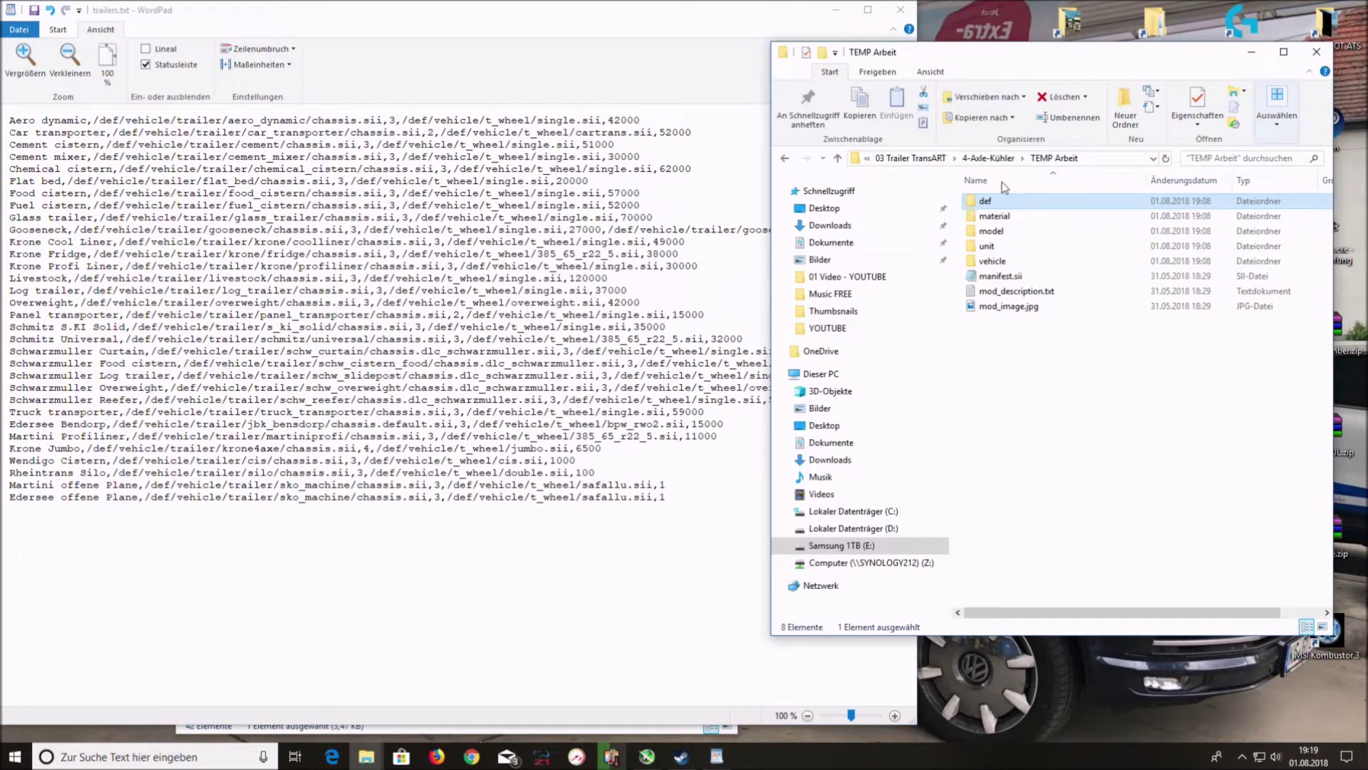
{"action": "left_click", "coordinate": [383, 586]}
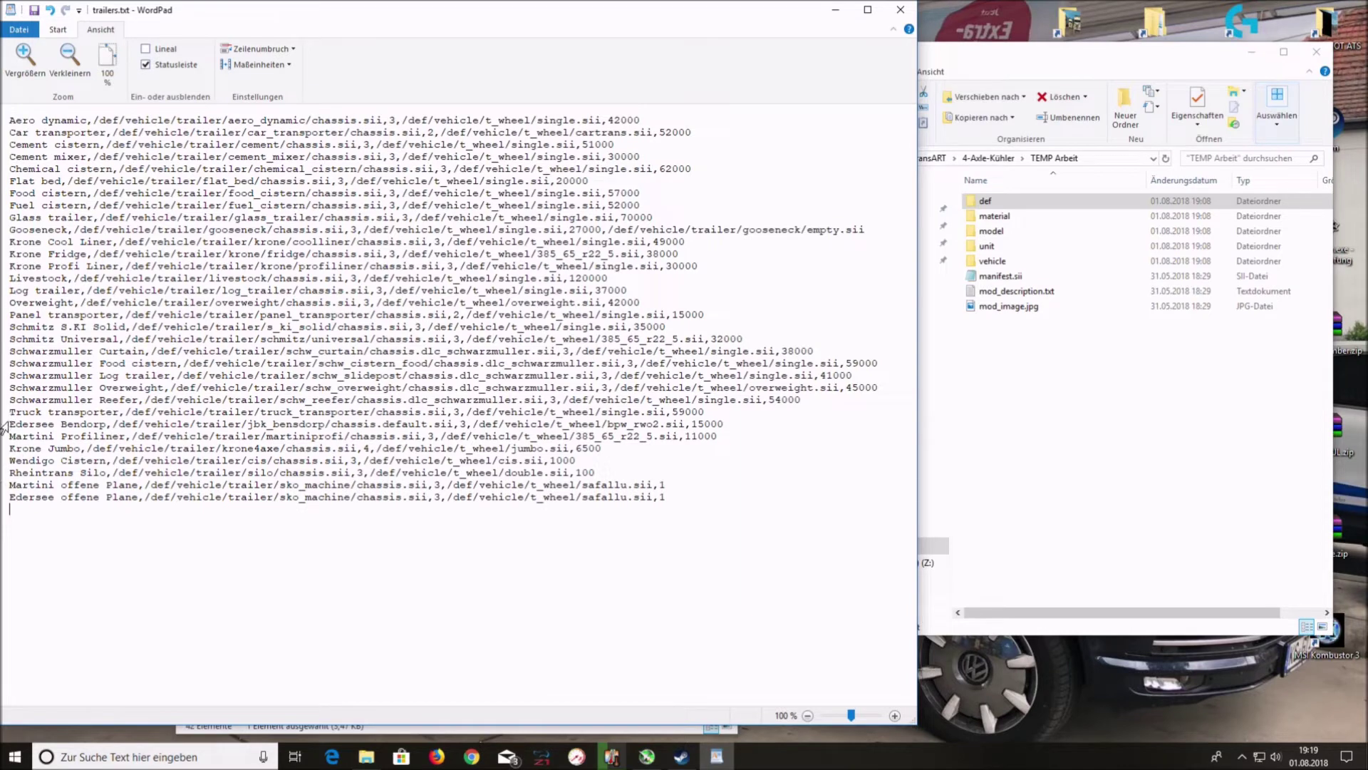
{"action": "left_click_drag", "start_coordinate": [10, 423], "coordinate": [103, 472]}
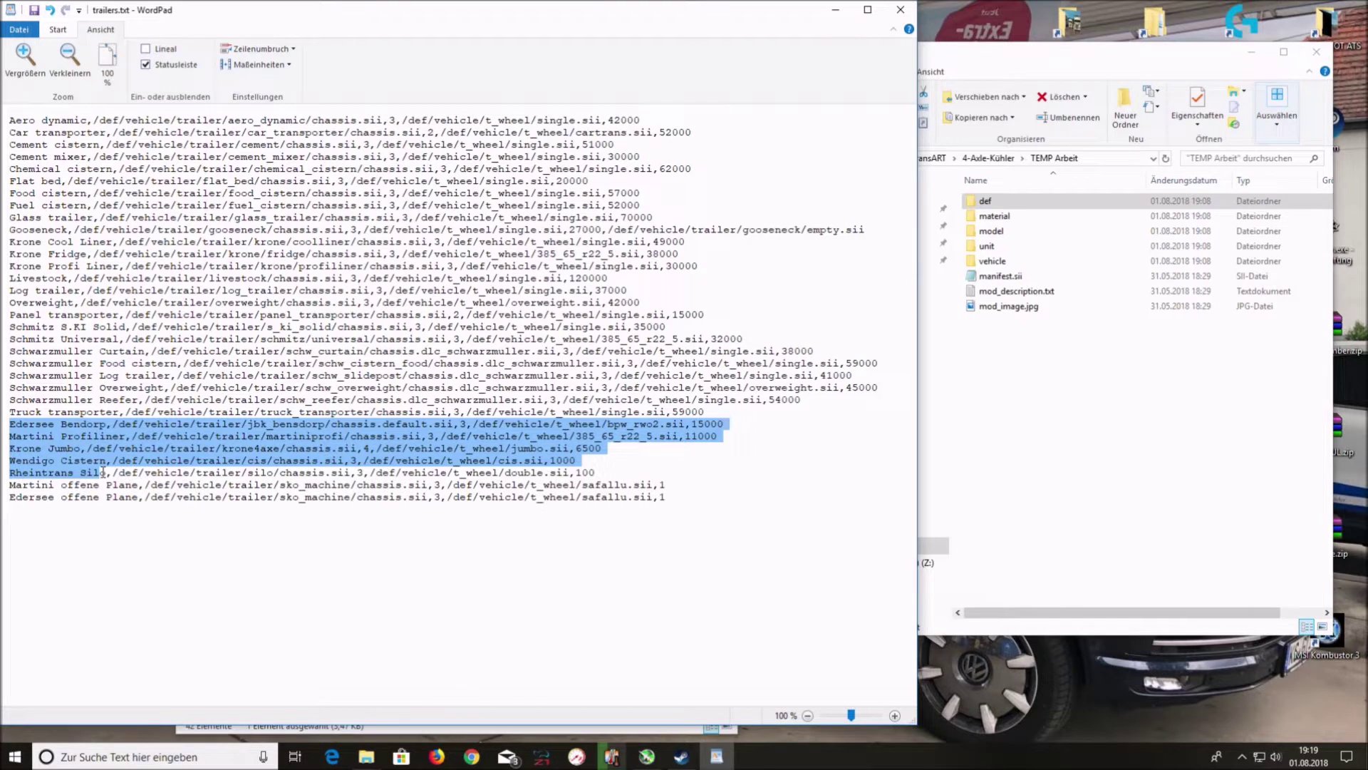
{"action": "left_click_drag", "start_coordinate": [104, 472], "coordinate": [107, 502]}
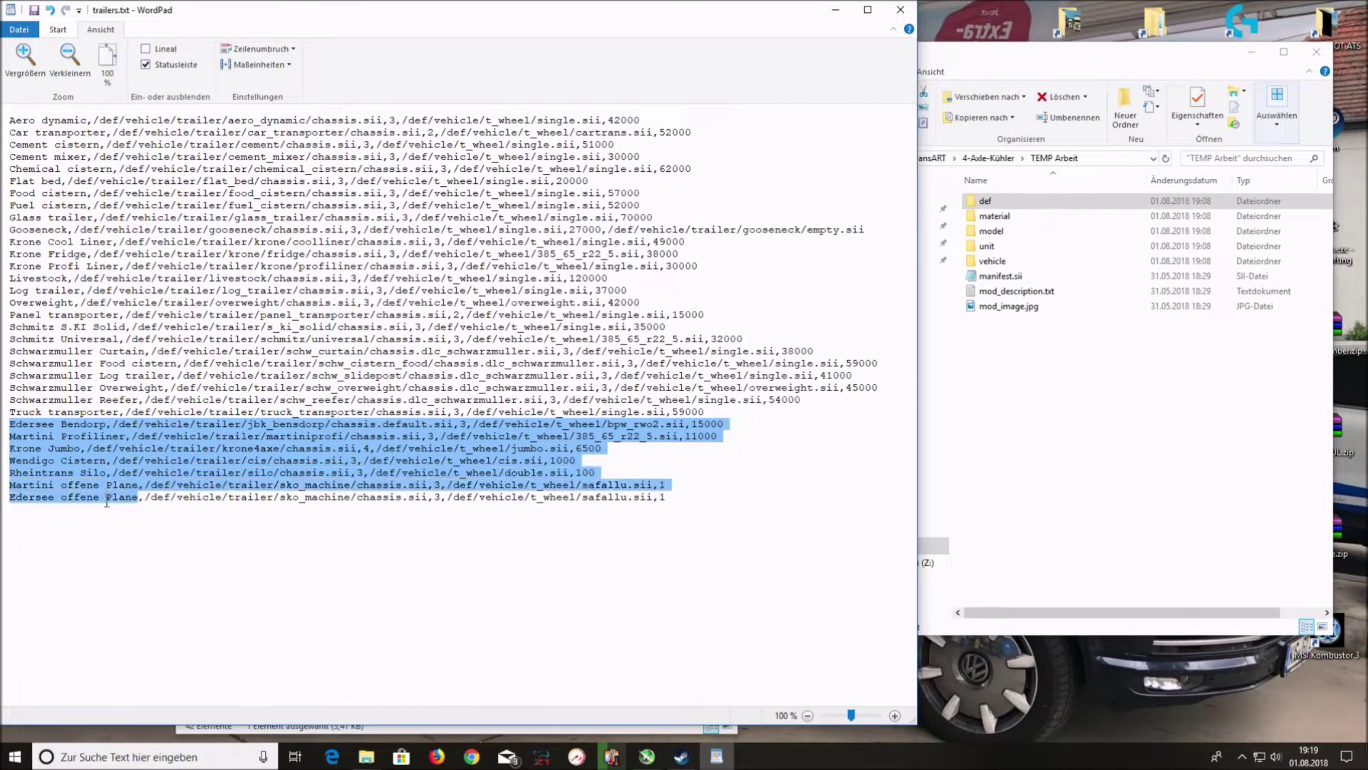
{"action": "left_click", "coordinate": [107, 507]}
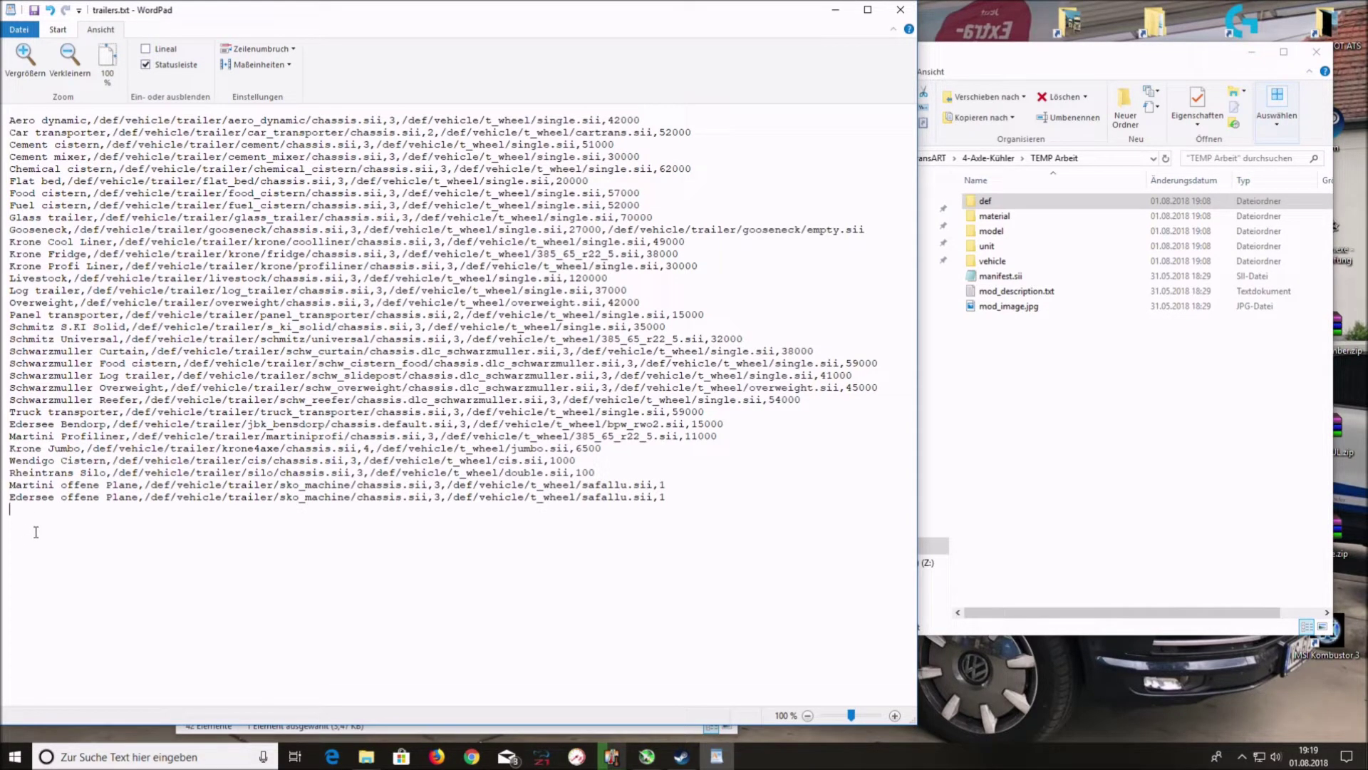
{"action": "type", "text": "Ostsee 1.31,"}
Examine the chassis path of the Edersee offene Plane entry as a pattern, returning to the end of the Ostsee 1.31 line.
{"action": "left_click_drag", "start_coordinate": [139, 496], "coordinate": [210, 497]}
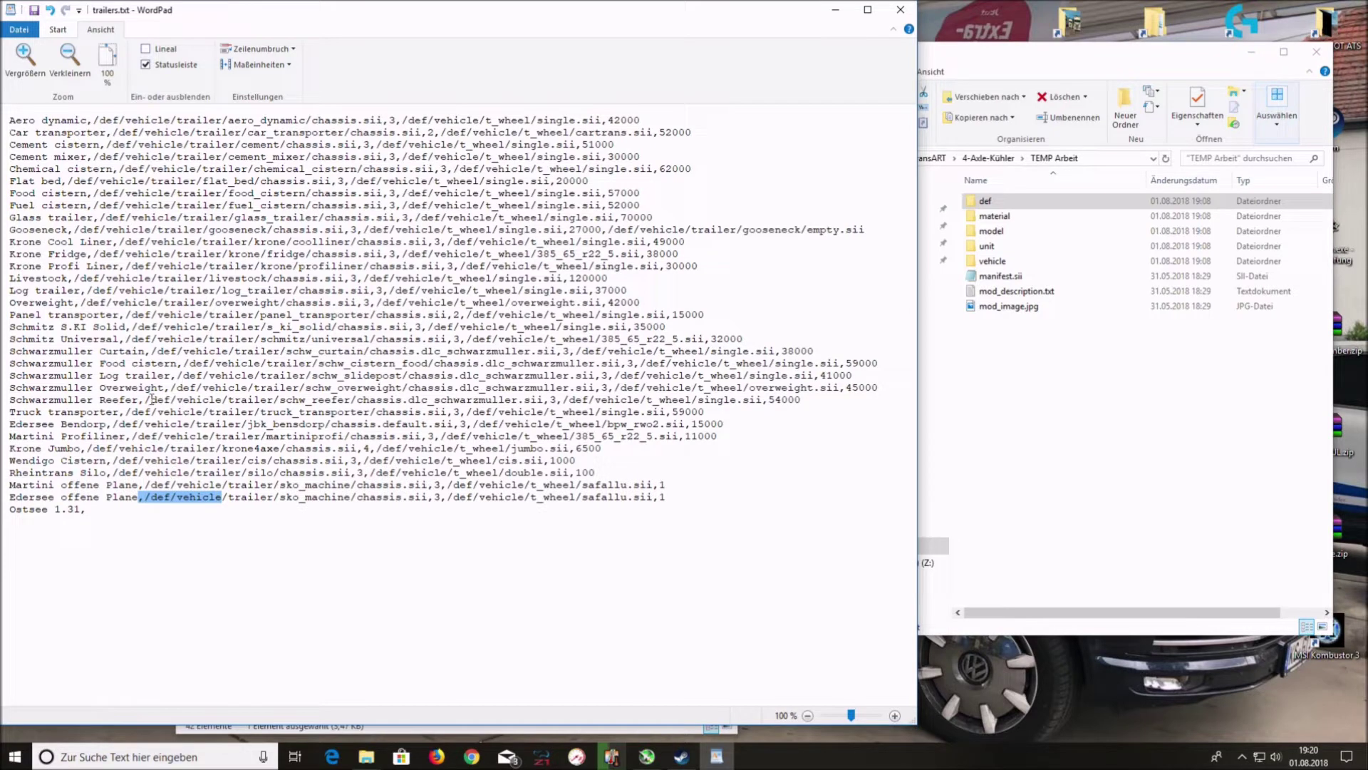
{"action": "left_click", "coordinate": [171, 502]}
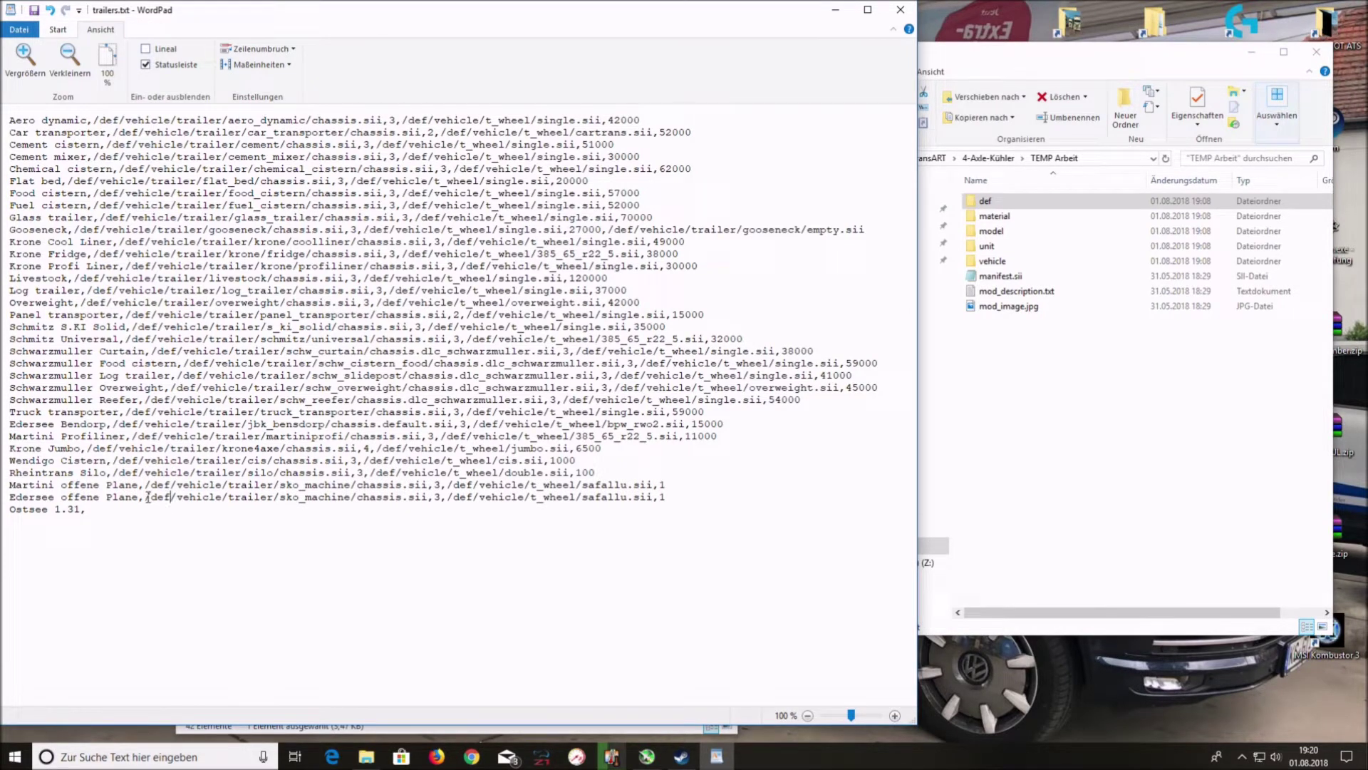
{"action": "left_click_drag", "start_coordinate": [139, 496], "coordinate": [423, 500]}
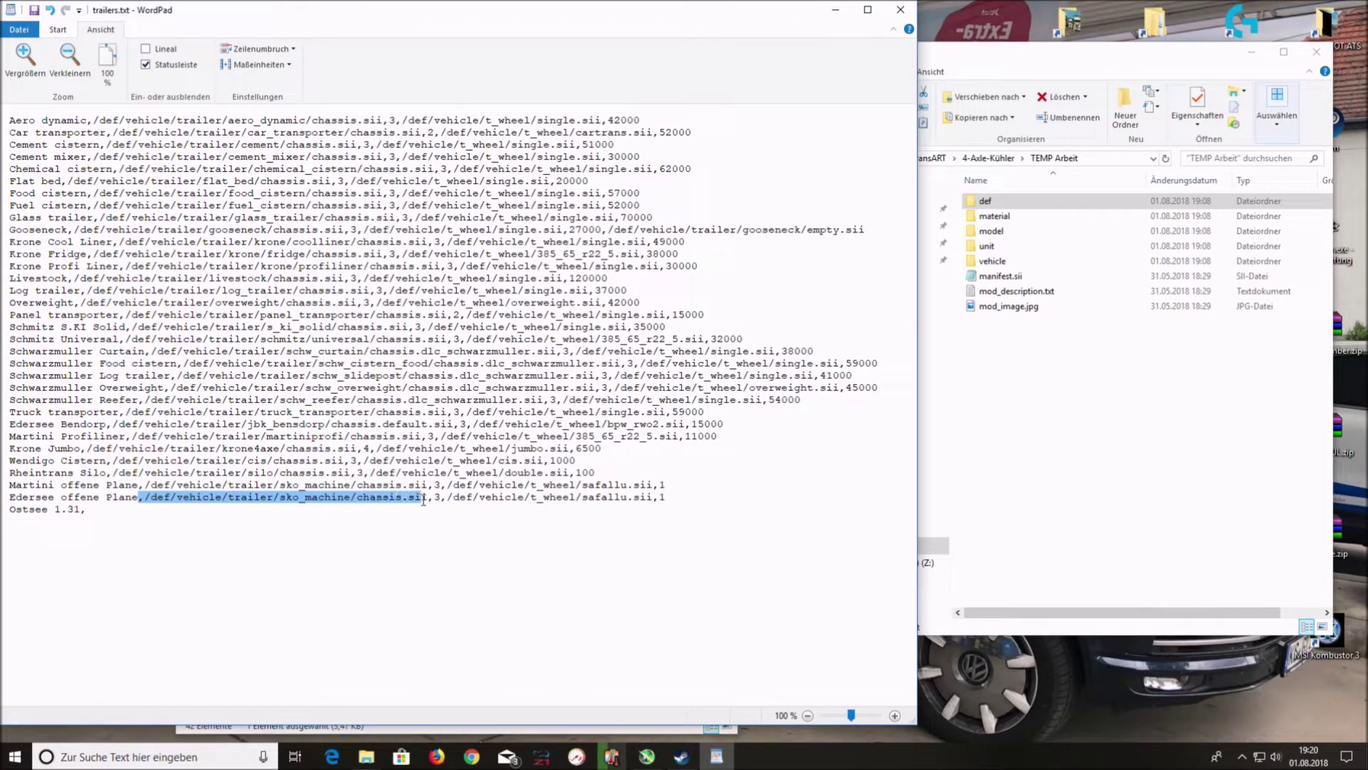
{"action": "left_click", "coordinate": [389, 493]}
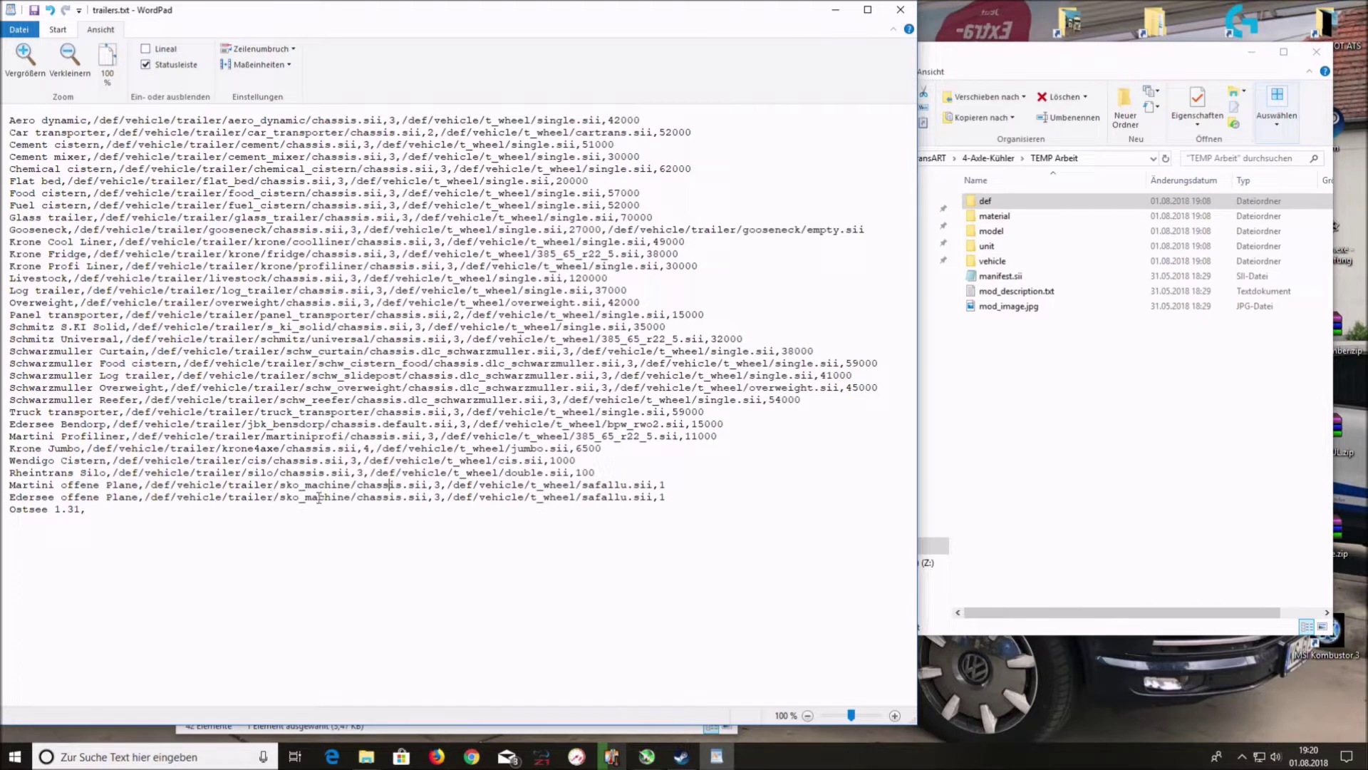
{"action": "left_click", "coordinate": [103, 509]}
Follow the path pattern in the TEMP Arbeit folder down to def/vehicle/trailer/sko_cargo4ax.
{"action": "left_click", "coordinate": [1046, 382]}
{"action": "double_click", "coordinate": [984, 201]}
{"action": "double_click", "coordinate": [992, 233]}
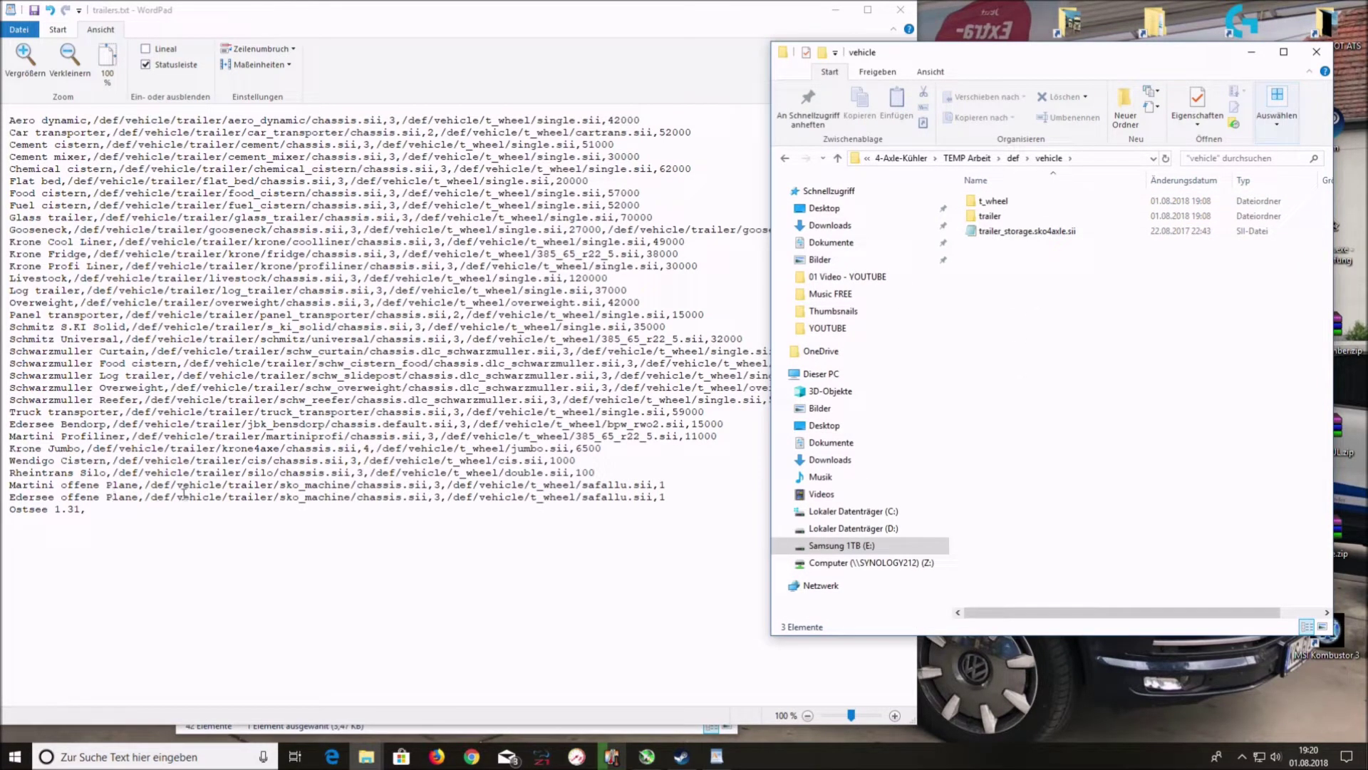
{"action": "left_click", "coordinate": [158, 496]}
{"action": "left_click_drag", "start_coordinate": [155, 498], "coordinate": [237, 493]}
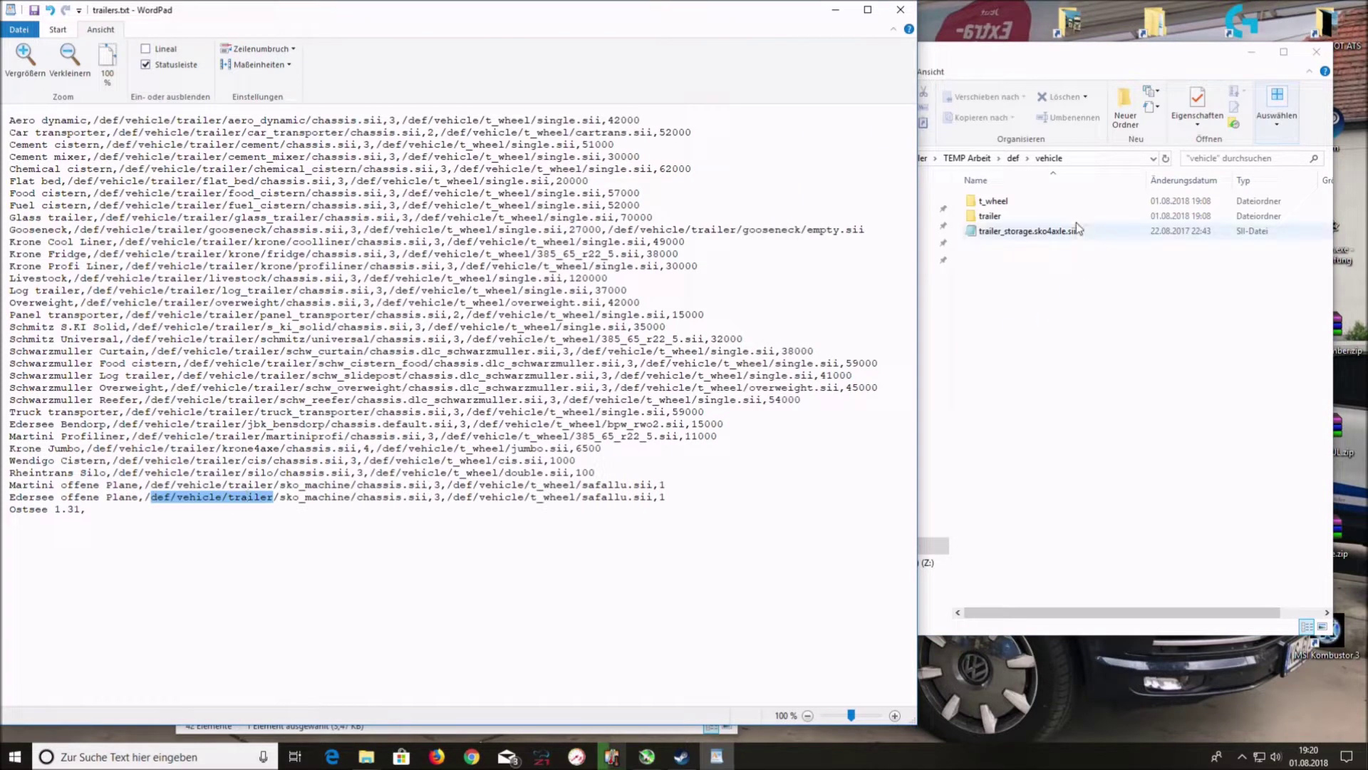
{"action": "double_click", "coordinate": [1006, 218]}
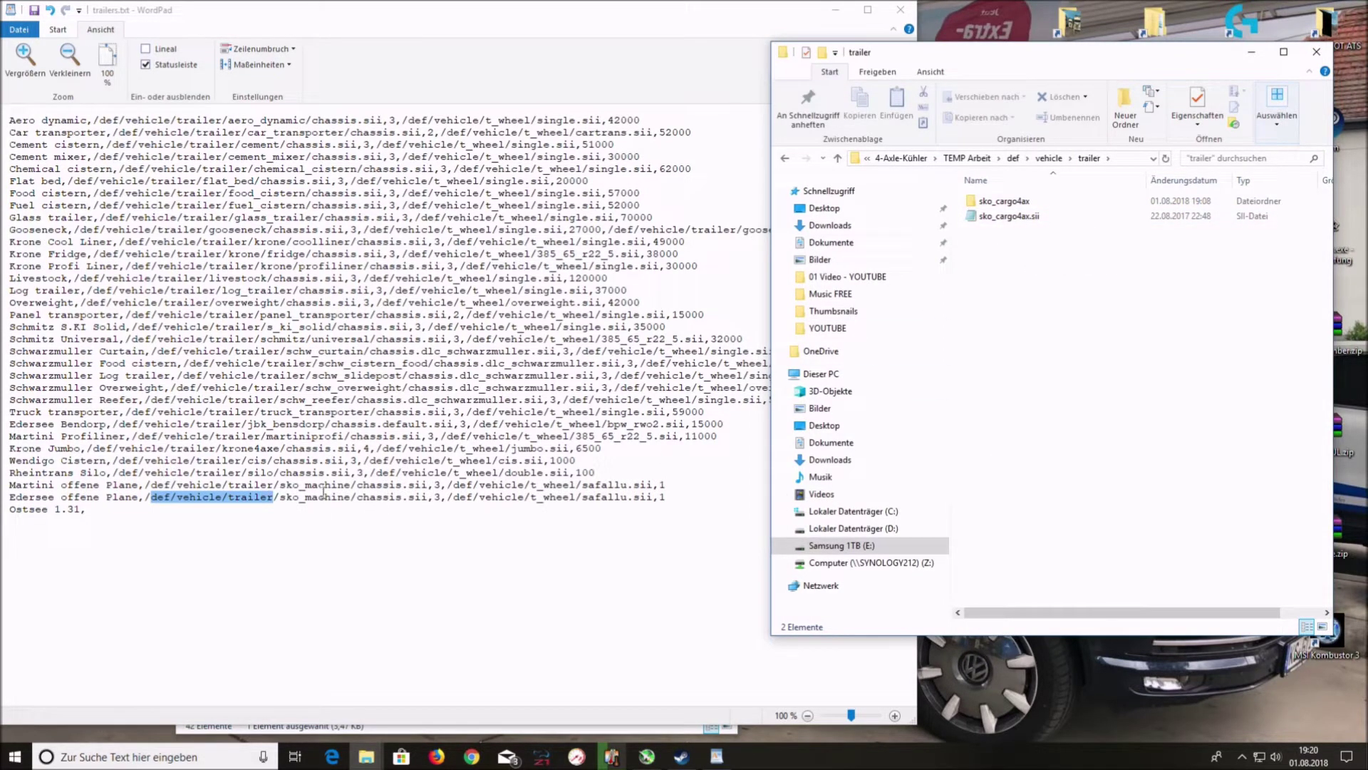
{"action": "left_click", "coordinate": [1010, 204]}
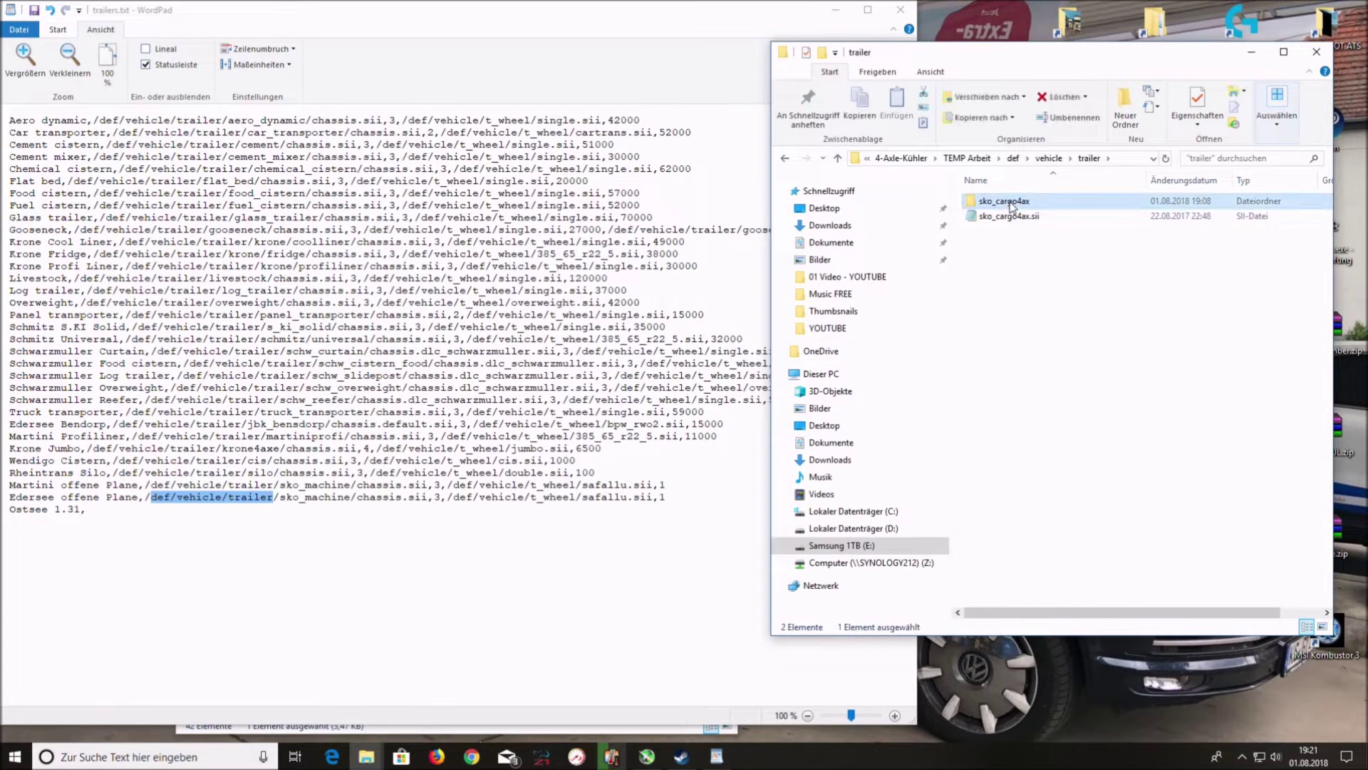
{"action": "double_click", "coordinate": [1012, 205]}
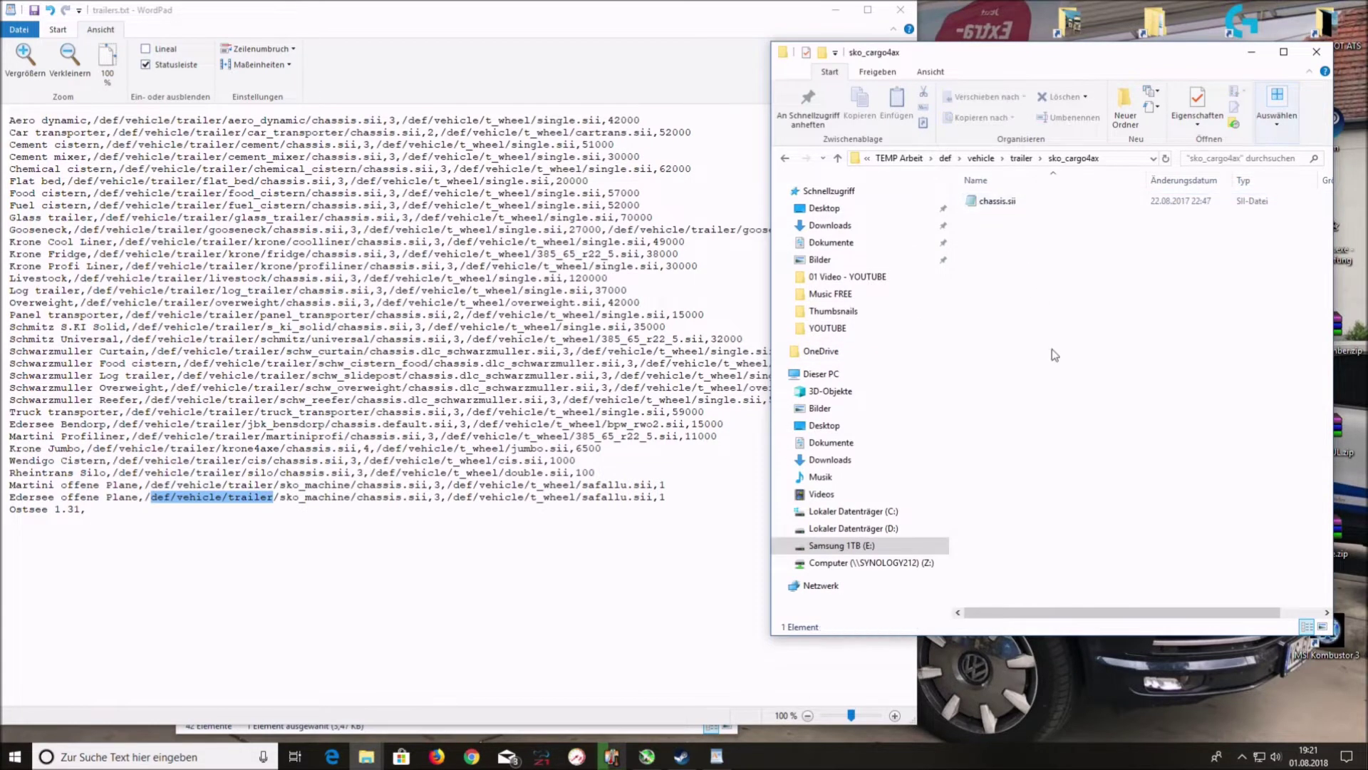
Open chassis.sii from the sko_cargo4ax folder in WordPad instead of the default text editor.
{"action": "double_click", "coordinate": [1005, 202]}
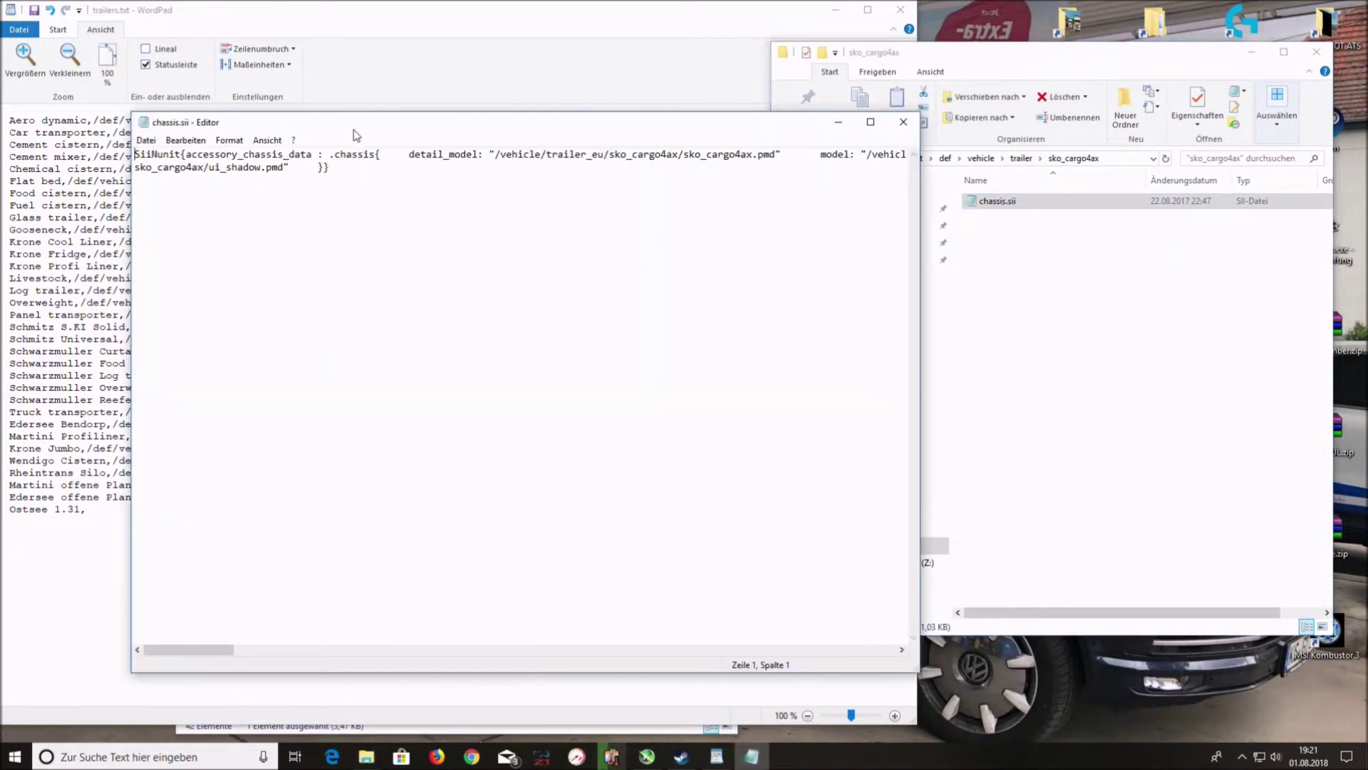
{"action": "left_click", "coordinate": [903, 122]}
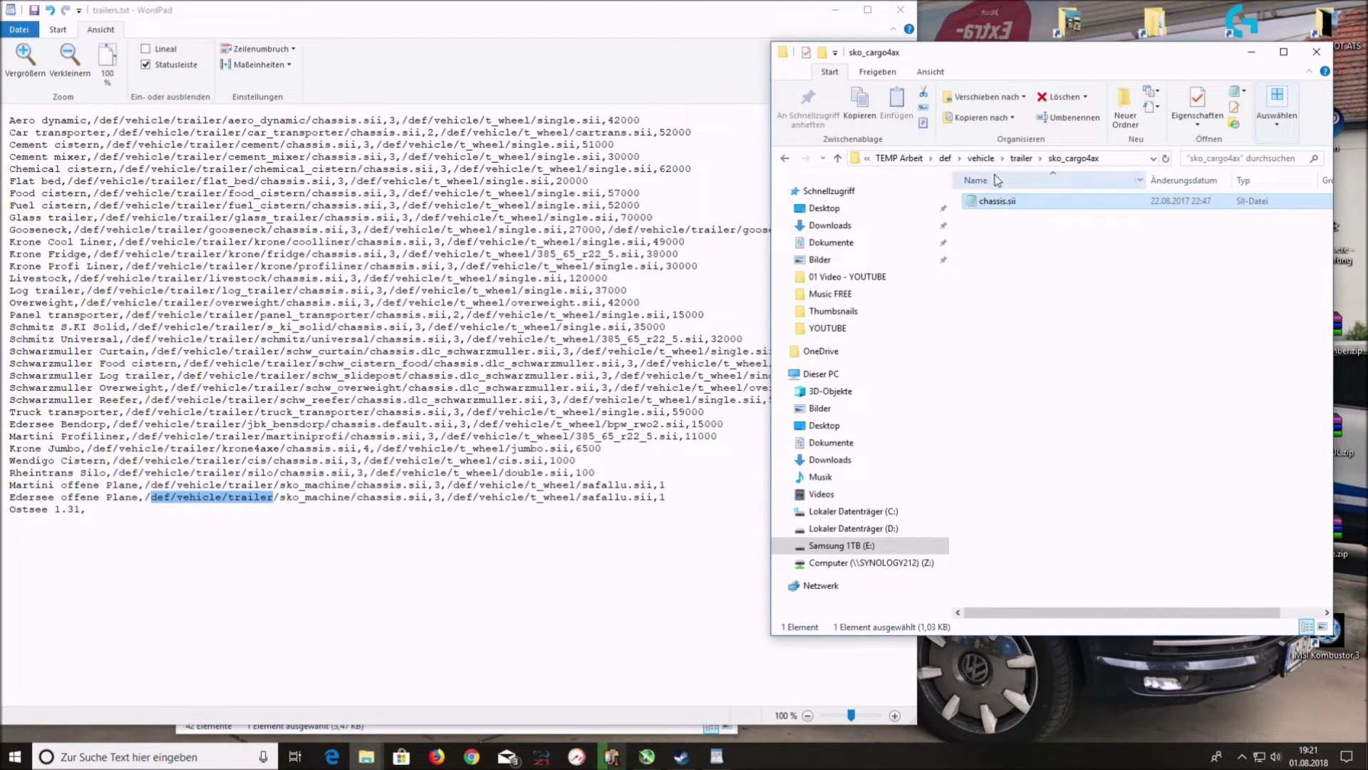
{"action": "right_click", "coordinate": [996, 203]}
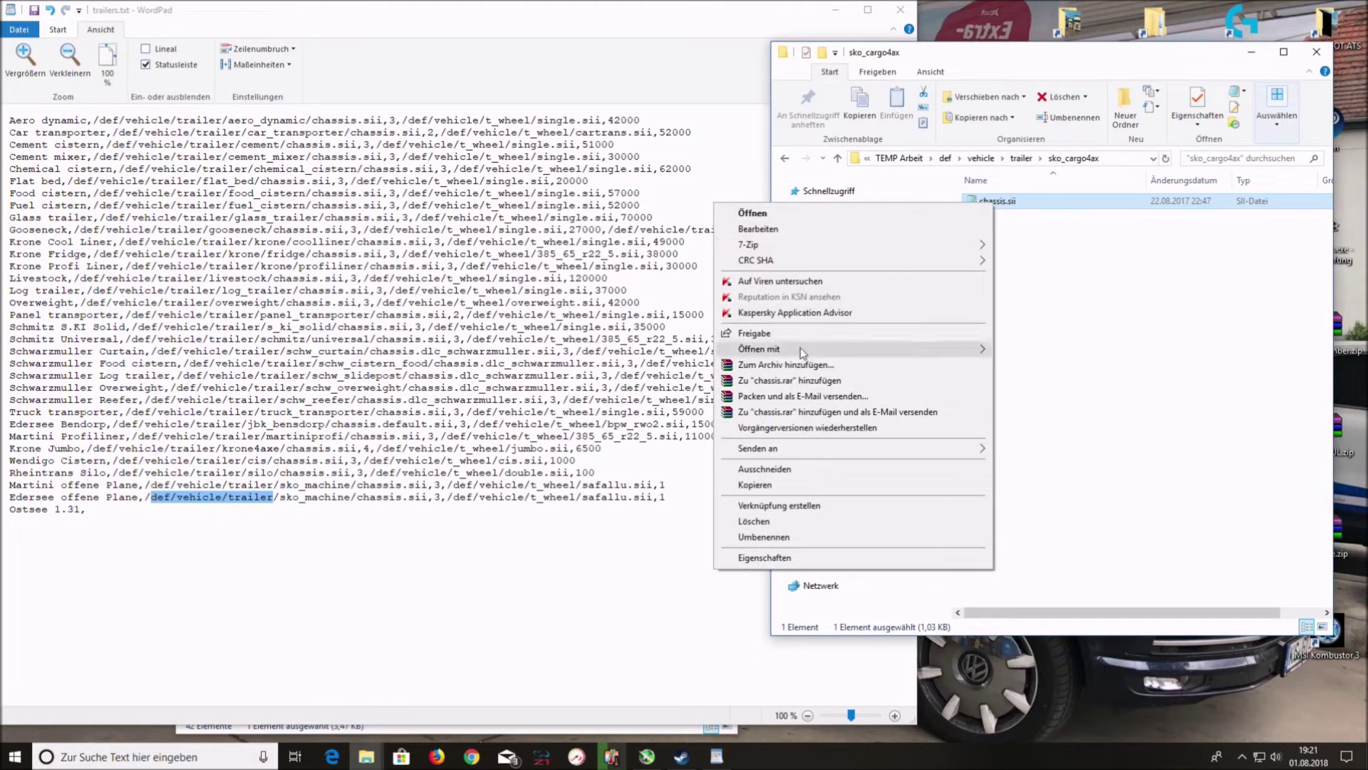
{"action": "mouse_move", "coordinate": [801, 348]}
{"action": "left_click", "coordinate": [1050, 365]}
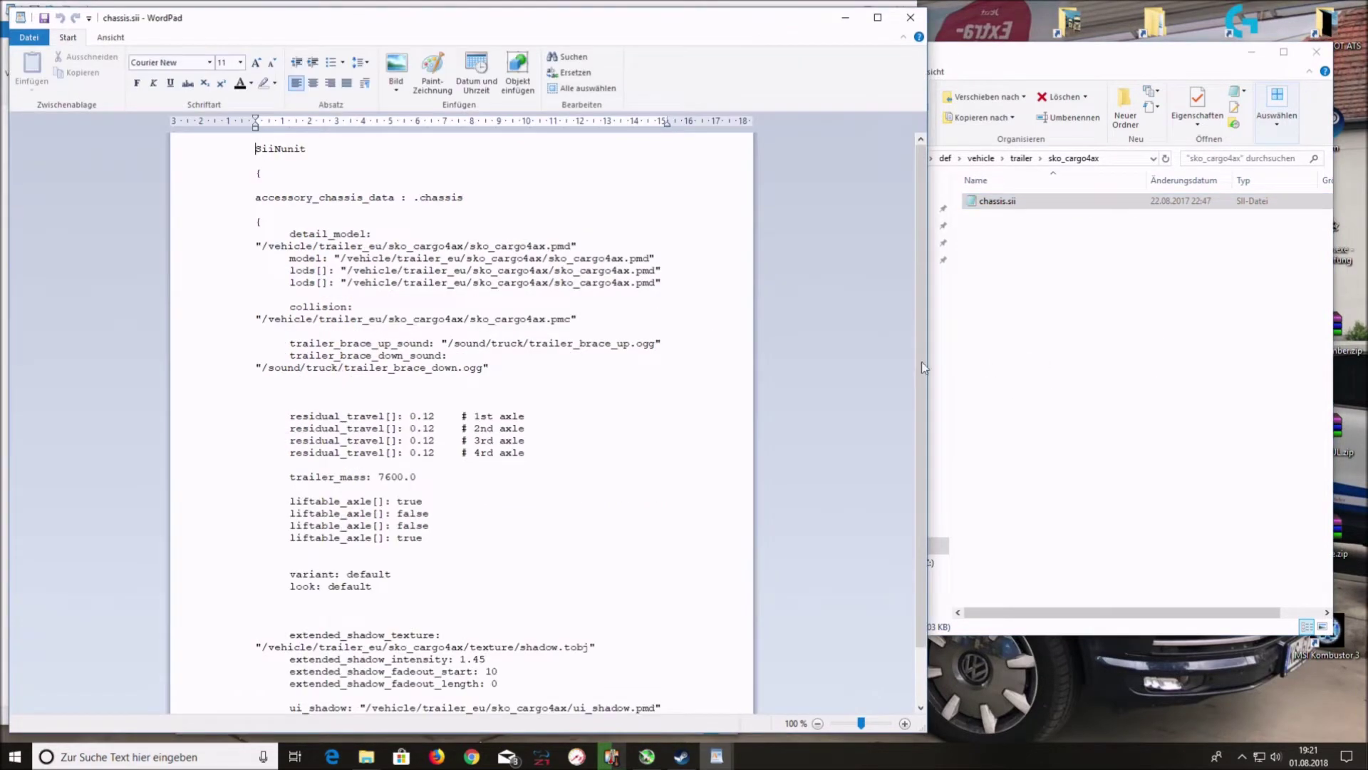
Resize the chassis.sii window to fit beside trailers.txt, review its axle definitions and close the file.
{"action": "left_click_drag", "start_coordinate": [600, 26], "coordinate": [1089, 10]}
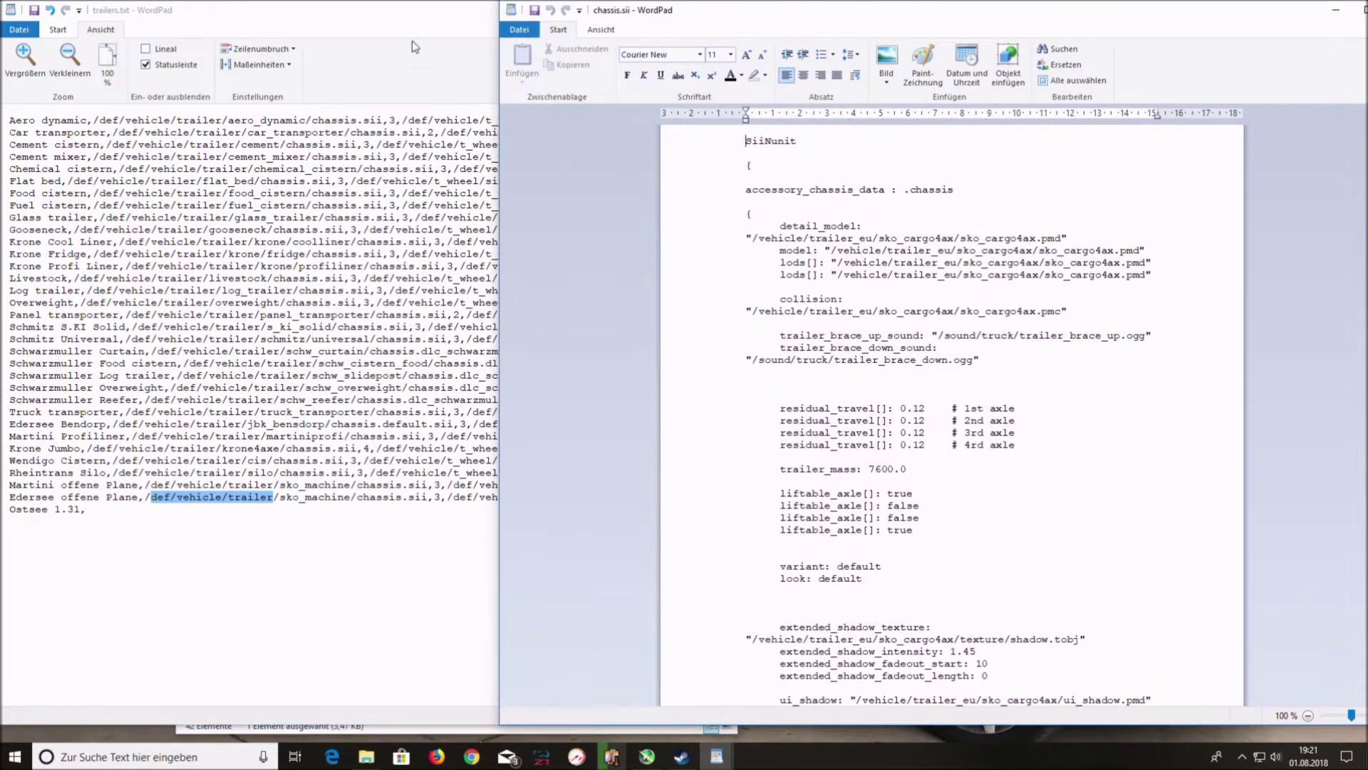
{"action": "left_click_drag", "start_coordinate": [500, 724], "coordinate": [1029, 592]}
{"action": "mouse_move", "coordinate": [1095, 10]}
{"action": "left_mouse_down"}
{"action": "mouse_move", "coordinate": [1095, 48]}
{"action": "mouse_move", "coordinate": [1099, 15]}
{"action": "left_mouse_up"}
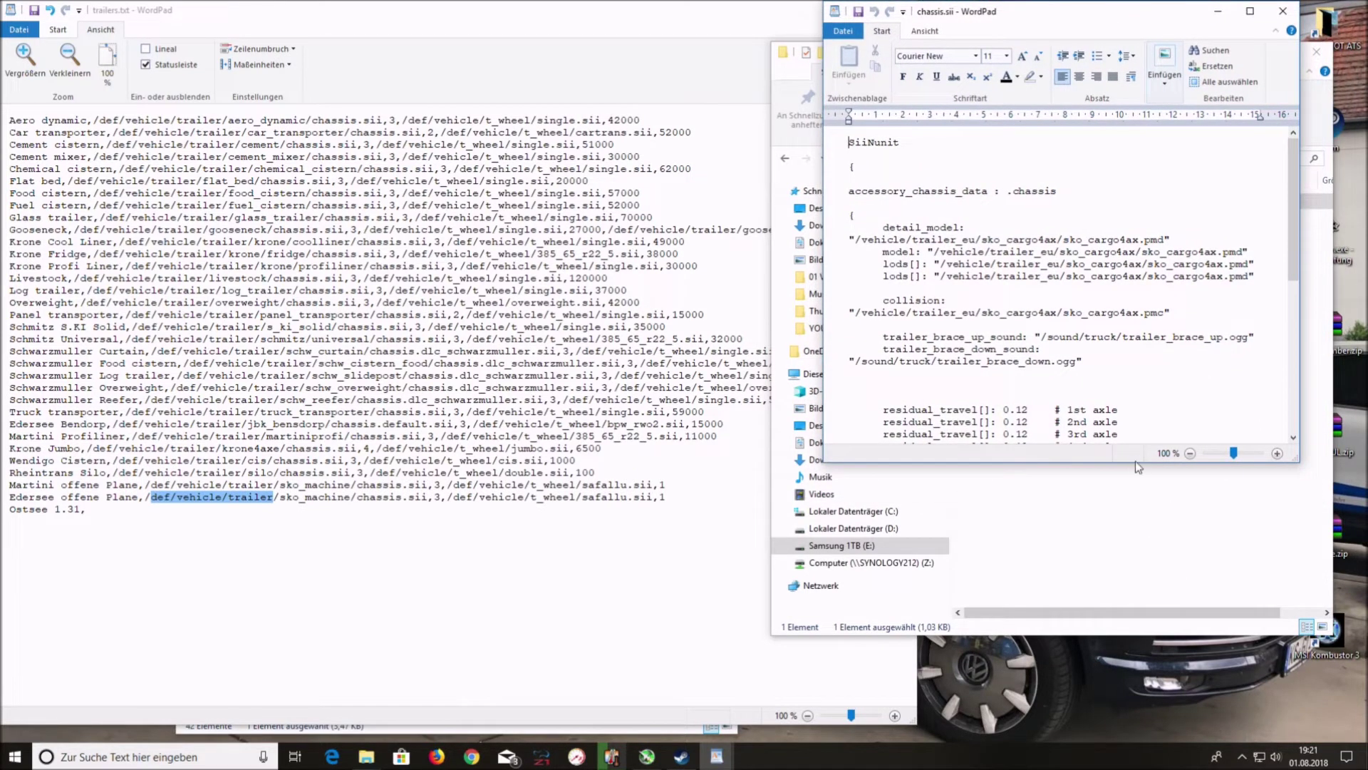
{"action": "left_click_drag", "start_coordinate": [1135, 462], "coordinate": [1164, 741]}
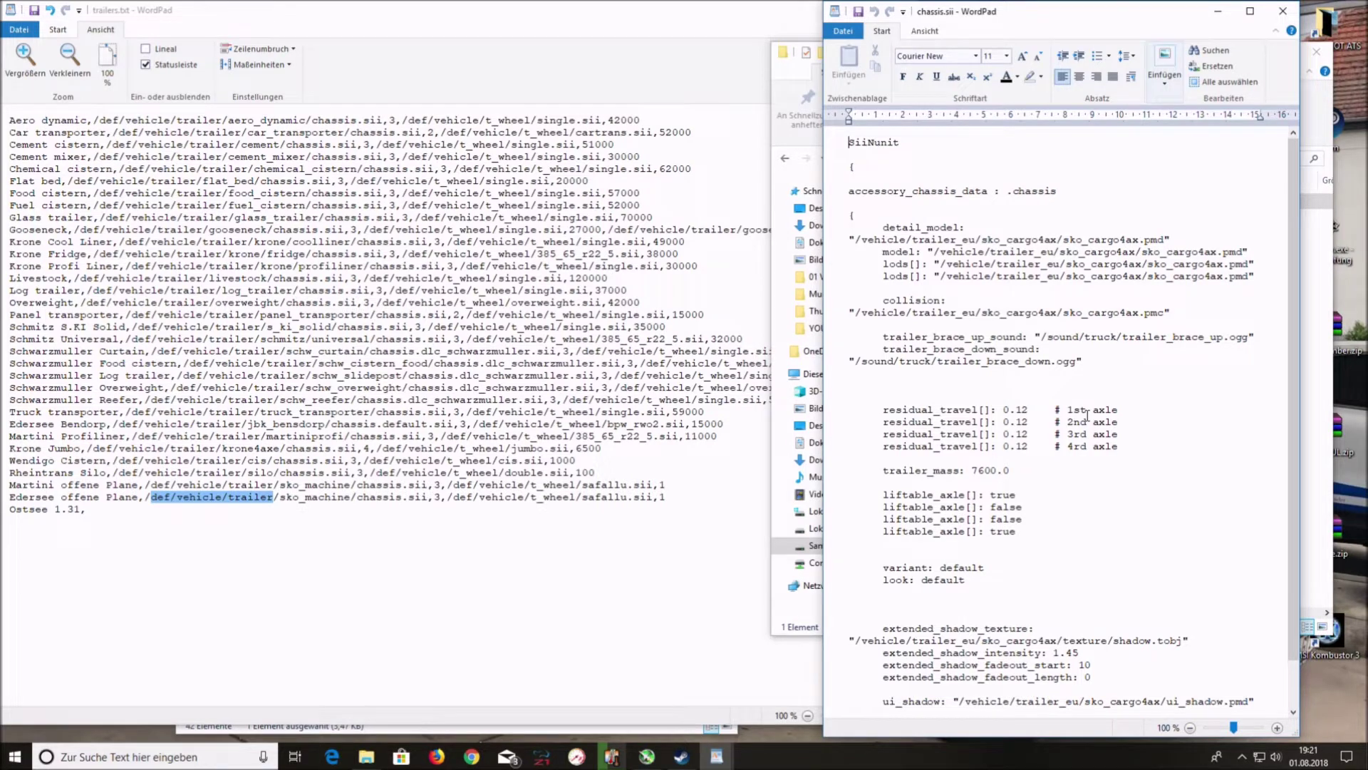
{"action": "scroll", "coordinate": [1084, 435], "scroll_direction": "down", "scroll_amount": 2}
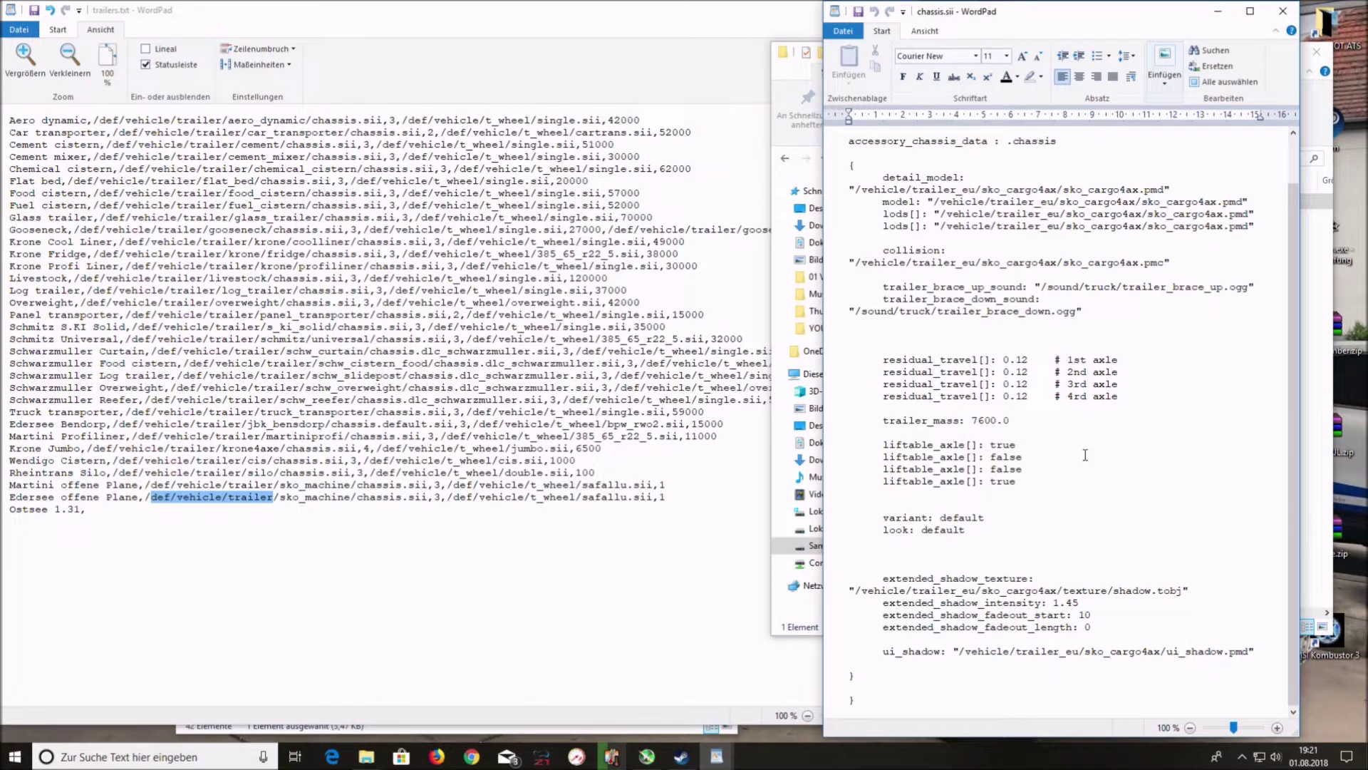
{"action": "scroll", "coordinate": [1085, 455], "scroll_direction": "up", "scroll_amount": 2}
{"action": "left_click", "coordinate": [1283, 10]}
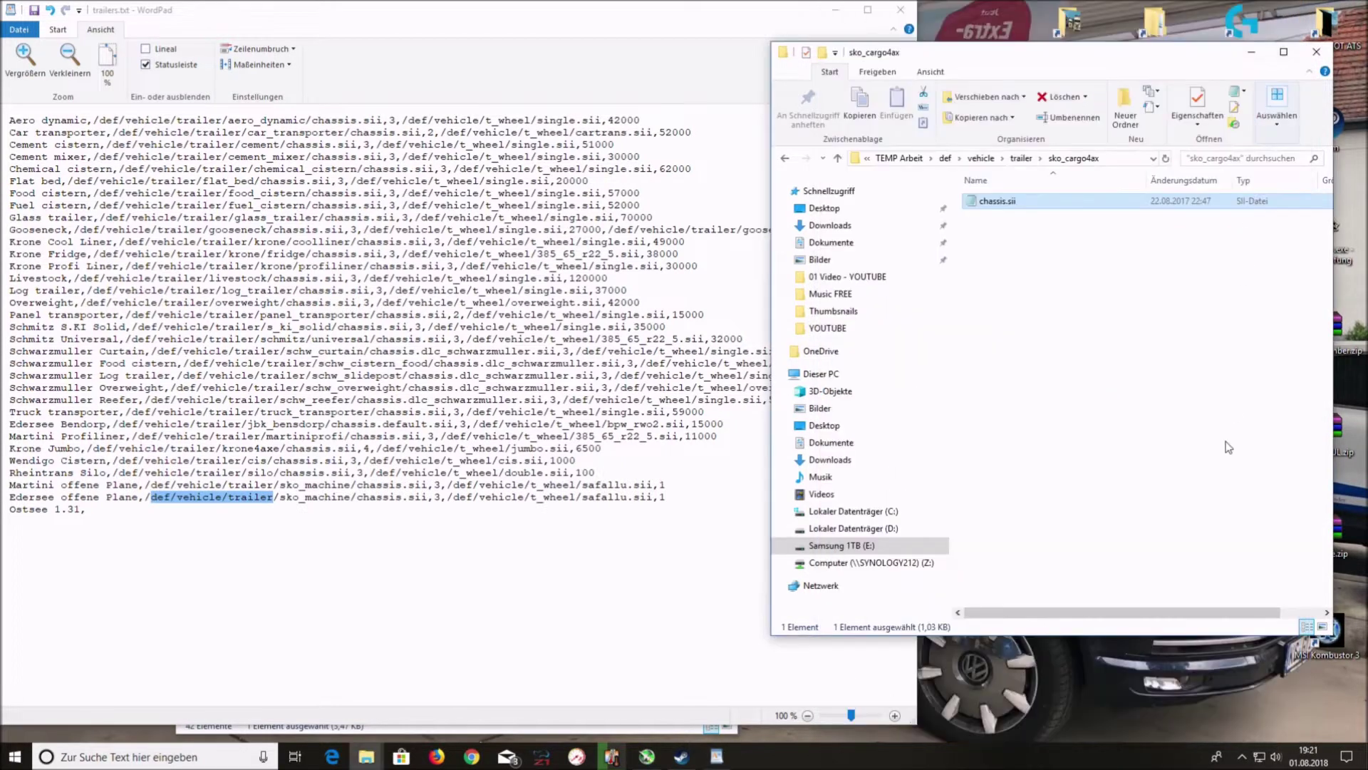
Open sko_cargo4ax.sii from the mod's trailer folder in WordPad and position its window beside trailers.txt.
{"action": "left_click", "coordinate": [1022, 158]}
{"action": "double_click", "coordinate": [1012, 216]}
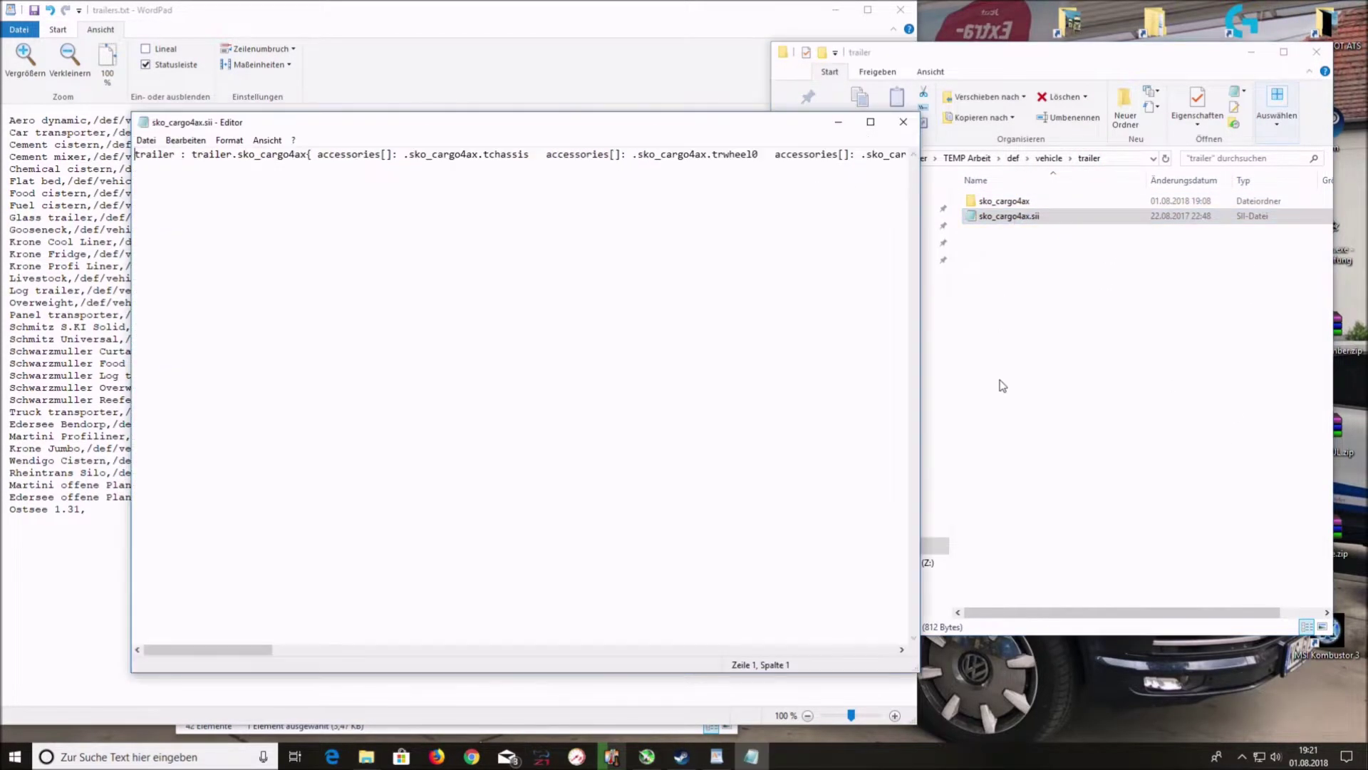
{"action": "left_click", "coordinate": [903, 122]}
{"action": "right_click", "coordinate": [980, 214]}
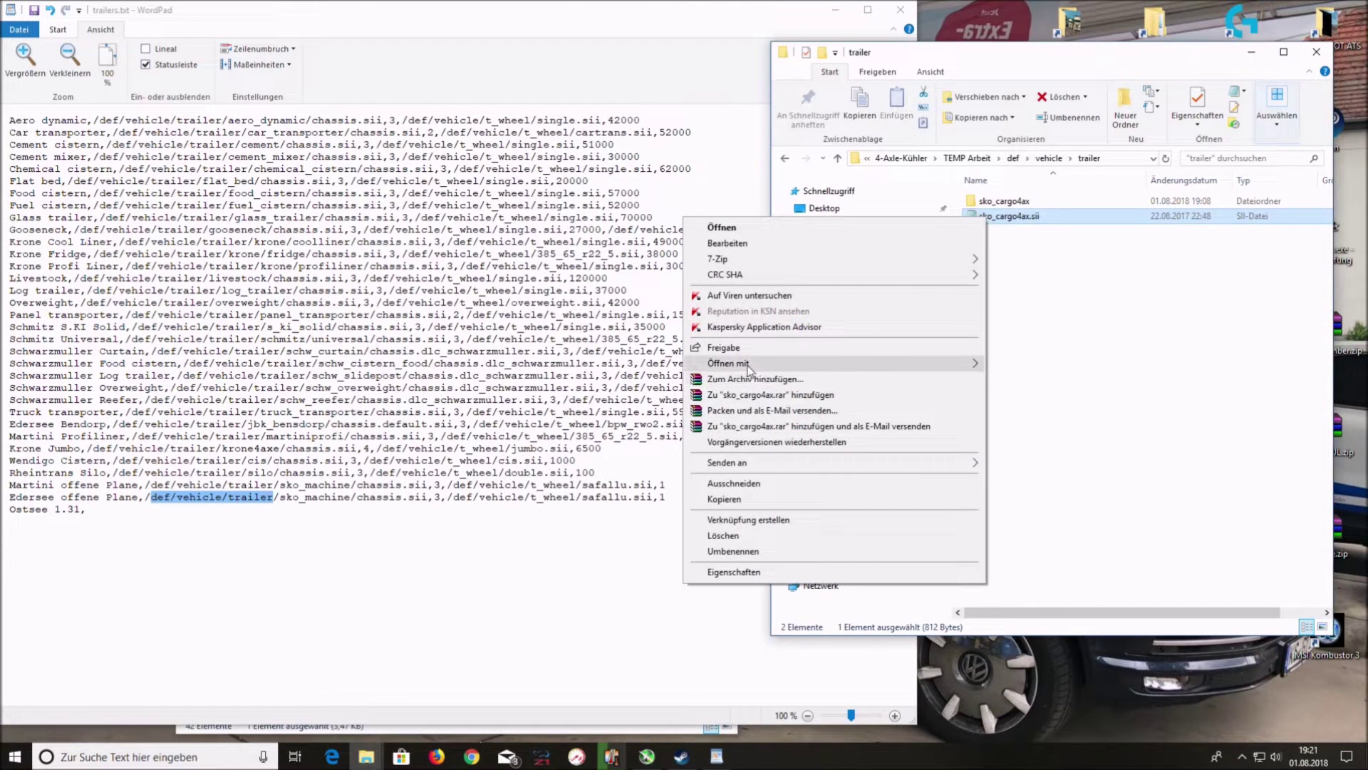
{"action": "mouse_move", "coordinate": [747, 368]}
{"action": "left_click", "coordinate": [1037, 385]}
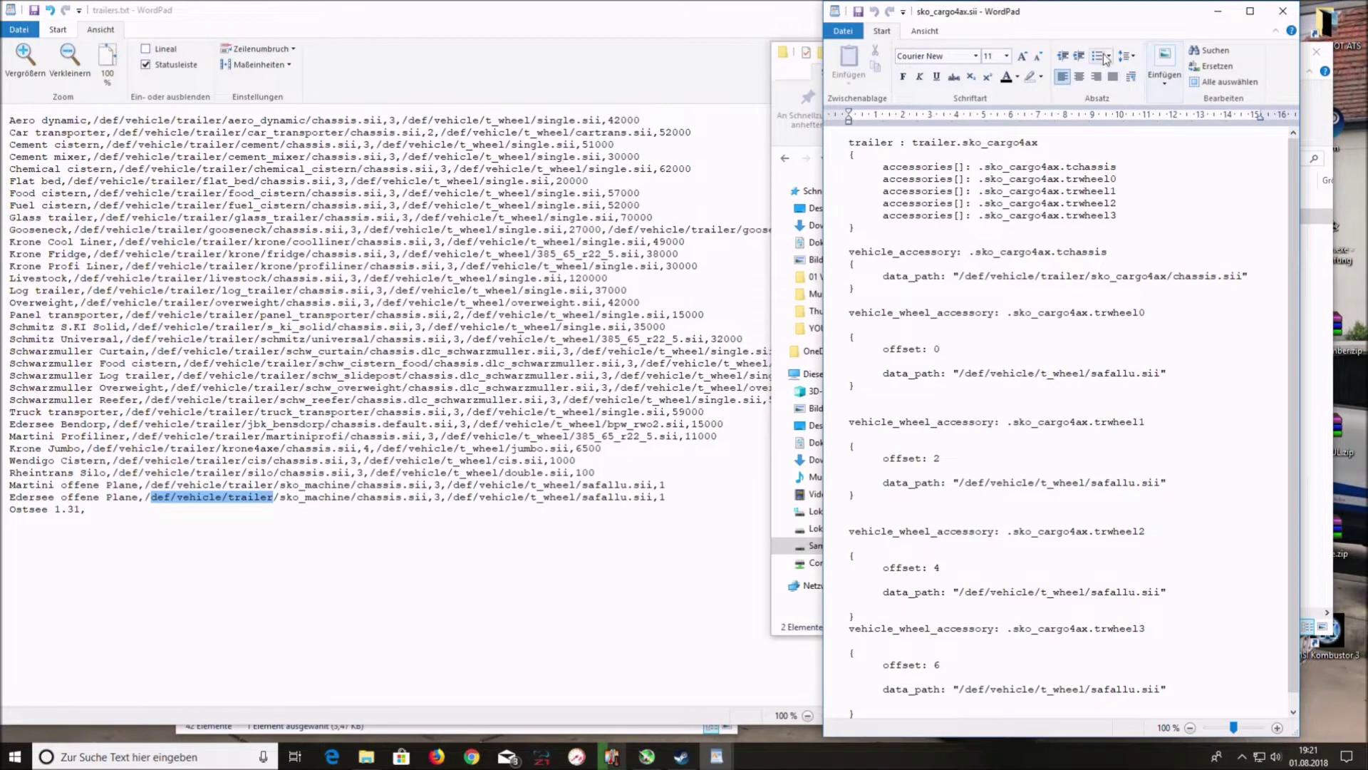
{"action": "left_click_drag", "start_coordinate": [1097, 14], "coordinate": [1122, 16]}
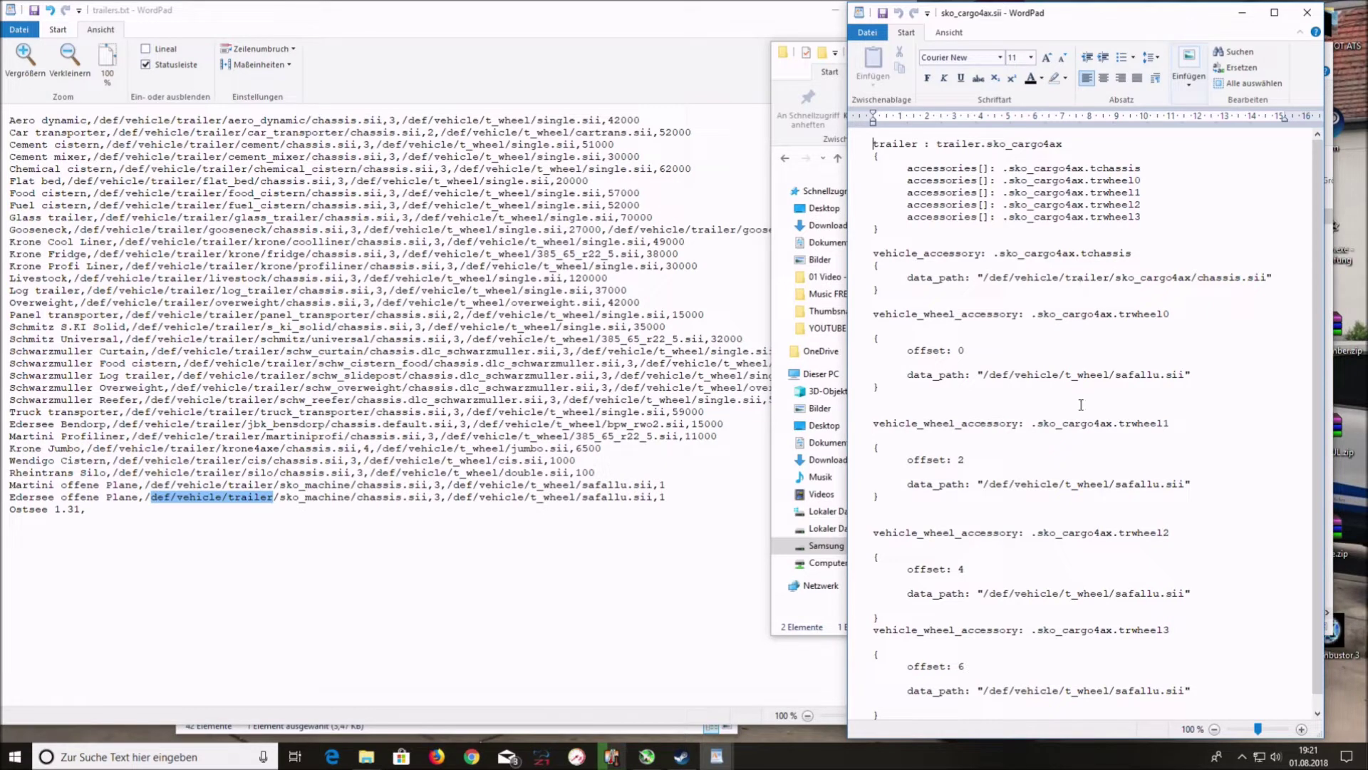
Copy the tchassis data path /def/vehicle/trailer/sko_cargo4ax/chassis.sii from sko_cargo4ax.sii to the end of the Ostsee 1.31 line in trailers.txt.
{"action": "left_click", "coordinate": [259, 531]}
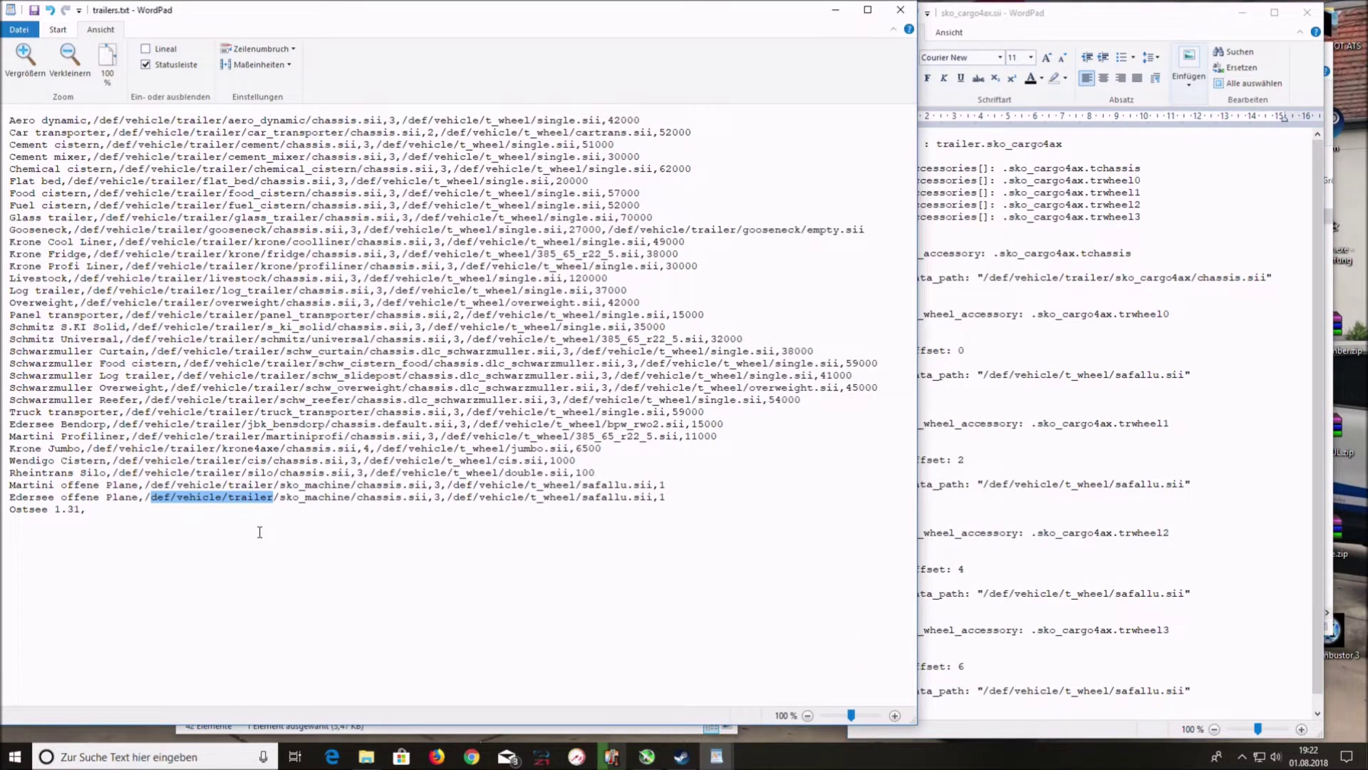
{"action": "left_click", "coordinate": [1124, 324]}
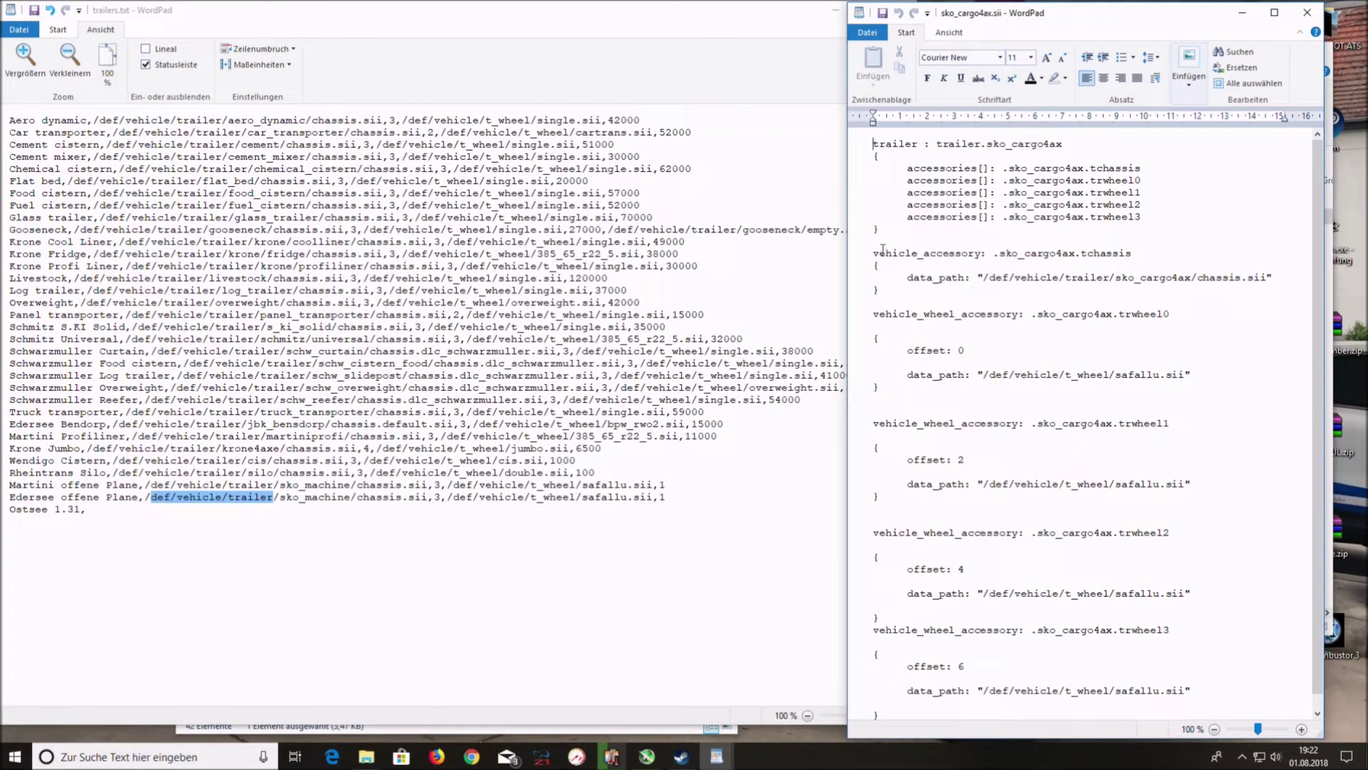
{"action": "left_click_drag", "start_coordinate": [872, 254], "coordinate": [883, 254]}
{"action": "left_click_drag", "start_coordinate": [998, 254], "coordinate": [1116, 254]}
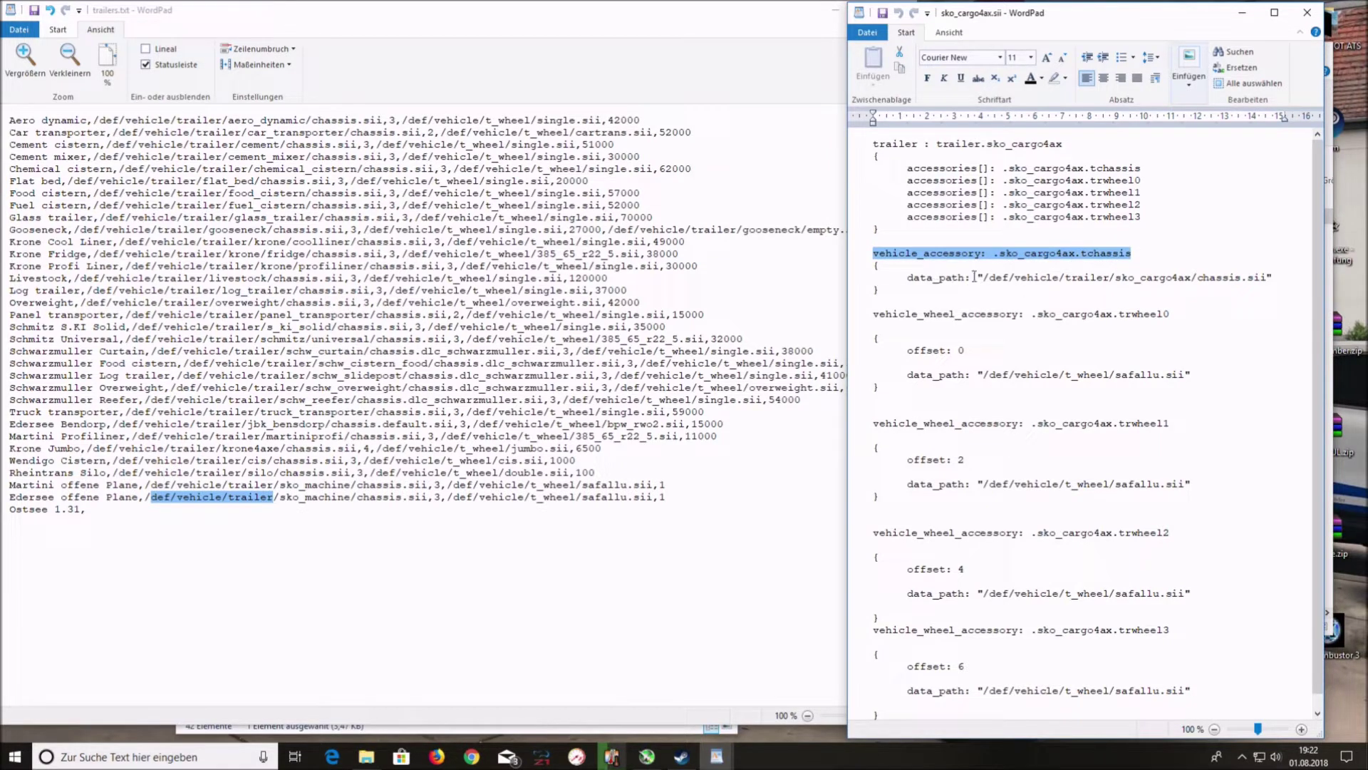
{"action": "left_click_drag", "start_coordinate": [984, 278], "coordinate": [872, 278]}
{"action": "left_click_drag", "start_coordinate": [1269, 276], "coordinate": [984, 278]}
{"action": "key", "text": "ctrl+c"}
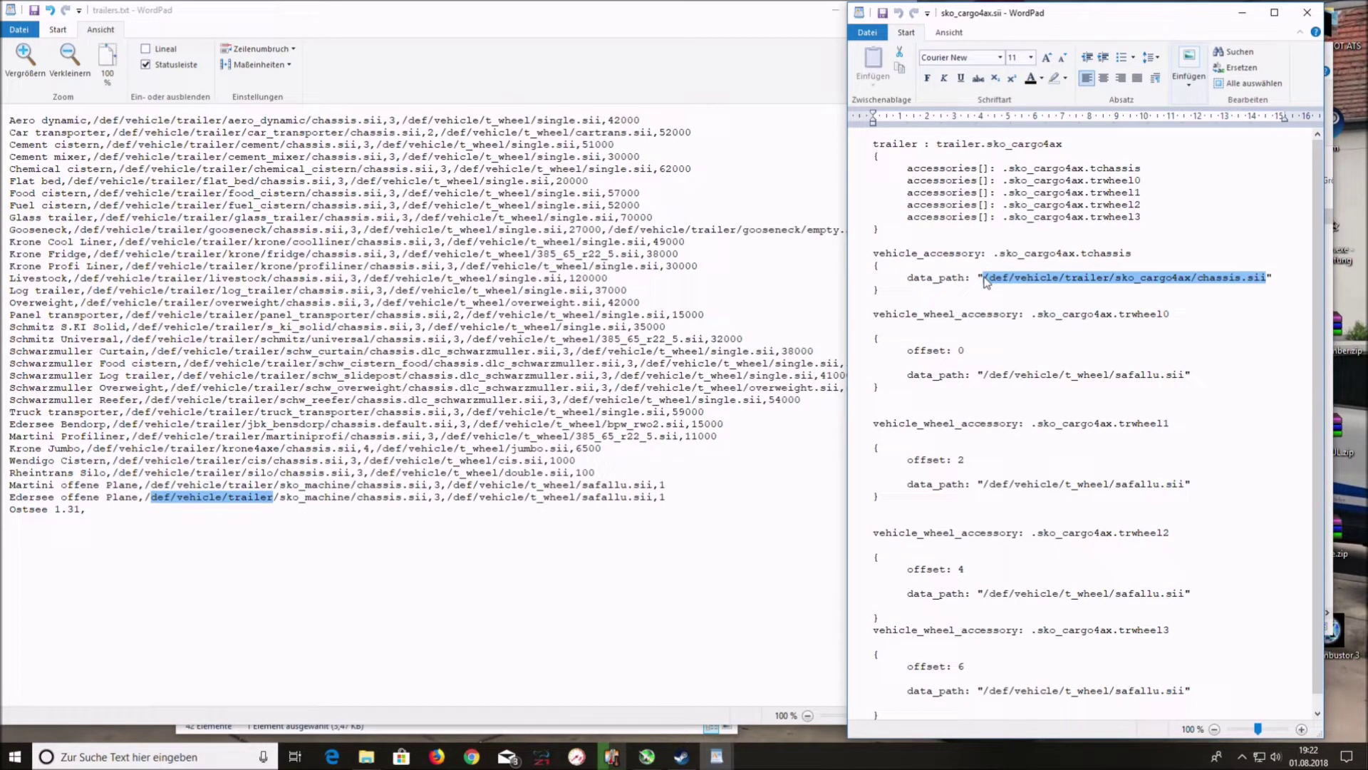
{"action": "key", "text": "alt+Tab"}
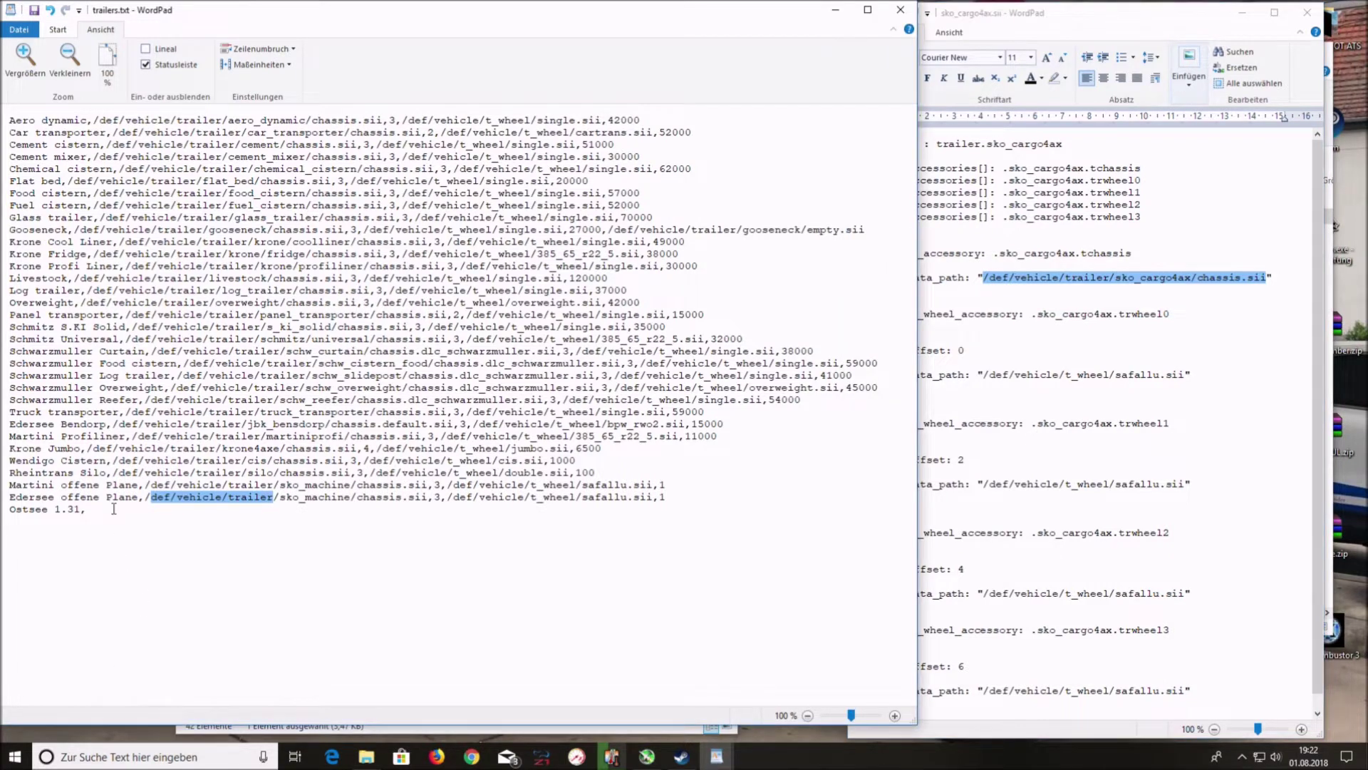
{"action": "left_click", "coordinate": [114, 509]}
{"action": "key", "text": "ctrl+v"}
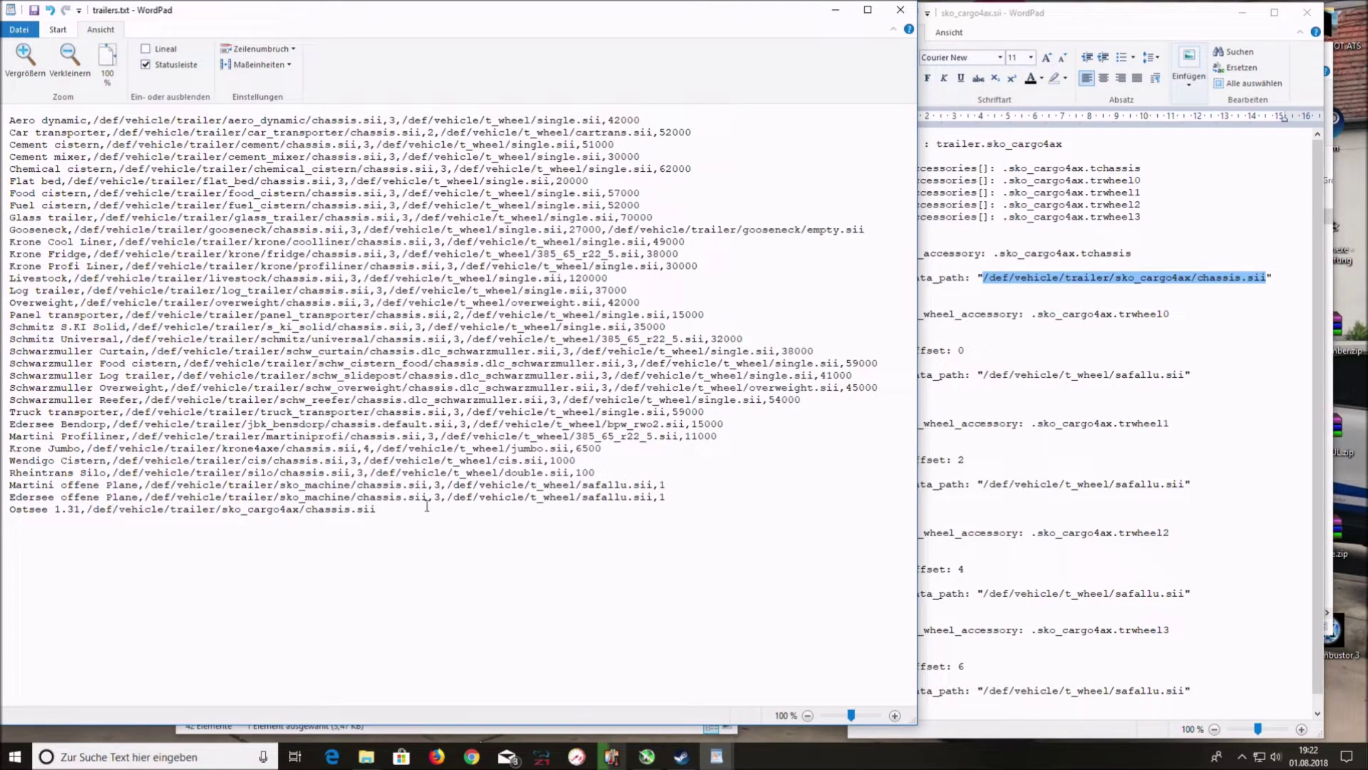
Add the axle count 4 after the Ostsee 1.31 chassis path, enclosed by commas.
{"action": "type", "text": ","}
{"action": "double_click", "coordinate": [438, 485]}
{"action": "left_click", "coordinate": [397, 510]}
{"action": "type", "text": "4"}
{"action": "type", "text": ",4,"}
Copy the trwheel0 data path /def/vehicle/t_wheel/safallu.sii from sko_cargo4ax.sii to the end of the Ostsee 1.31 line in trailers.txt.
{"action": "left_click", "coordinate": [1138, 365]}
{"action": "left_click_drag", "start_coordinate": [908, 351], "coordinate": [965, 347]}
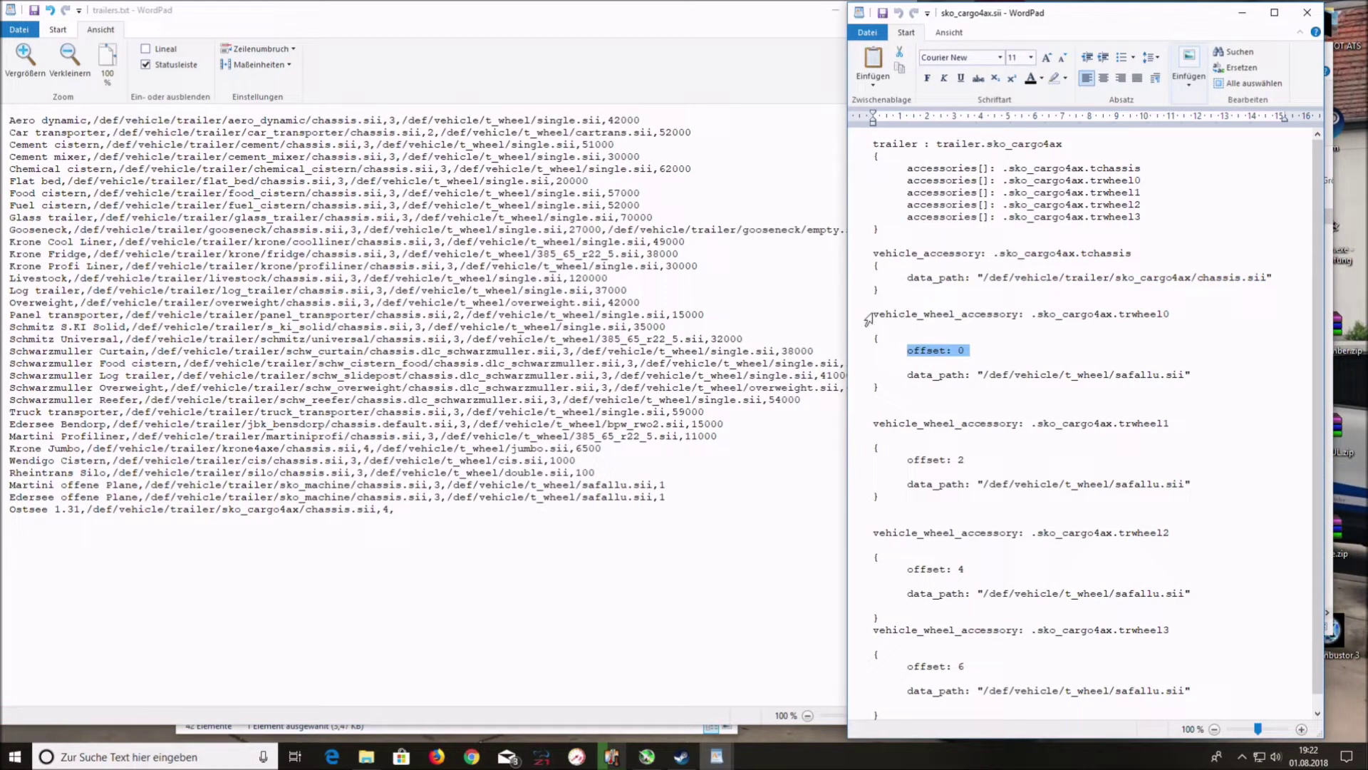
{"action": "left_click_drag", "start_coordinate": [876, 315], "coordinate": [1019, 313]}
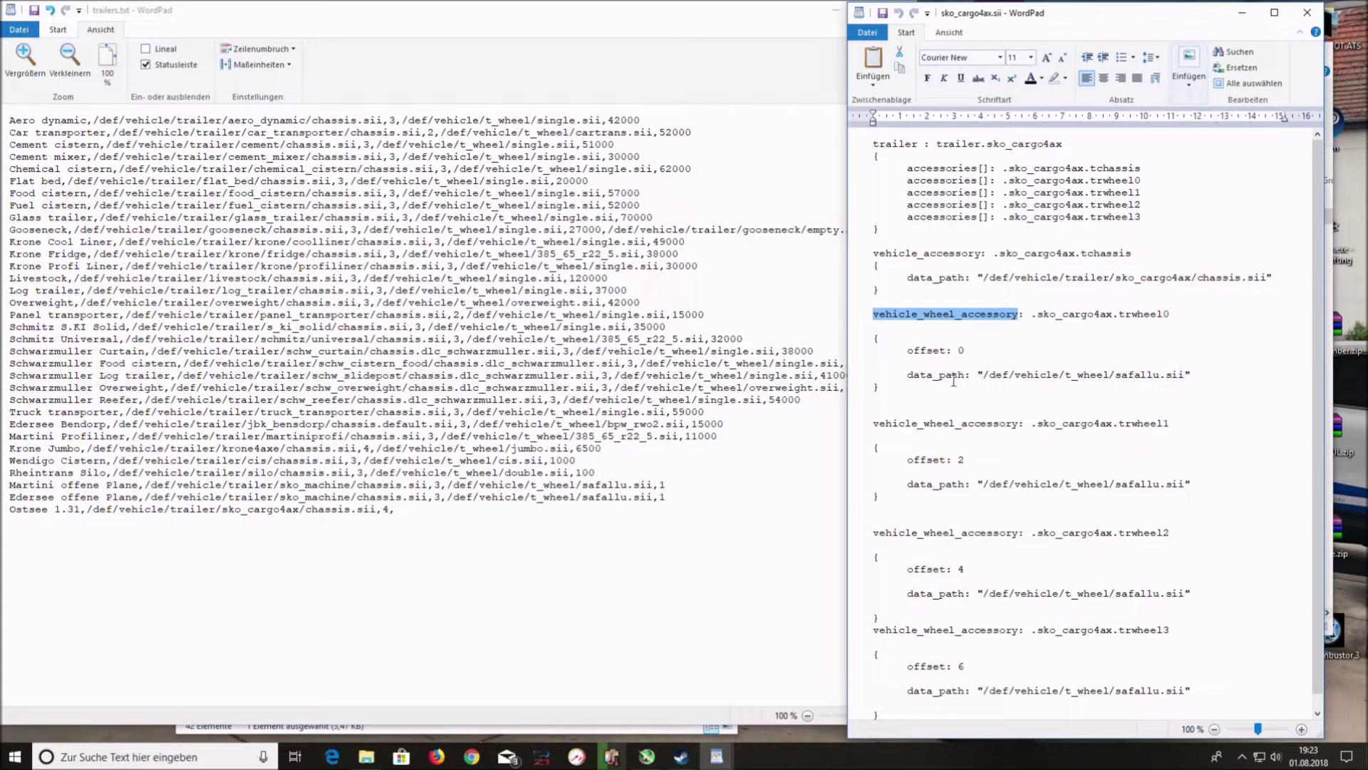
{"action": "left_click", "coordinate": [985, 373]}
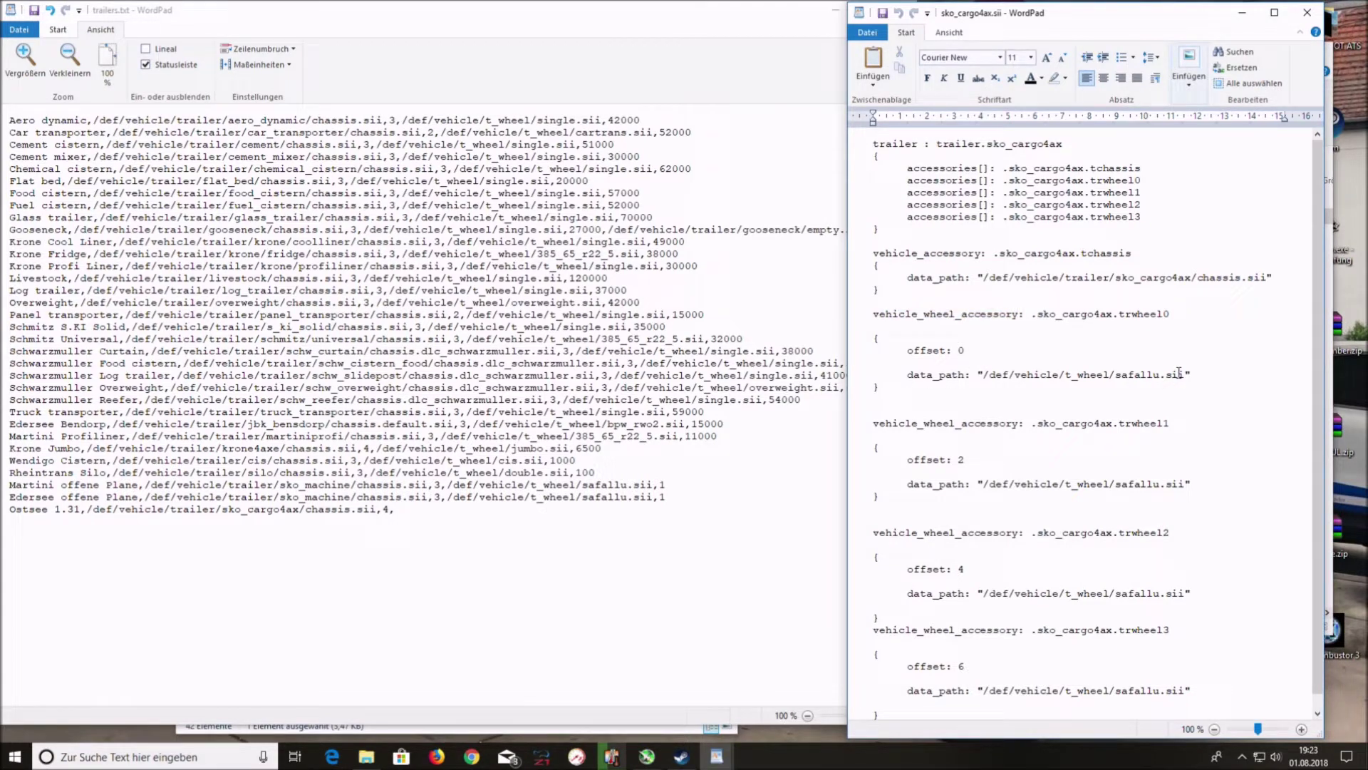
{"action": "left_click_drag", "start_coordinate": [1183, 375], "coordinate": [982, 374]}
{"action": "key", "text": "ctrl+c"}
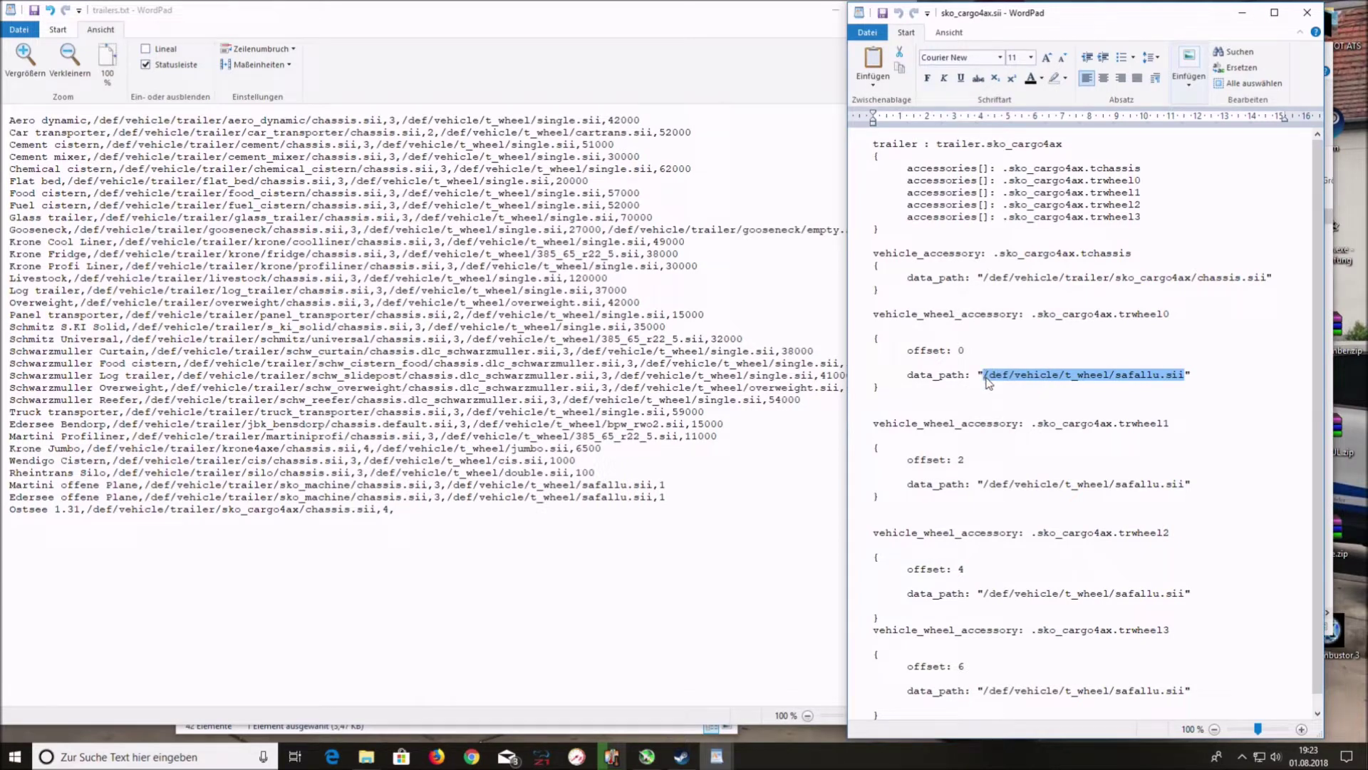
{"action": "left_click", "coordinate": [427, 509]}
{"action": "key", "text": "ctrl+v"}
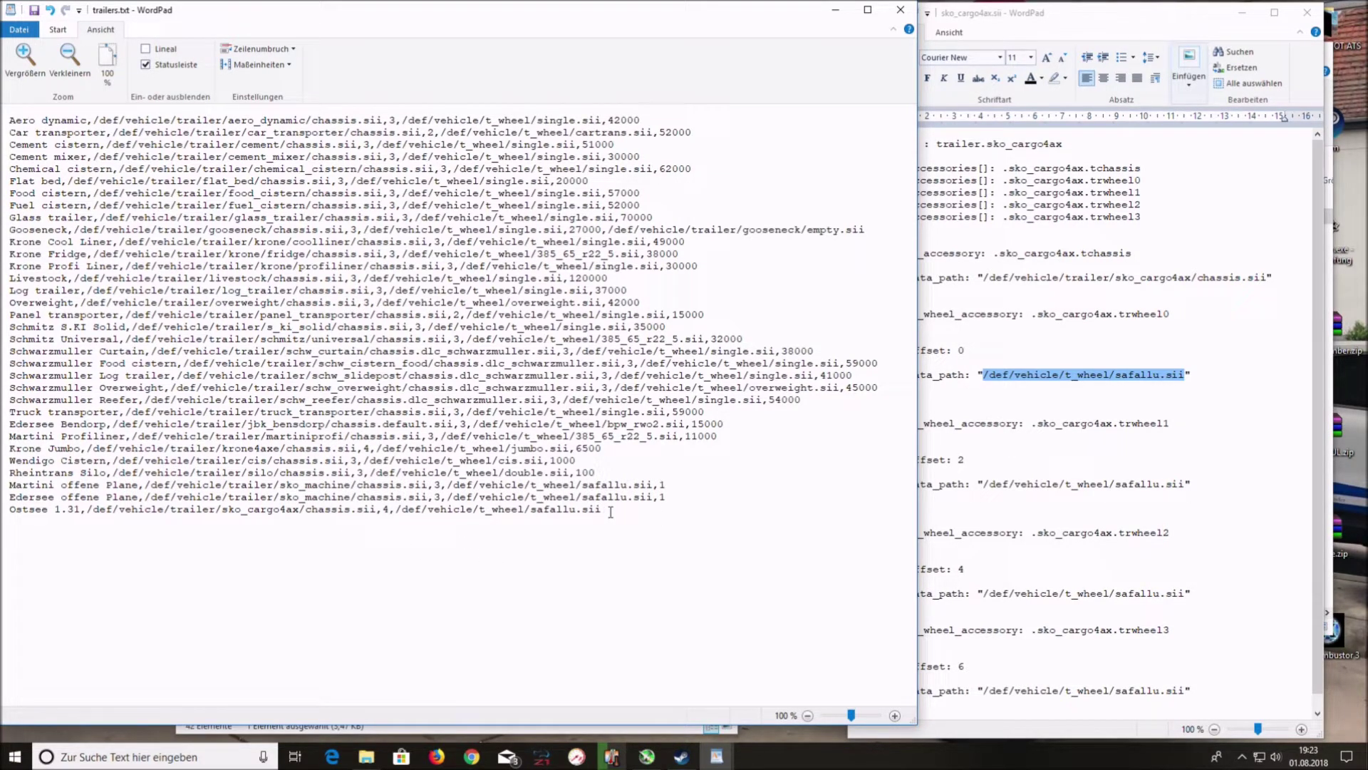
Complete the Ostsee 1.31 line with a comma and the price 1, save and close trailers.txt, and close sko_cargo4ax.sii.
{"action": "type", "text": ","}
{"action": "type", "text": "100000"}
{"action": "key", "text": "BackSpace"}
{"action": "key", "text": "BackSpace"}
{"action": "key", "text": "BackSpace"}
{"action": "key", "text": "BackSpace"}
{"action": "key", "text": "BackSpace"}
{"action": "left_click", "coordinate": [901, 9]}
{"action": "left_click", "coordinate": [379, 394]}
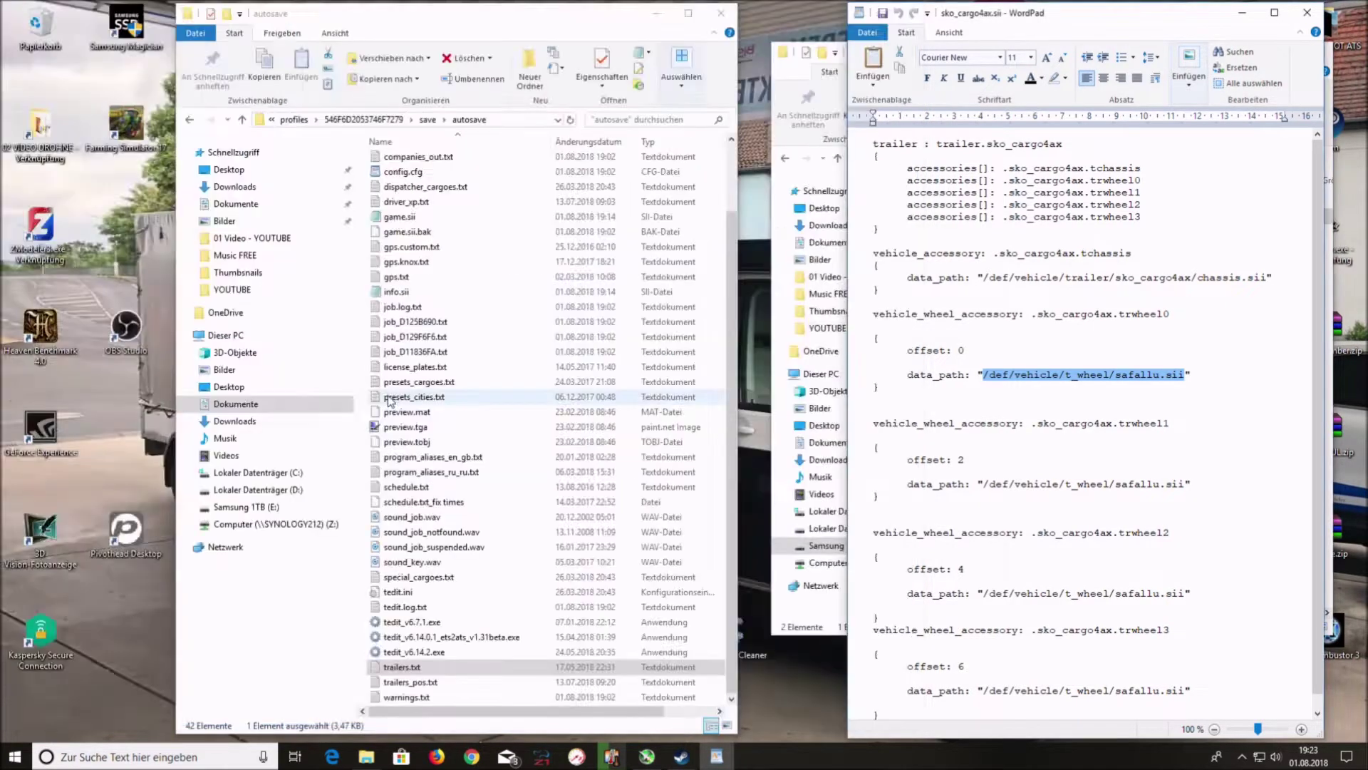
{"action": "left_click", "coordinate": [1308, 12]}
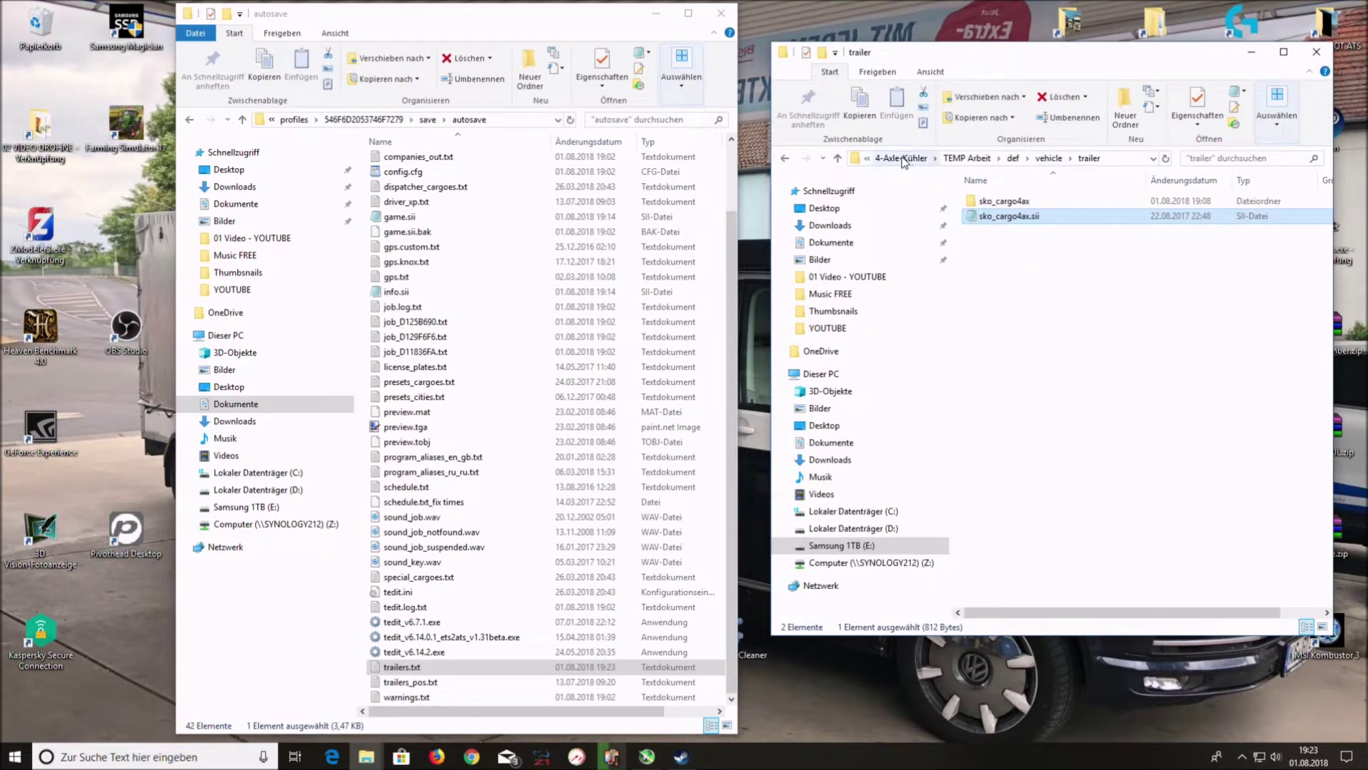
Go back to the 4-Axle-Kühler folder and delete its TEMP Arbeit folder with the unpacked mod files.
{"action": "left_click", "coordinate": [971, 159]}
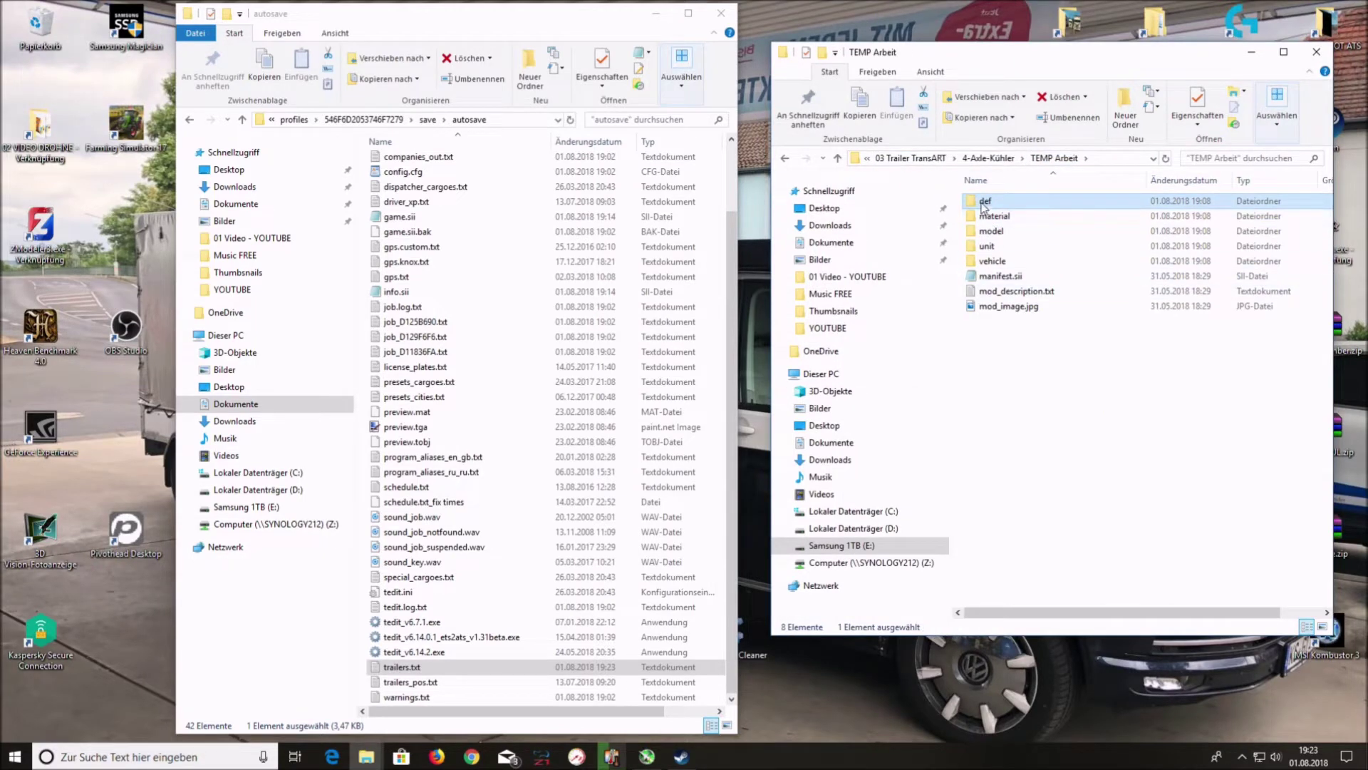
{"action": "left_click", "coordinate": [941, 158]}
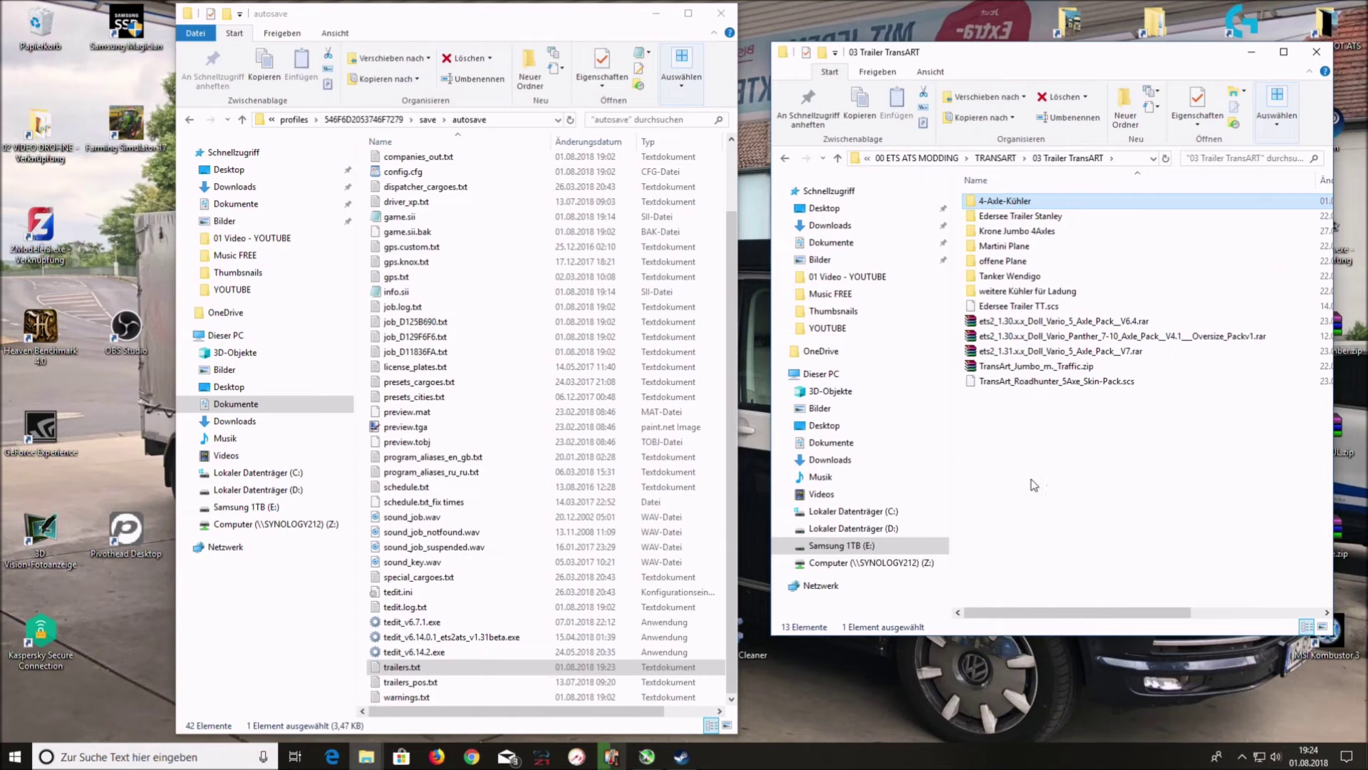
{"action": "double_click", "coordinate": [1026, 202]}
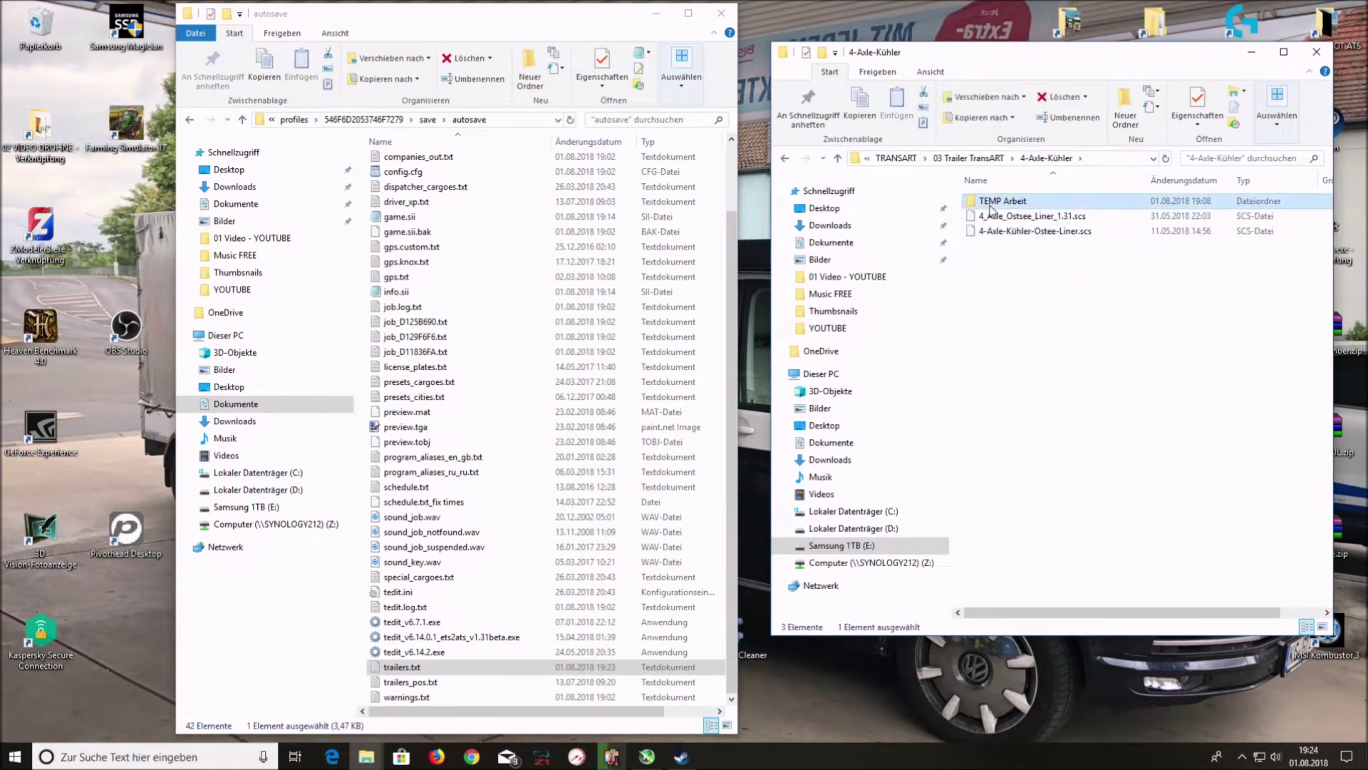
{"action": "right_click", "coordinate": [991, 202]}
{"action": "left_click", "coordinate": [759, 557]}
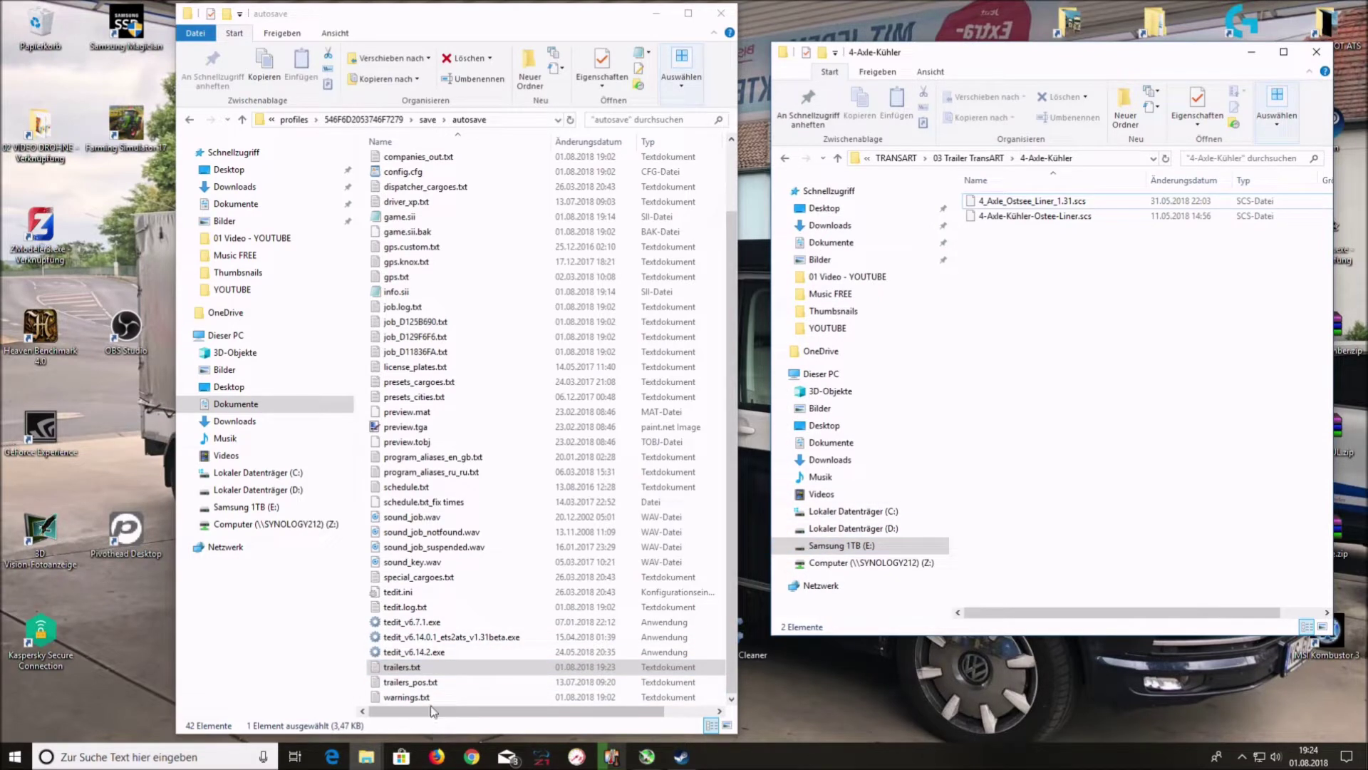
Launch tedit_v6.14.2.exe, examine the accessories and wear of the three owned trailers, and try to repair the first one.
{"action": "double_click", "coordinate": [424, 652]}
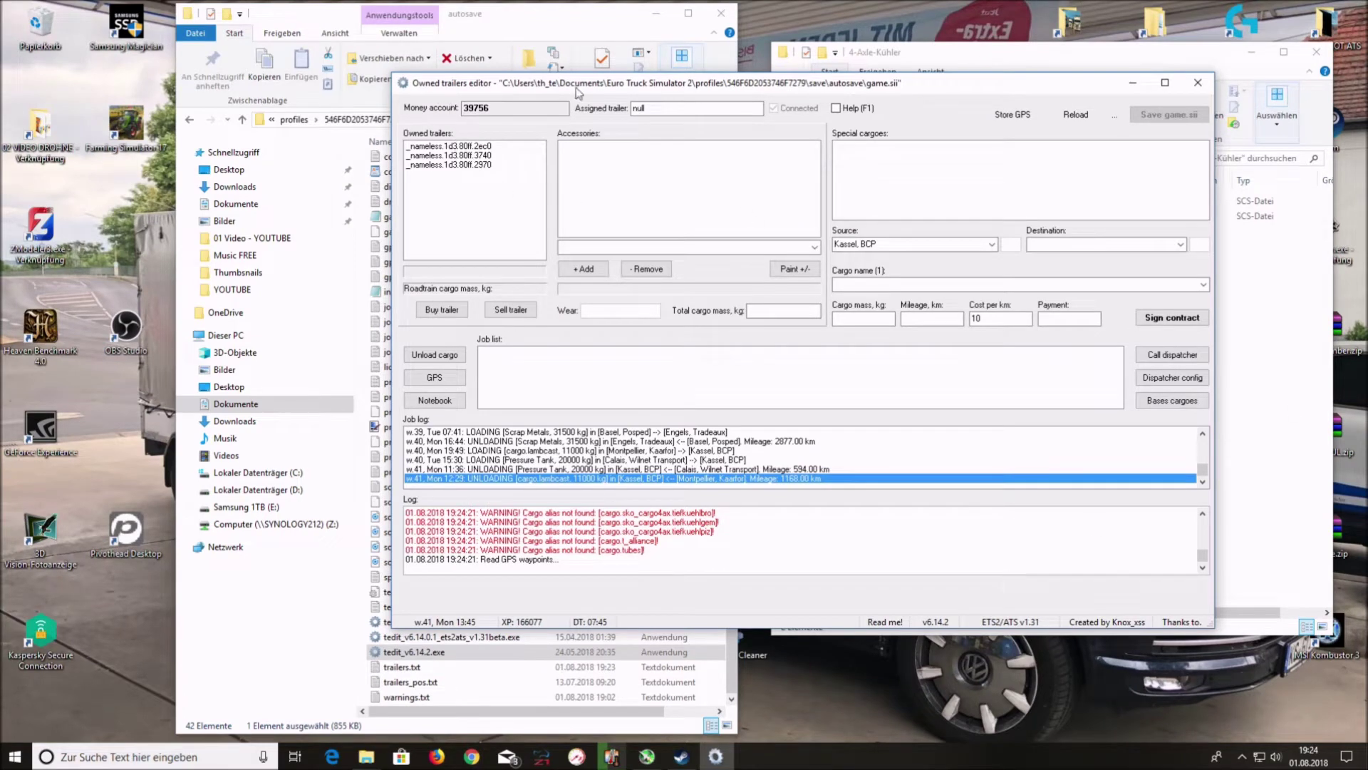
{"action": "left_click", "coordinate": [454, 146]}
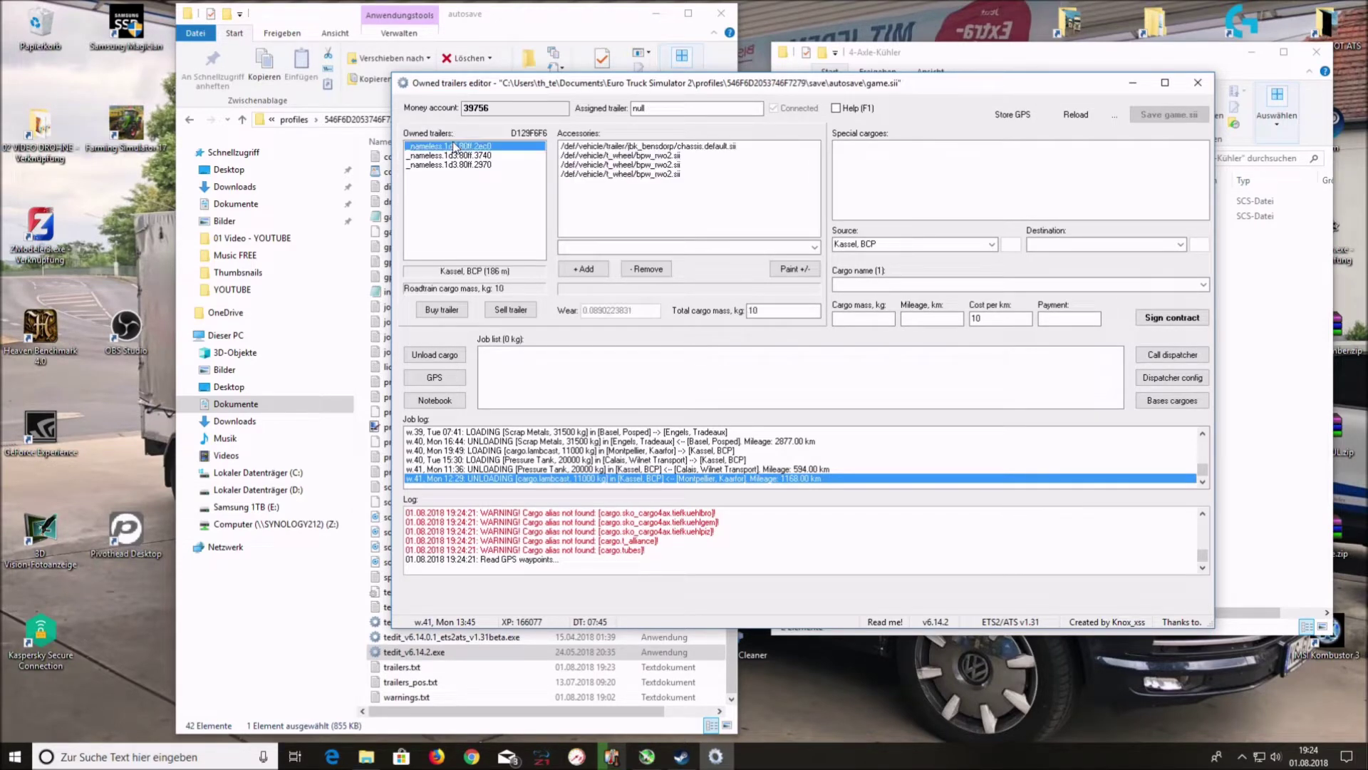
{"action": "left_click", "coordinate": [479, 156]}
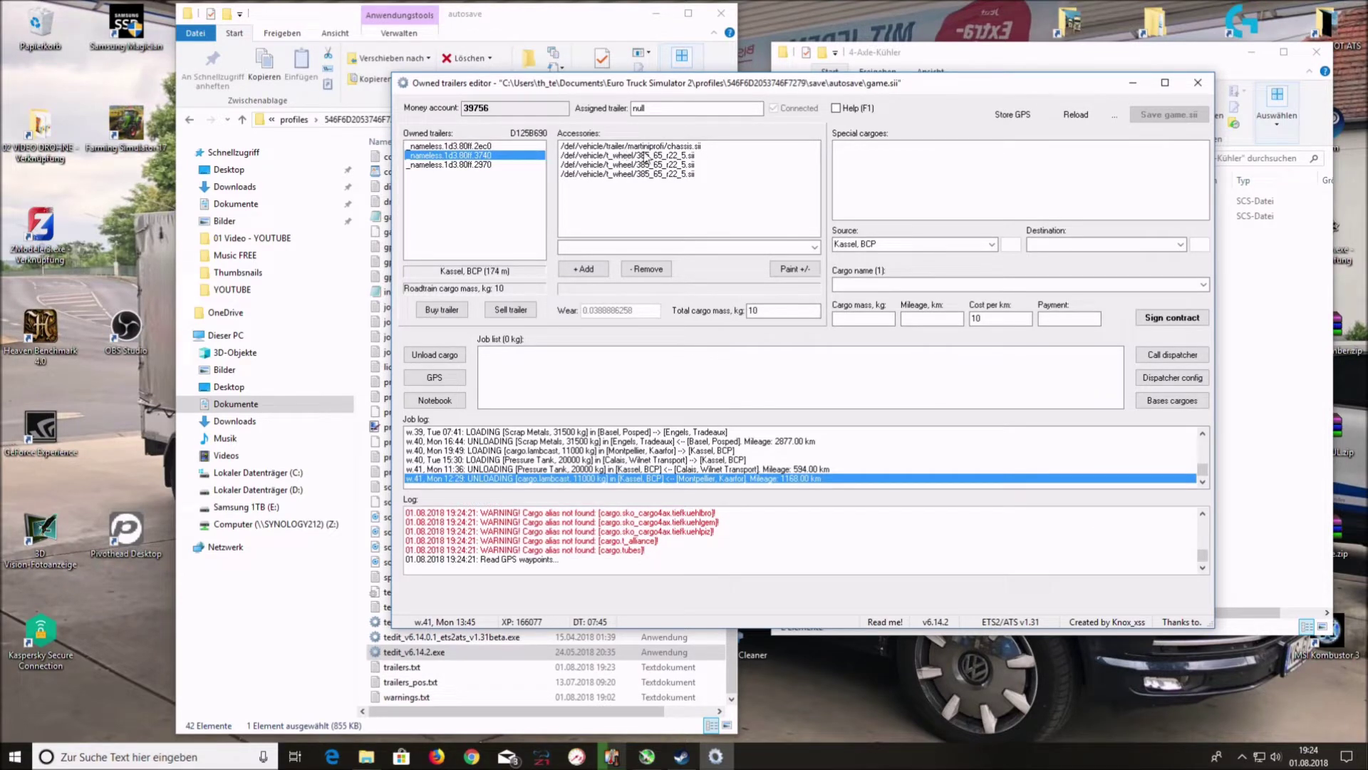
{"action": "left_click", "coordinate": [468, 165]}
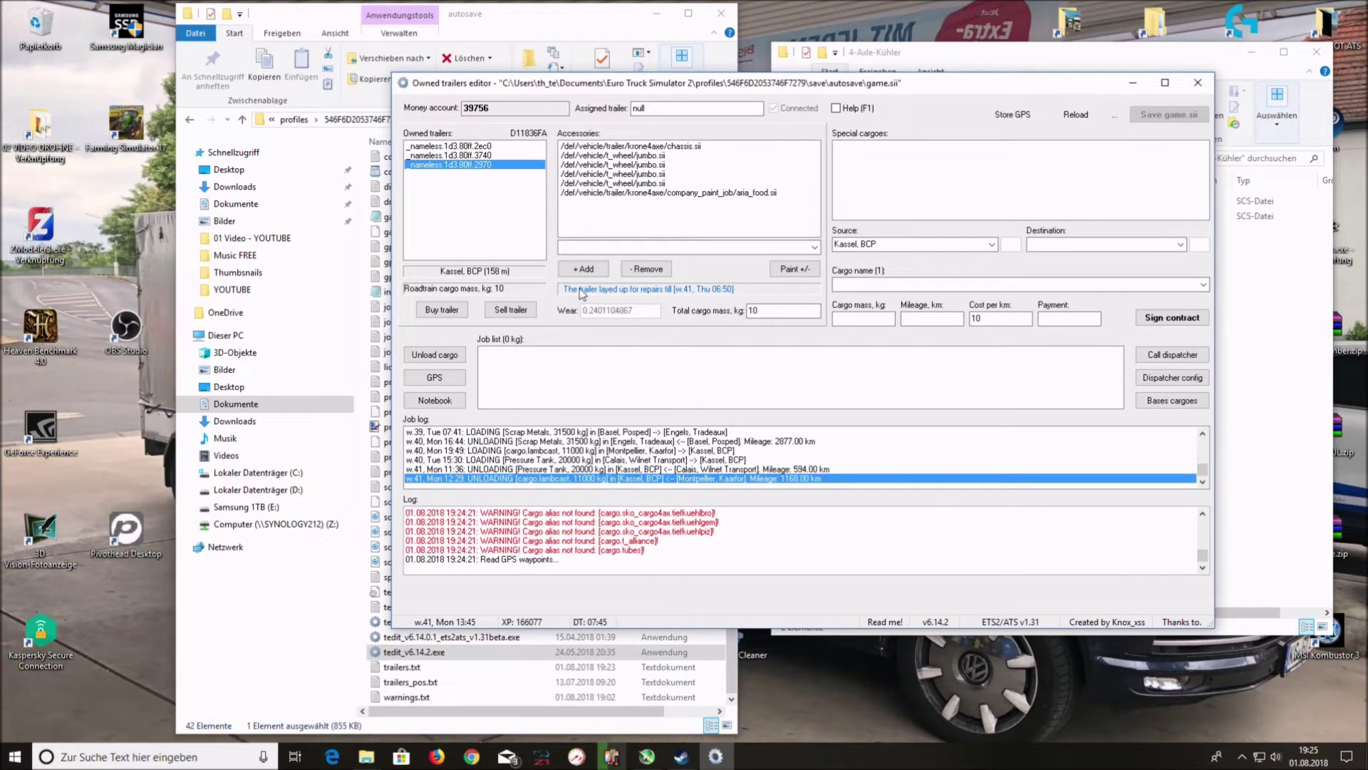
{"action": "left_click", "coordinate": [477, 155]}
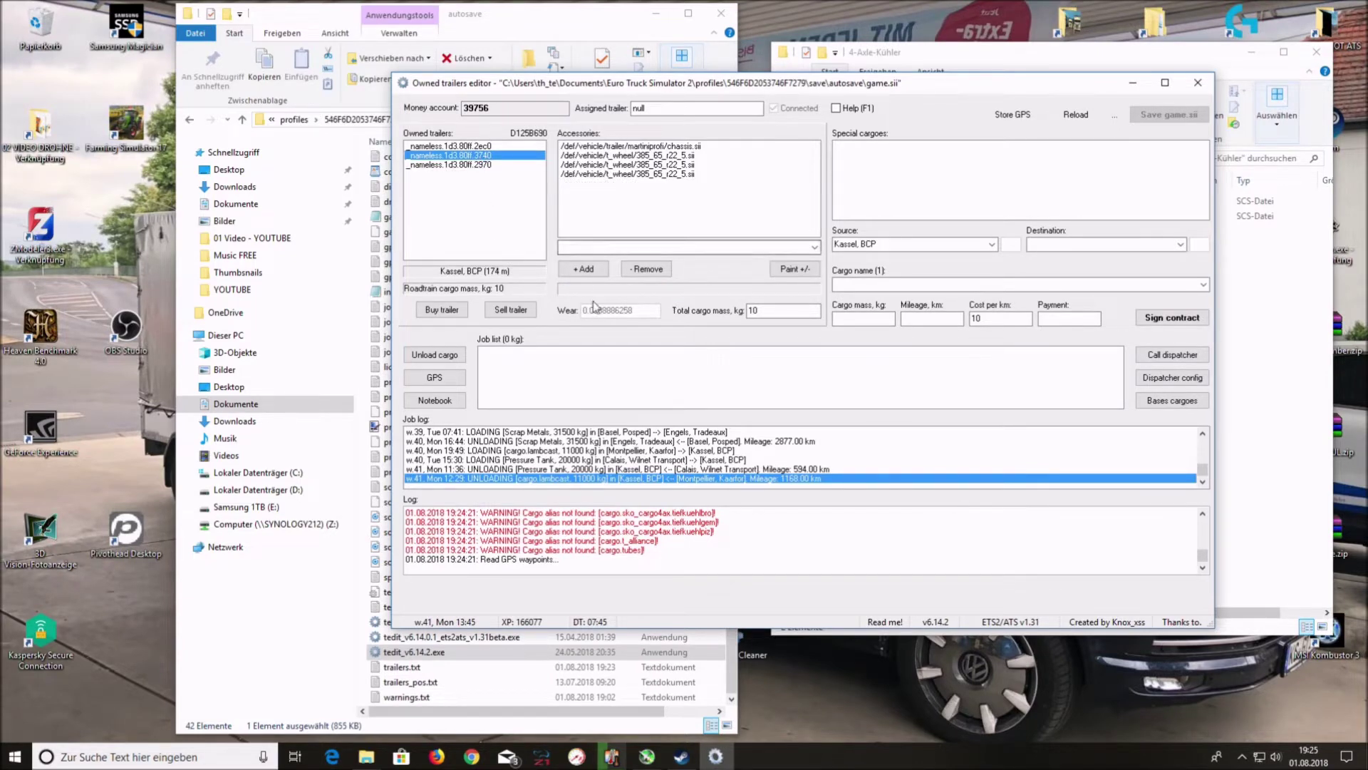
{"action": "left_click", "coordinate": [479, 146]}
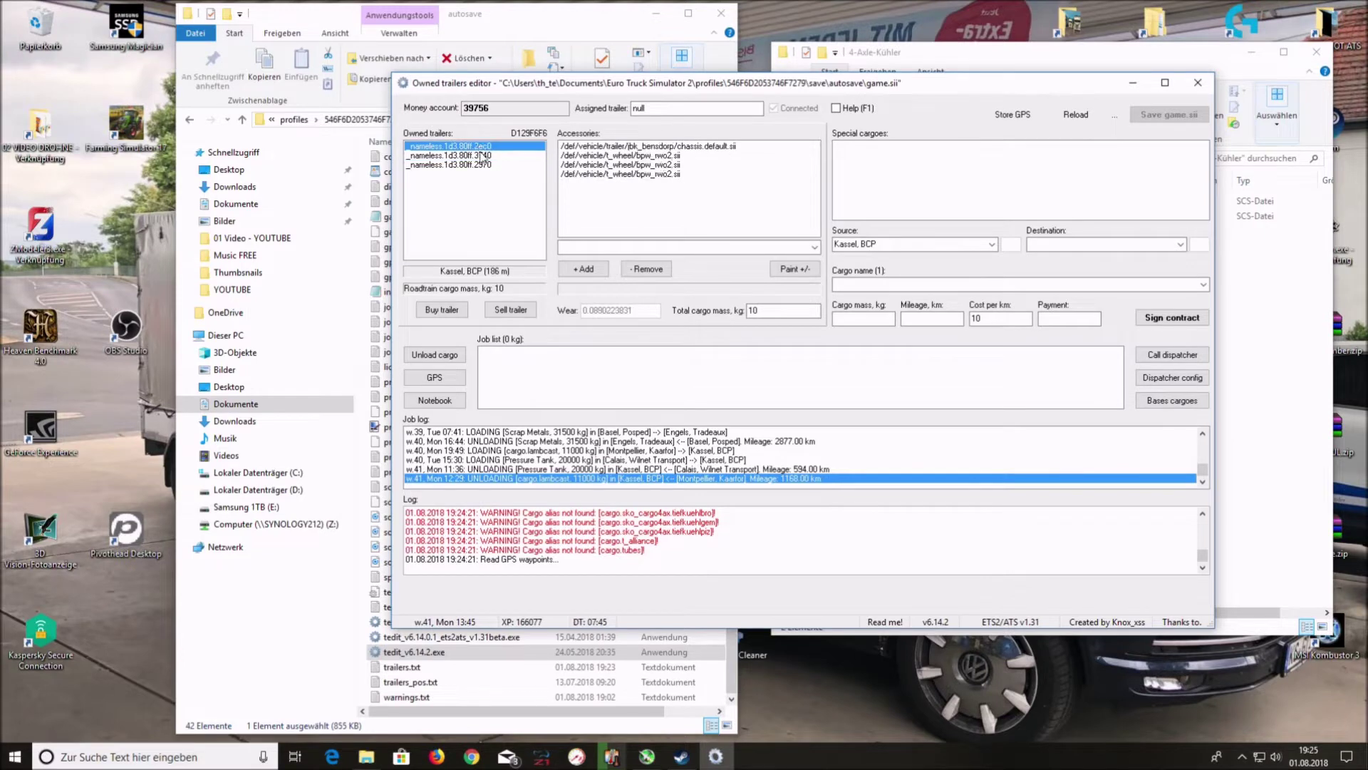
{"action": "double_click", "coordinate": [614, 312]}
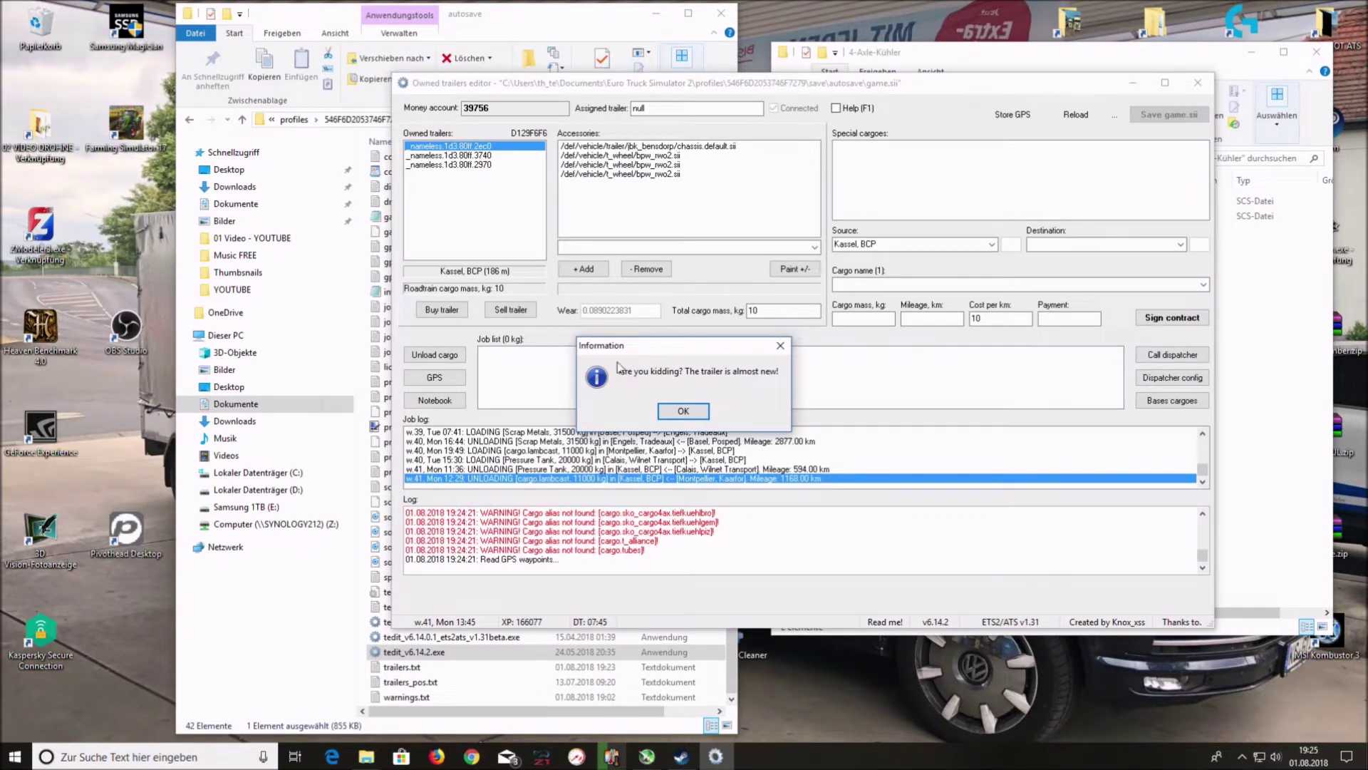
{"action": "left_click", "coordinate": [780, 346]}
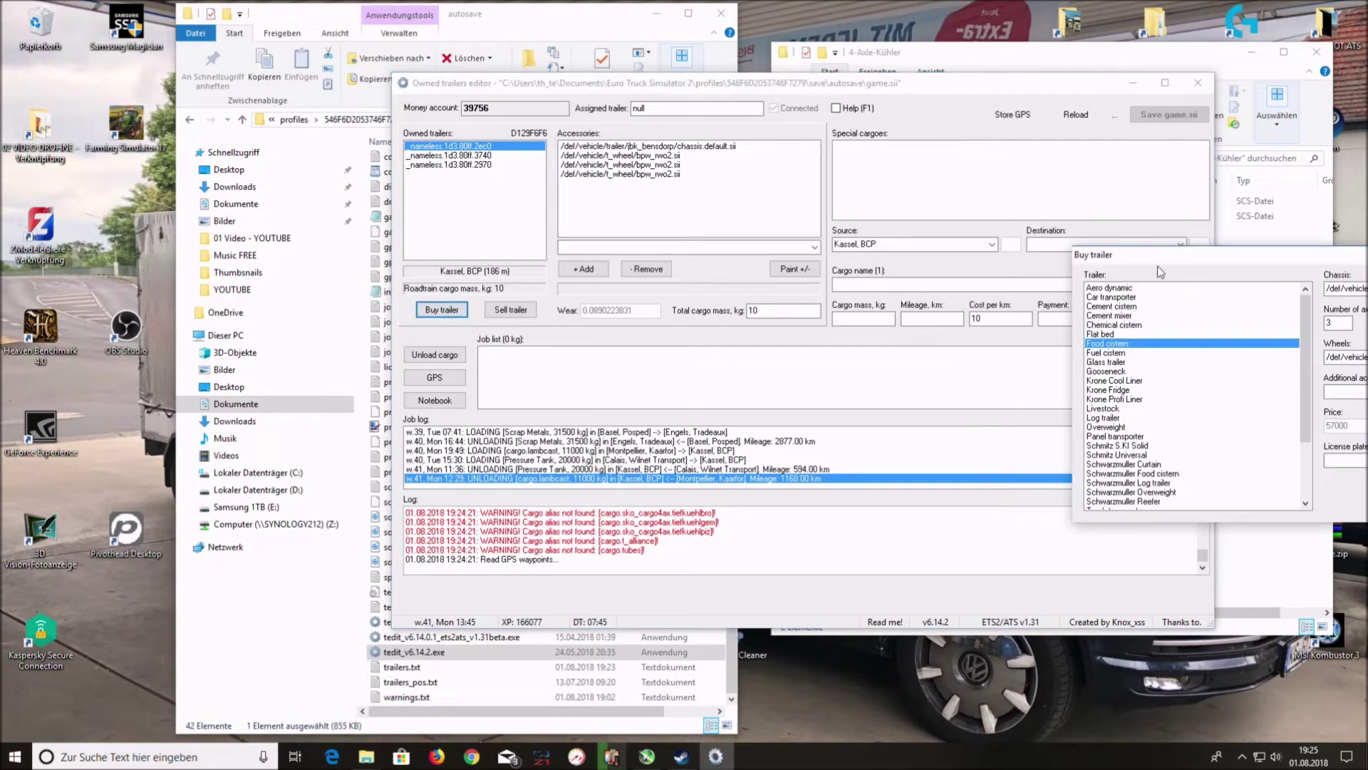
Buy the Ostsee 1.31 trailer with Germany as its country, and close the trailer editor without saving game.sii.
{"action": "left_click_drag", "start_coordinate": [1184, 258], "coordinate": [712, 182]}
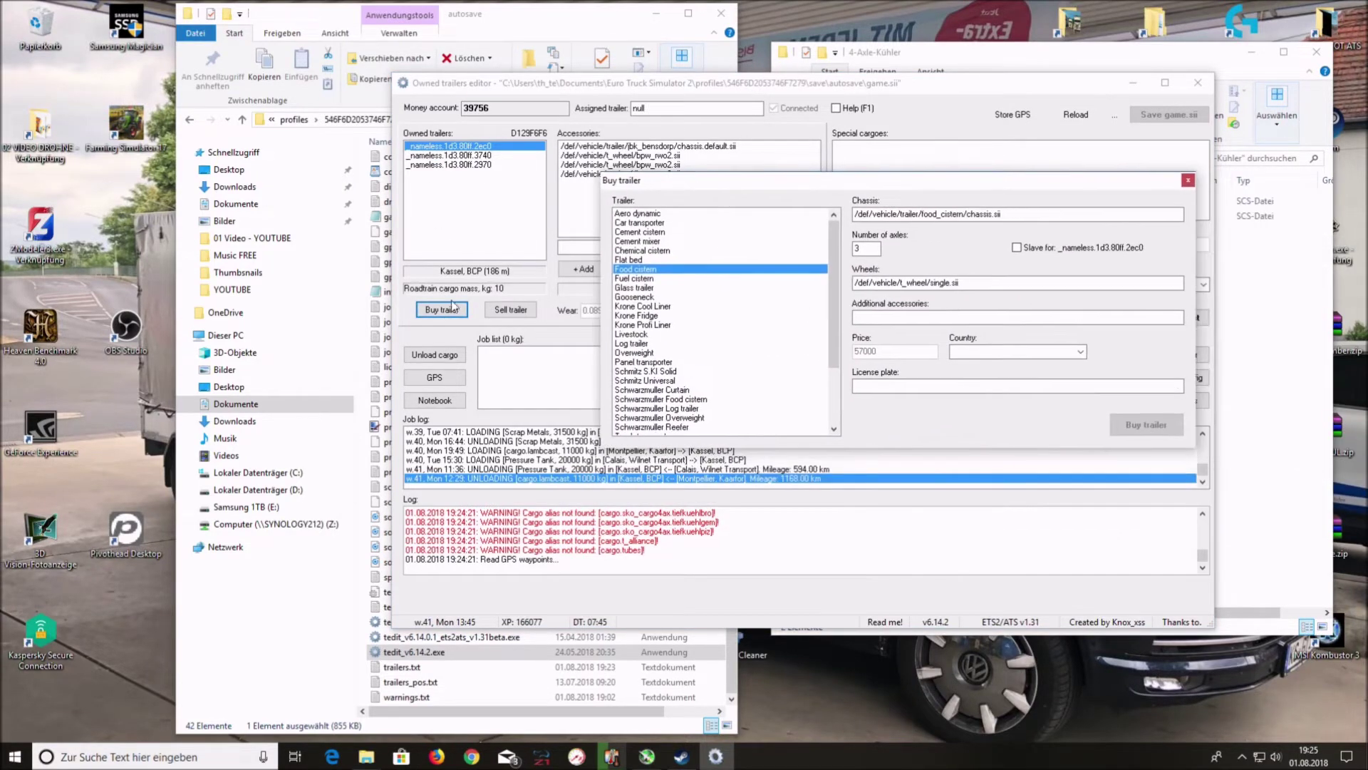
{"action": "scroll", "coordinate": [744, 288], "scroll_direction": "down", "scroll_amount": 3}
{"action": "scroll", "coordinate": [743, 288], "scroll_direction": "down", "scroll_amount": 1}
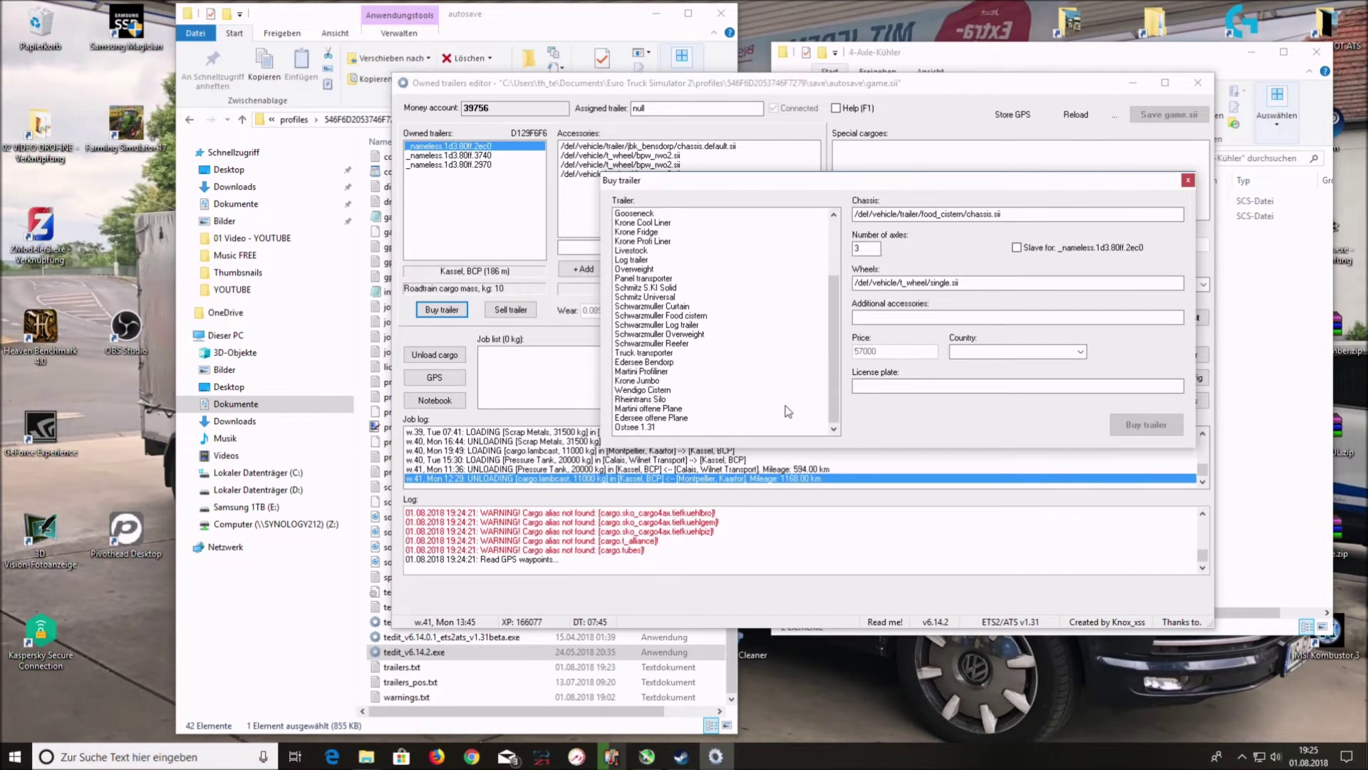
{"action": "left_click", "coordinate": [647, 427]}
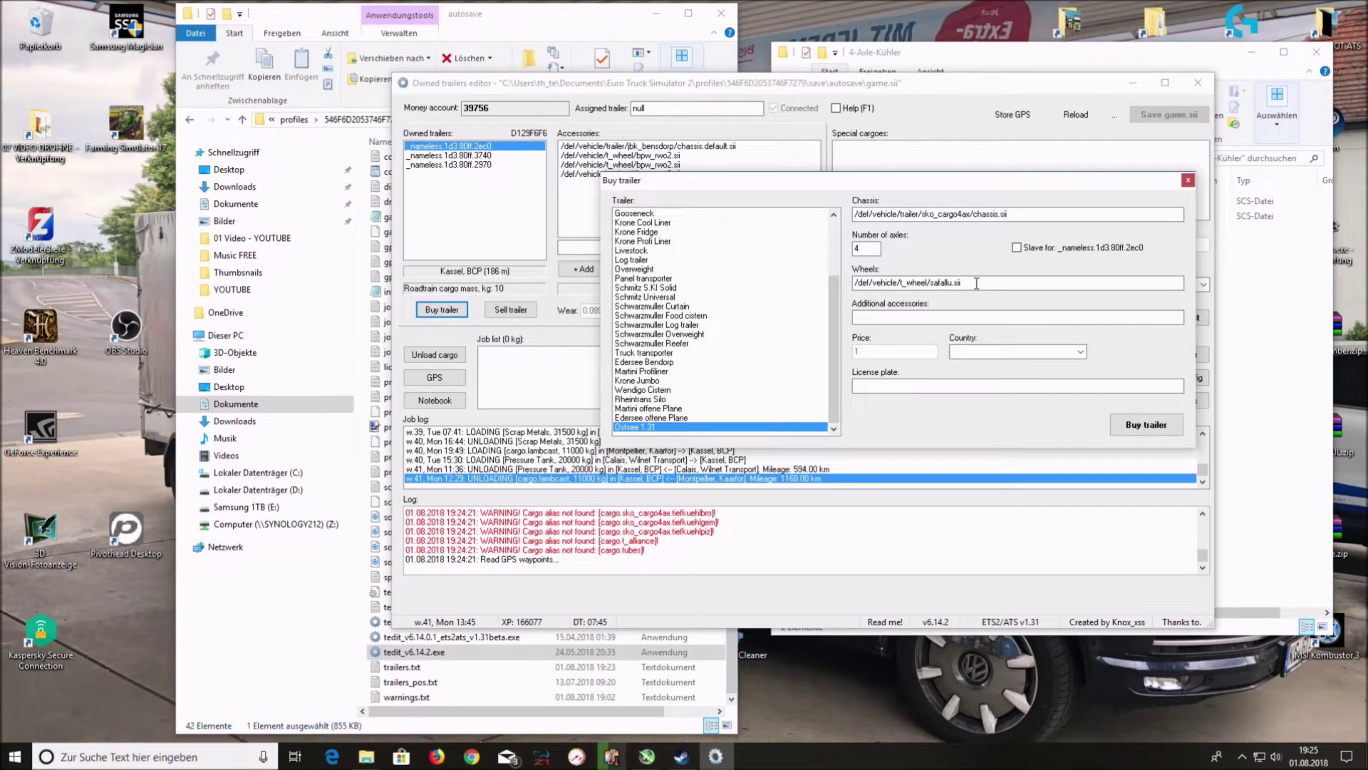
{"action": "left_click", "coordinate": [1015, 351]}
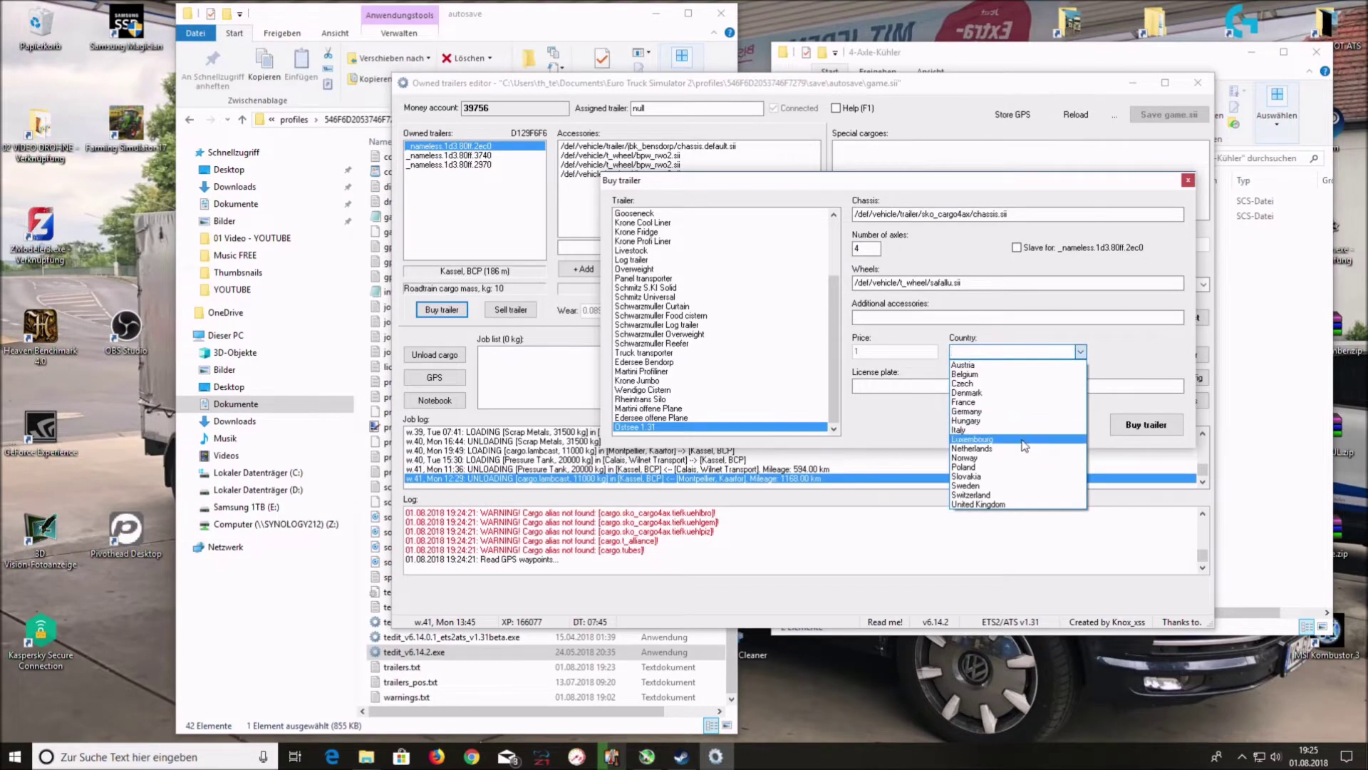
{"action": "left_click", "coordinate": [1017, 411]}
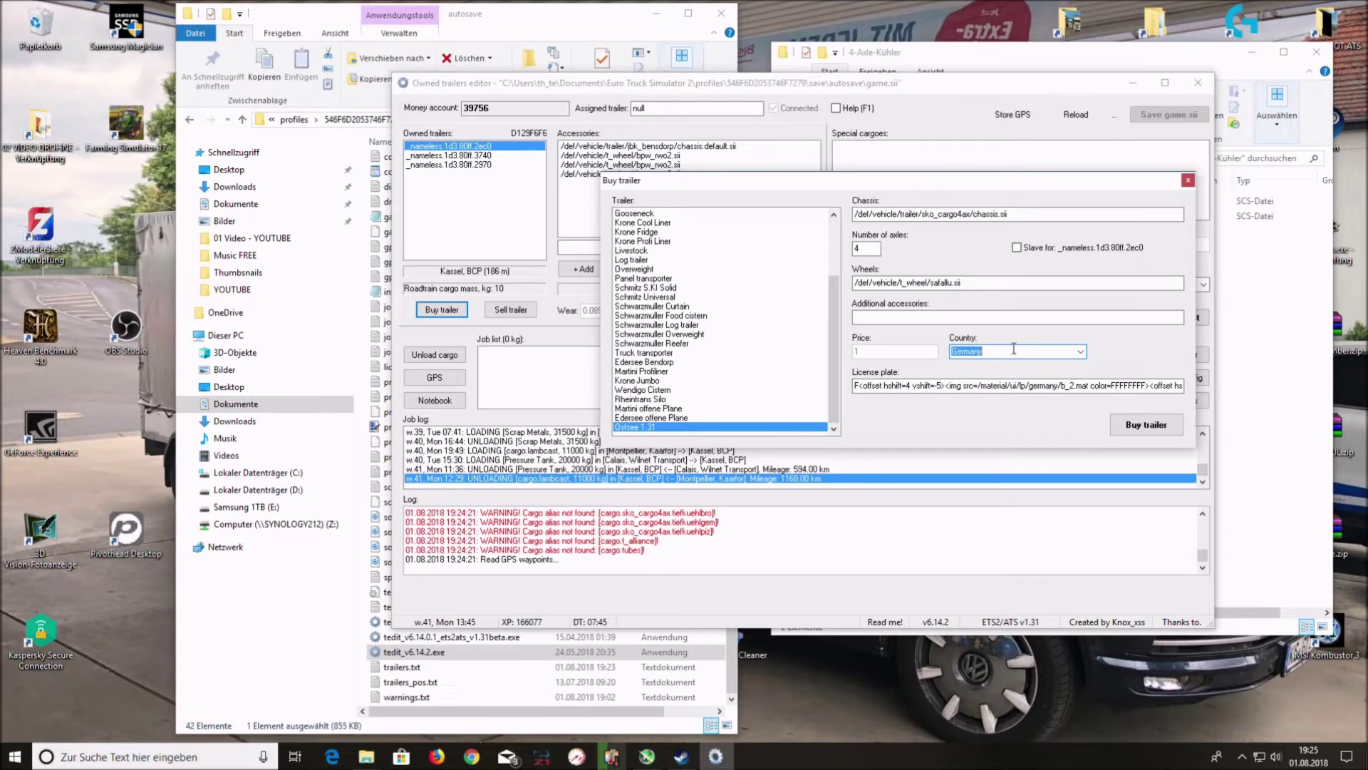
{"action": "left_click", "coordinate": [1145, 425]}
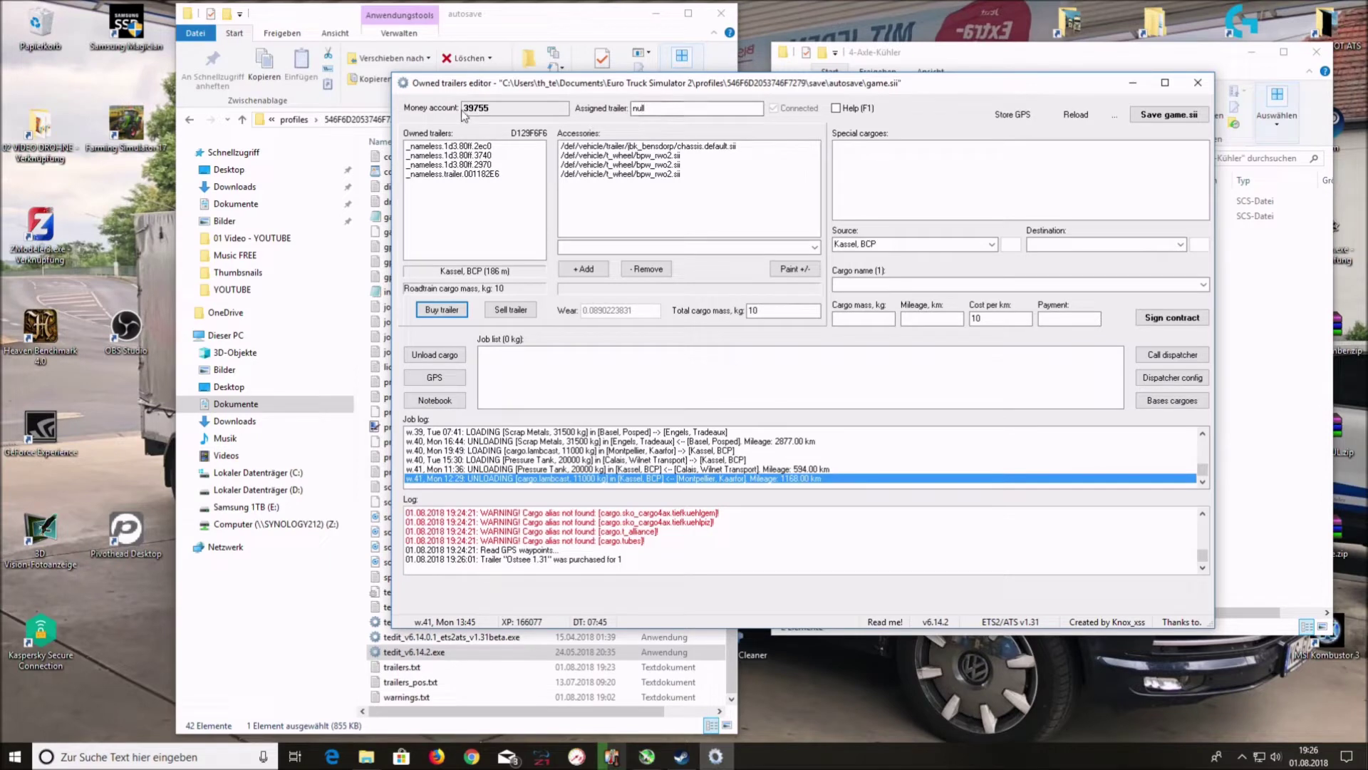
{"action": "left_click_drag", "start_coordinate": [465, 108], "coordinate": [491, 109]}
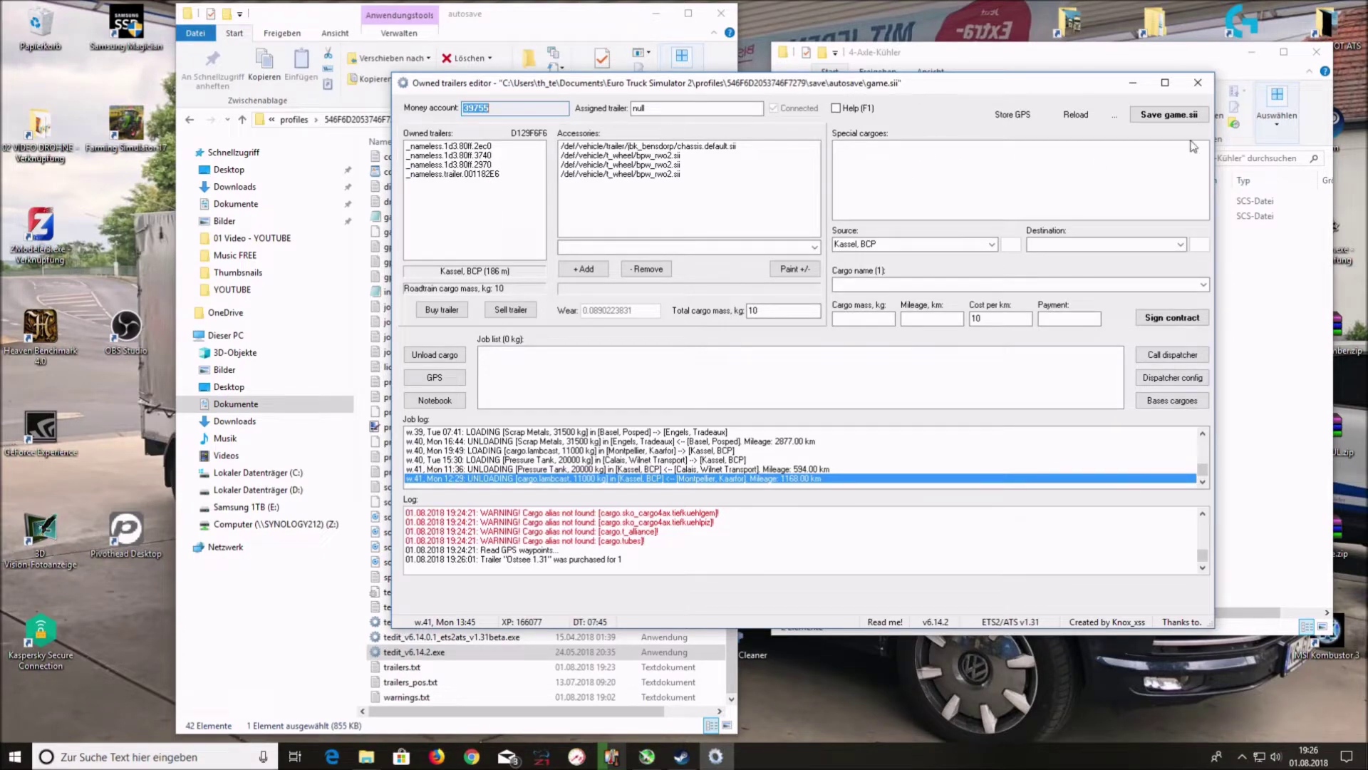
{"action": "left_click", "coordinate": [1198, 83]}
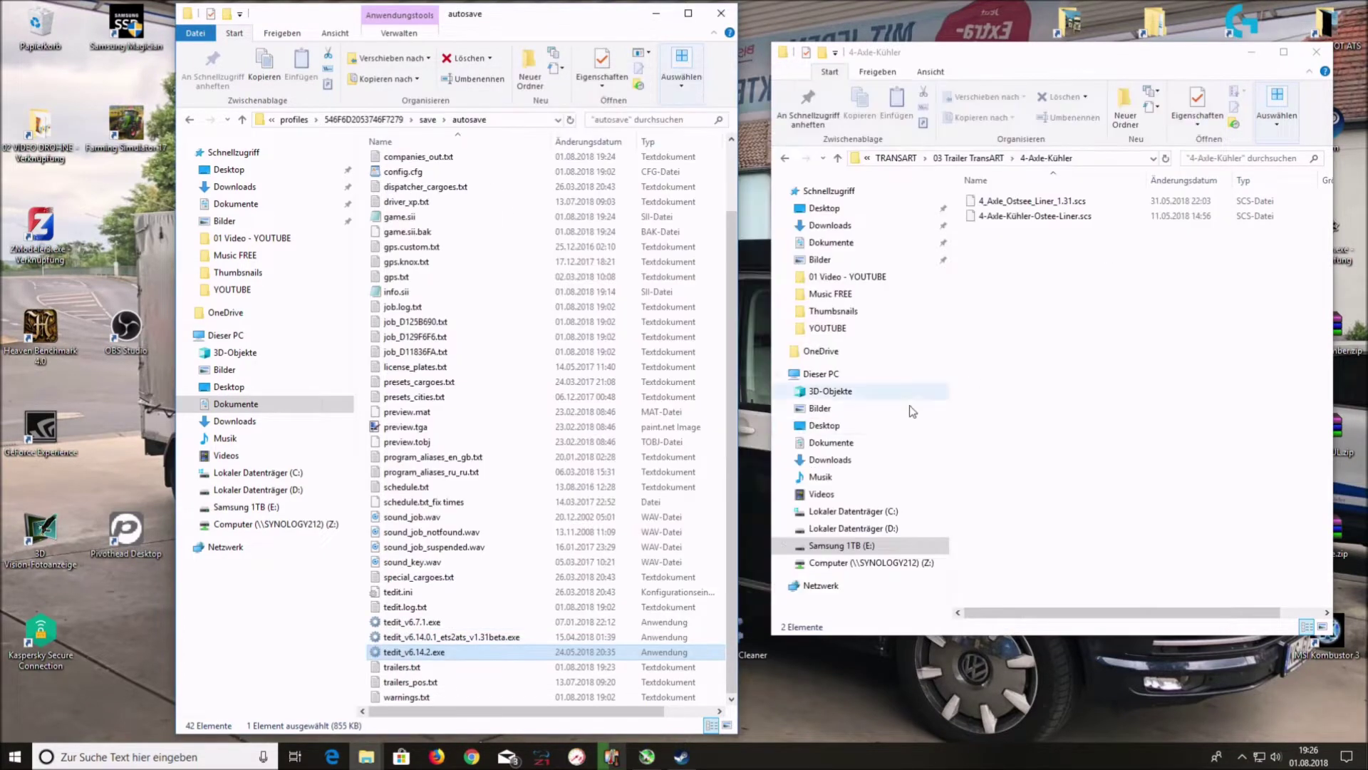
Change the Ostsee 1.31 price in trailers.txt to 20000, then save and close the file.
{"action": "double_click", "coordinate": [415, 668]}
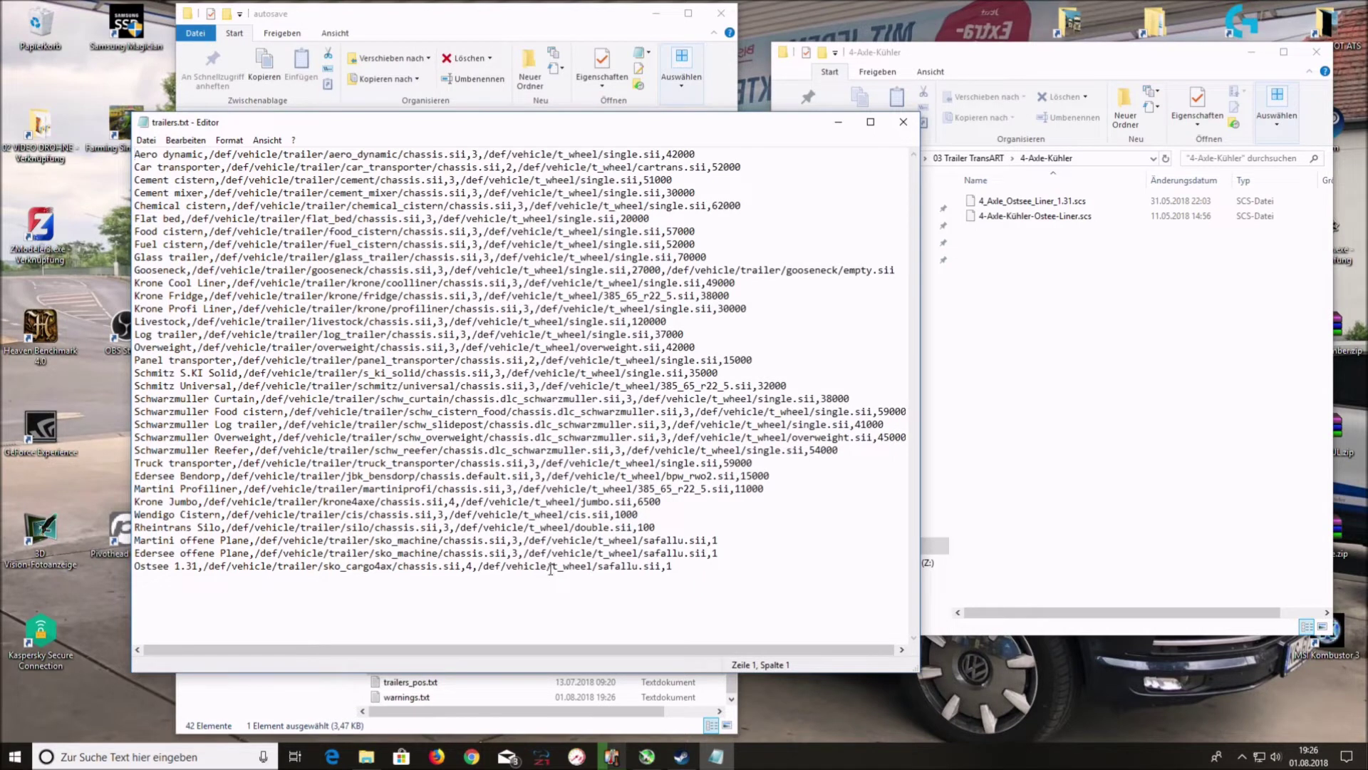
{"action": "double_click", "coordinate": [669, 566]}
{"action": "type", "text": "20000"}
{"action": "left_click", "coordinate": [902, 122]}
{"action": "left_click", "coordinate": [620, 402]}
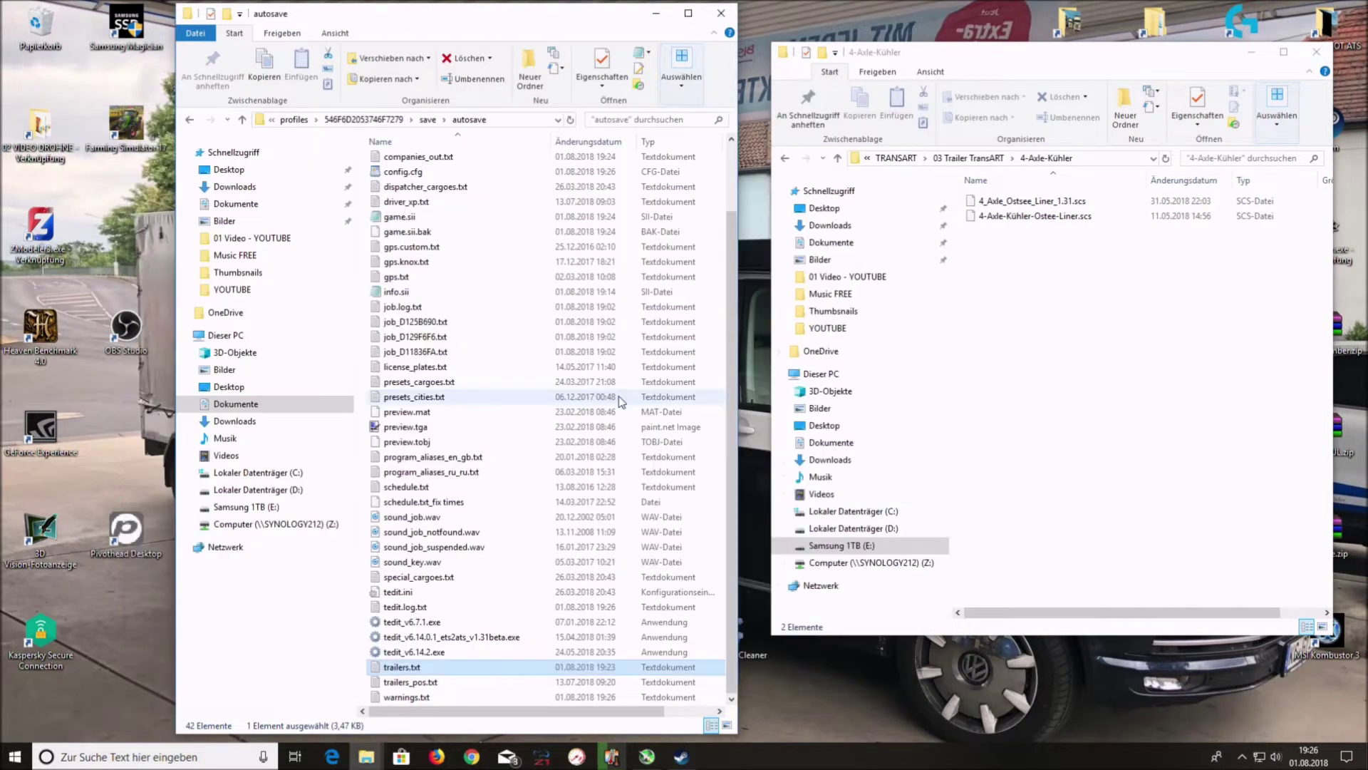
Relaunch tedit_v6.14.2.exe and buy the Ostsee 1.31 trailer with Germany as its license plate country.
{"action": "double_click", "coordinate": [438, 652]}
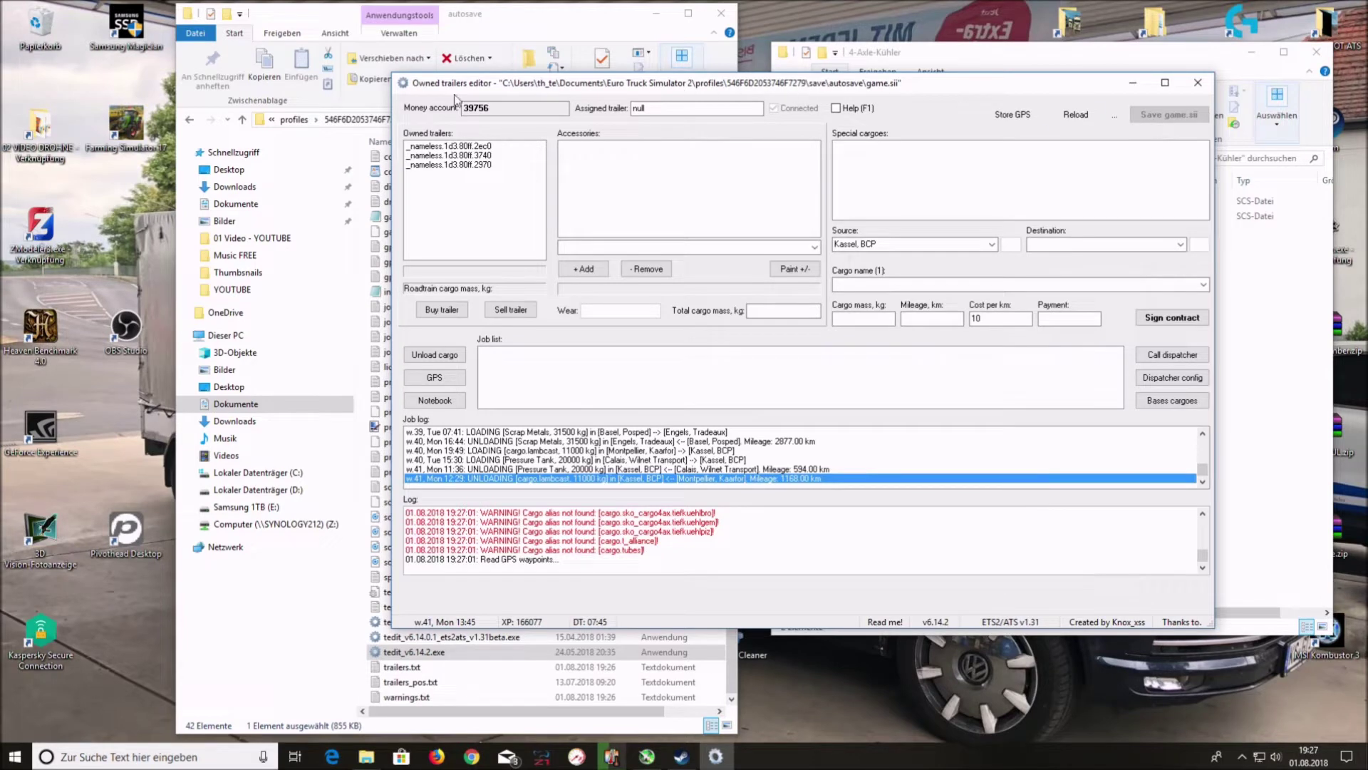
{"action": "left_click", "coordinate": [476, 112]}
{"action": "left_click", "coordinate": [438, 313]}
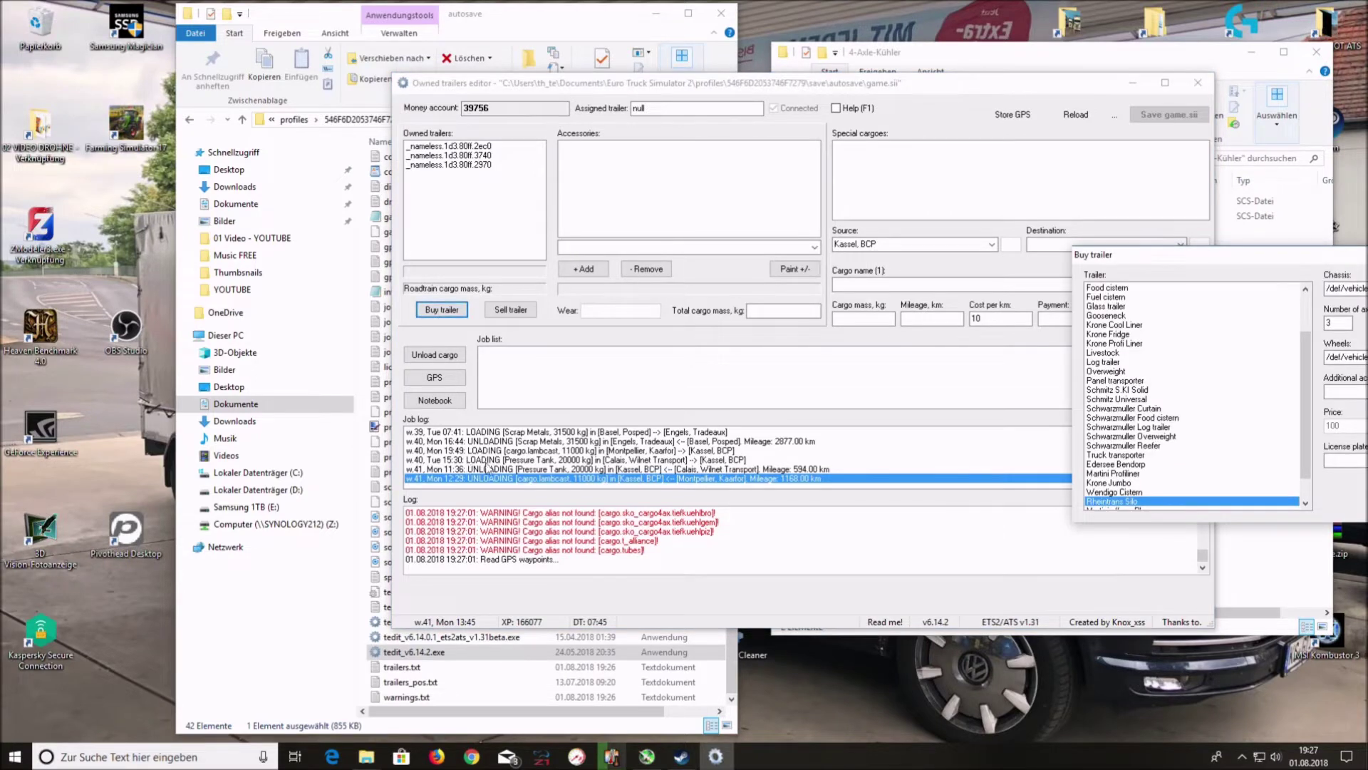
{"action": "left_click_drag", "start_coordinate": [1267, 258], "coordinate": [579, 194]}
{"action": "scroll", "coordinate": [502, 356], "scroll_direction": "down", "scroll_amount": 1}
{"action": "left_click", "coordinate": [428, 440]}
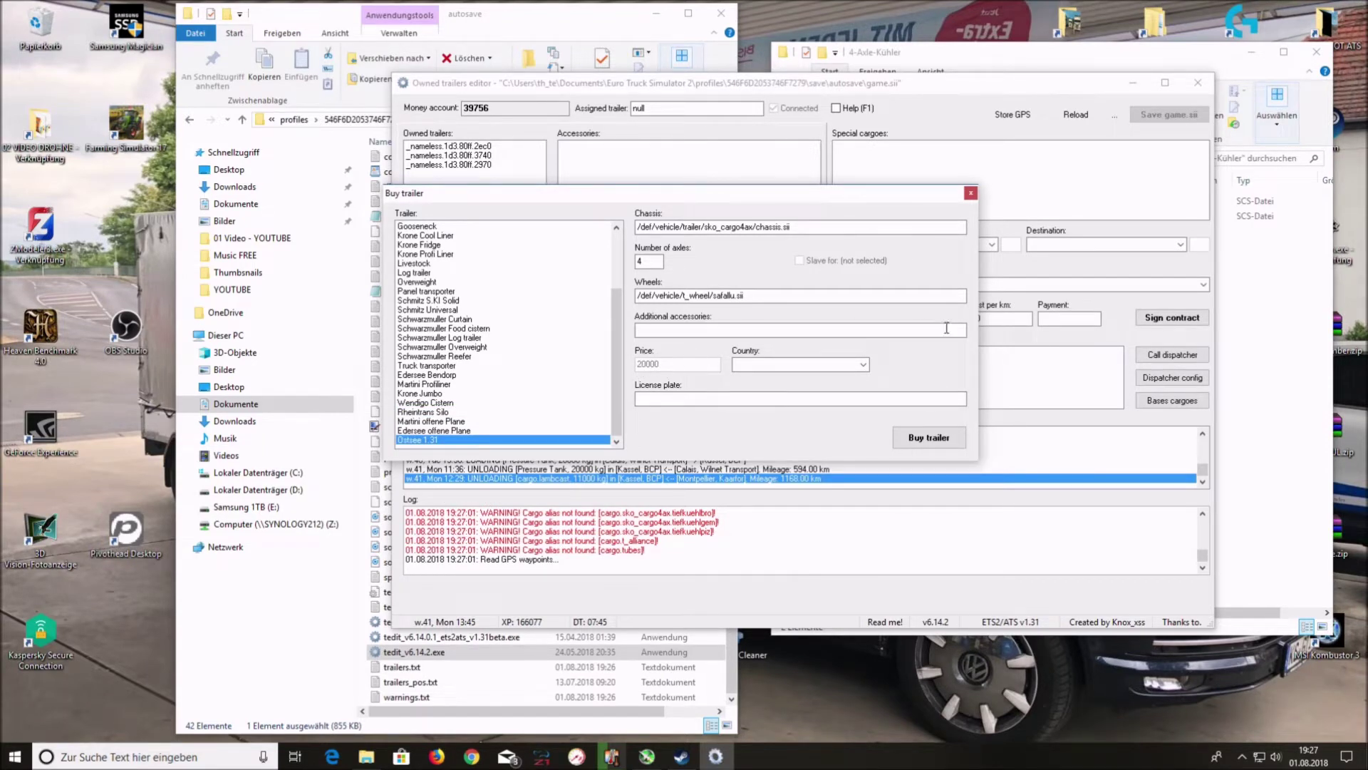
{"action": "left_click", "coordinate": [862, 364]}
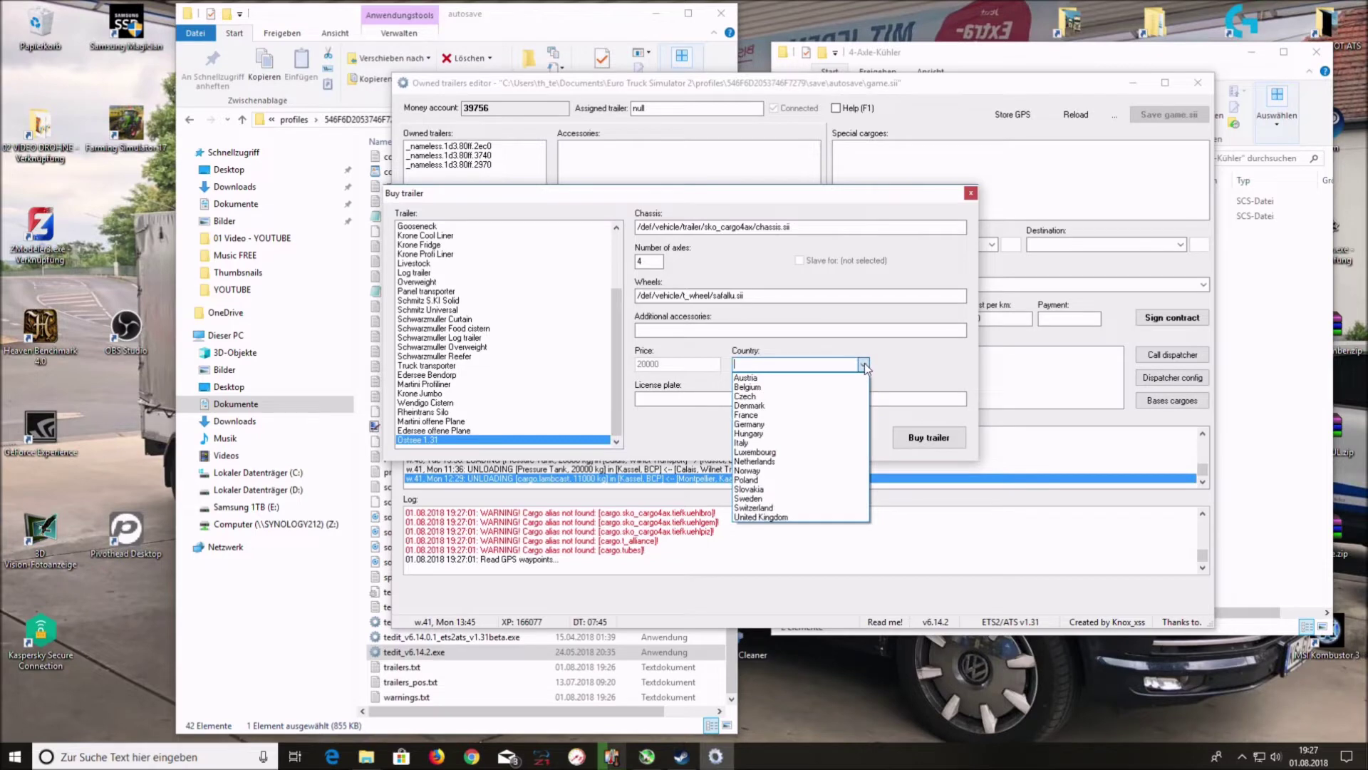
{"action": "left_click", "coordinate": [766, 424]}
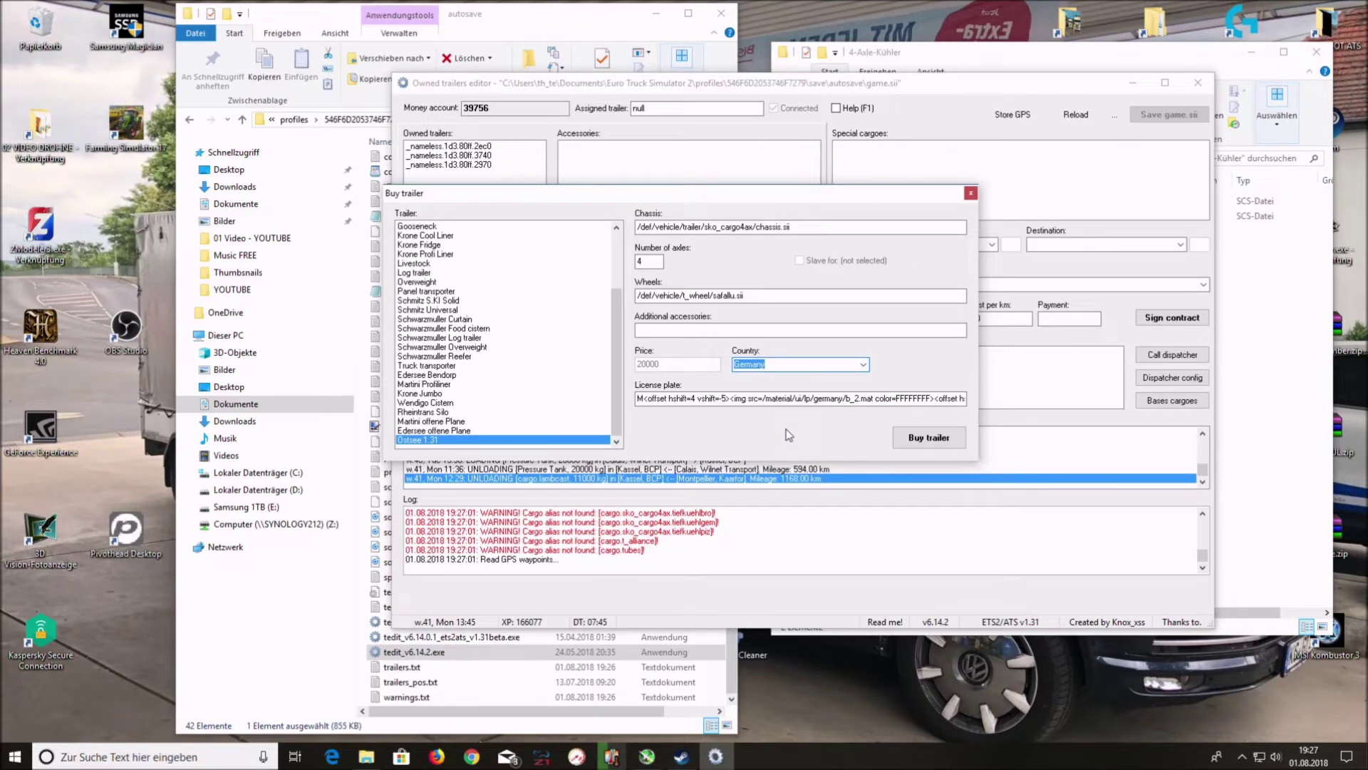
{"action": "left_click", "coordinate": [929, 437]}
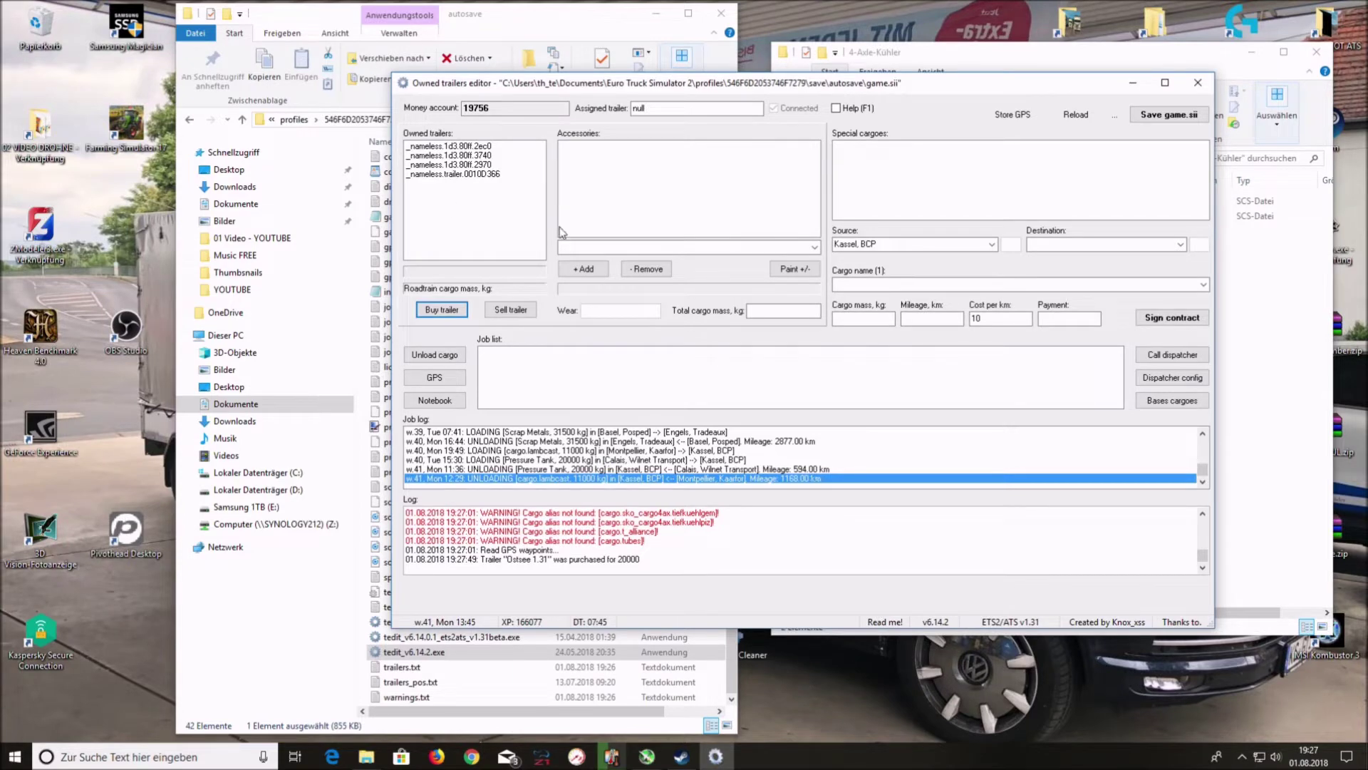
Examine the newly bought trailer's chassis.sii entry in the Accessories editor, saving it without changes.
{"action": "left_click", "coordinate": [464, 174]}
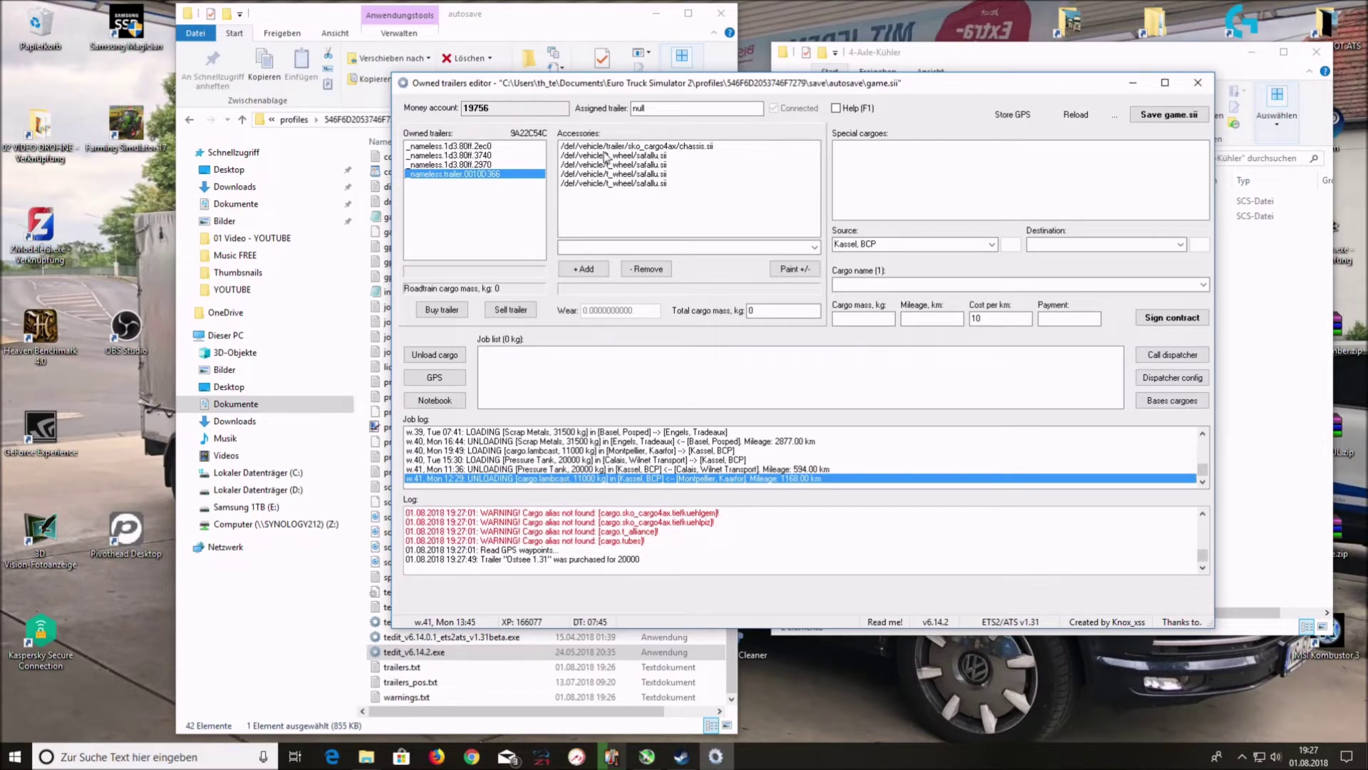
{"action": "left_click", "coordinate": [470, 105]}
{"action": "left_click", "coordinate": [650, 147]}
{"action": "double_click", "coordinate": [650, 146]}
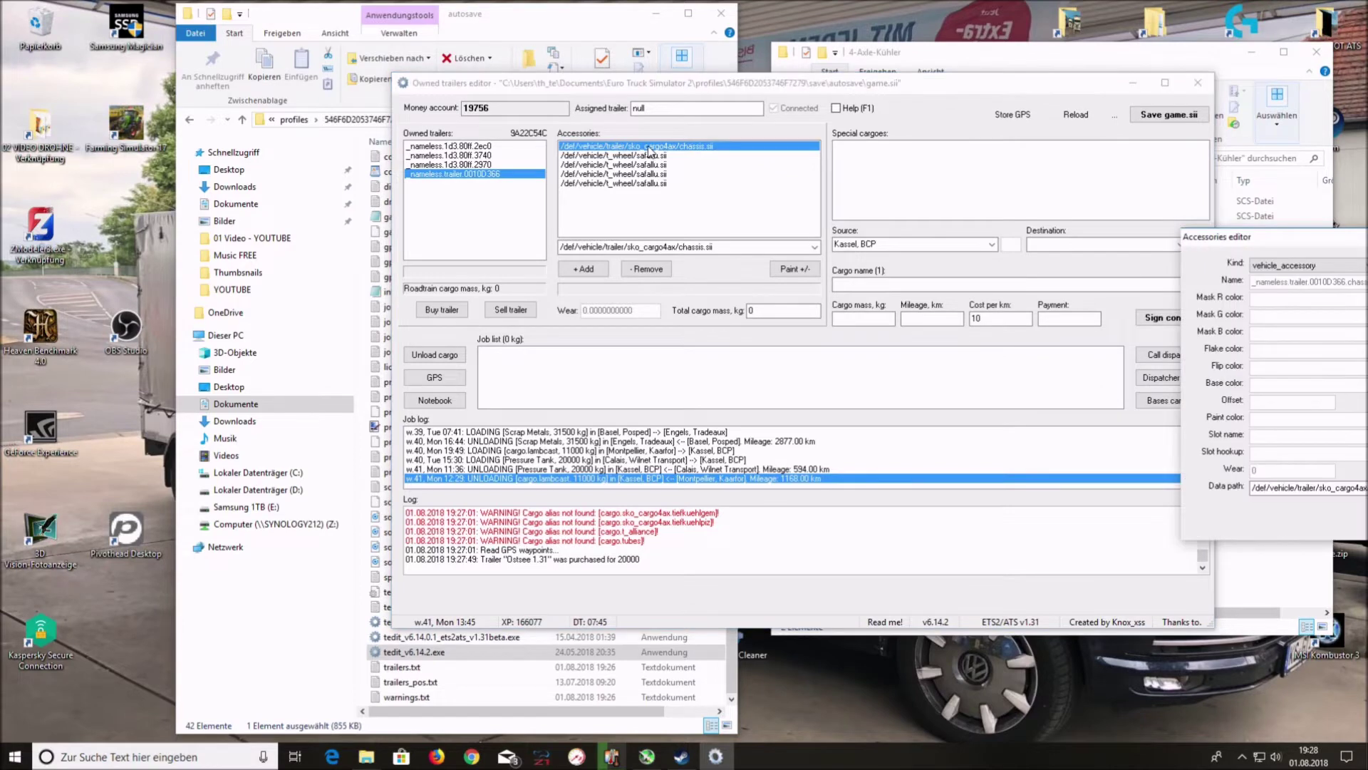
{"action": "left_click_drag", "start_coordinate": [1330, 236], "coordinate": [856, 255]}
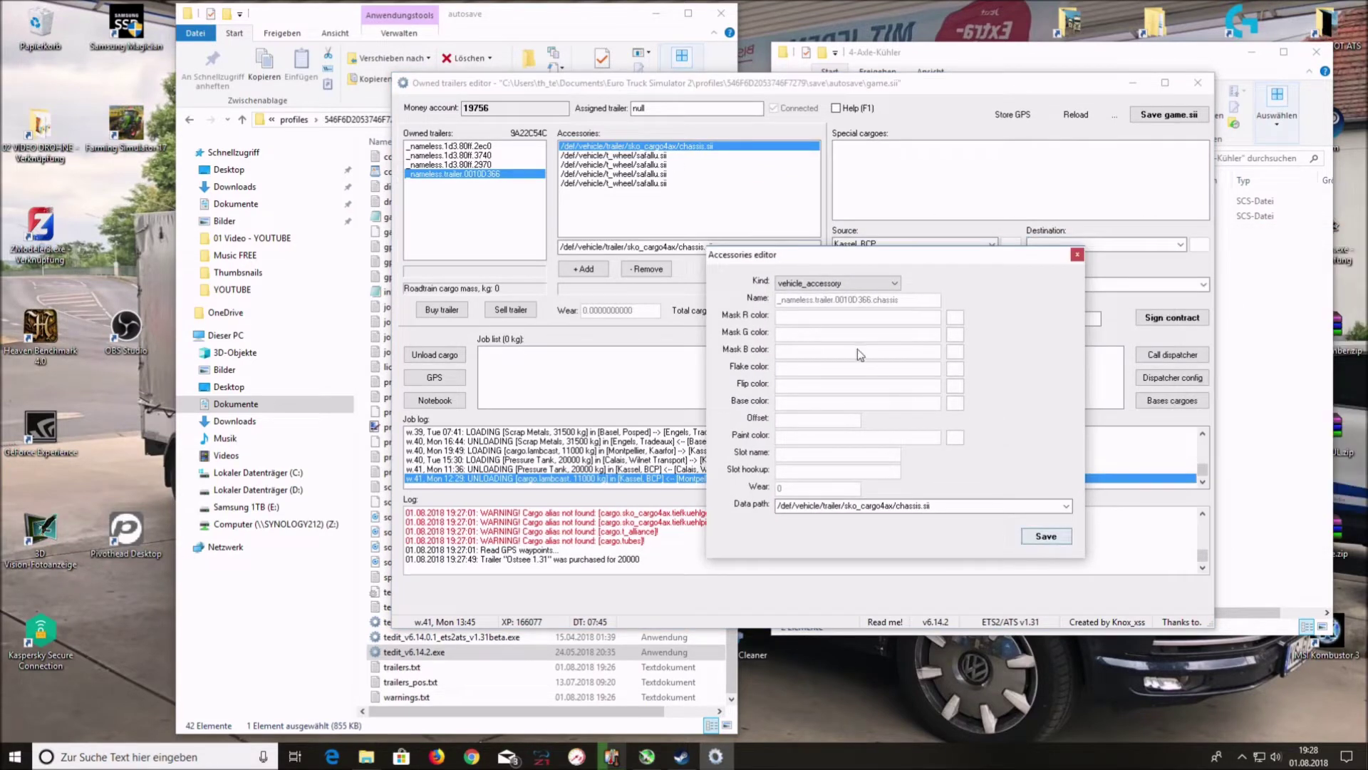
{"action": "left_click", "coordinate": [1045, 537]}
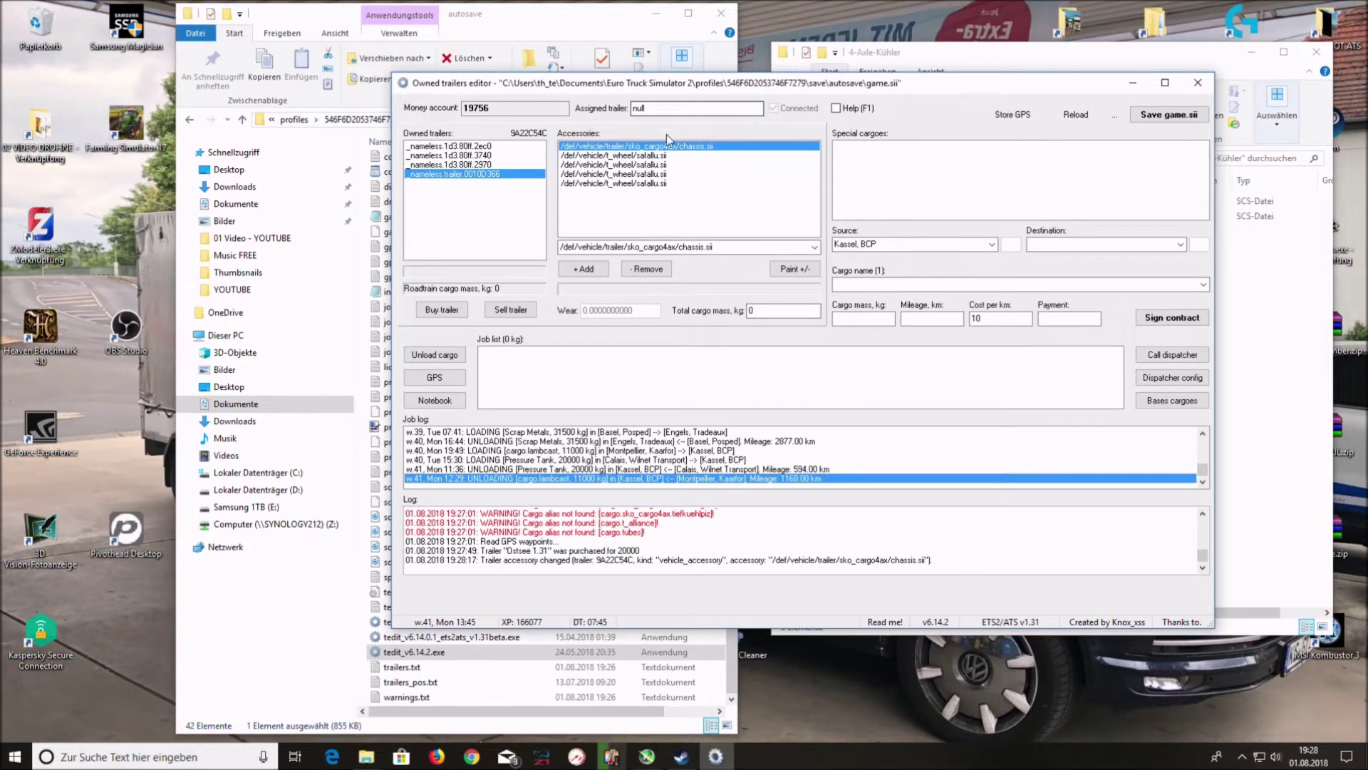
{"action": "double_click", "coordinate": [691, 148]}
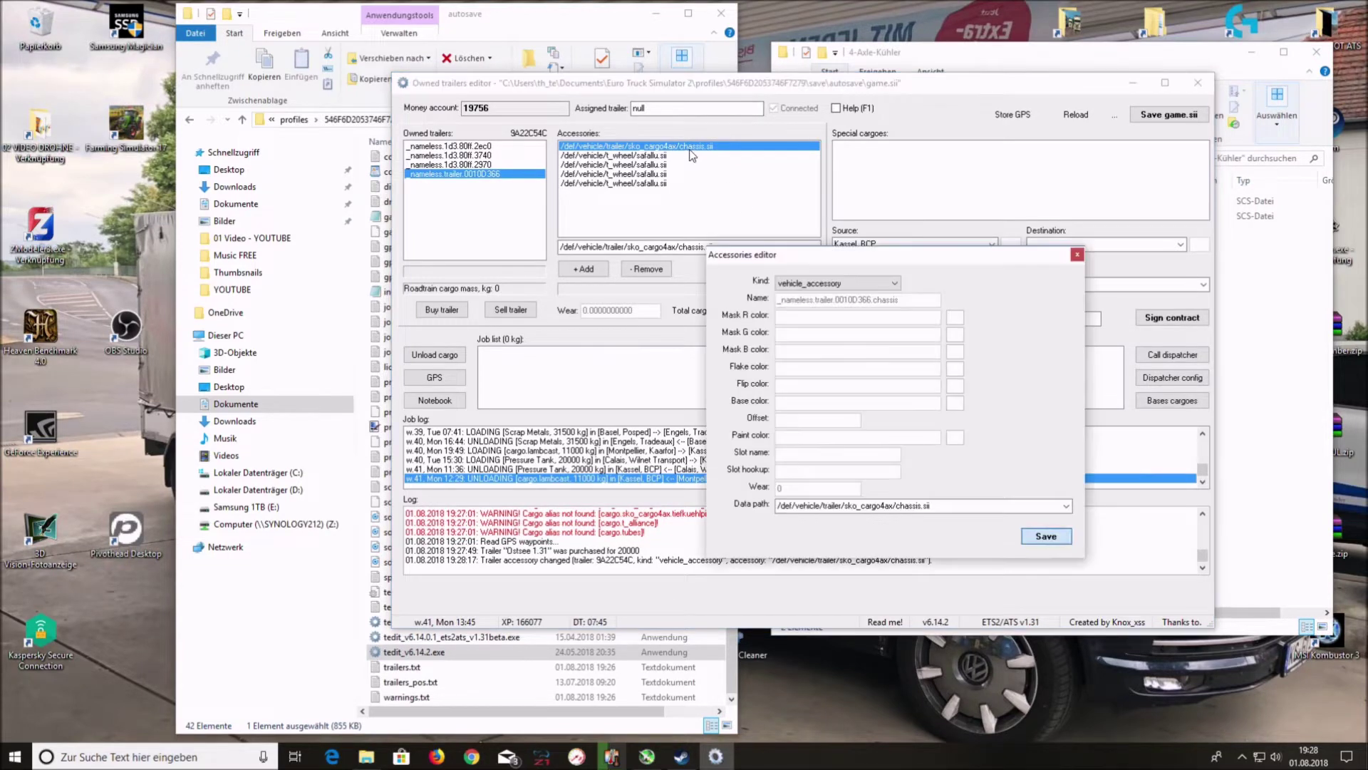
{"action": "left_click", "coordinate": [1046, 537]}
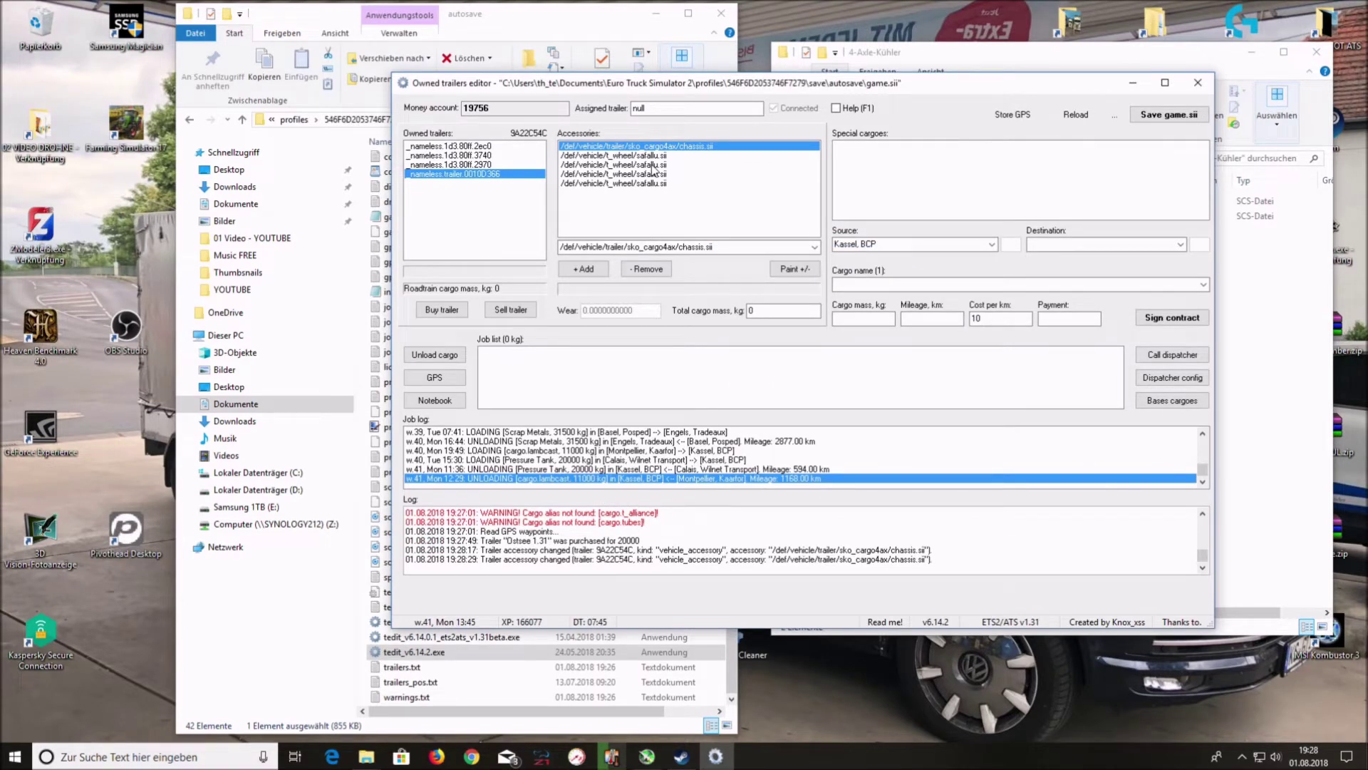
Assign the newly bought trailer with a total cargo mass of 50 kg, then save game.sii and close the trailer editor.
{"action": "double_click", "coordinate": [463, 147]}
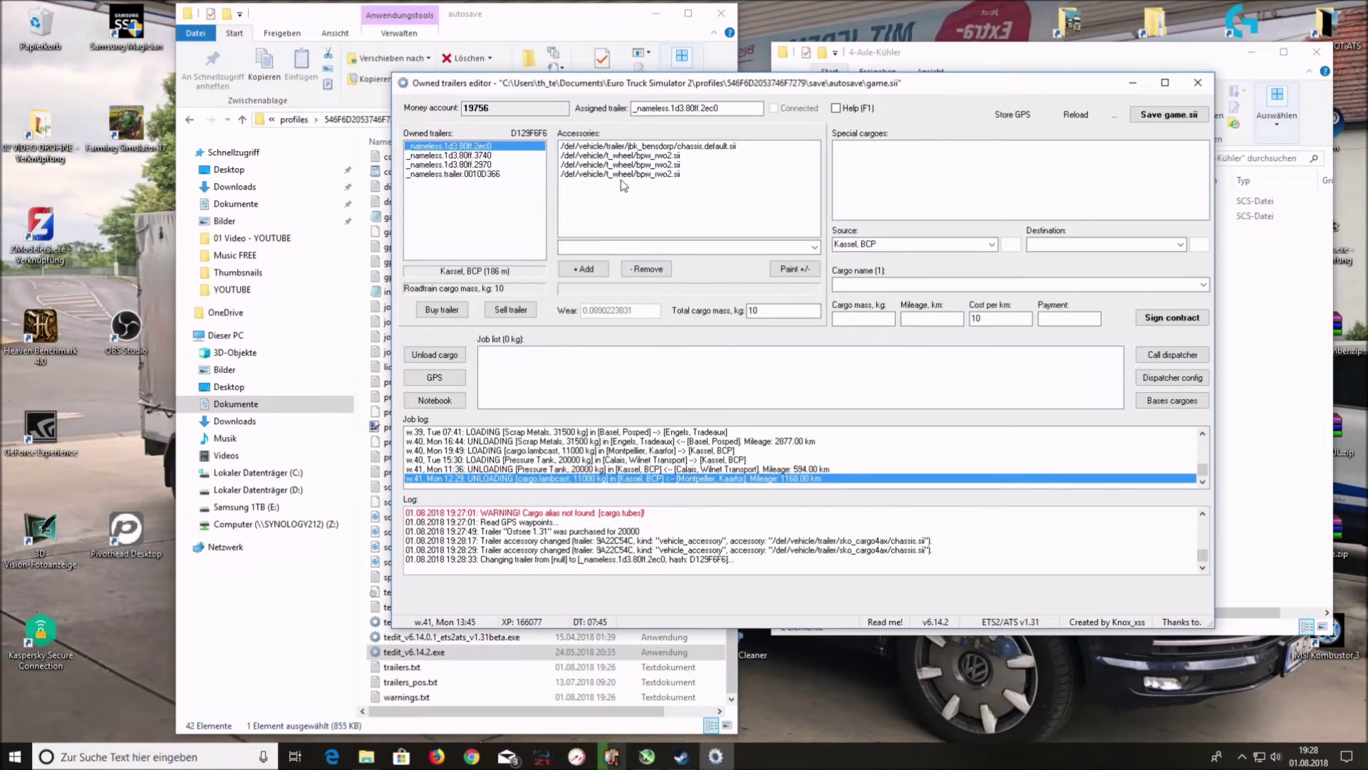
{"action": "double_click", "coordinate": [437, 174]}
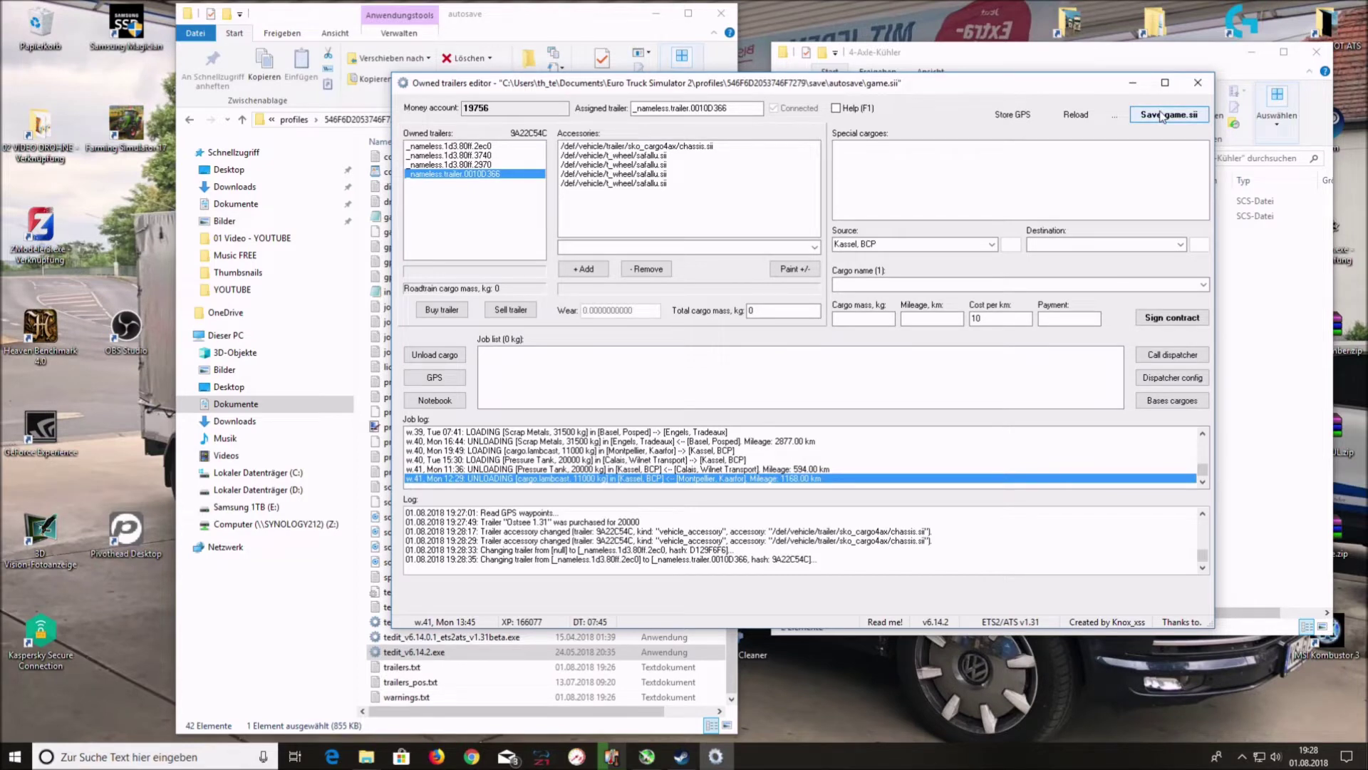
{"action": "left_click_drag", "start_coordinate": [765, 314], "coordinate": [746, 314]}
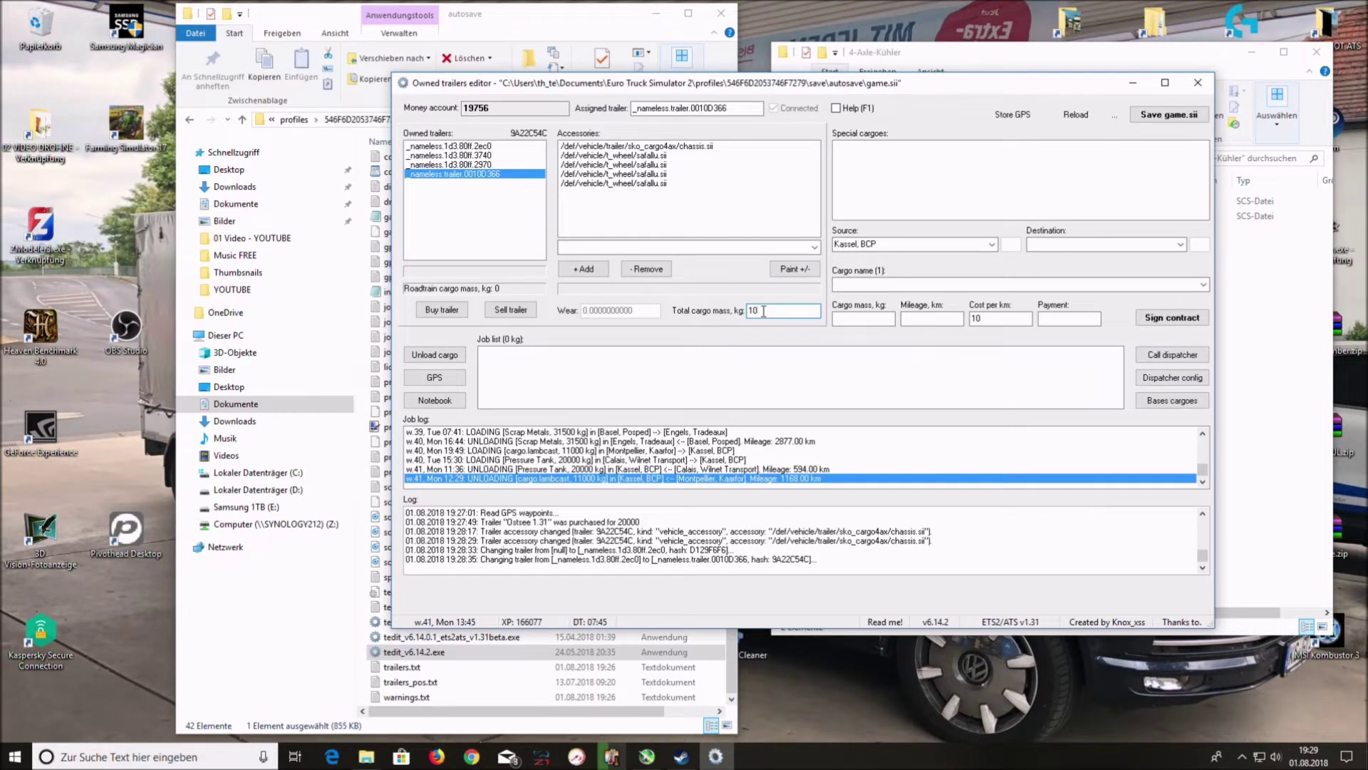
{"action": "left_click_drag", "start_coordinate": [763, 311], "coordinate": [744, 315]}
{"action": "type", "text": "50"}
{"action": "left_click", "coordinate": [1177, 121]}
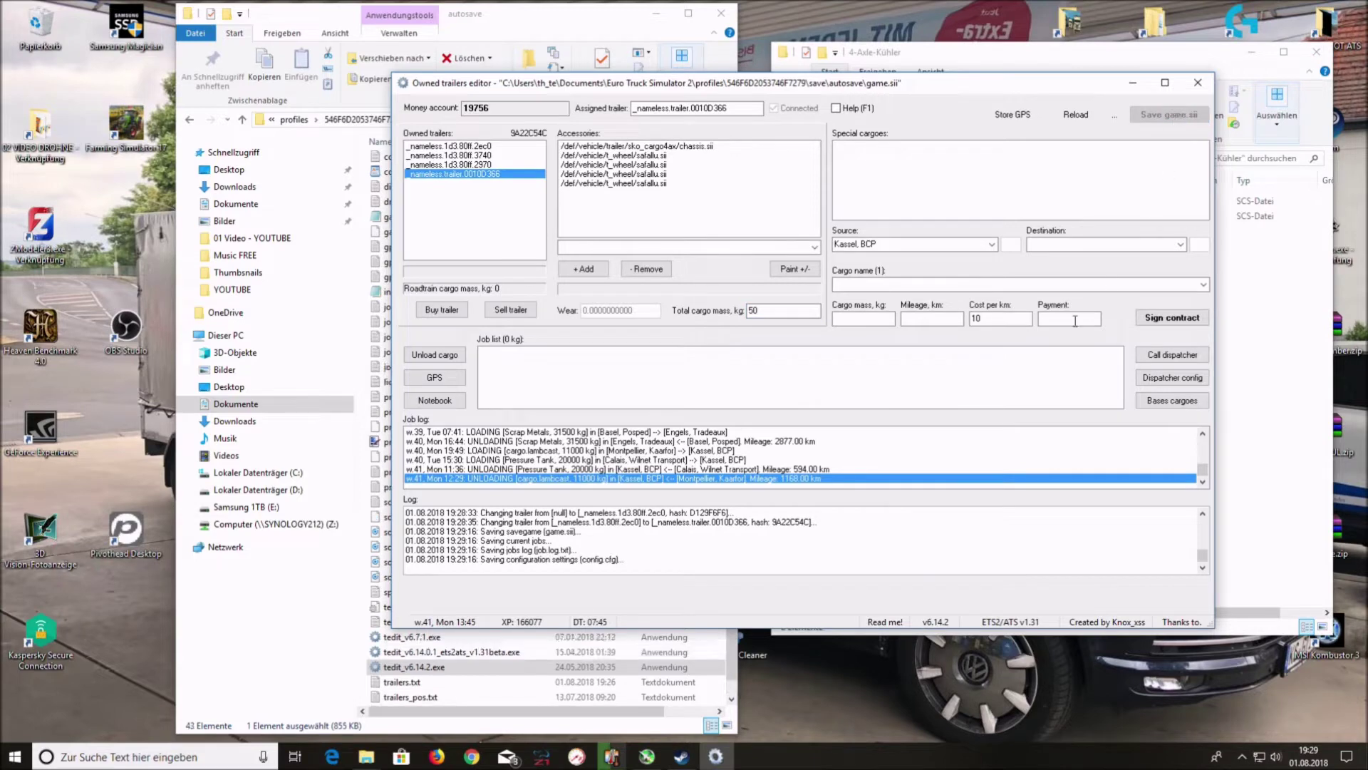
{"action": "left_click", "coordinate": [1198, 83]}
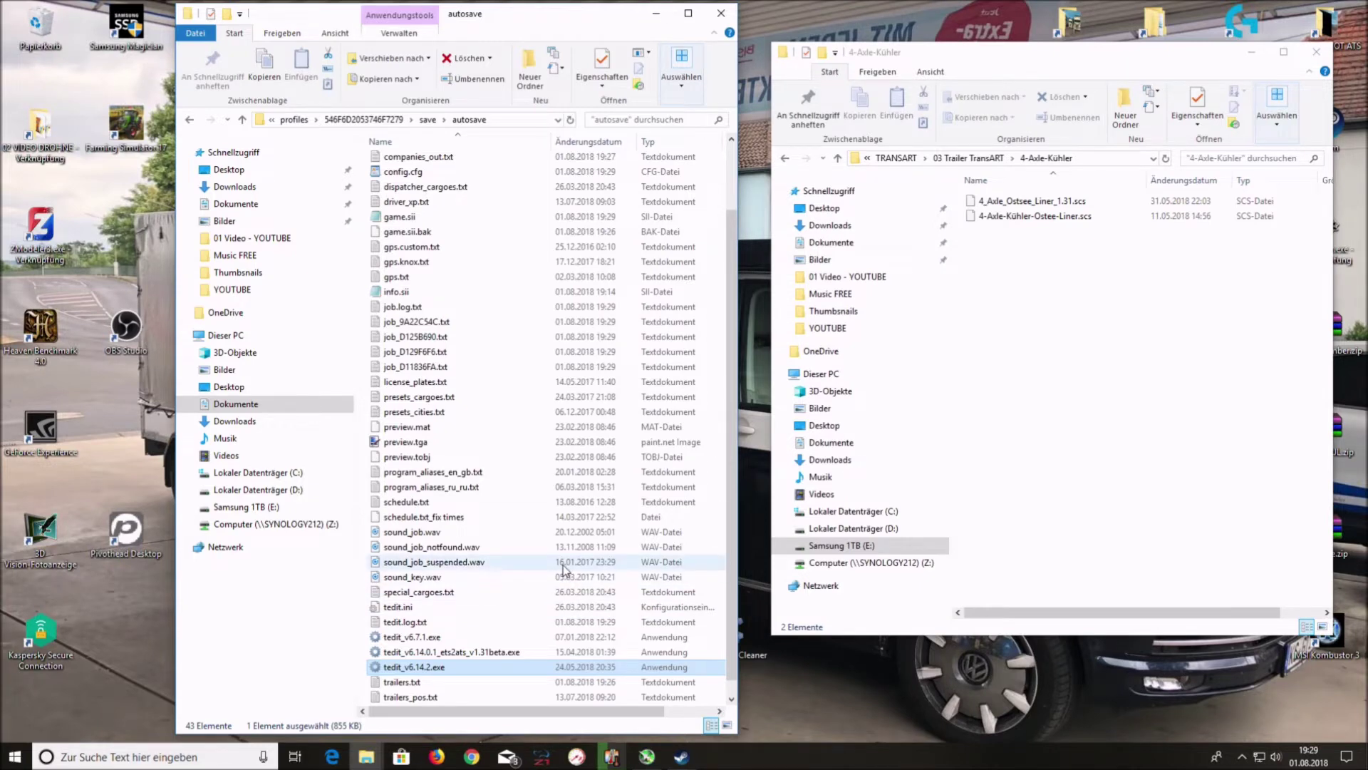
Switch to Steam and launch Euro Truck Simulator 2 with the default play option.
{"action": "left_click", "coordinate": [681, 757]}
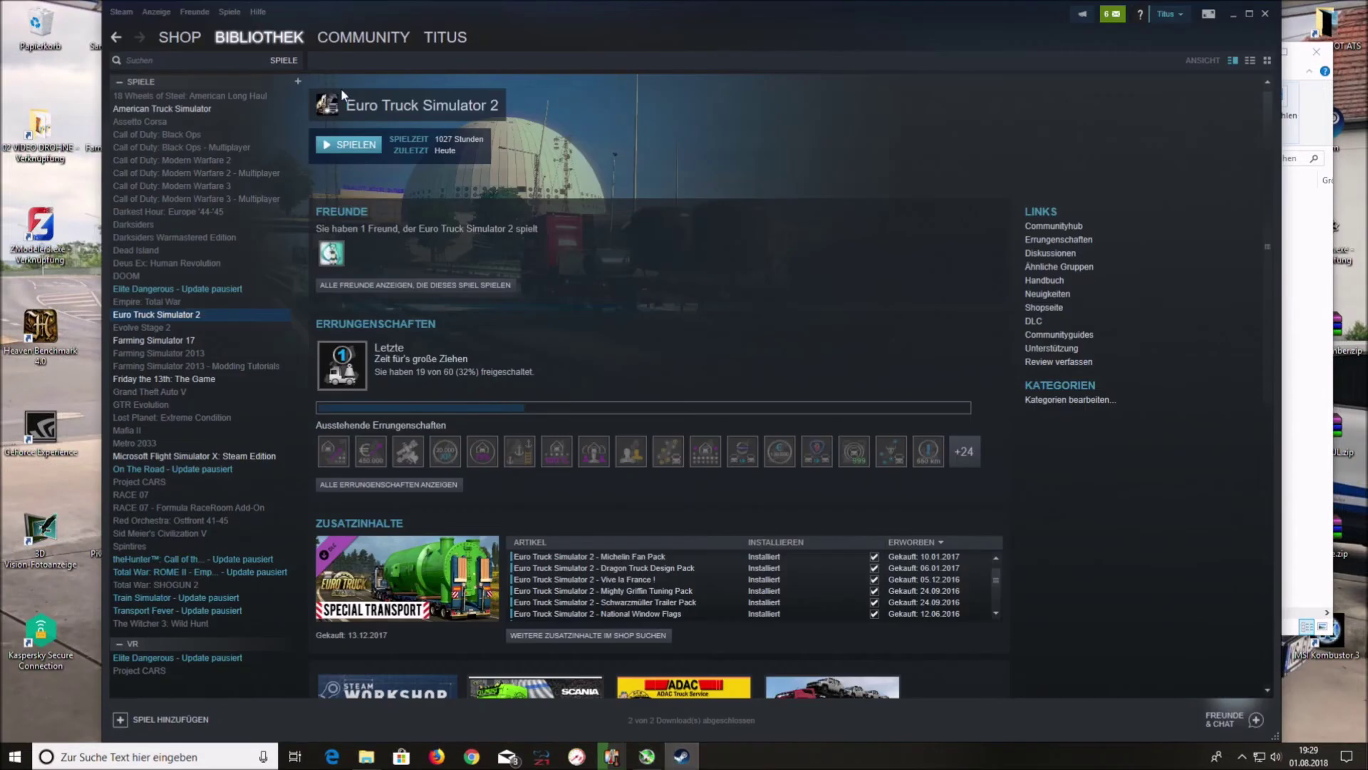
{"action": "left_click", "coordinate": [349, 145]}
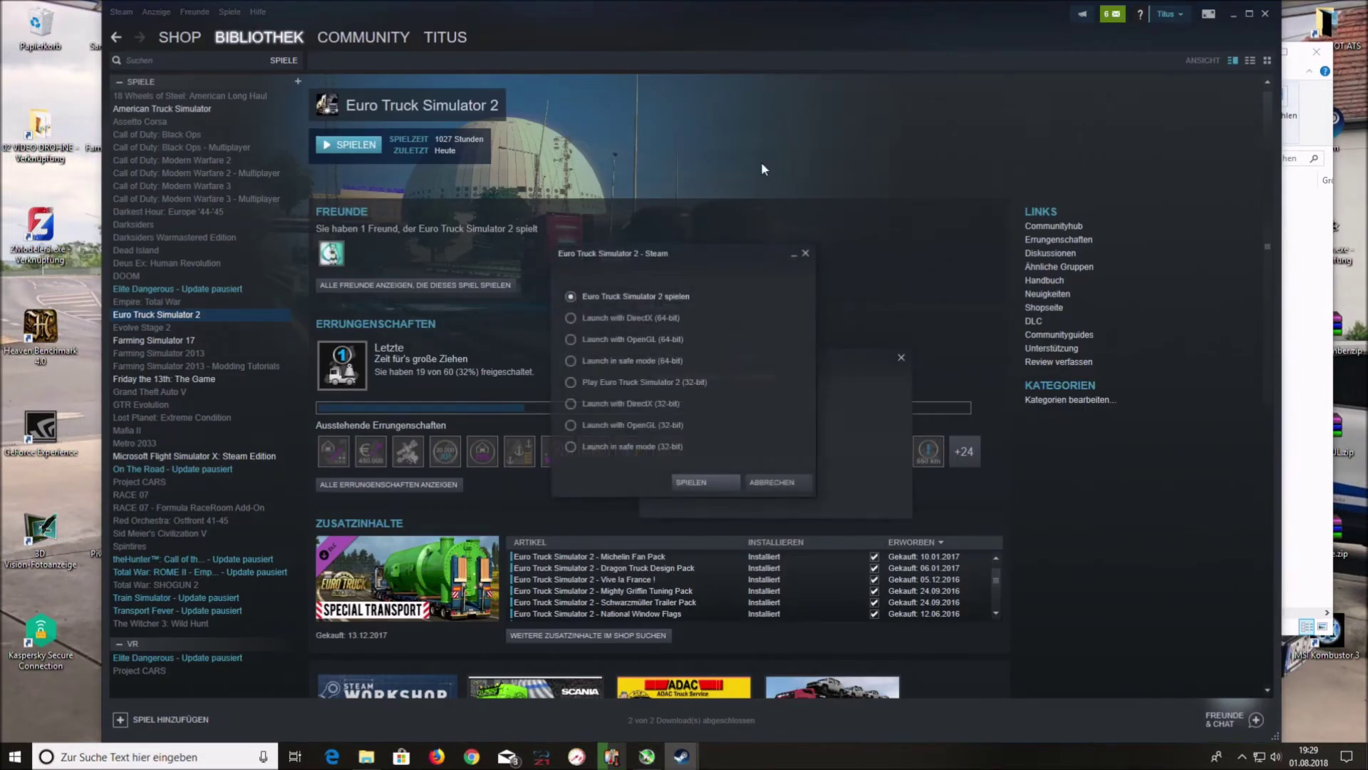
{"action": "left_click", "coordinate": [715, 477]}
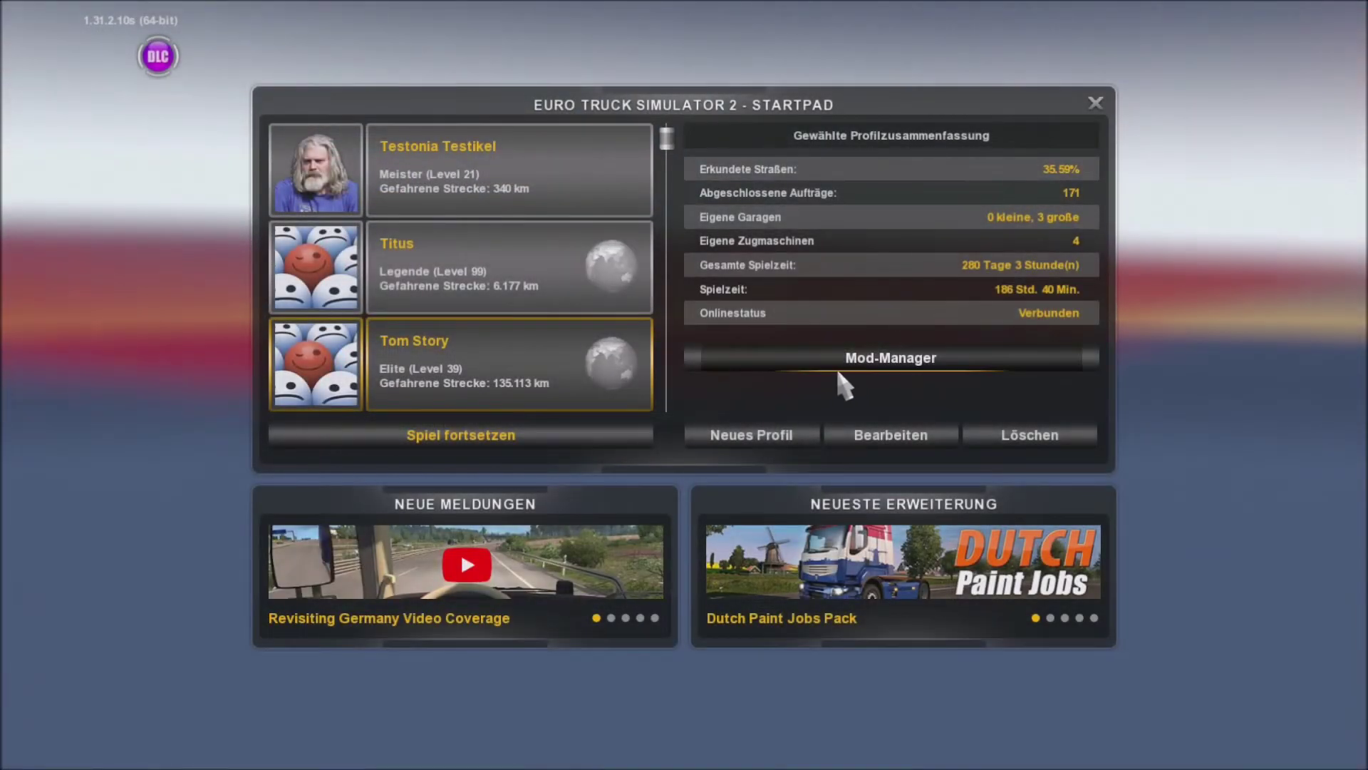
Replace the faulty 4Axle Ostee Liner mod with 4Axle Ostsee Liner, place it below Ostsee - Liner Skin Pack, and confirm the changes.
{"action": "left_click", "coordinate": [866, 363]}
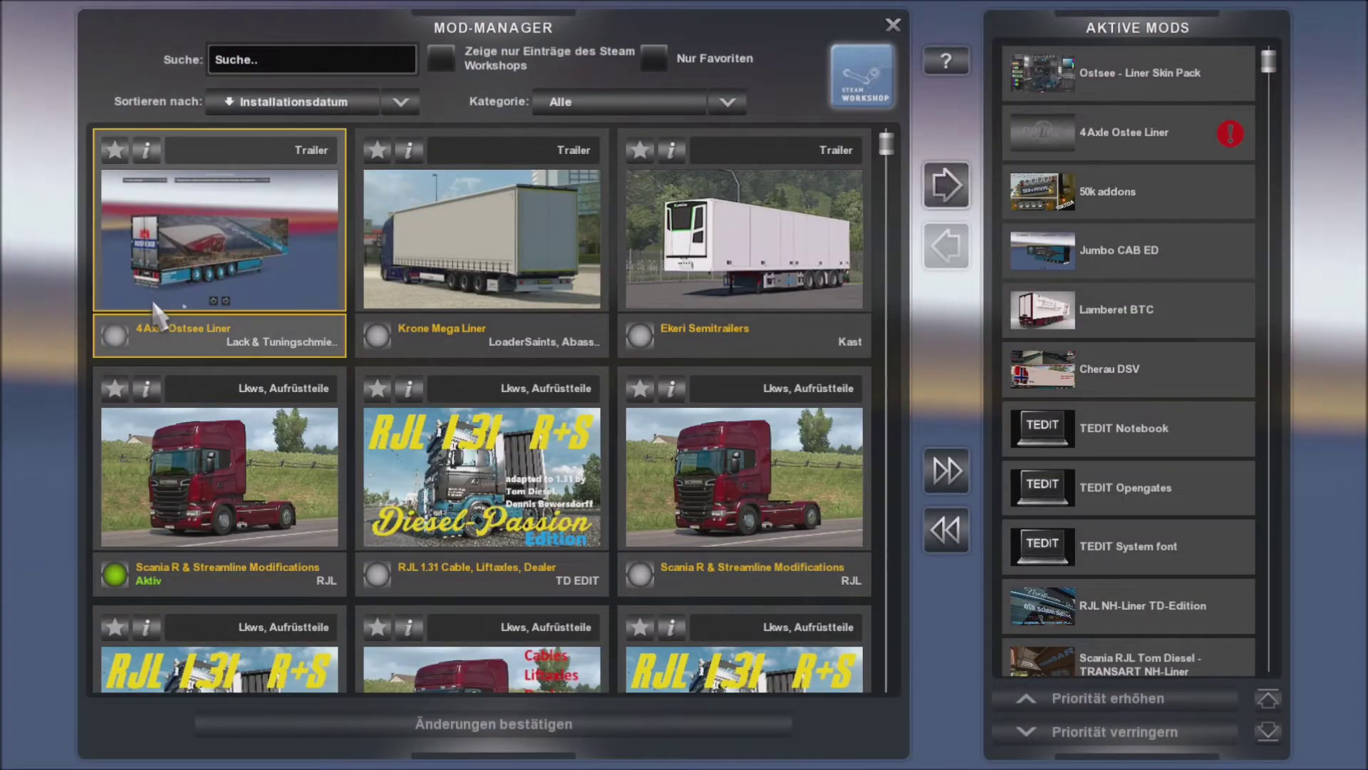
{"action": "double_click", "coordinate": [119, 261]}
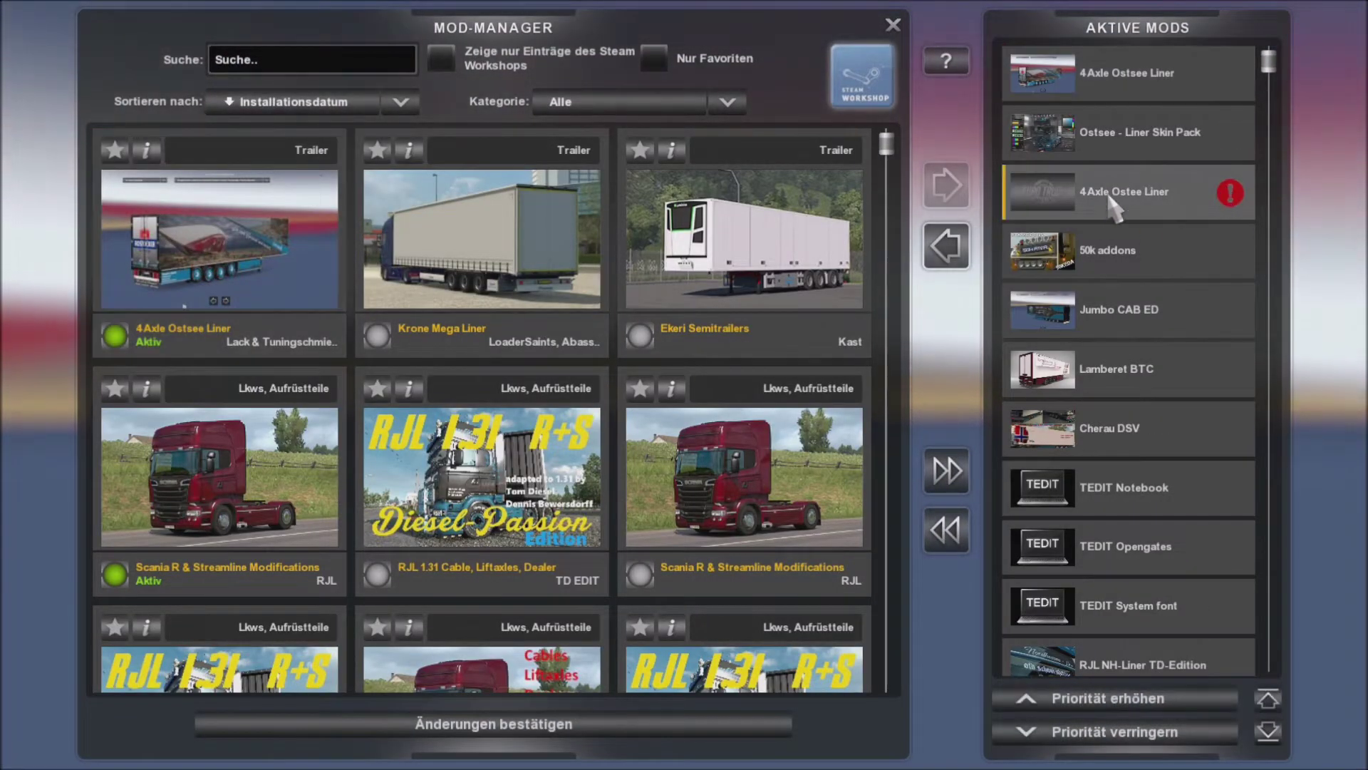
{"action": "double_click", "coordinate": [1203, 207]}
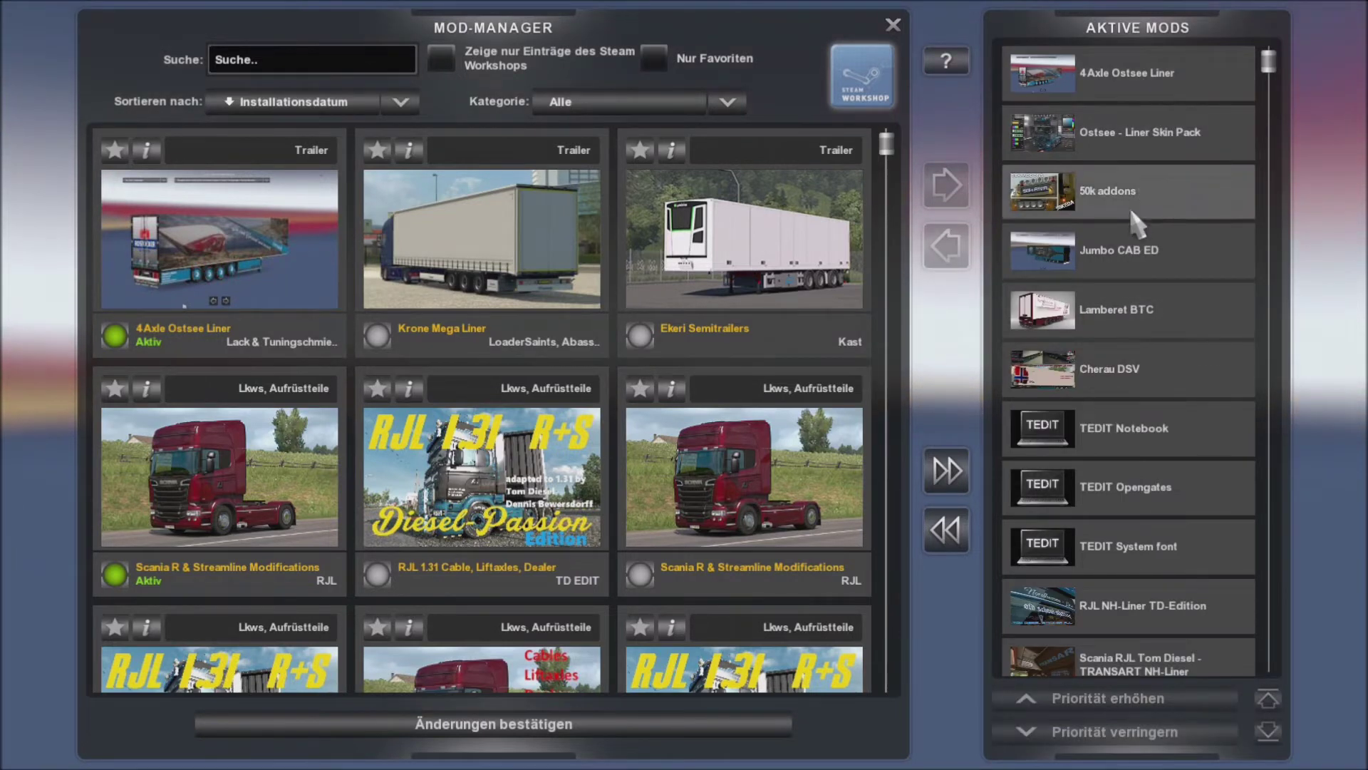
{"action": "left_click", "coordinate": [1133, 75]}
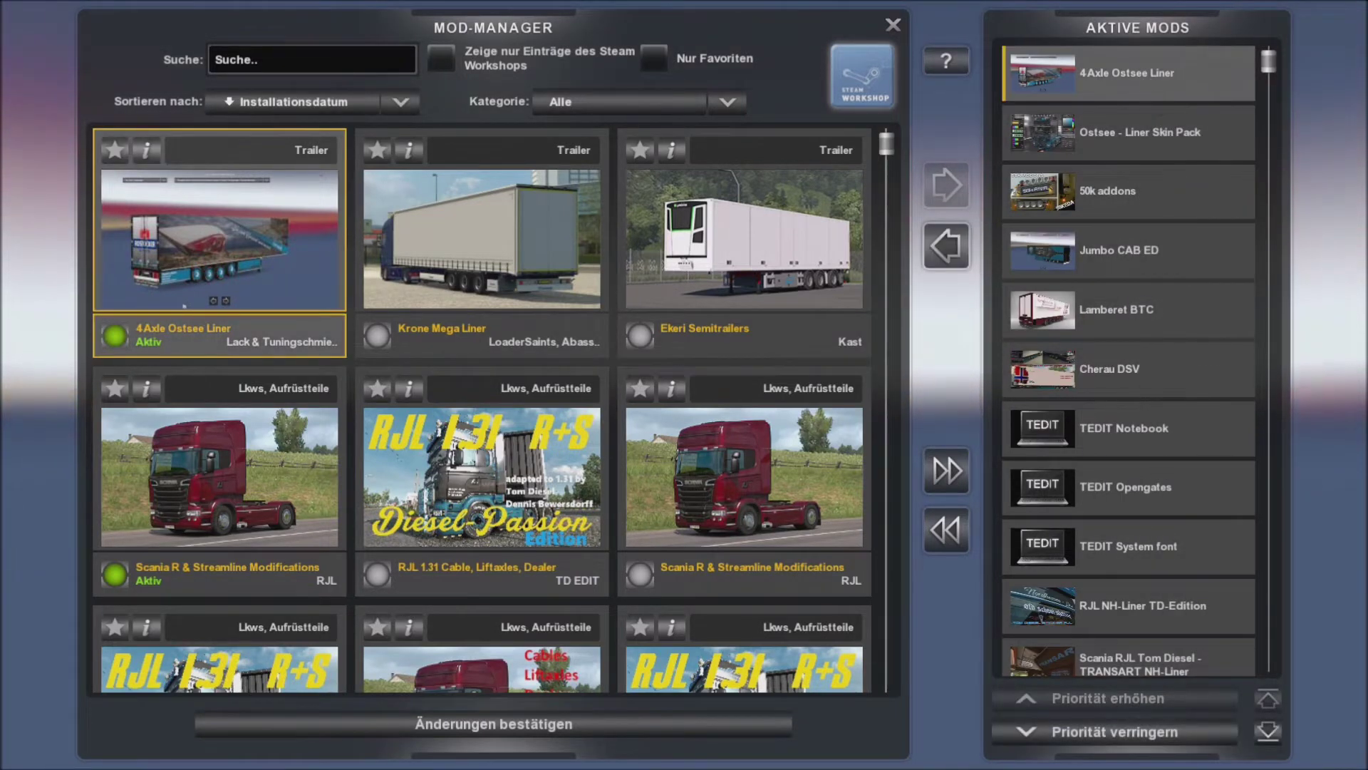
{"action": "left_click", "coordinate": [1139, 734]}
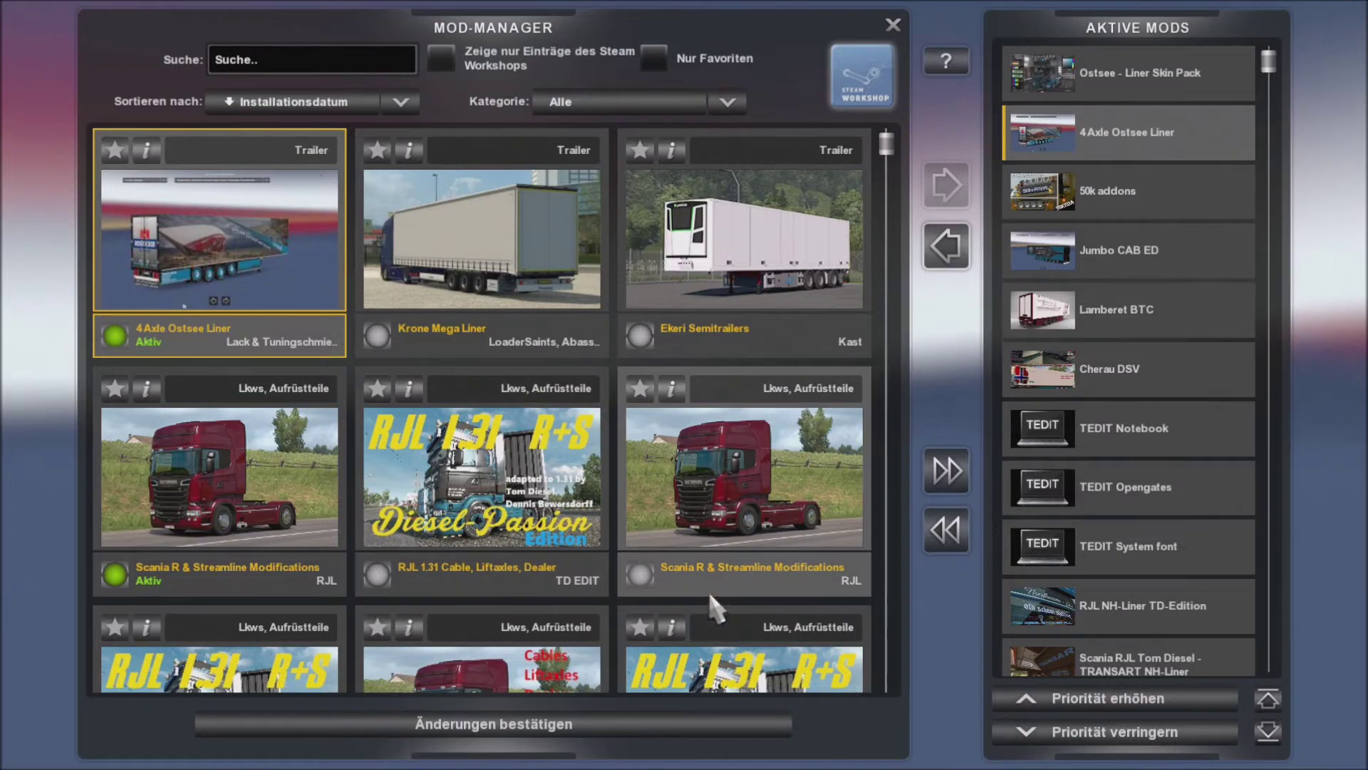
{"action": "left_click", "coordinate": [460, 722]}
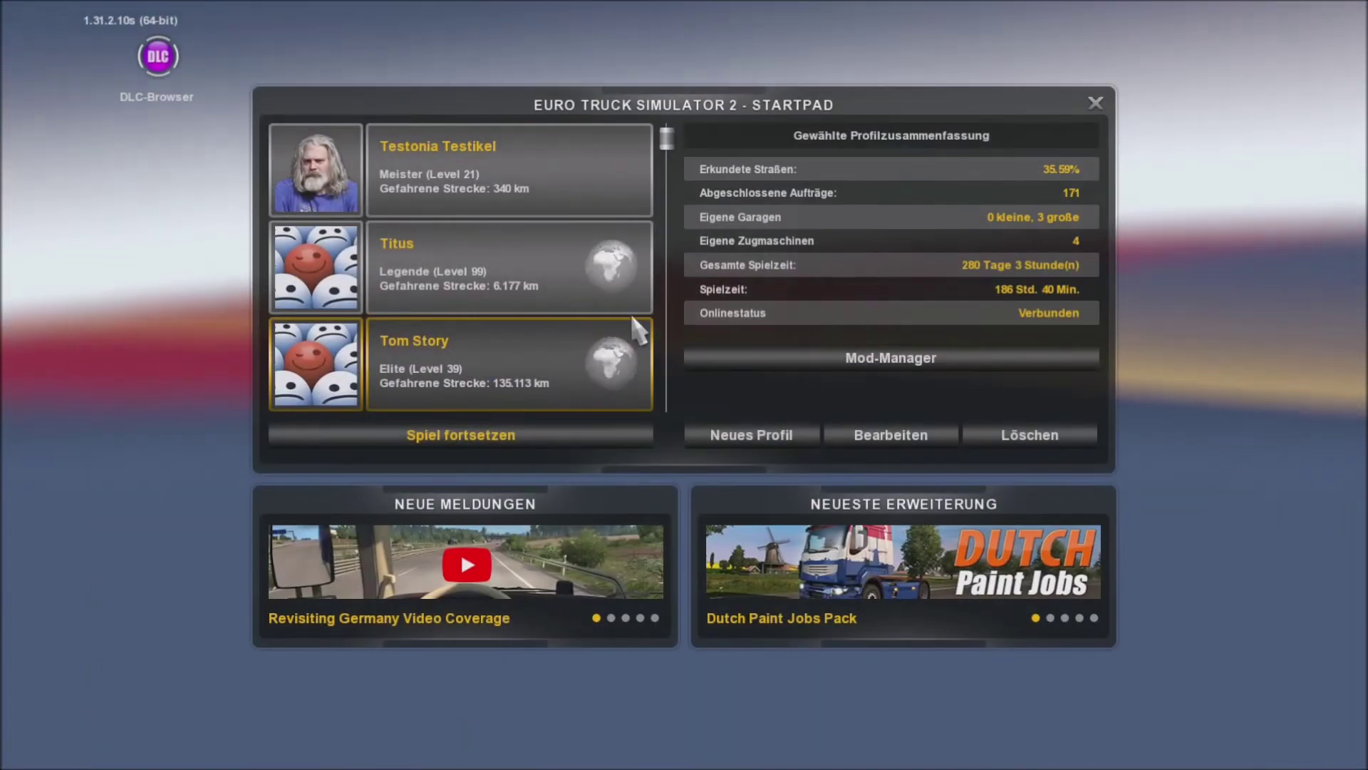
Continue the game with the selected level 39 profile and change the camera view from inside the truck cab.
{"action": "left_click", "coordinate": [478, 429]}
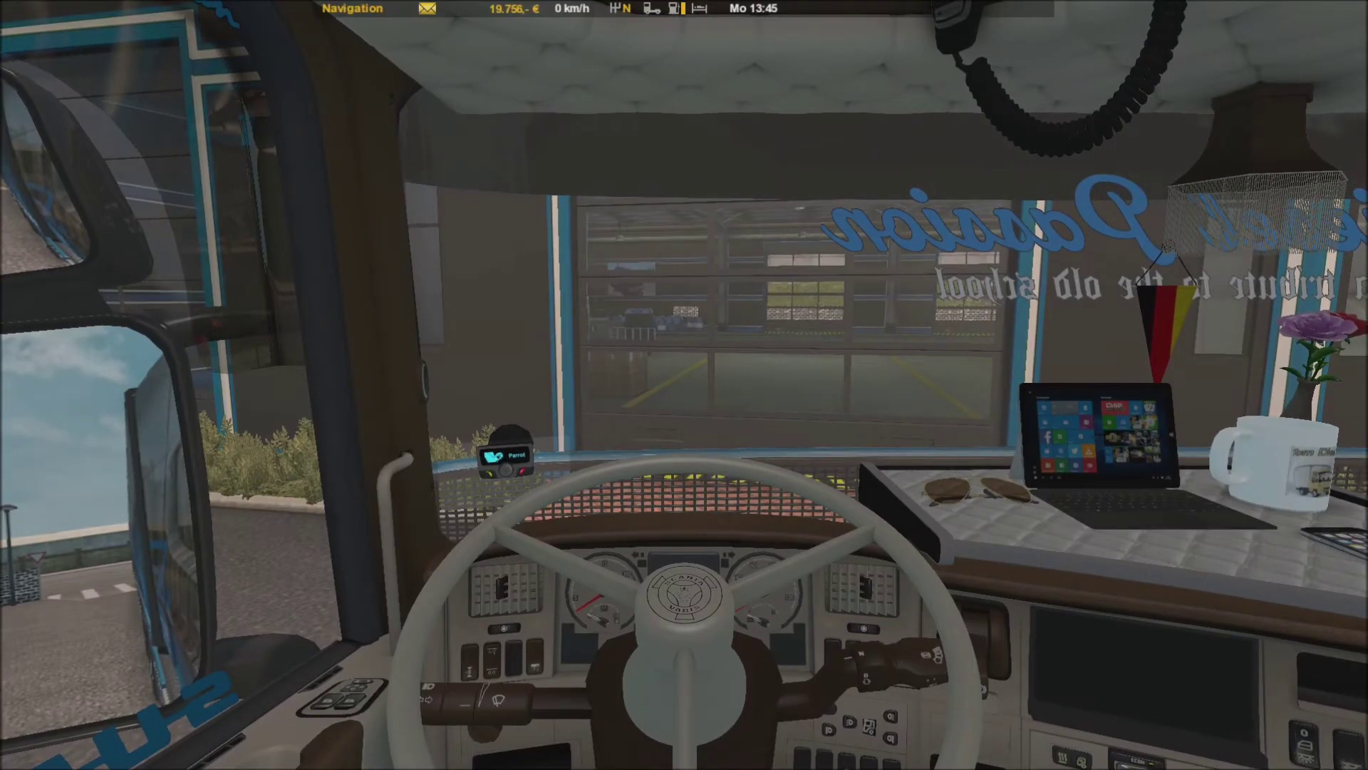
{"action": "mouse_move", "coordinate": [684, 385]}
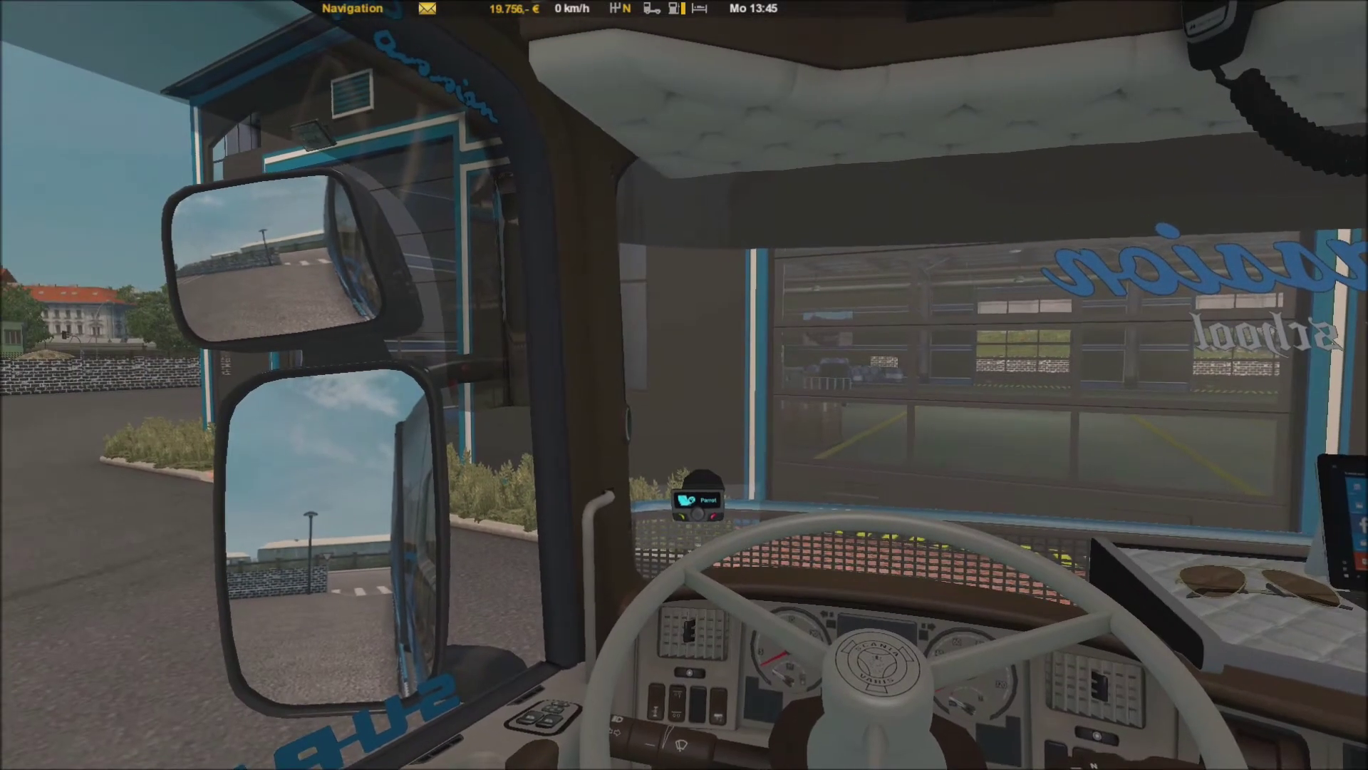
{"action": "key", "text": "2"}
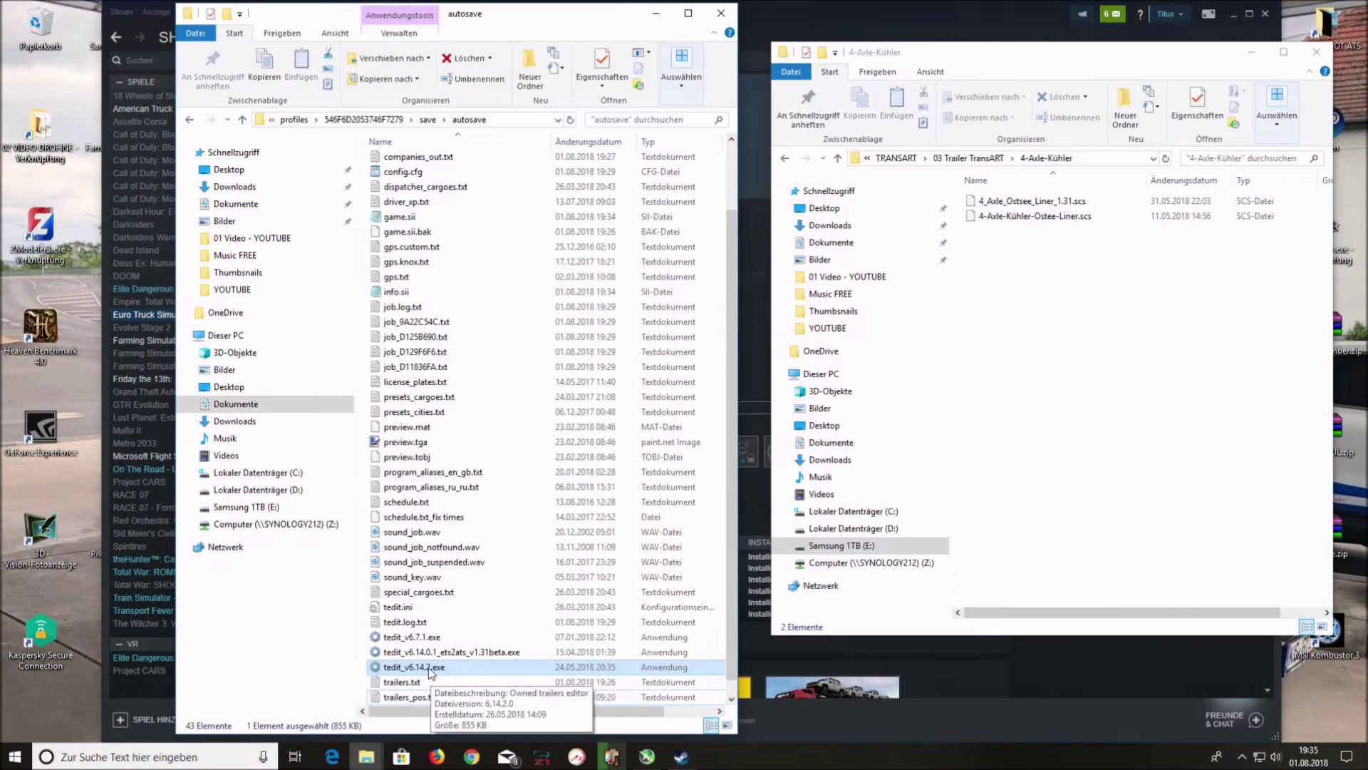
Reopen tedit_v6.14.2.exe in the autosave folder, compare the wear of the owned trailers, and try to repair the first one again.
{"action": "double_click", "coordinate": [430, 668]}
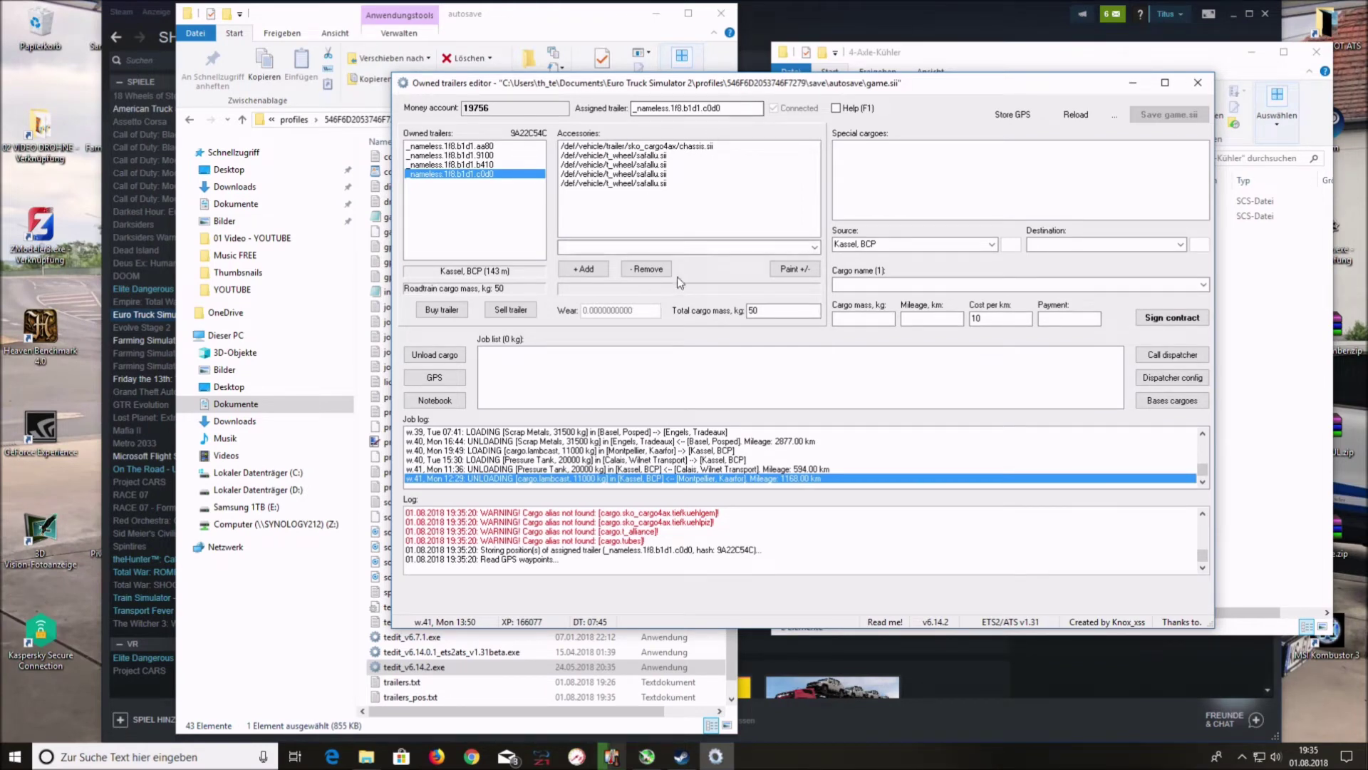
{"action": "left_click", "coordinate": [613, 149]}
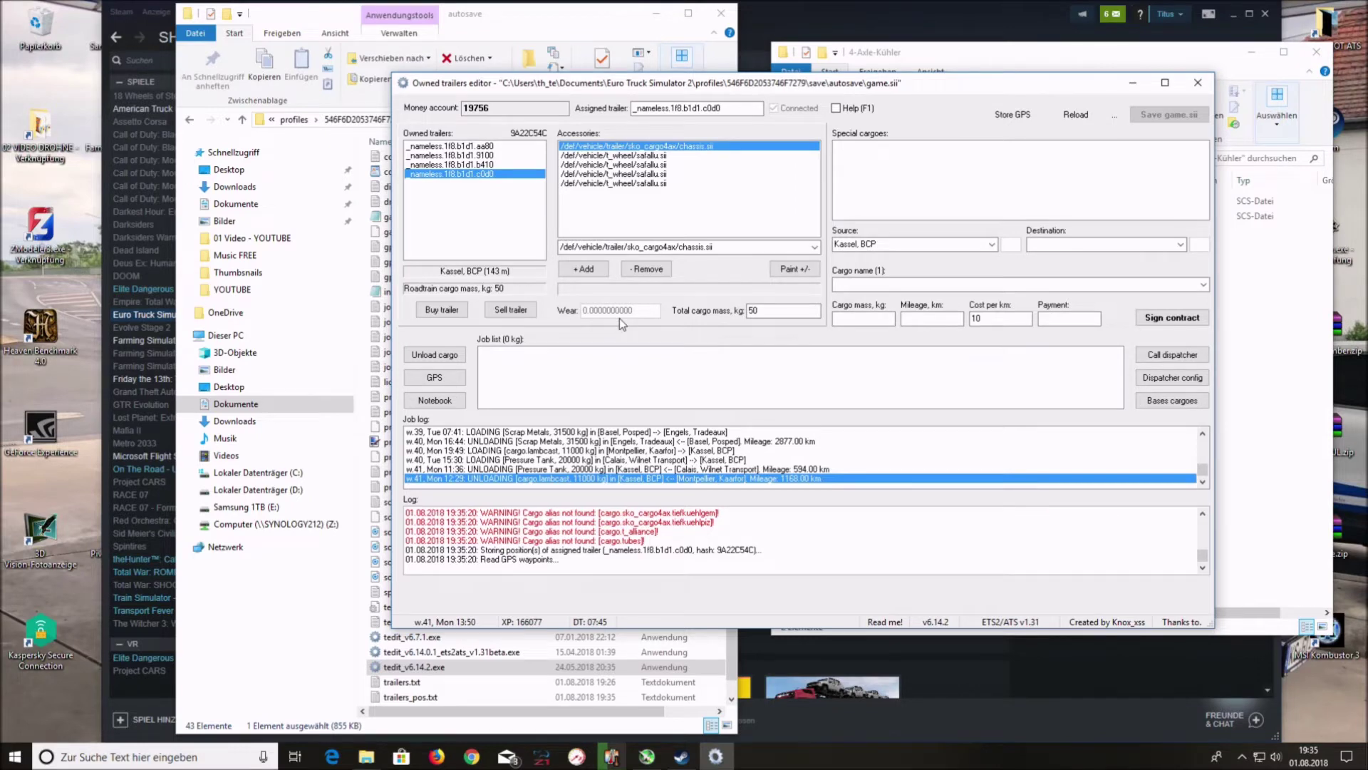
{"action": "left_click", "coordinate": [461, 155]}
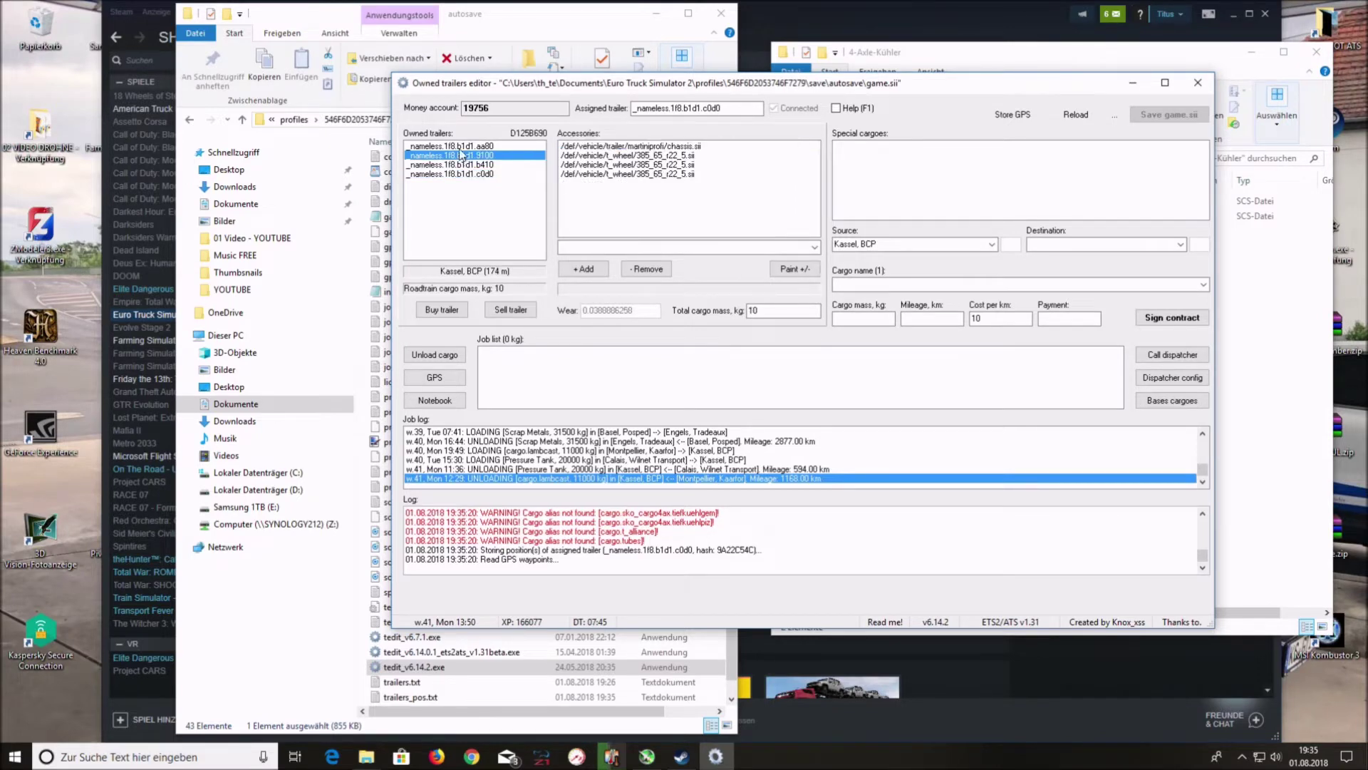
{"action": "left_click", "coordinate": [466, 146]}
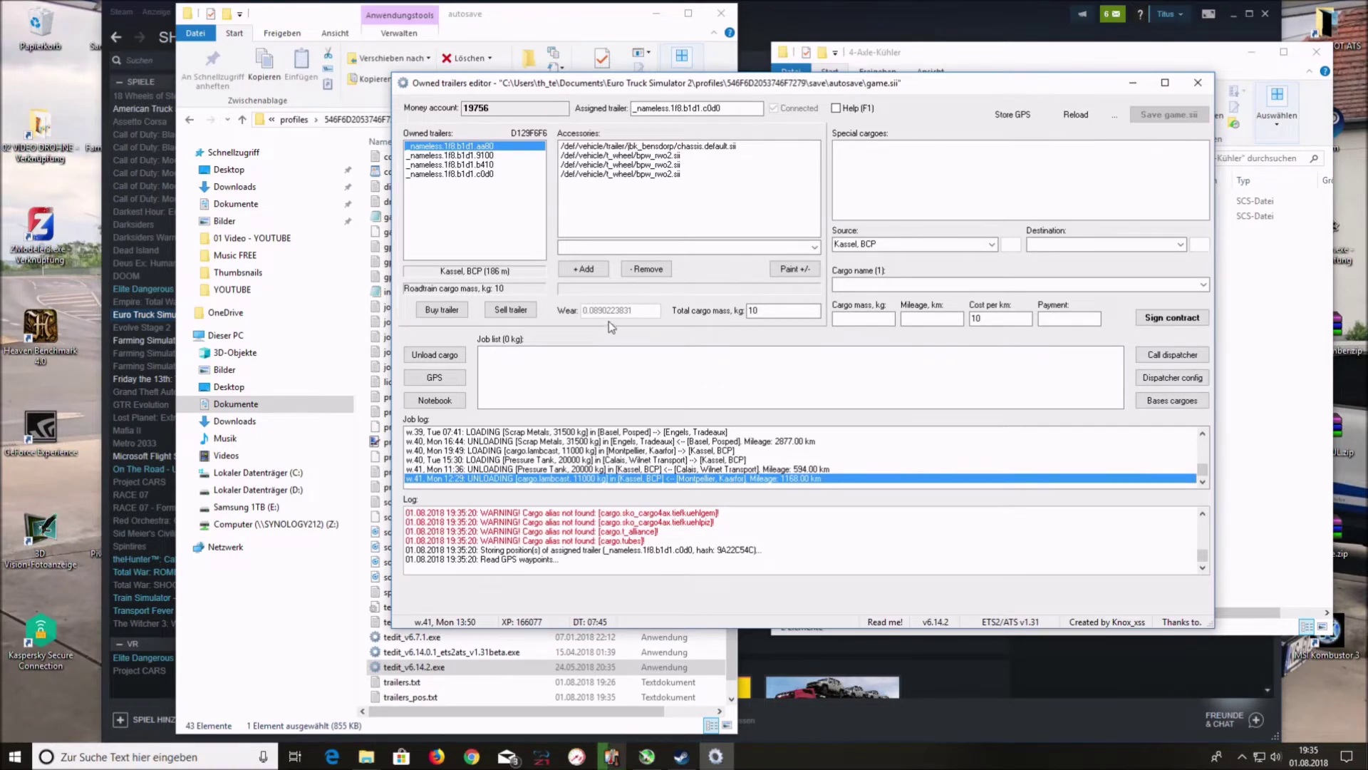
{"action": "double_click", "coordinate": [609, 313]}
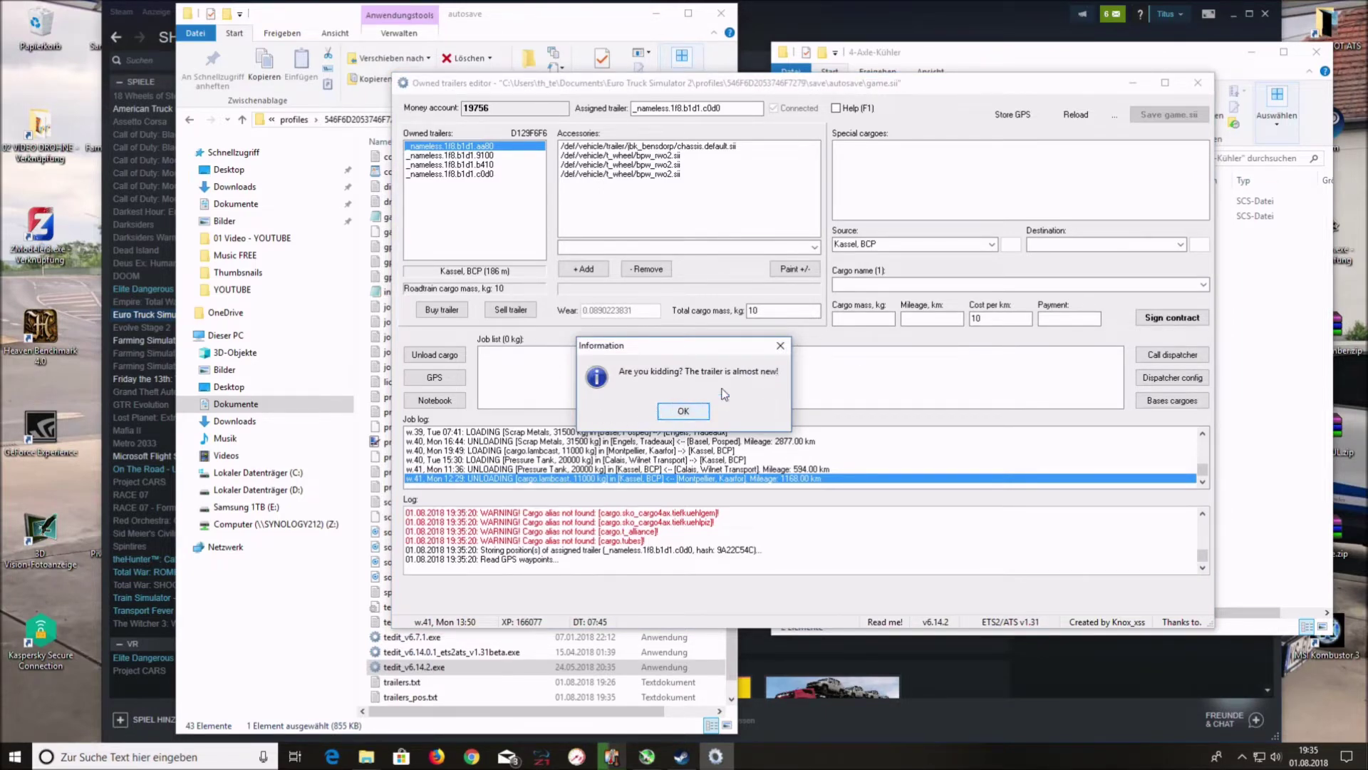
{"action": "left_click", "coordinate": [780, 346]}
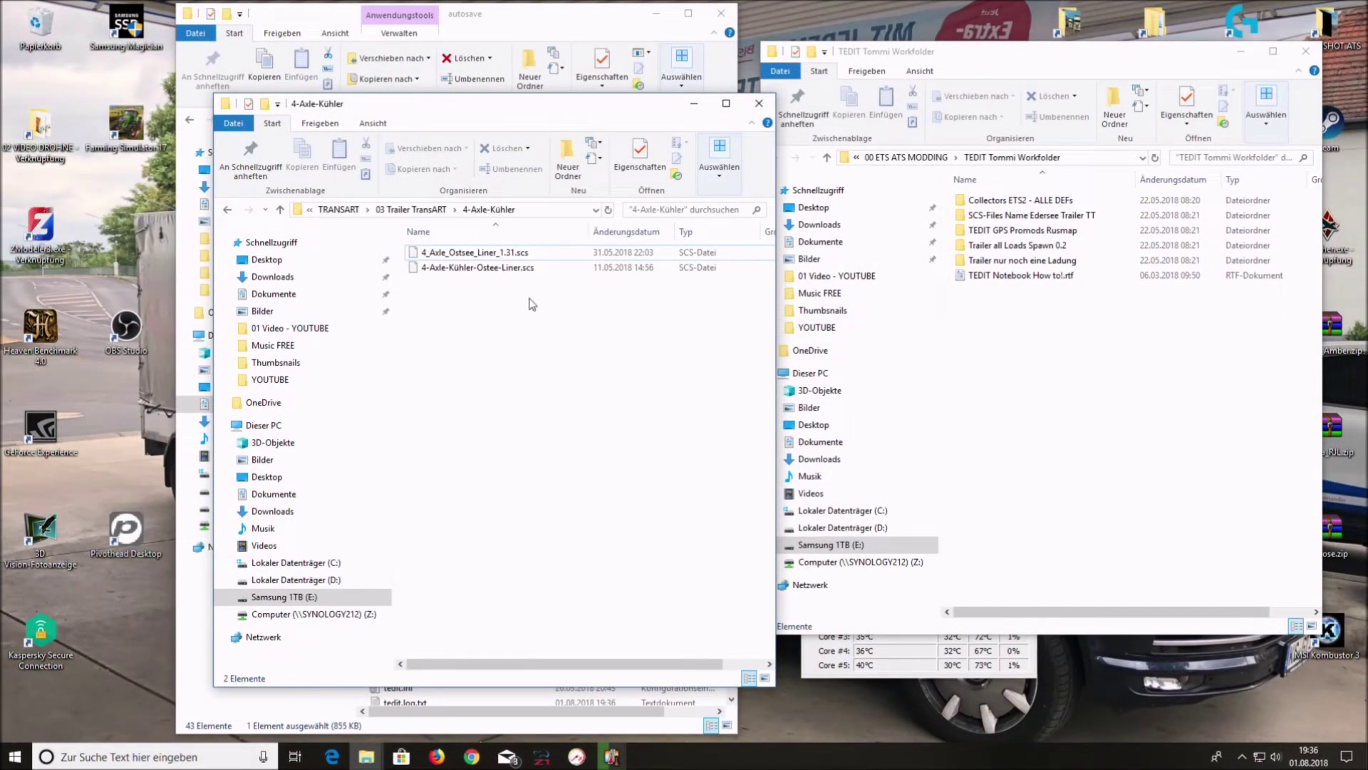
Open the Collectors ETS2 - ALLE DEFs folder in TEDIT Tommi Workfolder and examine the contents of its def folder.
{"action": "left_click_drag", "start_coordinate": [523, 114], "coordinate": [478, 118]}
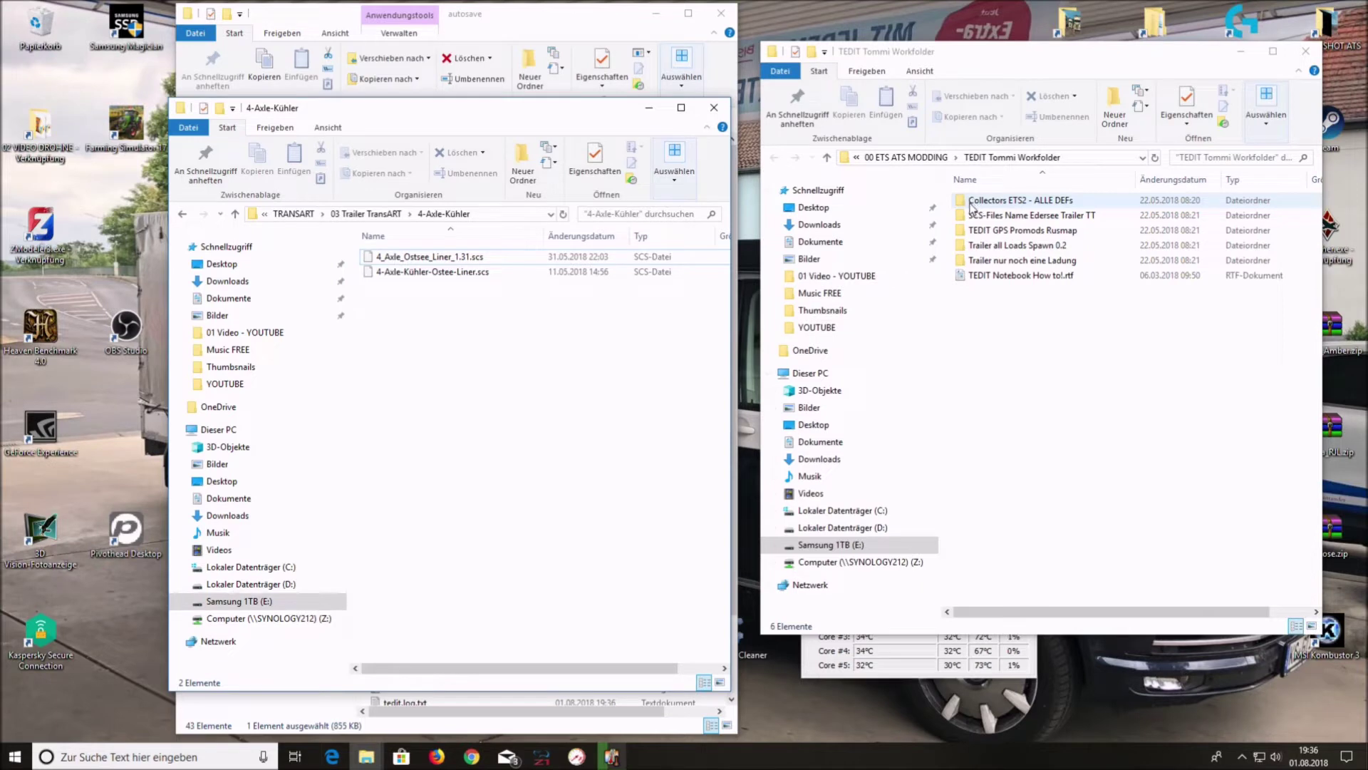
{"action": "double_click", "coordinate": [1065, 201]}
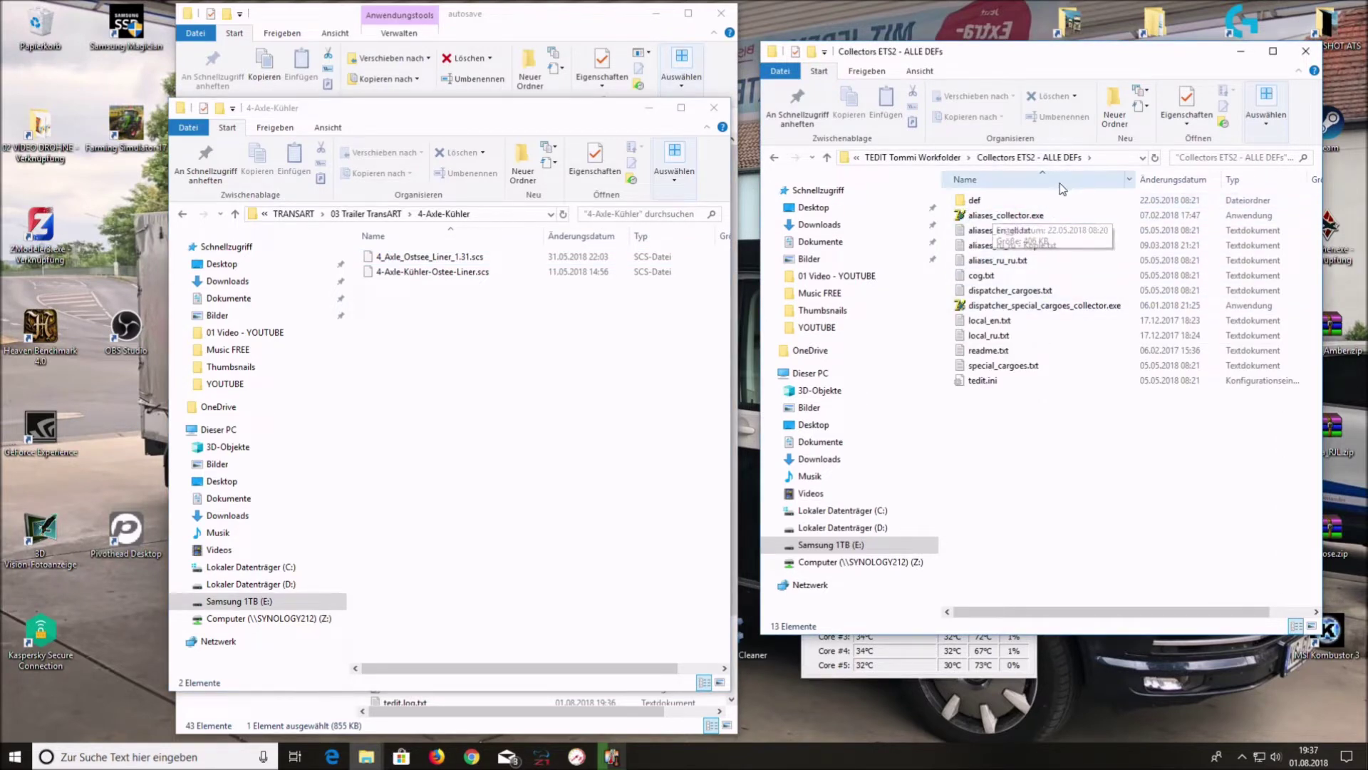
{"action": "left_click", "coordinate": [995, 214]}
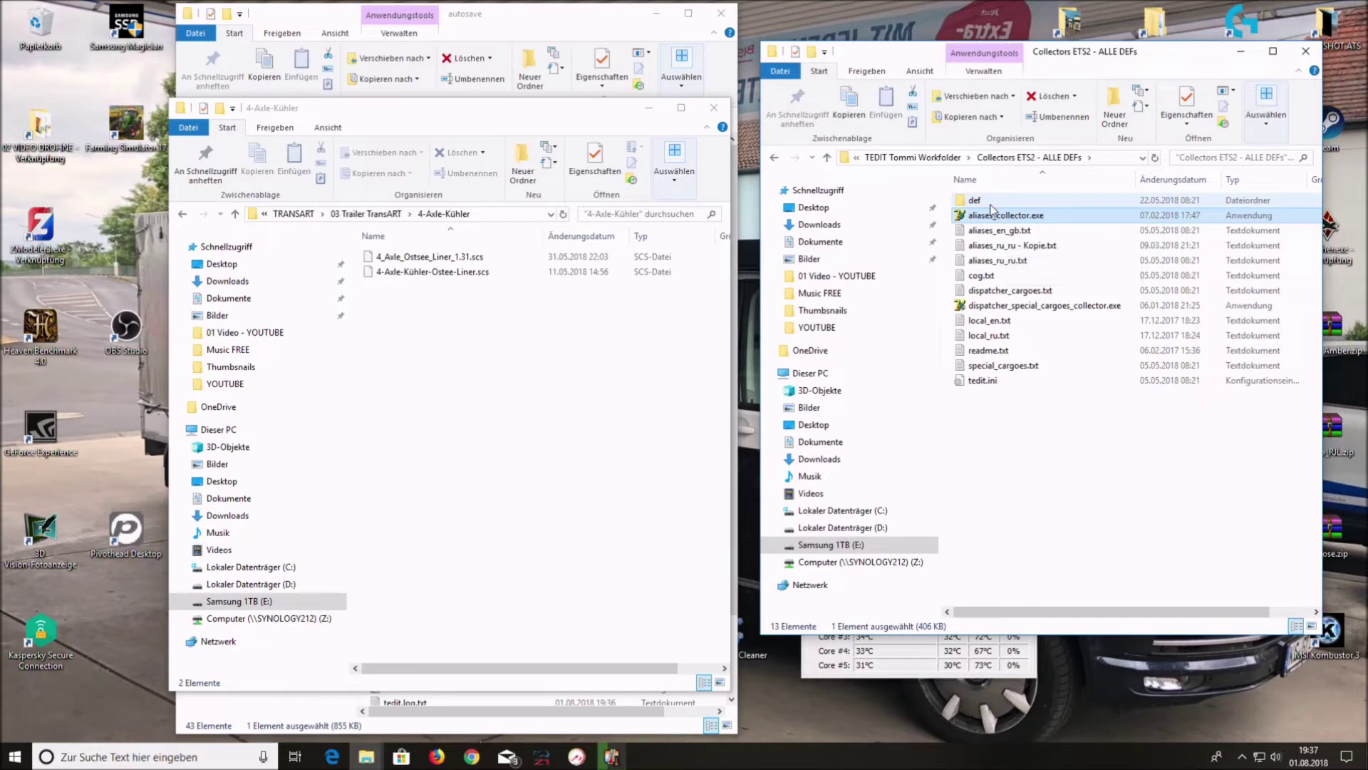
{"action": "double_click", "coordinate": [990, 203]}
{"action": "scroll", "coordinate": [1016, 299], "scroll_direction": "down", "scroll_amount": 3}
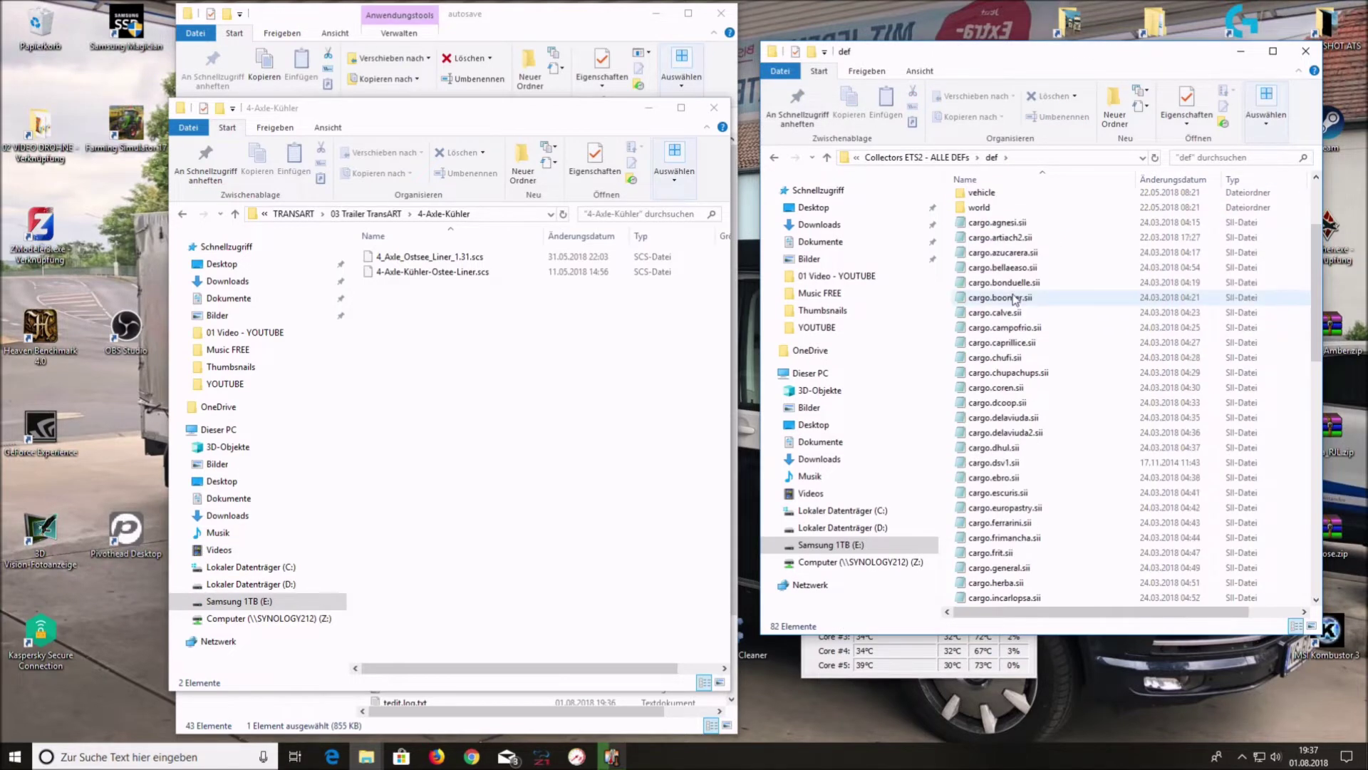
{"action": "left_click", "coordinate": [917, 157]}
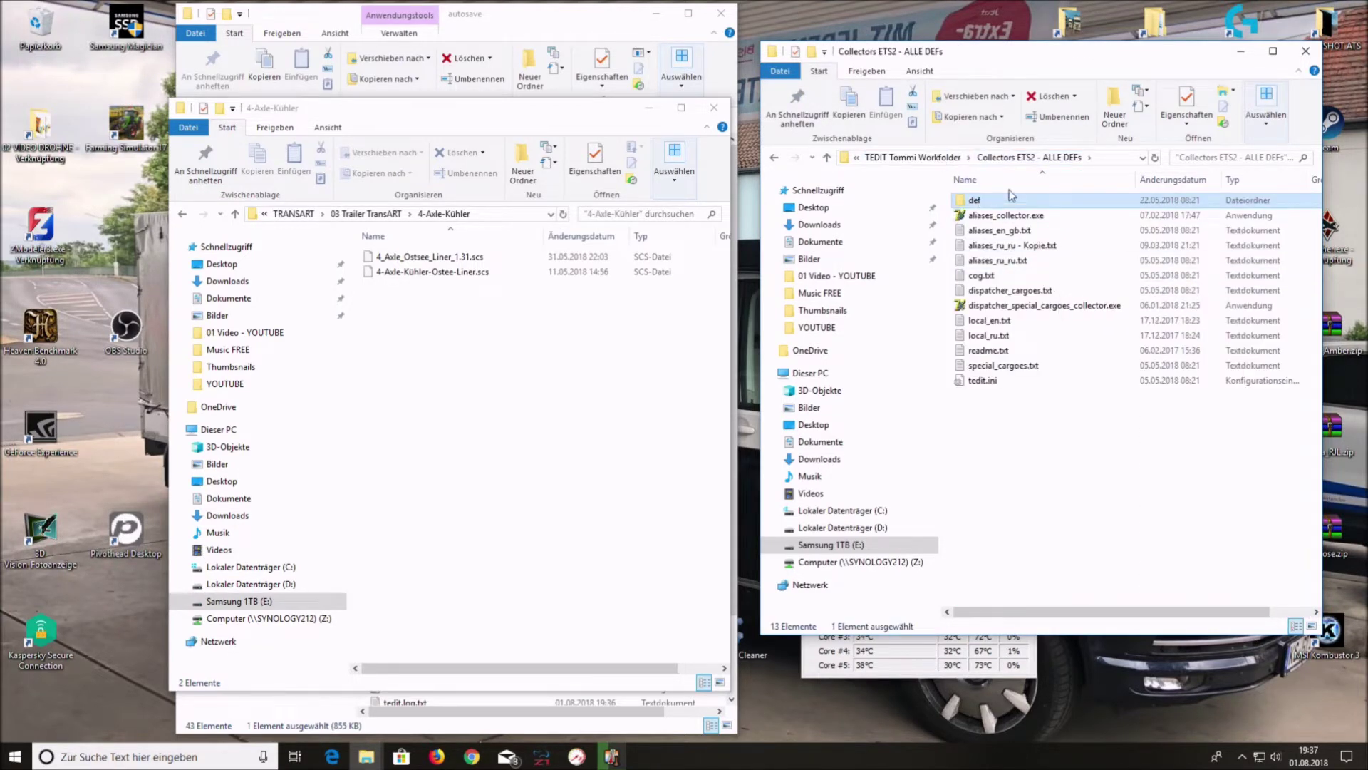
Open the mod folder of Euro Truck Simulator 2 under Dokumente in the file window showing autosave.
{"action": "left_click", "coordinate": [457, 260]}
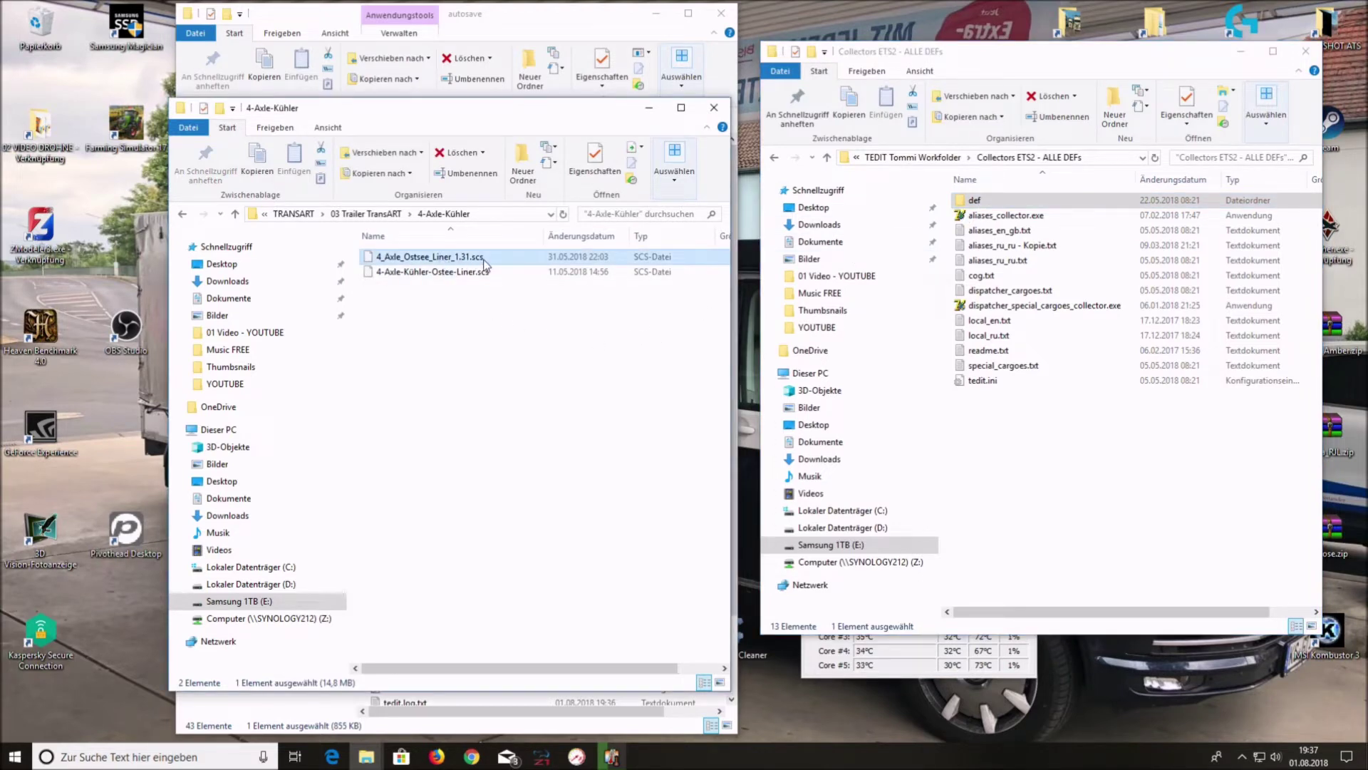
{"action": "left_click", "coordinate": [554, 25]}
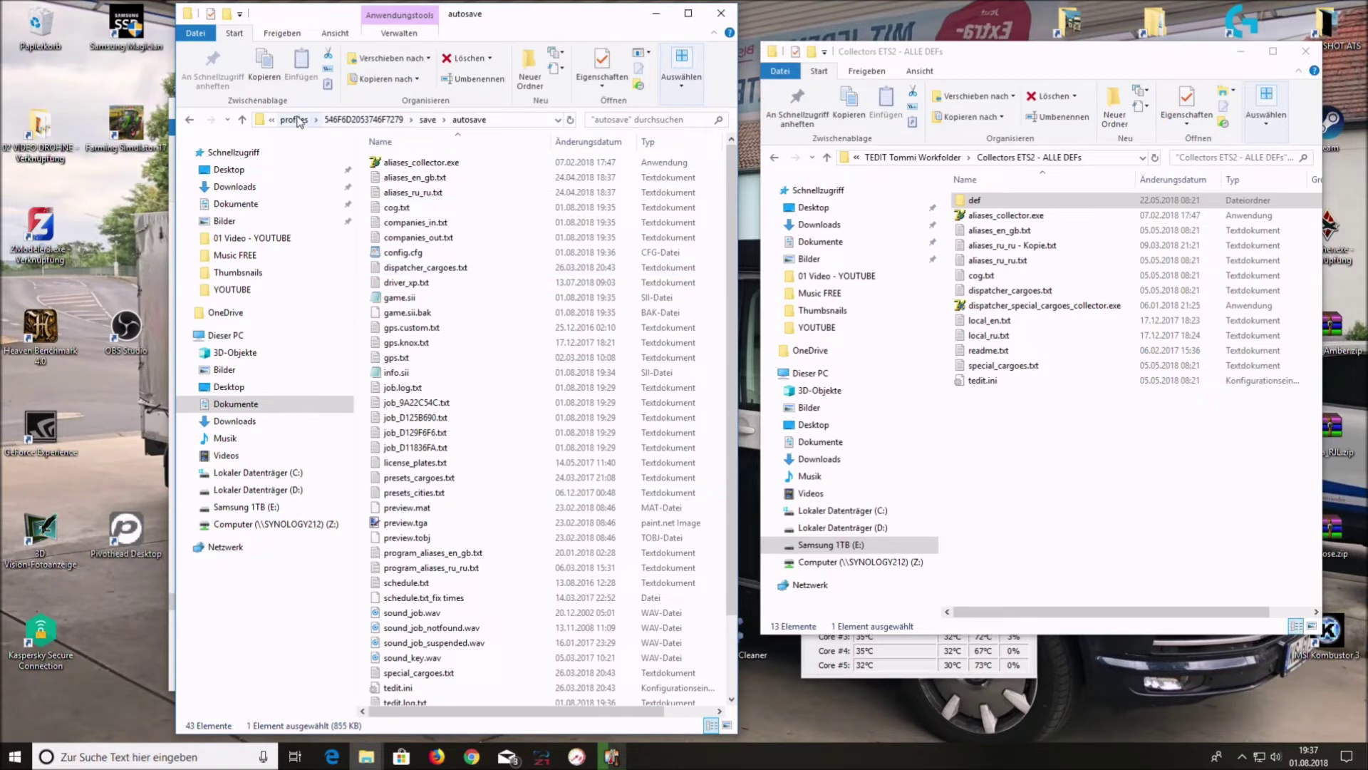
{"action": "left_click", "coordinate": [314, 204]}
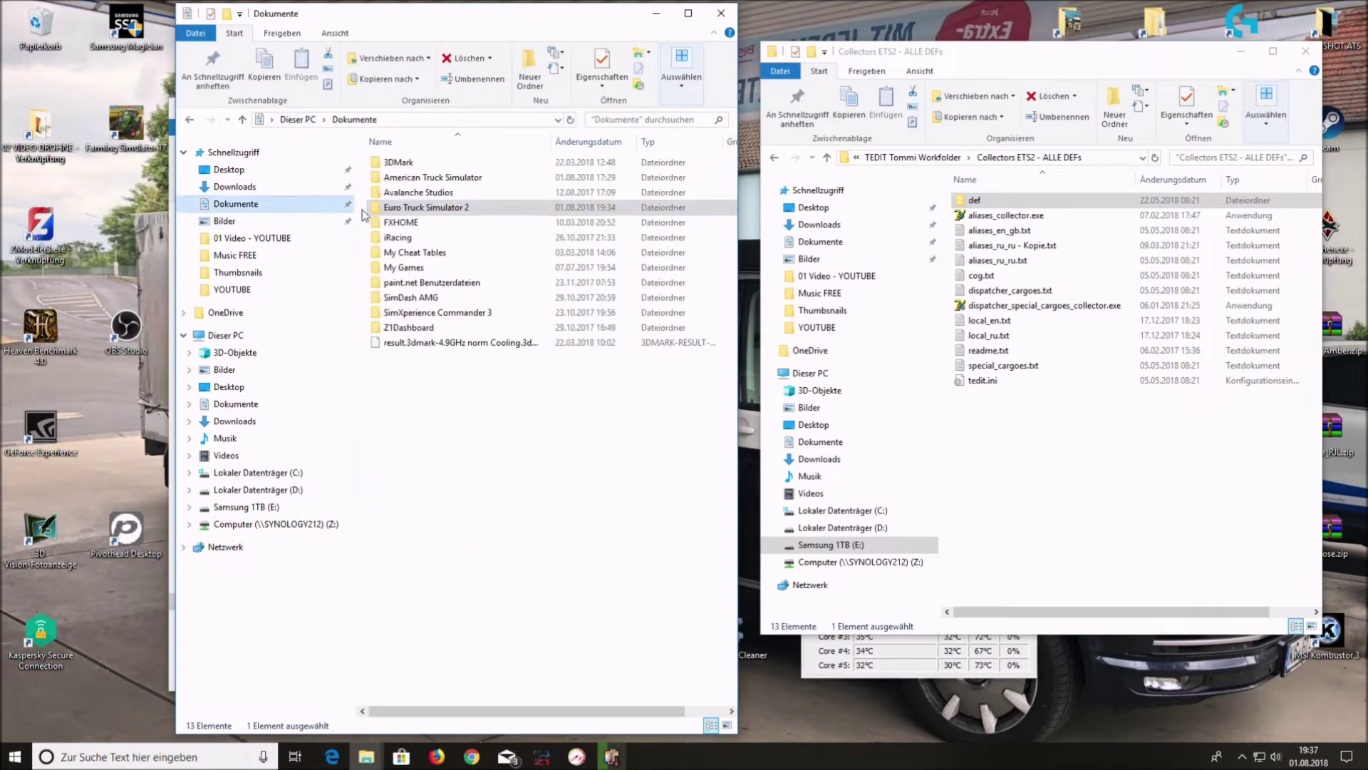
{"action": "double_click", "coordinate": [435, 209]}
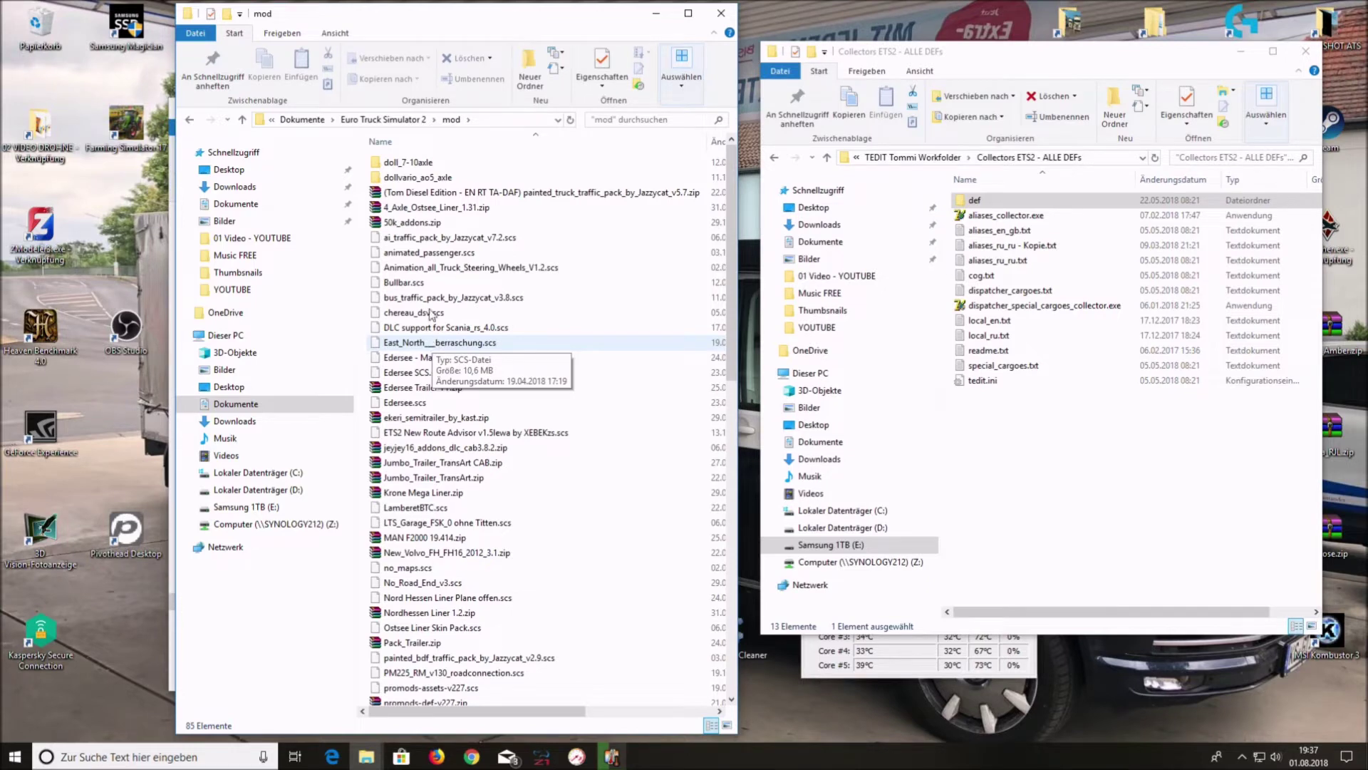
Examine the list of installed mod files in the mod folder, including Ostsee Liner Skin Pack.scs.
{"action": "left_click", "coordinate": [411, 224]}
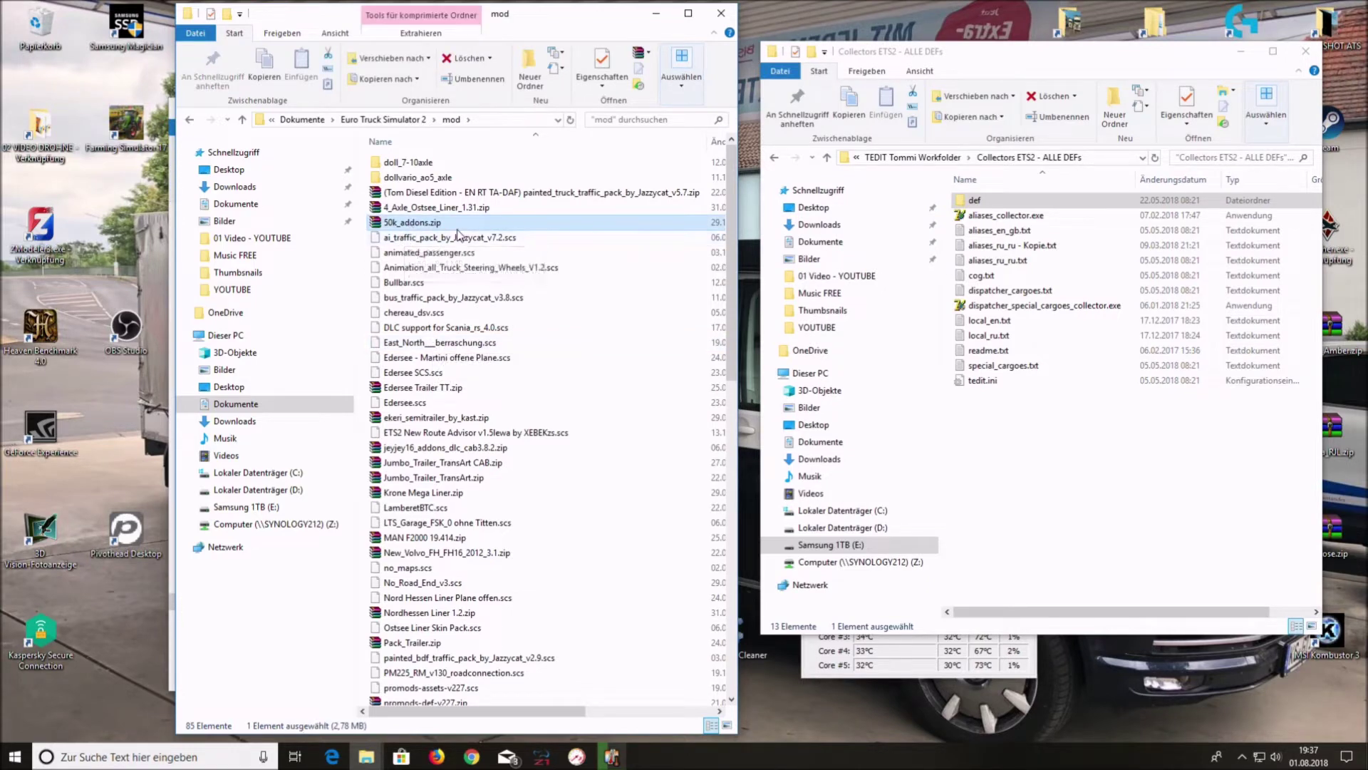
{"action": "scroll", "coordinate": [448, 377], "scroll_direction": "down", "scroll_amount": 16}
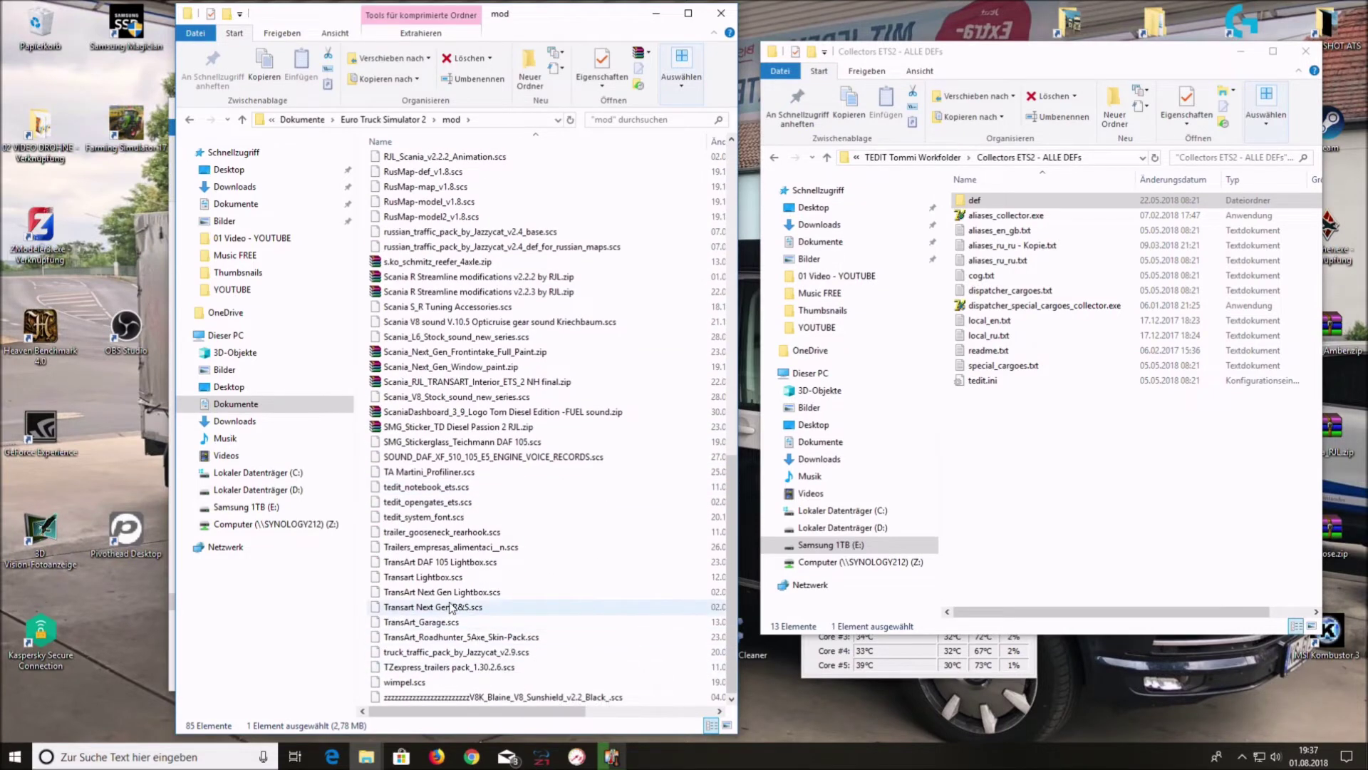
{"action": "scroll", "coordinate": [458, 518], "scroll_direction": "up", "scroll_amount": 4}
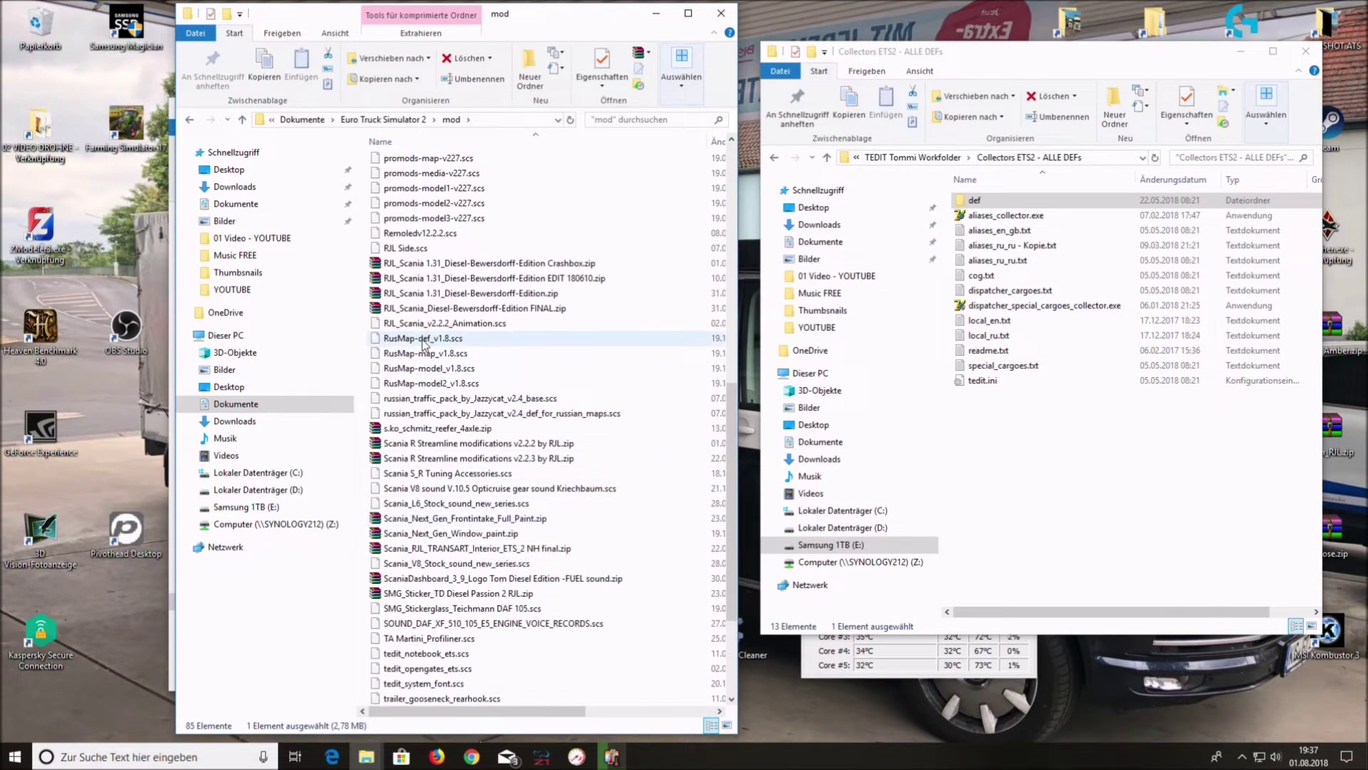
{"action": "scroll", "coordinate": [431, 349], "scroll_direction": "up", "scroll_amount": 2}
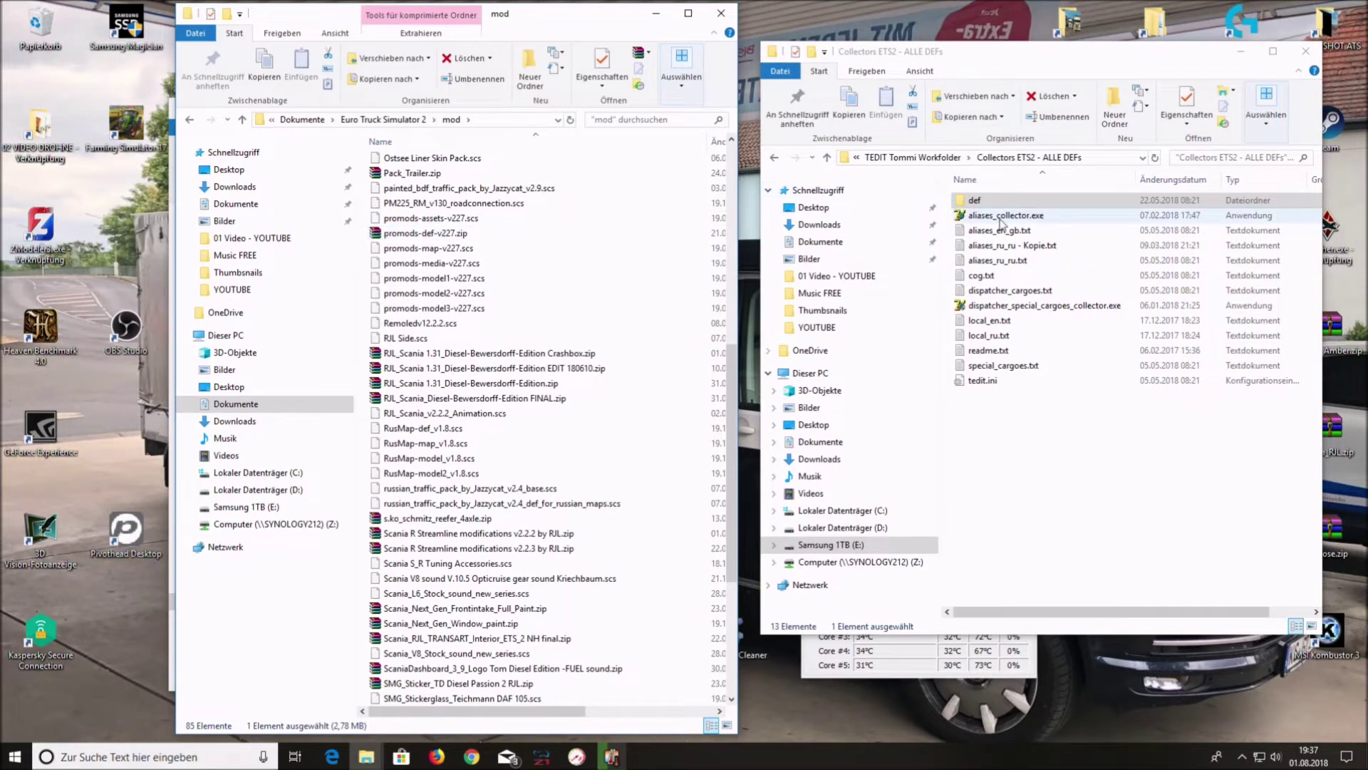
{"action": "scroll", "coordinate": [537, 374], "scroll_direction": "up", "scroll_amount": 3}
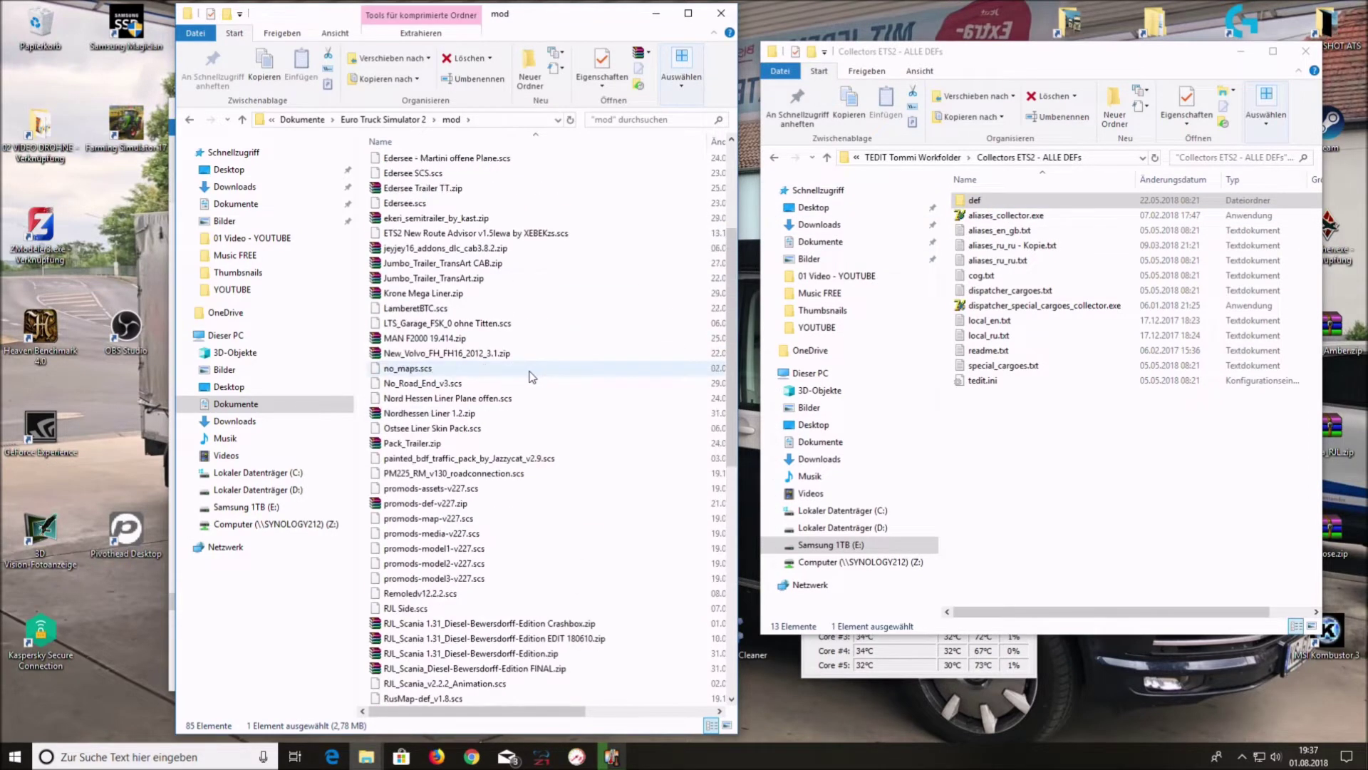
{"action": "scroll", "coordinate": [536, 374], "scroll_direction": "up", "scroll_amount": 7}
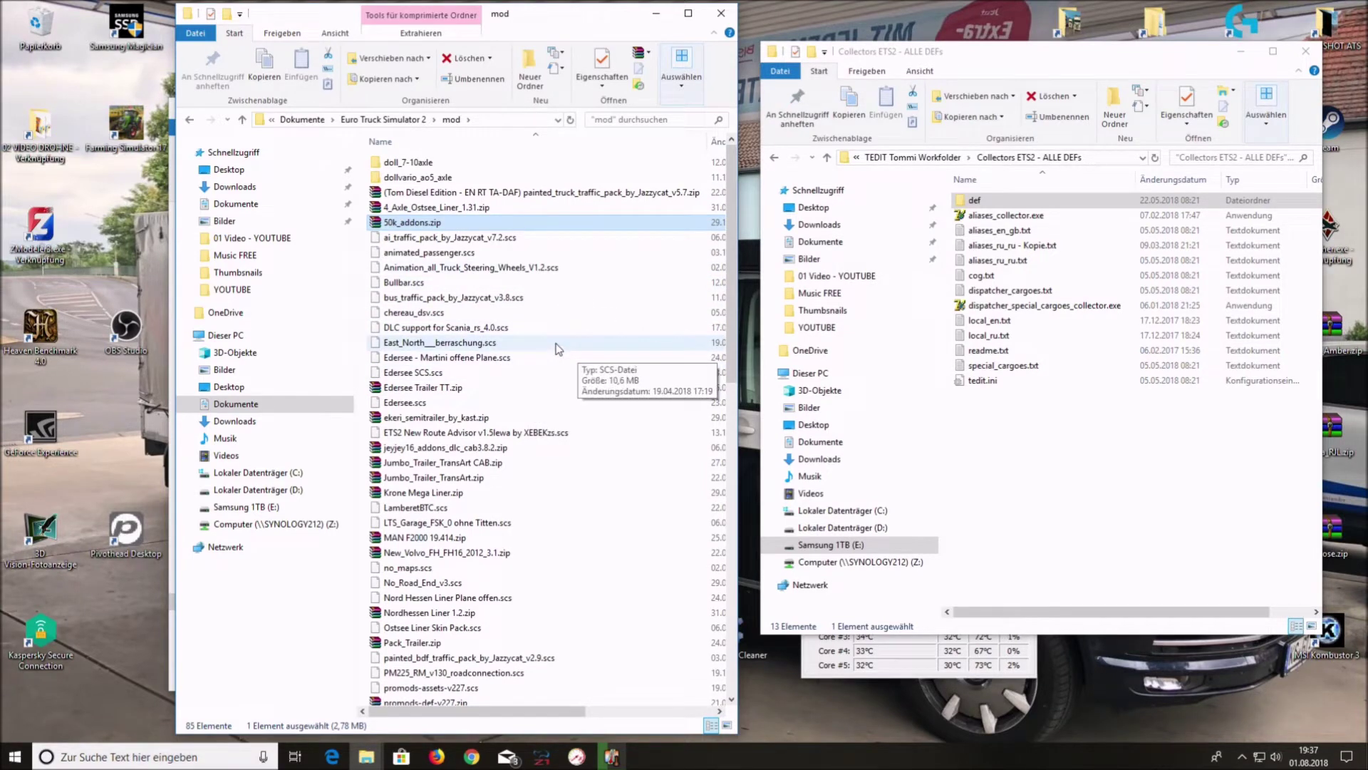
{"action": "scroll", "coordinate": [558, 348], "scroll_direction": "down", "scroll_amount": 5}
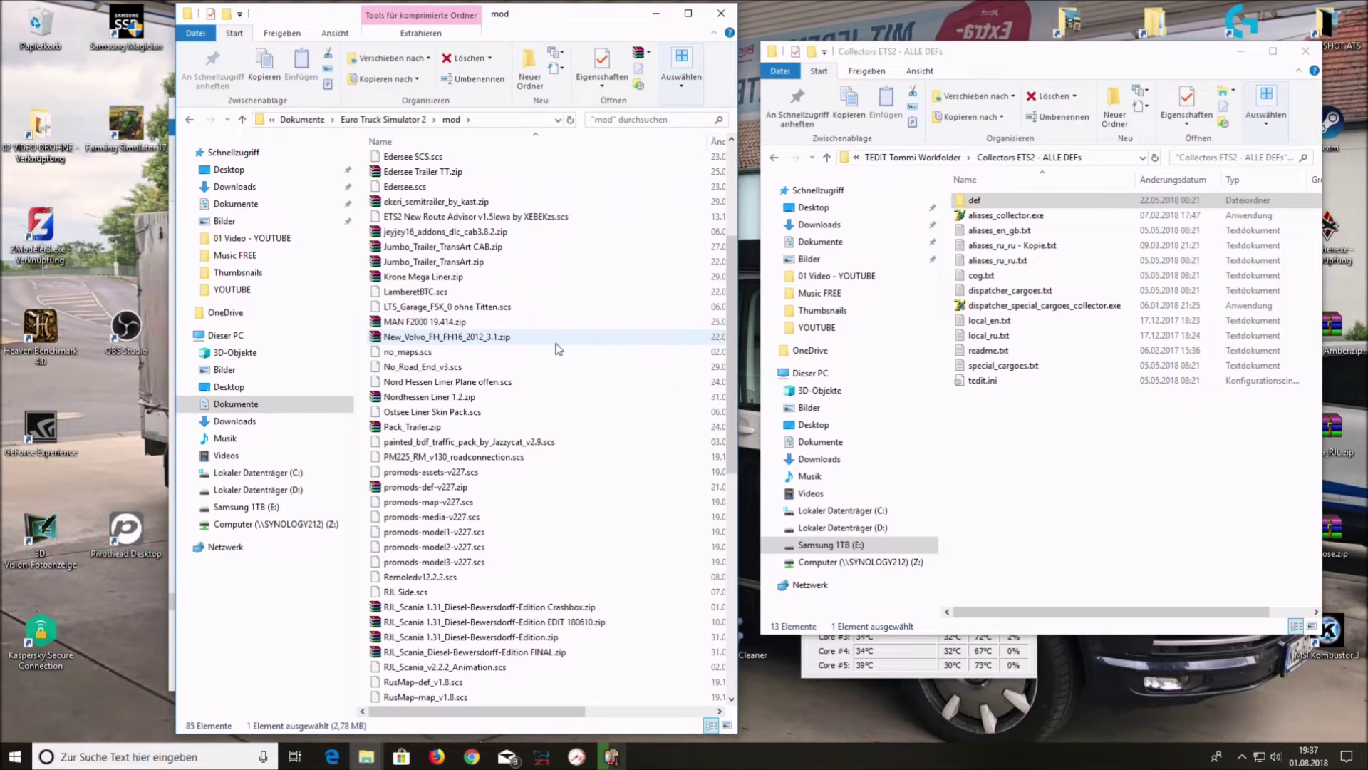
{"action": "left_click", "coordinate": [556, 412]}
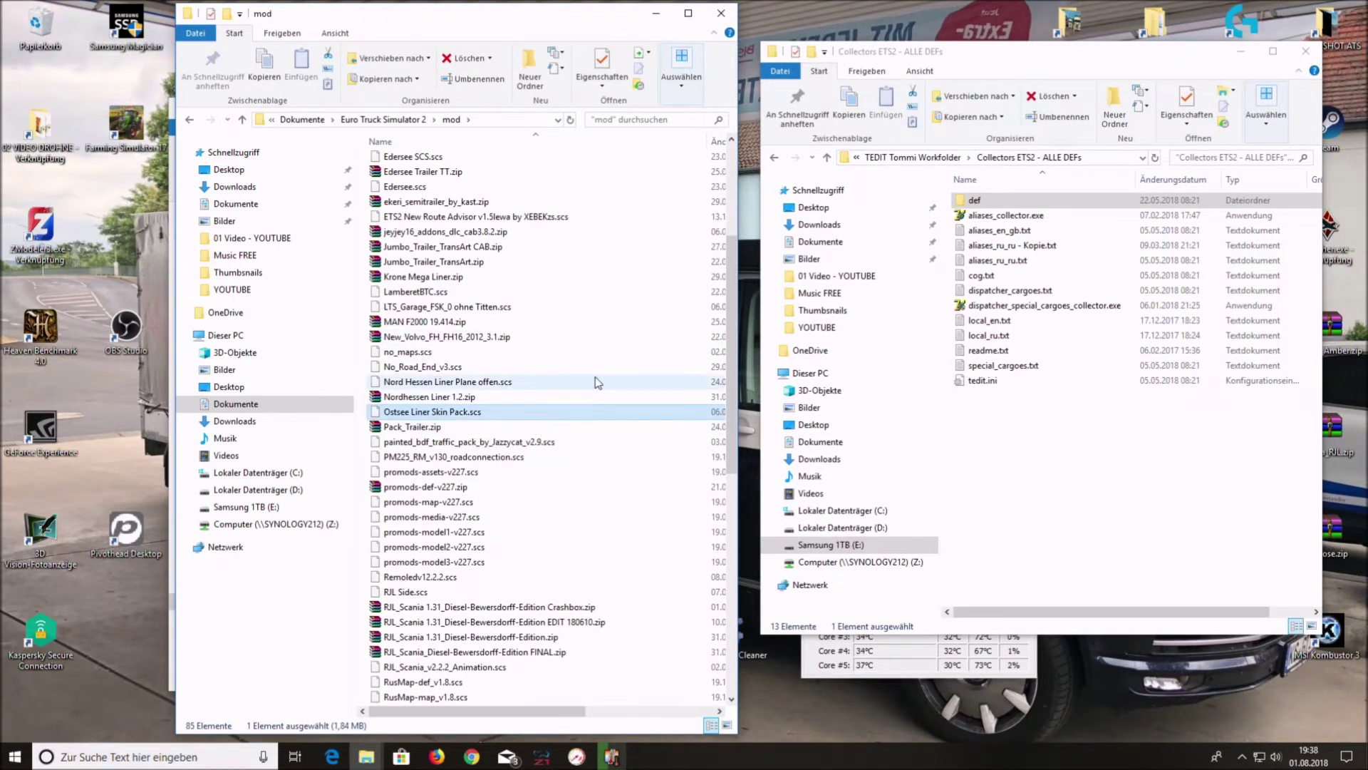
{"action": "scroll", "coordinate": [598, 383], "scroll_direction": "down", "scroll_amount": 11}
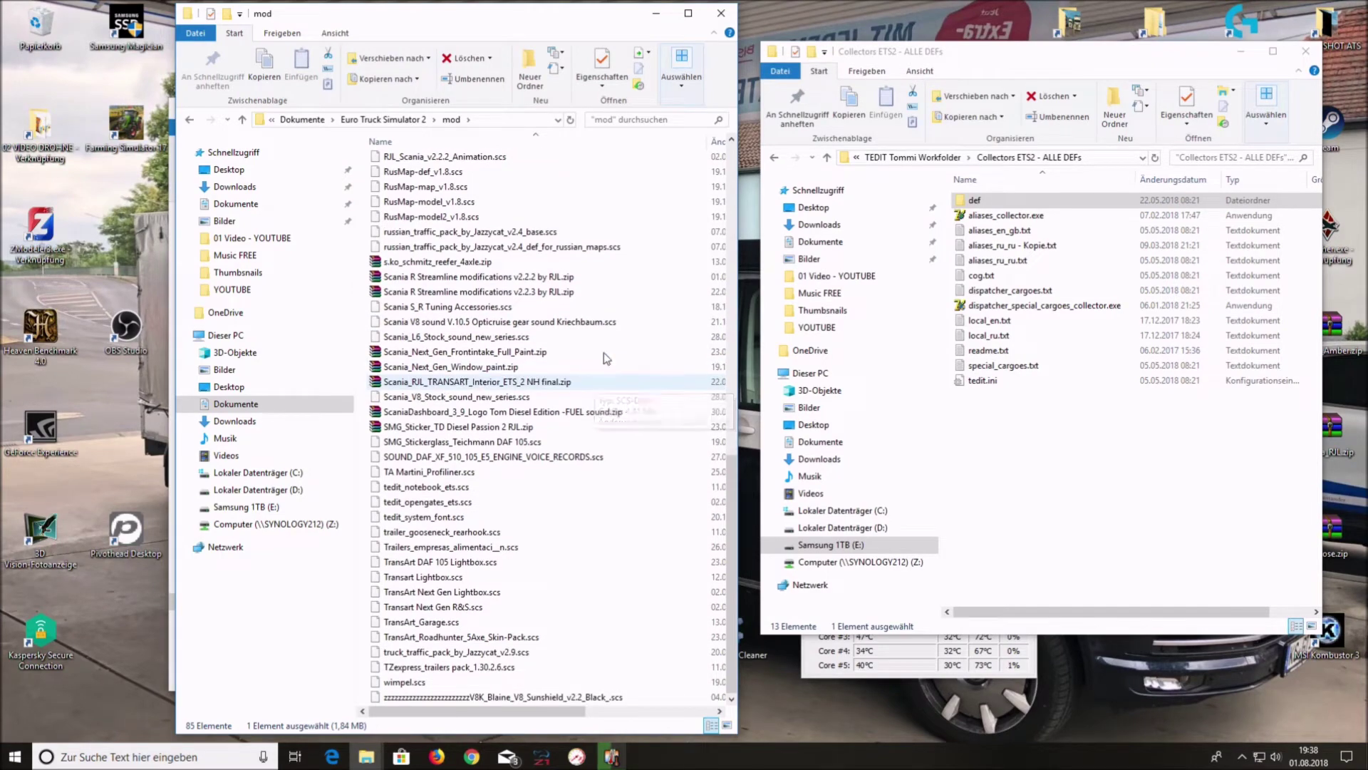
{"action": "scroll", "coordinate": [609, 192], "scroll_direction": "up", "scroll_amount": 1}
{"action": "scroll", "coordinate": [609, 192], "scroll_direction": "up", "scroll_amount": 3}
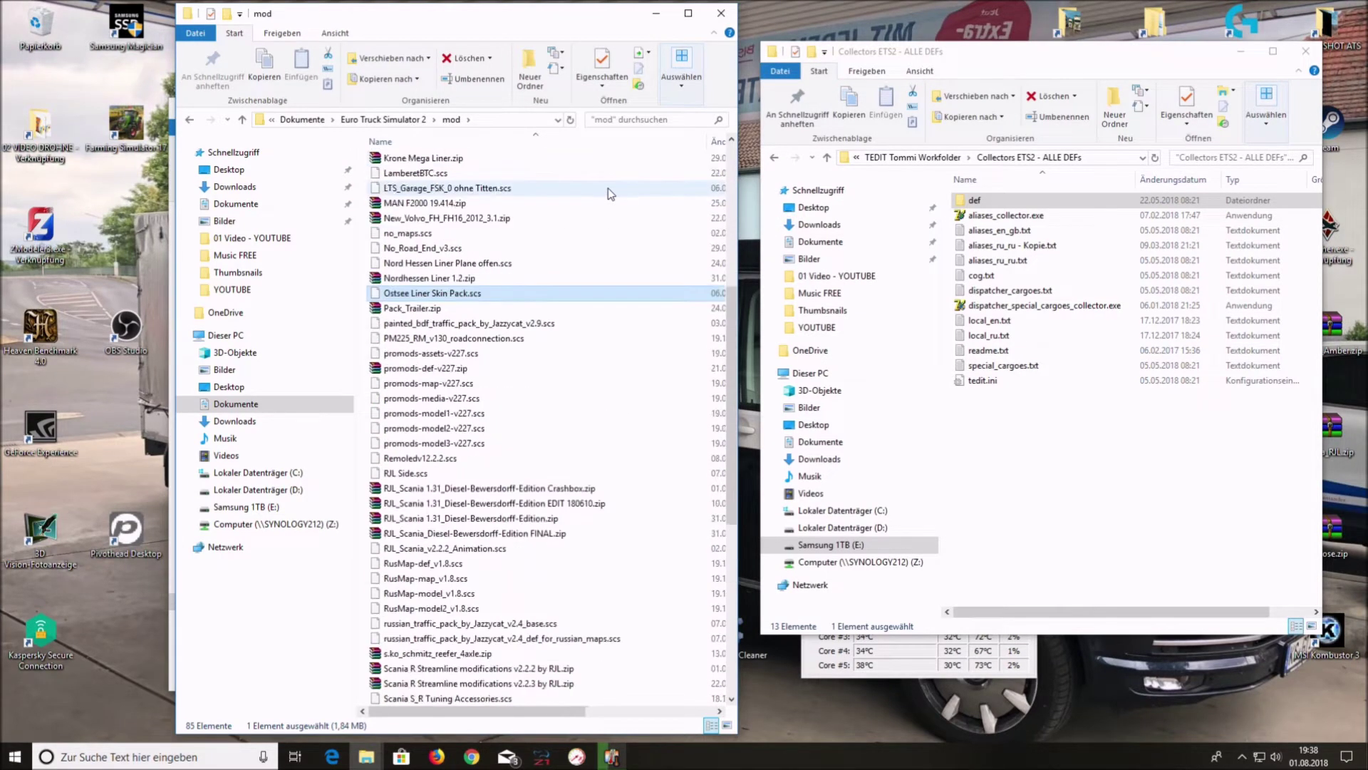
Sort the mod files by modification date, newest first, and look through the sorted list.
{"action": "left_click", "coordinate": [717, 141]}
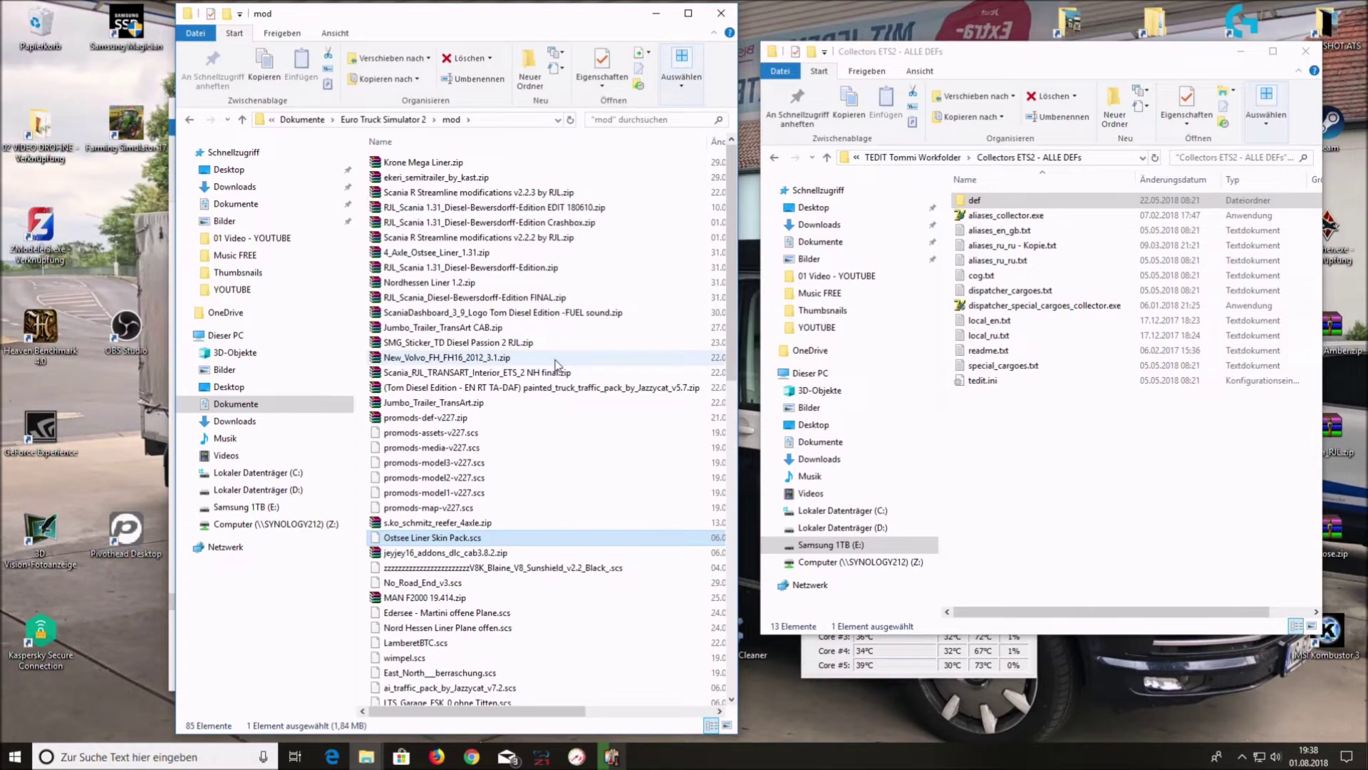
{"action": "scroll", "coordinate": [524, 422], "scroll_direction": "down", "scroll_amount": 14}
{"action": "scroll", "coordinate": [524, 422], "scroll_direction": "down", "scroll_amount": 3}
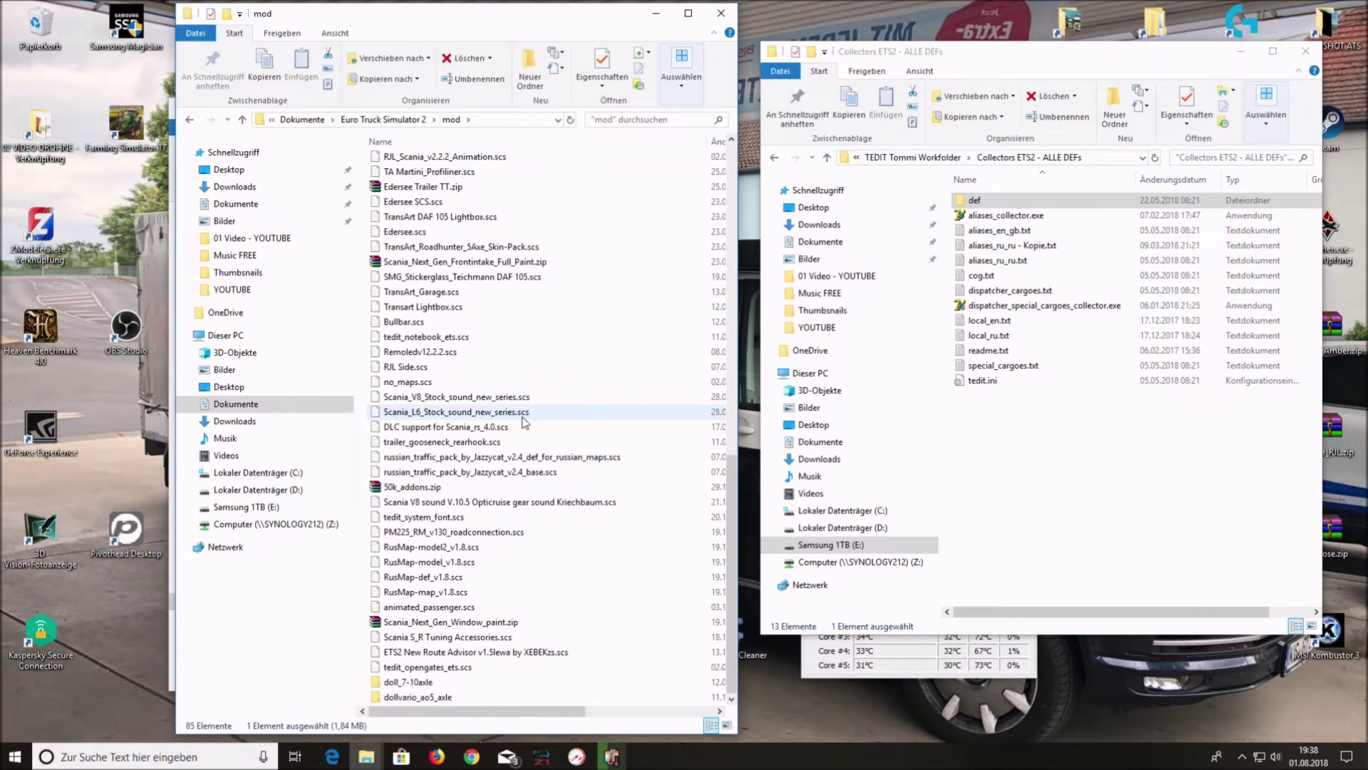
{"action": "scroll", "coordinate": [524, 422], "scroll_direction": "up", "scroll_amount": 17}
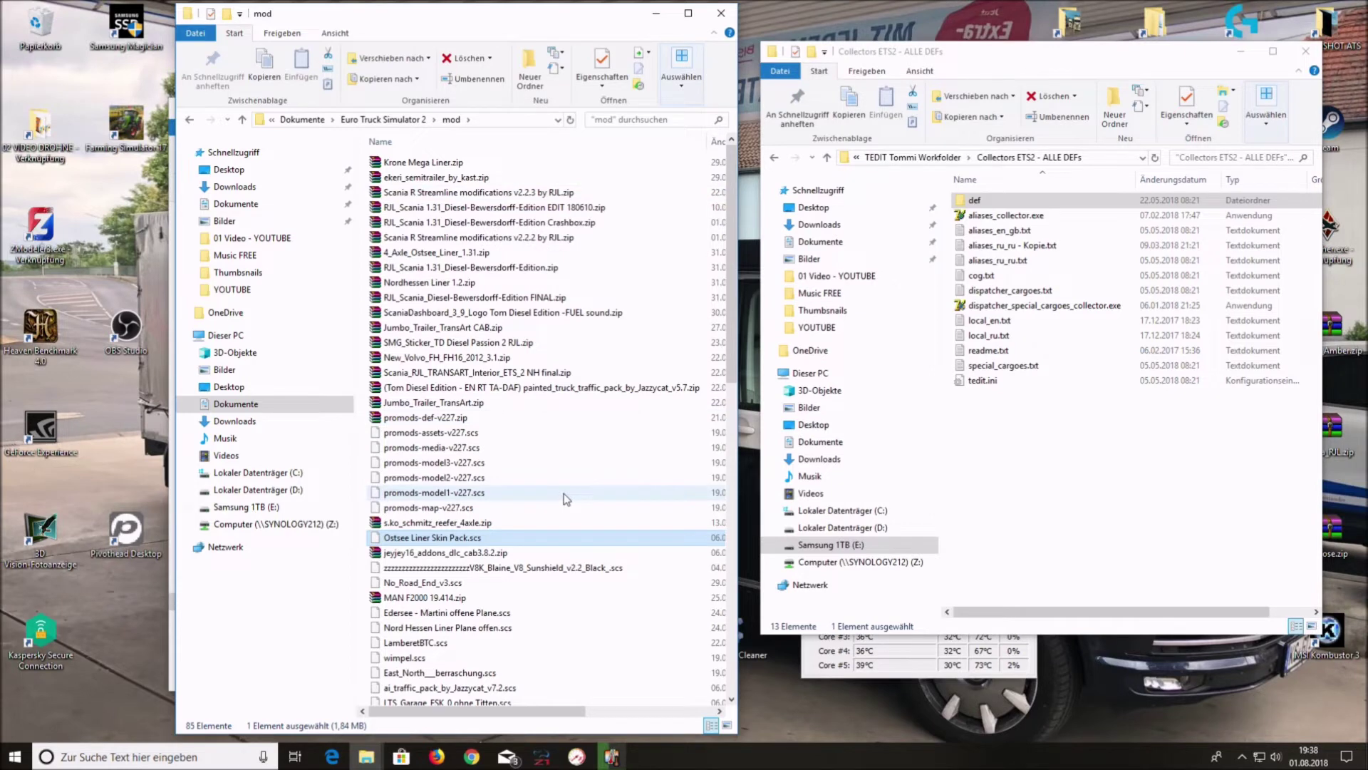
{"action": "scroll", "coordinate": [565, 497], "scroll_direction": "down", "scroll_amount": 3}
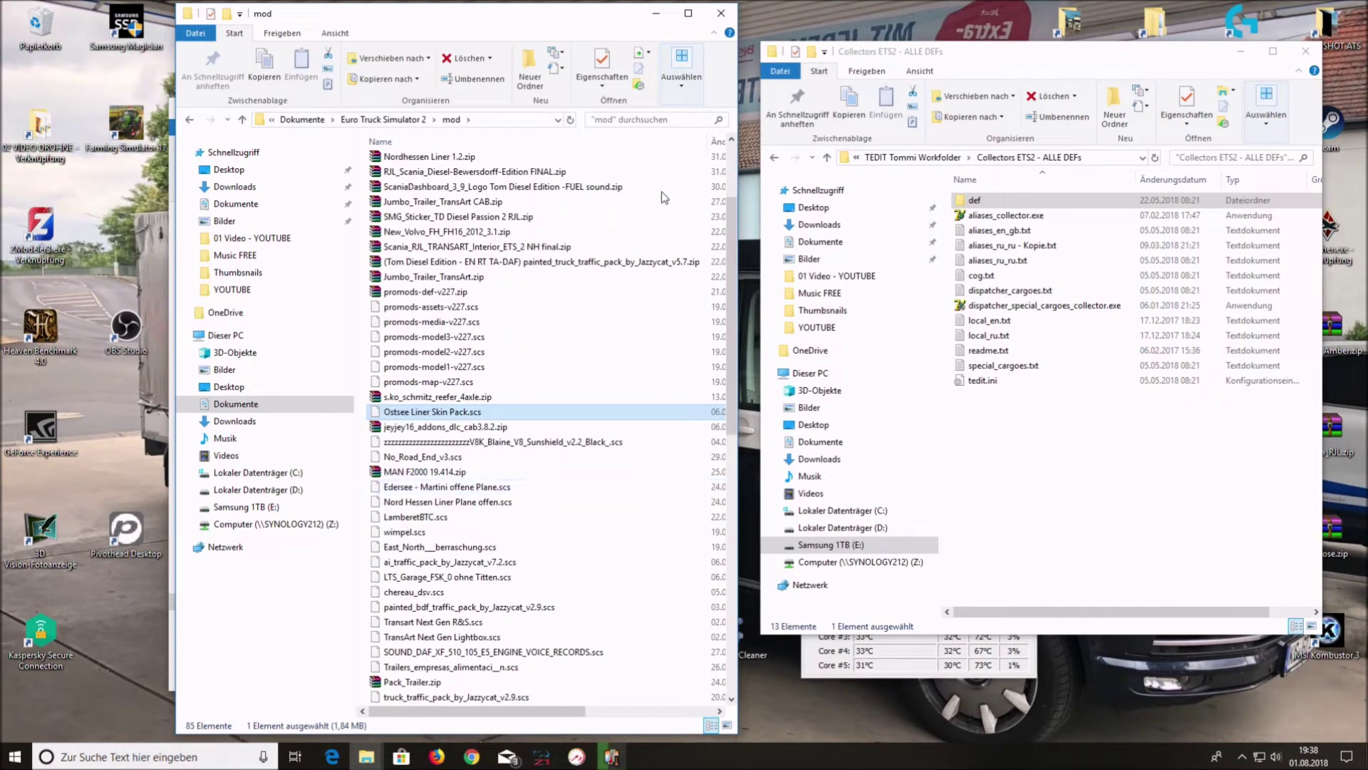
Maximize the mod folder window and delete ekeri_semitrailer_by_kast.zip from it.
{"action": "left_click_drag", "start_coordinate": [606, 14], "coordinate": [579, 15]}
{"action": "double_click", "coordinate": [579, 15]}
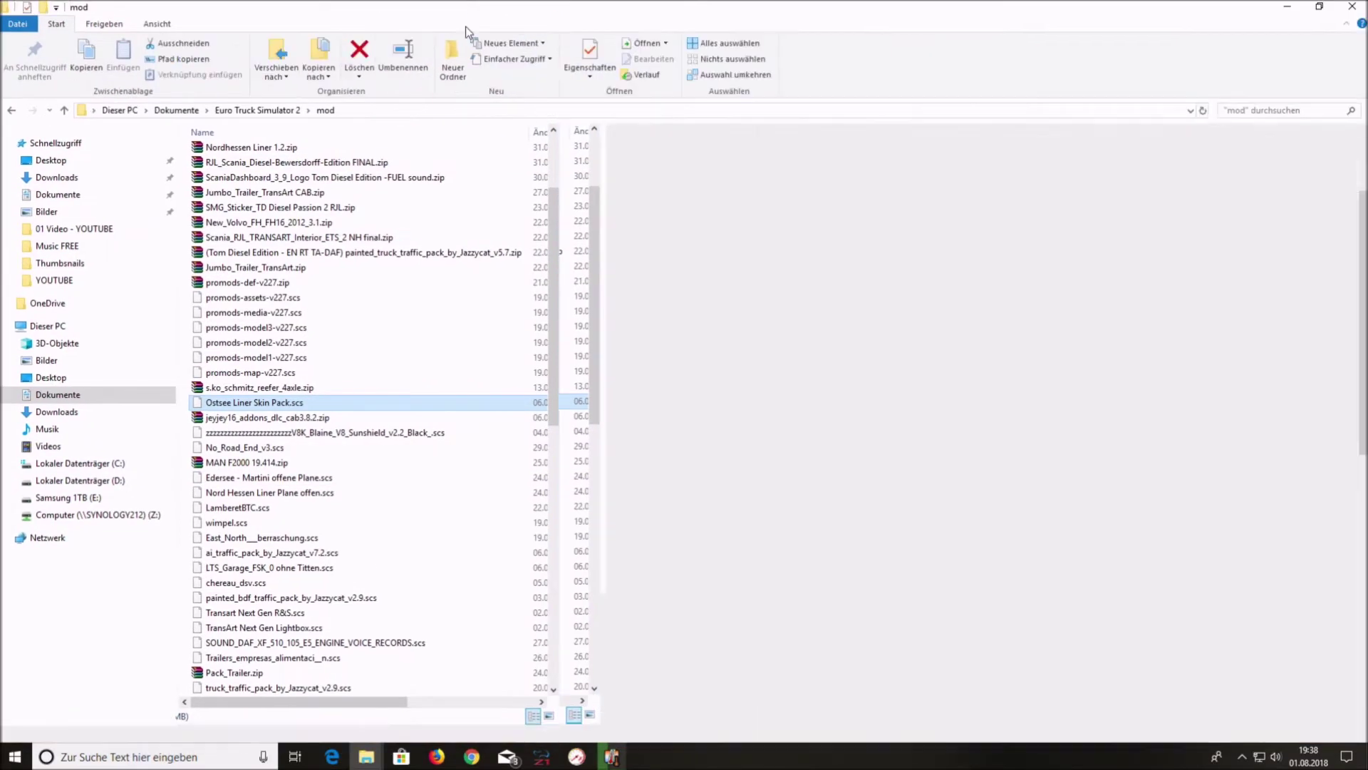
{"action": "scroll", "coordinate": [531, 365], "scroll_direction": "up", "scroll_amount": 3}
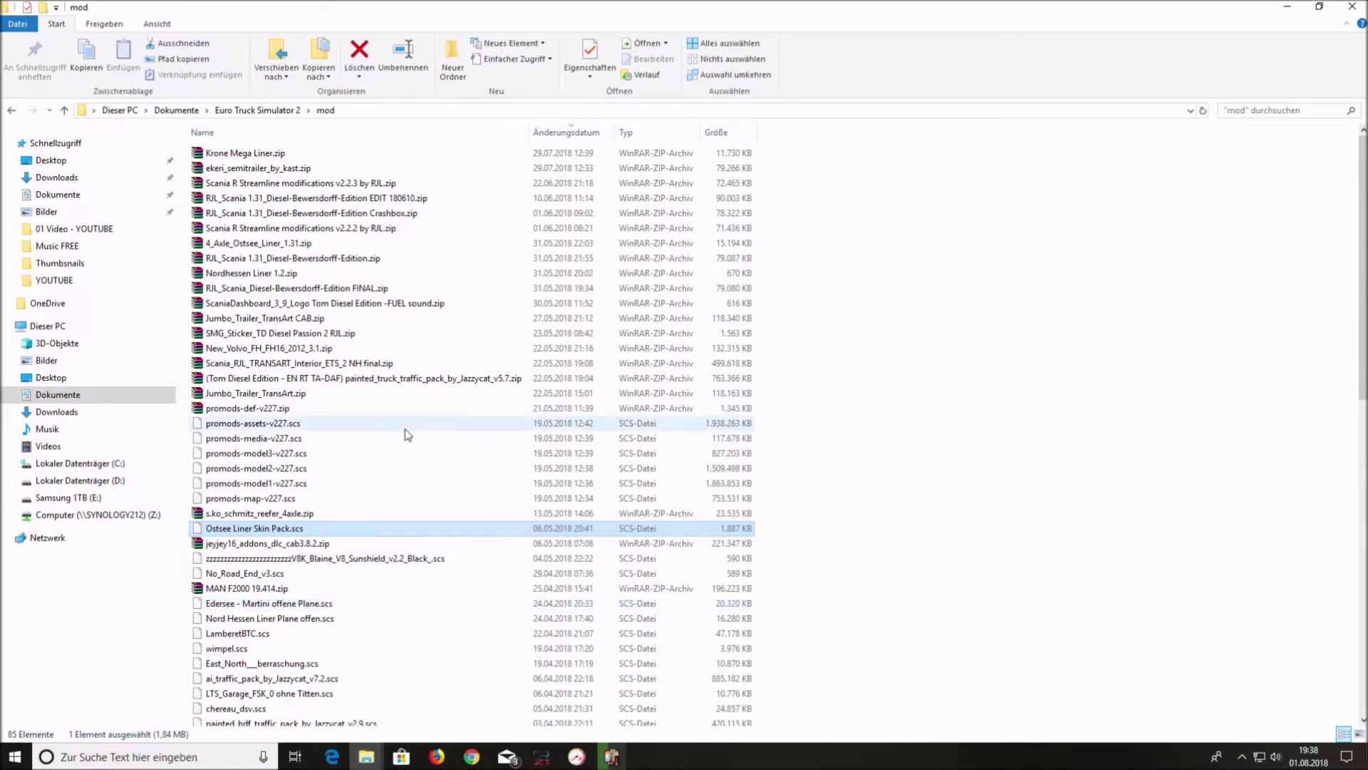
{"action": "right_click", "coordinate": [302, 176]}
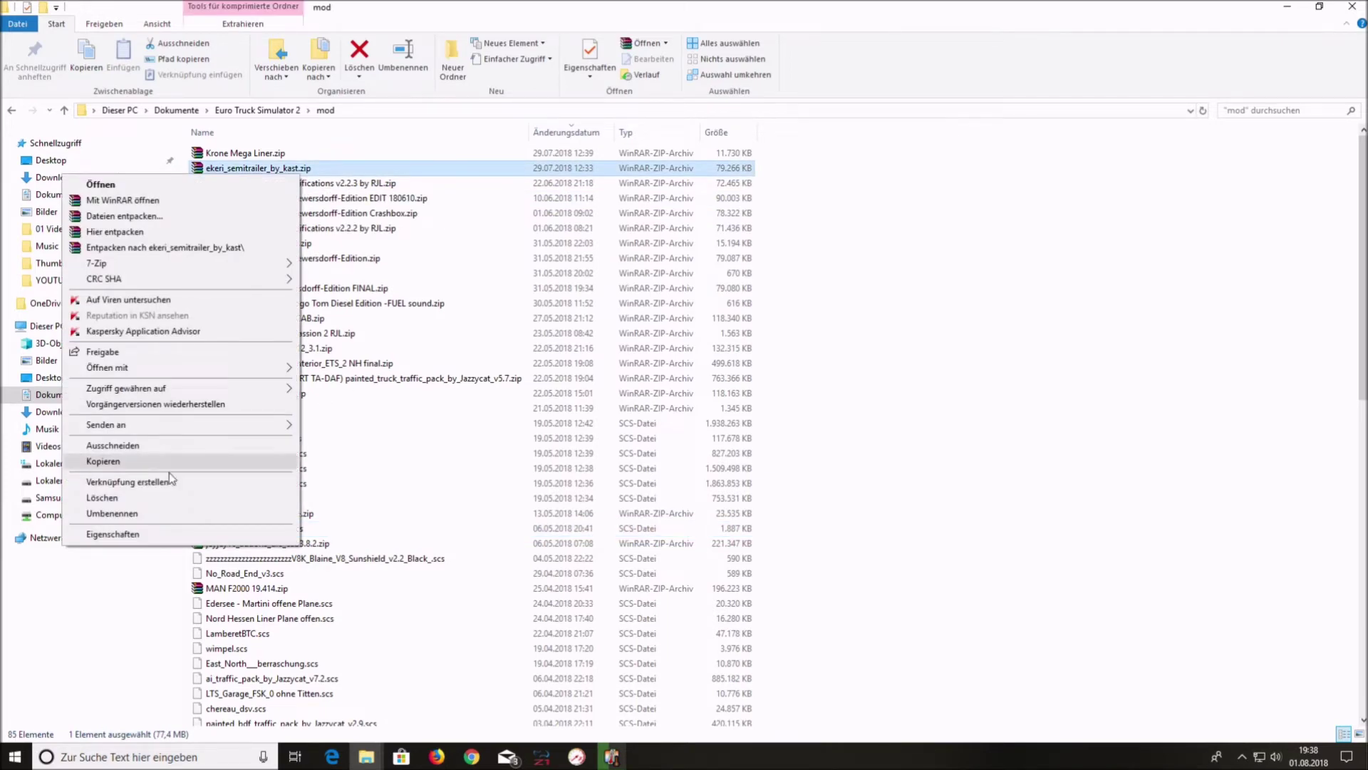
{"action": "left_click", "coordinate": [111, 499]}
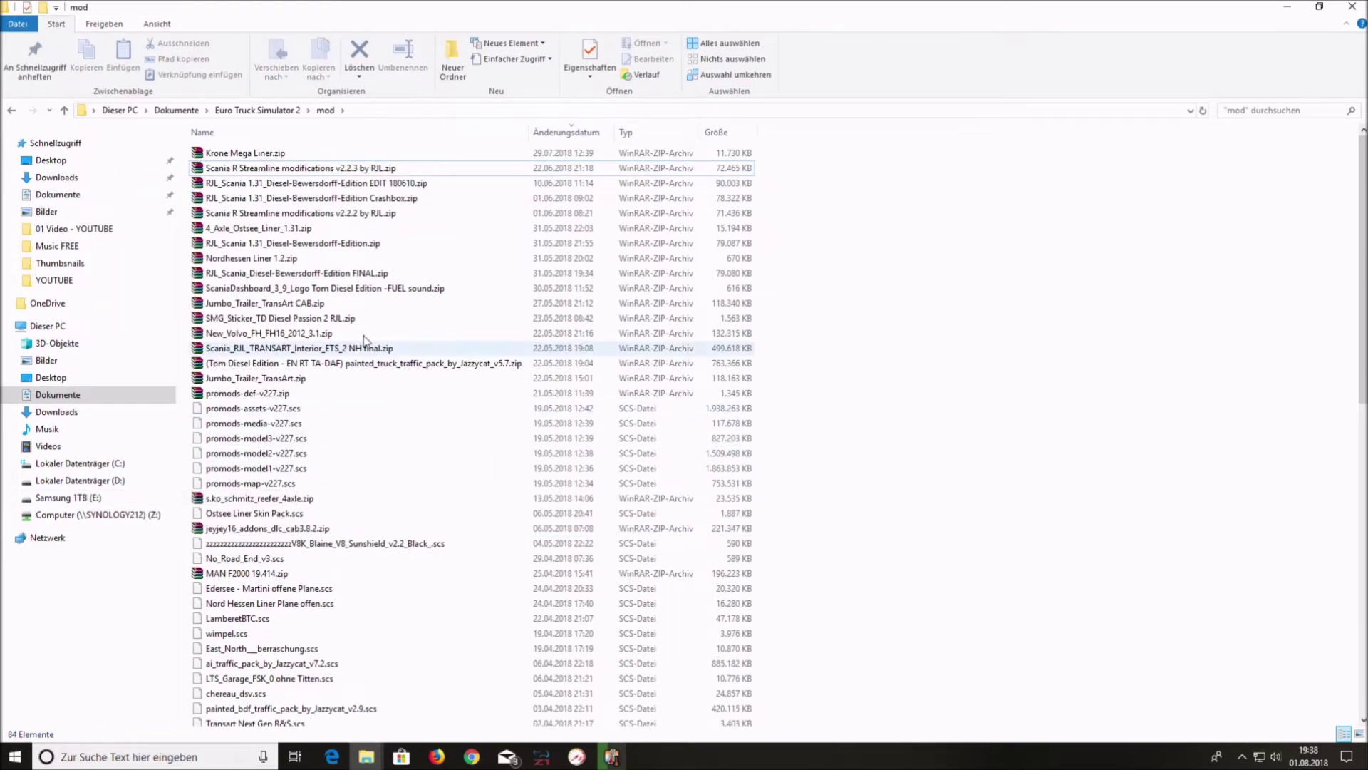
Open 4_Axle_Ostsee_Liner_1.31.zip in WinRAR, restore the folder window's size, and dismiss the purchase offer.
{"action": "left_click", "coordinate": [278, 239]}
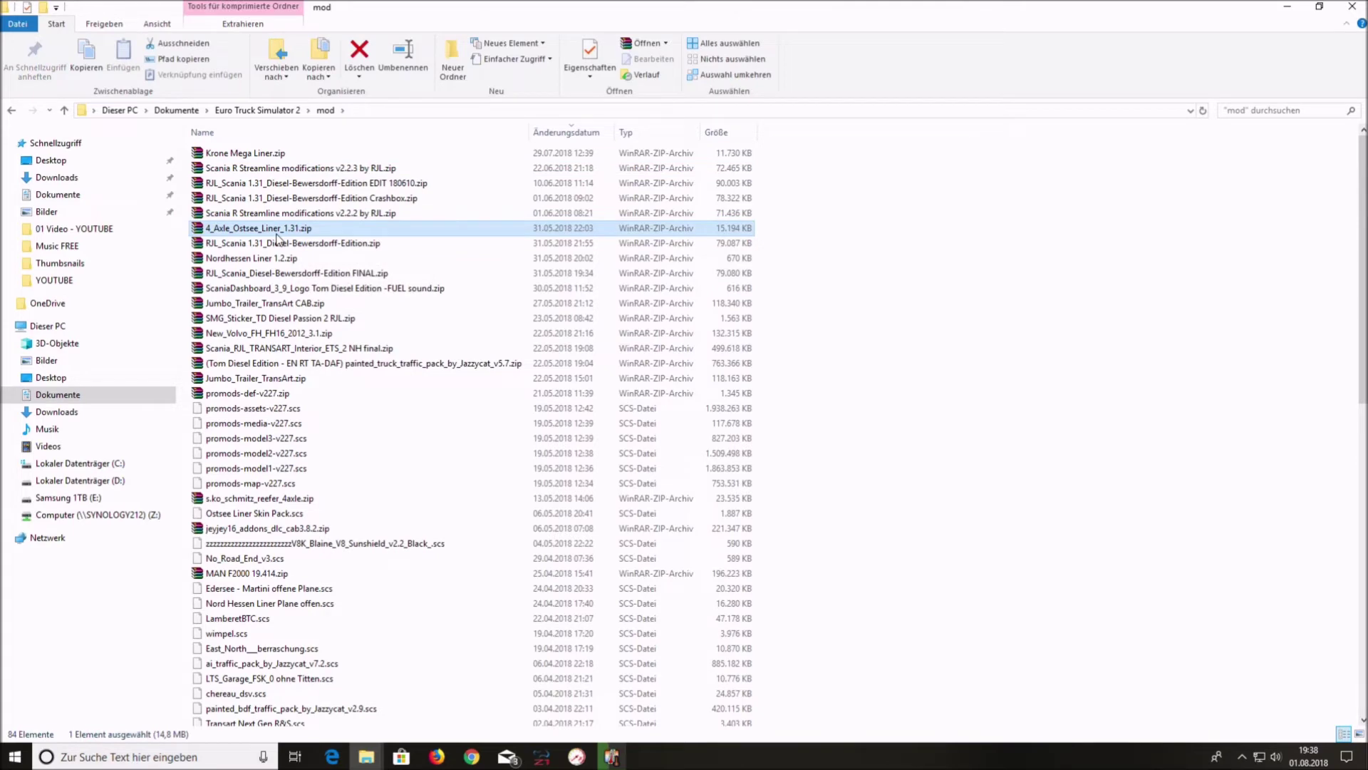
{"action": "double_click", "coordinate": [282, 229]}
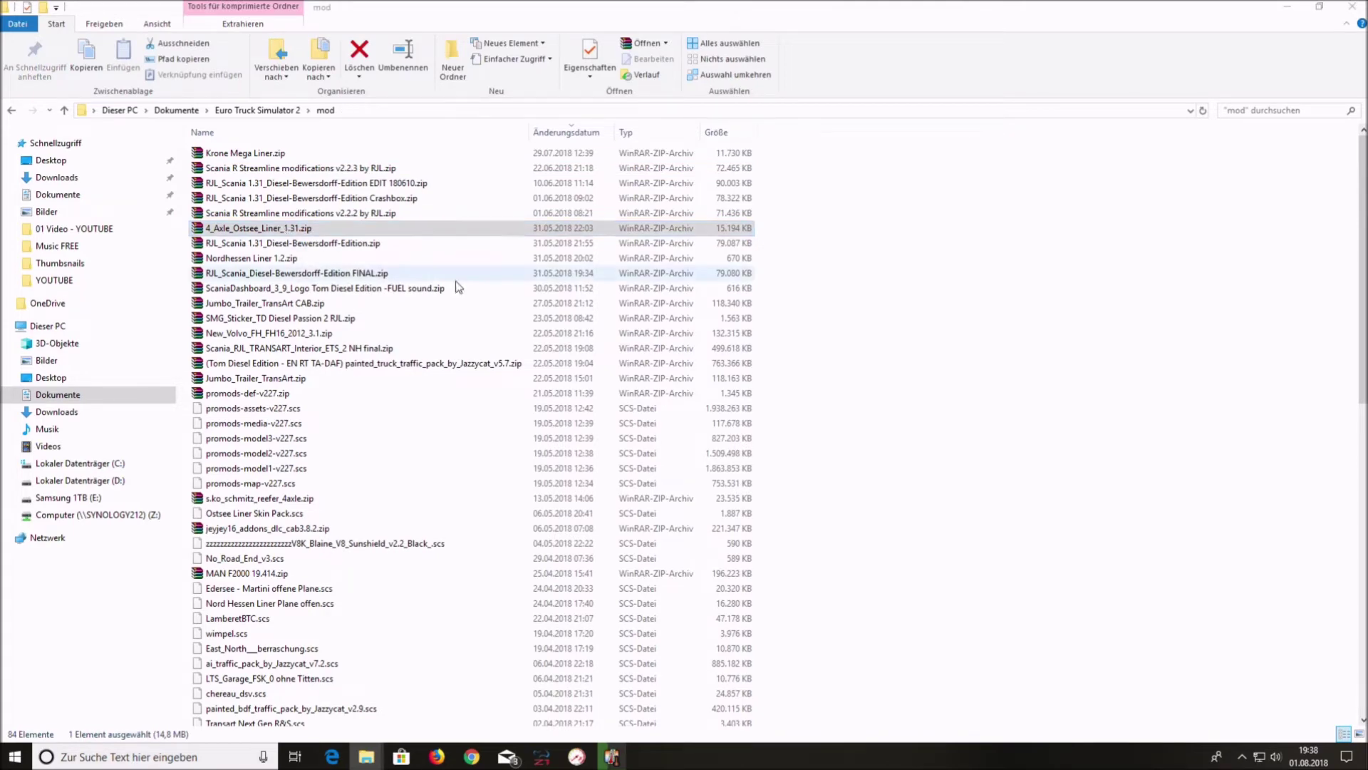
{"action": "left_click", "coordinate": [1320, 6]}
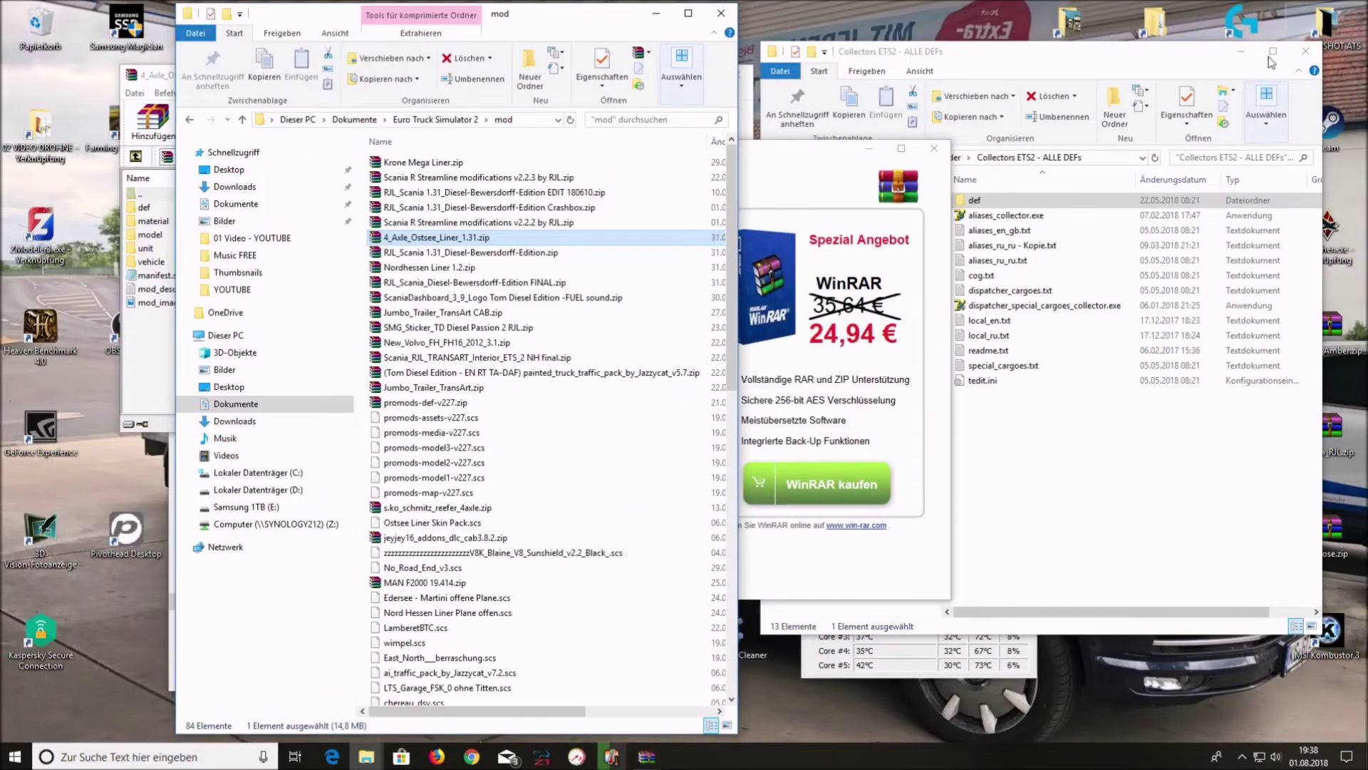
{"action": "left_click", "coordinate": [932, 157]}
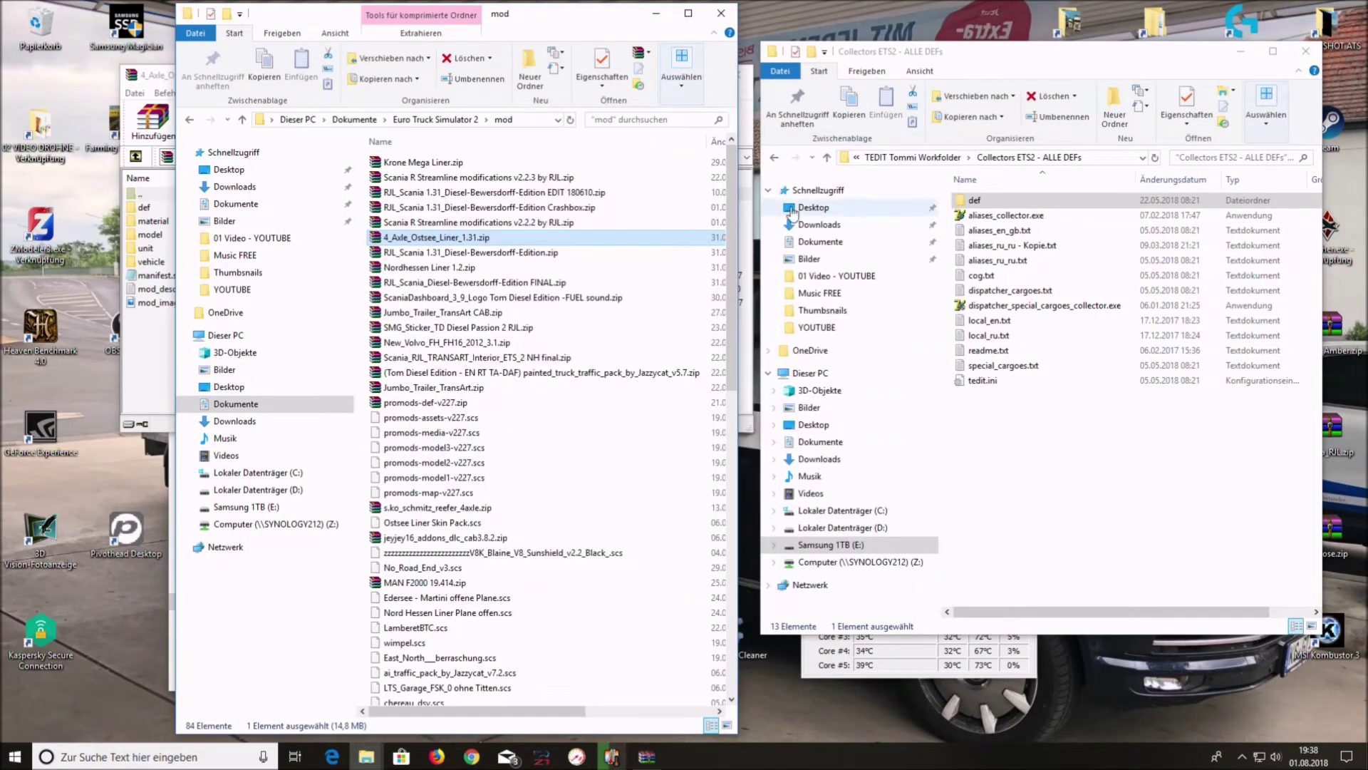
{"action": "left_click", "coordinate": [751, 224]}
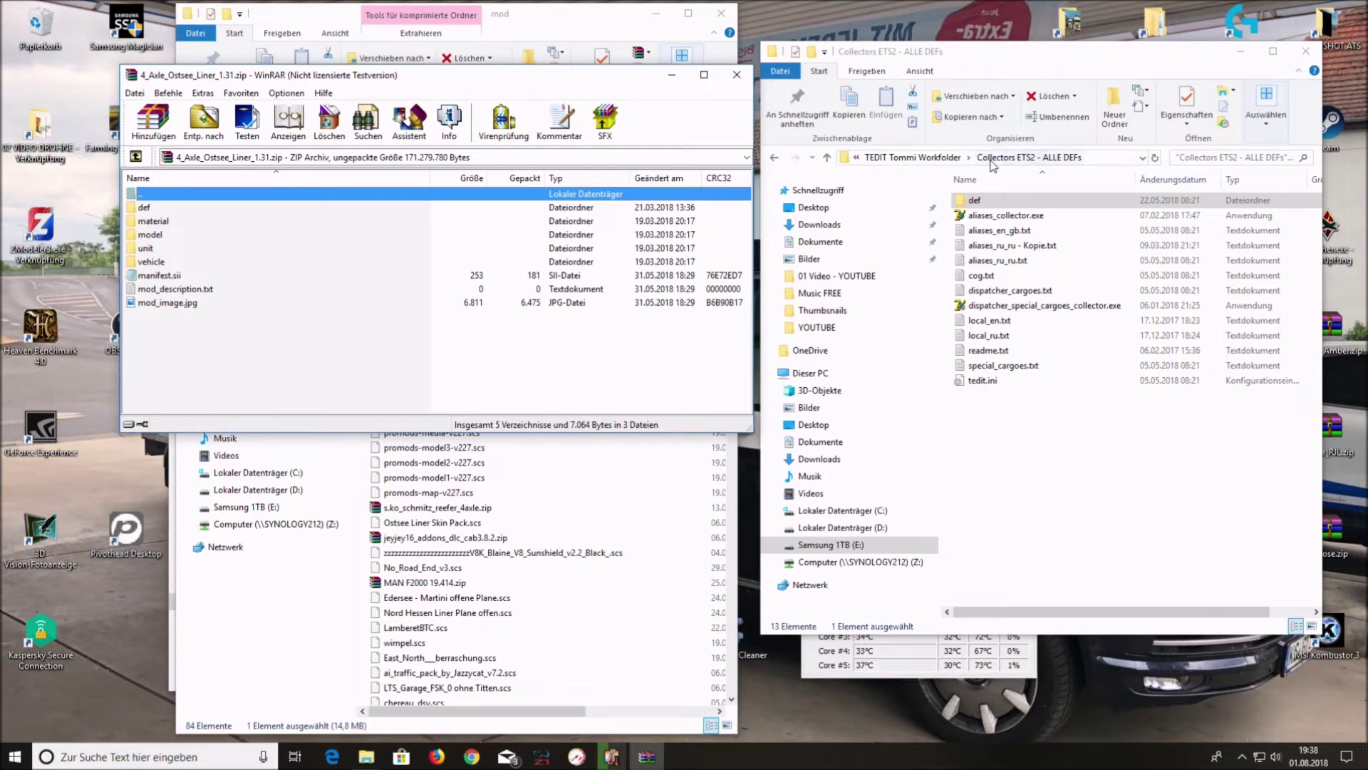
Copy the archive's def folder into Collectors ETS2 - ALLE DEFs in TEDIT Tommi Workfolder, replacing files that already exist there.
{"action": "left_click", "coordinate": [936, 158]}
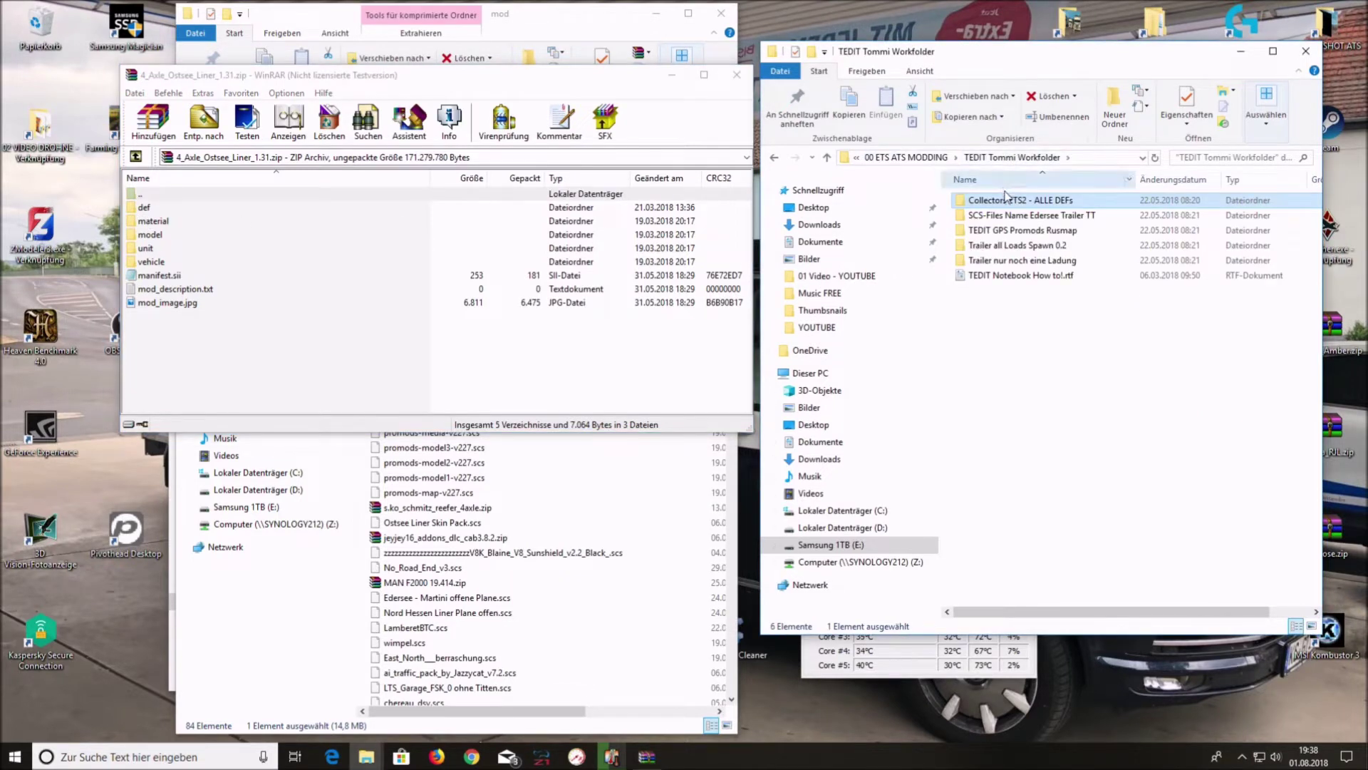
{"action": "left_click_drag", "start_coordinate": [145, 207], "coordinate": [1020, 202]}
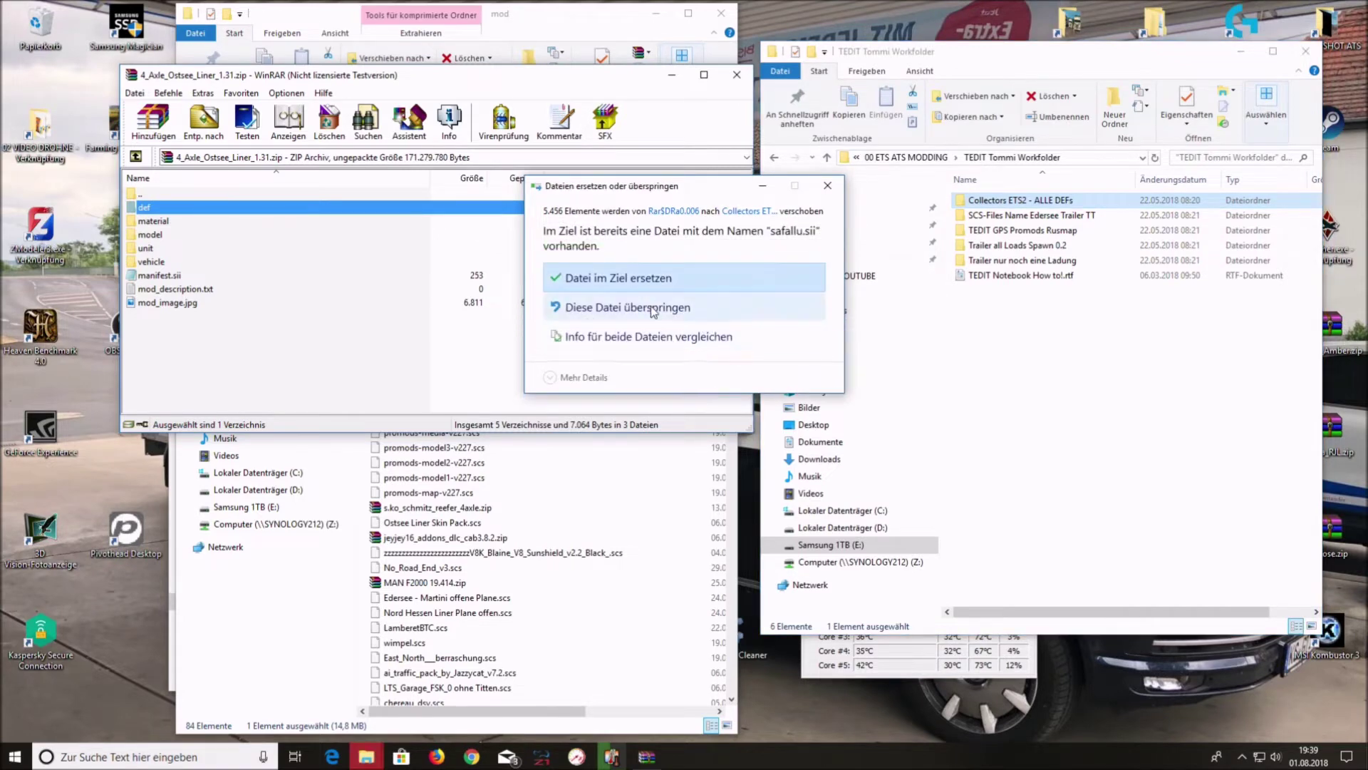
{"action": "left_click", "coordinate": [647, 285]}
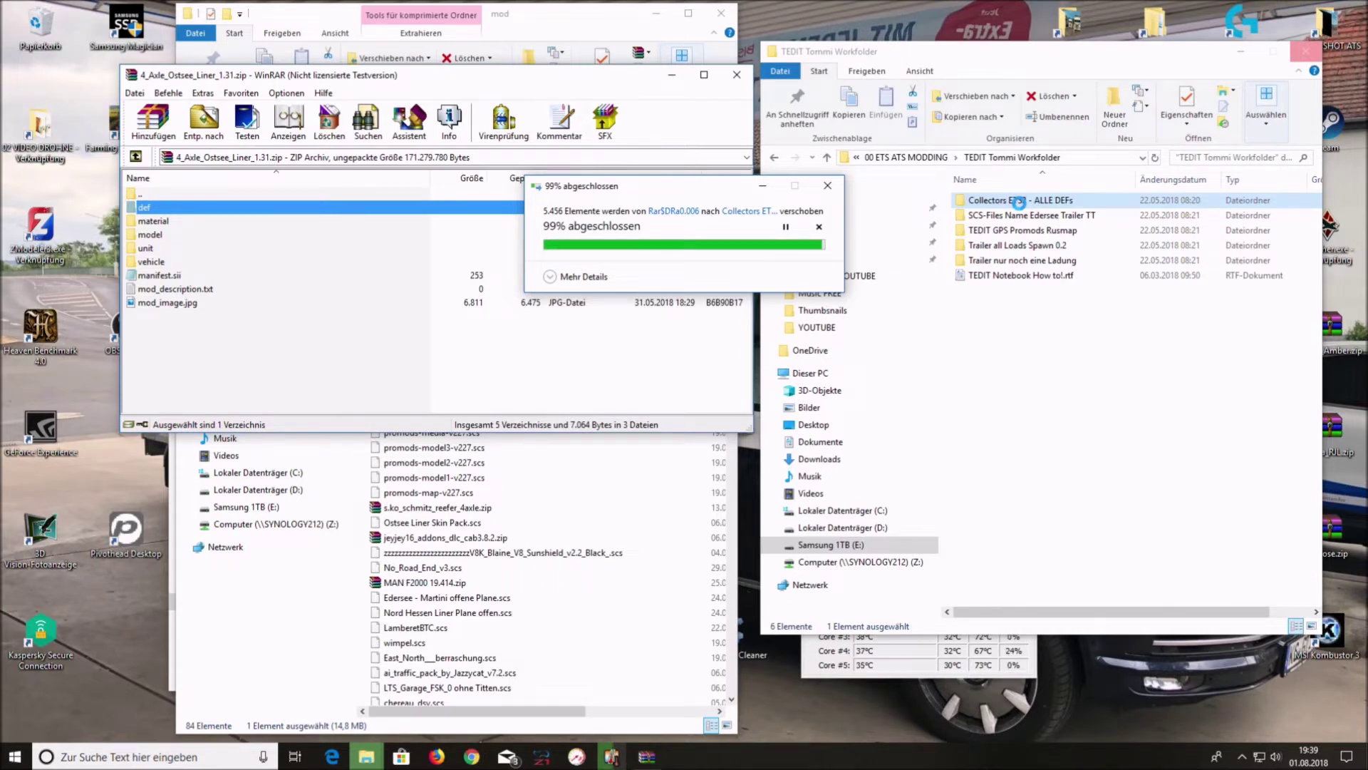
{"action": "key", "text": "alt+Tab"}
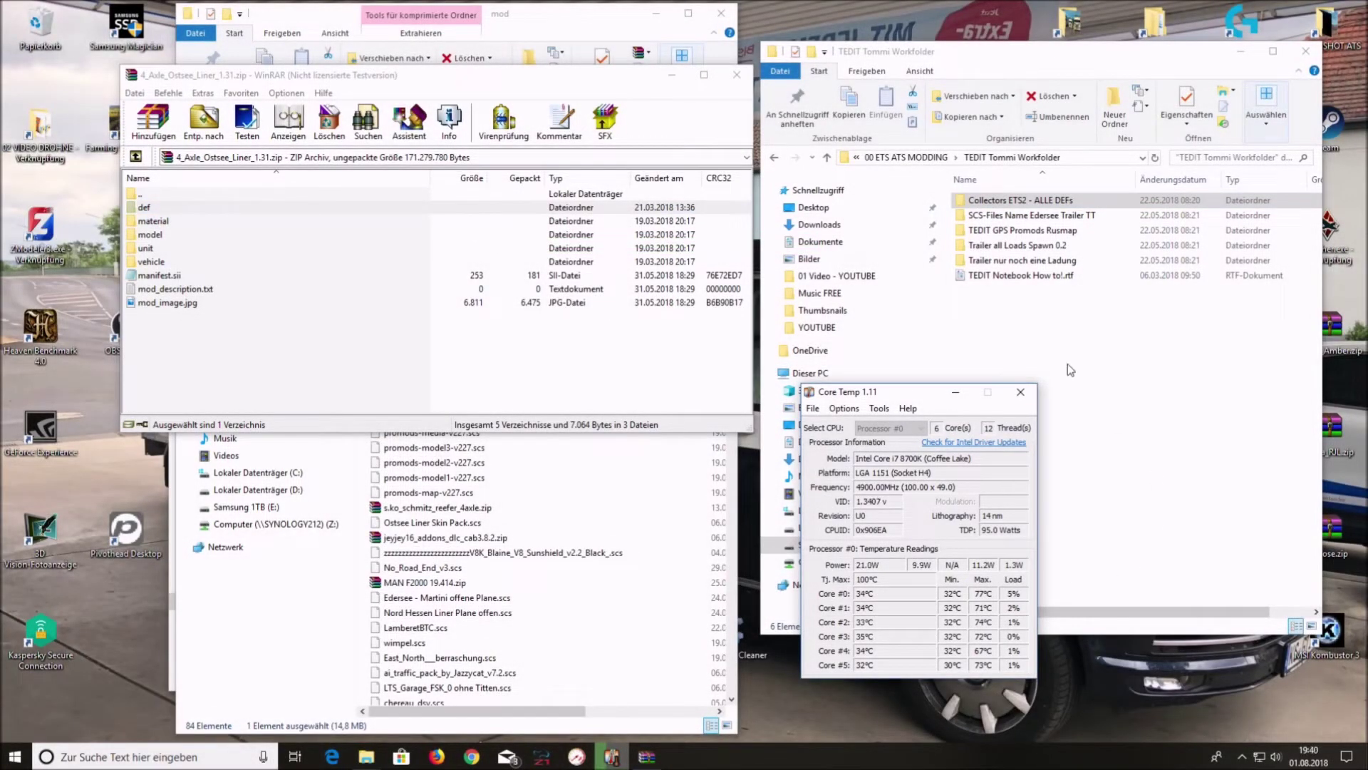
Check the contents of the def folder in Collectors ETS2 - ALLE DEFs, return to its parent folder, and close the archive.
{"action": "double_click", "coordinate": [1012, 201]}
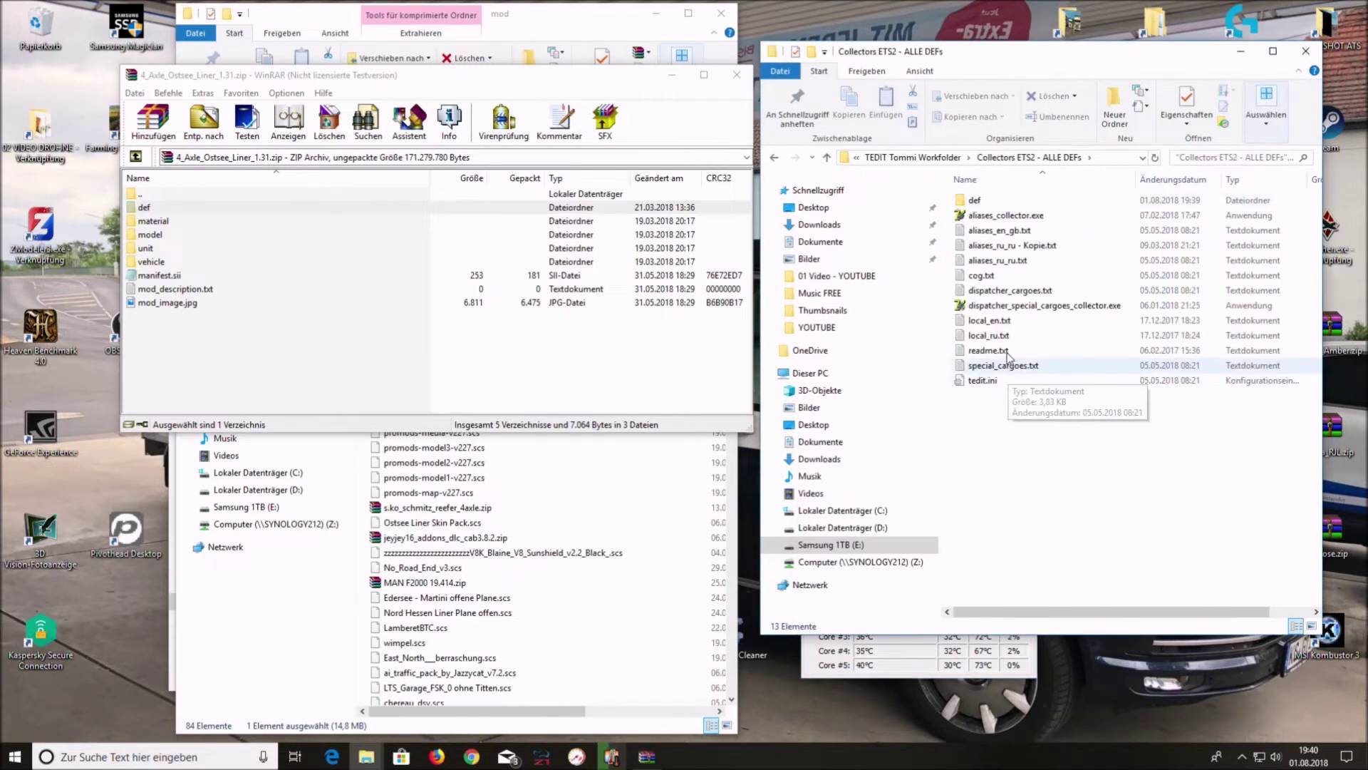
{"action": "double_click", "coordinate": [1012, 200]}
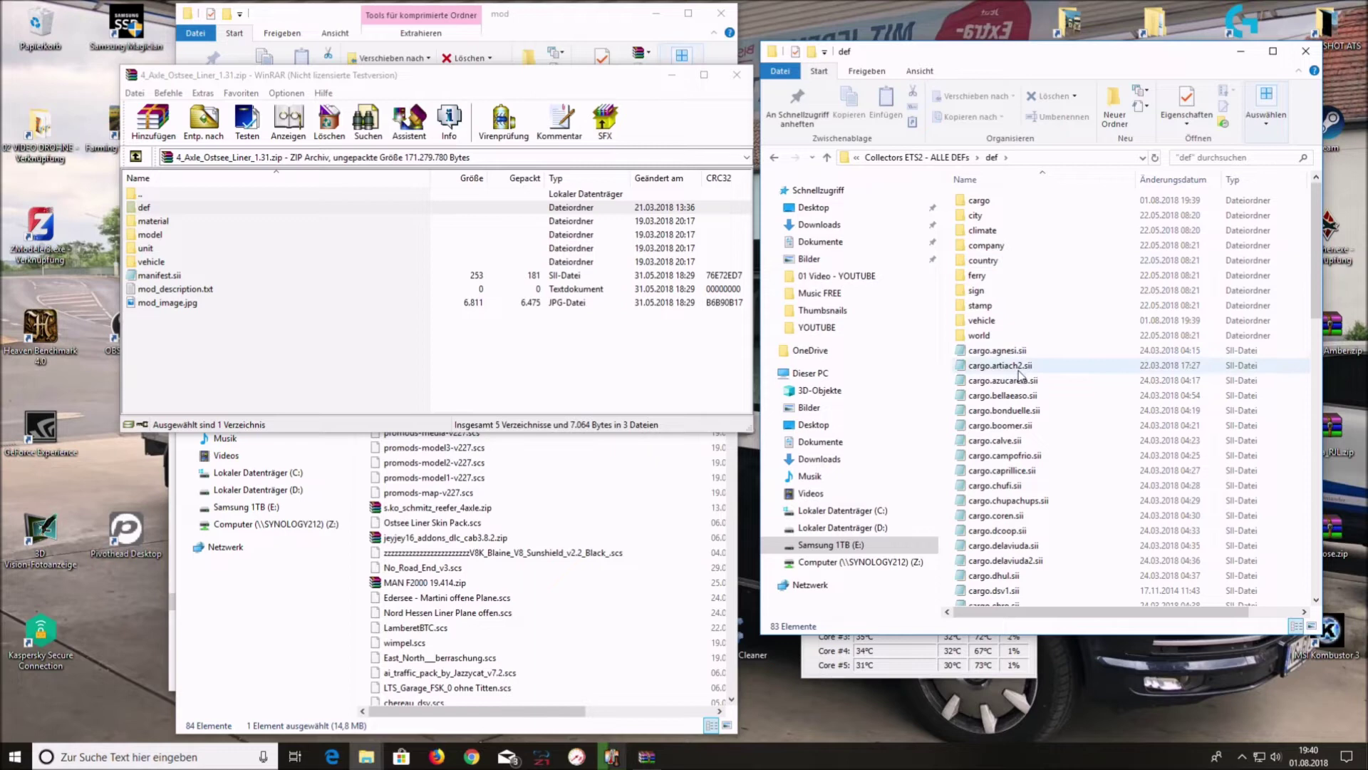
{"action": "left_click", "coordinate": [951, 157]}
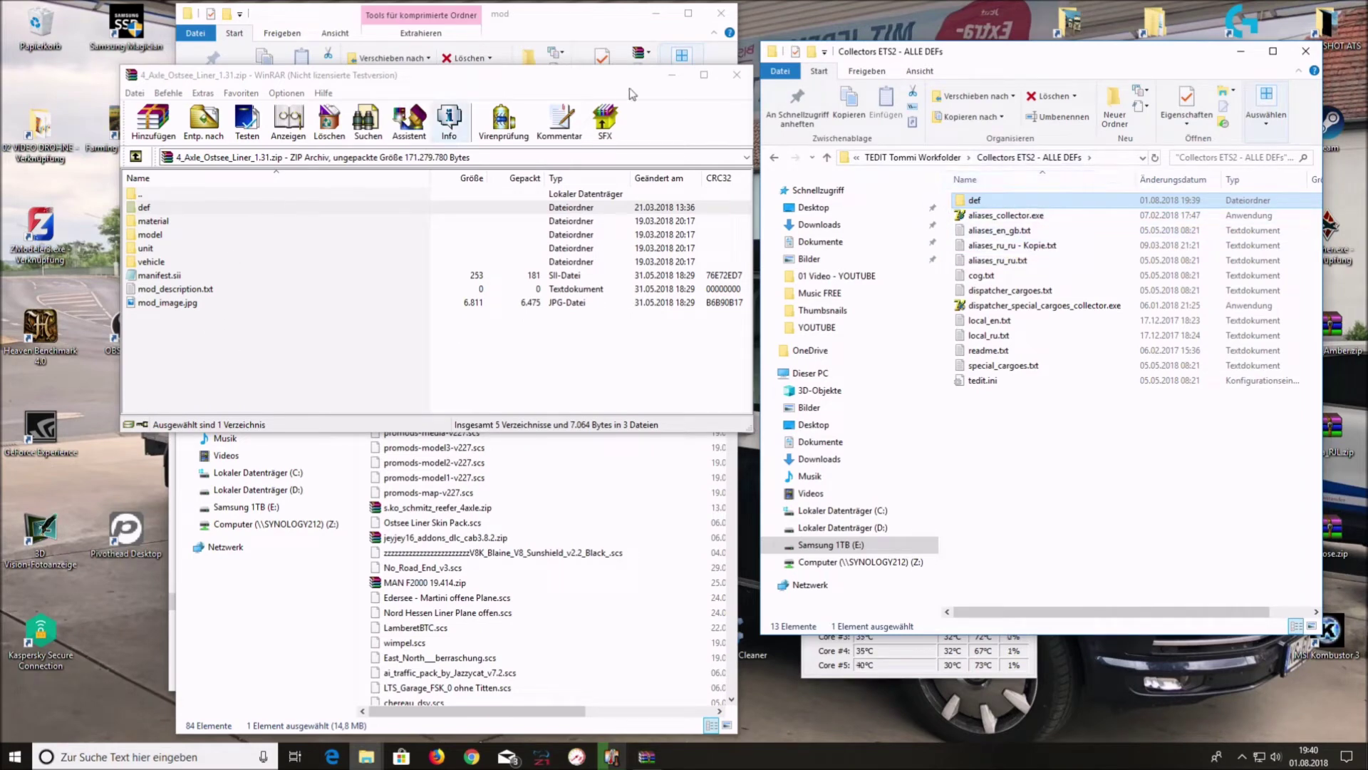
{"action": "left_click", "coordinate": [737, 74]}
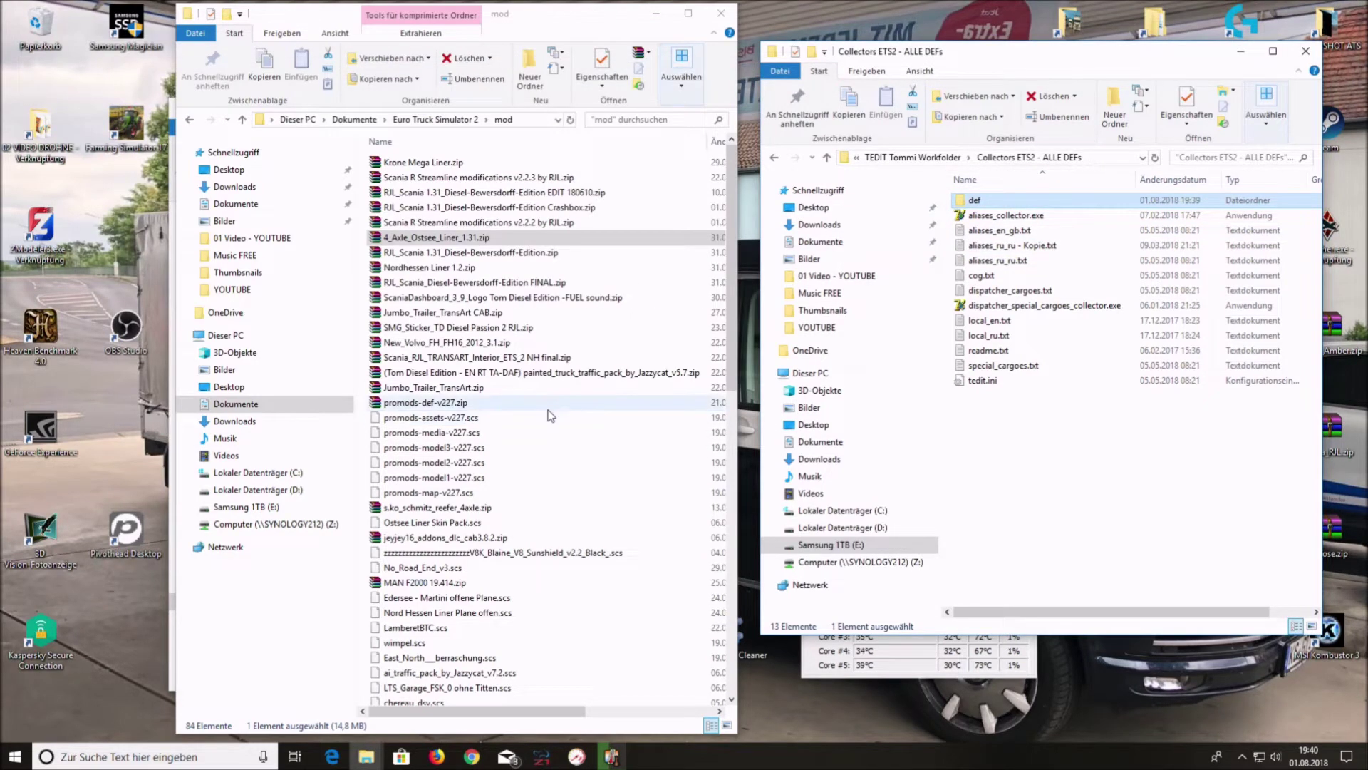
Rename 4_Axle_Ostsee_Liner_1.31.zip in the mod folder to 4_Axle_Ostsee_Liner_1.31.scs, accepting the file extension change.
{"action": "scroll", "coordinate": [548, 406], "scroll_direction": "down", "scroll_amount": 3}
{"action": "left_click", "coordinate": [437, 277]}
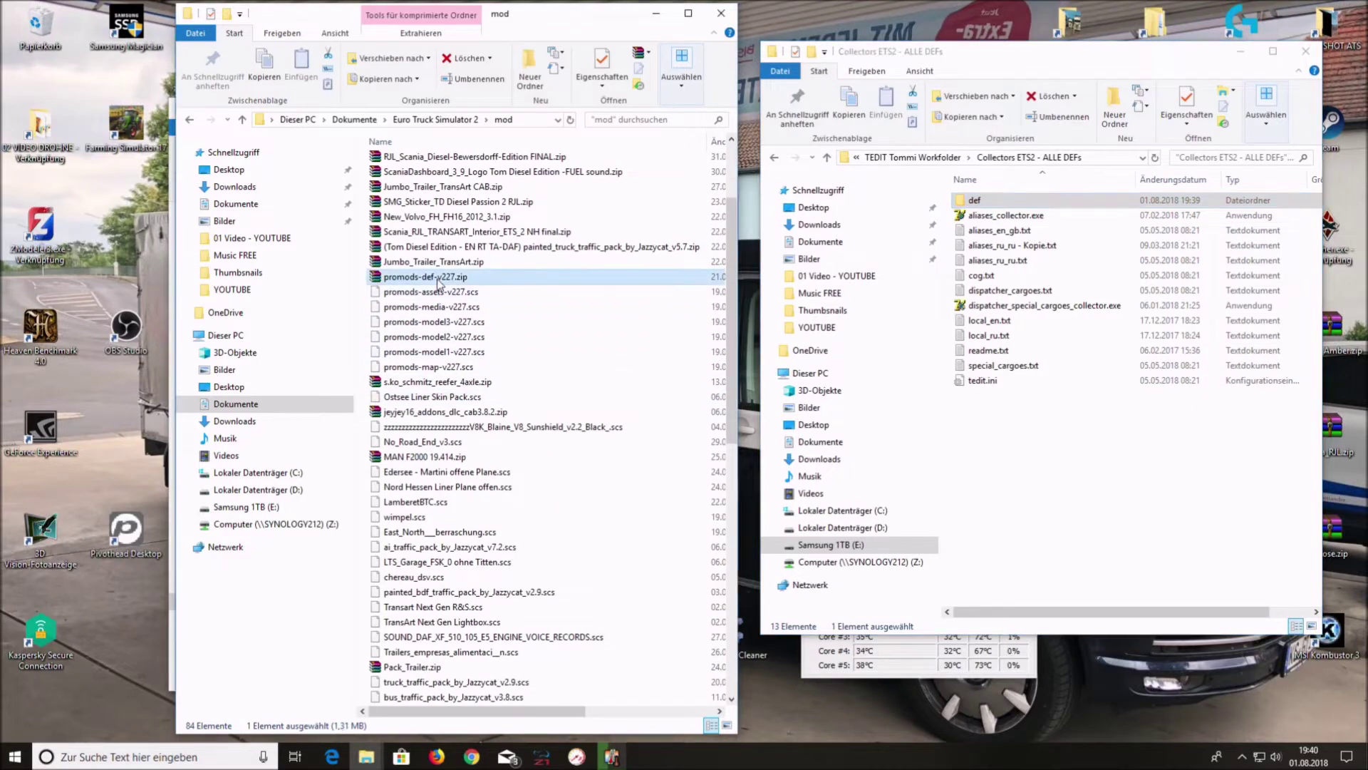
{"action": "scroll", "coordinate": [456, 270], "scroll_direction": "up", "scroll_amount": 3}
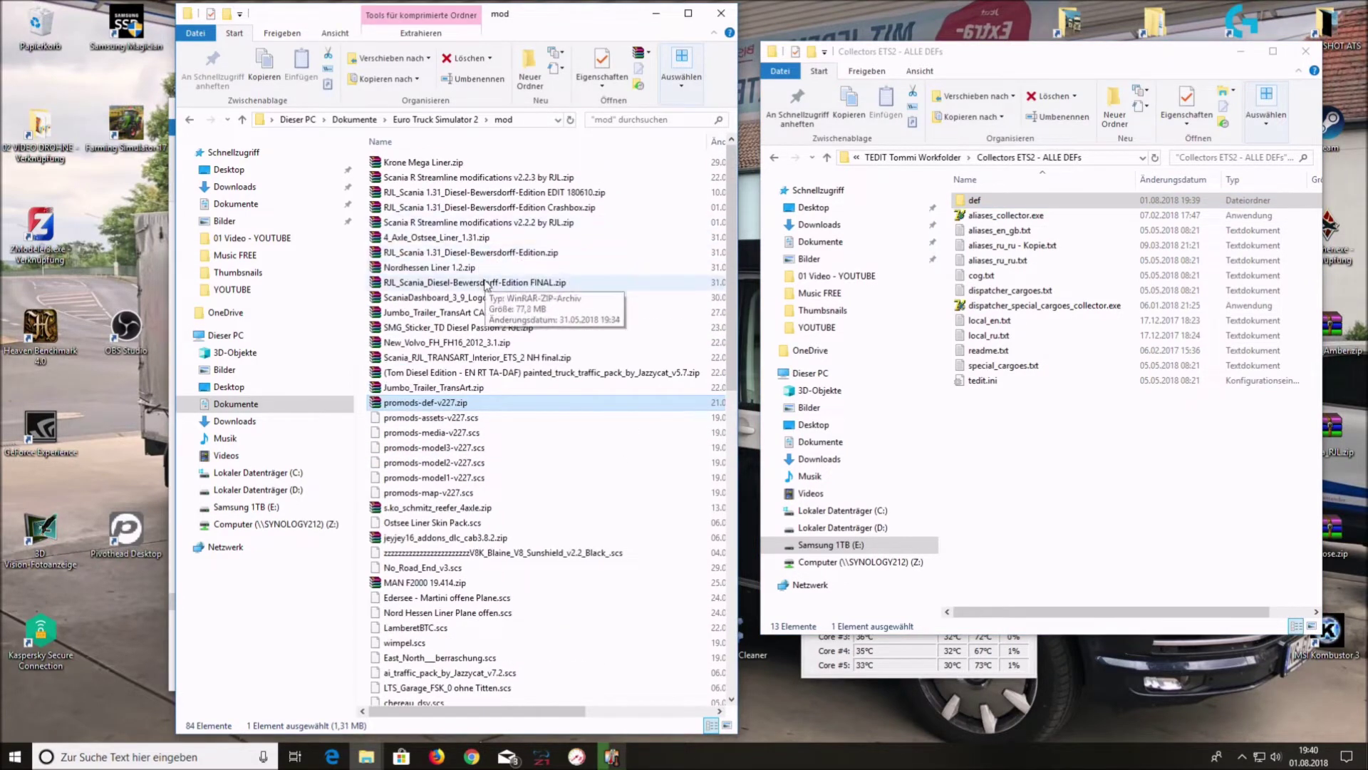
{"action": "left_click", "coordinate": [482, 240]}
{"action": "left_click", "coordinate": [482, 241]}
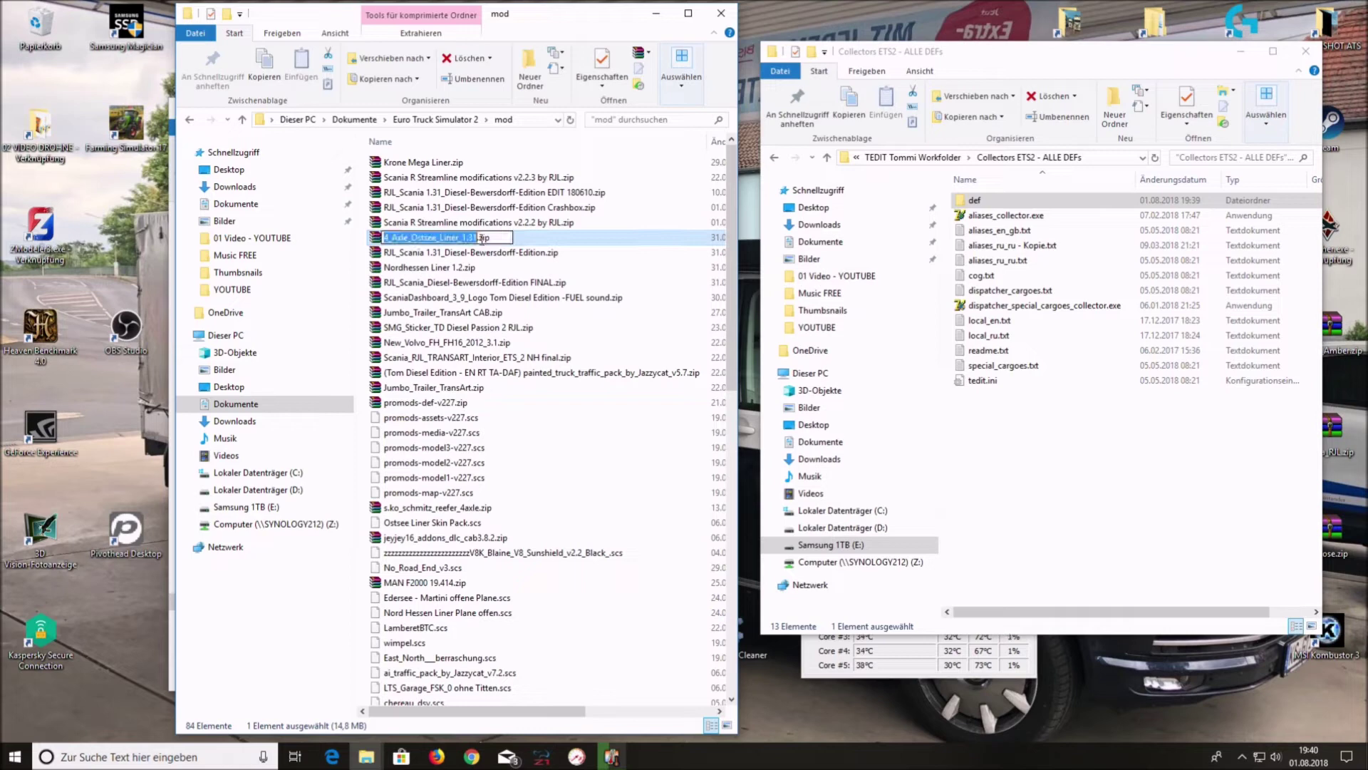
{"action": "double_click", "coordinate": [484, 238]}
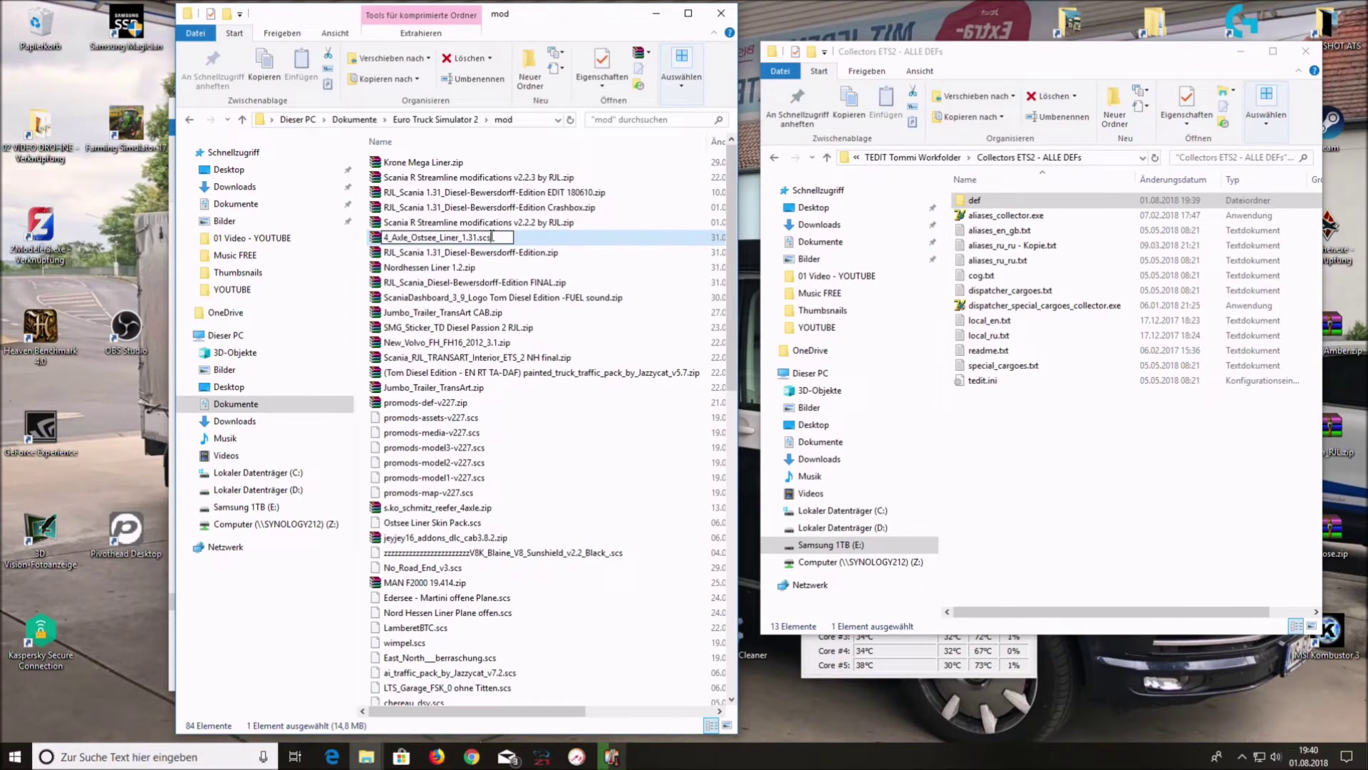
{"action": "key", "text": "Return"}
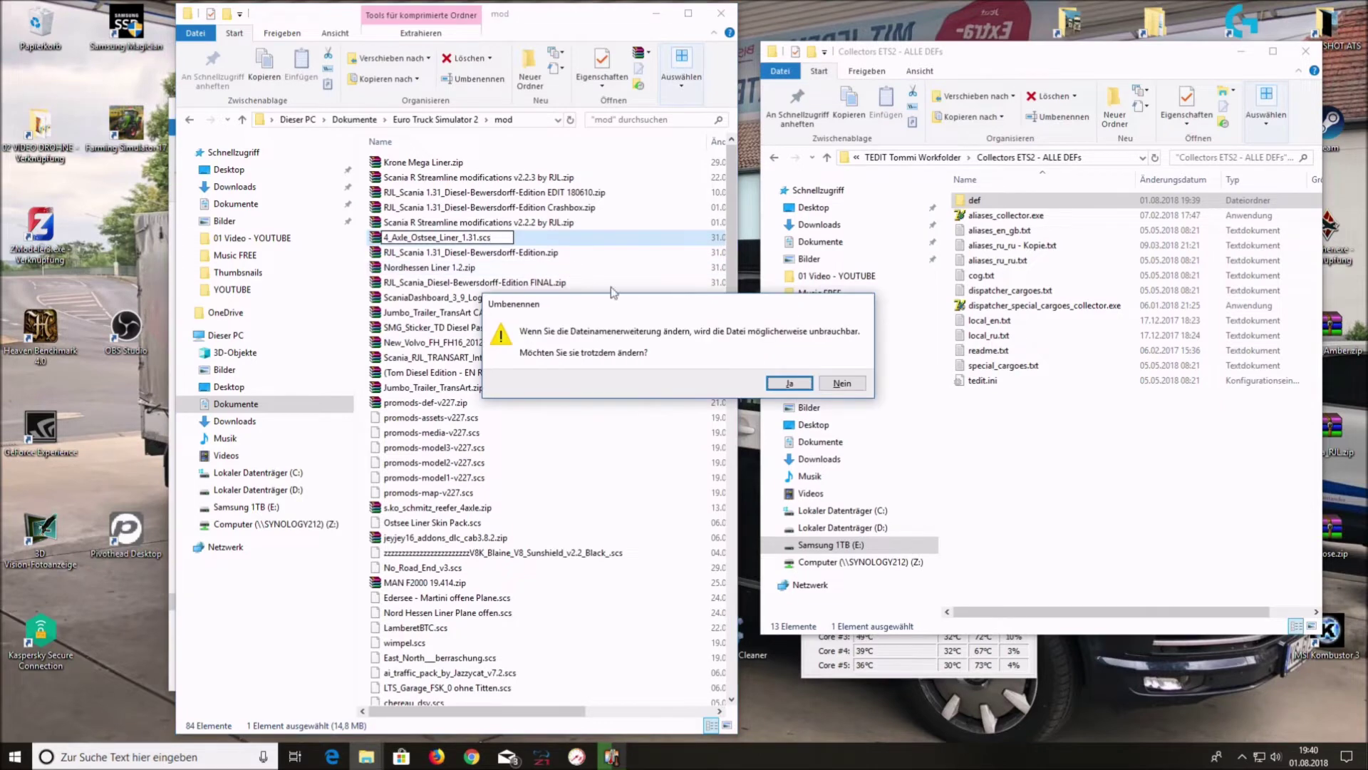
{"action": "left_click", "coordinate": [788, 386]}
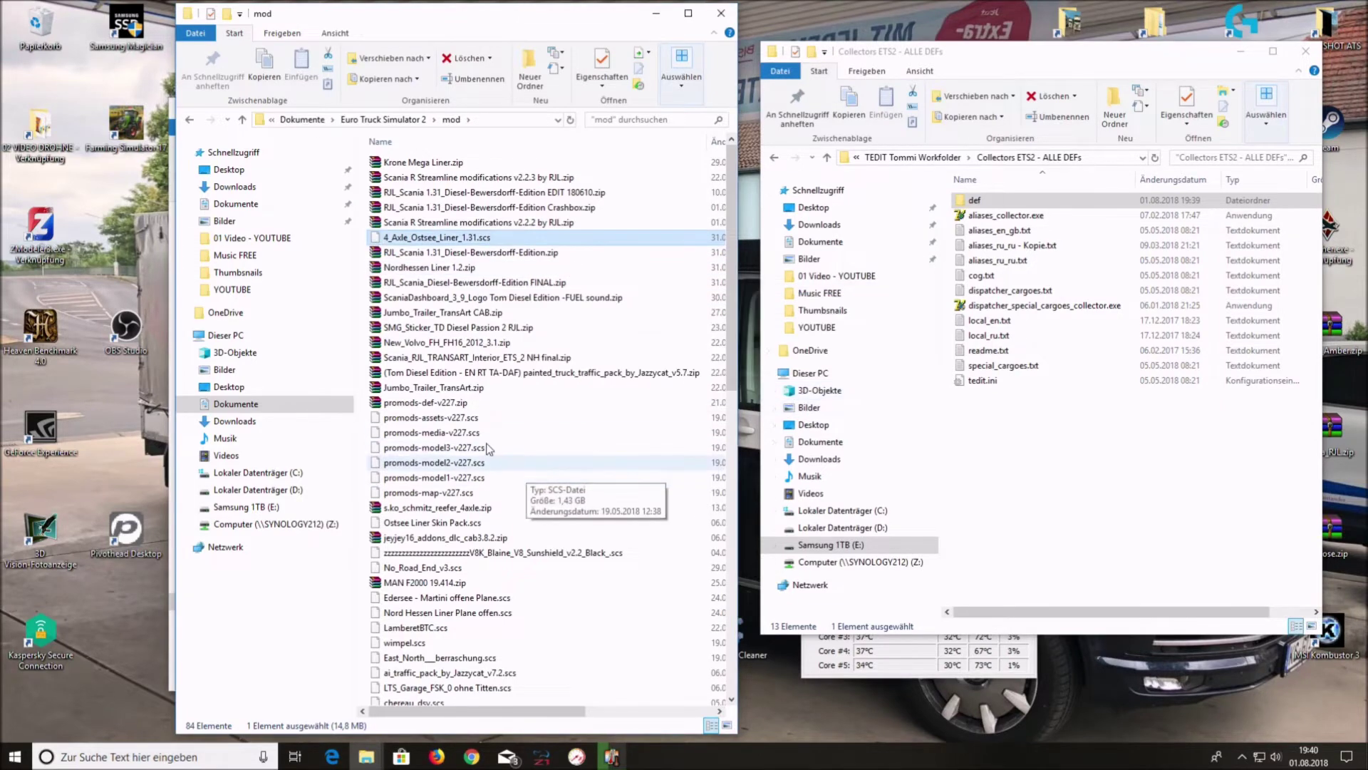
Open promods-def-v227.zip in WinRAR and copy its def folder into Collectors ETS2 - ALLE DEFs, replacing files that already exist there.
{"action": "left_click", "coordinate": [457, 404]}
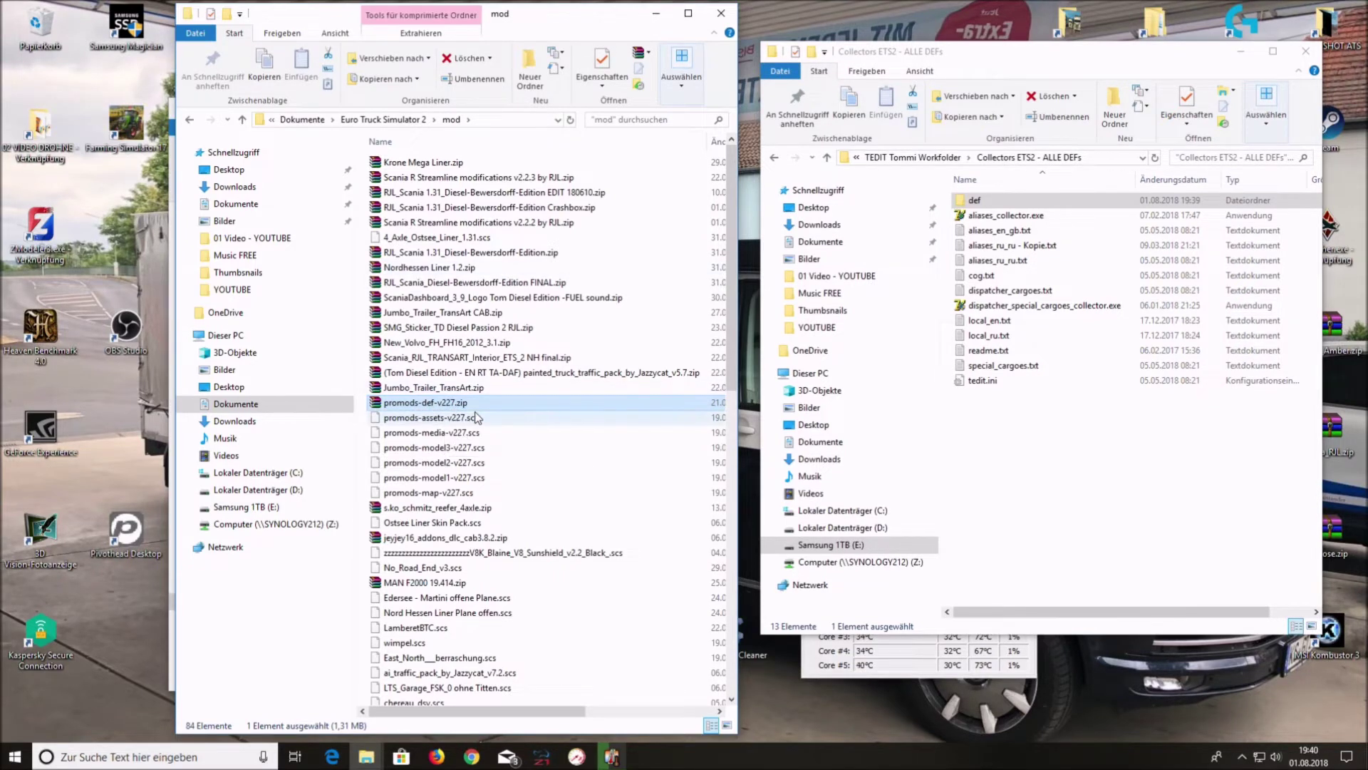
{"action": "double_click", "coordinate": [440, 404]}
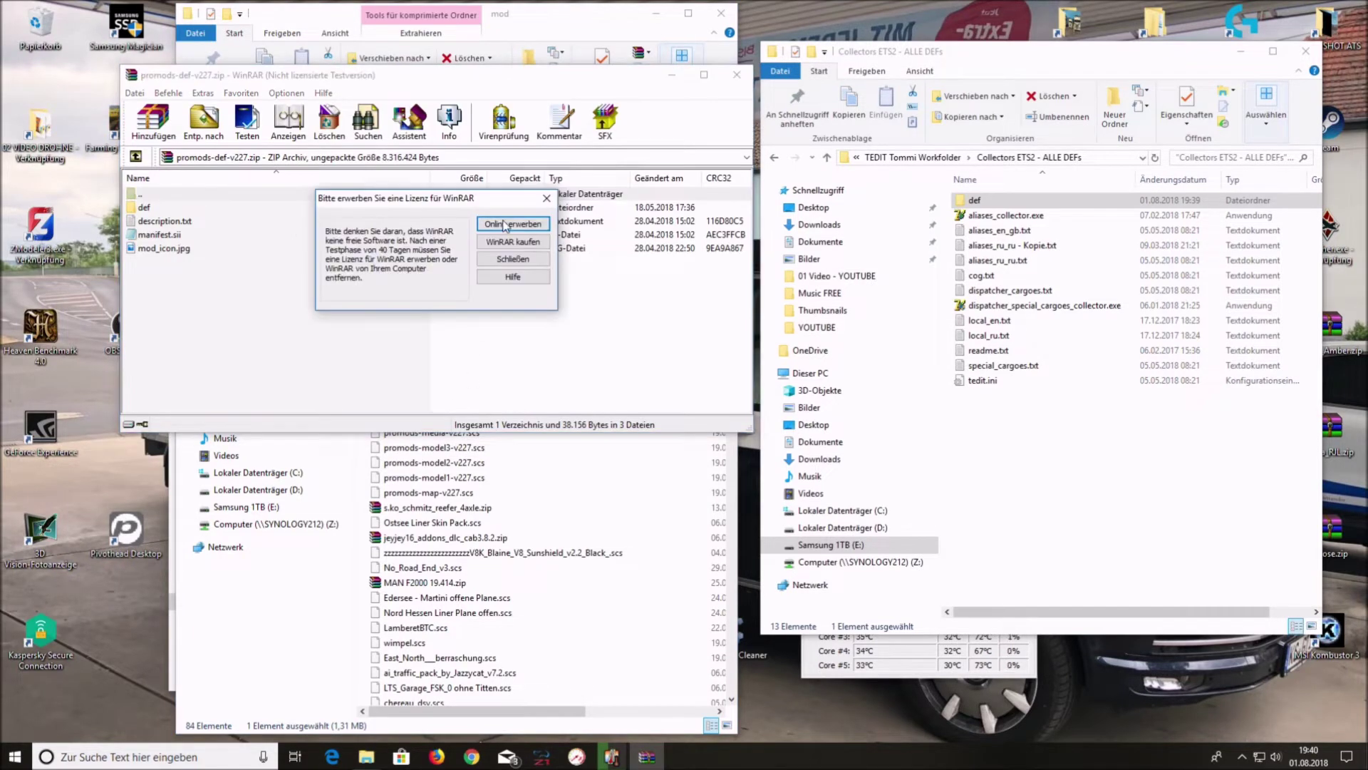
{"action": "left_click", "coordinate": [513, 259]}
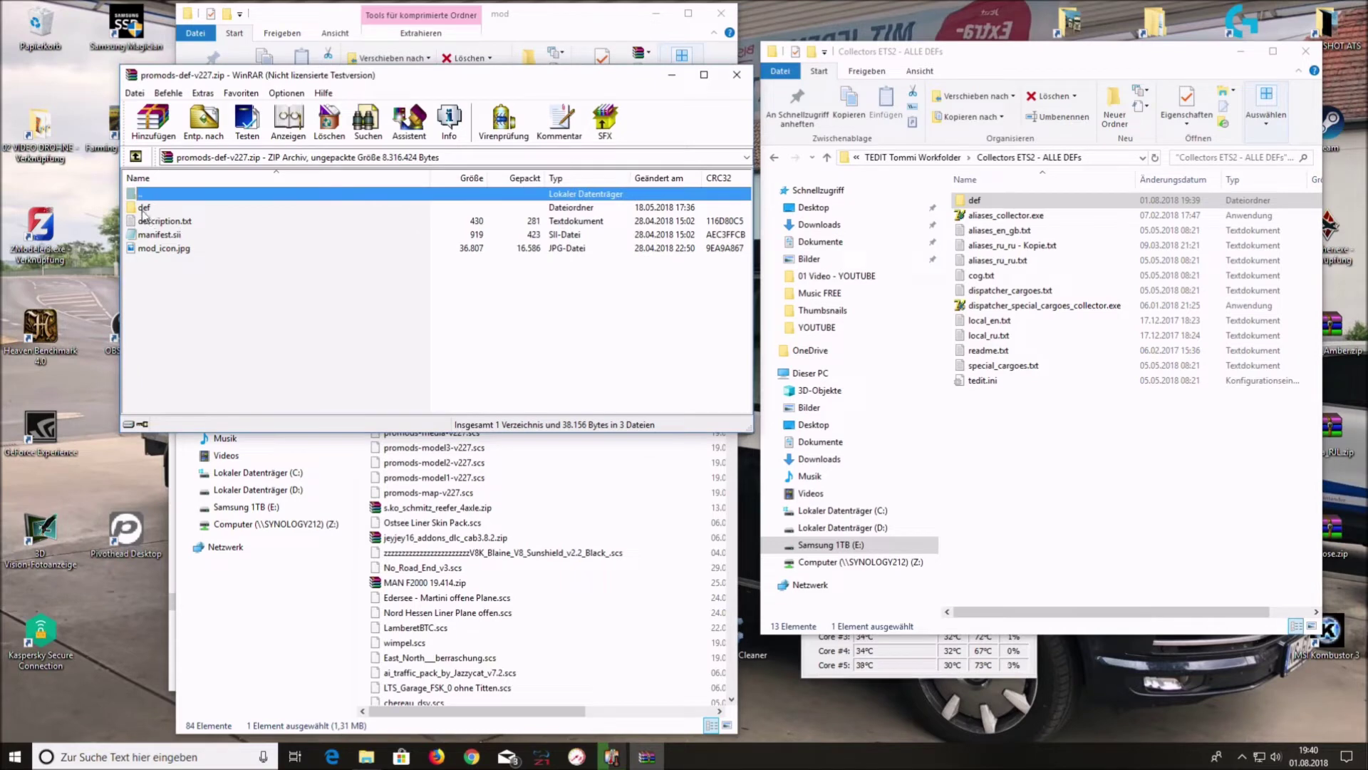
{"action": "left_click_drag", "start_coordinate": [143, 212], "coordinate": [1055, 403]}
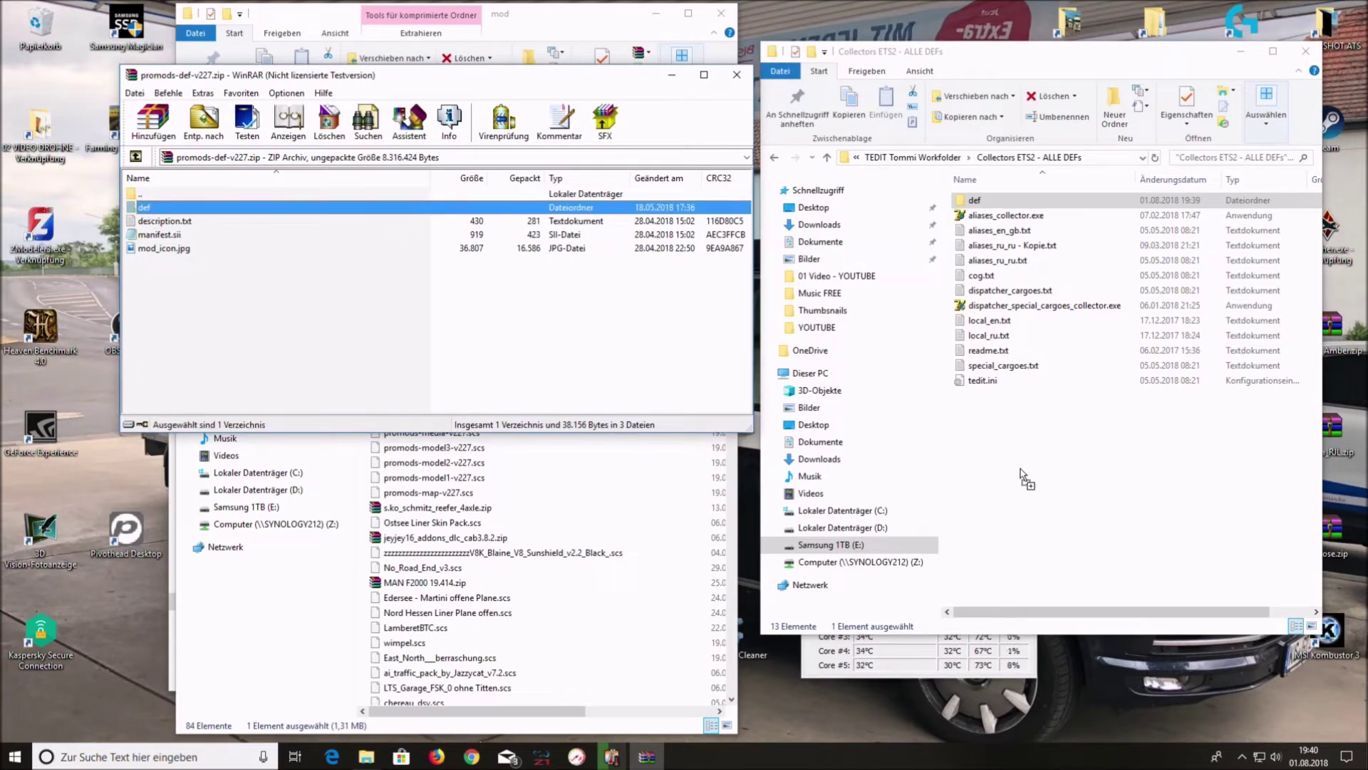
{"action": "left_click_drag", "start_coordinate": [1024, 479], "coordinate": [1024, 479]}
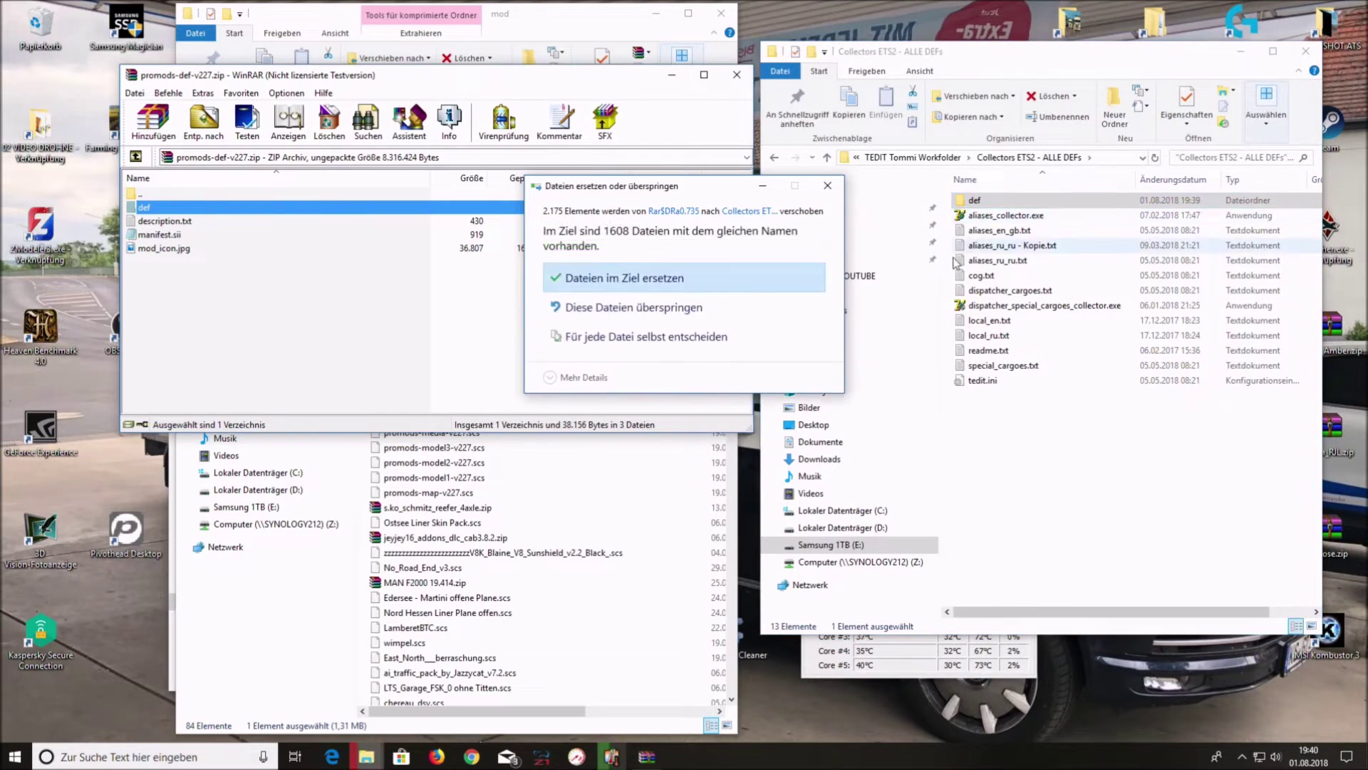
{"action": "left_click", "coordinate": [648, 284]}
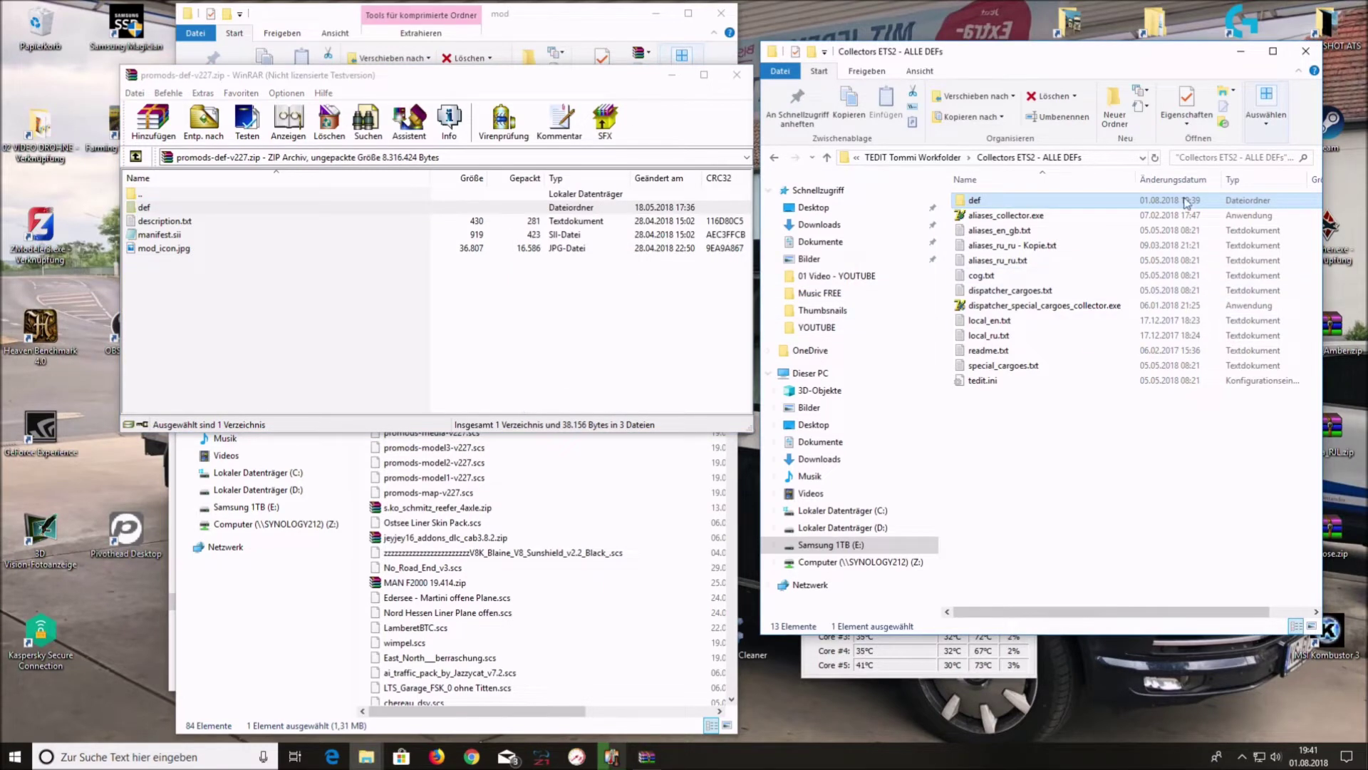
Check the size and contents of the def folder in Collectors ETS2 - ALLE DEFs through its properties.
{"action": "right_click", "coordinate": [981, 203]}
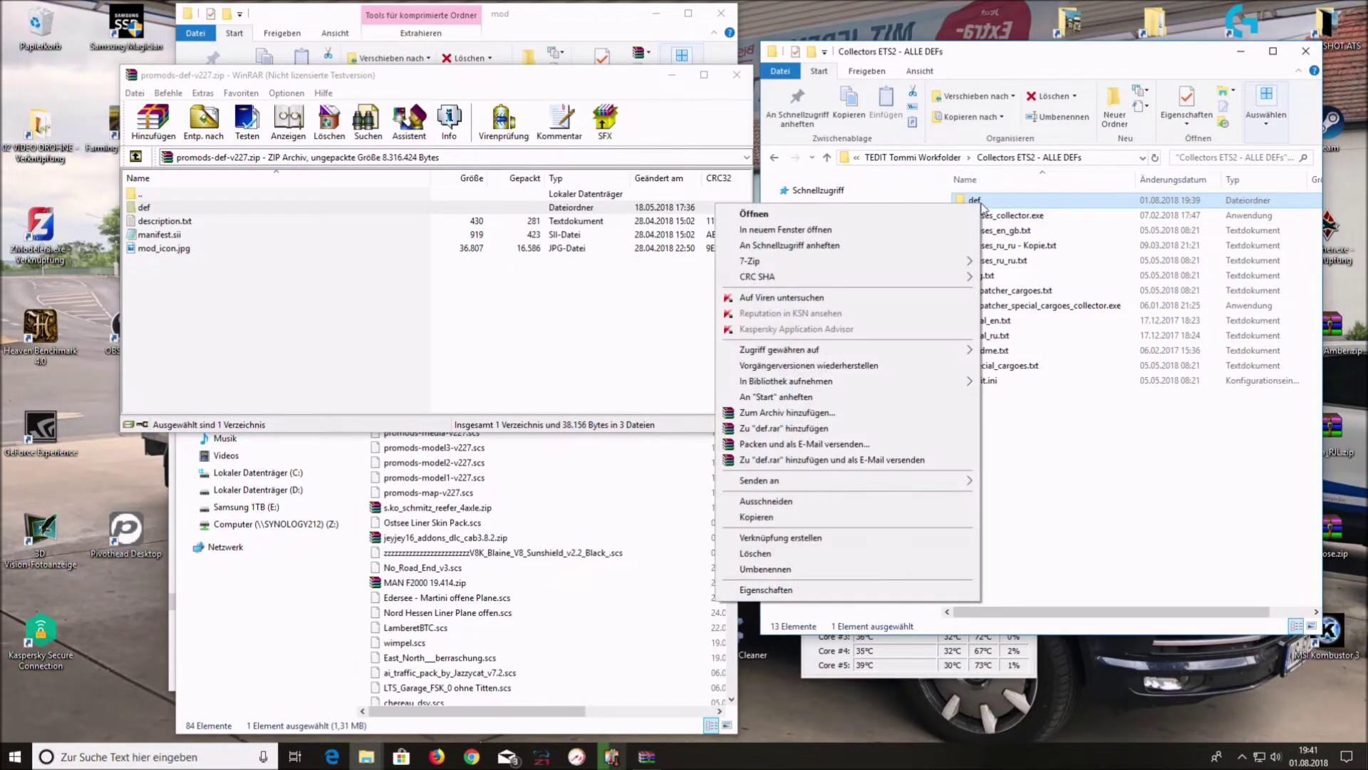
{"action": "left_click", "coordinate": [826, 590]}
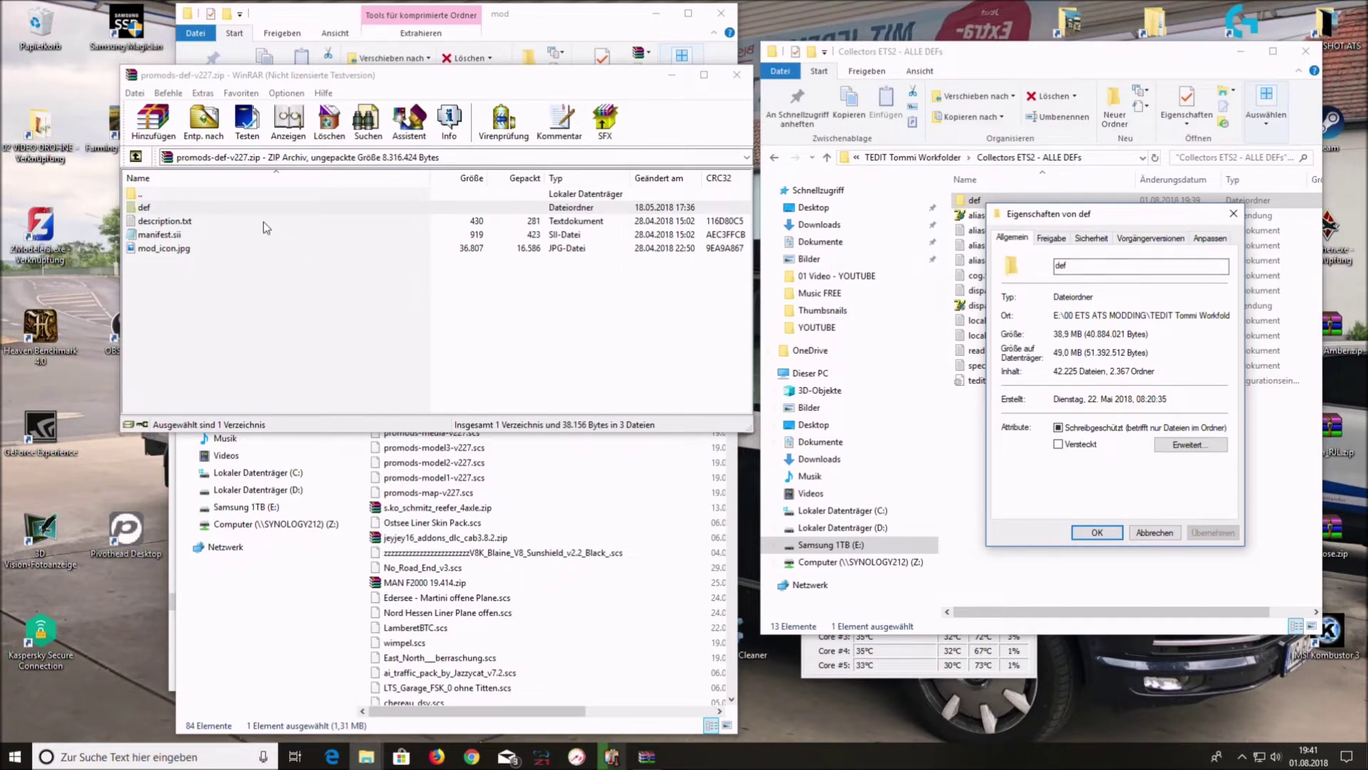
{"action": "key", "text": "Escape"}
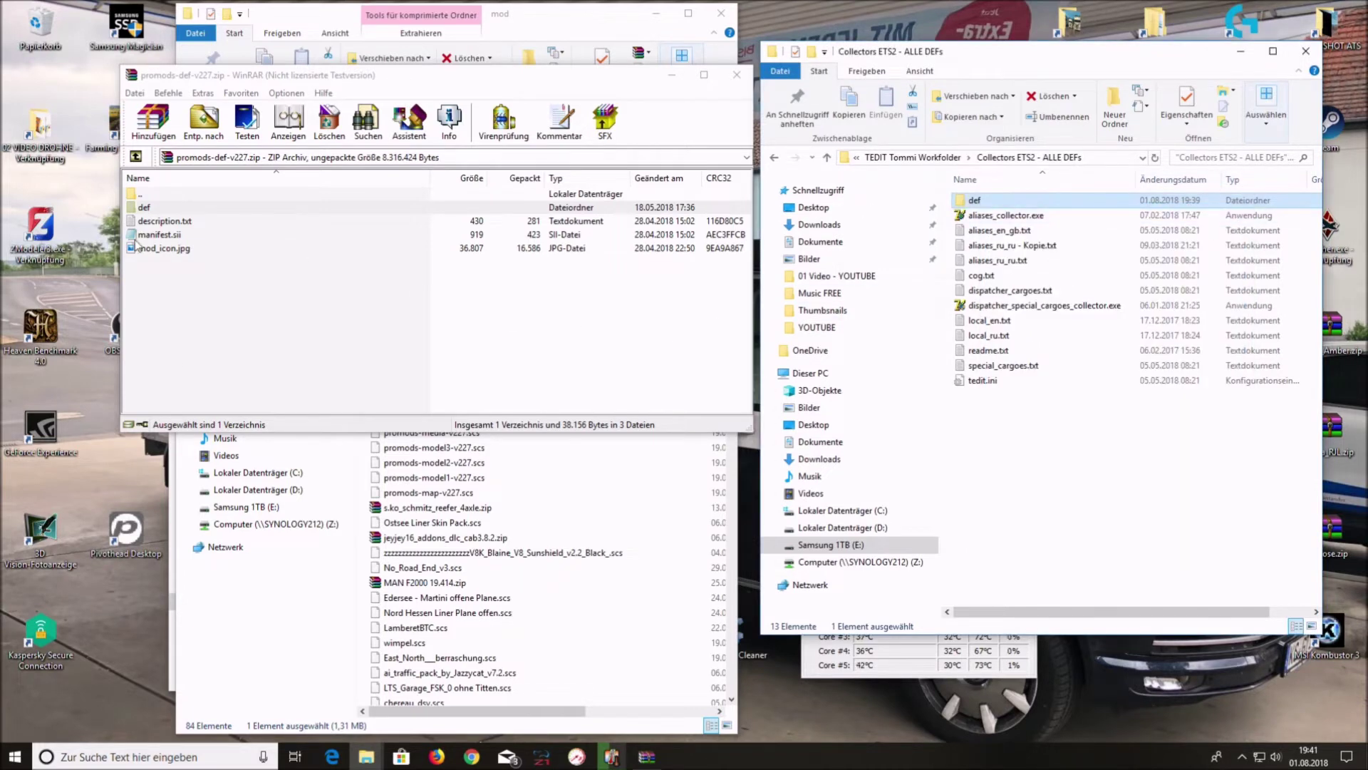
{"action": "right_click", "coordinate": [178, 205]}
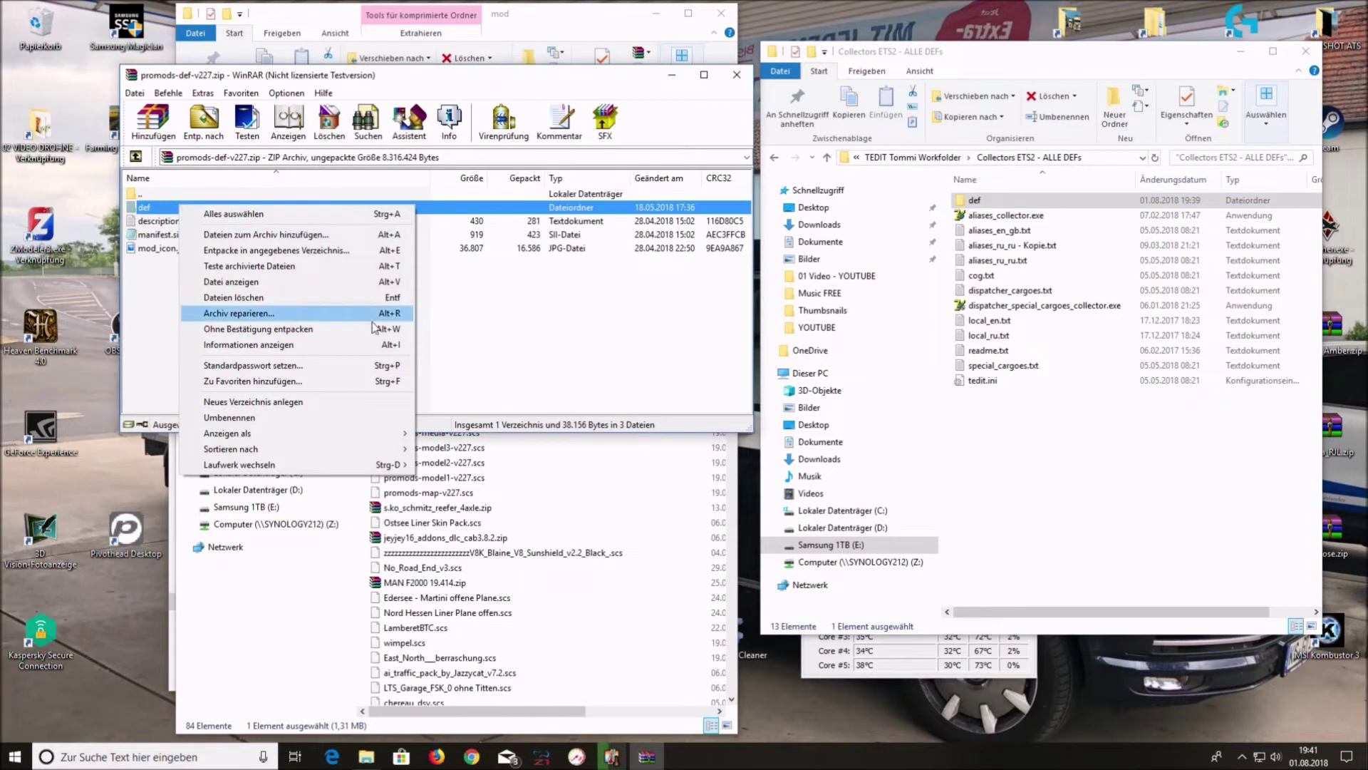
{"action": "left_click", "coordinate": [553, 338]}
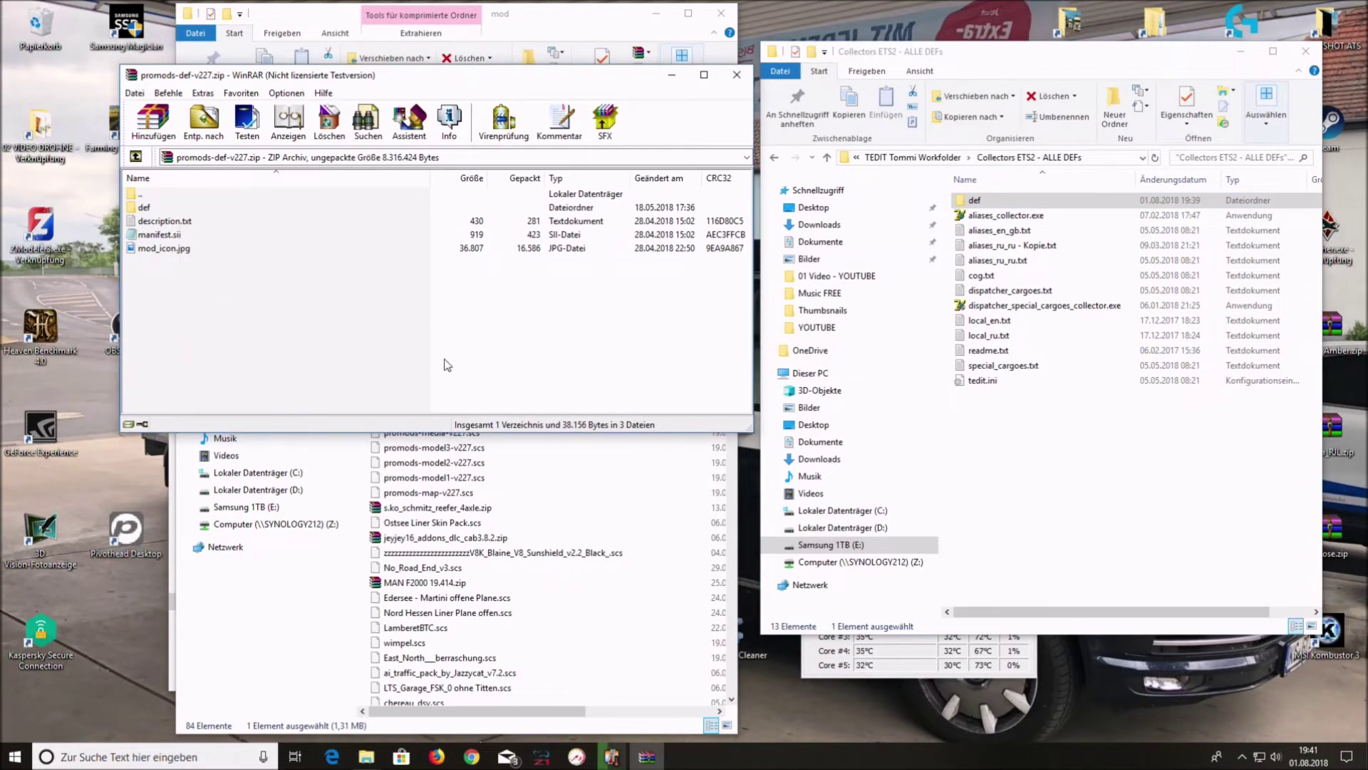
{"action": "left_click", "coordinate": [1026, 464]}
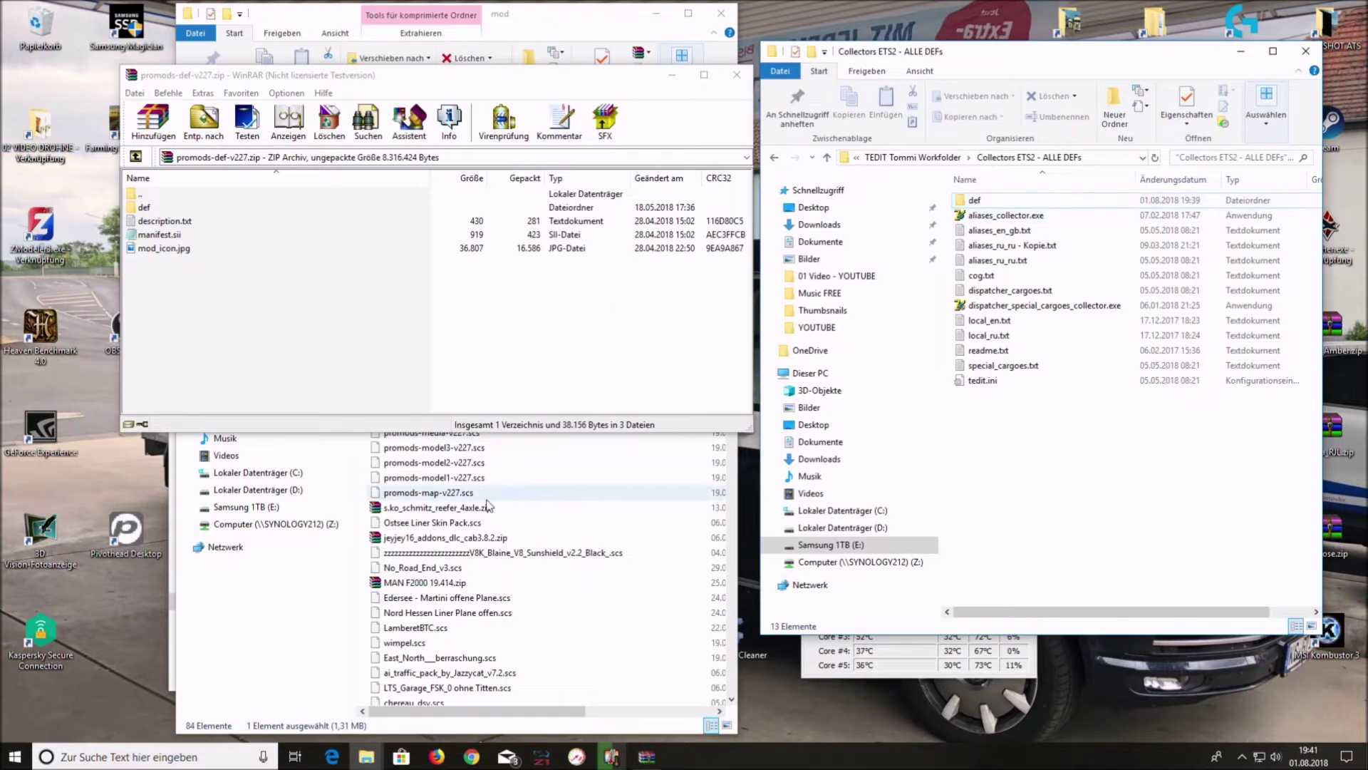
Close the ProMods archive and rename promods-def-v227.zip to promods-def-v227.scs, accepting the file extension change.
{"action": "left_click", "coordinate": [527, 464]}
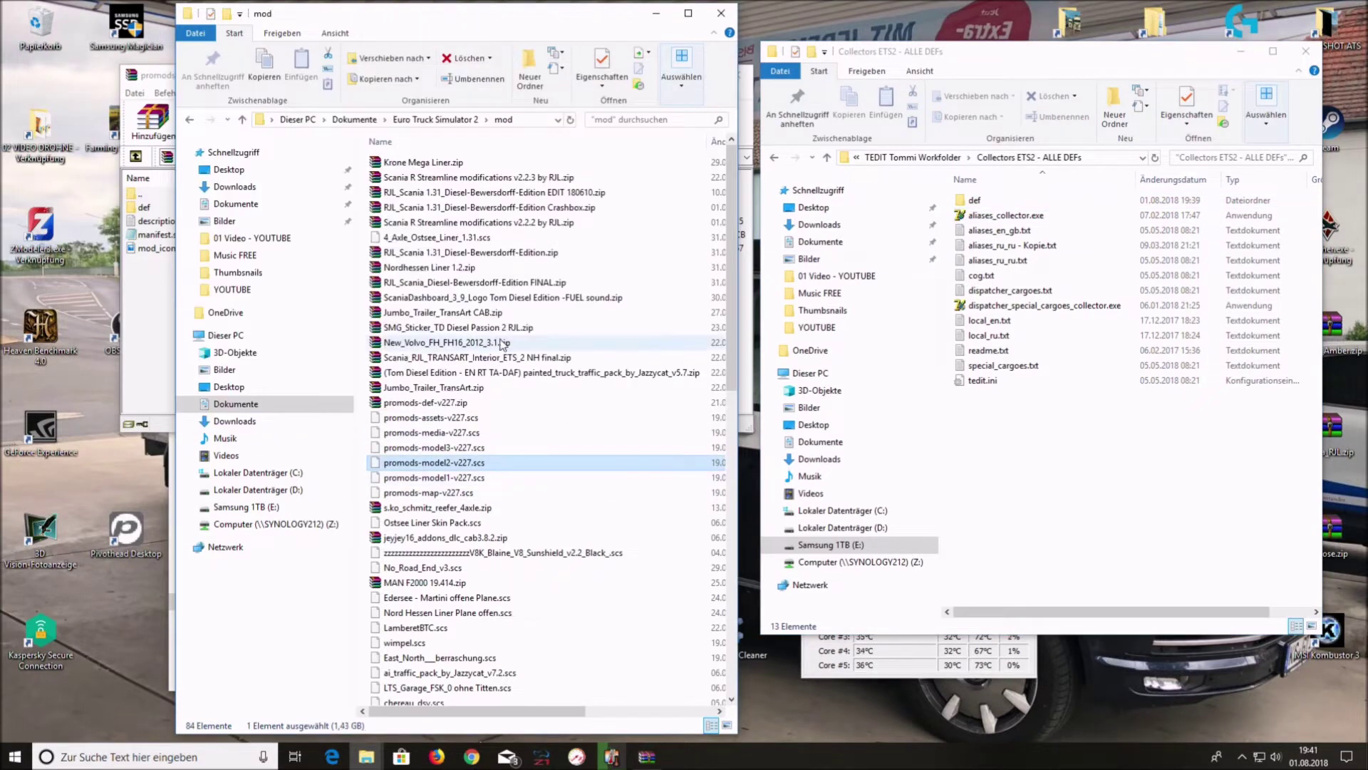
{"action": "left_click", "coordinate": [153, 297]}
{"action": "left_click", "coordinate": [737, 75]}
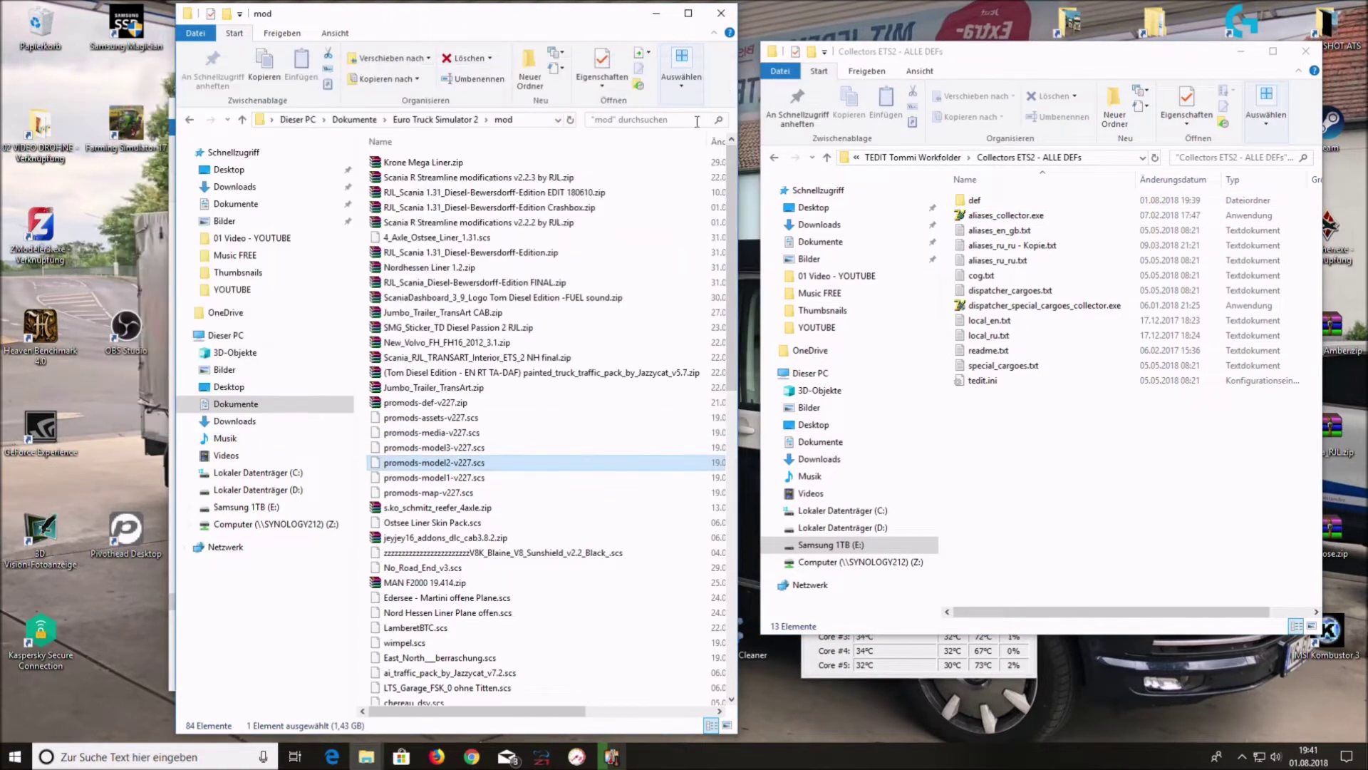
{"action": "left_click", "coordinate": [458, 403]}
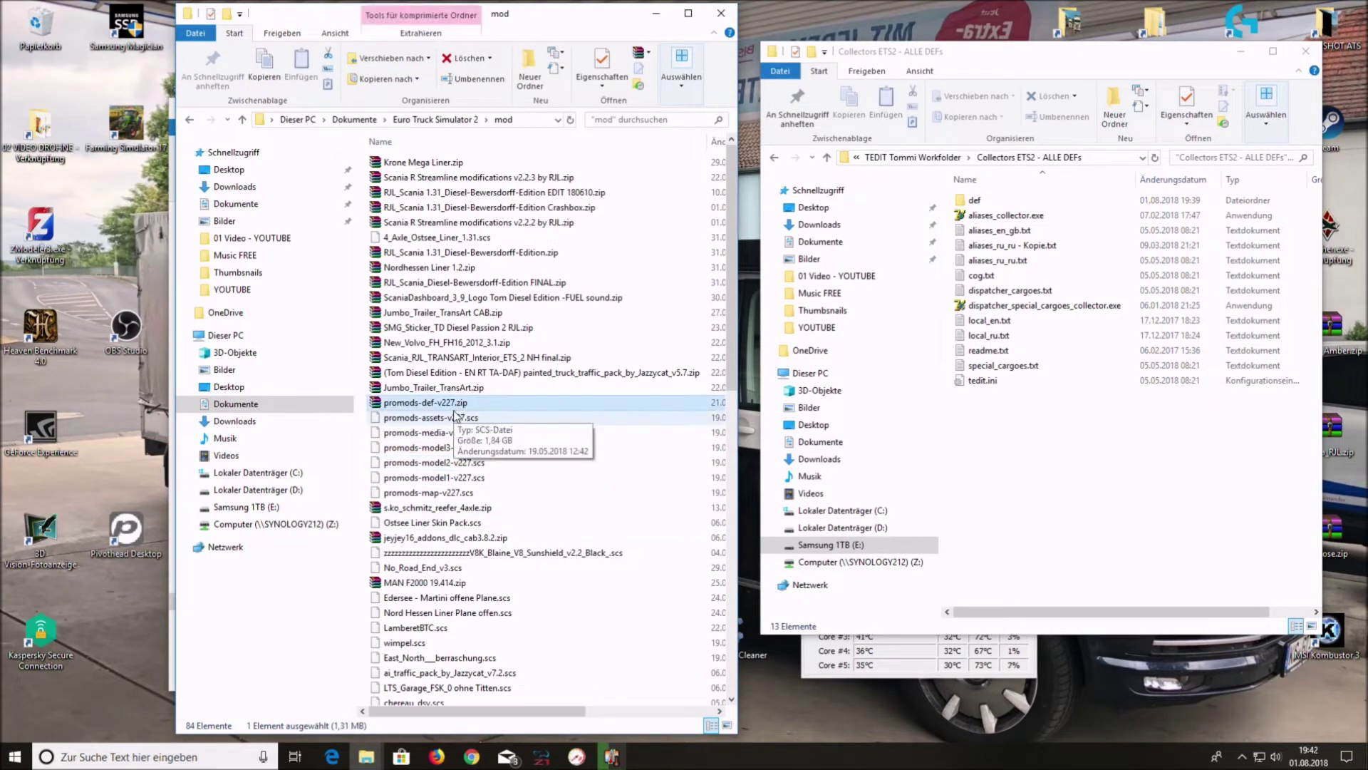
{"action": "left_click", "coordinate": [459, 406]}
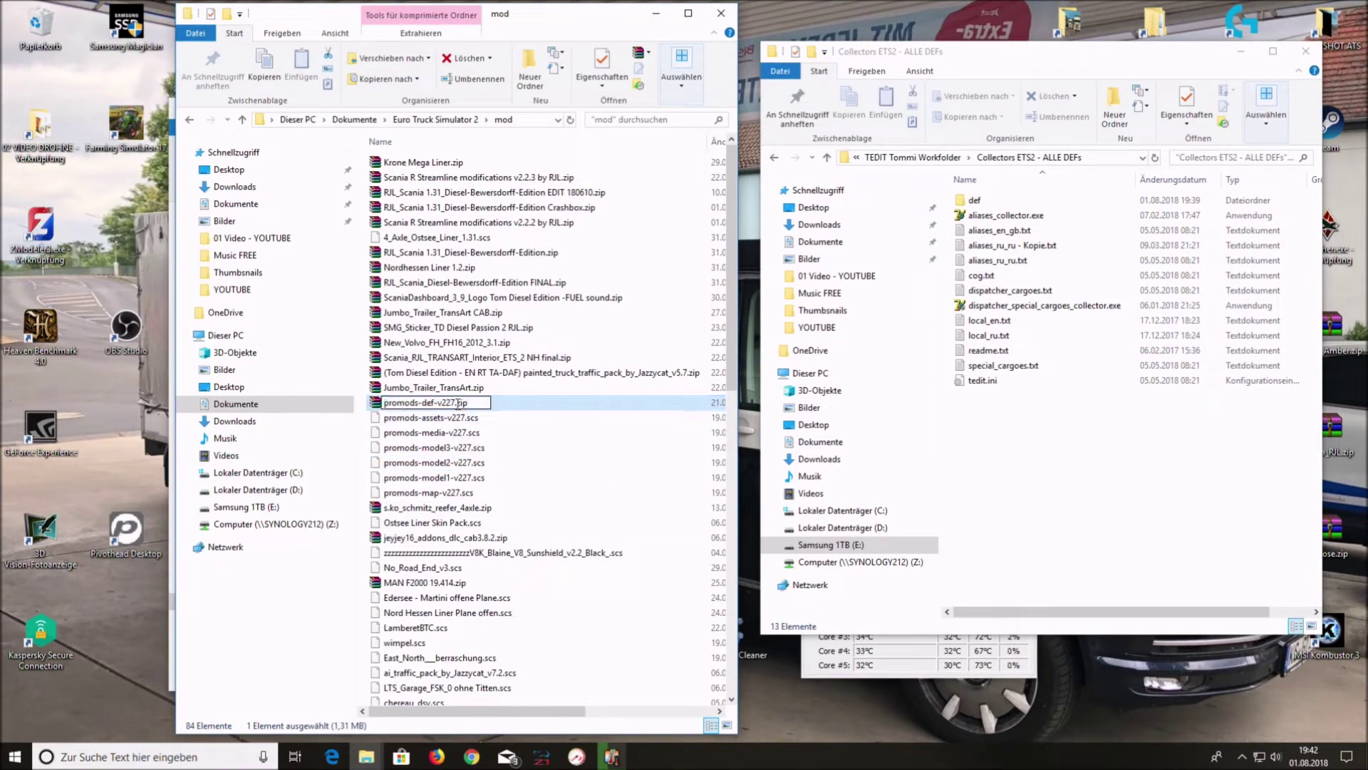
{"action": "type", "text": "scs"}
{"action": "key", "text": "Return"}
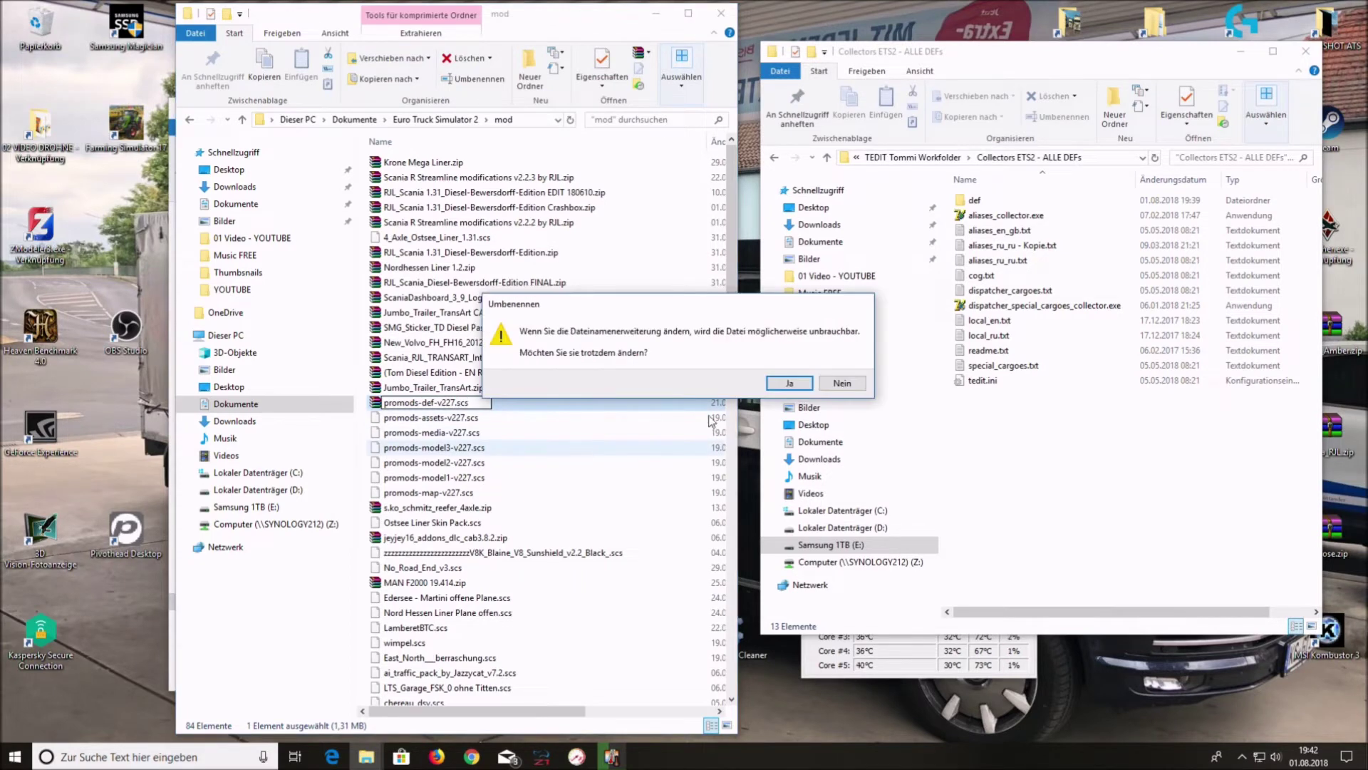
{"action": "left_click", "coordinate": [788, 383]}
{"action": "left_click", "coordinate": [562, 449]}
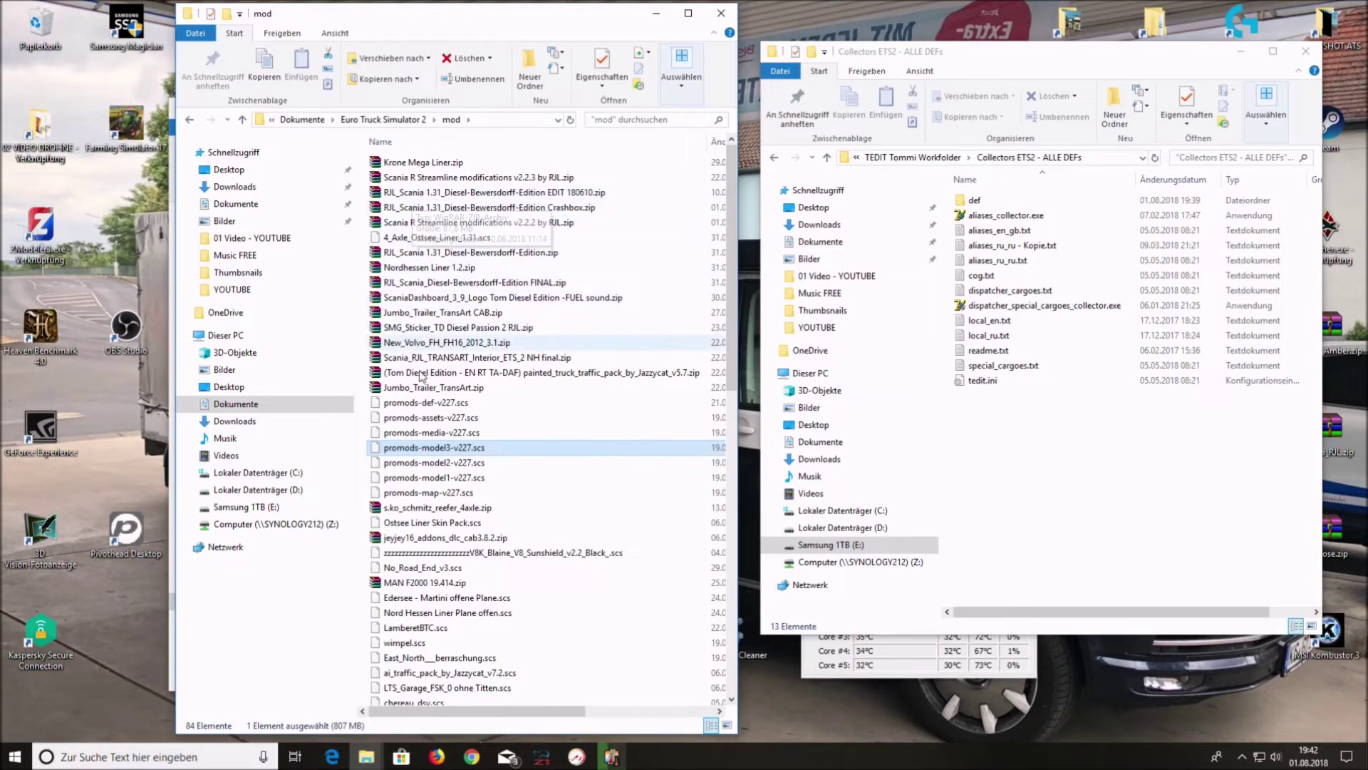
Go from the mod folder to Euro Truck Simulator 2's profiles and open the autosave folder within the most recently modified profile's saves.
{"action": "scroll", "coordinate": [475, 454], "scroll_direction": "down", "scroll_amount": 15}
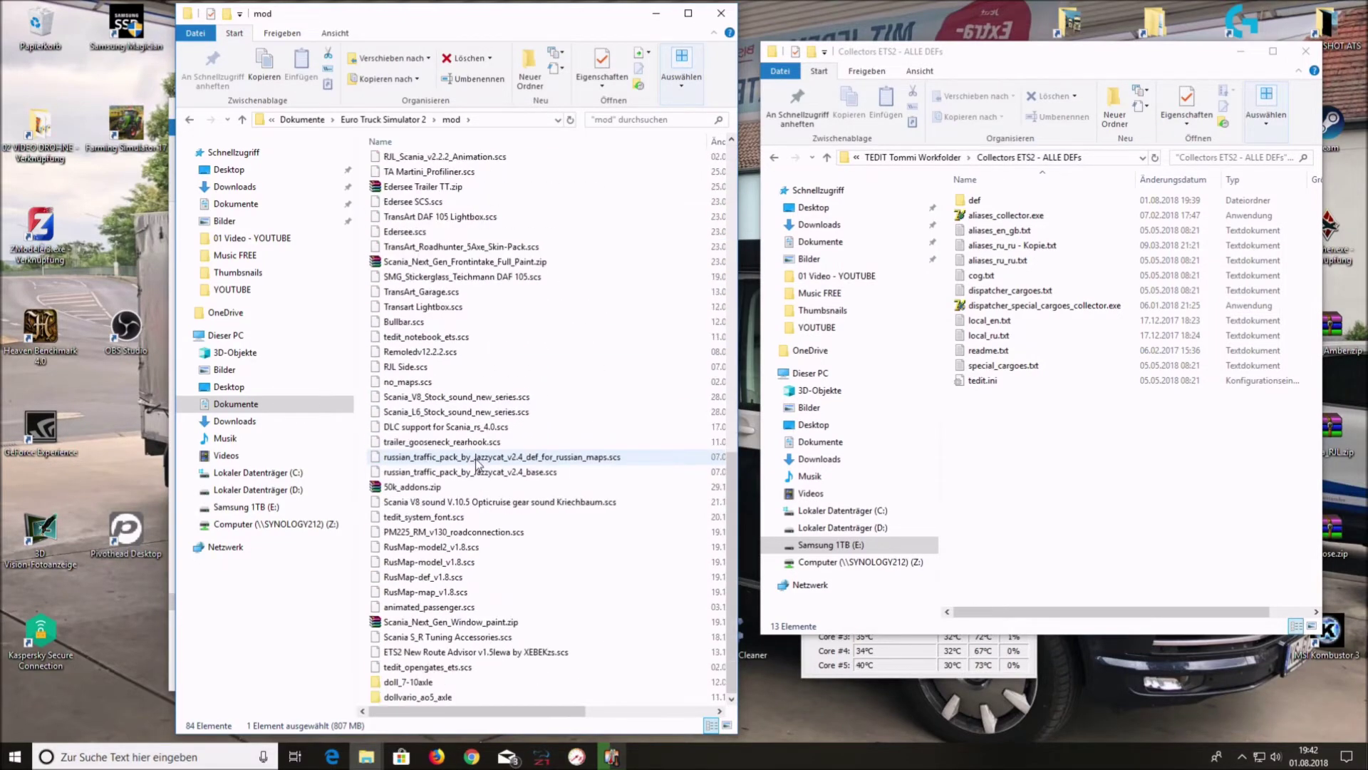
{"action": "scroll", "coordinate": [479, 483], "scroll_direction": "up", "scroll_amount": 15}
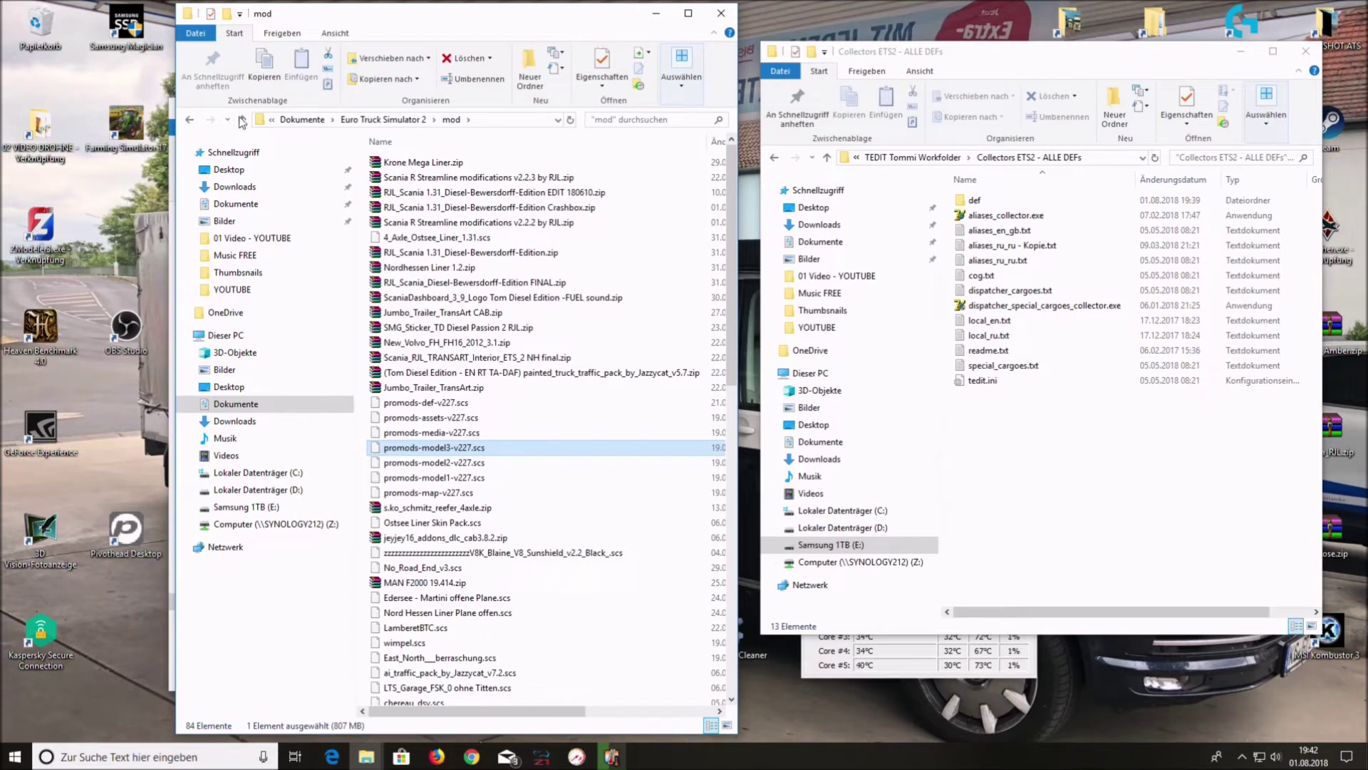
{"action": "left_click", "coordinate": [388, 121]}
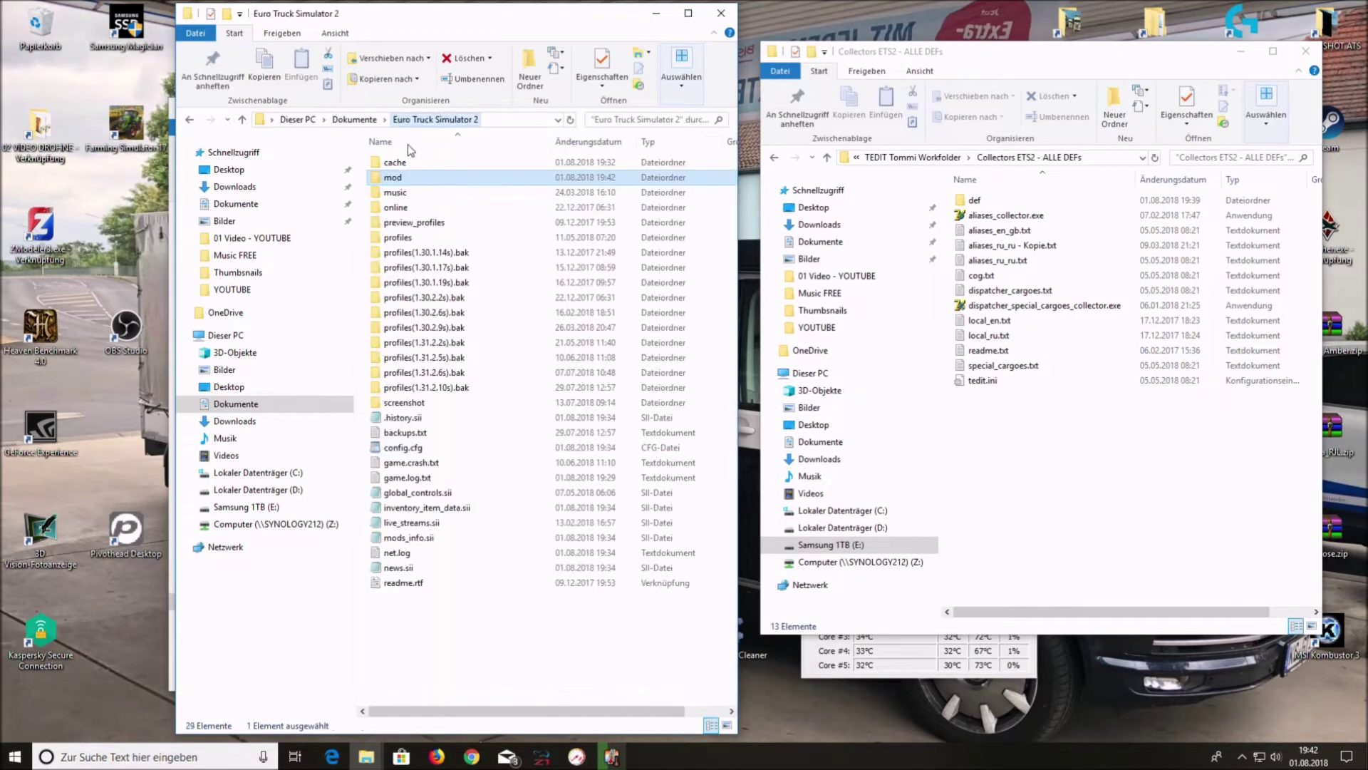
{"action": "double_click", "coordinate": [402, 239]}
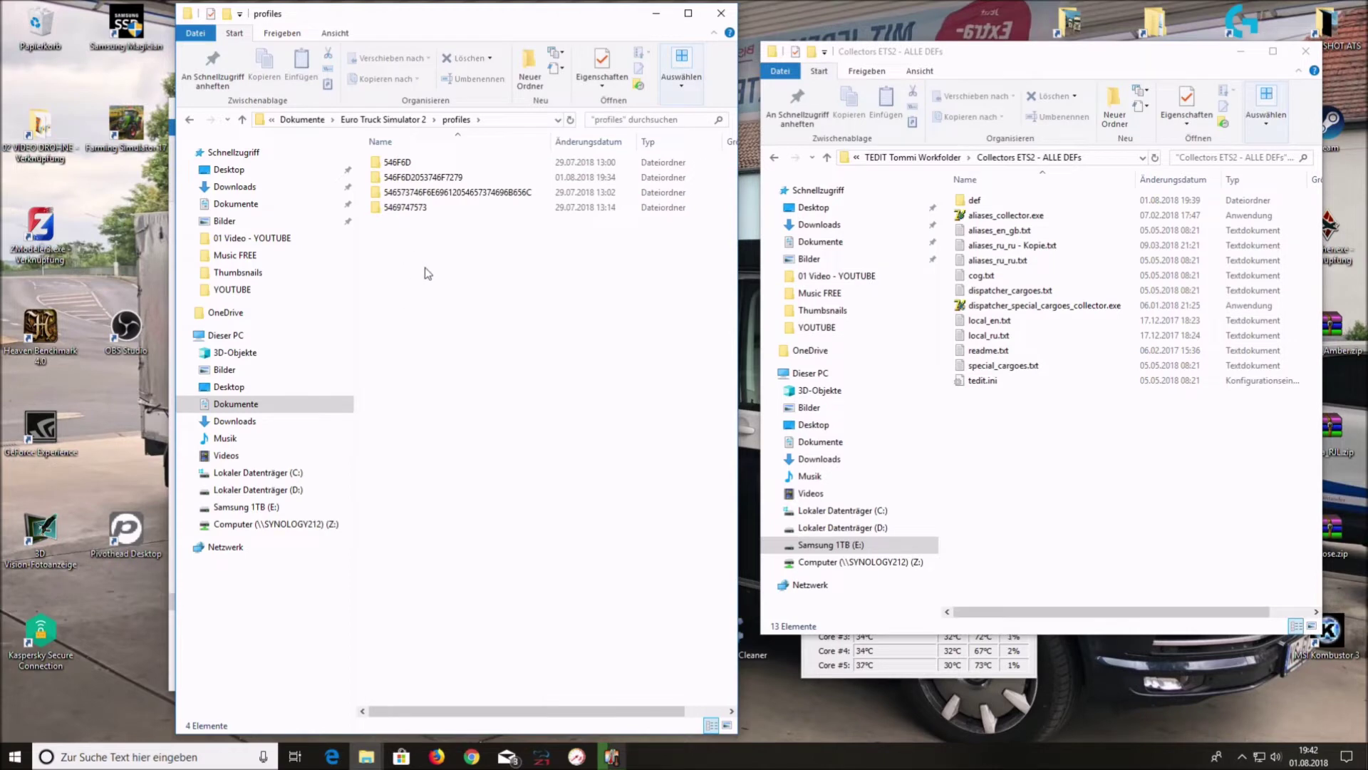
{"action": "double_click", "coordinate": [427, 178]}
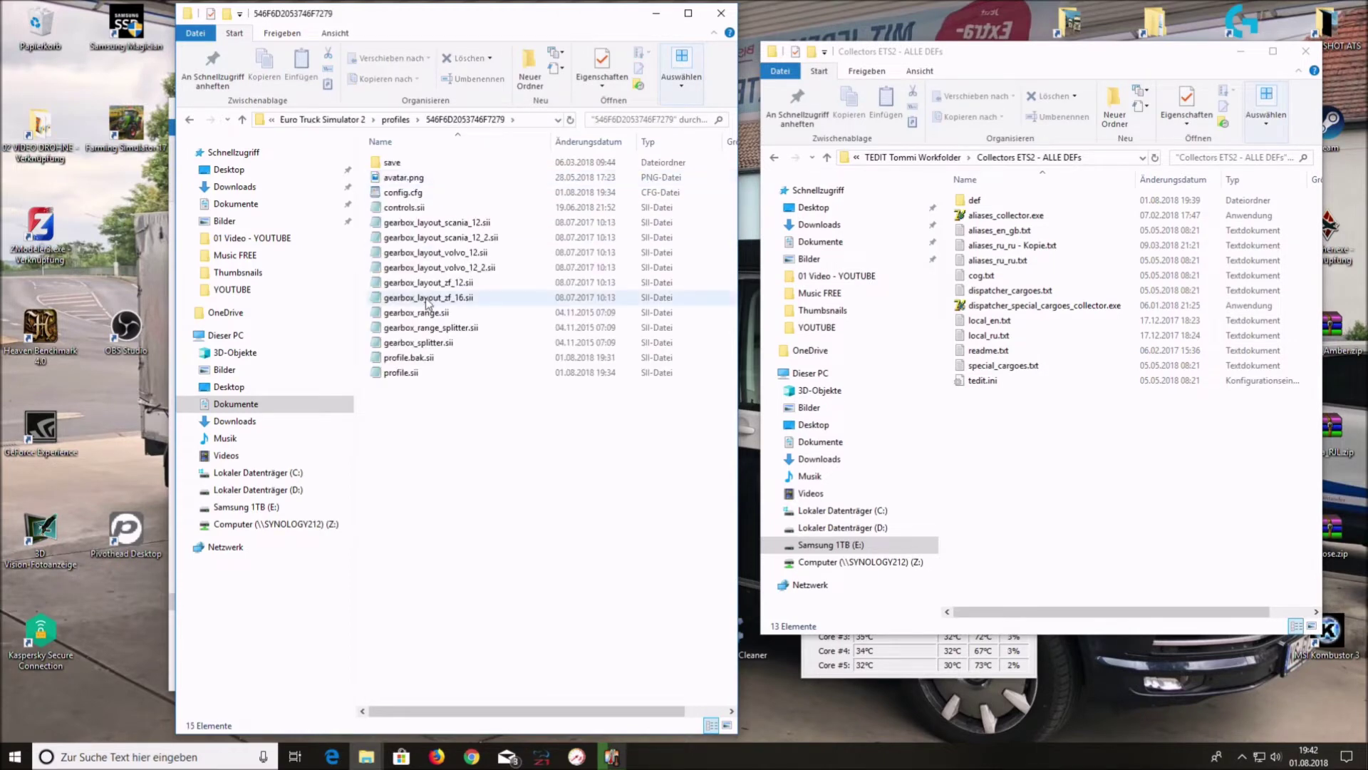
{"action": "double_click", "coordinate": [394, 162]}
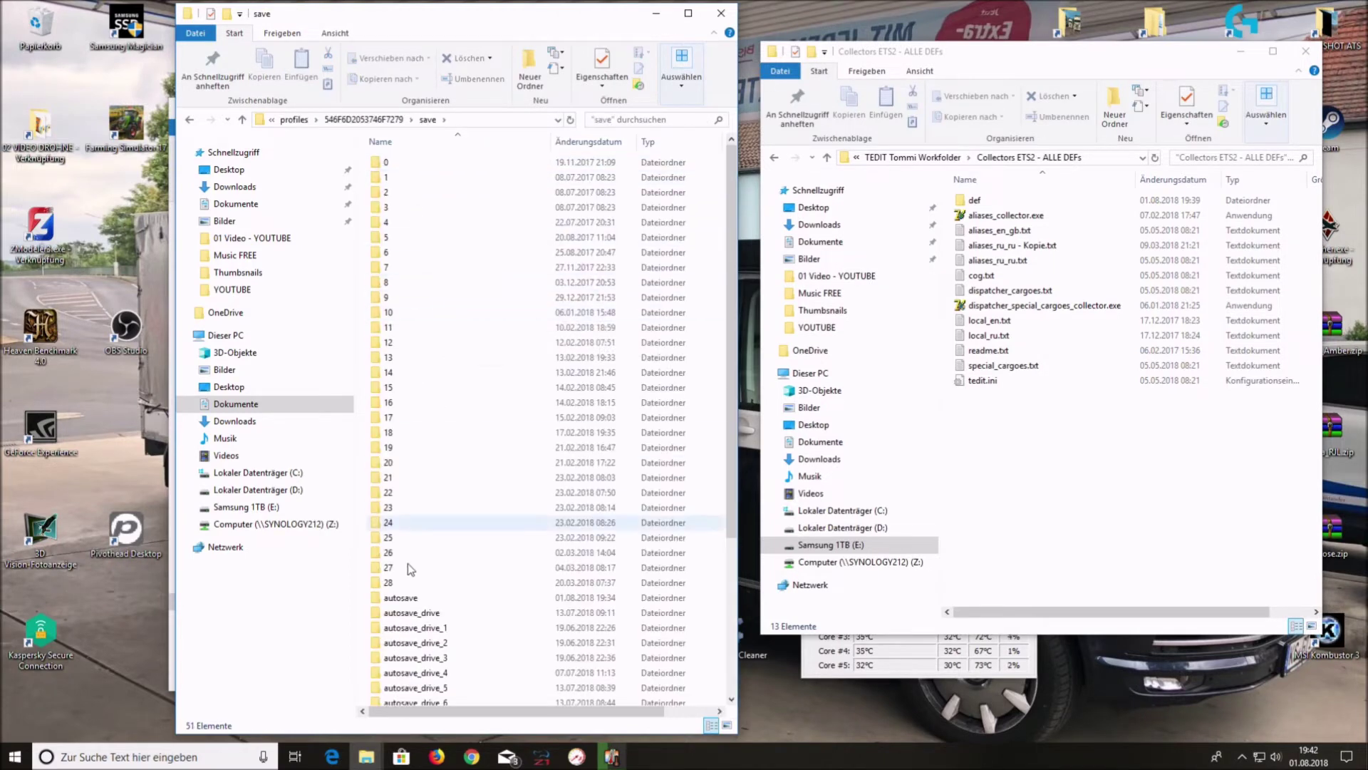
{"action": "double_click", "coordinate": [401, 597]}
Look over the collector, alias, cargo and TEDIT files in the autosave folder, including aliases_collector.exe.
{"action": "scroll", "coordinate": [465, 324], "scroll_direction": "down", "scroll_amount": 2}
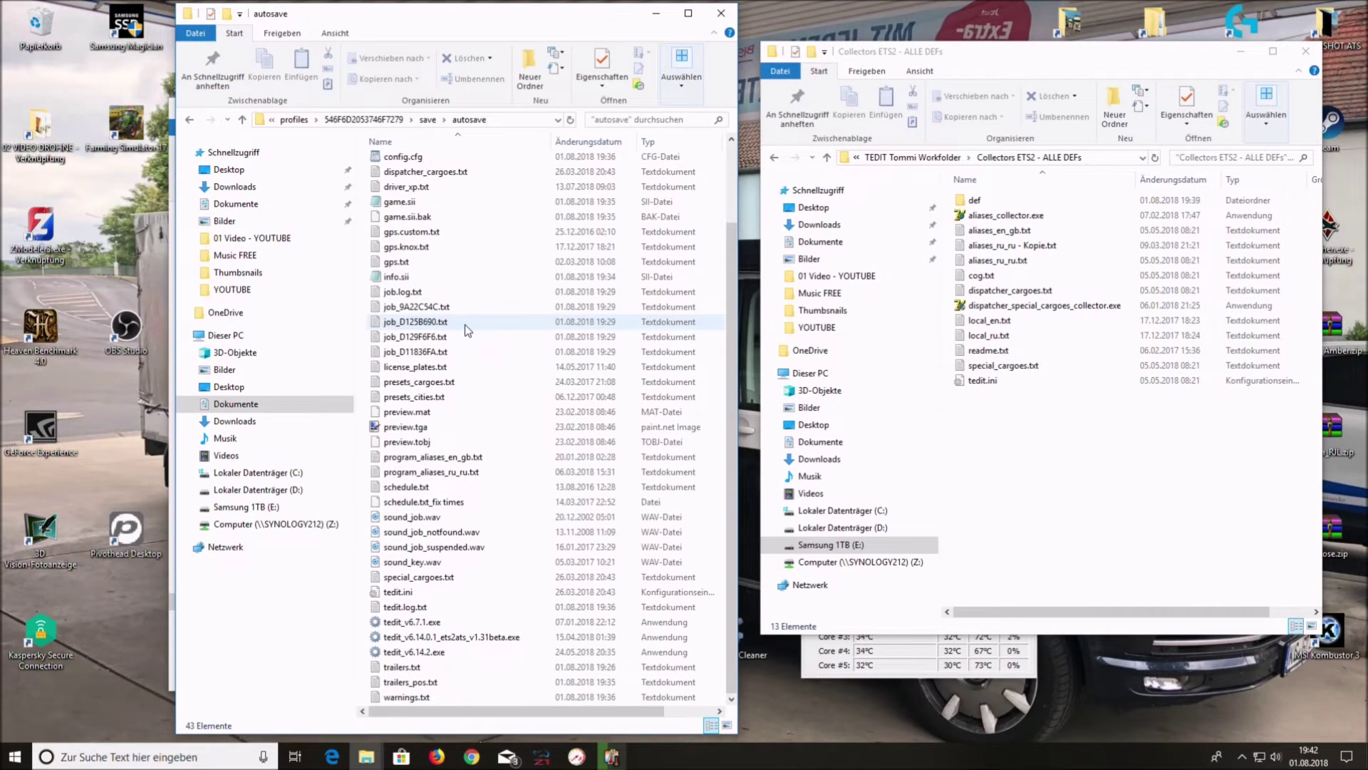
{"action": "scroll", "coordinate": [465, 323], "scroll_direction": "up", "scroll_amount": 2}
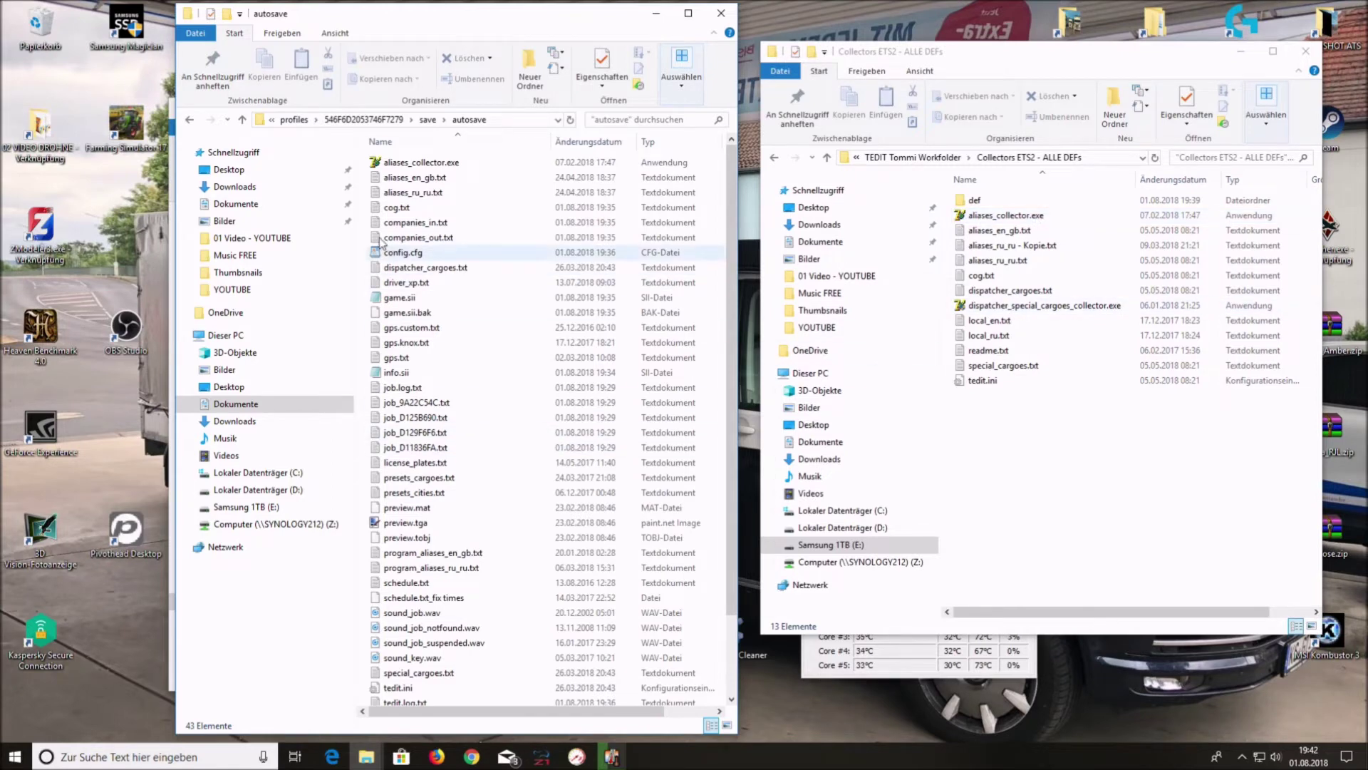
{"action": "left_click", "coordinate": [414, 162]}
{"action": "scroll", "coordinate": [527, 335], "scroll_direction": "down", "scroll_amount": 2}
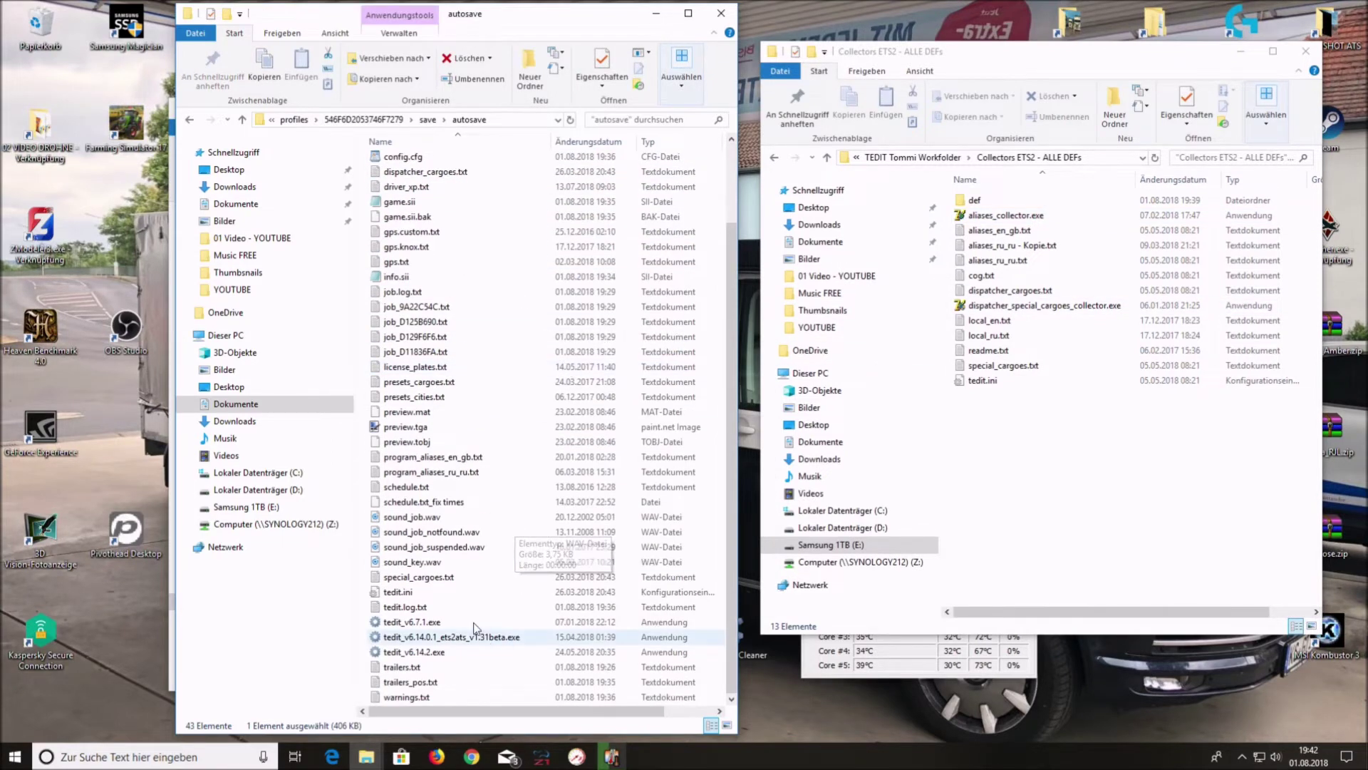
{"action": "scroll", "coordinate": [475, 620], "scroll_direction": "up", "scroll_amount": 2}
{"action": "scroll", "coordinate": [463, 442], "scroll_direction": "down", "scroll_amount": 2}
{"action": "scroll", "coordinate": [462, 442], "scroll_direction": "up", "scroll_amount": 2}
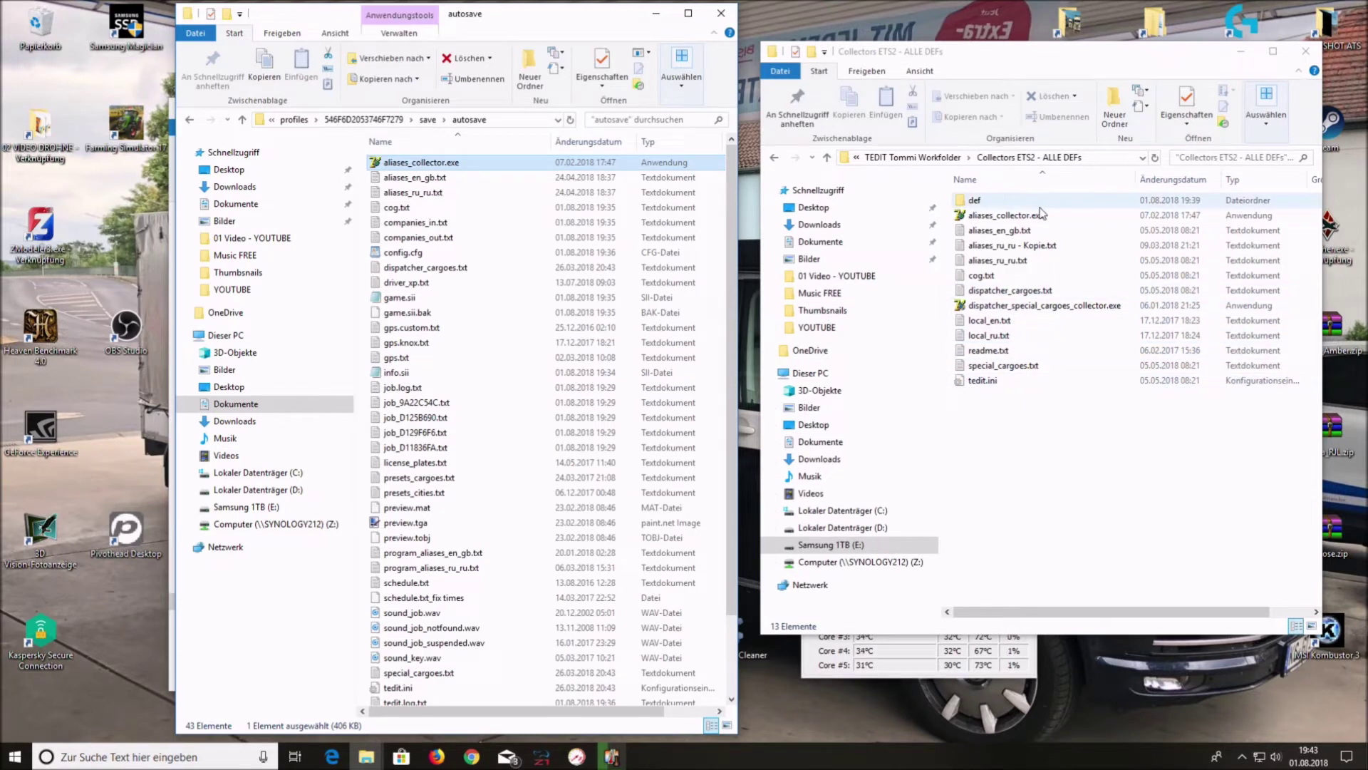
Run aliases_collector.exe in Collectors ETS2 - ALLE DEFs to save the EN and RU aliases, and close it.
{"action": "double_click", "coordinate": [1016, 214]}
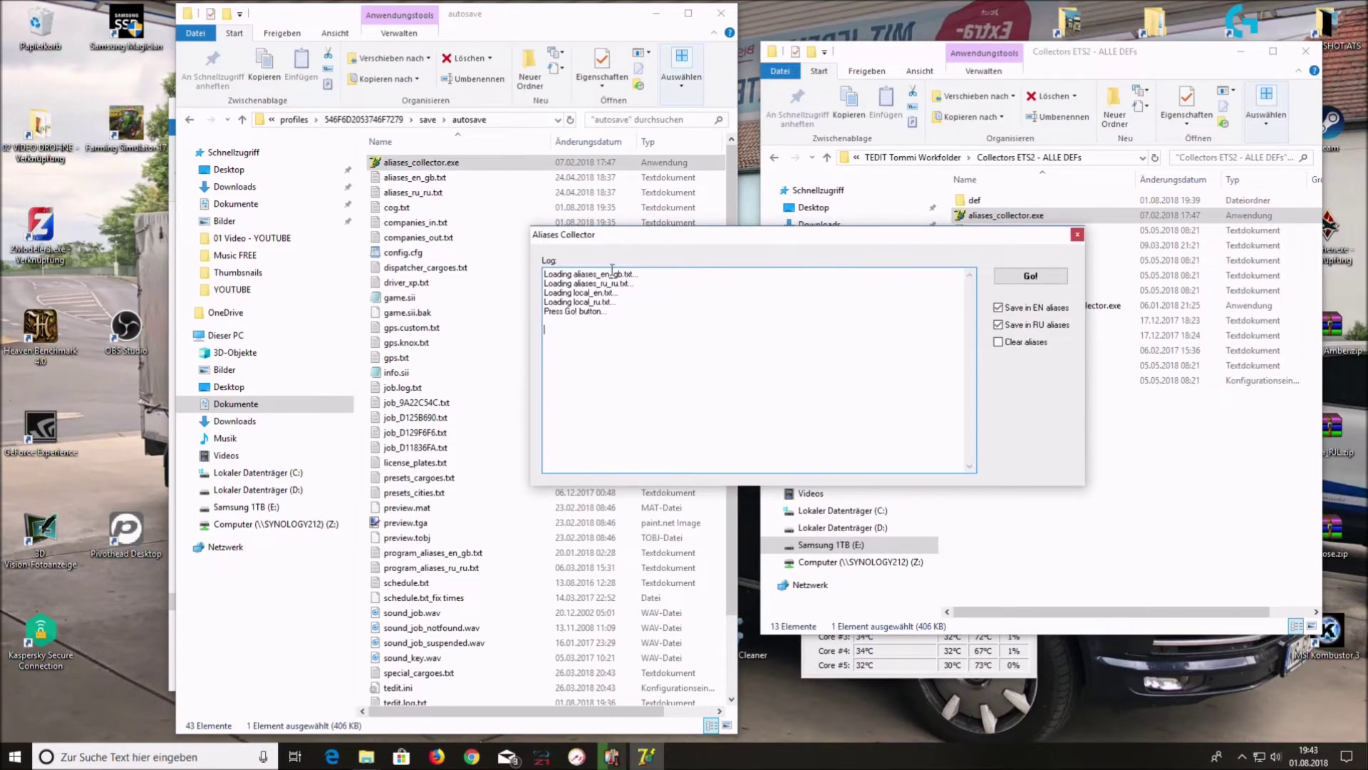
{"action": "left_click", "coordinate": [1044, 280]}
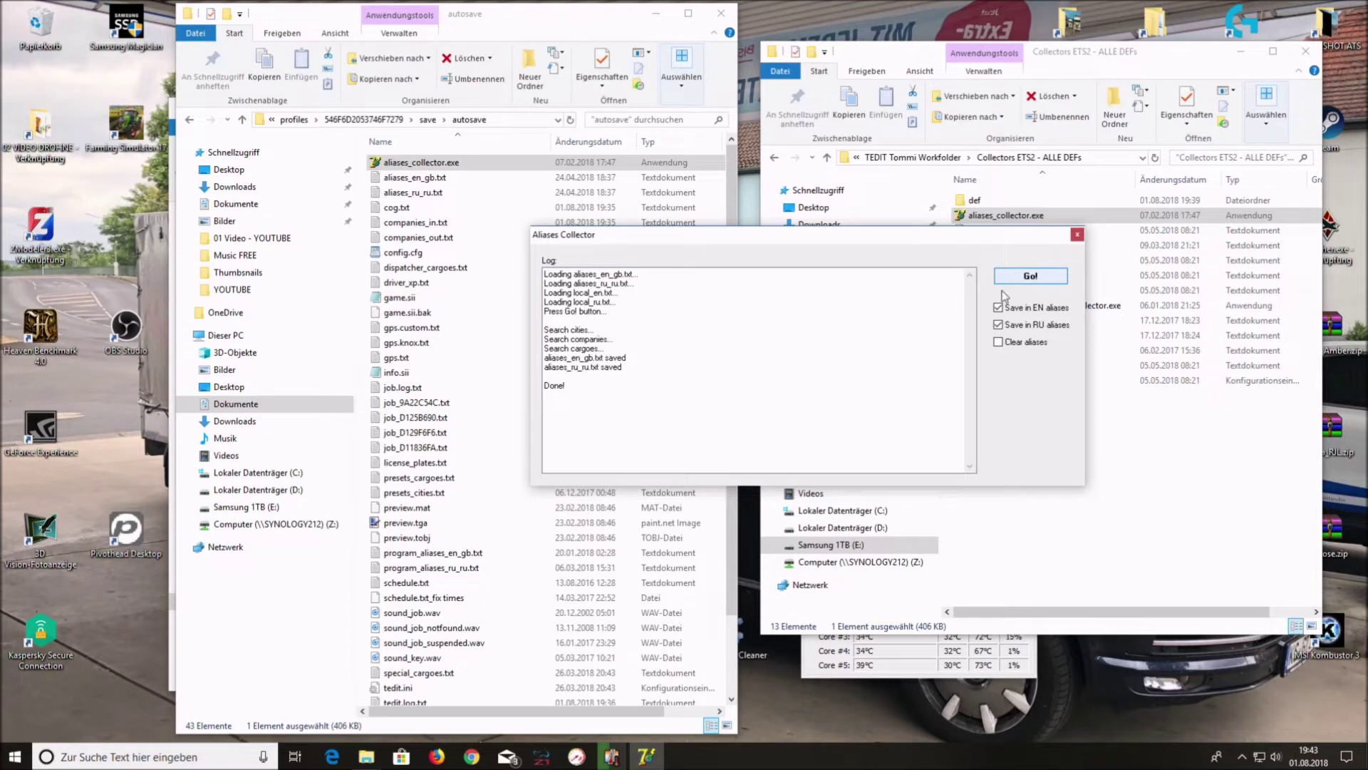
{"action": "left_click", "coordinate": [1077, 234]}
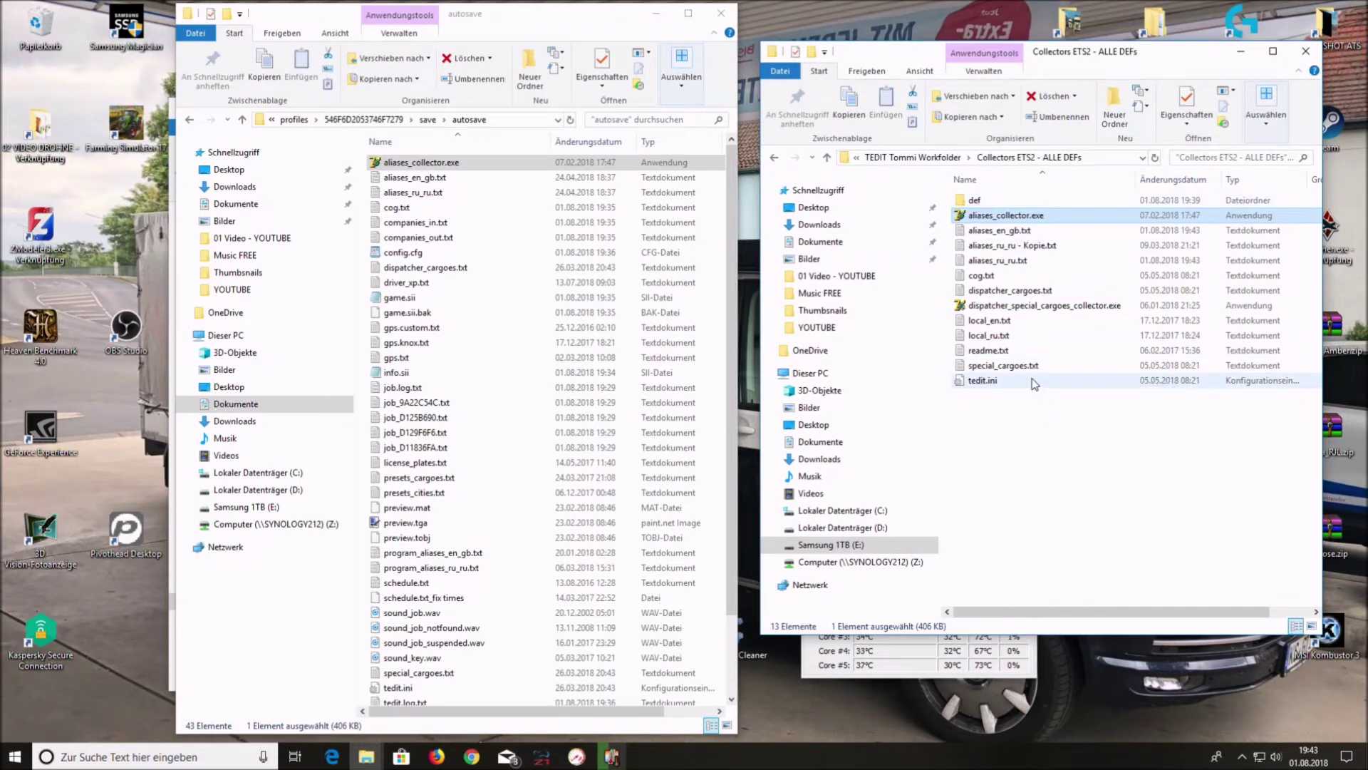
Copy aliases_en_gb.txt and aliases_ru_ru.txt from Collectors ETS2 - ALLE DEFs into the autosave folder, replacing the existing files.
{"action": "left_click_drag", "start_coordinate": [1034, 225], "coordinate": [510, 302]}
{"action": "left_click", "coordinate": [1016, 230]}
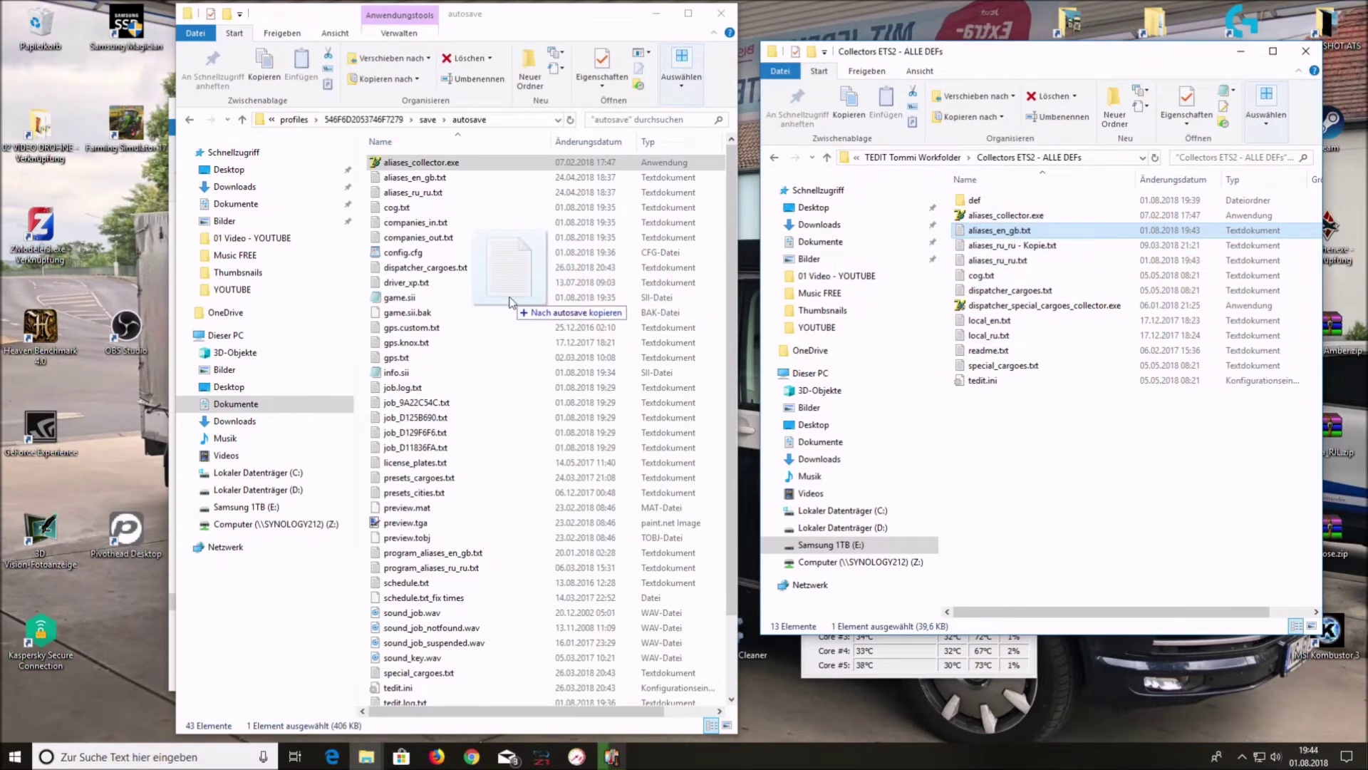
{"action": "left_click_drag", "start_coordinate": [510, 300], "coordinate": [510, 302]}
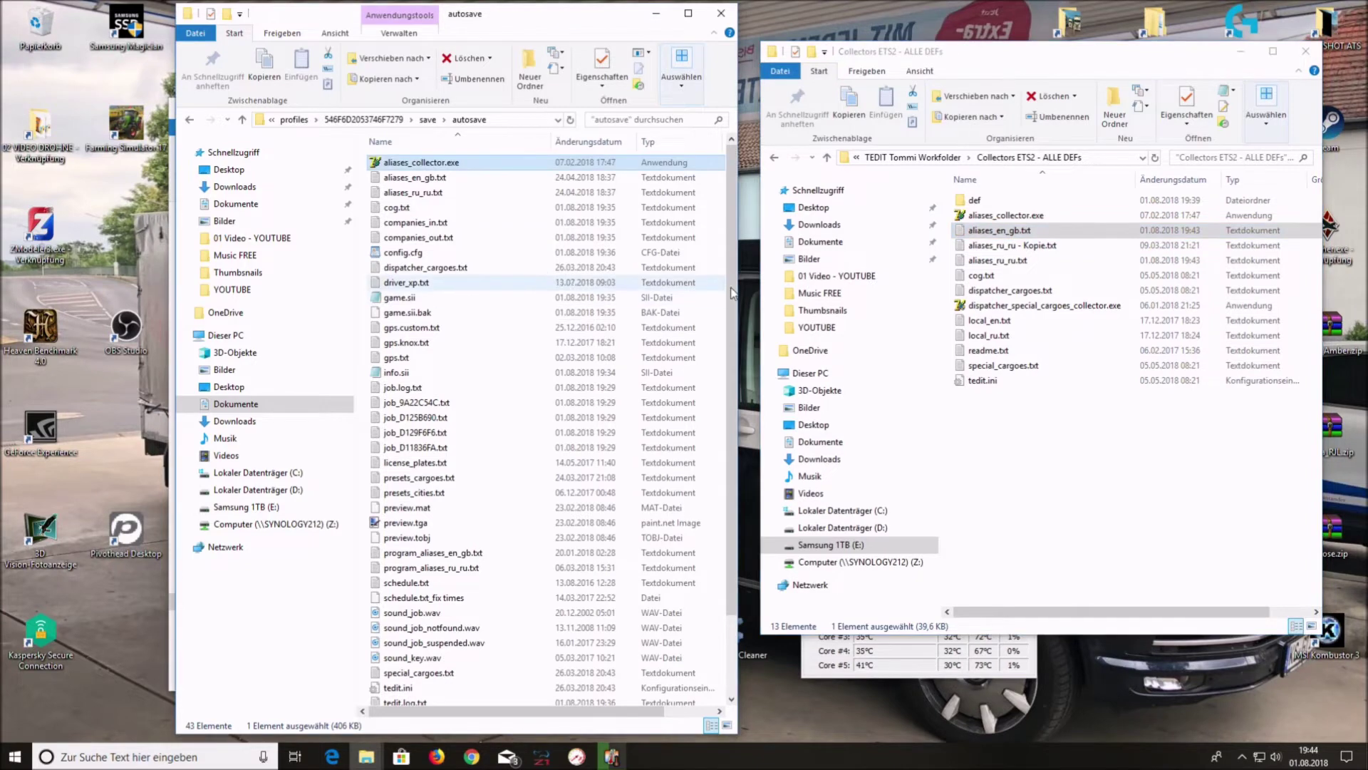
{"action": "left_click", "coordinate": [698, 287]}
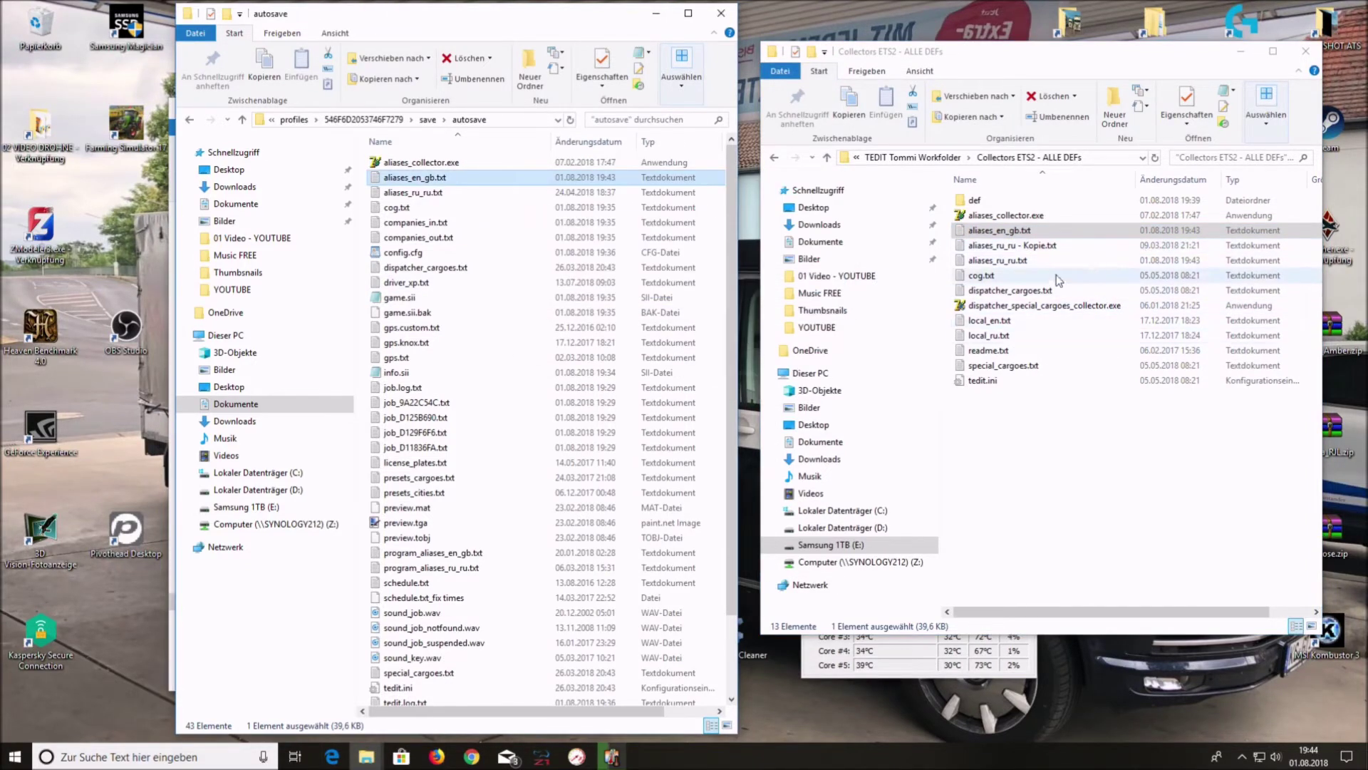
{"action": "left_click_drag", "start_coordinate": [1029, 264], "coordinate": [942, 314]}
{"action": "left_click_drag", "start_coordinate": [990, 277], "coordinate": [499, 306]}
{"action": "left_click", "coordinate": [1091, 420]}
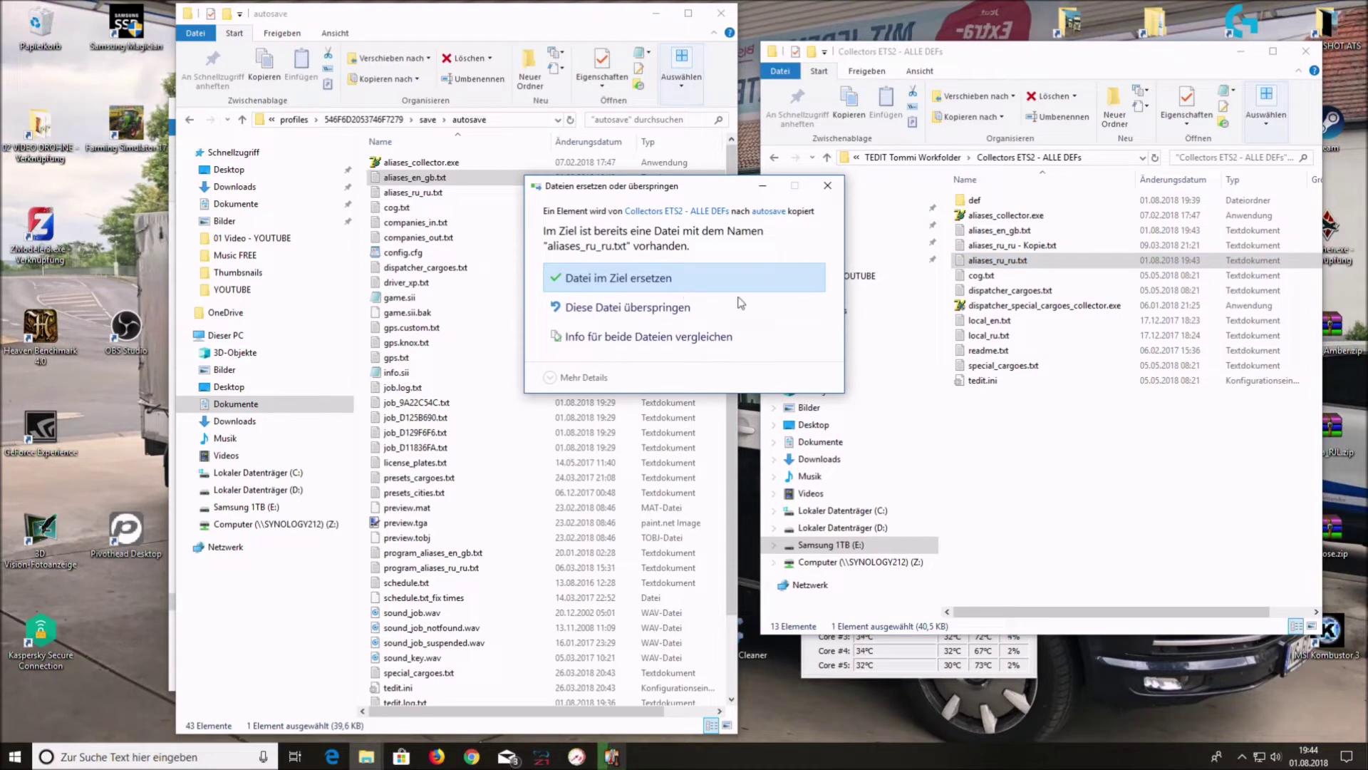
{"action": "left_click", "coordinate": [696, 282]}
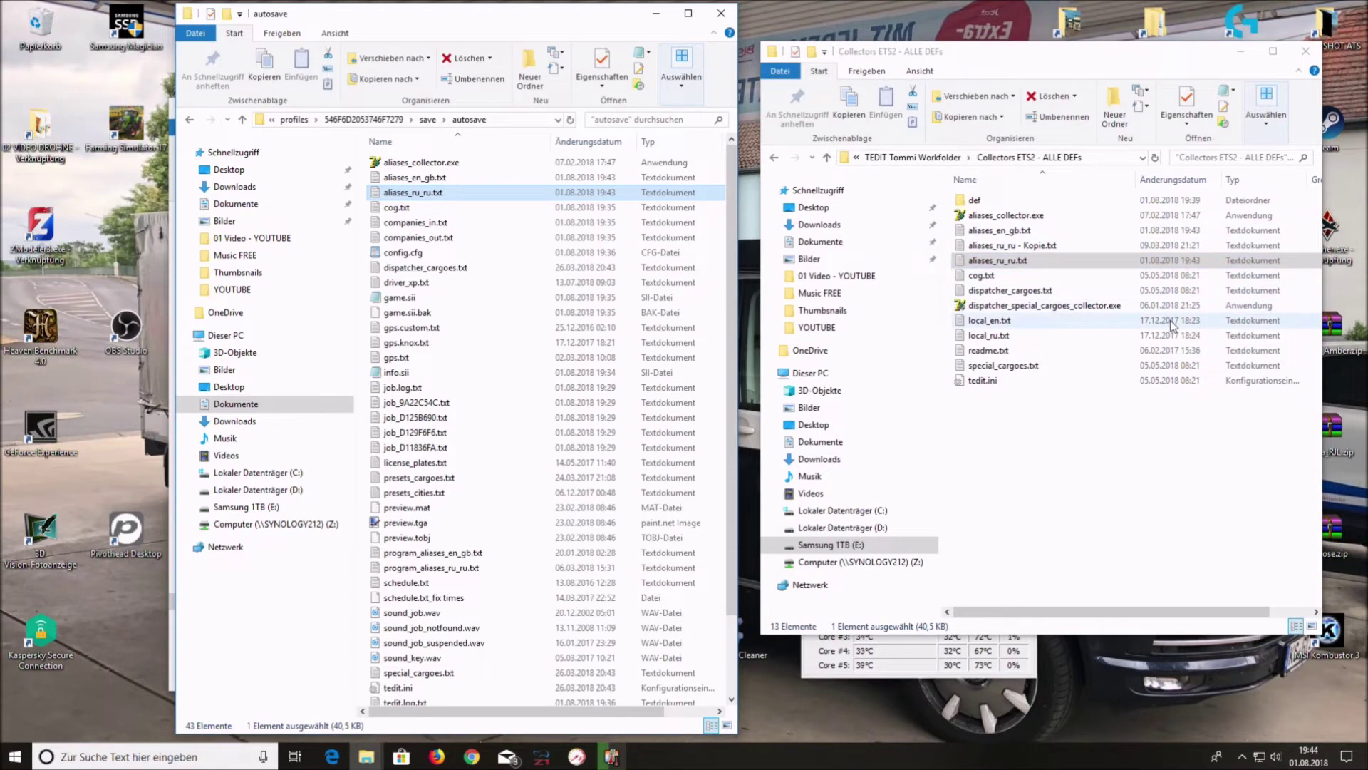
Run dispatcher_special_cargoes_collector.exe to collect the dispatcher and special cargoes, and close the collector.
{"action": "double_click", "coordinate": [1031, 308]}
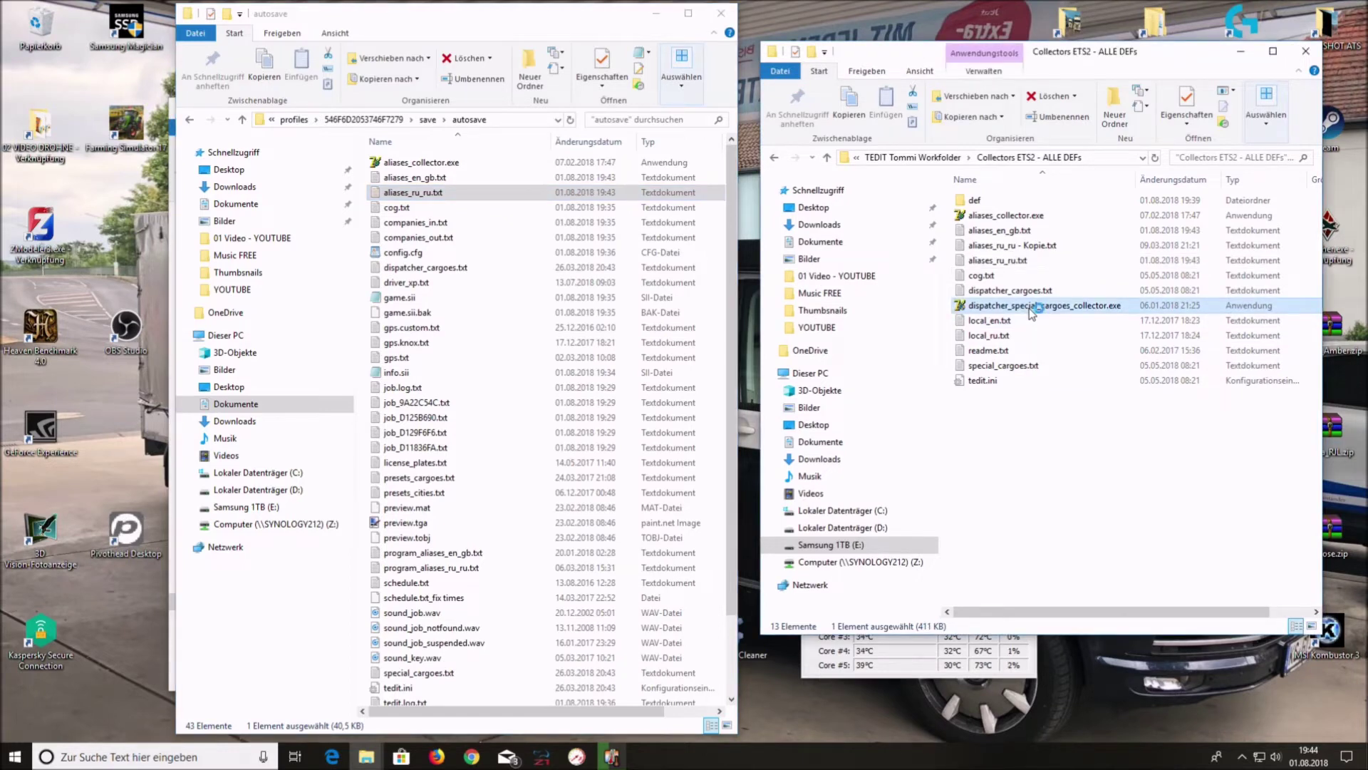
{"action": "left_click_drag", "start_coordinate": [1271, 263], "coordinate": [1095, 268]}
{"action": "left_click", "coordinate": [1294, 288]}
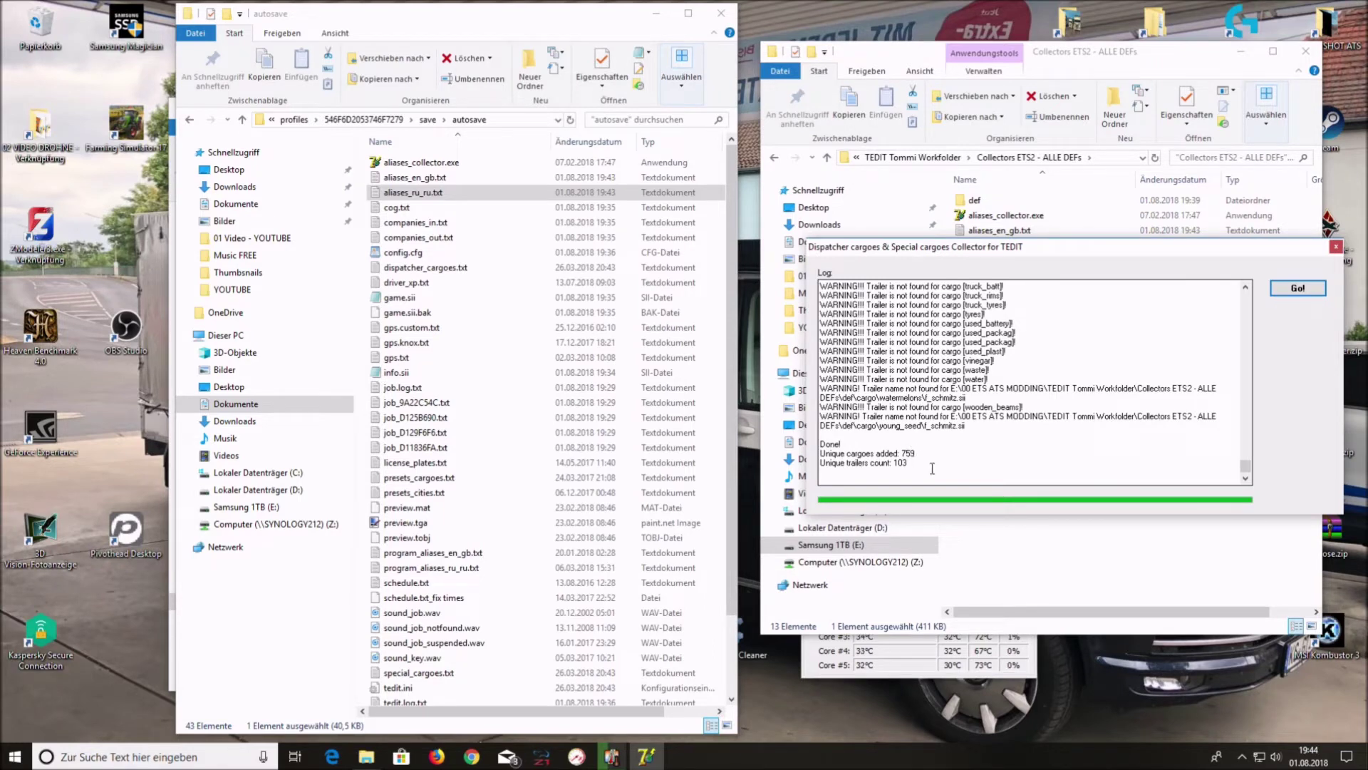
{"action": "left_click", "coordinate": [1304, 289]}
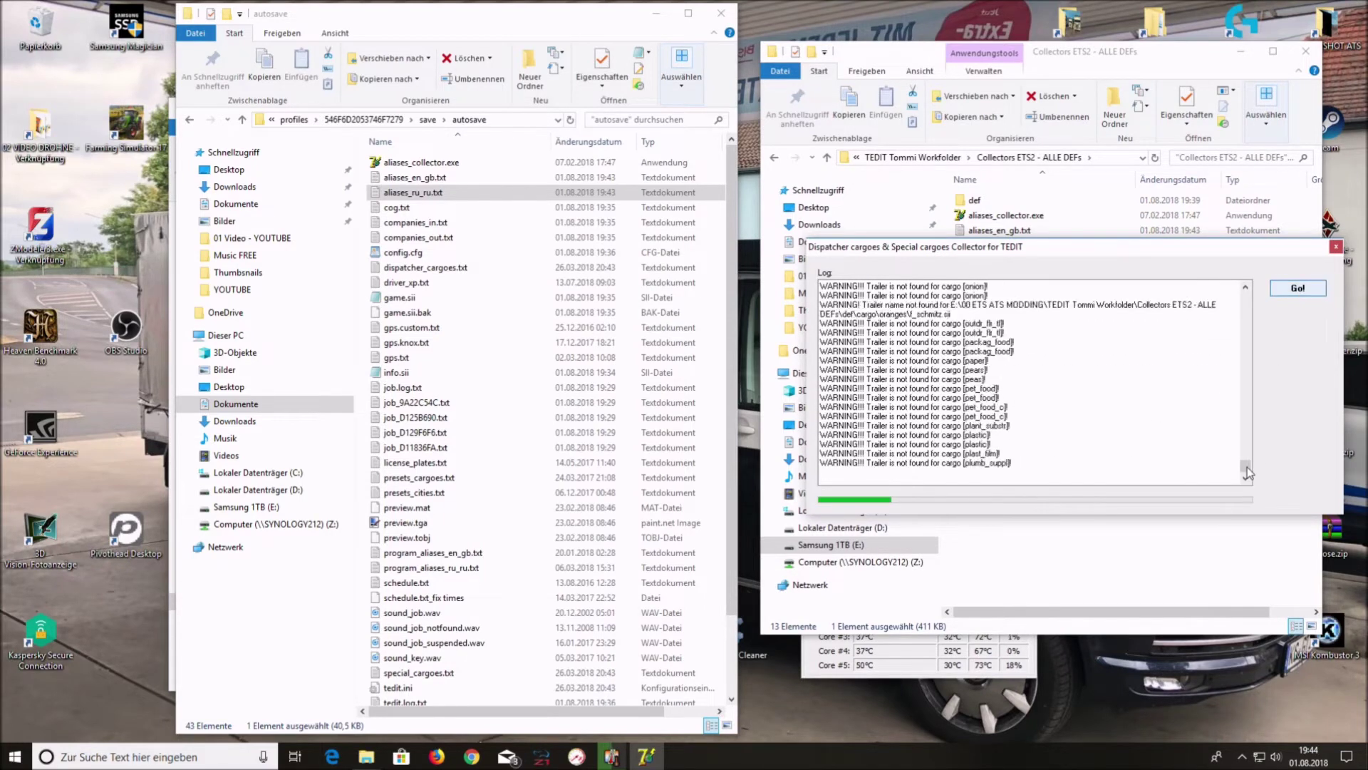
{"action": "left_click", "coordinate": [1336, 248]}
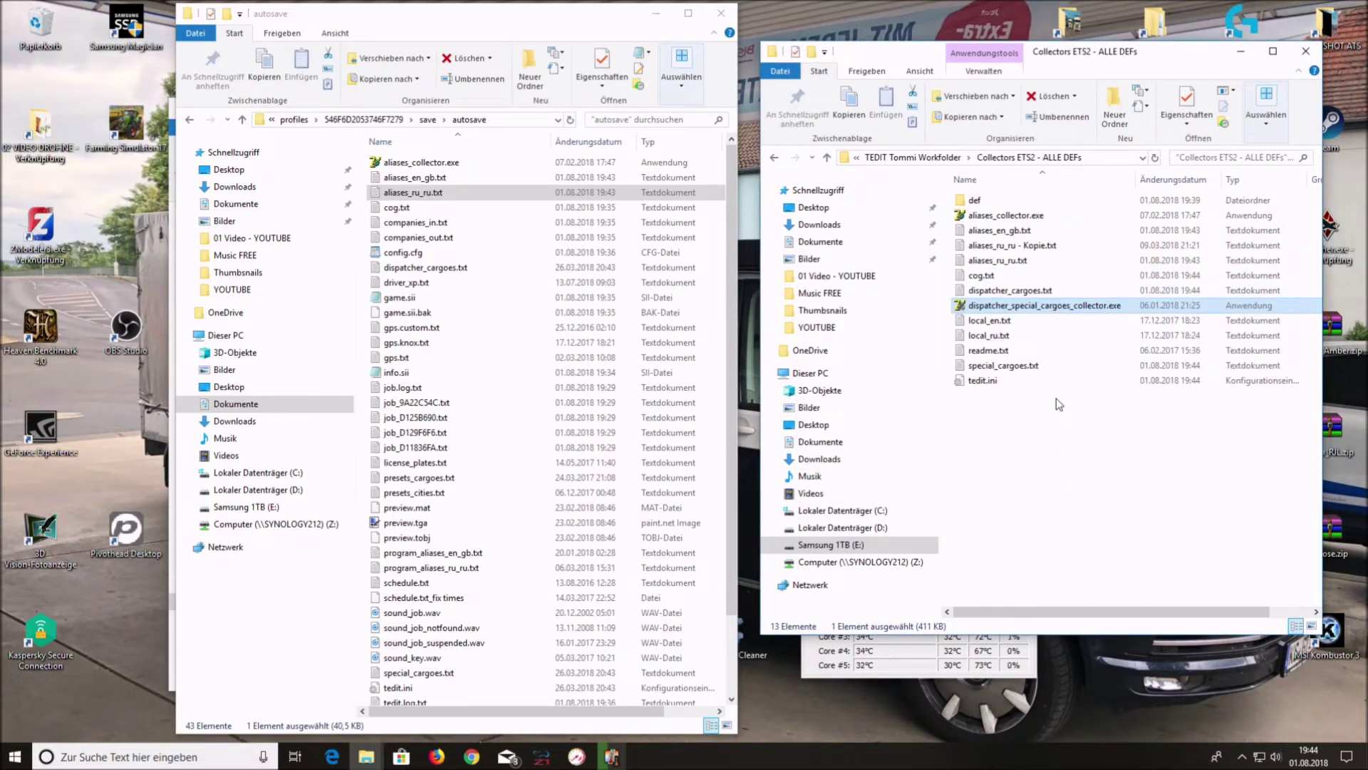
Dismiss the compatibility assistant and copy special_cargoes.txt and tedit.ini into the autosave folder, replacing the existing files.
{"action": "left_click", "coordinate": [1007, 381]}
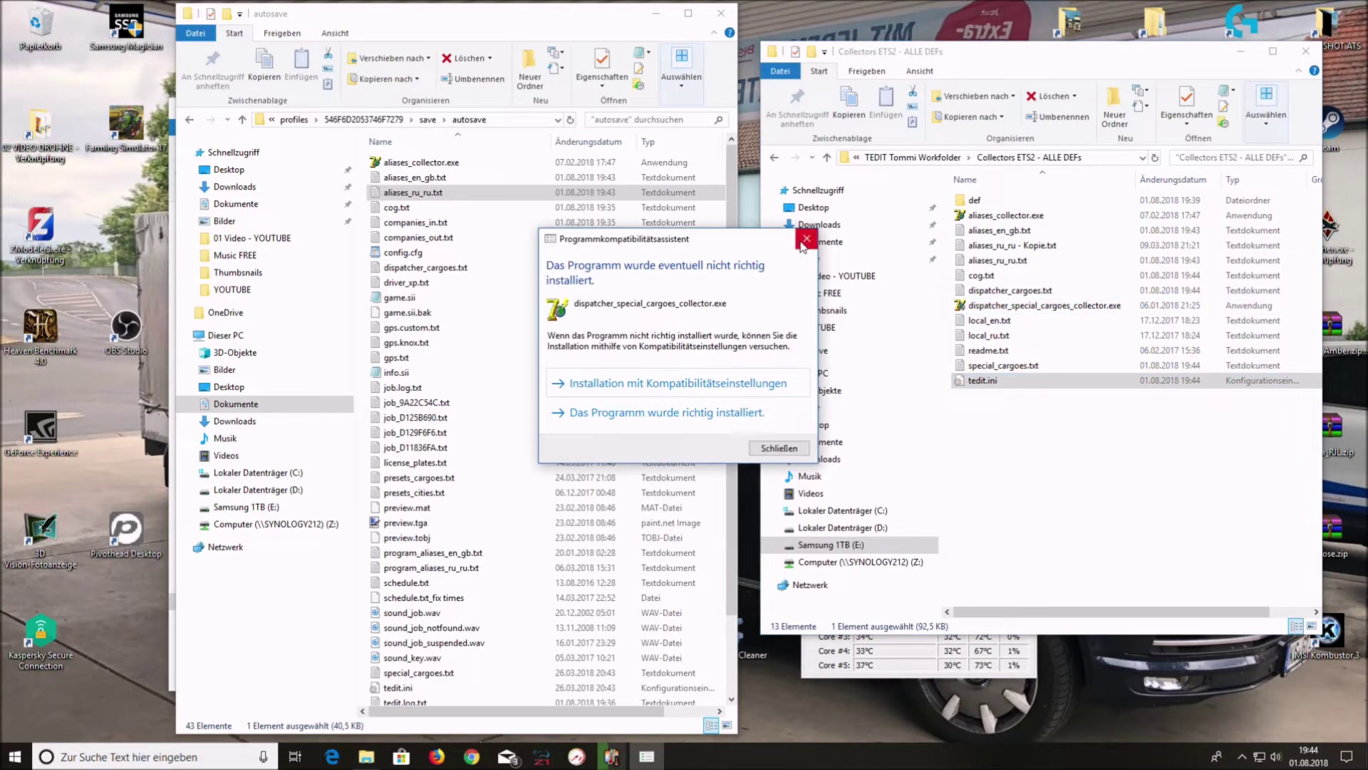
{"action": "left_click", "coordinate": [806, 238]}
{"action": "left_click_drag", "start_coordinate": [1019, 411], "coordinate": [470, 360]}
{"action": "left_click", "coordinate": [644, 282]}
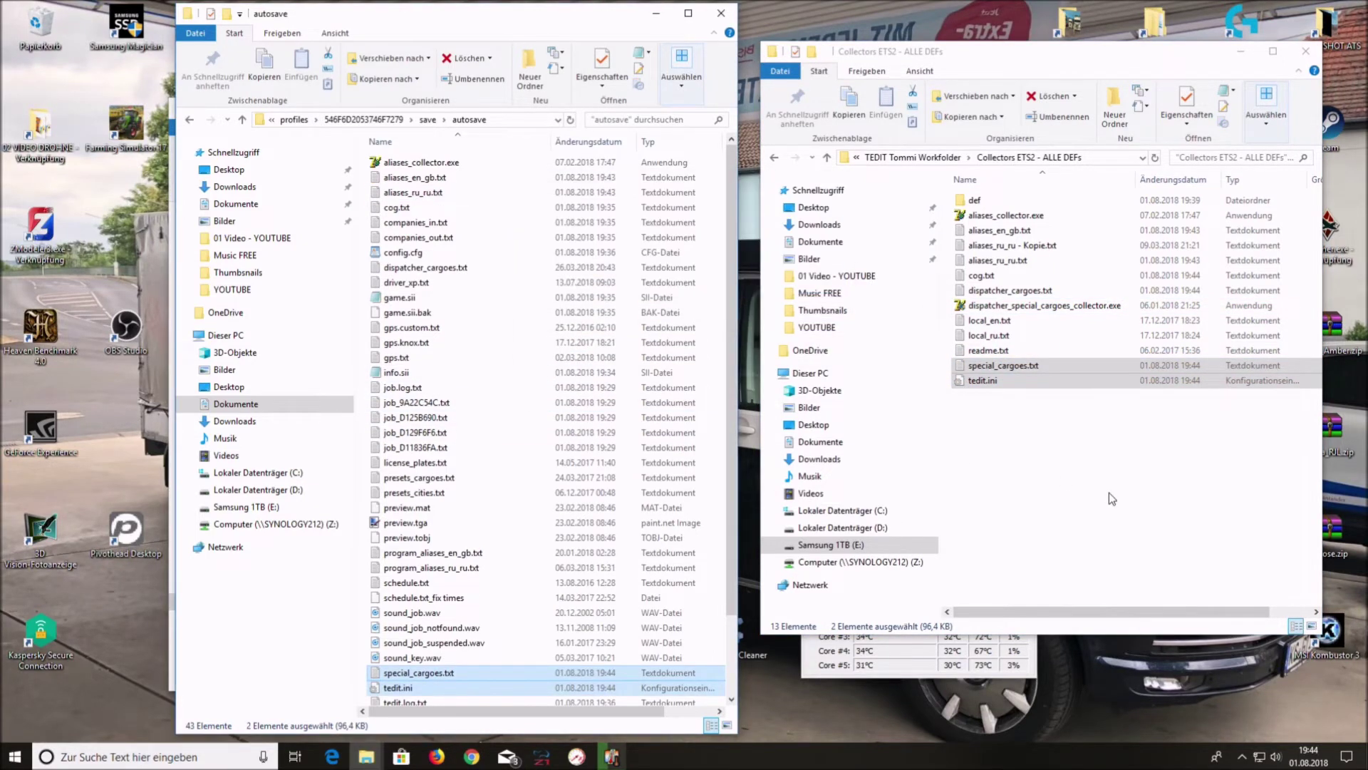
Sort the collector folder by modification date and copy the six newly updated text and ini files into autosave, replacing the existing ones.
{"action": "left_click", "coordinate": [1074, 261]}
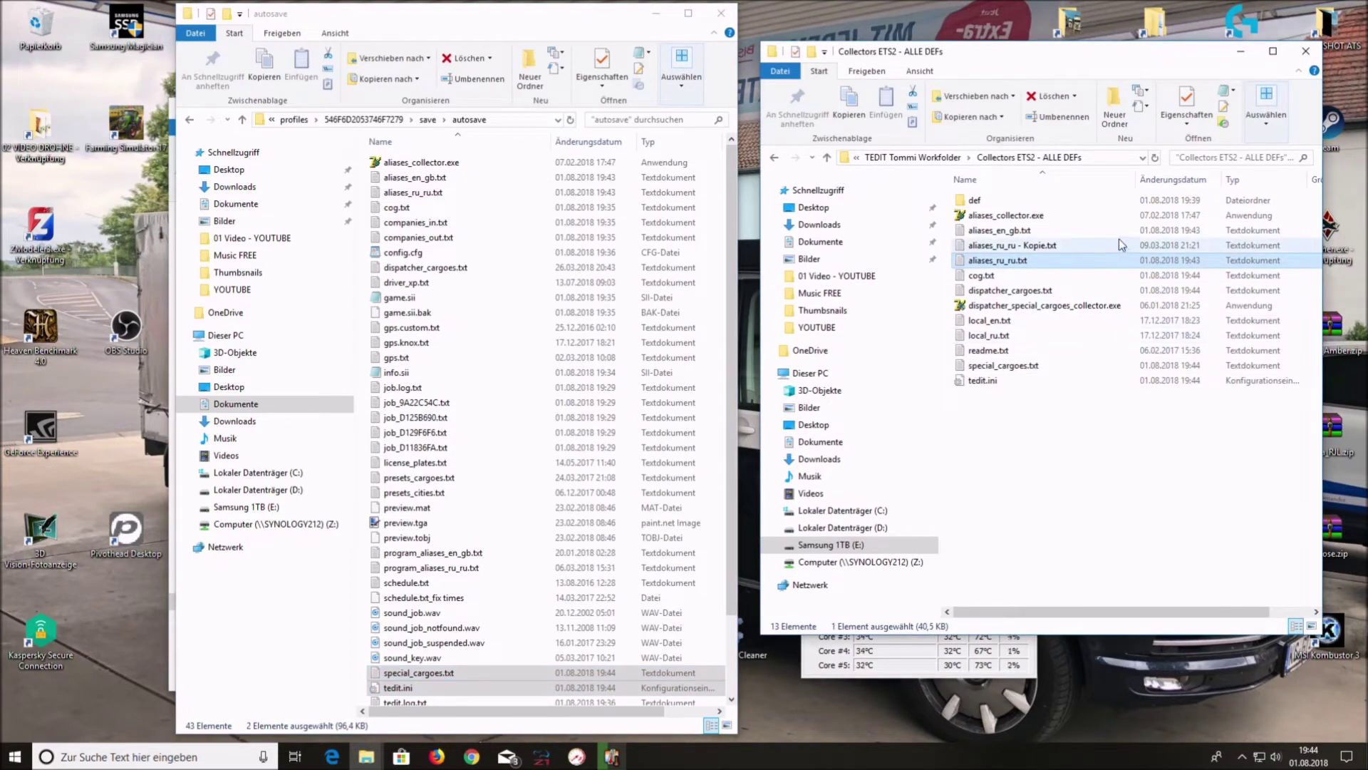
{"action": "left_click", "coordinate": [1175, 179]}
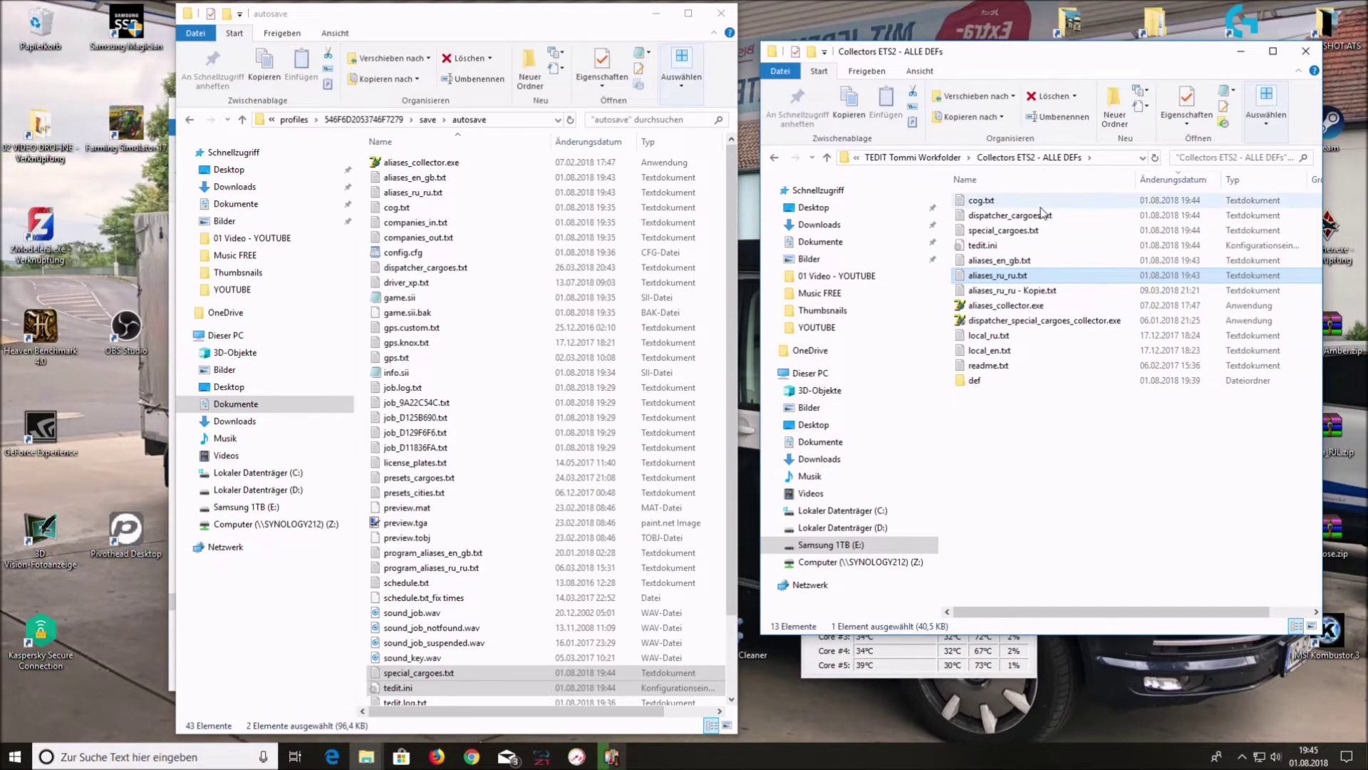
{"action": "left_click", "coordinate": [998, 204]}
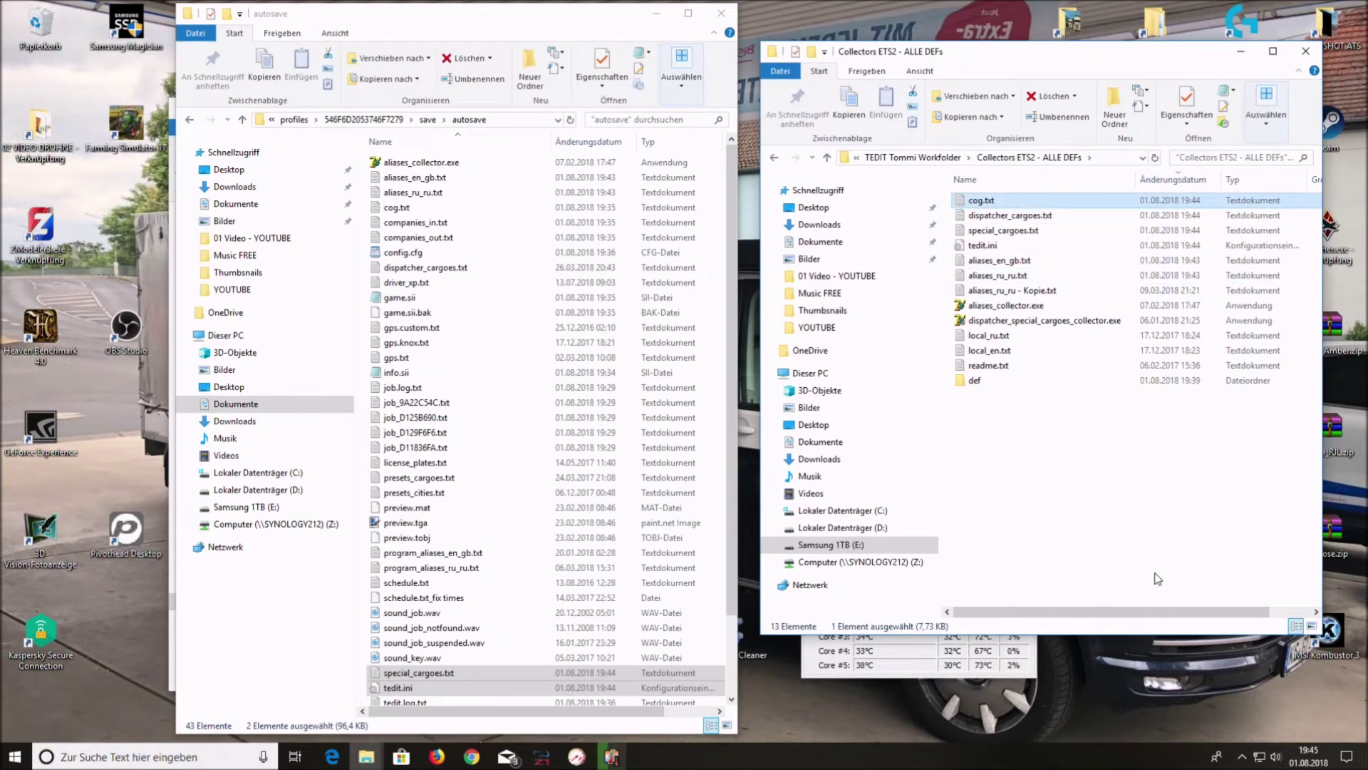
{"action": "key", "text": "shift+Down"}
{"action": "key", "text": "shift+Down"}
{"action": "key", "text": "shift+Down"}
{"action": "key", "text": "shift+Down"}
{"action": "key", "text": "shift+Down"}
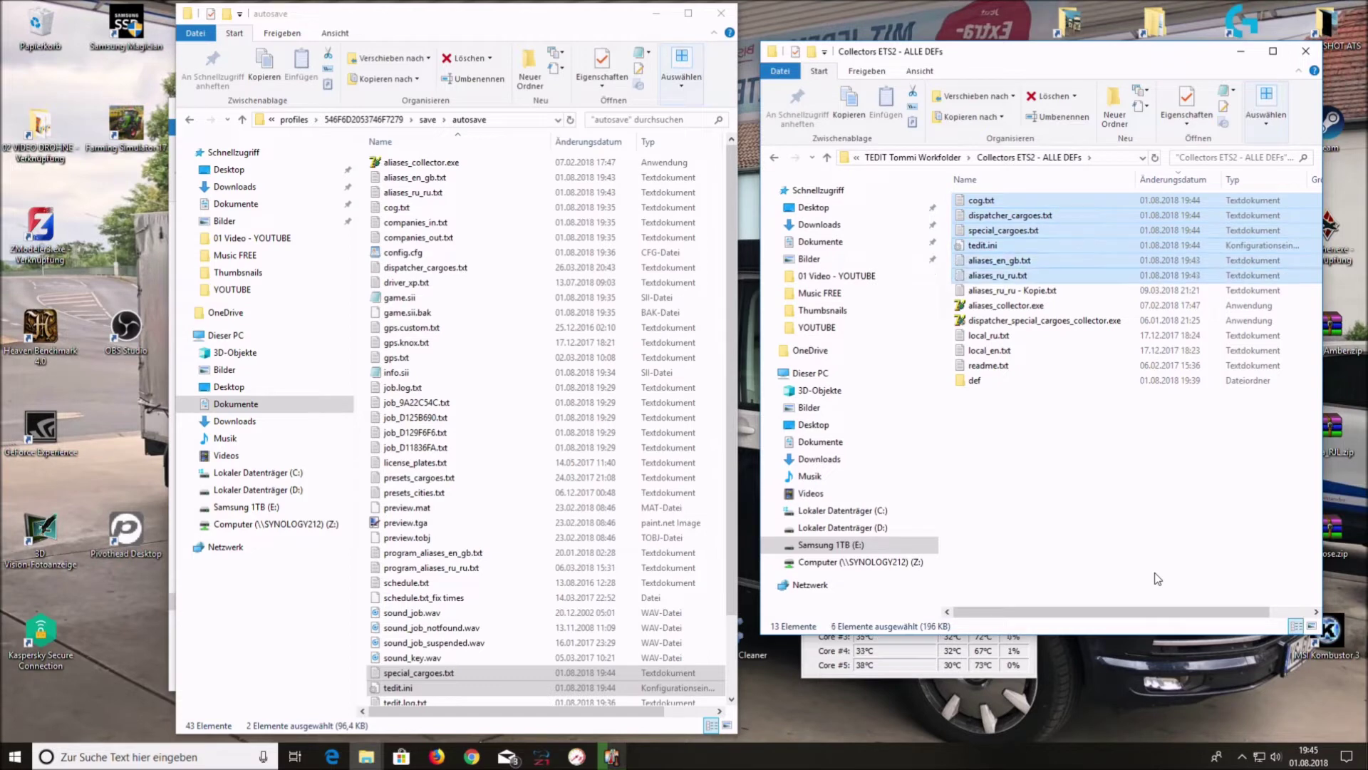
{"action": "left_click_drag", "start_coordinate": [1061, 232], "coordinate": [527, 332]}
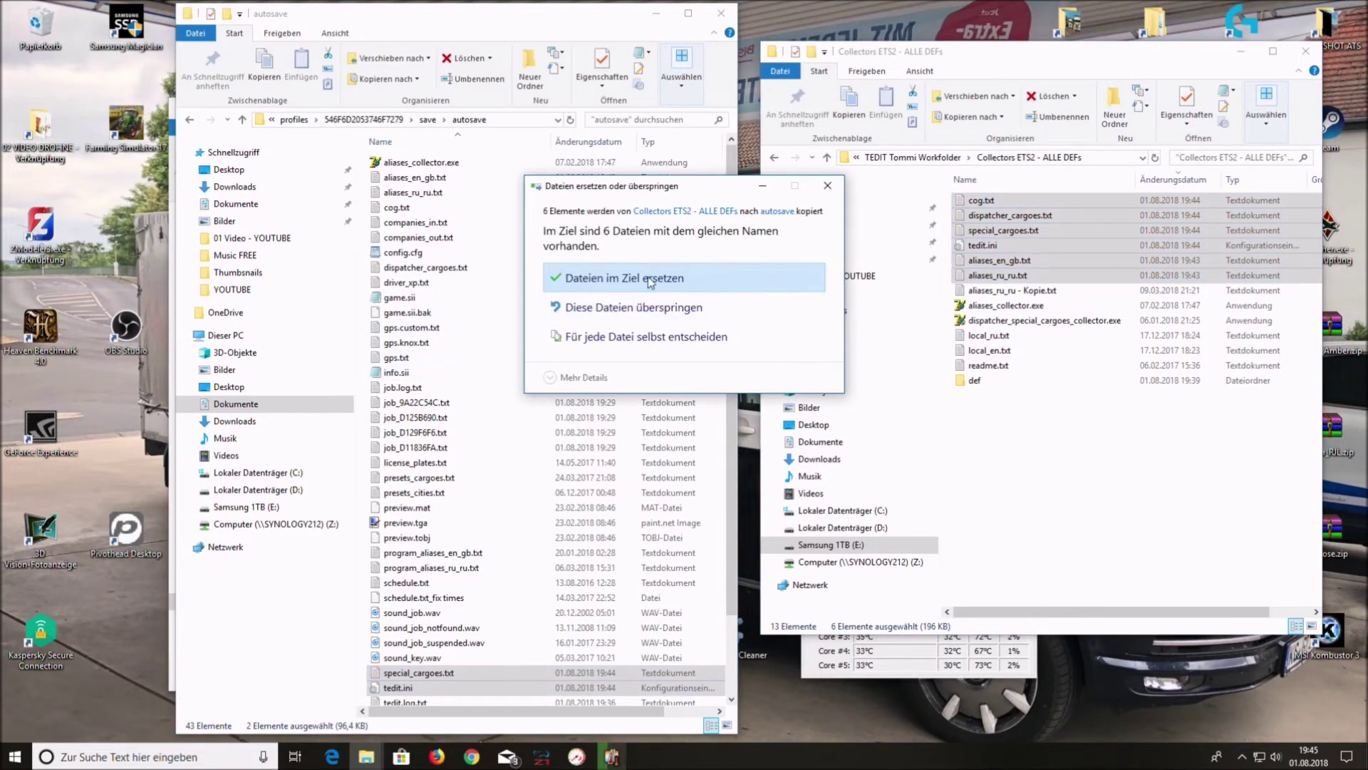
{"action": "left_click", "coordinate": [649, 278]}
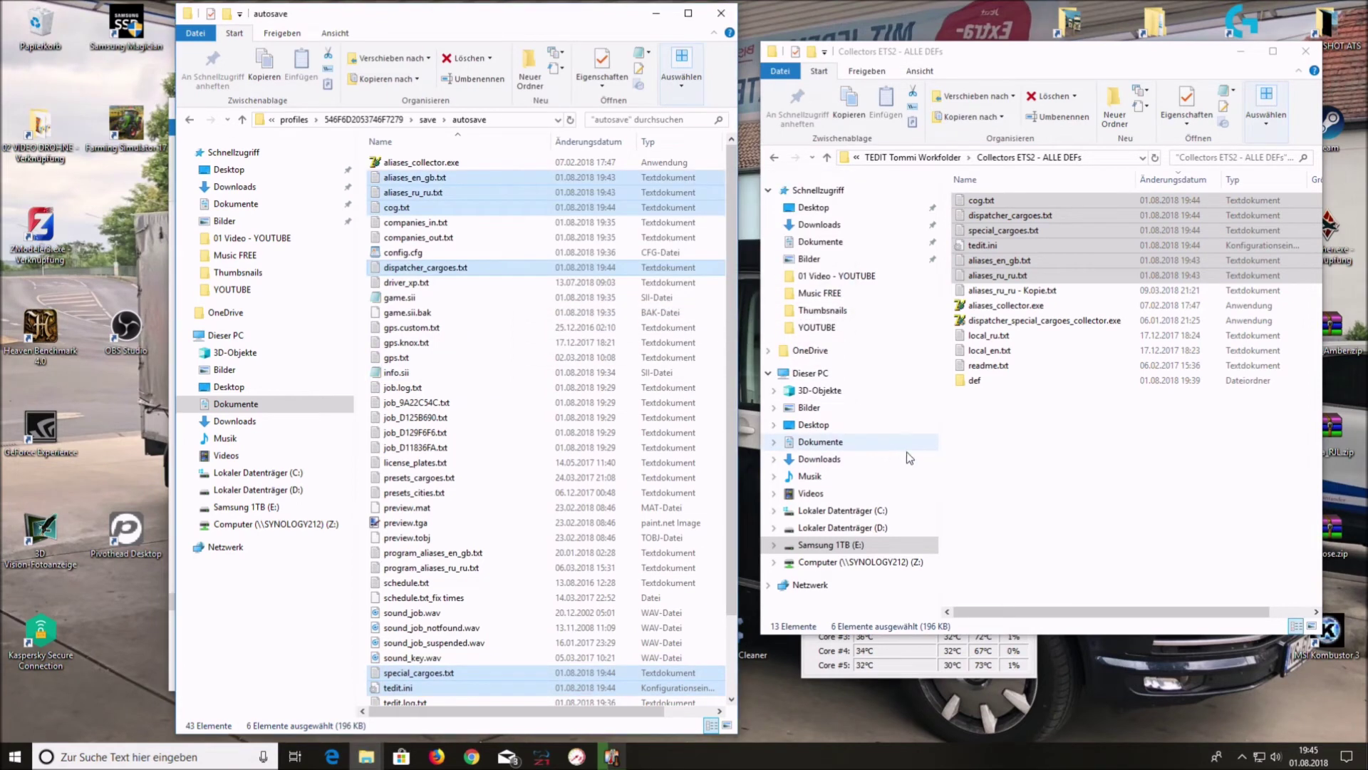
{"action": "left_click", "coordinate": [1042, 455]}
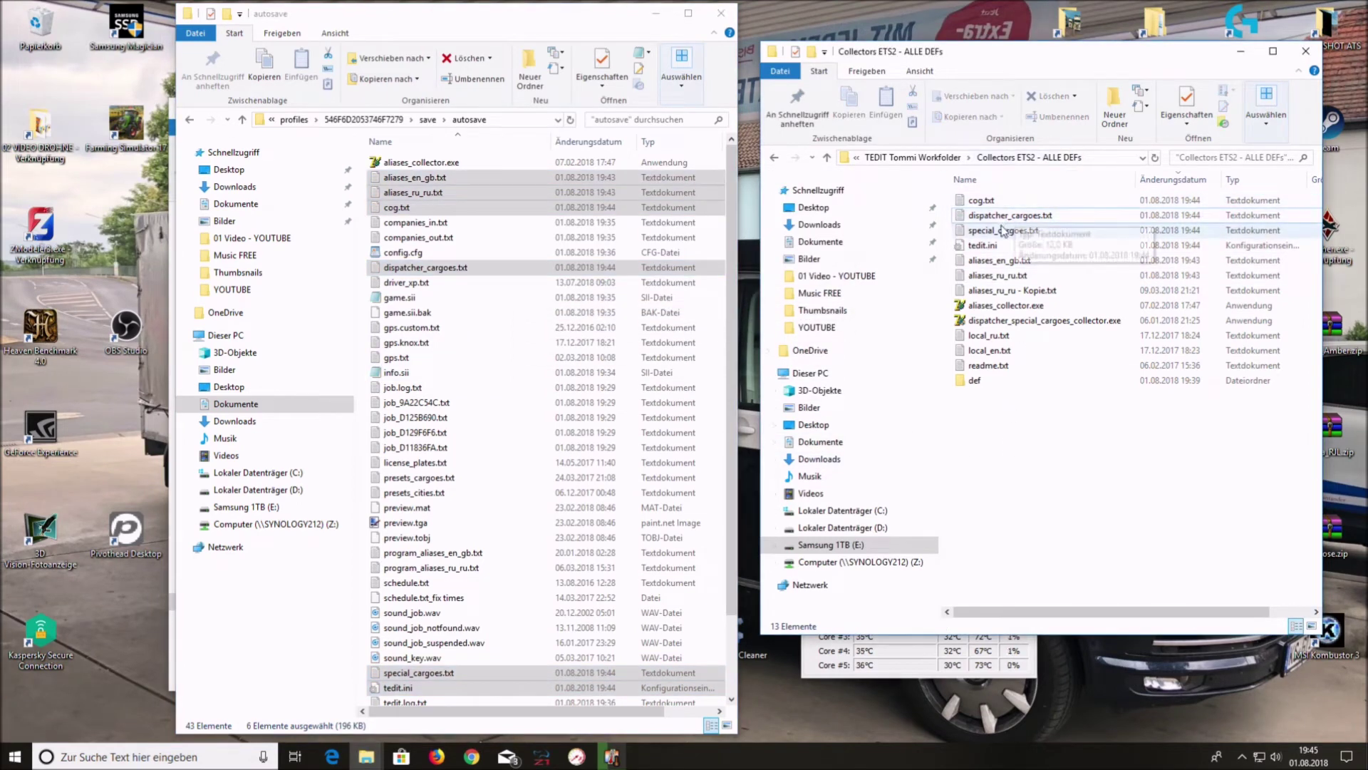
{"action": "left_click", "coordinate": [1178, 187]}
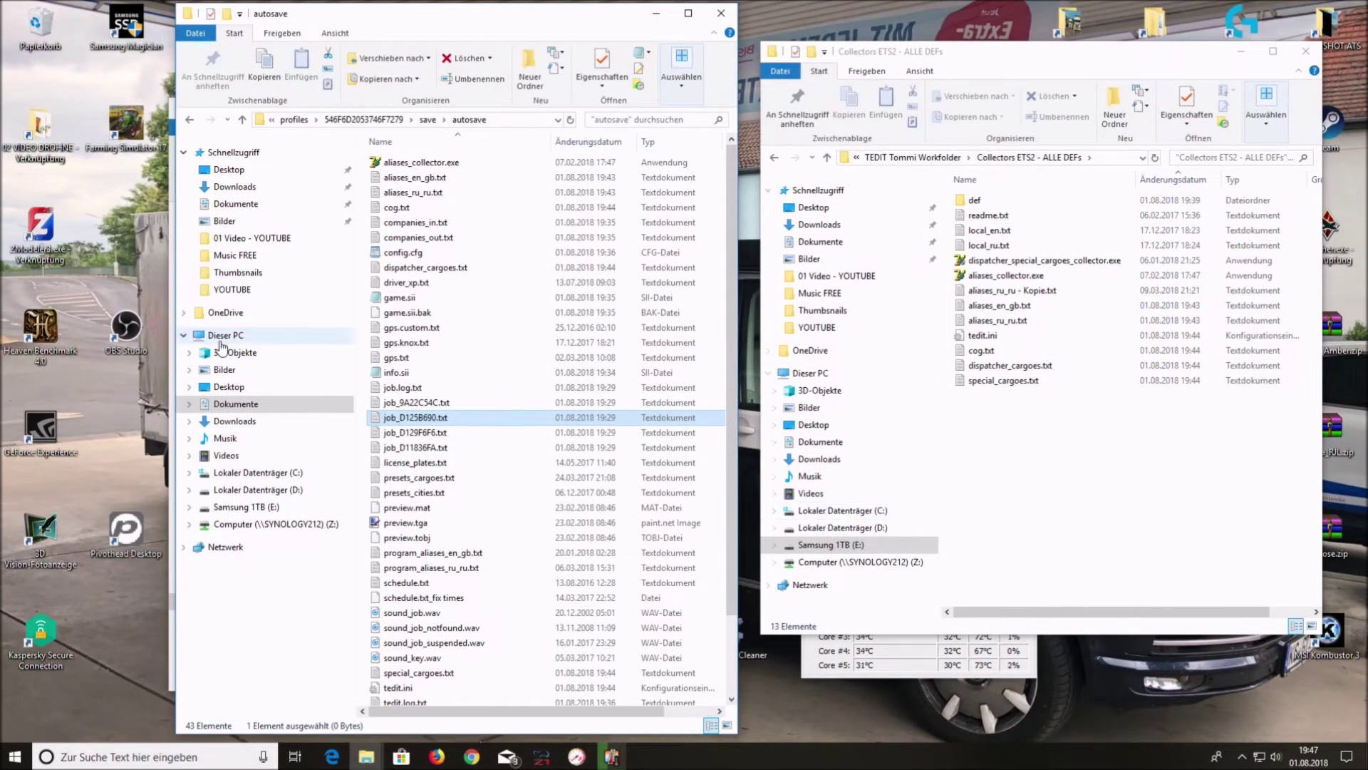
Look through the city and company coordinates in the autosave folder's gps.txt, and close the file.
{"action": "double_click", "coordinate": [421, 358]}
{"action": "scroll", "coordinate": [452, 278], "scroll_direction": "down", "scroll_amount": 11}
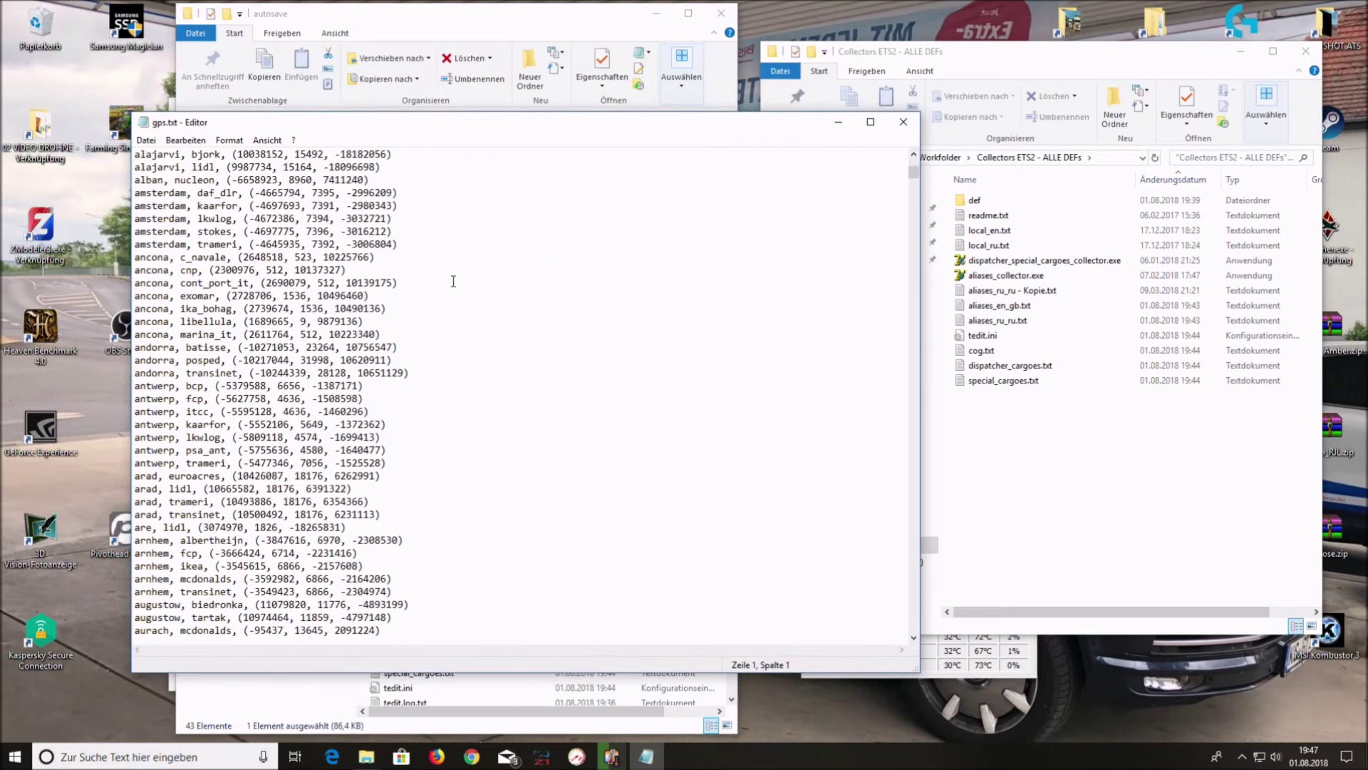
{"action": "left_click_drag", "start_coordinate": [917, 176], "coordinate": [887, 610]}
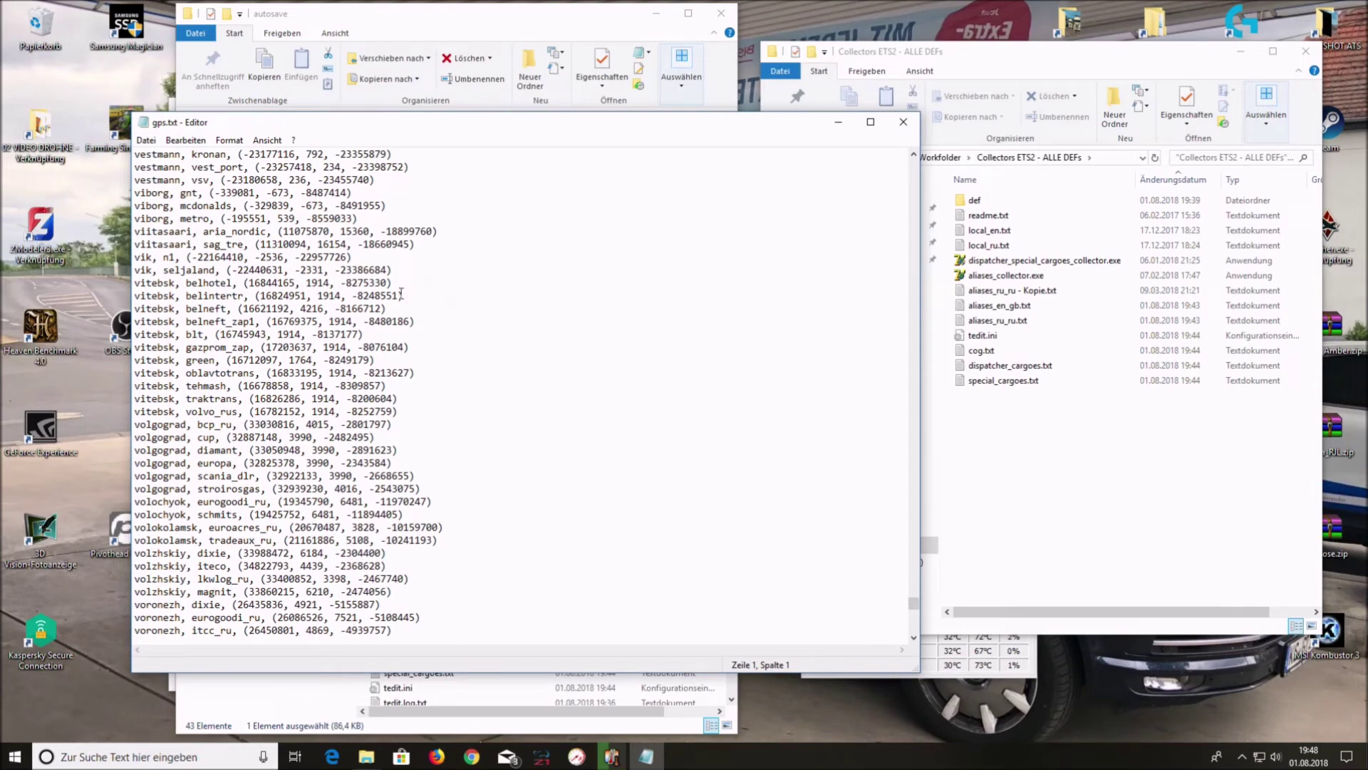
{"action": "left_click_drag", "start_coordinate": [915, 606], "coordinate": [899, 171]}
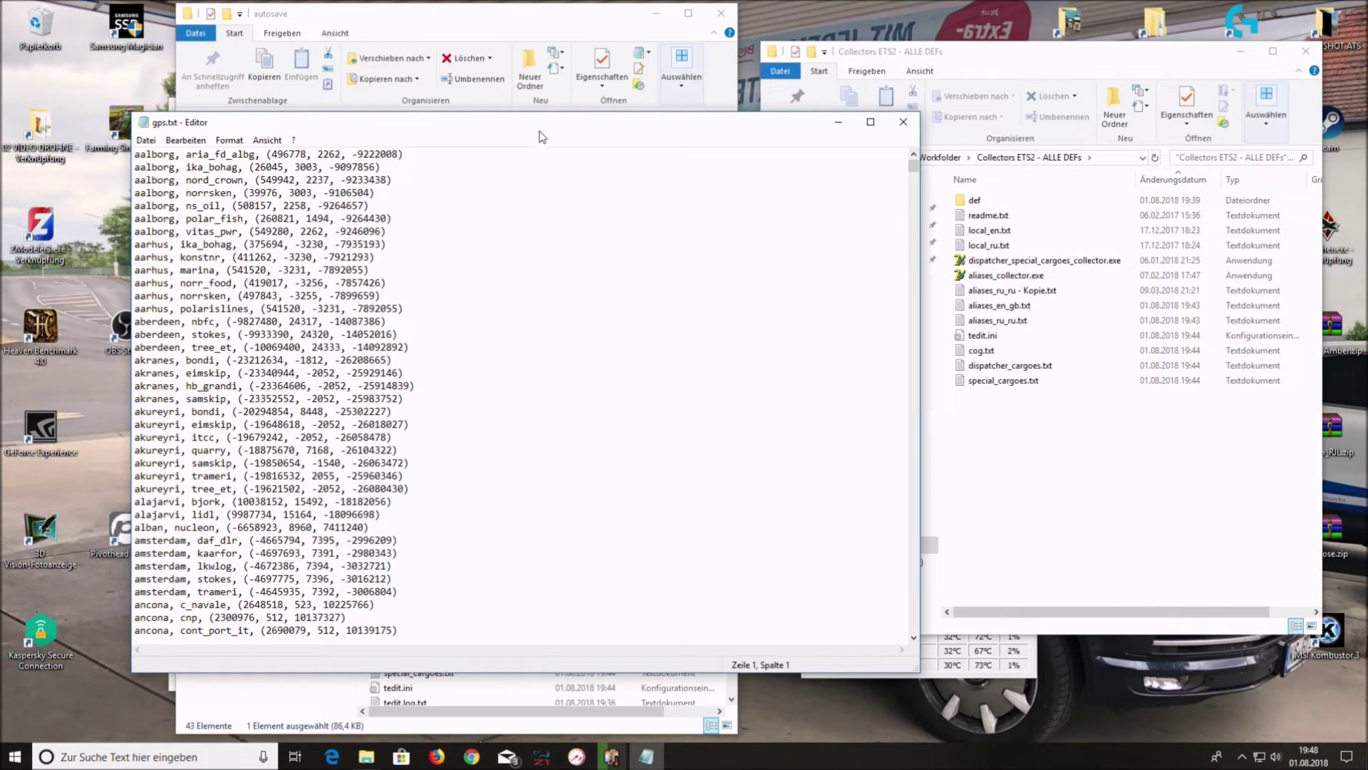
{"action": "left_click", "coordinate": [903, 122]}
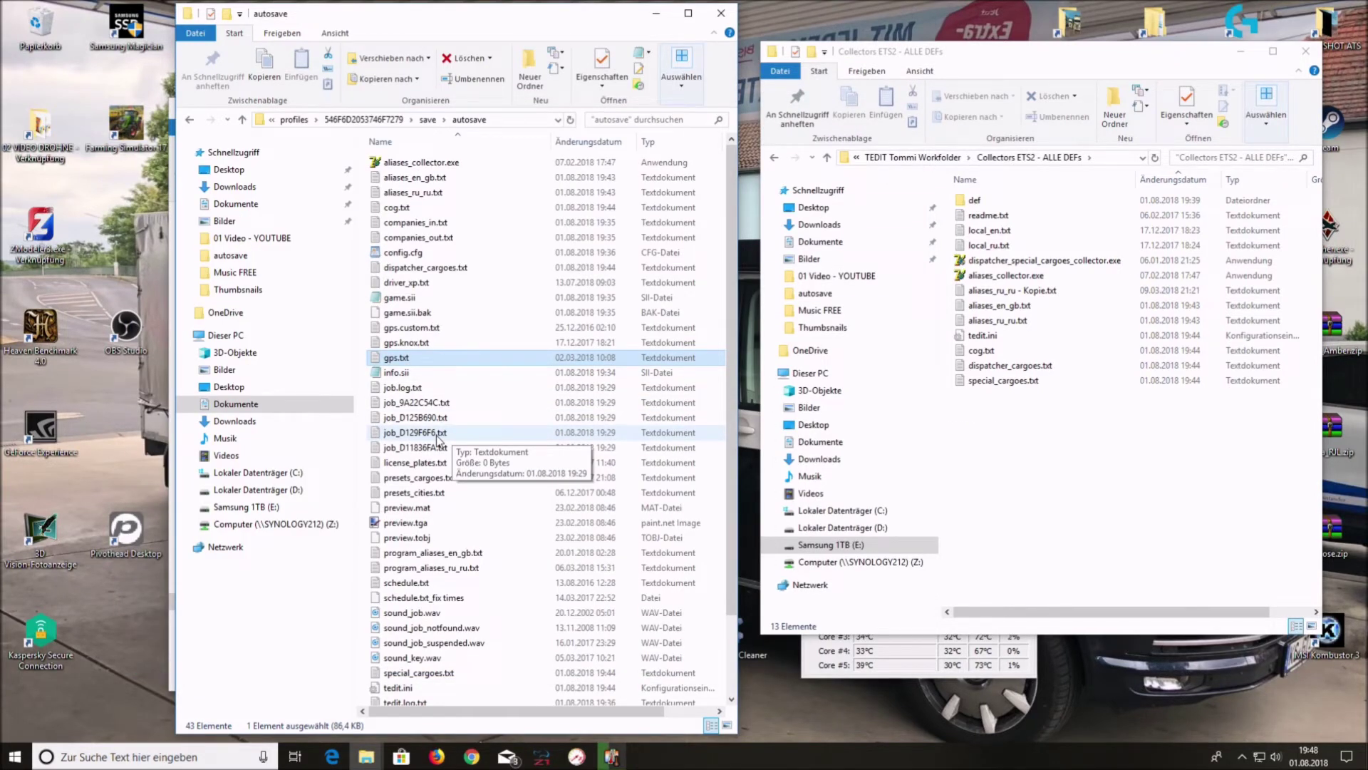
Switch to Chrome, search Google for "tedit promods gps" and open the ProMods forum thread GPS extraction.
{"action": "double_click", "coordinate": [396, 357]}
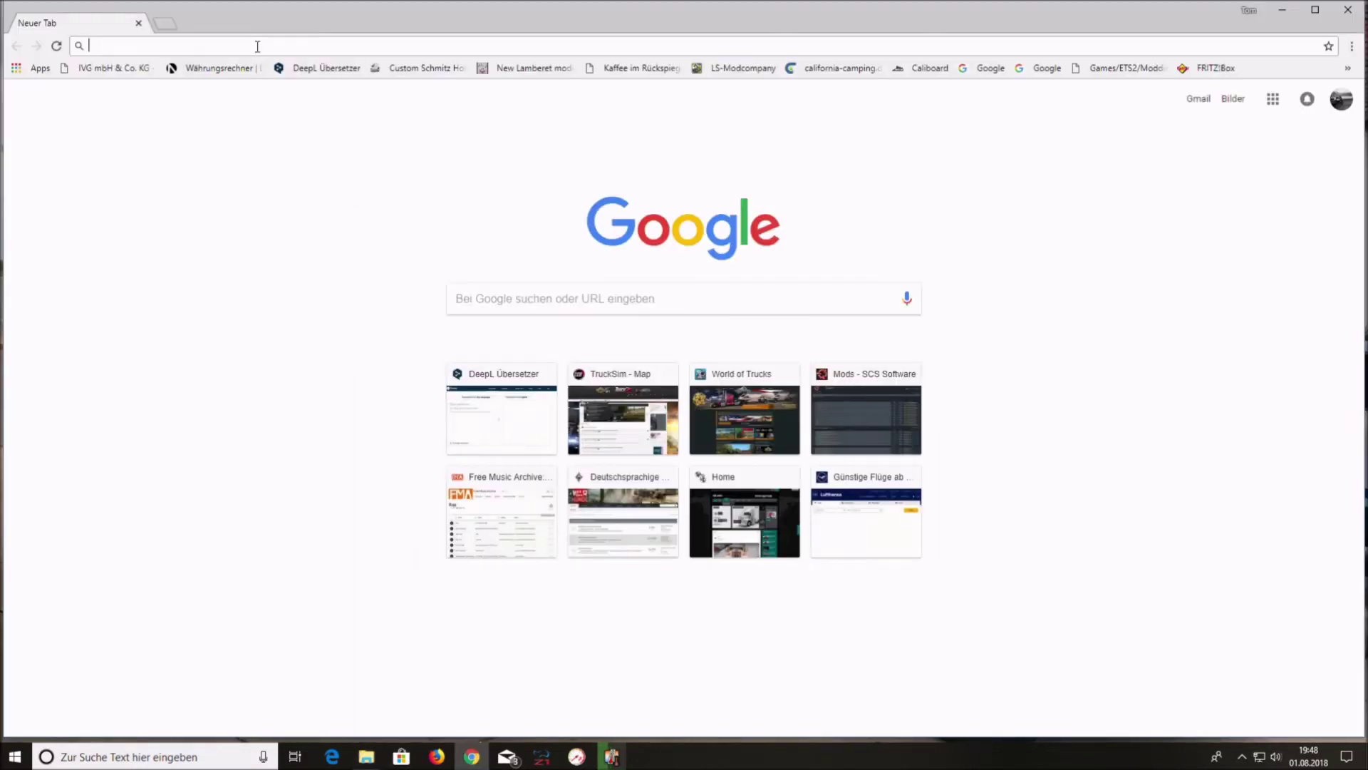
{"action": "type", "text": "tedit promods gps"}
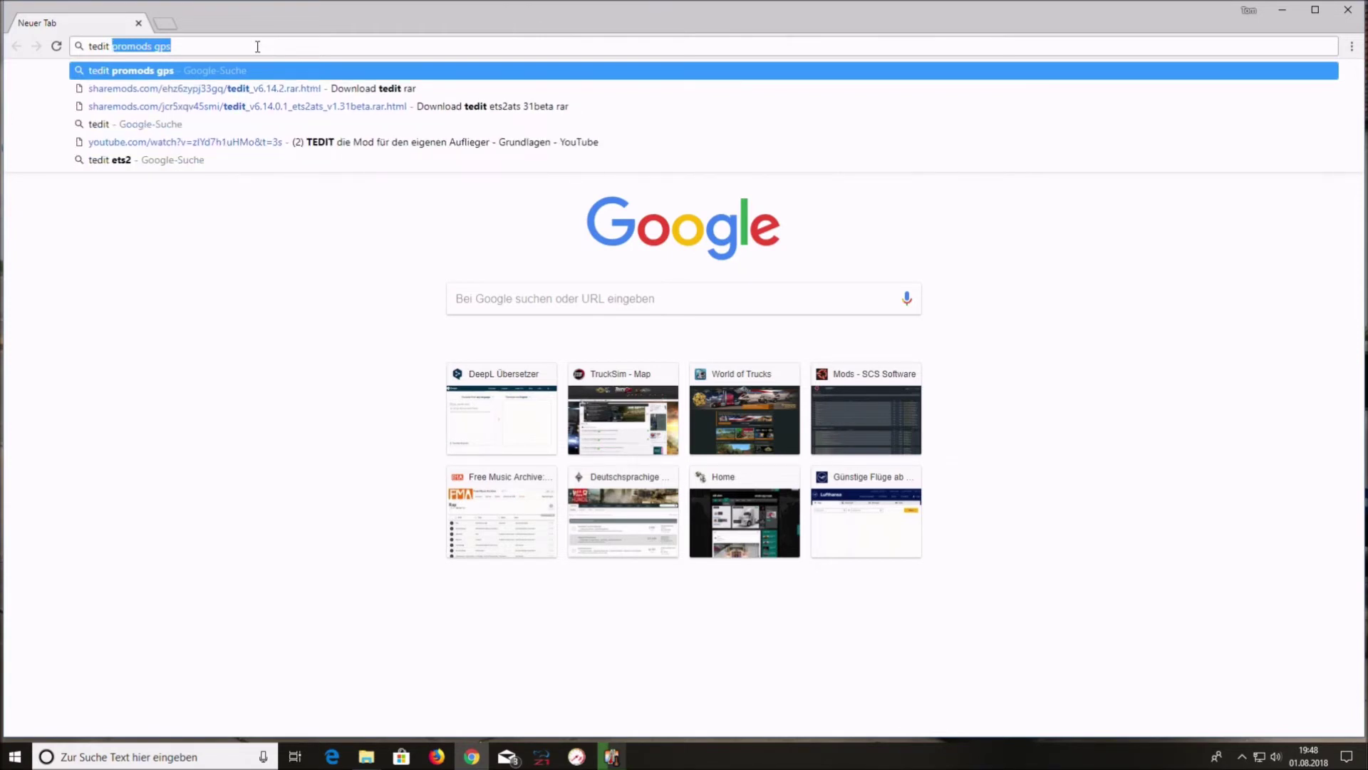
{"action": "key", "text": "Return"}
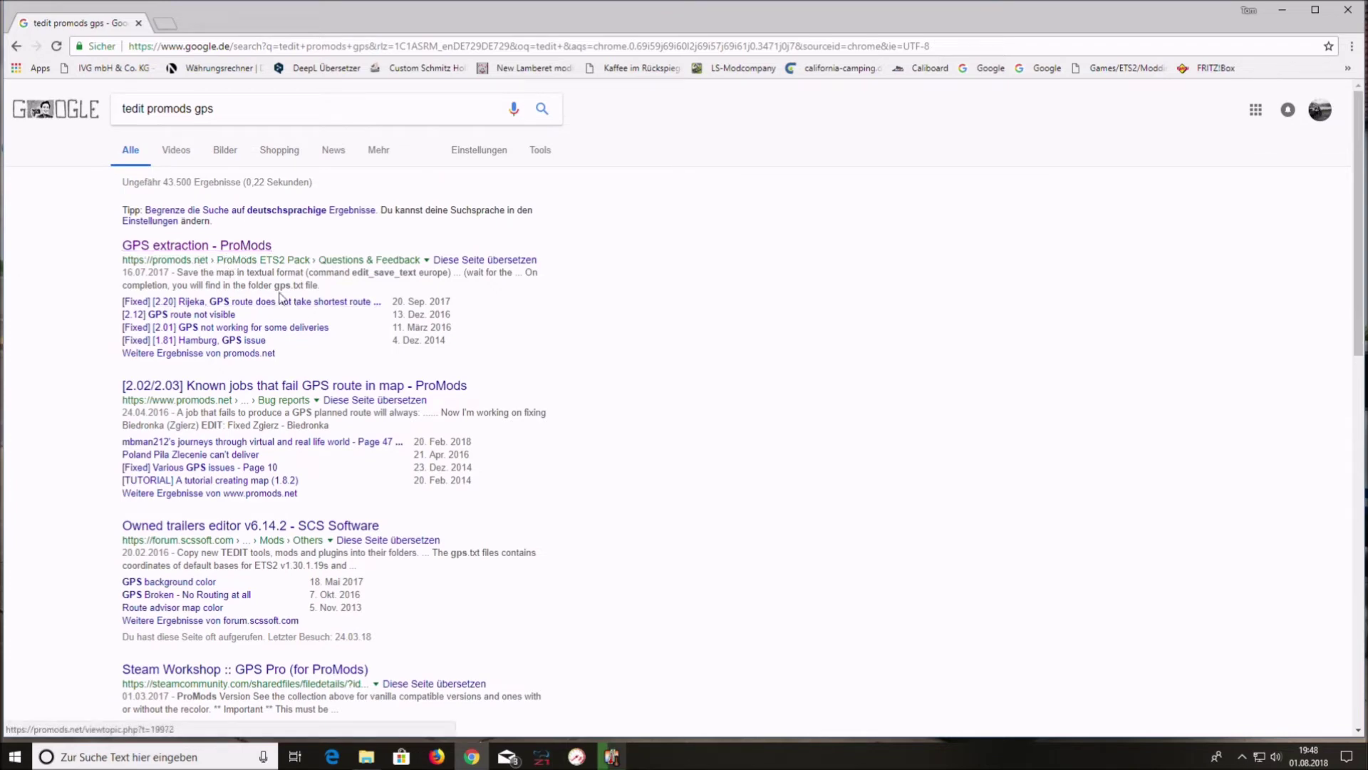
{"action": "left_click", "coordinate": [214, 248]}
Read the thread's instructions for extracting gps.txt with gps_extractor.exe and the replies, and close the browser.
{"action": "scroll", "coordinate": [542, 339], "scroll_direction": "down", "scroll_amount": 6}
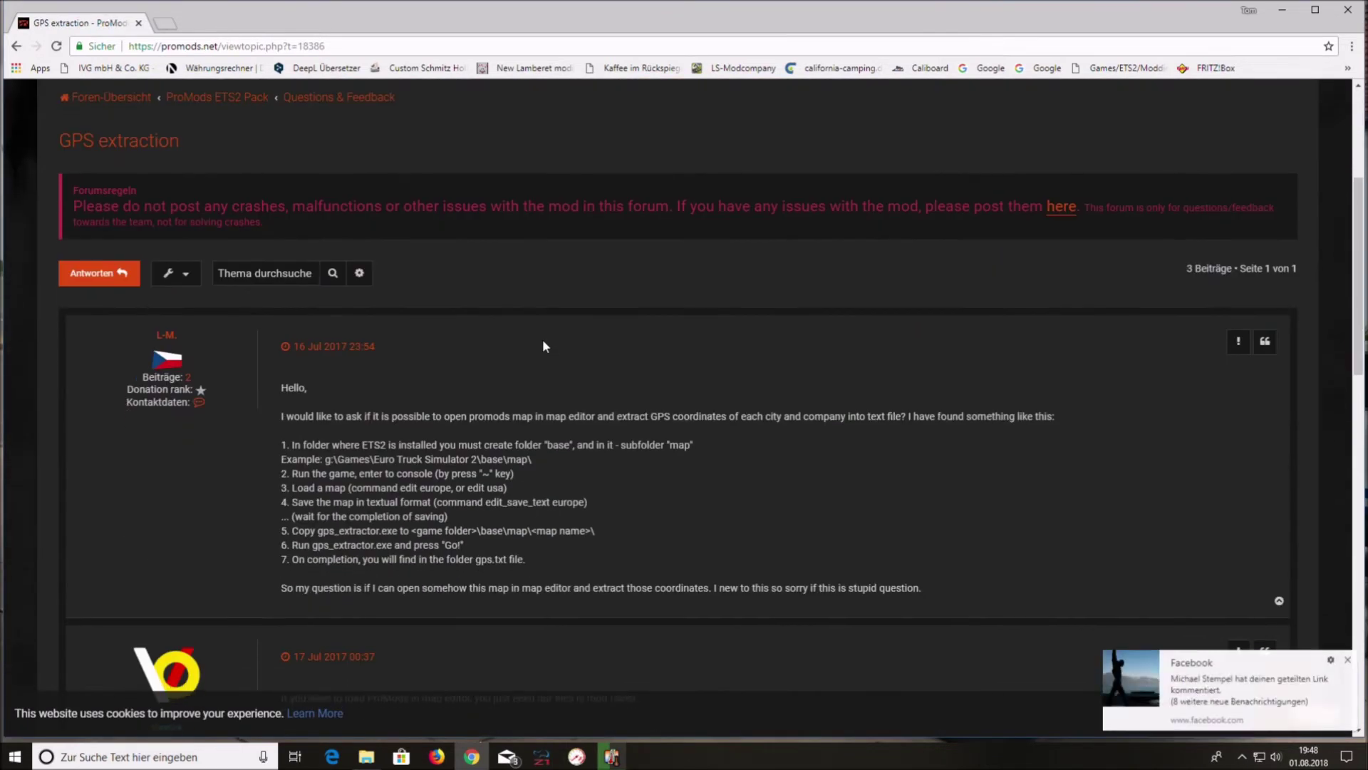
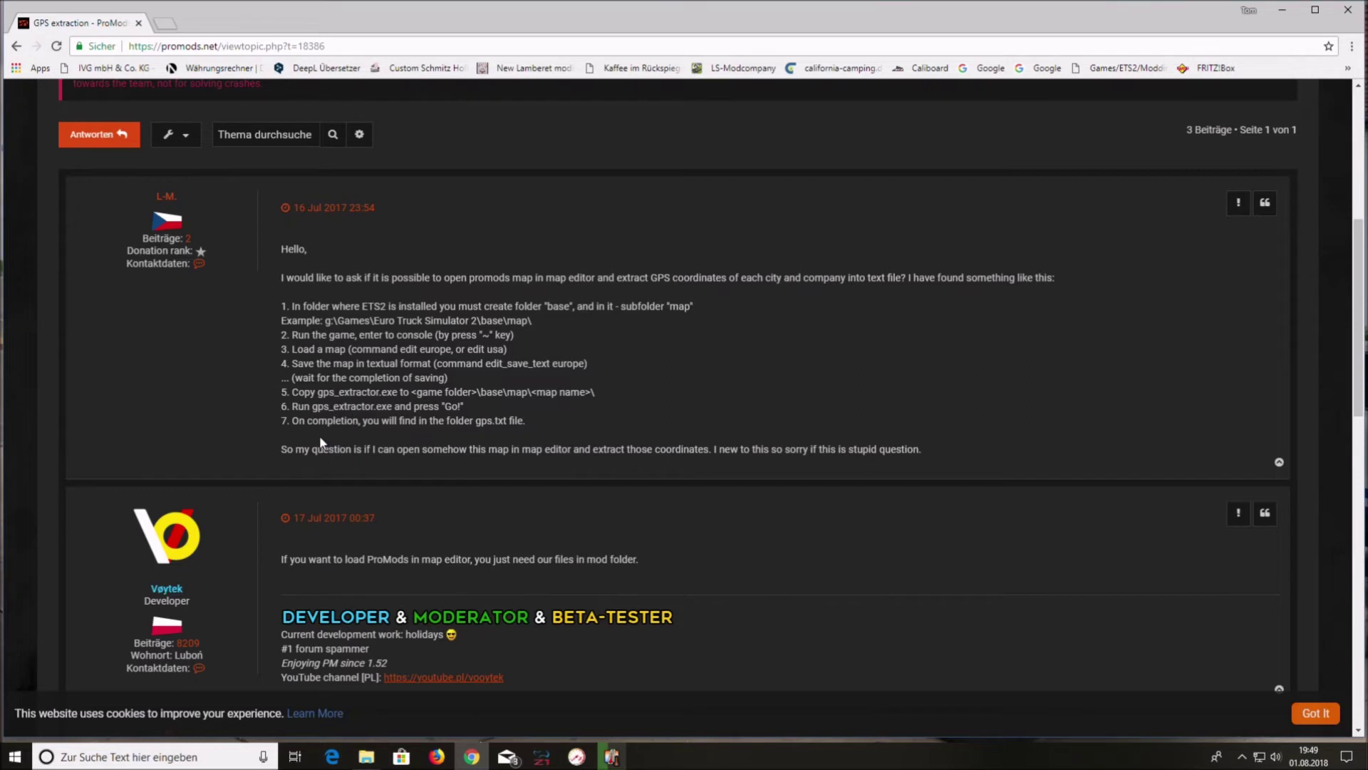
{"action": "left_click_drag", "start_coordinate": [476, 420], "coordinate": [506, 420]}
{"action": "left_click", "coordinate": [669, 420]}
{"action": "scroll", "coordinate": [648, 455], "scroll_direction": "down", "scroll_amount": 4}
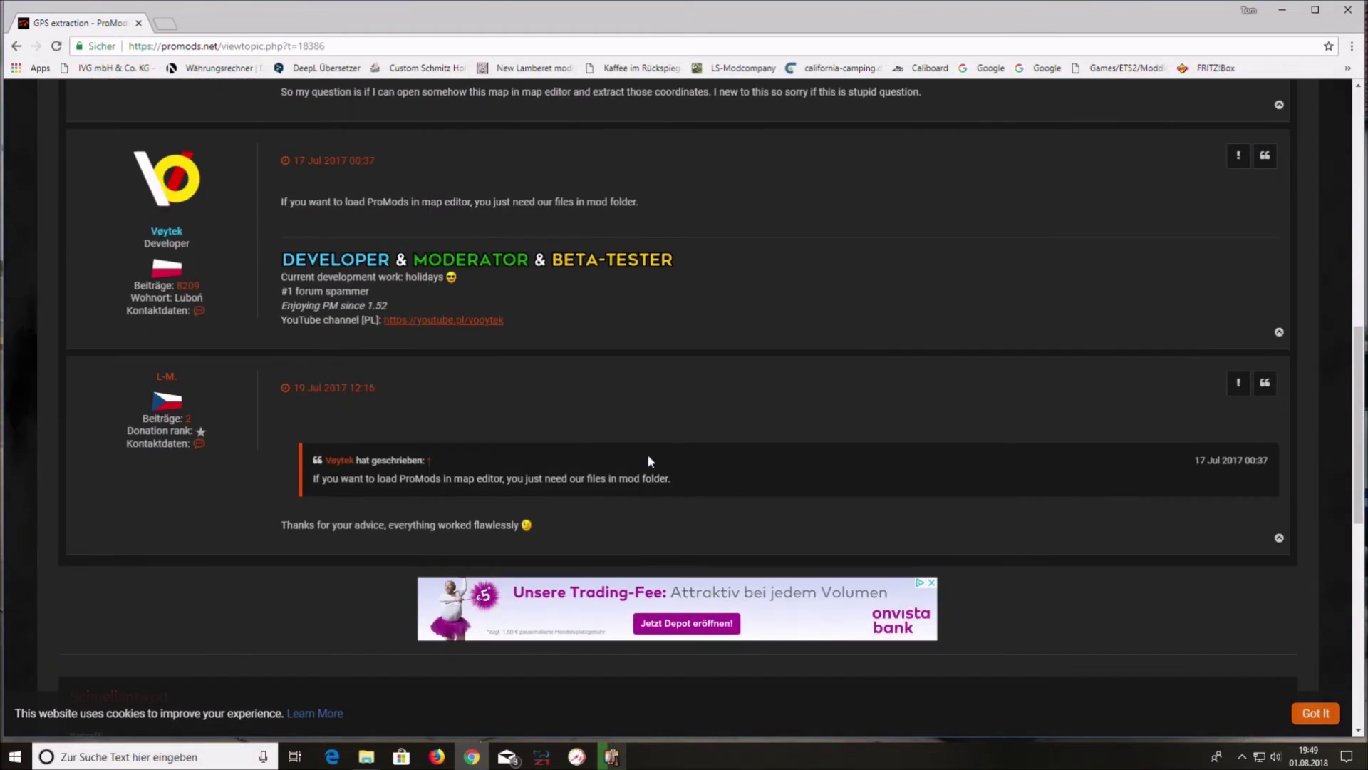
{"action": "scroll", "coordinate": [649, 455], "scroll_direction": "up", "scroll_amount": 9}
{"action": "scroll", "coordinate": [648, 461], "scroll_direction": "down", "scroll_amount": 4}
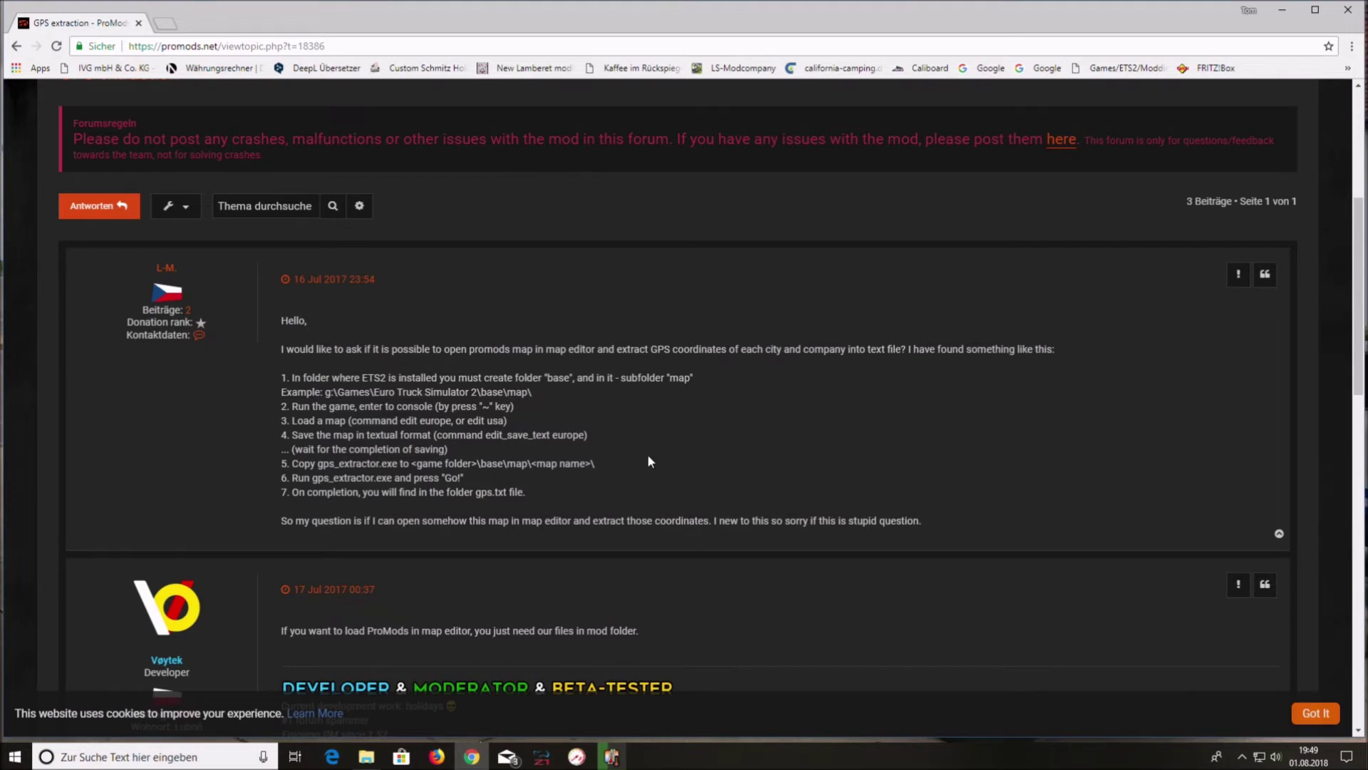
{"action": "left_click_drag", "start_coordinate": [366, 408], "coordinate": [514, 408]}
{"action": "left_click", "coordinate": [513, 409]}
{"action": "left_click", "coordinate": [1348, 10]}
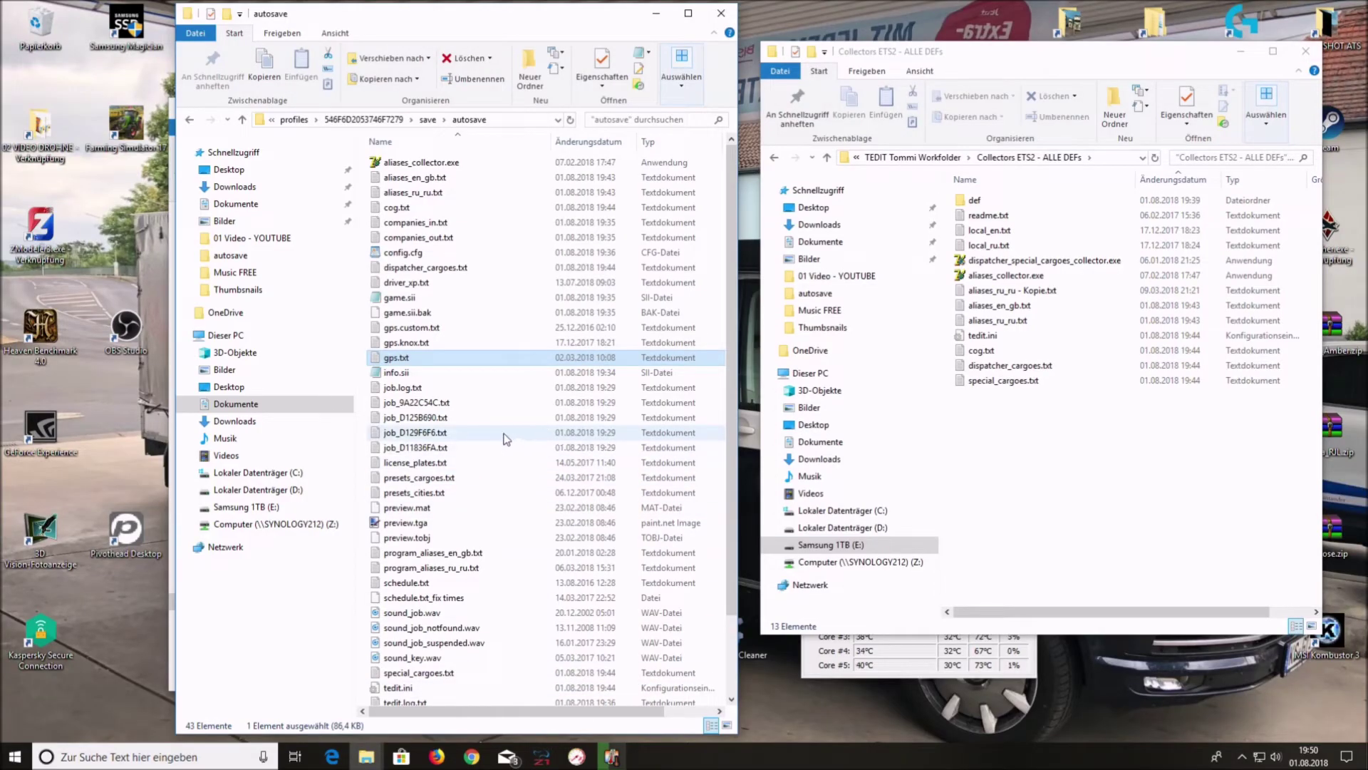
Open config.cfg from the autosave folder in WordPad and enlarge its window.
{"action": "double_click", "coordinate": [410, 253]}
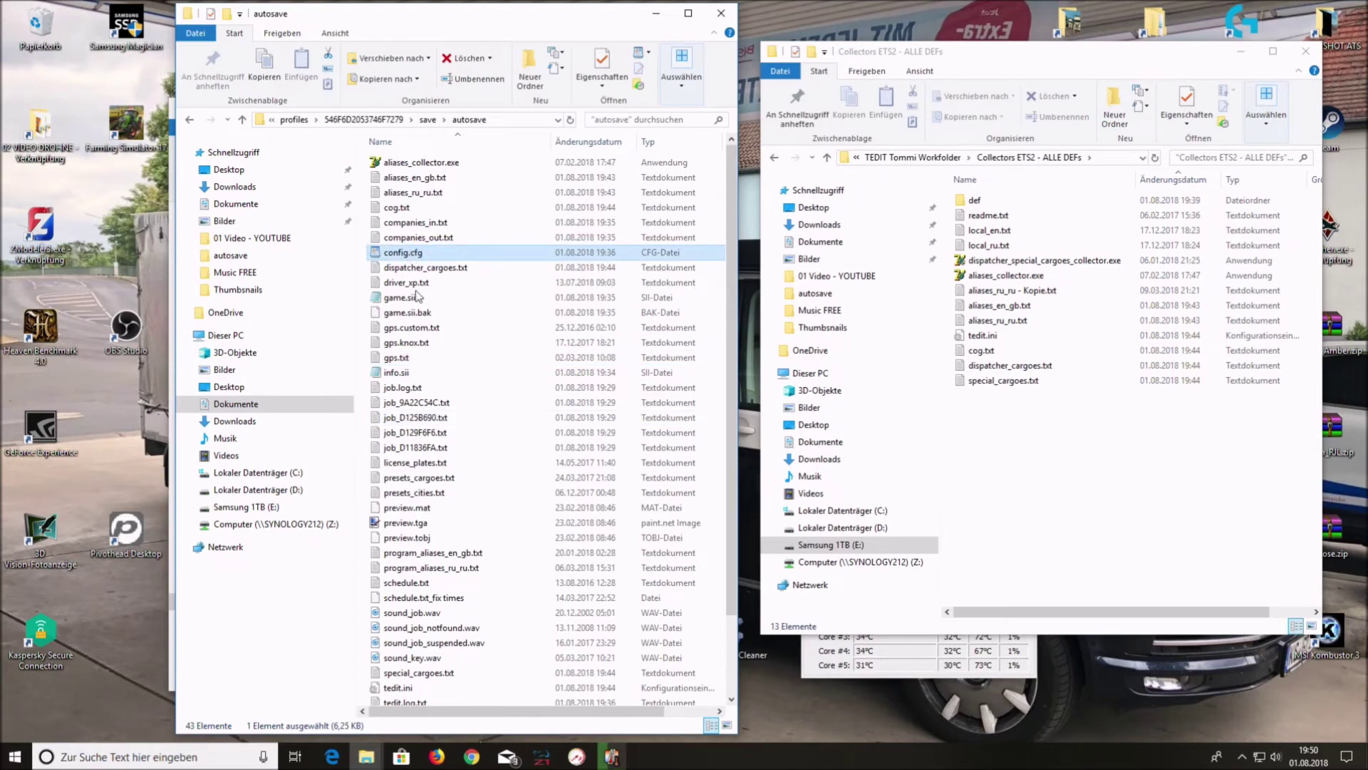
{"action": "left_click", "coordinate": [1307, 11]}
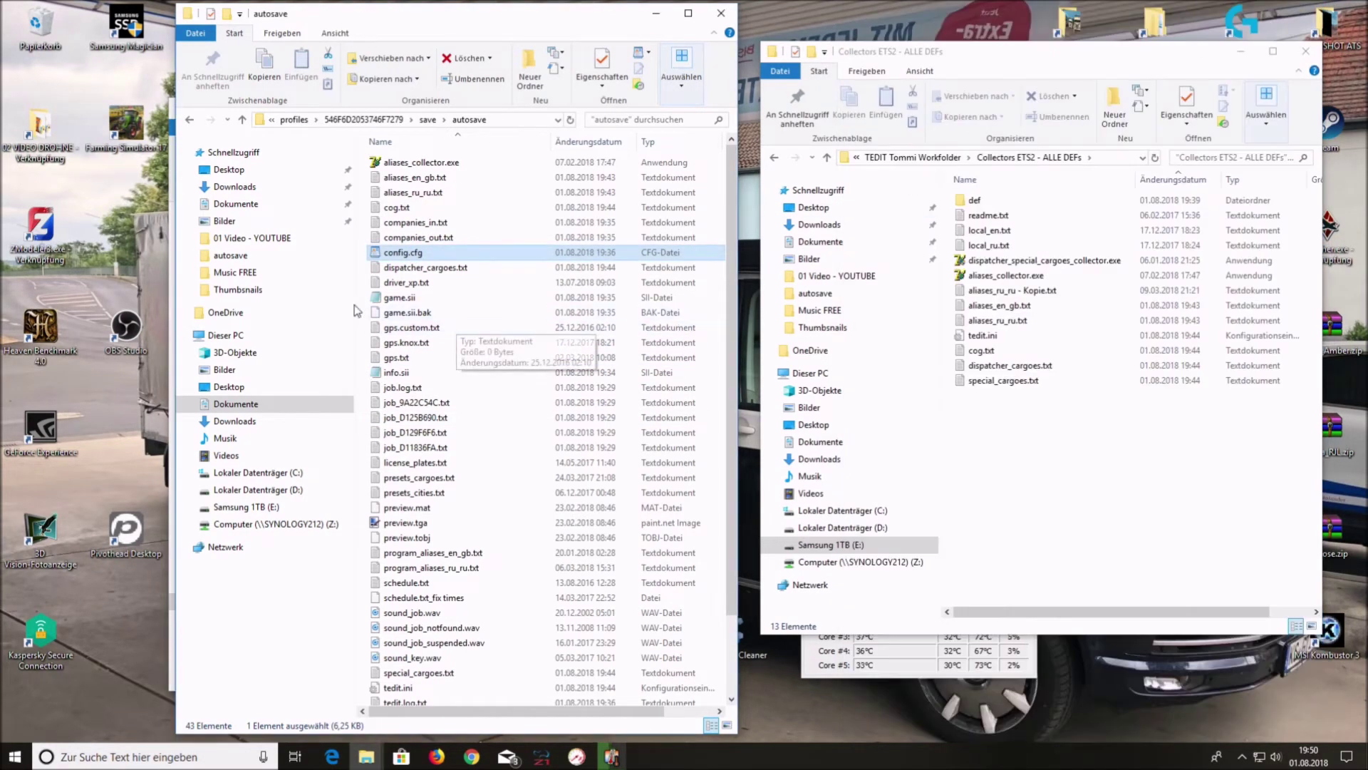
{"action": "right_click", "coordinate": [416, 256]}
{"action": "left_click", "coordinate": [419, 237]}
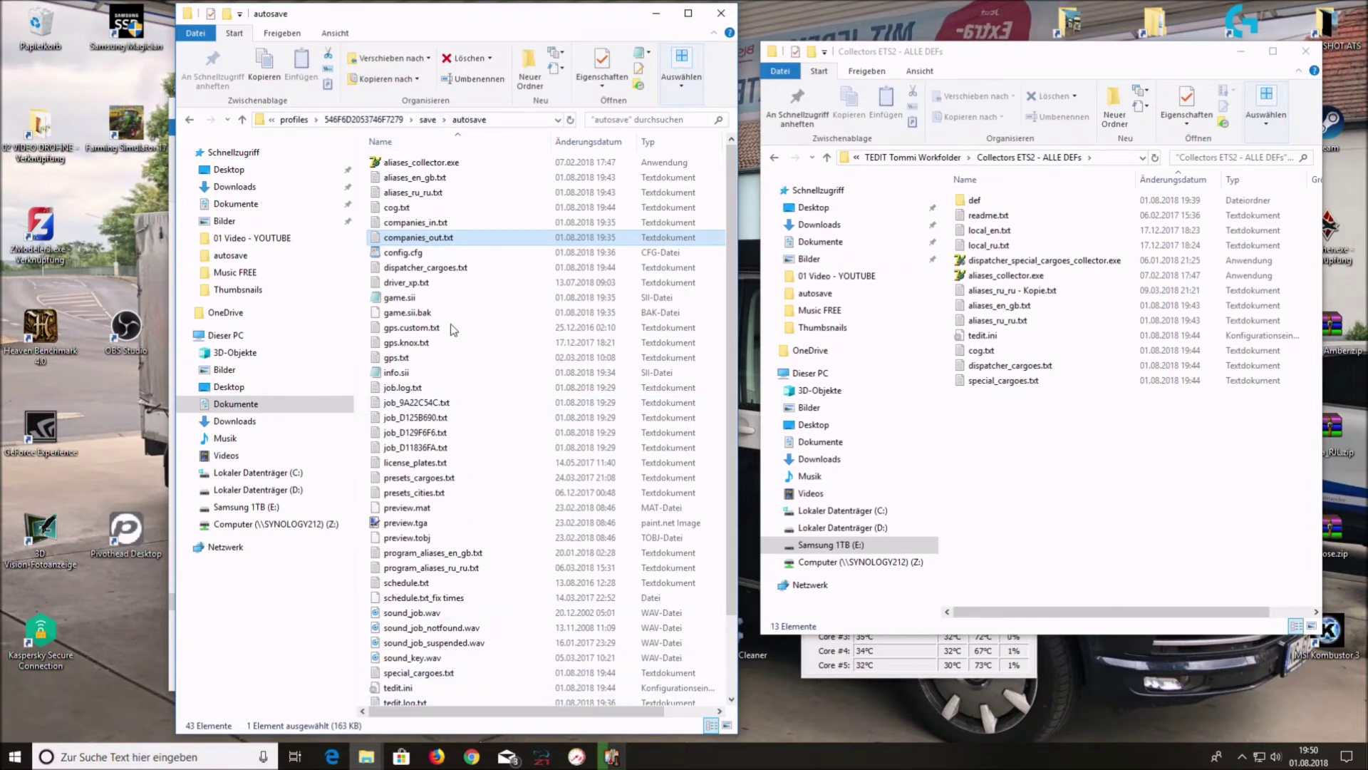
{"action": "right_click", "coordinate": [417, 252]}
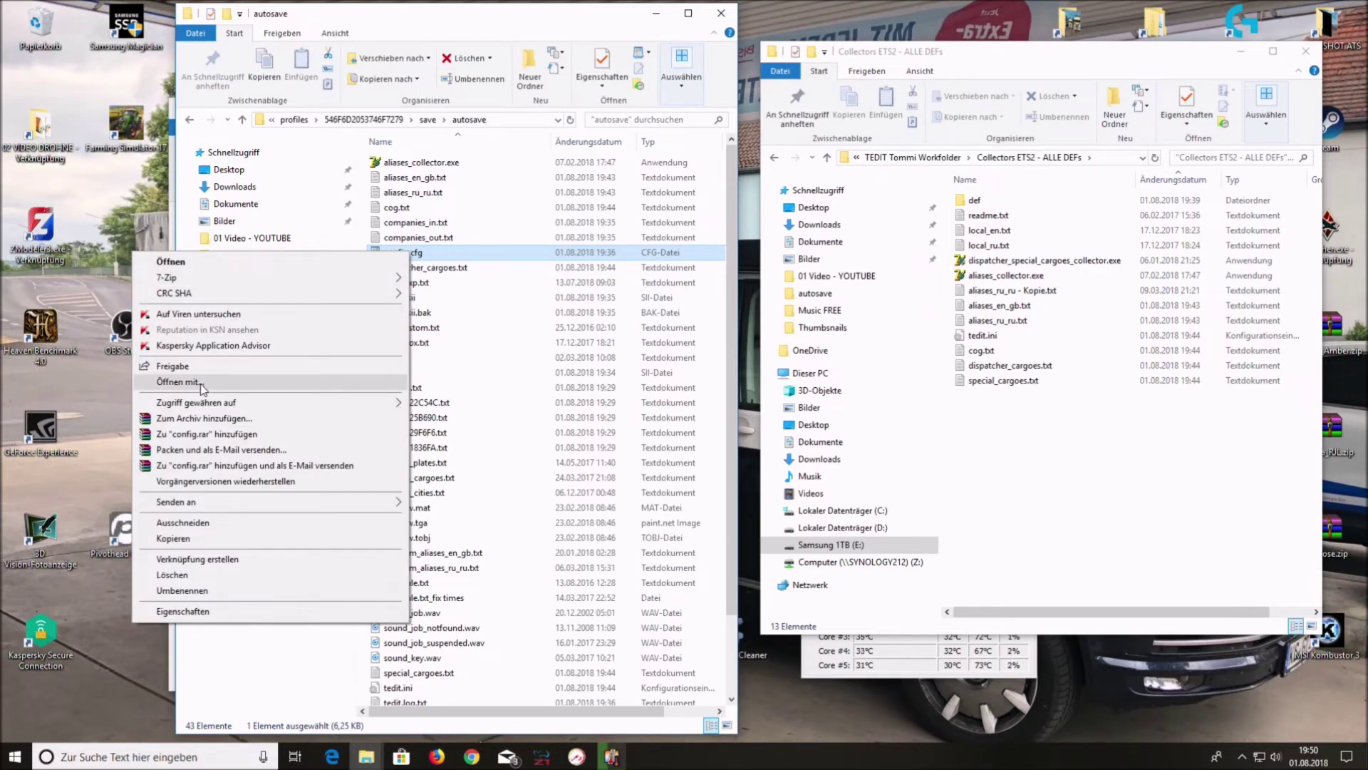
{"action": "left_click", "coordinate": [179, 382]}
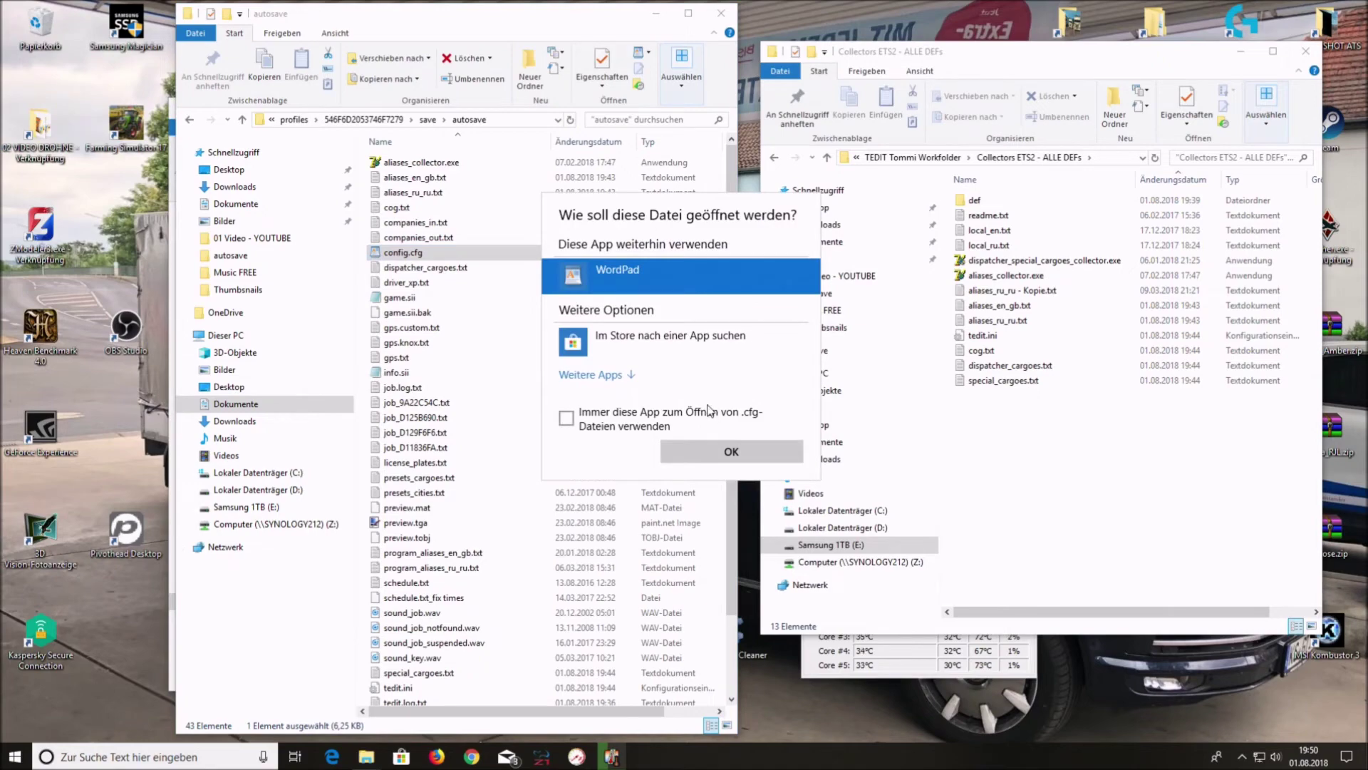
{"action": "left_click", "coordinate": [731, 451]}
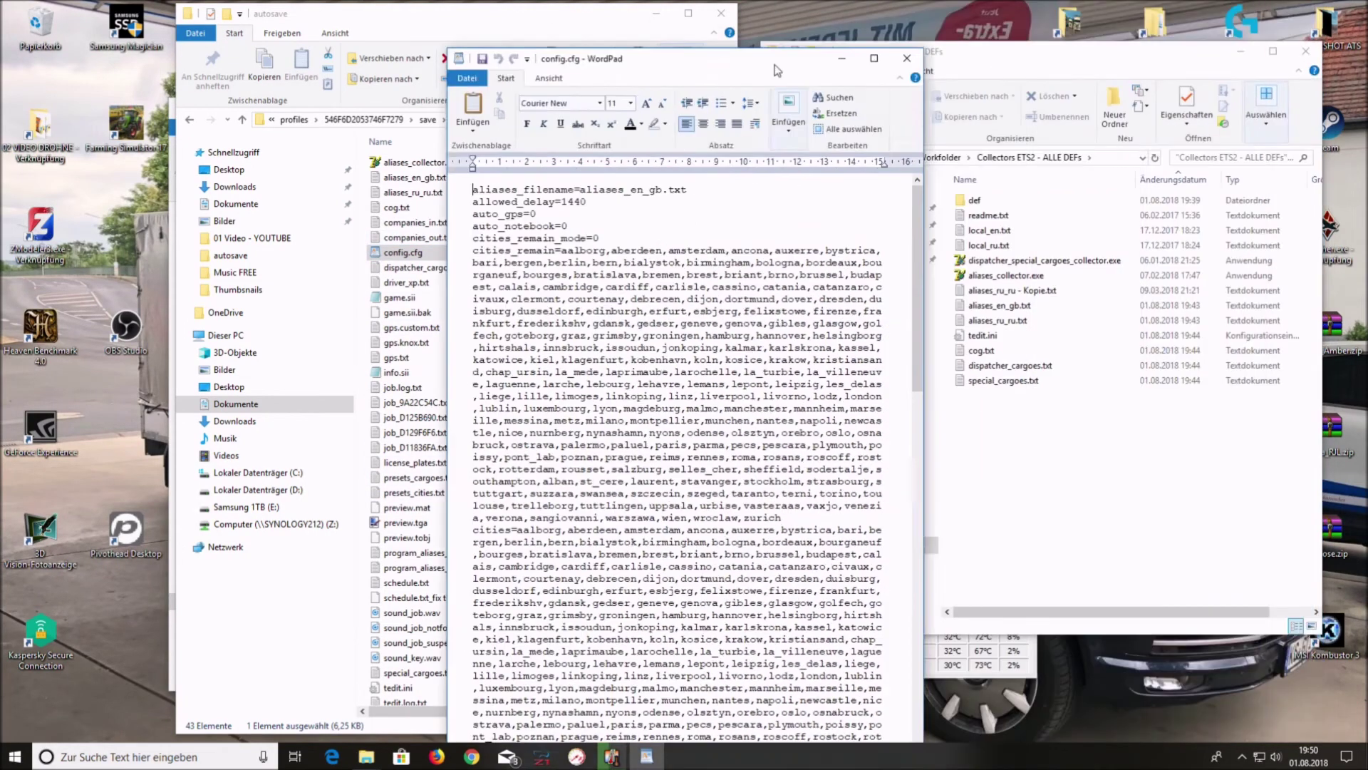
{"action": "left_click_drag", "start_coordinate": [777, 70], "coordinate": [380, 22]}
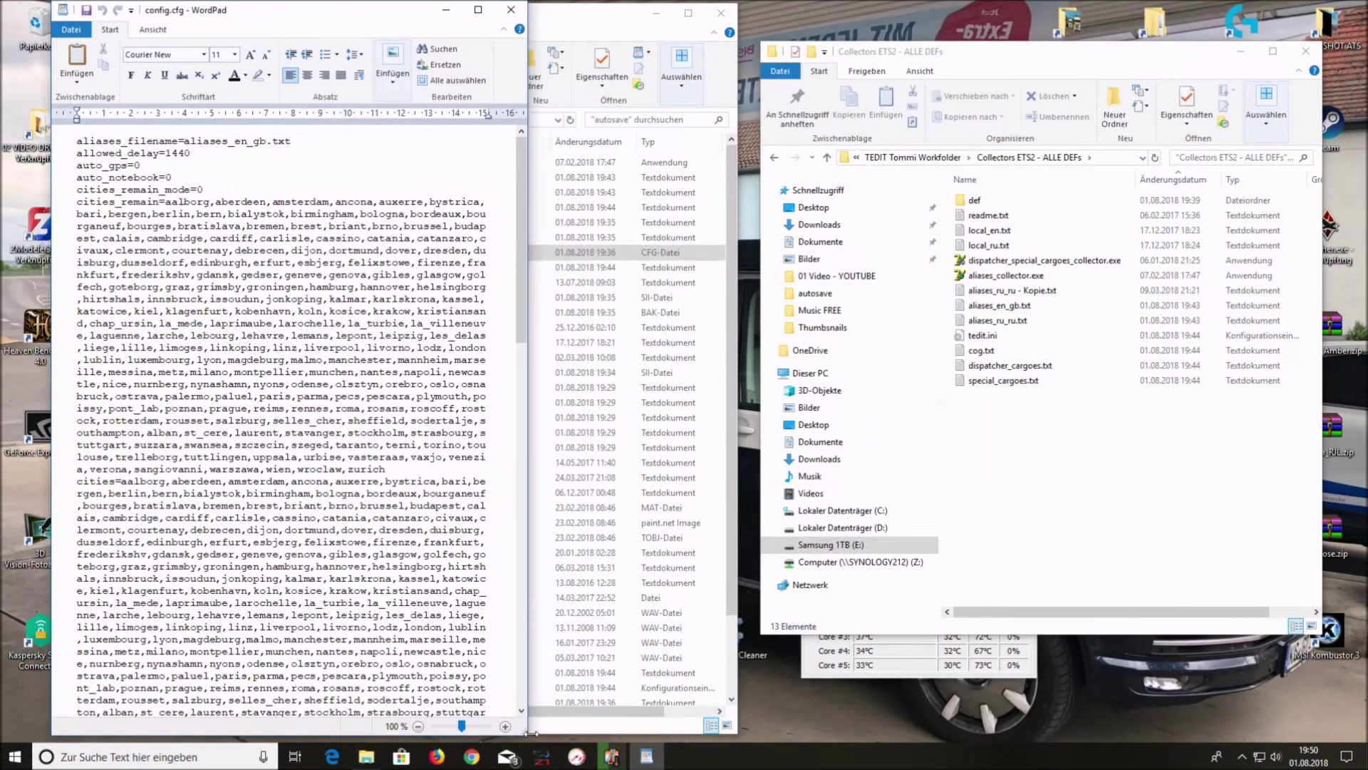
{"action": "left_click_drag", "start_coordinate": [533, 734], "coordinate": [825, 717]}
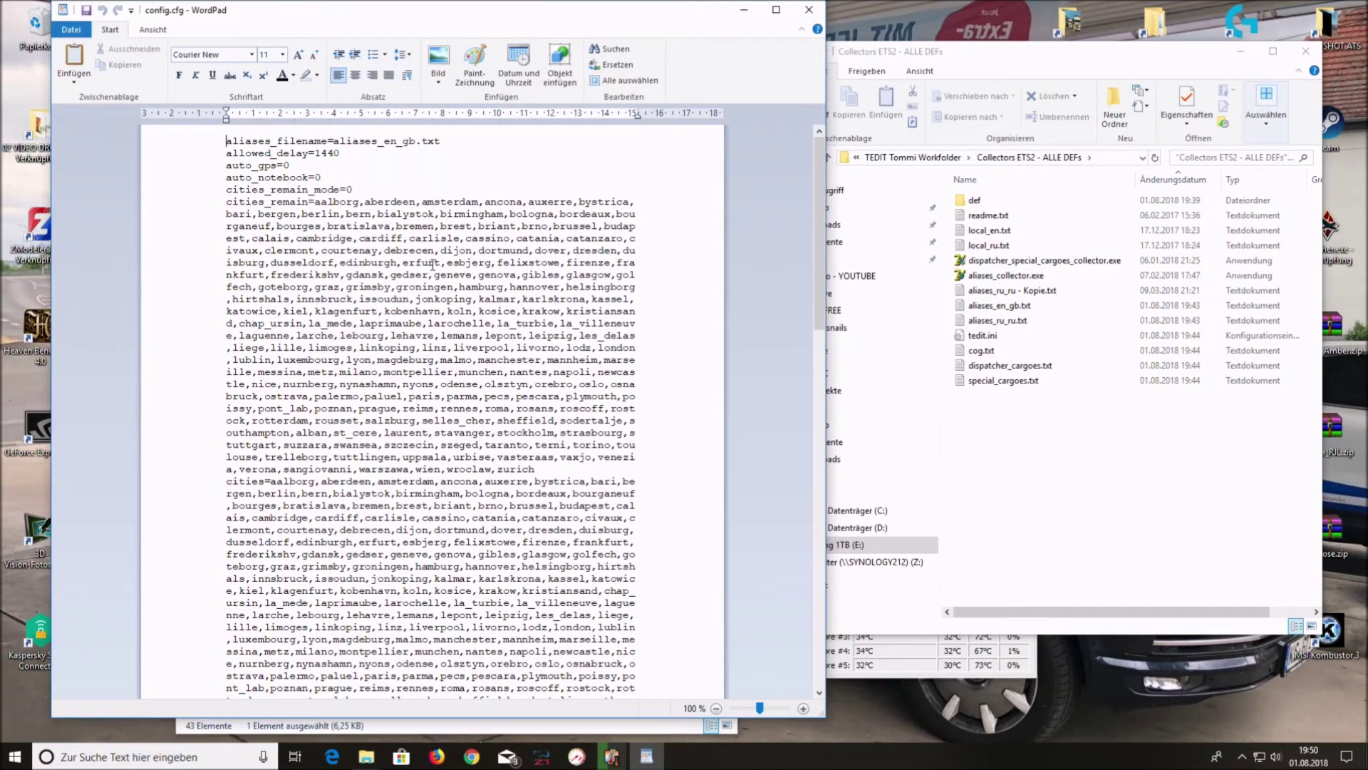
Look through the city, company, cost and loading settings in config.cfg.
{"action": "scroll", "coordinate": [432, 263], "scroll_direction": "down", "scroll_amount": 6}
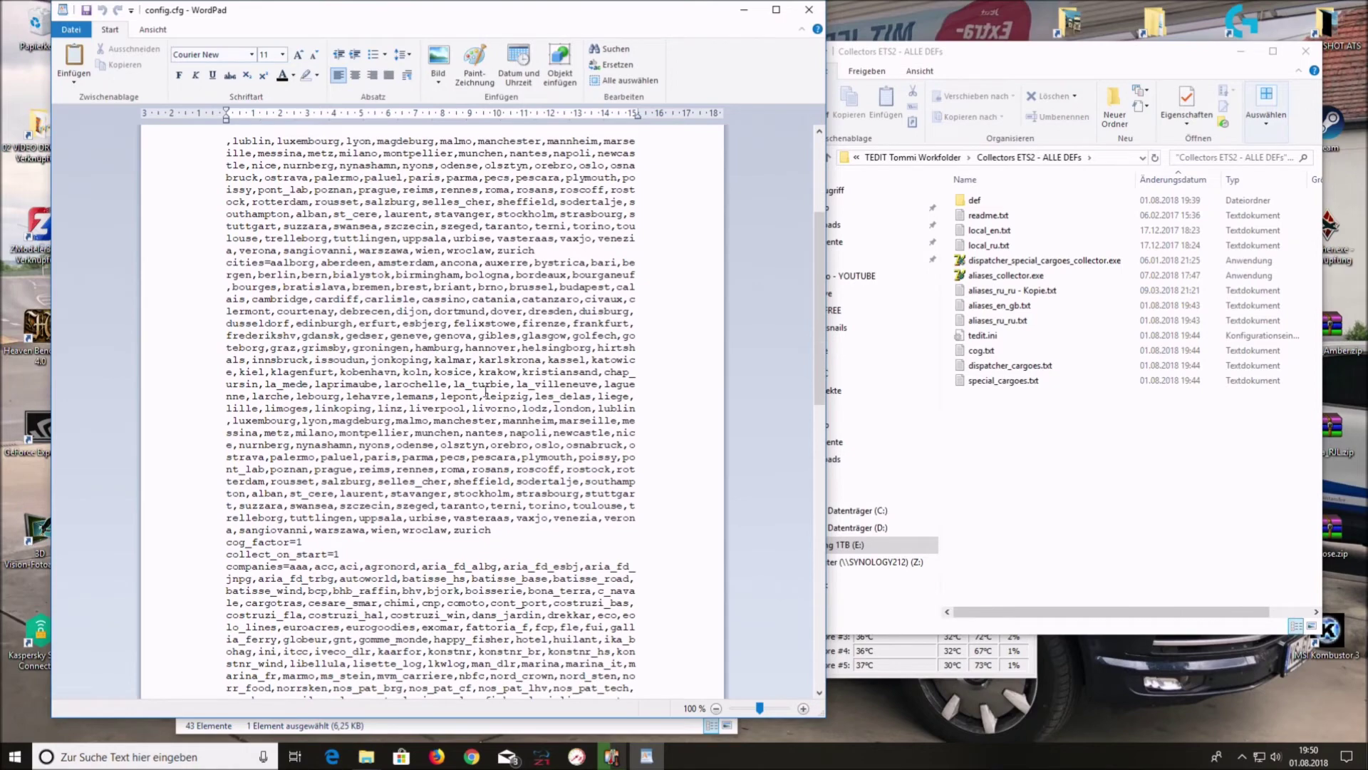
{"action": "scroll", "coordinate": [366, 400], "scroll_direction": "down", "scroll_amount": 4}
{"action": "scroll", "coordinate": [366, 401], "scroll_direction": "down", "scroll_amount": 2}
{"action": "scroll", "coordinate": [366, 400], "scroll_direction": "down", "scroll_amount": 5}
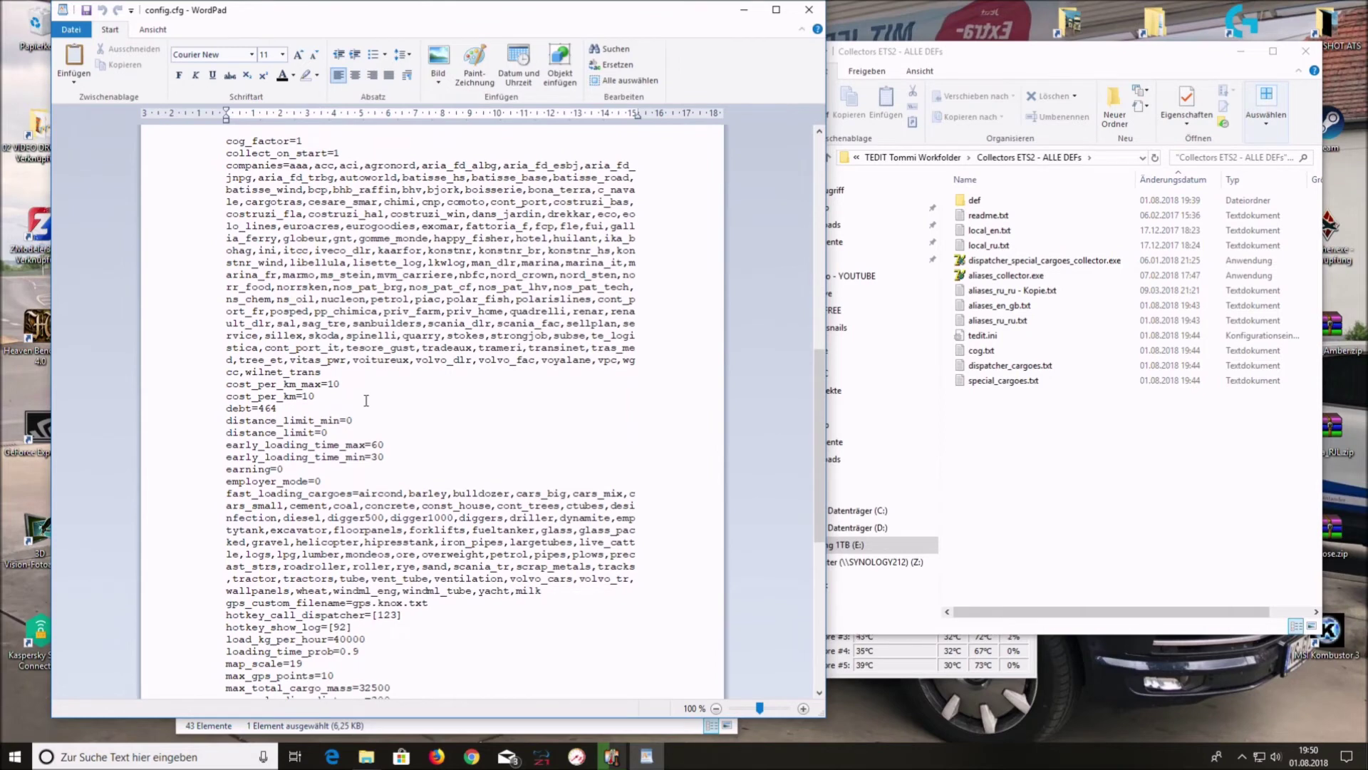
{"action": "scroll", "coordinate": [366, 400], "scroll_direction": "down", "scroll_amount": 2}
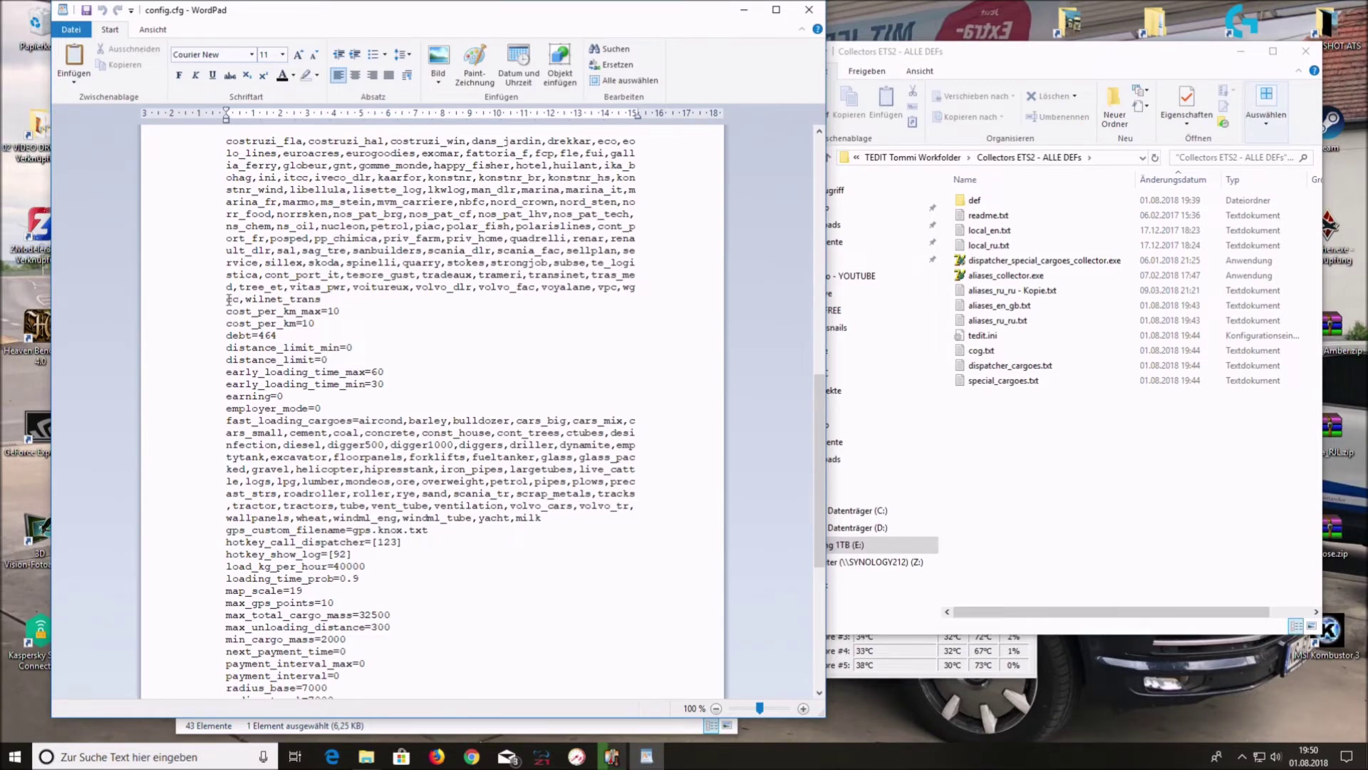
{"action": "left_click_drag", "start_coordinate": [358, 262], "coordinate": [373, 289]}
{"action": "left_click", "coordinate": [285, 299]}
{"action": "scroll", "coordinate": [377, 347], "scroll_direction": "down", "scroll_amount": 1}
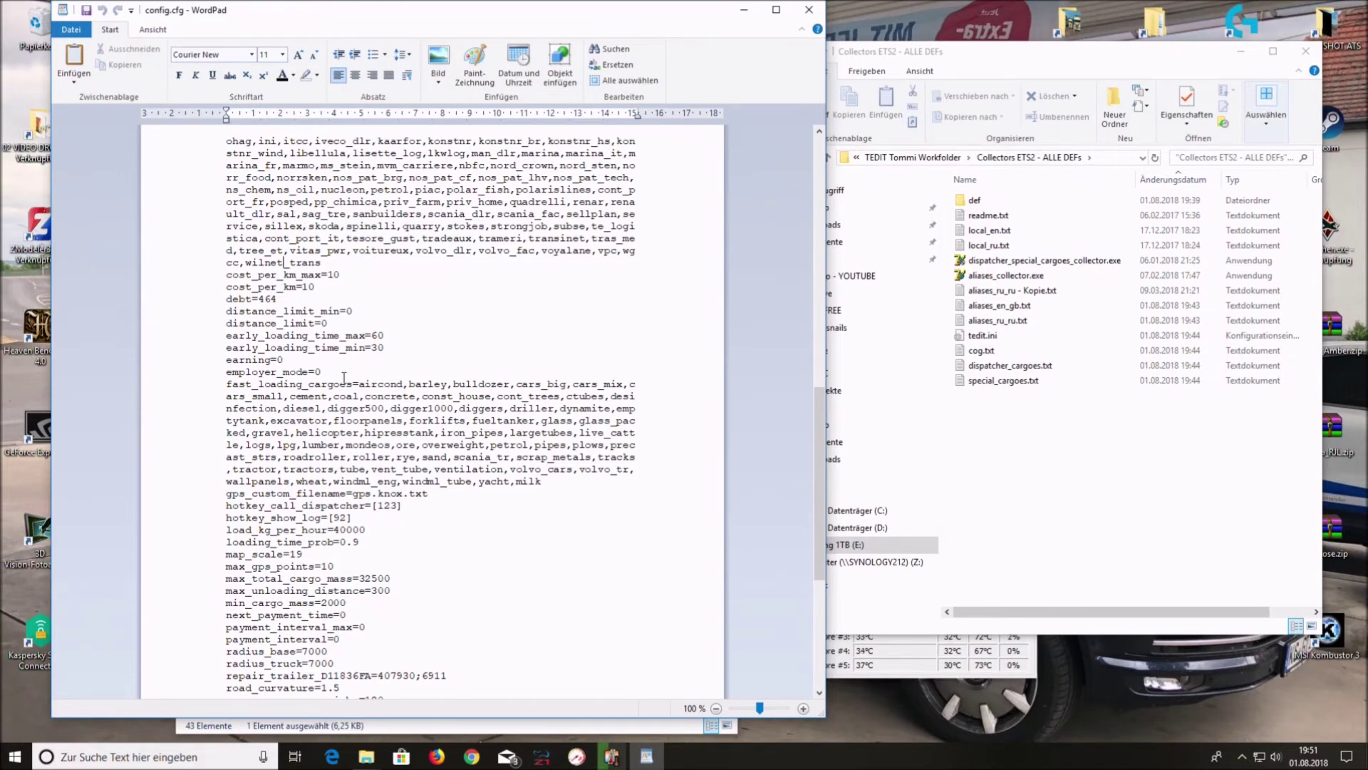
{"action": "scroll", "coordinate": [344, 378], "scroll_direction": "down", "scroll_amount": 2}
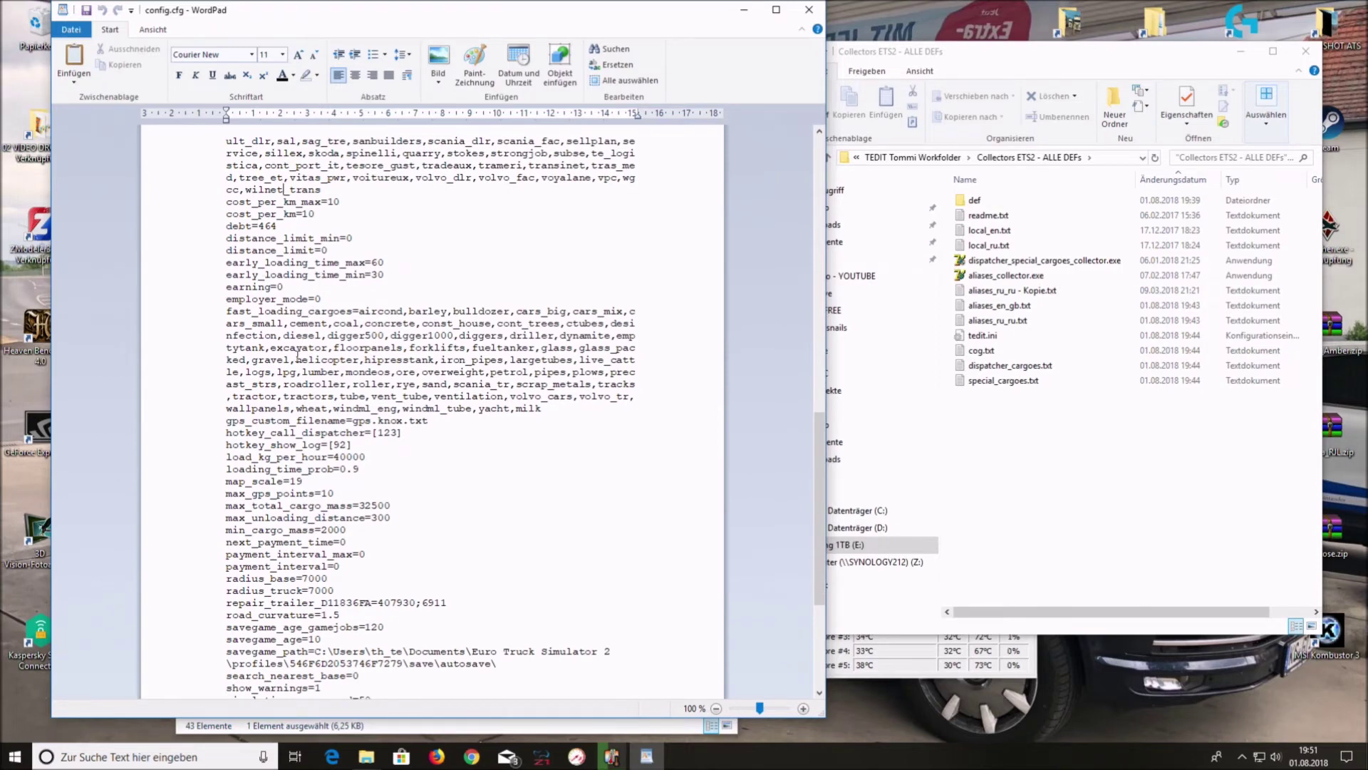
{"action": "scroll", "coordinate": [352, 355], "scroll_direction": "down", "scroll_amount": 1}
{"action": "scroll", "coordinate": [387, 356], "scroll_direction": "down", "scroll_amount": 3}
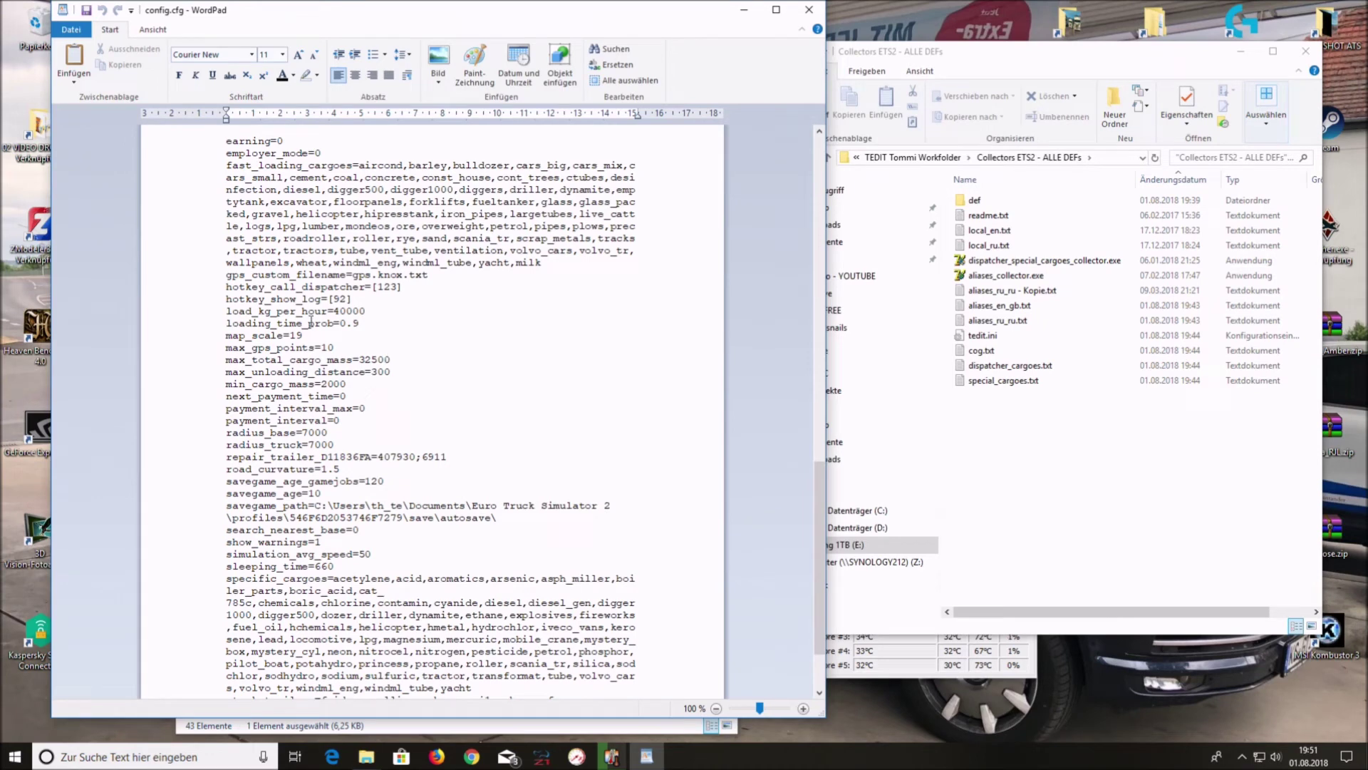
Set load_kg_per_hour to 50000 in config.cfg.
{"action": "left_click_drag", "start_coordinate": [226, 311], "coordinate": [341, 312]}
{"action": "left_click", "coordinate": [370, 315]}
{"action": "left_click", "coordinate": [366, 315]}
{"action": "left_click_drag", "start_coordinate": [332, 312], "coordinate": [342, 311]}
{"action": "left_click", "coordinate": [345, 312]}
{"action": "left_click_drag", "start_coordinate": [333, 312], "coordinate": [342, 311]}
{"action": "type", "text": "5"}
Review the total cargo mass, payment time, base radius and sleeping time settings in config.cfg.
{"action": "left_click_drag", "start_coordinate": [227, 360], "coordinate": [373, 356]}
{"action": "left_click", "coordinate": [390, 367]}
{"action": "left_click", "coordinate": [322, 359]}
{"action": "left_click_drag", "start_coordinate": [226, 396], "coordinate": [319, 401]}
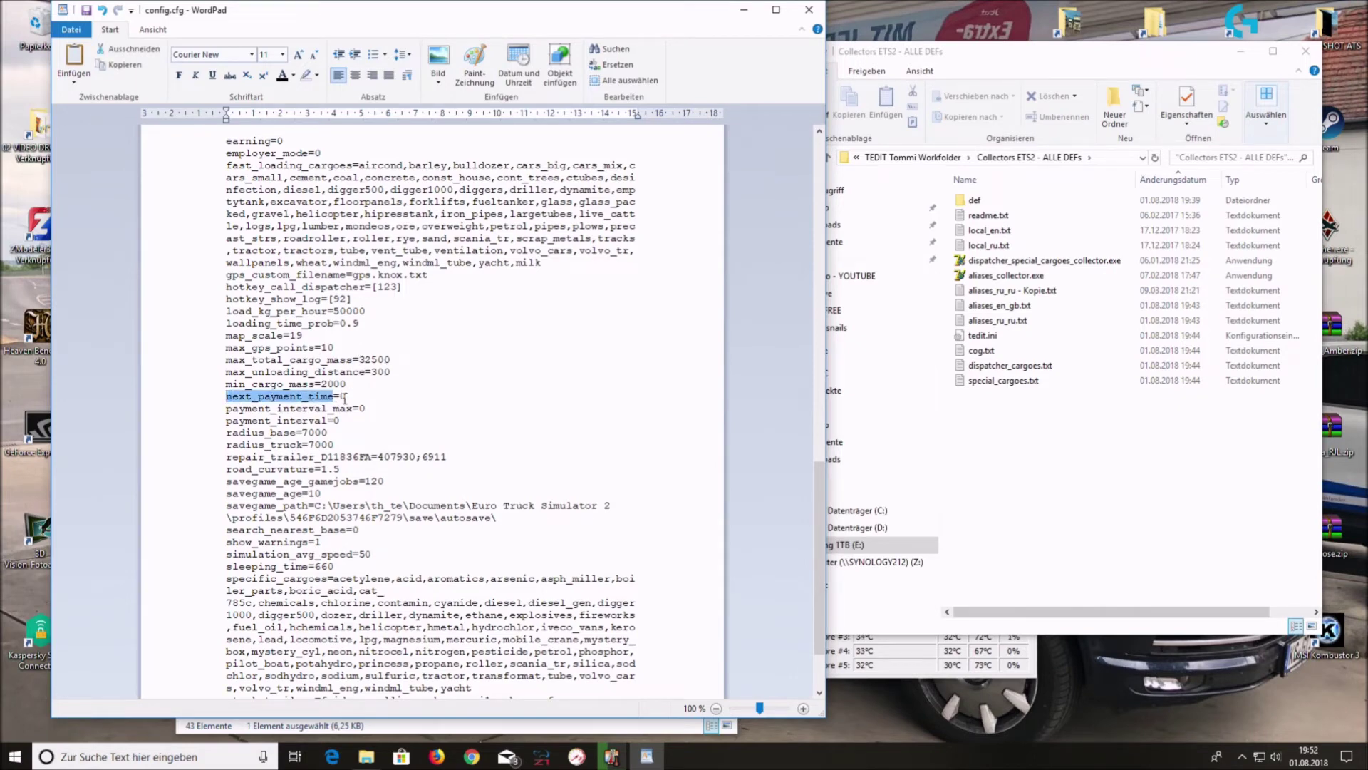
{"action": "double_click", "coordinate": [343, 396]}
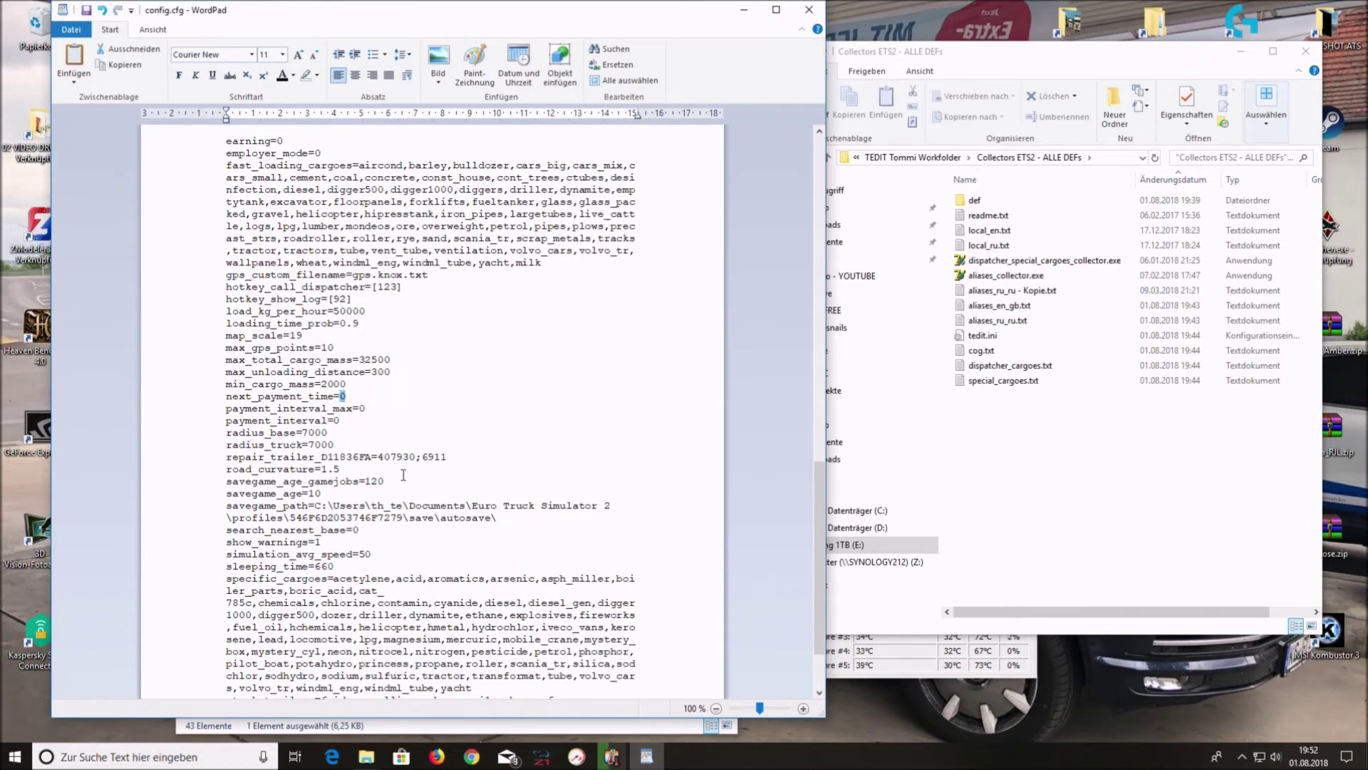
{"action": "double_click", "coordinate": [305, 432]}
{"action": "scroll", "coordinate": [468, 425], "scroll_direction": "down", "scroll_amount": 2}
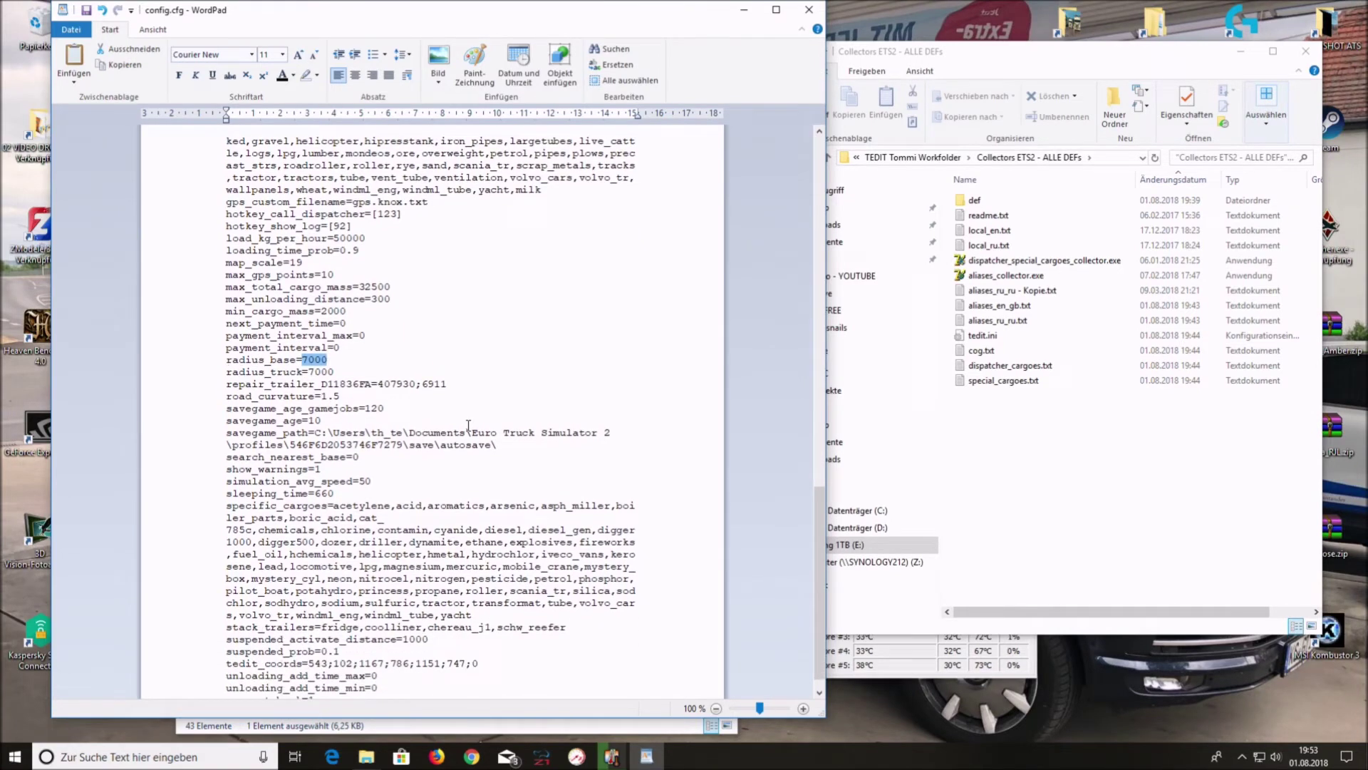
{"action": "scroll", "coordinate": [468, 426], "scroll_direction": "down", "scroll_amount": 1}
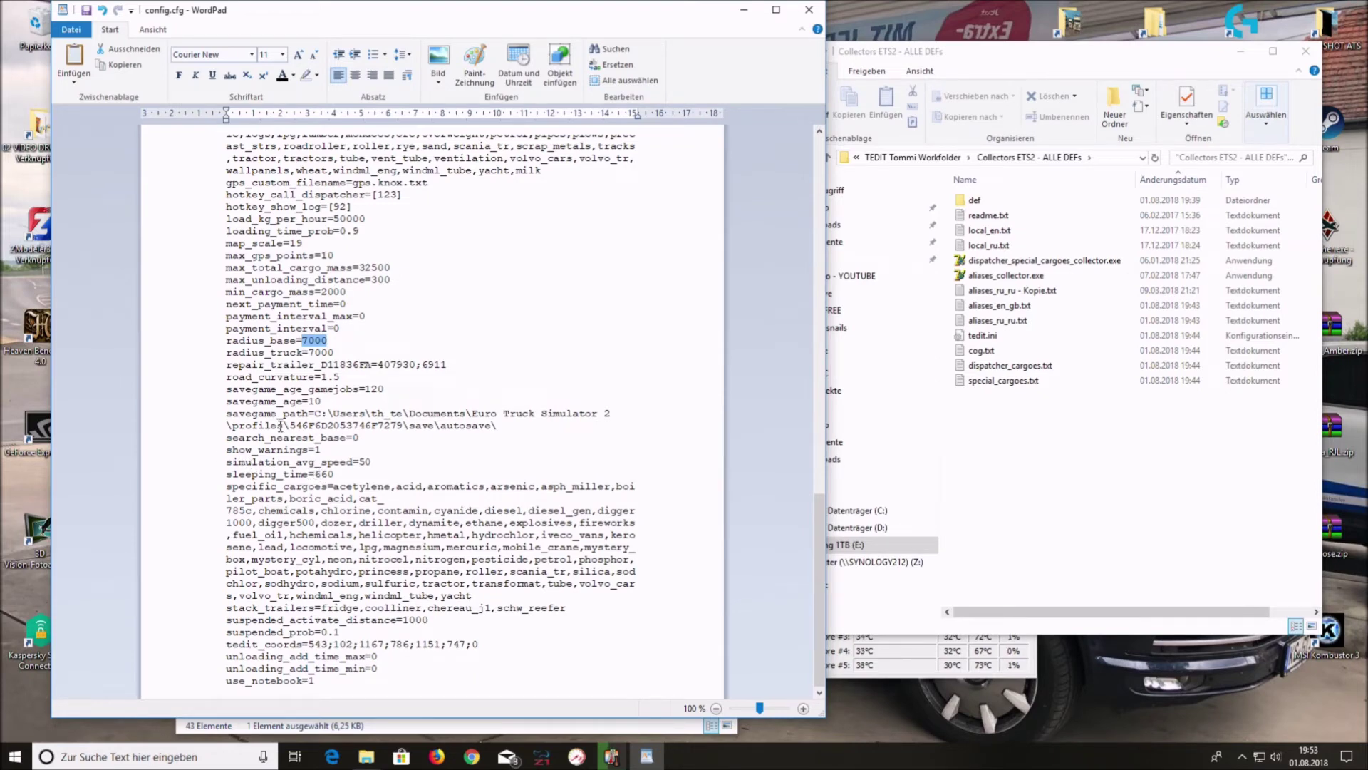
{"action": "left_click_drag", "start_coordinate": [314, 474], "coordinate": [332, 474]}
{"action": "left_click", "coordinate": [363, 498]}
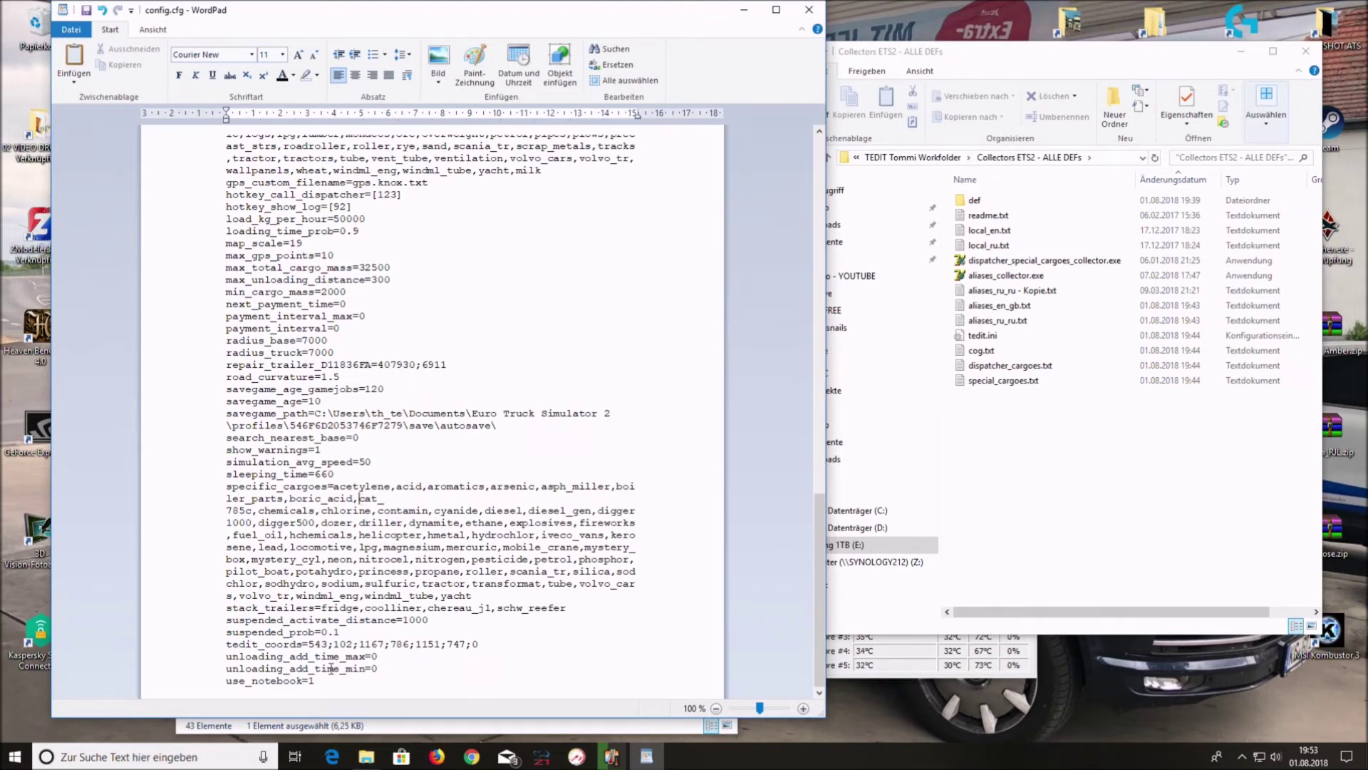
Close config.cfg, saving the changes.
{"action": "scroll", "coordinate": [363, 549], "scroll_direction": "up", "scroll_amount": 4}
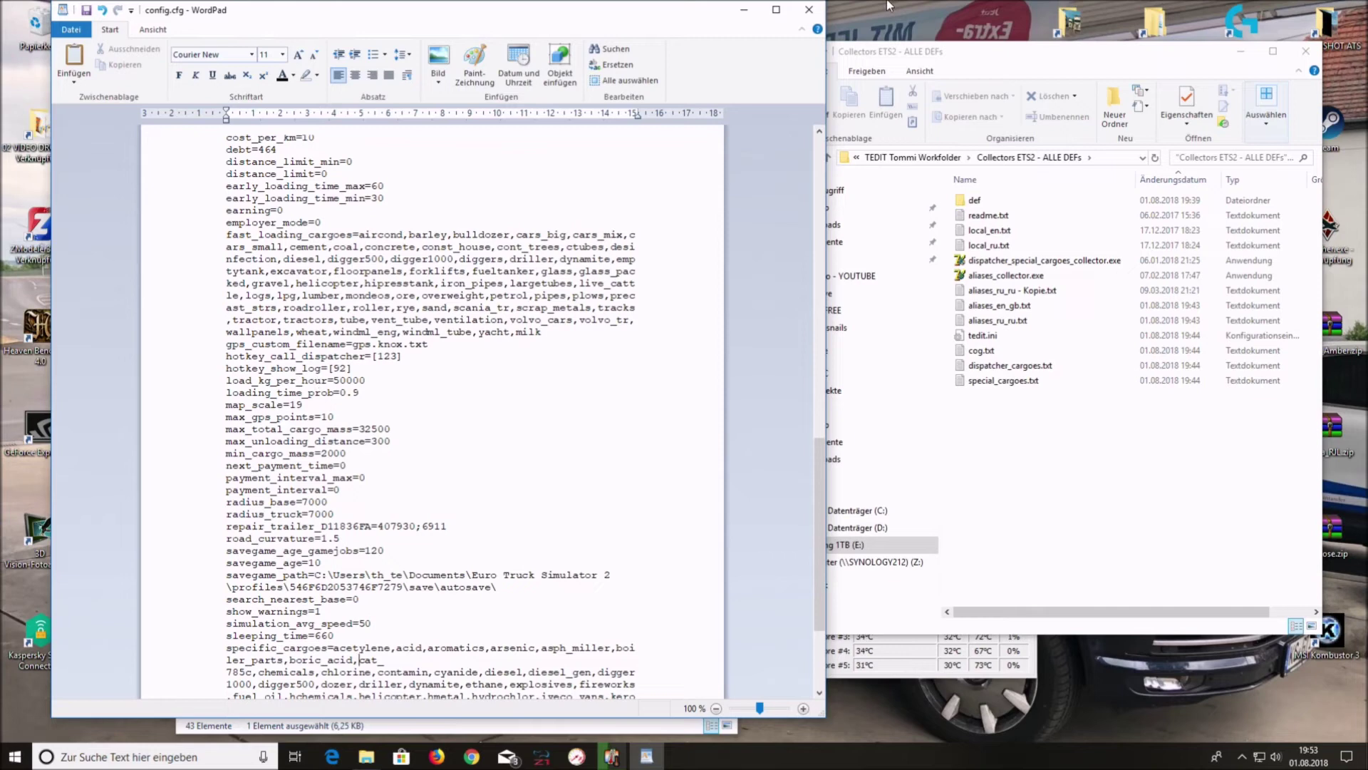
{"action": "left_click", "coordinate": [809, 10]}
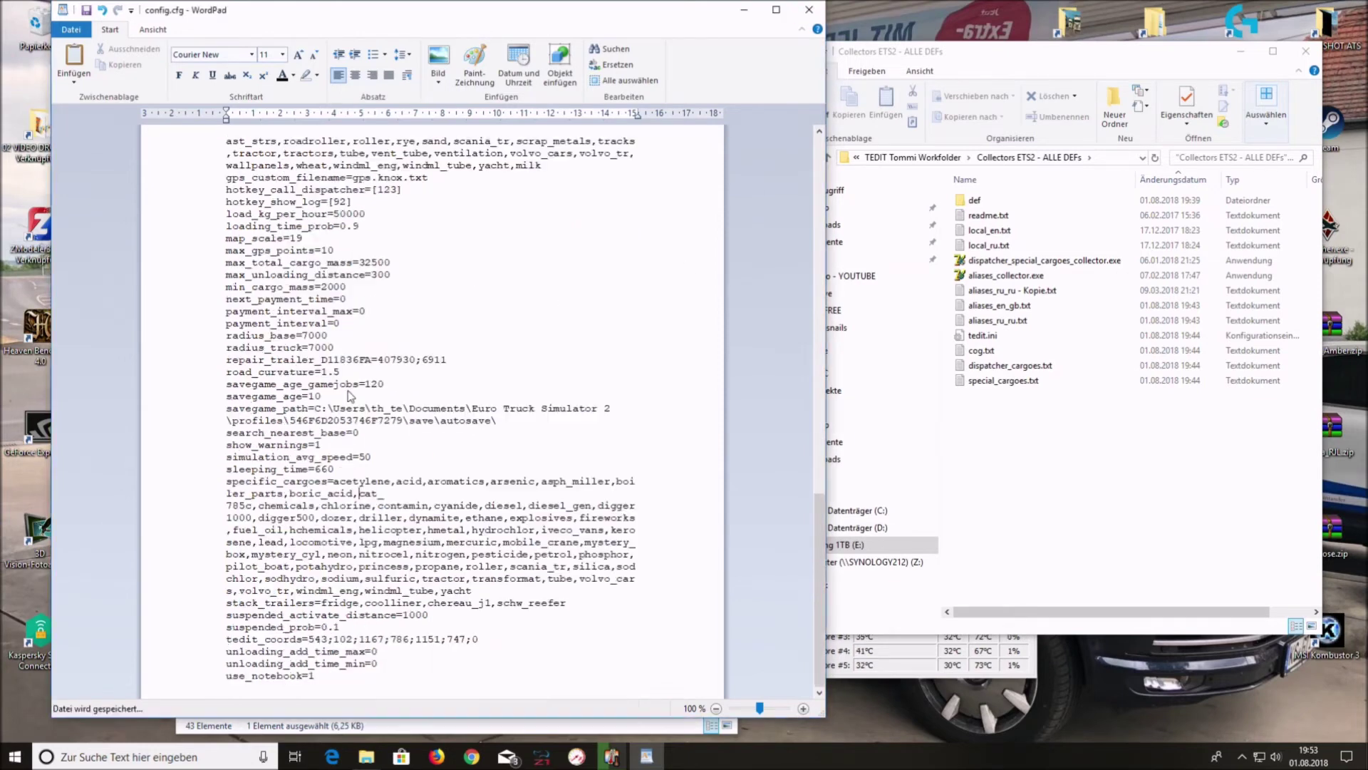
{"action": "left_click", "coordinate": [352, 391]}
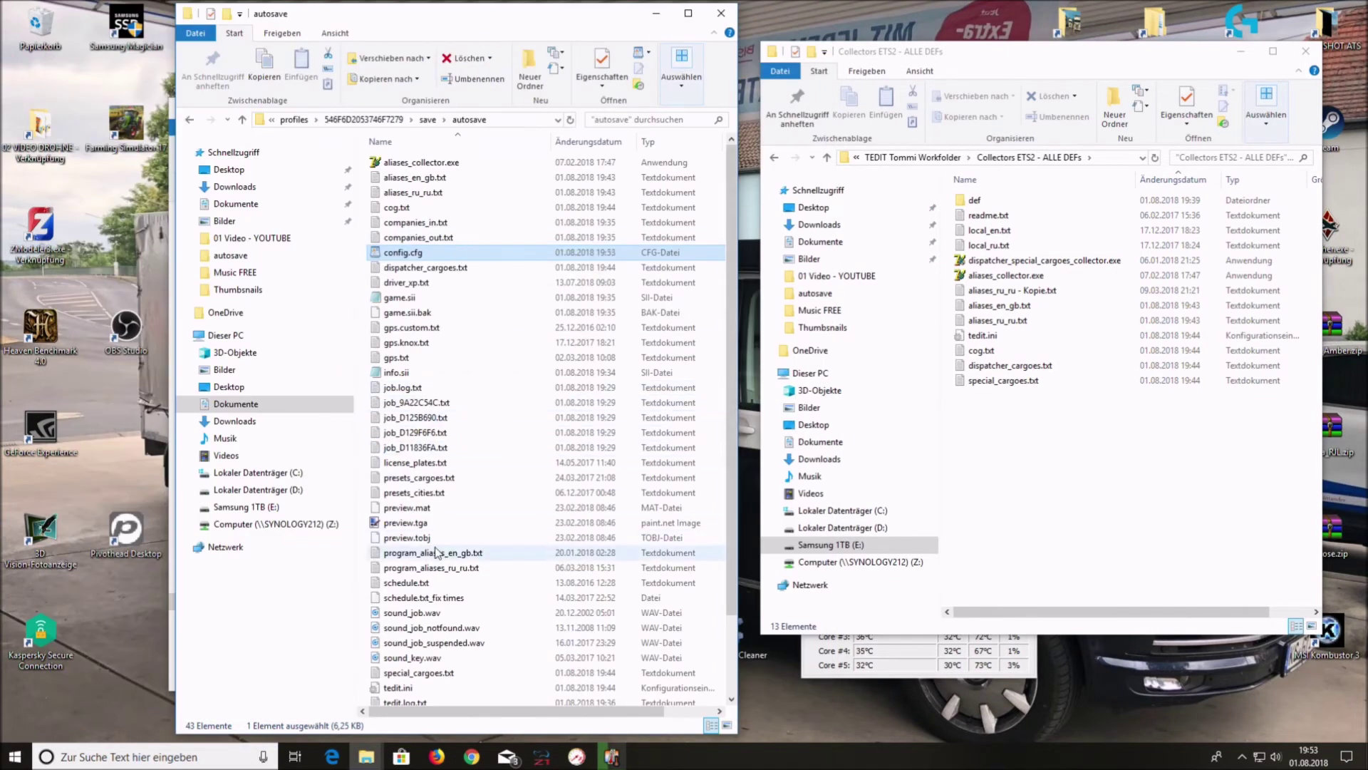
Start tedit_v6.14.2.exe from the autosave folder and call the dispatcher to search for jobs for the assigned trailer.
{"action": "scroll", "coordinate": [511, 481], "scroll_direction": "down", "scroll_amount": 2}
{"action": "double_click", "coordinate": [438, 651]}
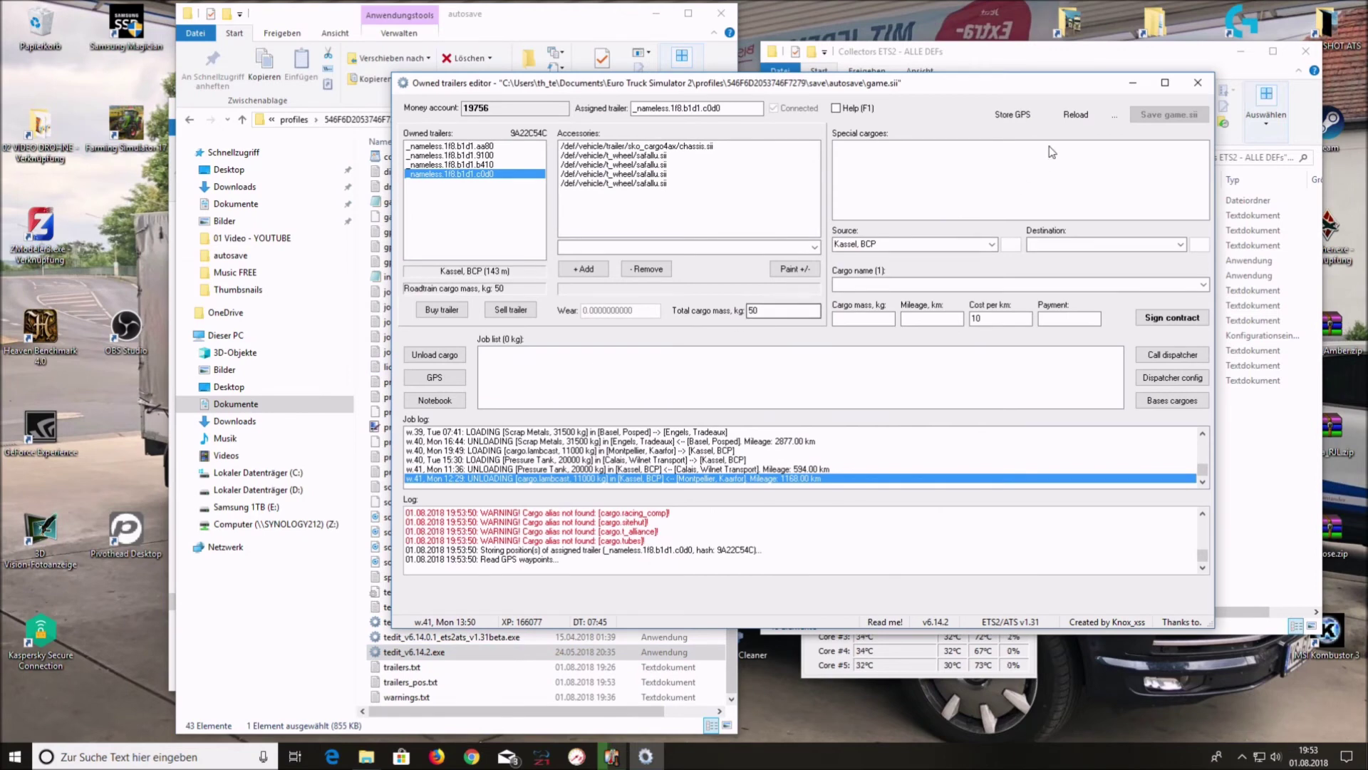
{"action": "left_click_drag", "start_coordinate": [901, 83], "coordinate": [711, 66]}
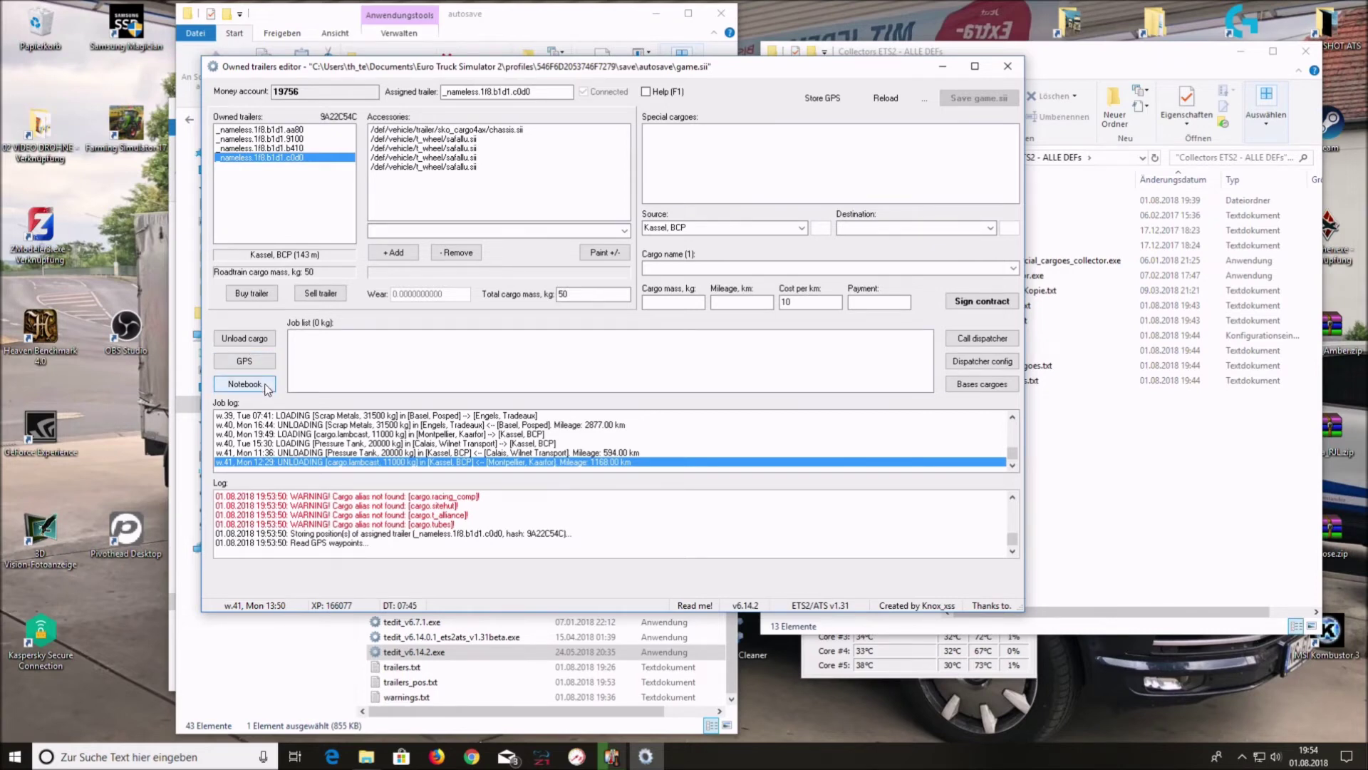
{"action": "left_click", "coordinate": [976, 345]}
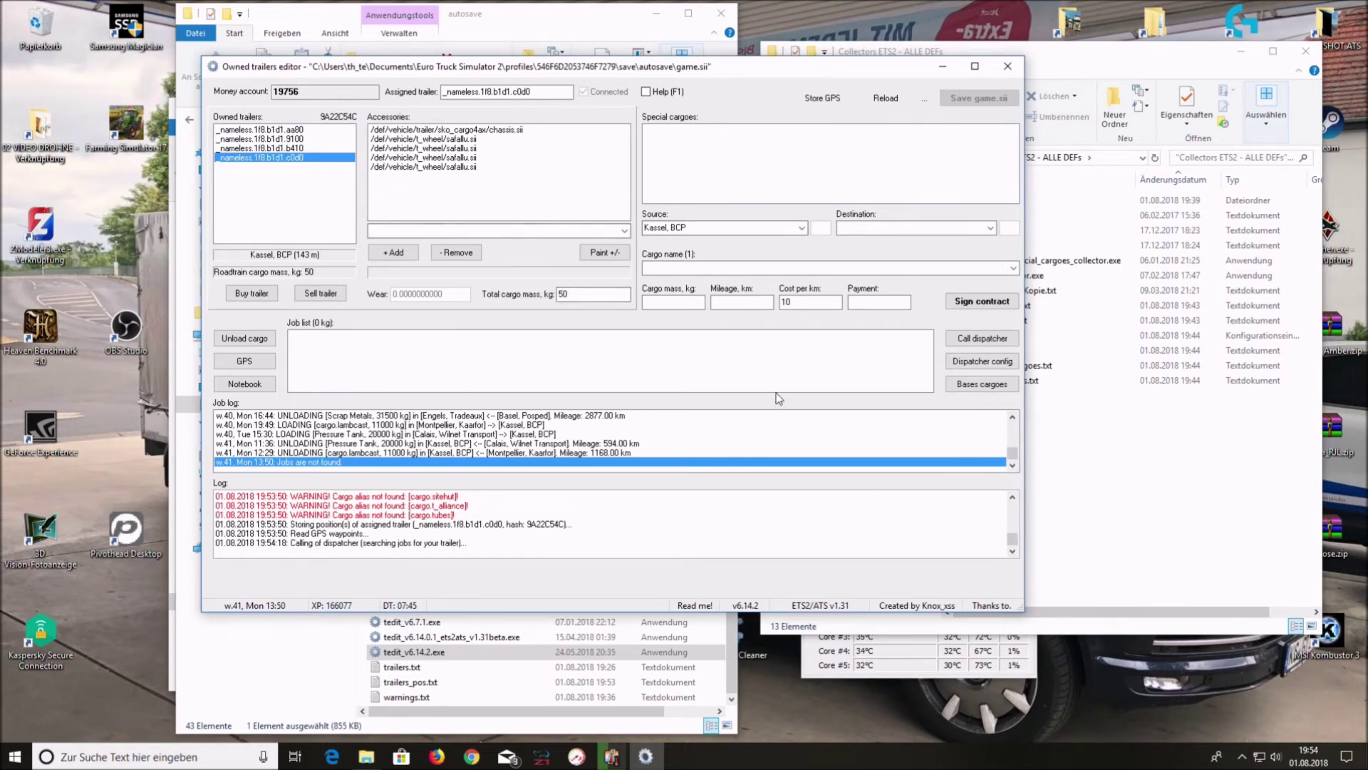
Open the dispatcher configuration, try another radius from the truck, and set it to 7000 m.
{"action": "left_click", "coordinate": [987, 364]}
{"action": "left_click_drag", "start_coordinate": [1299, 135], "coordinate": [659, 138]}
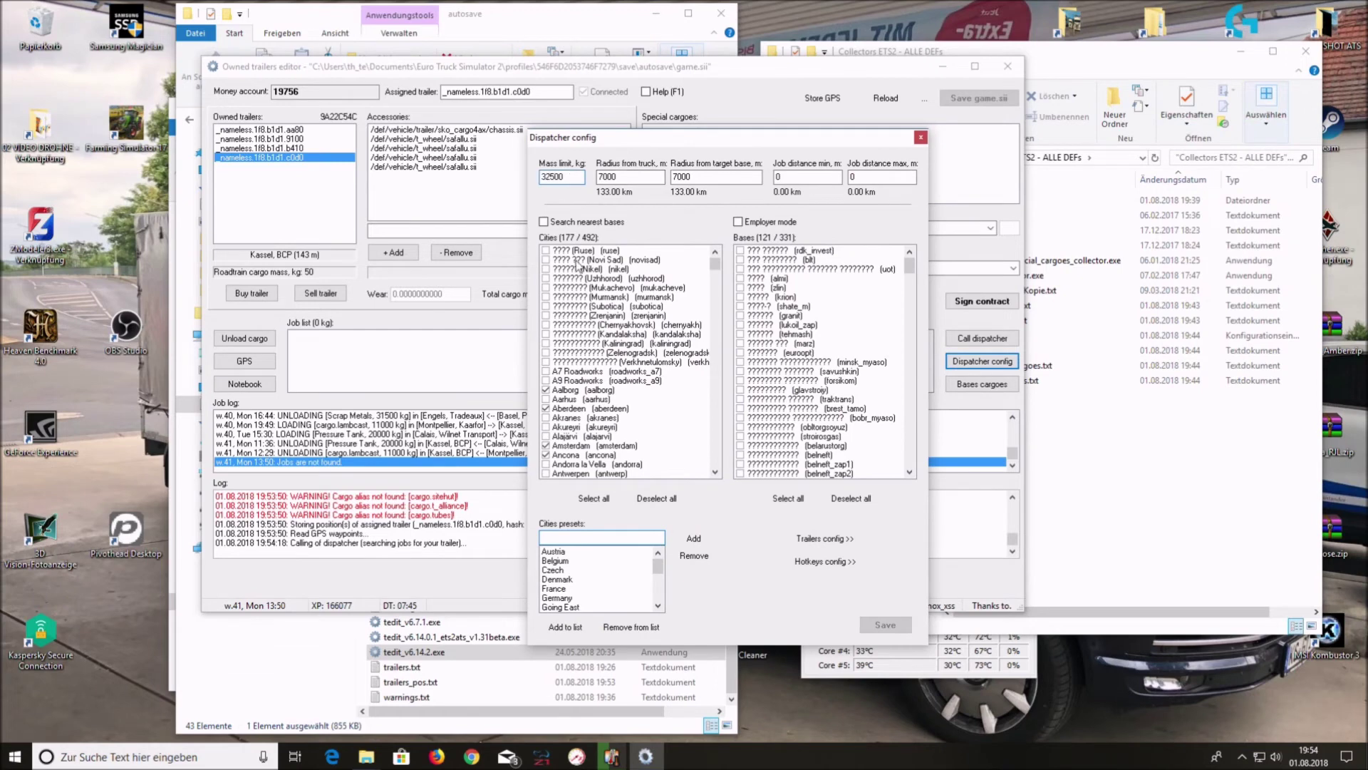
{"action": "left_click", "coordinate": [572, 177]}
{"action": "double_click", "coordinate": [600, 178]}
{"action": "type", "text": "1000"}
{"action": "key", "text": "BackSpace"}
{"action": "left_click_drag", "start_coordinate": [622, 177], "coordinate": [593, 182]}
{"action": "type", "text": "7000"}
{"action": "left_click", "coordinate": [626, 179]}
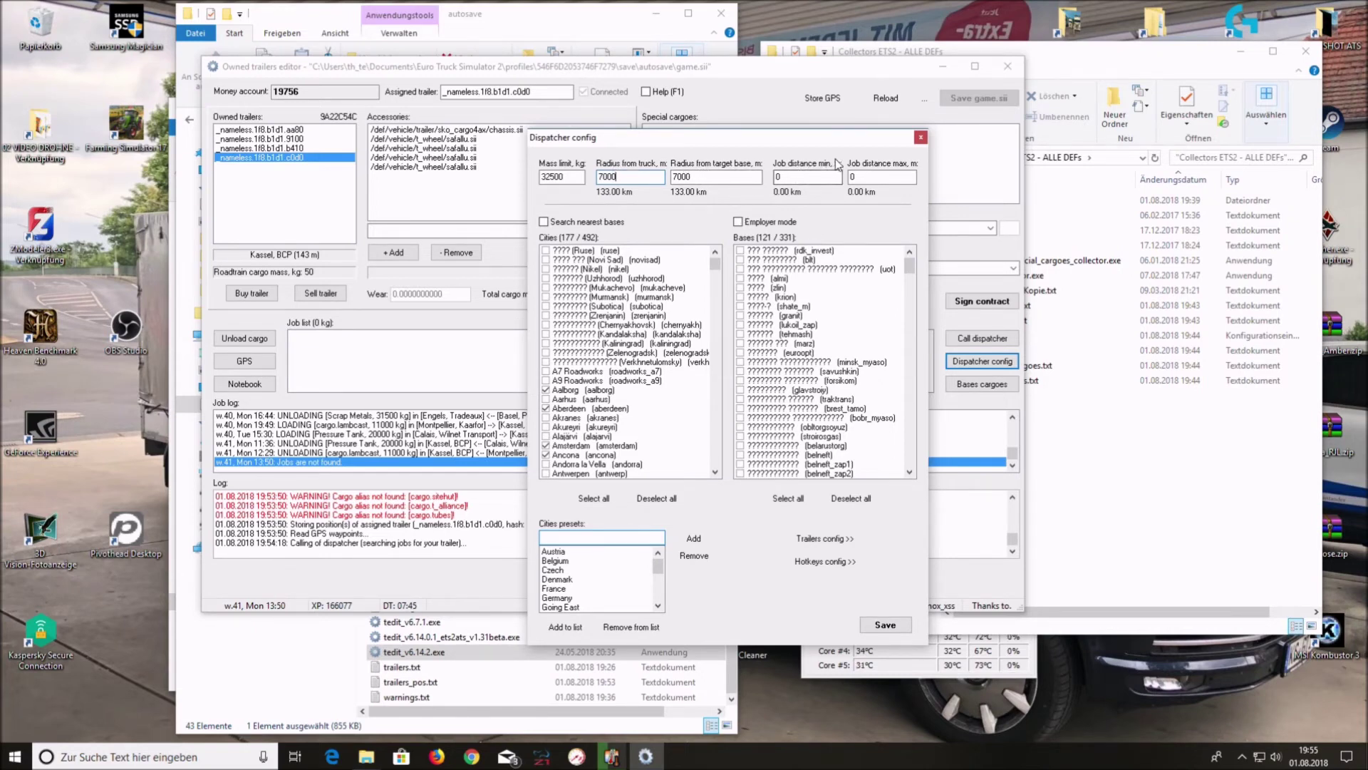
Set the maximum job distance to 9000 m in the dispatcher configuration.
{"action": "left_click_drag", "start_coordinate": [798, 173], "coordinate": [771, 182]}
{"action": "left_click", "coordinate": [848, 177]}
{"action": "type", "text": "1000"}
{"action": "key", "text": "BackSpace"}
{"action": "key", "text": "BackSpace"}
{"action": "key", "text": "BackSpace"}
{"action": "type", "text": "9000"}
{"action": "left_click", "coordinate": [563, 178]}
Open the trailers configuration, glance over the cargoes for the sko_cargo4ax chassis, and close it.
{"action": "left_click", "coordinate": [836, 540]}
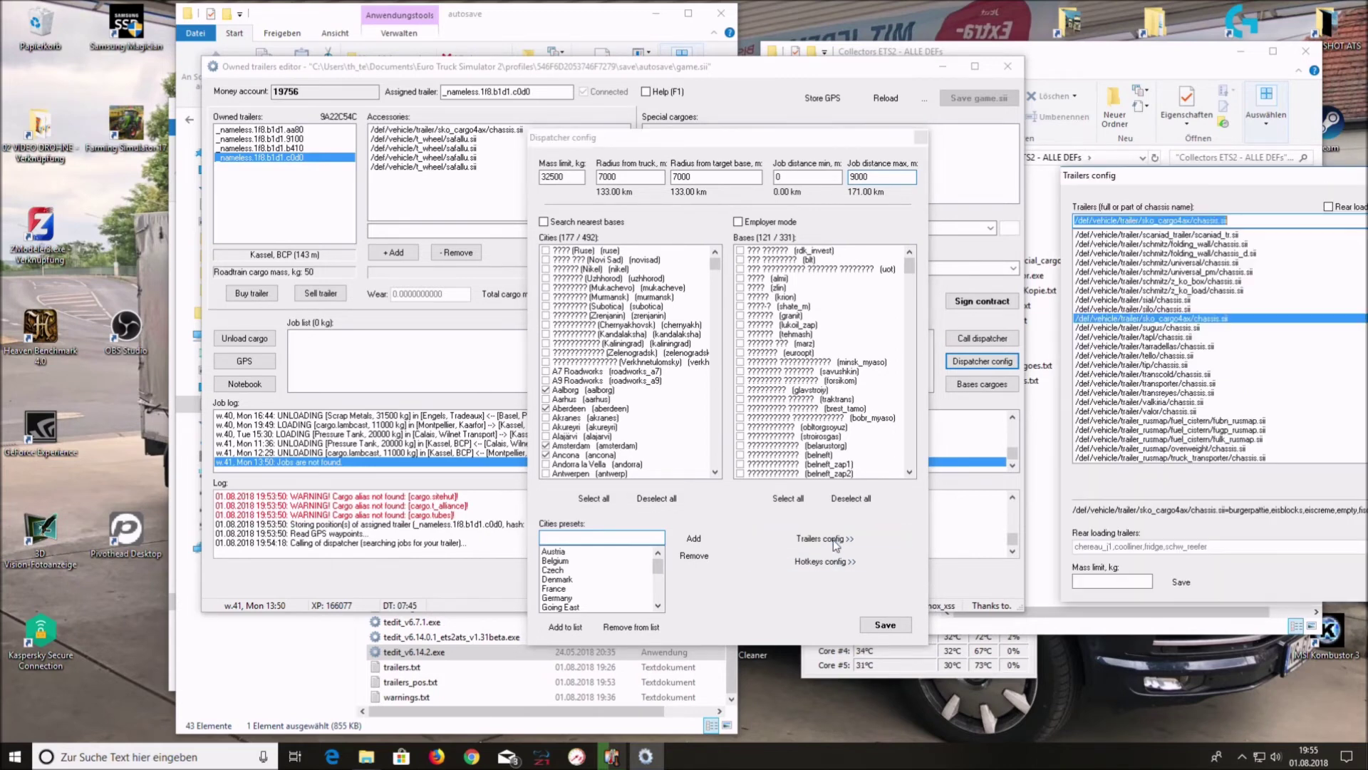
{"action": "left_click_drag", "start_coordinate": [1210, 176], "coordinate": [501, 194]}
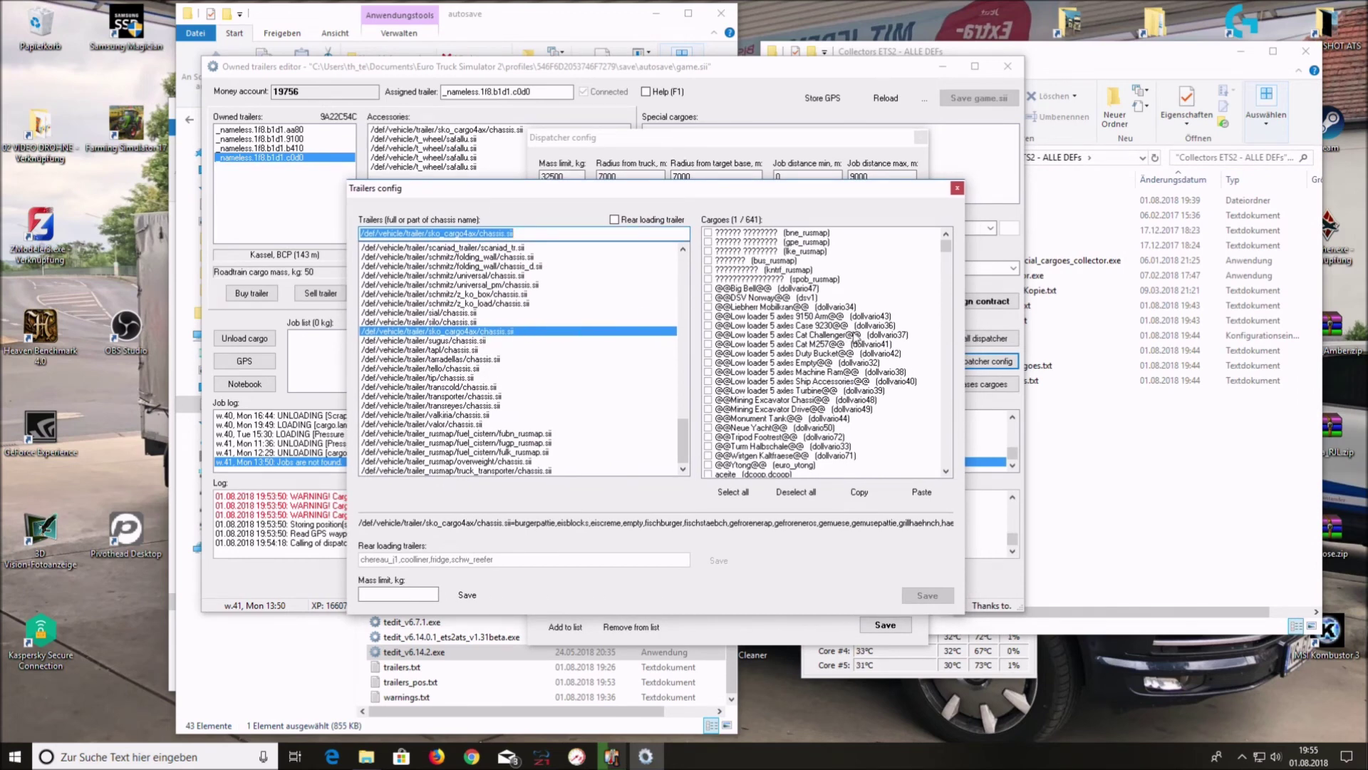
{"action": "scroll", "coordinate": [860, 336], "scroll_direction": "down", "scroll_amount": 5}
{"action": "scroll", "coordinate": [861, 336], "scroll_direction": "up", "scroll_amount": 5}
{"action": "left_click", "coordinate": [956, 189]}
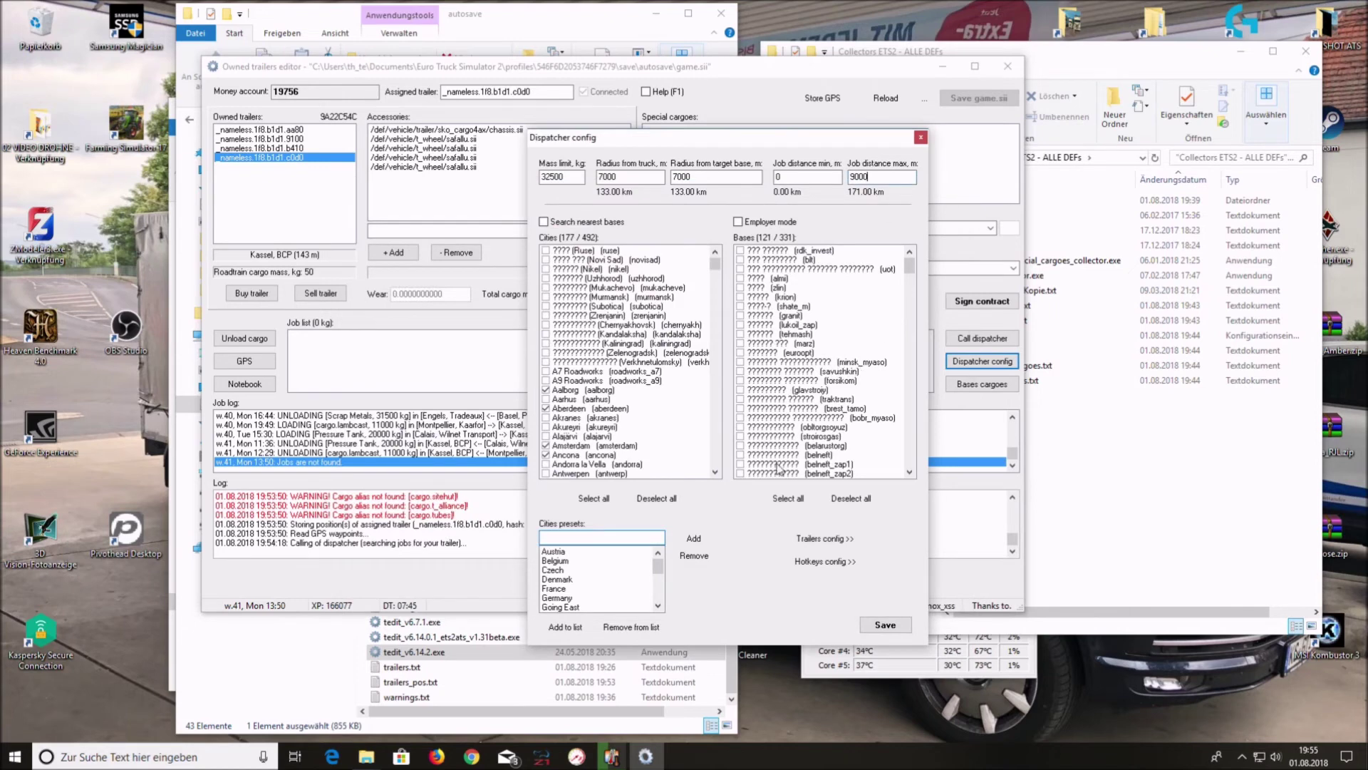
Open the trailers configuration and enable the Basil cargo for the sko_cargo4ax chassis.
{"action": "left_click", "coordinate": [817, 543]}
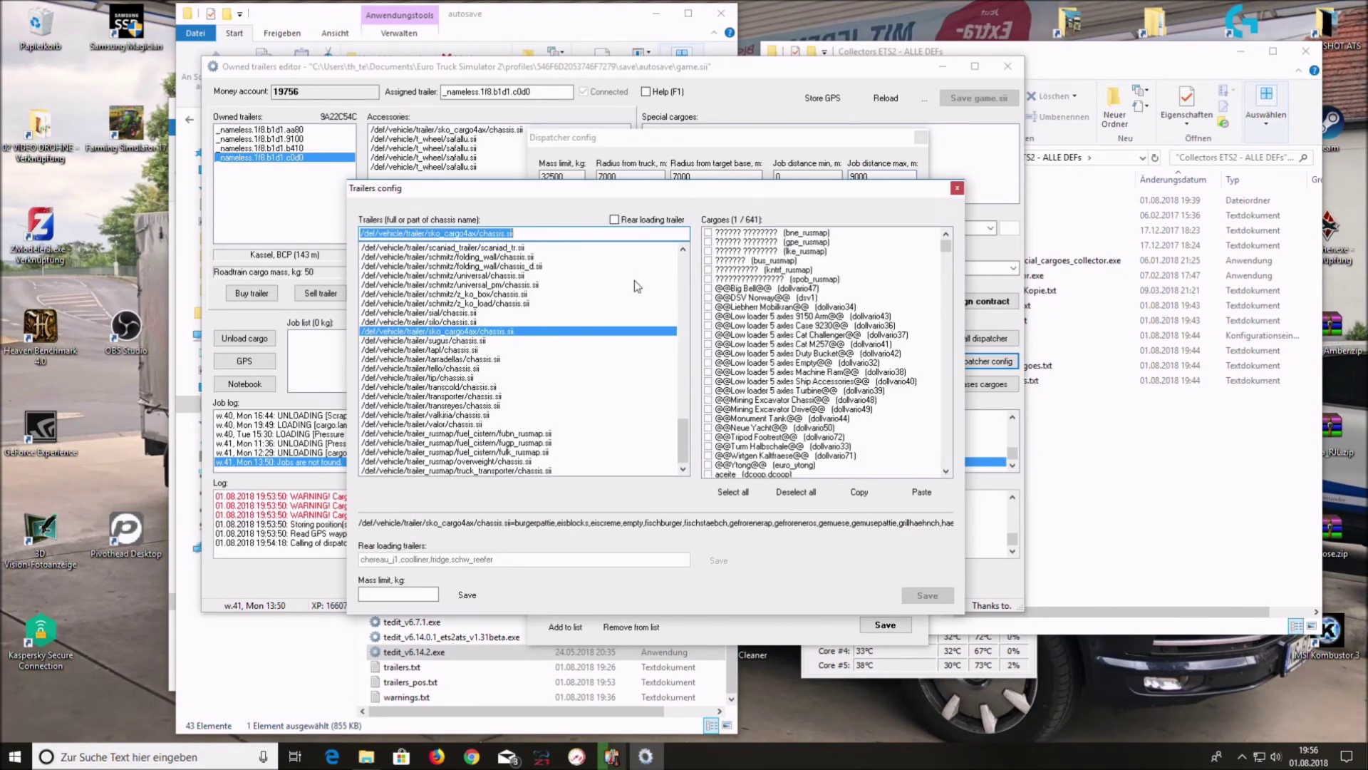
{"action": "scroll", "coordinate": [796, 326], "scroll_direction": "down", "scroll_amount": 1}
{"action": "scroll", "coordinate": [795, 327], "scroll_direction": "down", "scroll_amount": 4}
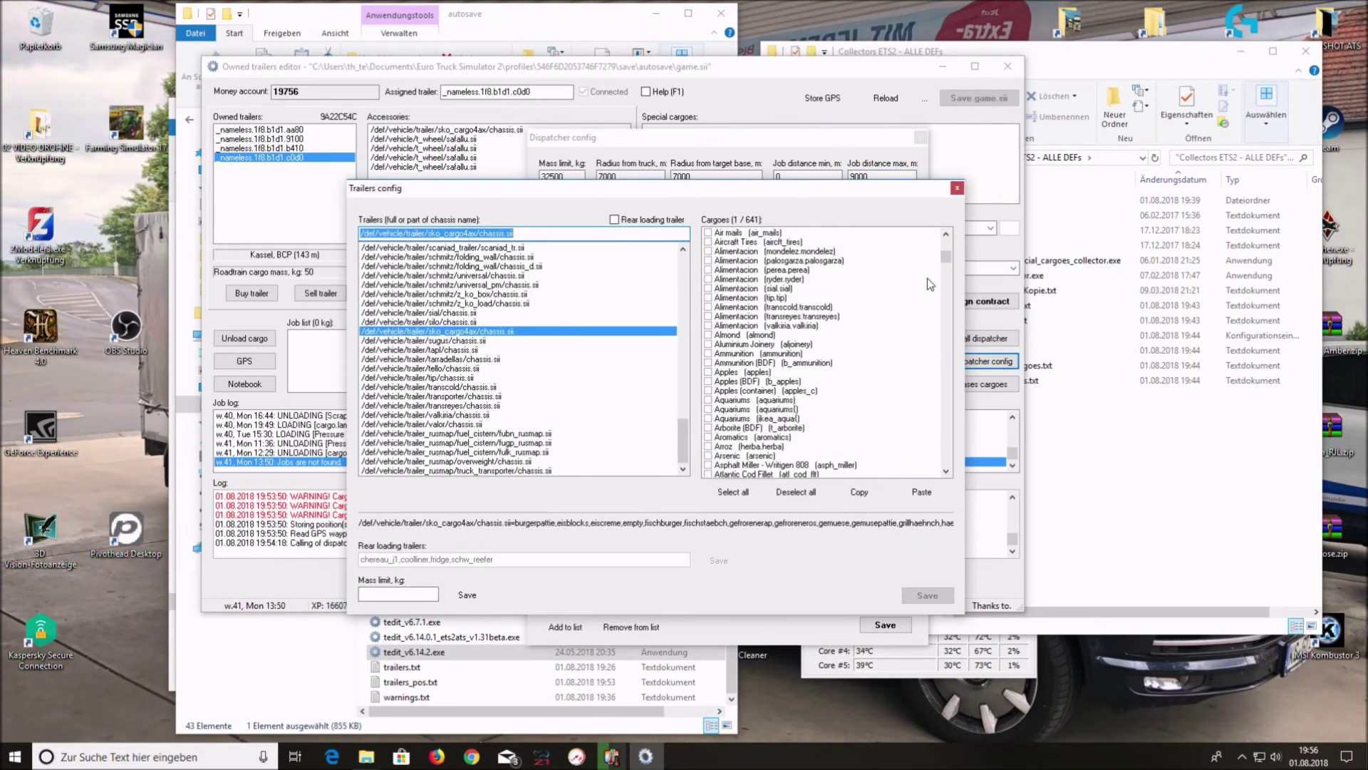
{"action": "mouse_move", "coordinate": [946, 253]}
{"action": "left_mouse_down"}
{"action": "mouse_move", "coordinate": [947, 434]}
{"action": "mouse_move", "coordinate": [964, 403]}
{"action": "mouse_move", "coordinate": [977, 236]}
{"action": "mouse_move", "coordinate": [956, 273]}
{"action": "left_mouse_up"}
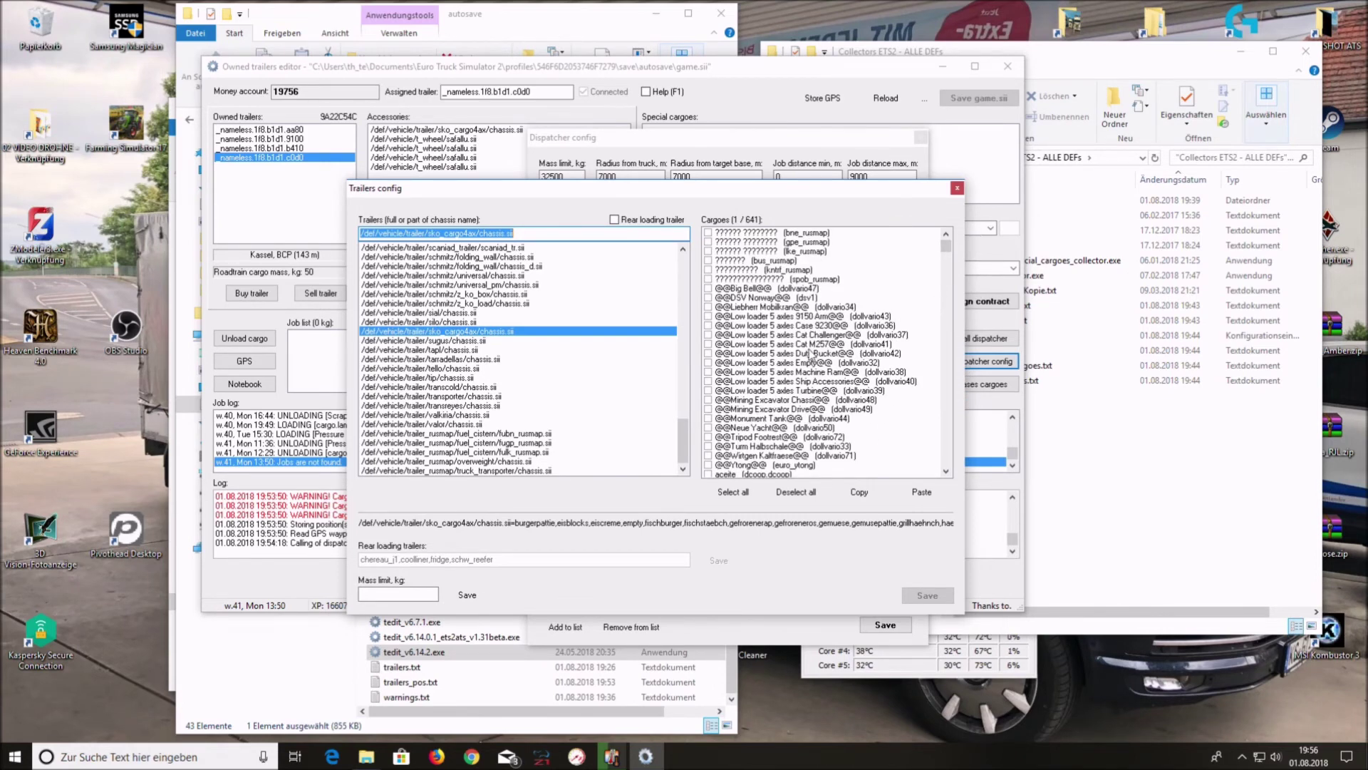
{"action": "scroll", "coordinate": [811, 353], "scroll_direction": "down", "scroll_amount": 3}
{"action": "scroll", "coordinate": [814, 367], "scroll_direction": "down", "scroll_amount": 3}
{"action": "scroll", "coordinate": [815, 368], "scroll_direction": "down", "scroll_amount": 5}
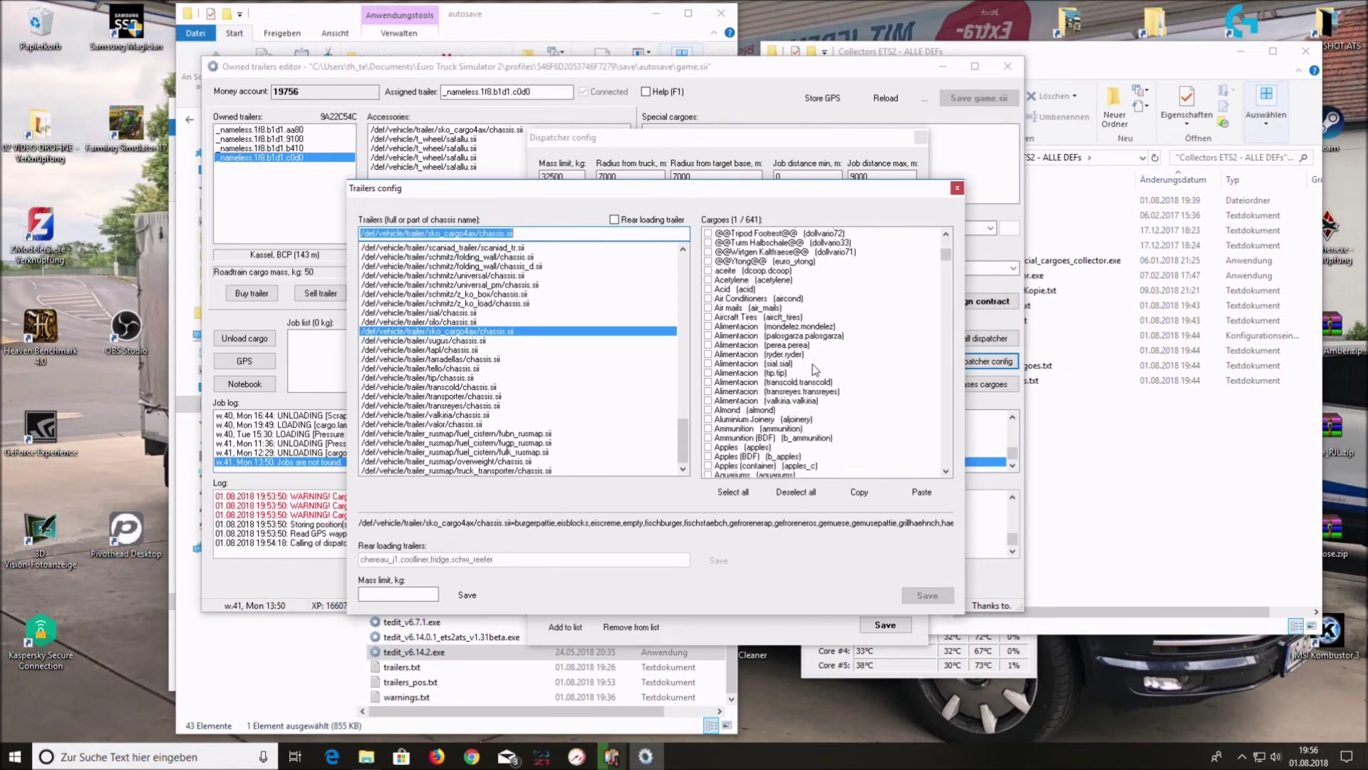
{"action": "scroll", "coordinate": [814, 368], "scroll_direction": "down", "scroll_amount": 2}
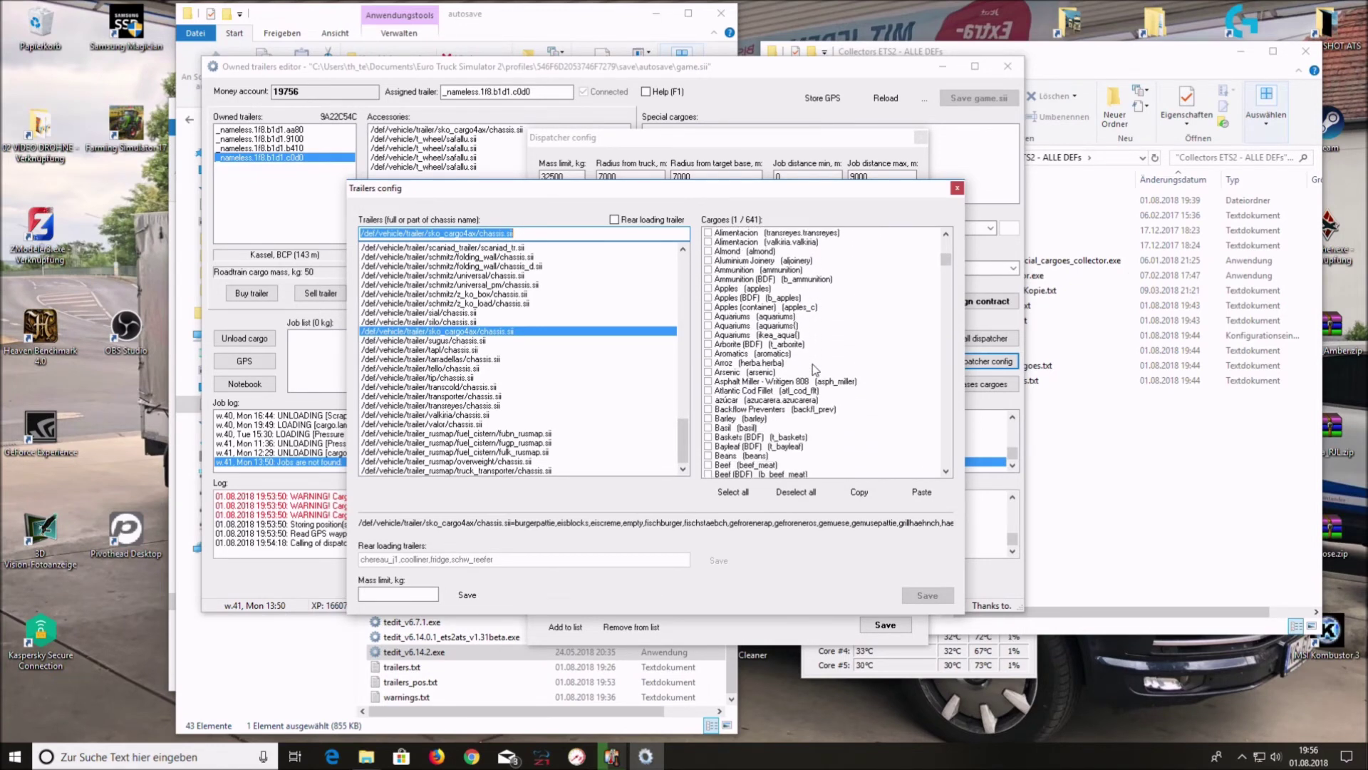
{"action": "scroll", "coordinate": [815, 368], "scroll_direction": "down", "scroll_amount": 2}
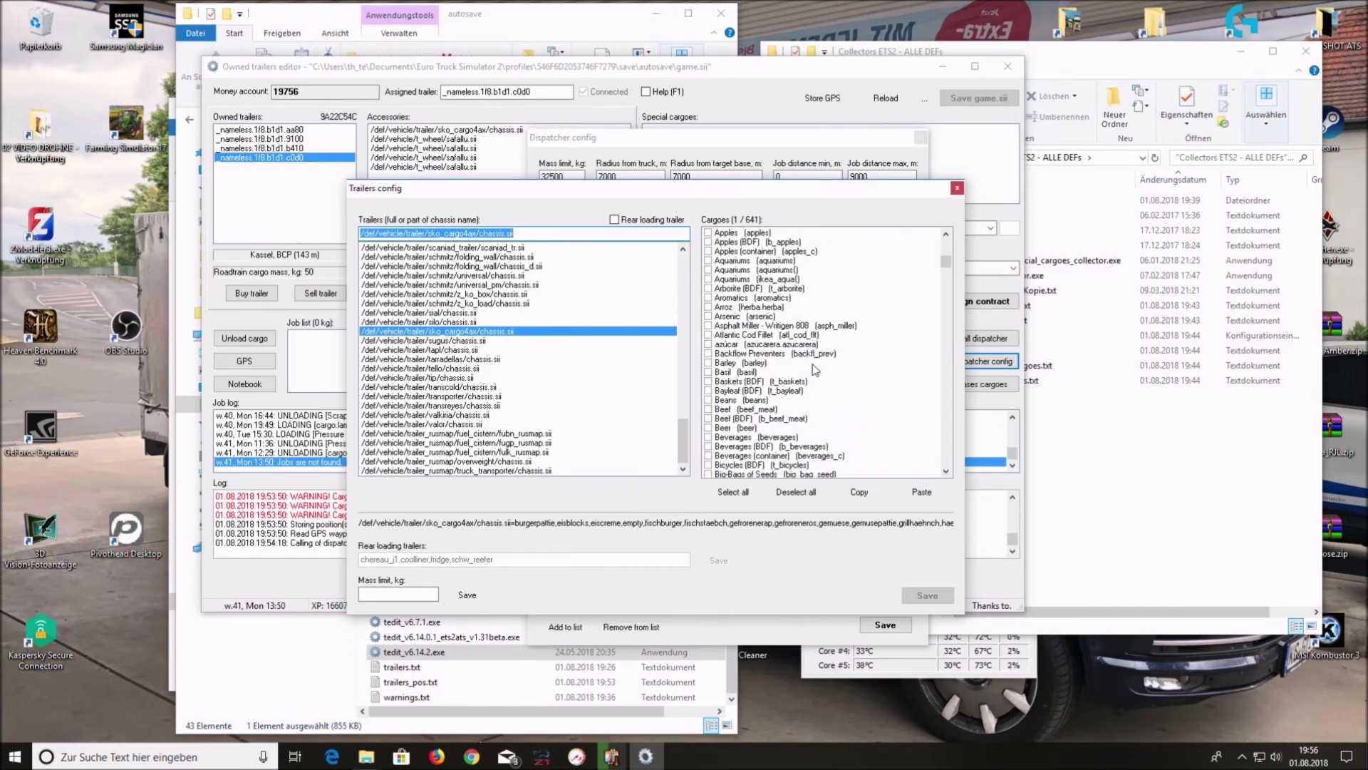
{"action": "scroll", "coordinate": [814, 367], "scroll_direction": "down", "scroll_amount": 1}
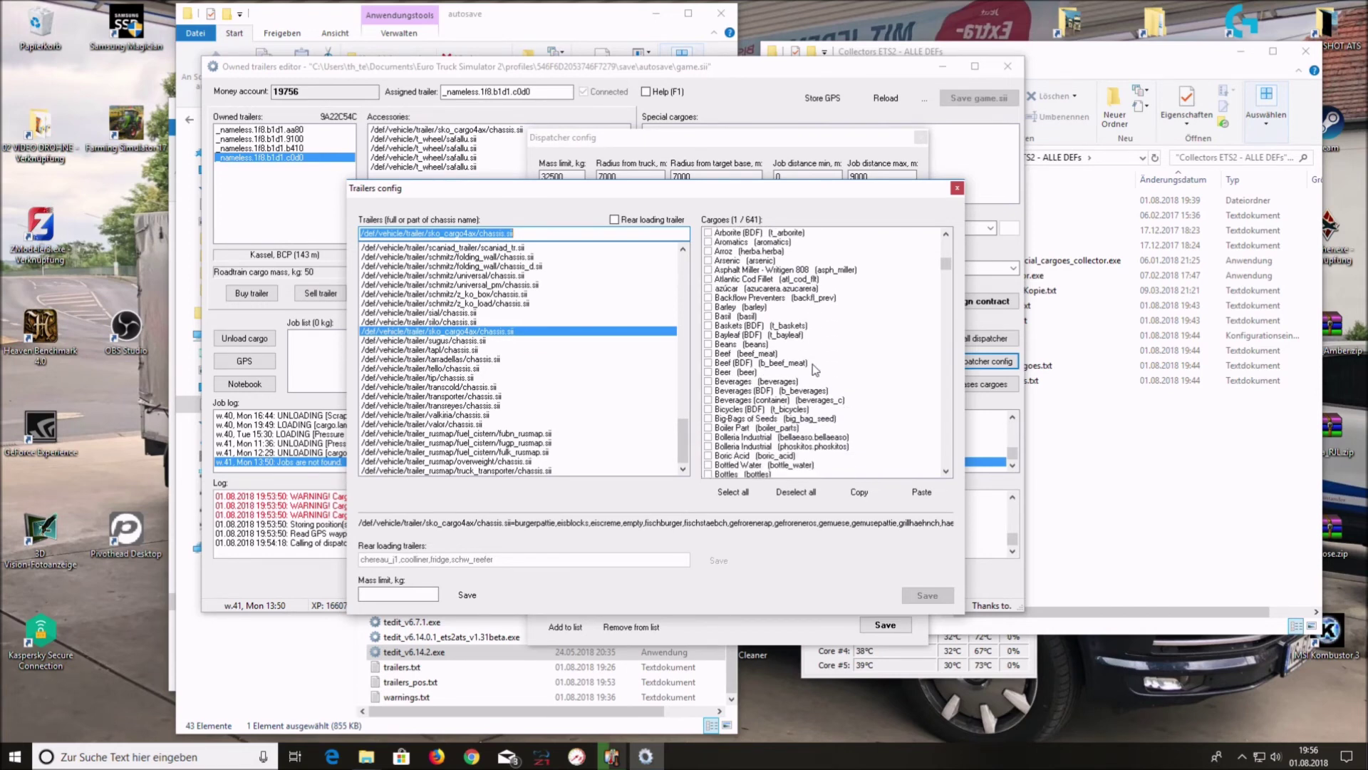
{"action": "left_click", "coordinate": [709, 316]}
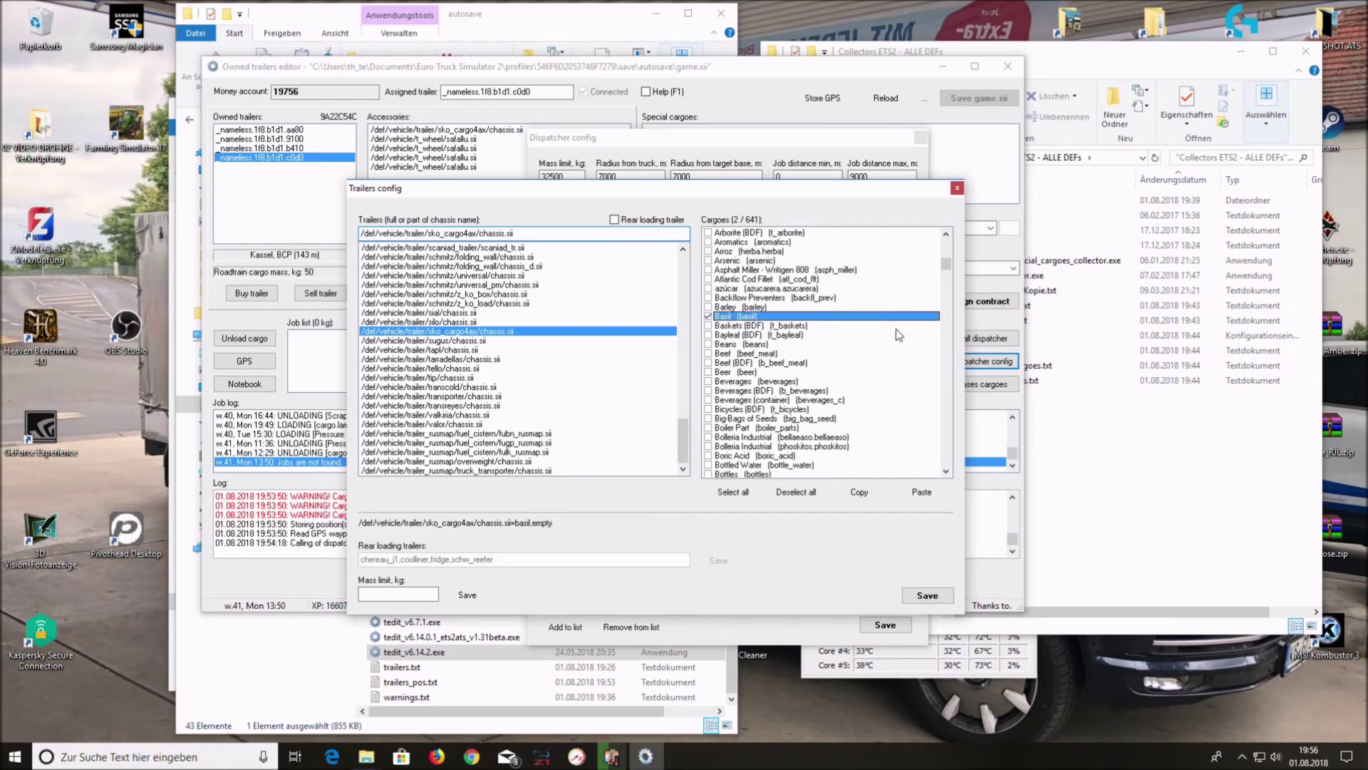
Enable the Beef, Beef (BDF), Beer and Bottled Water cargoes for the sko_cargo4ax chassis.
{"action": "left_click", "coordinate": [709, 353]}
{"action": "left_click", "coordinate": [708, 363]}
{"action": "left_click", "coordinate": [708, 372]}
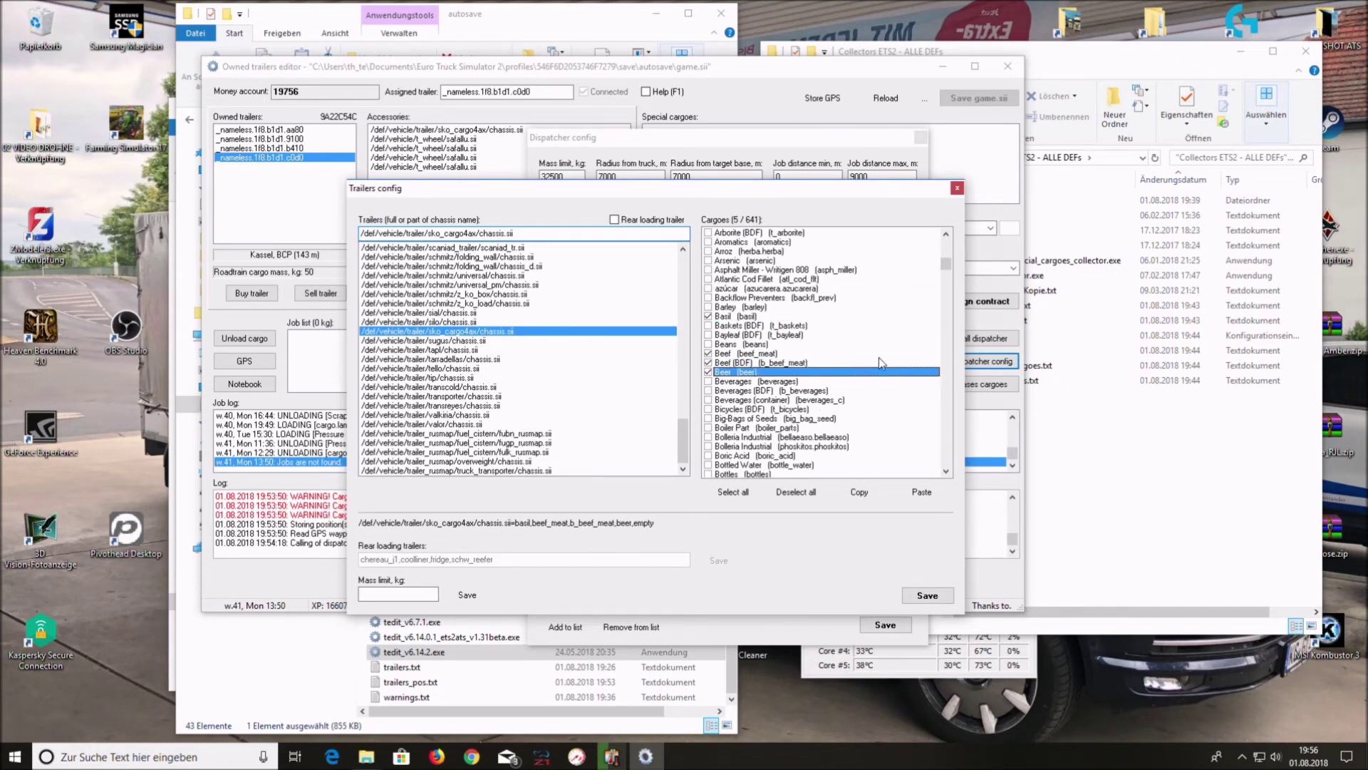
{"action": "scroll", "coordinate": [878, 357], "scroll_direction": "down", "scroll_amount": 1}
{"action": "scroll", "coordinate": [879, 357], "scroll_direction": "down", "scroll_amount": 1}
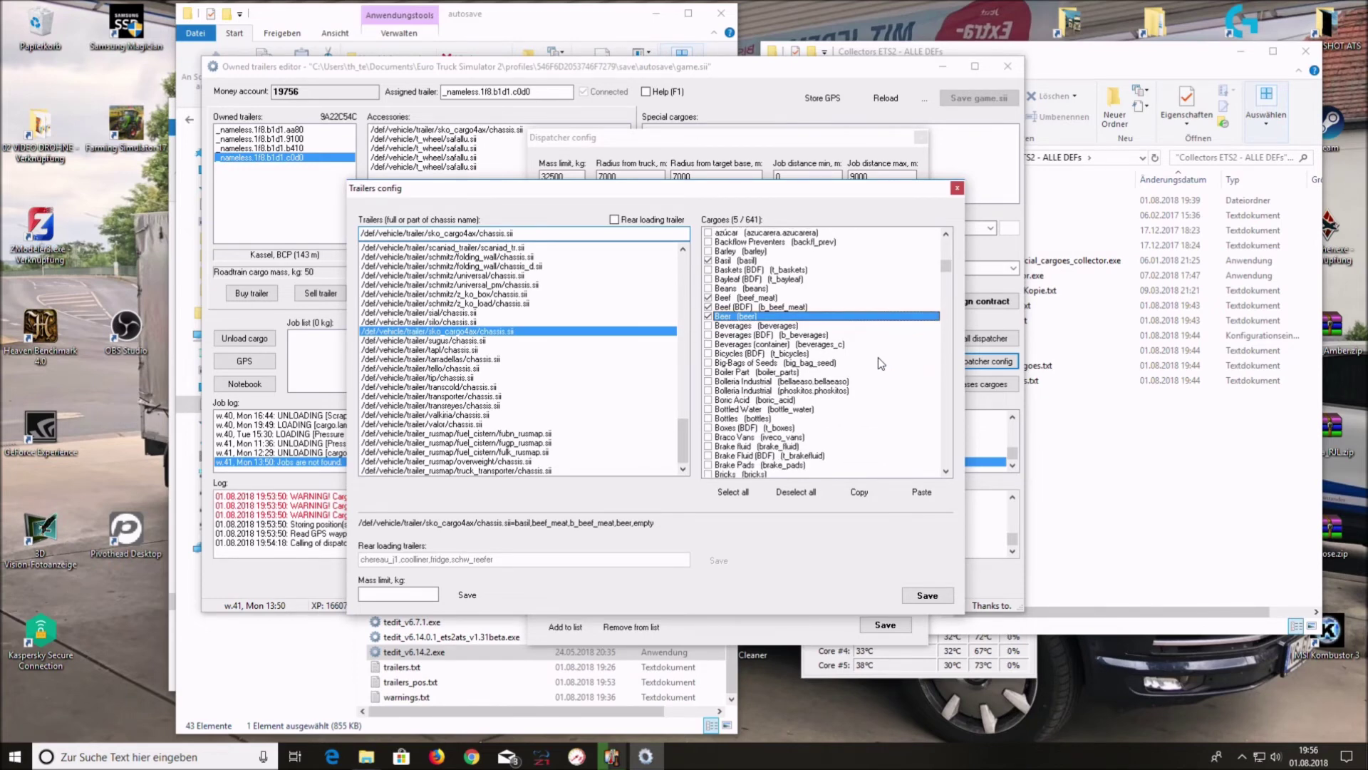
{"action": "scroll", "coordinate": [879, 357], "scroll_direction": "down", "scroll_amount": 2}
{"action": "scroll", "coordinate": [873, 357], "scroll_direction": "down", "scroll_amount": 1}
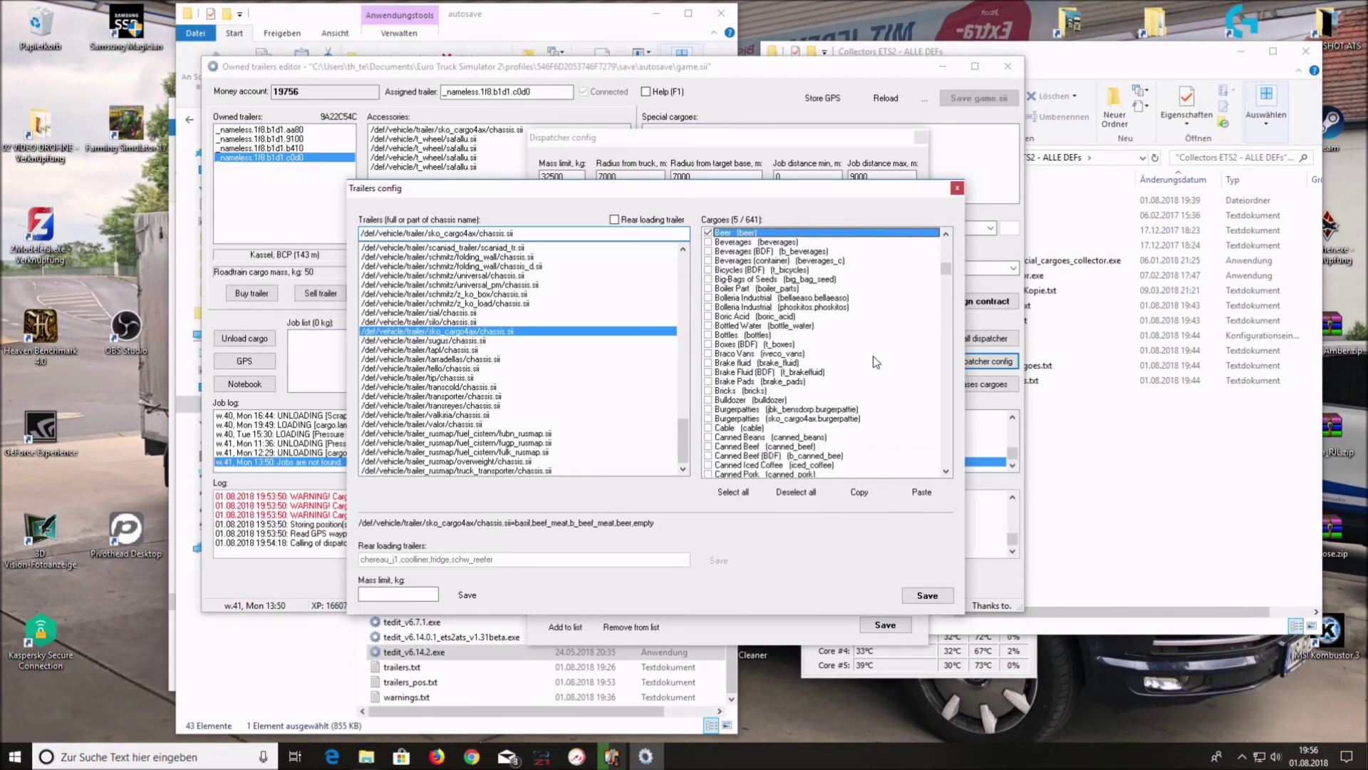
{"action": "left_click", "coordinate": [709, 326]}
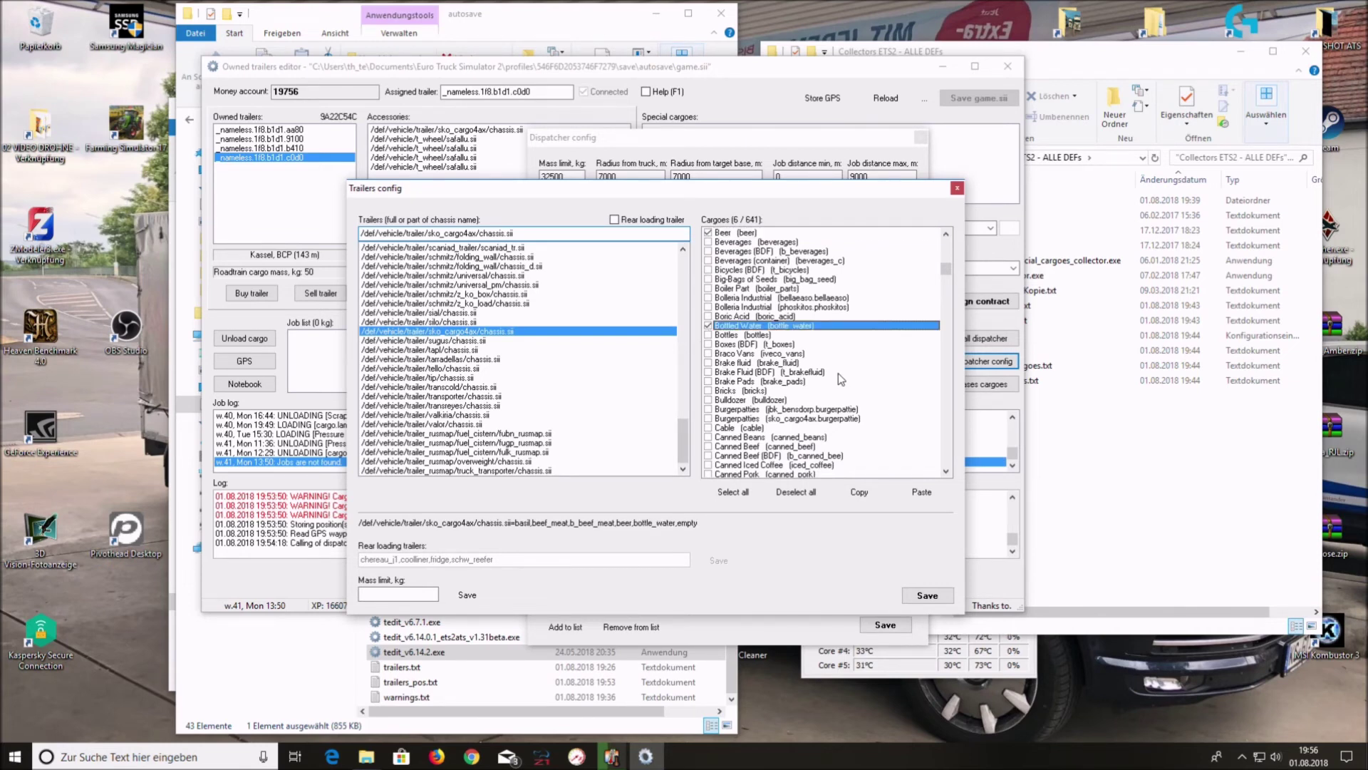
Enable every canned cargo for the chassis, from Canned Beans through Canned Tuna (BDF), including Canned Iced Coffee.
{"action": "scroll", "coordinate": [842, 378], "scroll_direction": "down", "scroll_amount": 2}
{"action": "scroll", "coordinate": [841, 379], "scroll_direction": "down", "scroll_amount": 3}
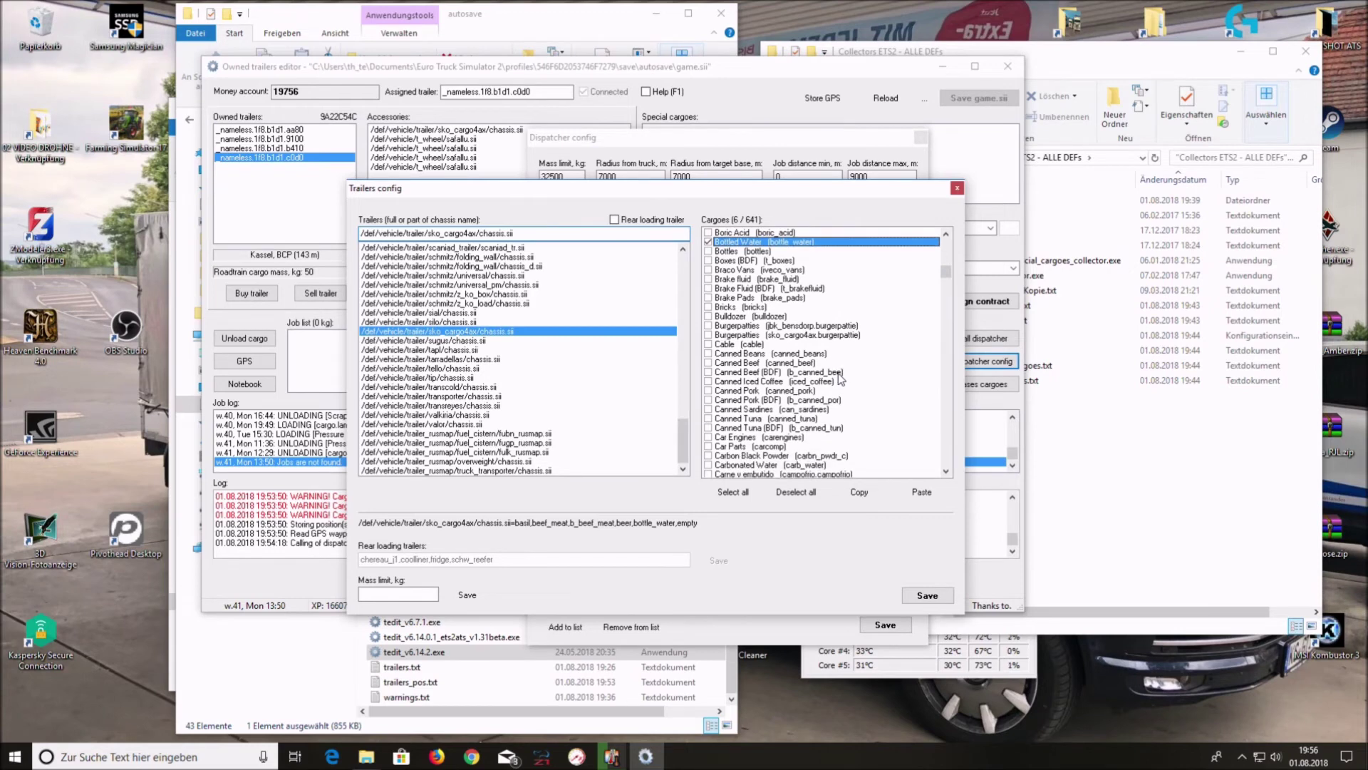
{"action": "left_click", "coordinate": [709, 298]}
{"action": "left_click", "coordinate": [709, 307]}
{"action": "left_click", "coordinate": [709, 317]}
{"action": "left_click", "coordinate": [709, 326]}
{"action": "left_click", "coordinate": [709, 335]}
{"action": "left_click", "coordinate": [709, 344]}
{"action": "left_click", "coordinate": [709, 353]}
{"action": "left_click", "coordinate": [709, 363]}
{"action": "left_click", "coordinate": [709, 372]}
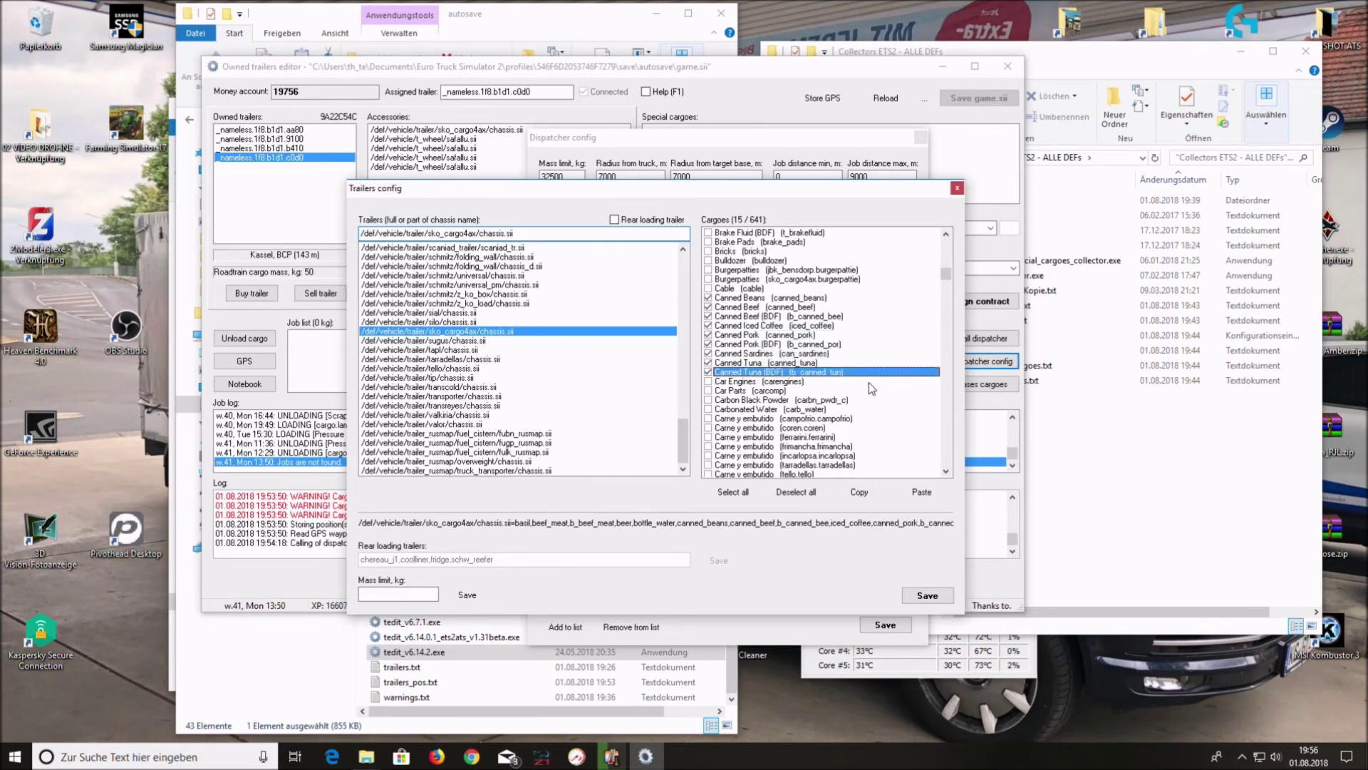
Enable the Carrots, Carrots (BDF), Caviar and Caviar (BDF) cargoes for the chassis, leaving out Carrots (container).
{"action": "scroll", "coordinate": [888, 378], "scroll_direction": "down", "scroll_amount": 3}
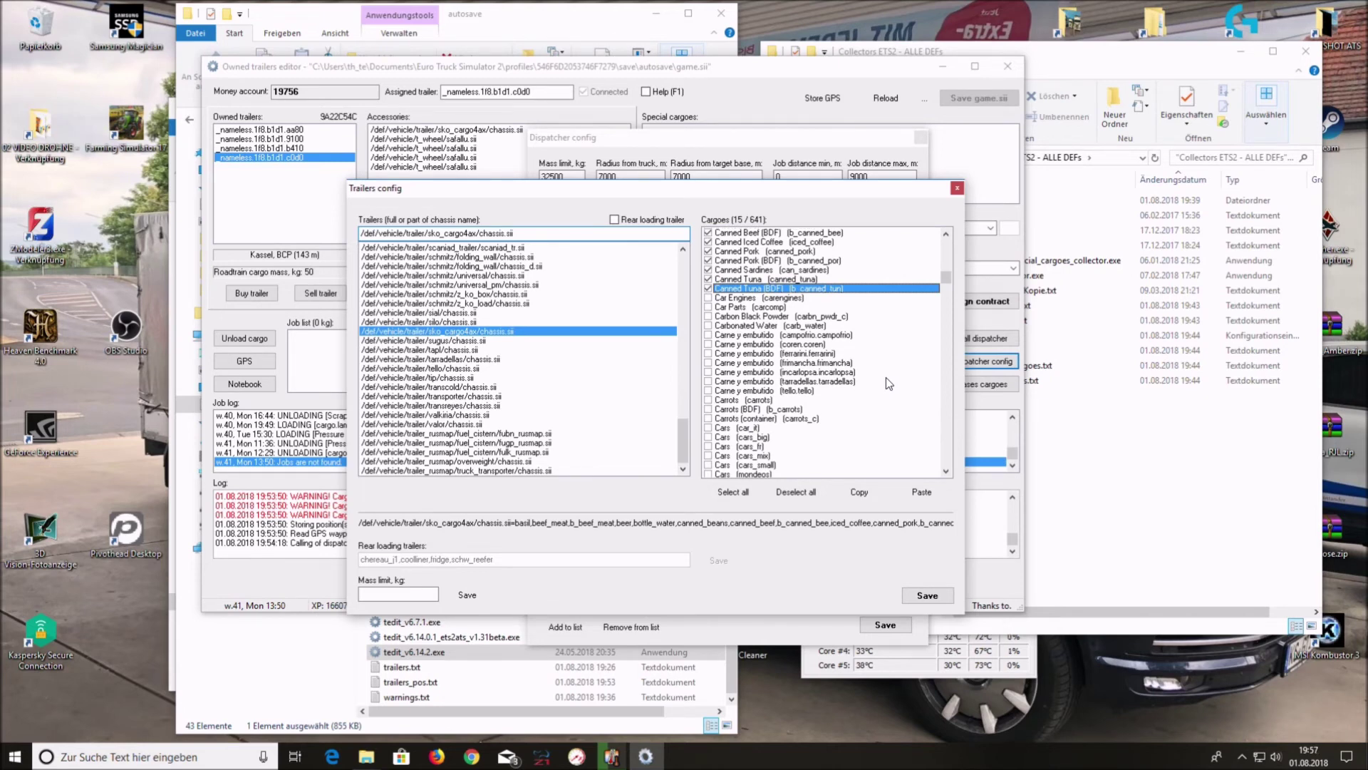
{"action": "scroll", "coordinate": [887, 383], "scroll_direction": "down", "scroll_amount": 3}
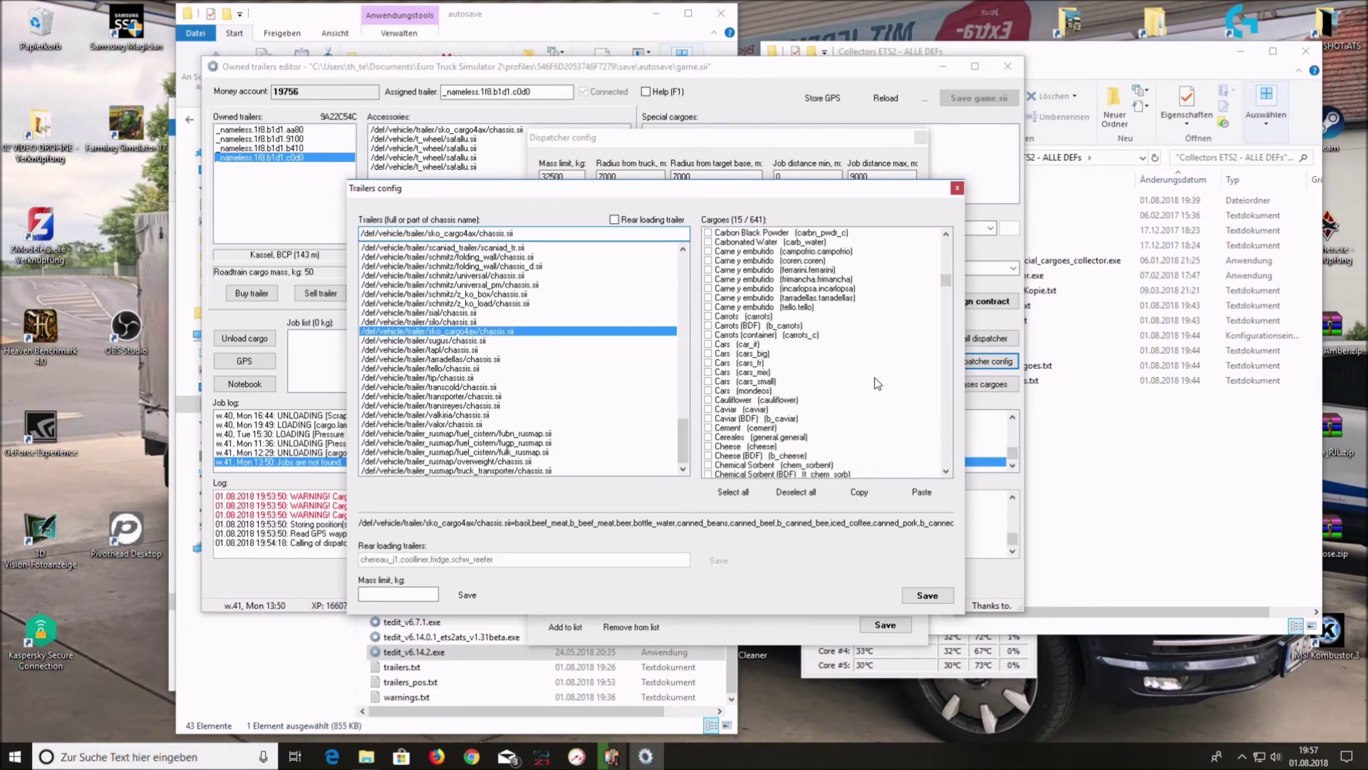
{"action": "left_click", "coordinate": [709, 316]}
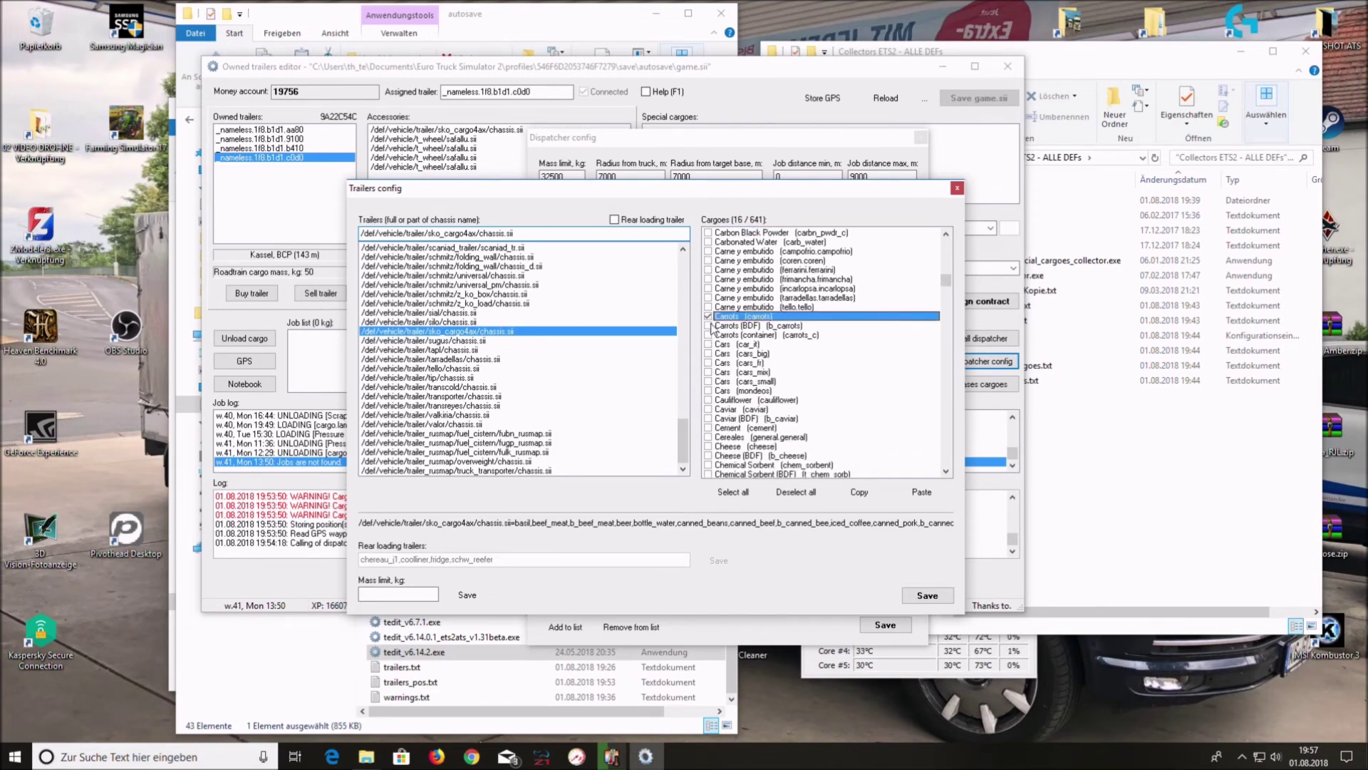
{"action": "left_click", "coordinate": [709, 325]}
{"action": "scroll", "coordinate": [852, 366], "scroll_direction": "down", "scroll_amount": 1}
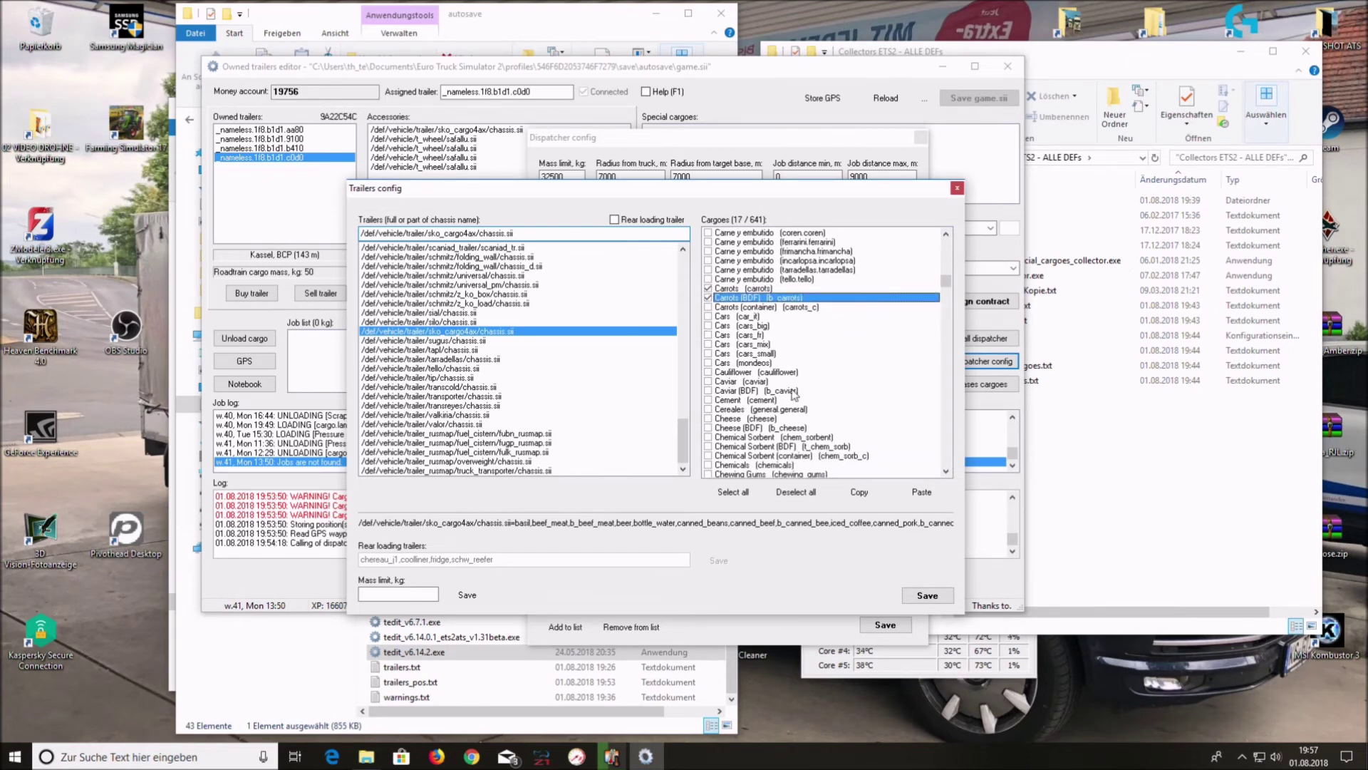
{"action": "left_click", "coordinate": [708, 382]}
{"action": "left_click", "coordinate": [709, 391]}
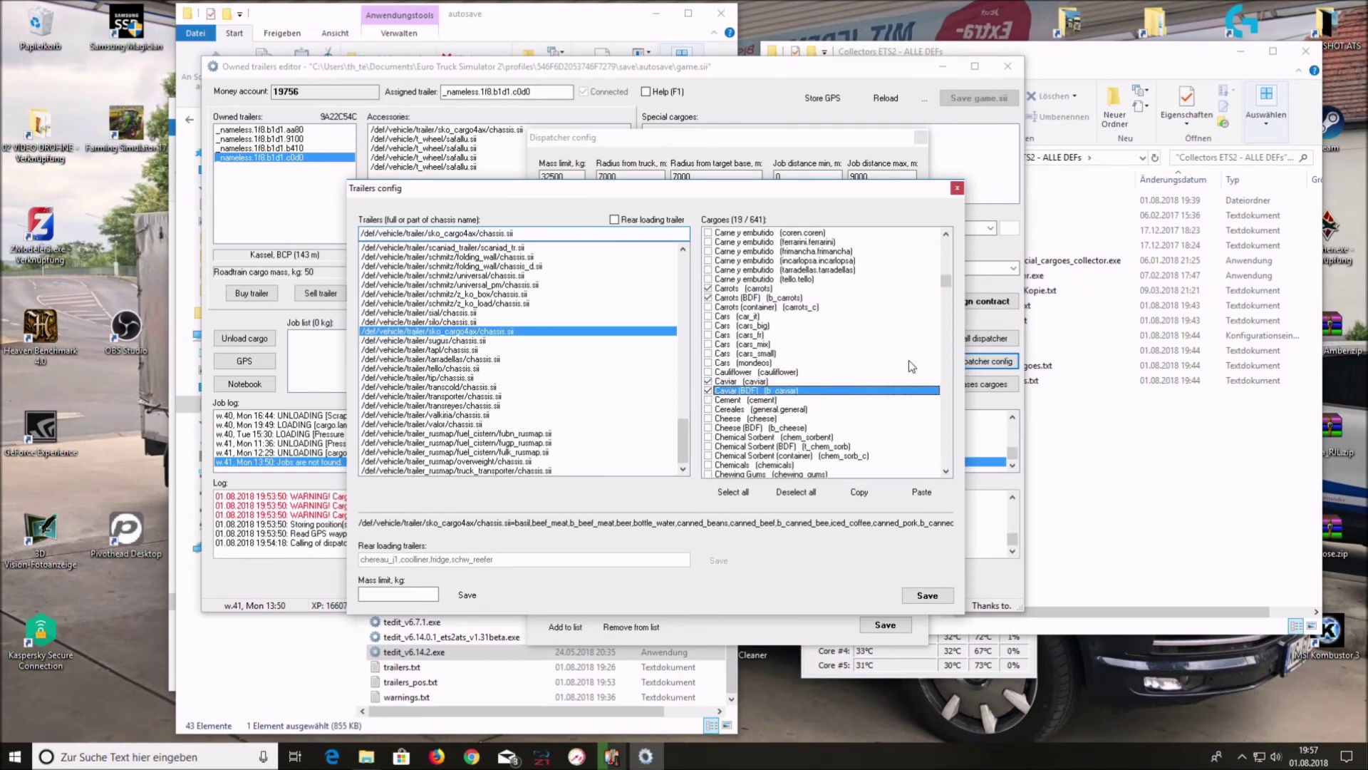
Enable the Cauliflower, Cheese, Cheese (BDF), Chicken Meat and Chicken Meat (BDF) cargoes for the chassis.
{"action": "scroll", "coordinate": [912, 366], "scroll_direction": "down", "scroll_amount": 3}
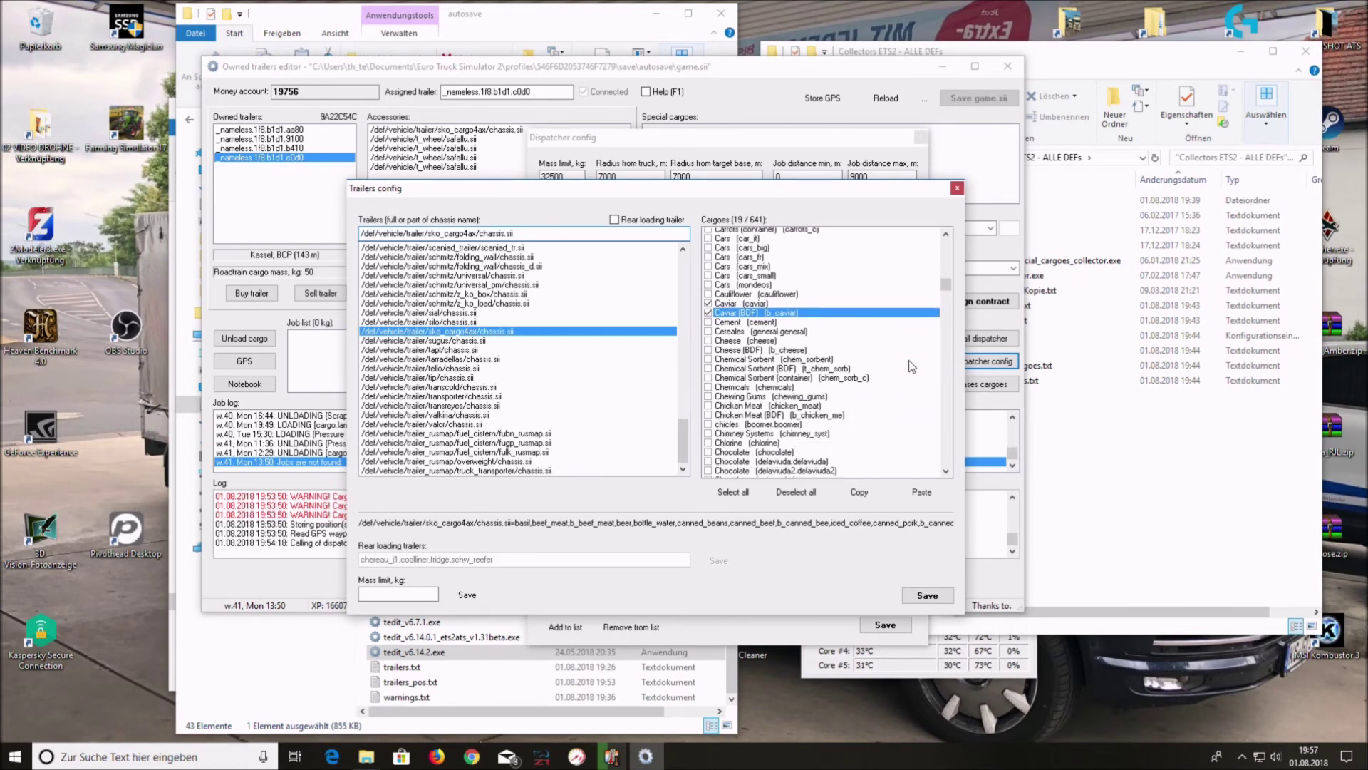
{"action": "left_click", "coordinate": [708, 288]}
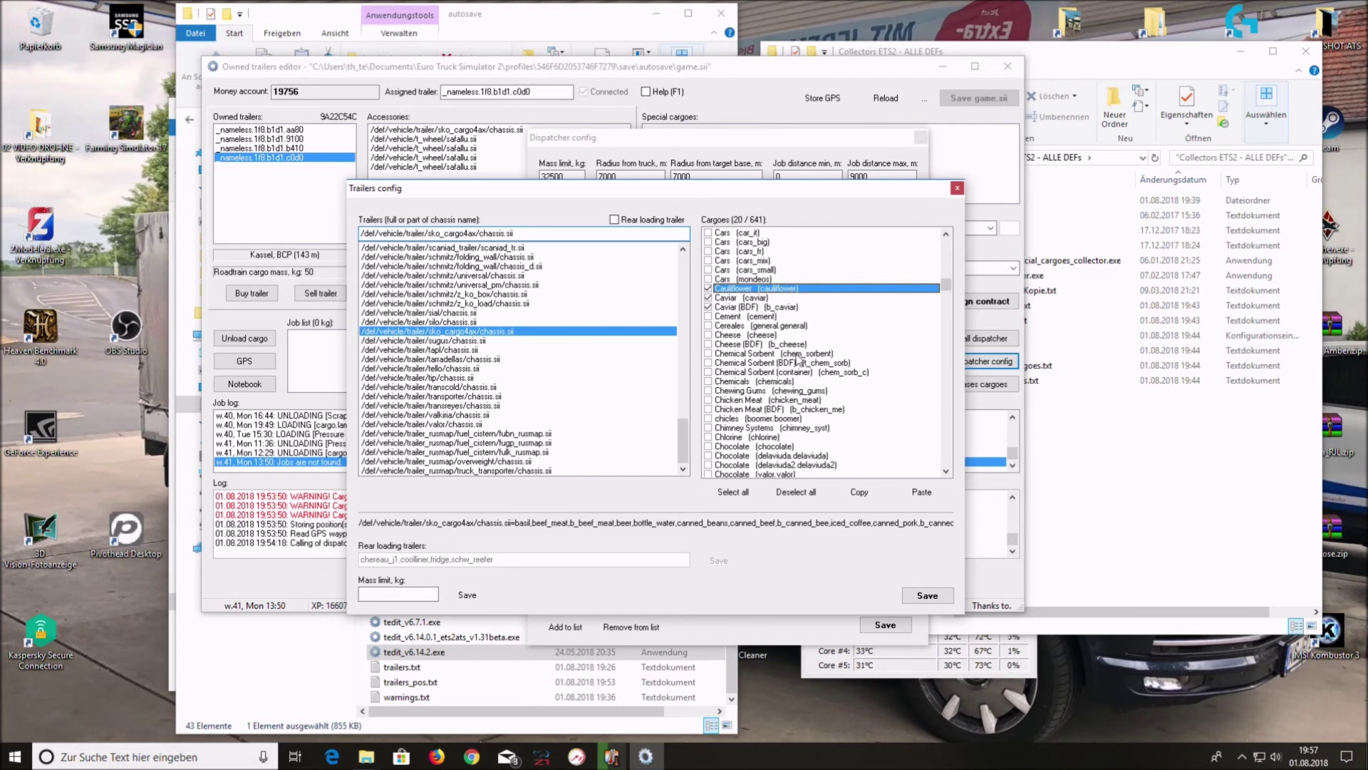
{"action": "left_click", "coordinate": [708, 334]}
{"action": "left_click", "coordinate": [708, 344]}
{"action": "scroll", "coordinate": [875, 389], "scroll_direction": "down", "scroll_amount": 3}
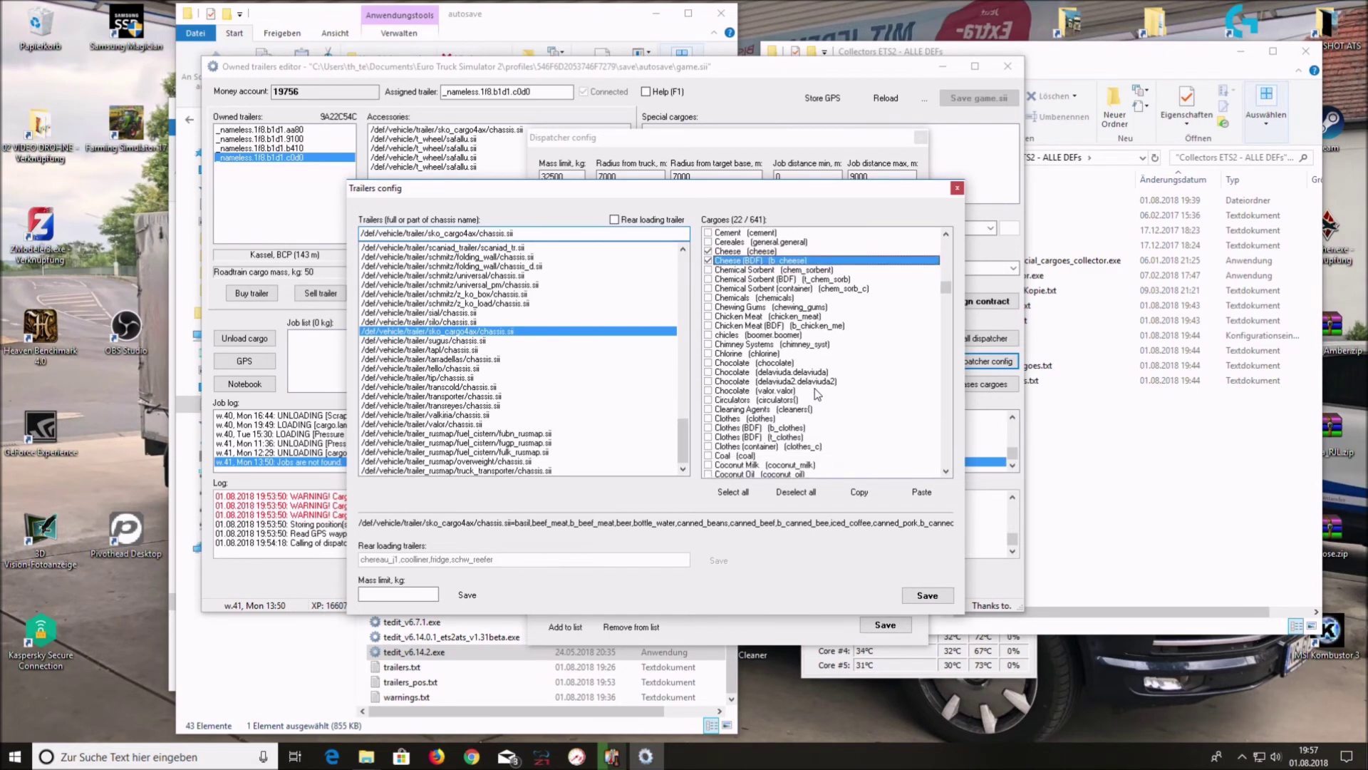
{"action": "left_click", "coordinate": [709, 316]}
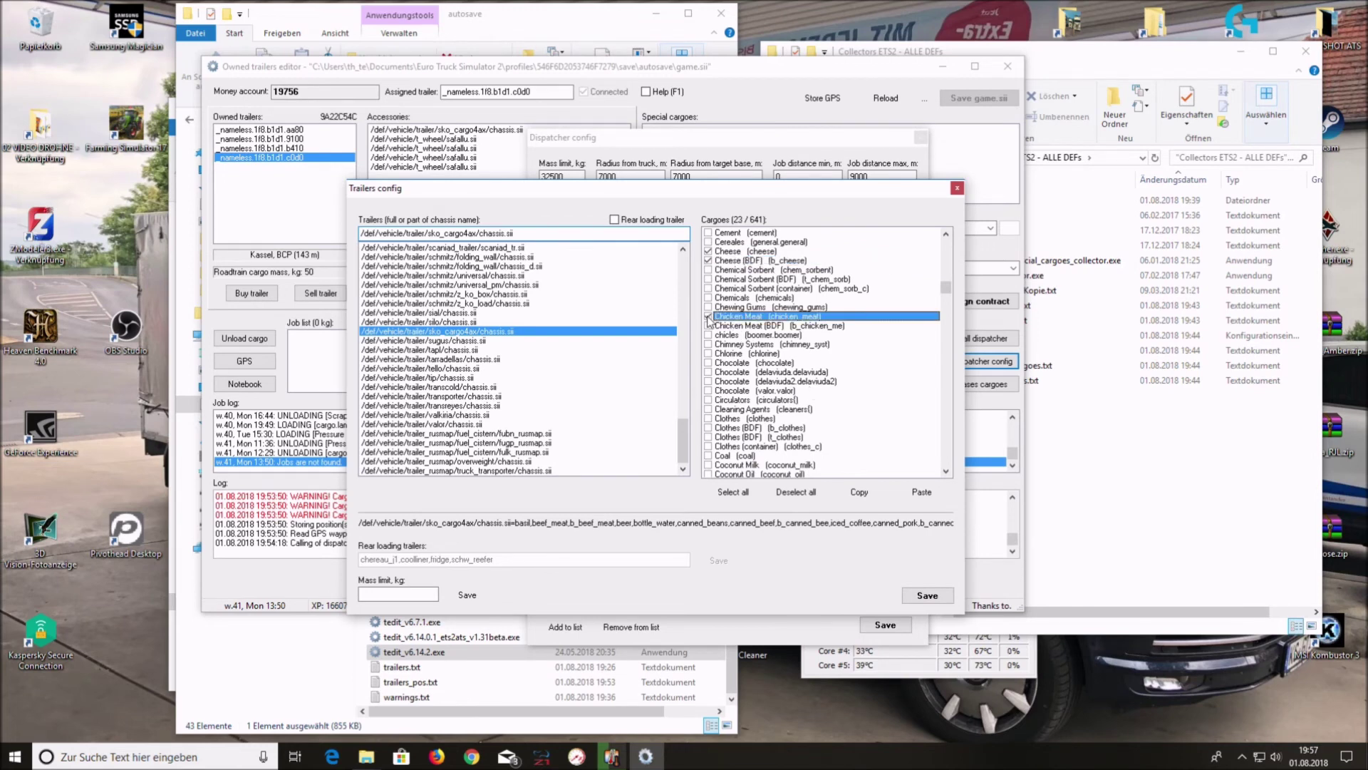
{"action": "left_click", "coordinate": [709, 325]}
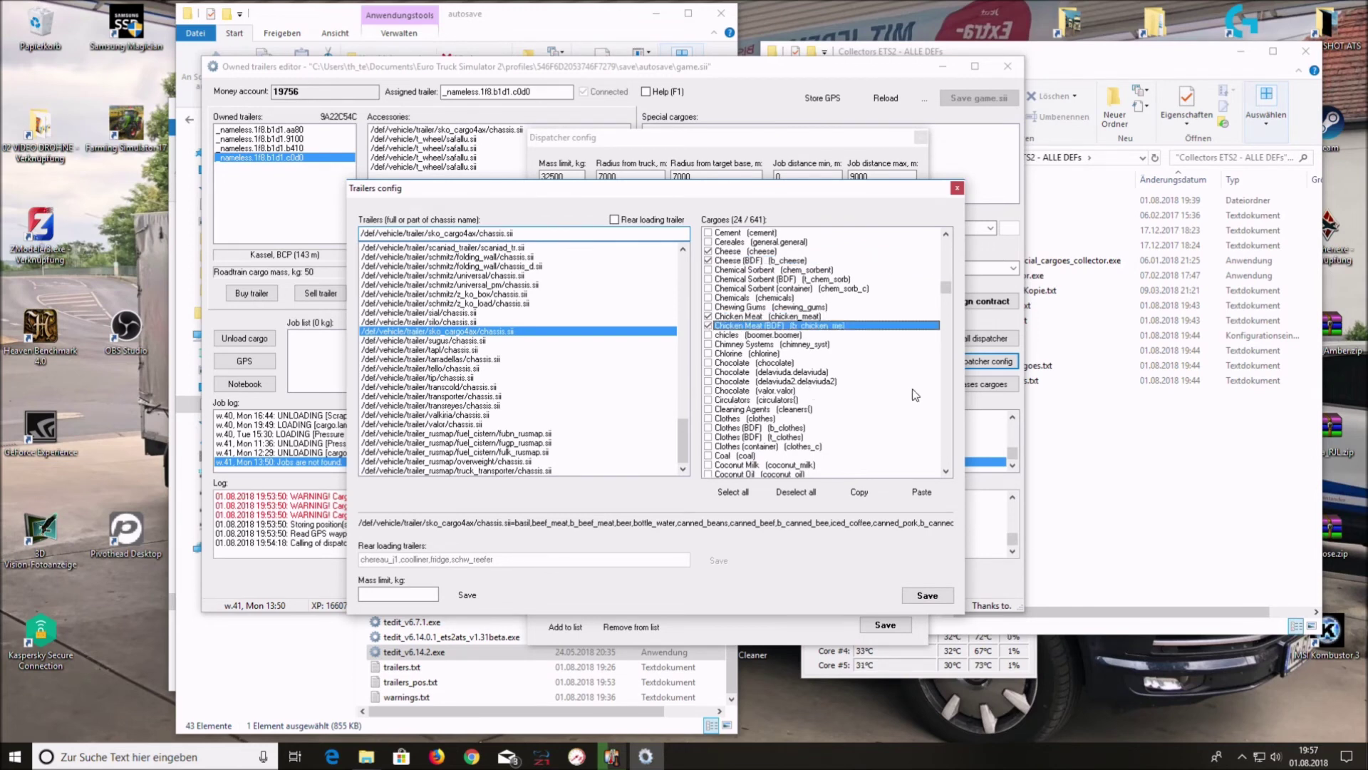
Enable all four Chocolate cargoes (chocolate, delaviuda, delaviuda2, valor) plus Coconut Milk and Coconut Oil for the chassis.
{"action": "scroll", "coordinate": [918, 394], "scroll_direction": "down", "scroll_amount": 3}
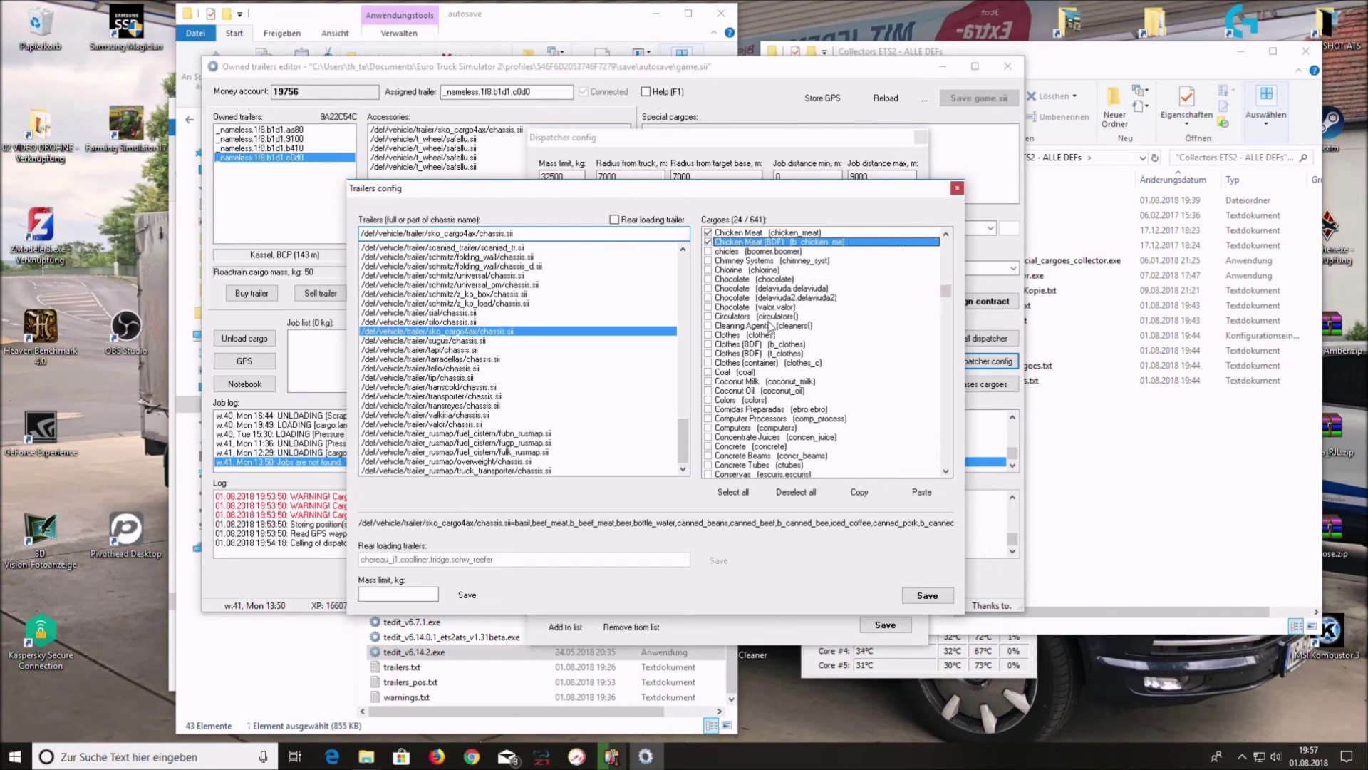
{"action": "left_click", "coordinate": [709, 279]}
{"action": "left_click", "coordinate": [709, 289]}
{"action": "left_click", "coordinate": [710, 297]}
{"action": "left_click", "coordinate": [711, 307]}
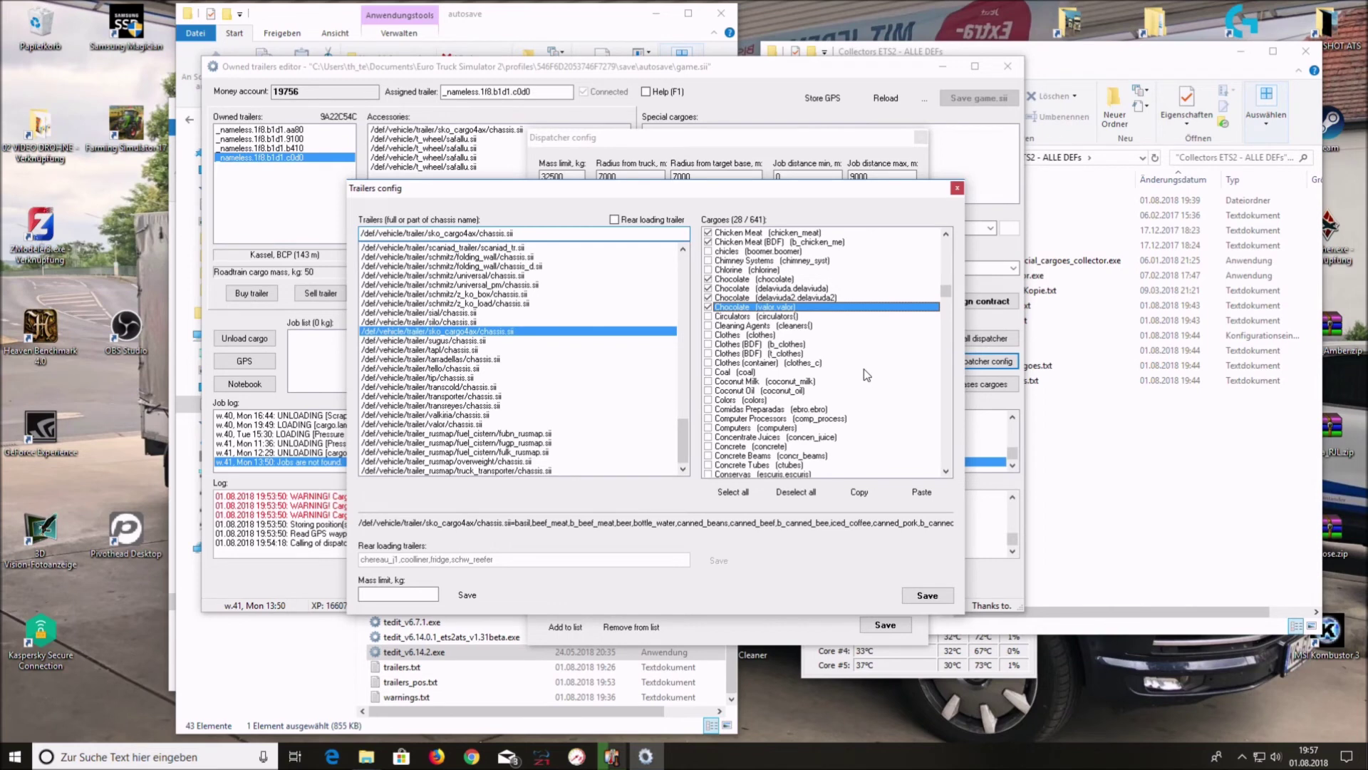
{"action": "scroll", "coordinate": [864, 369], "scroll_direction": "down", "scroll_amount": 3}
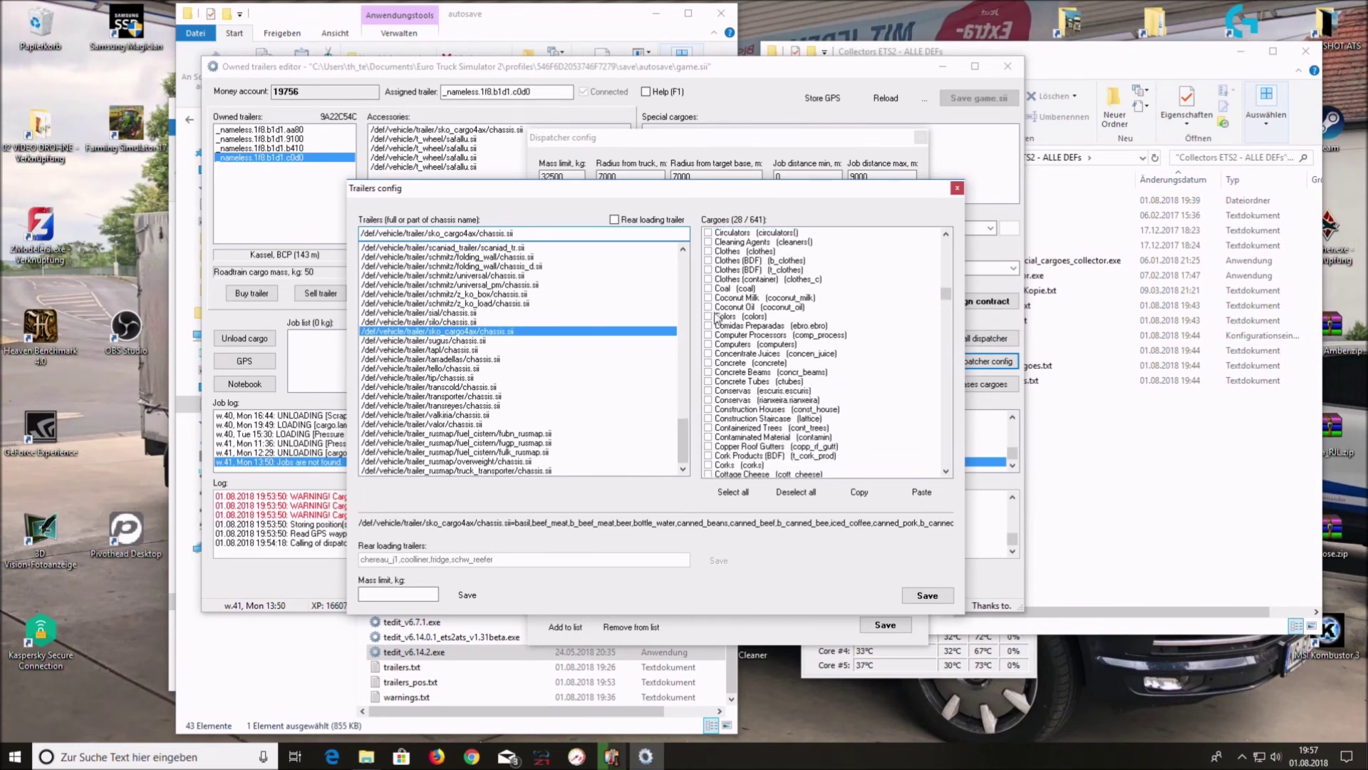
{"action": "left_click", "coordinate": [709, 298]}
{"action": "left_click", "coordinate": [709, 307]}
Enable the Cottage Cheese, Cottage Cheese (BDF) and Cut flowers cargoes for the sko_cargo4ax chassis.
{"action": "scroll", "coordinate": [937, 380], "scroll_direction": "down", "scroll_amount": 4}
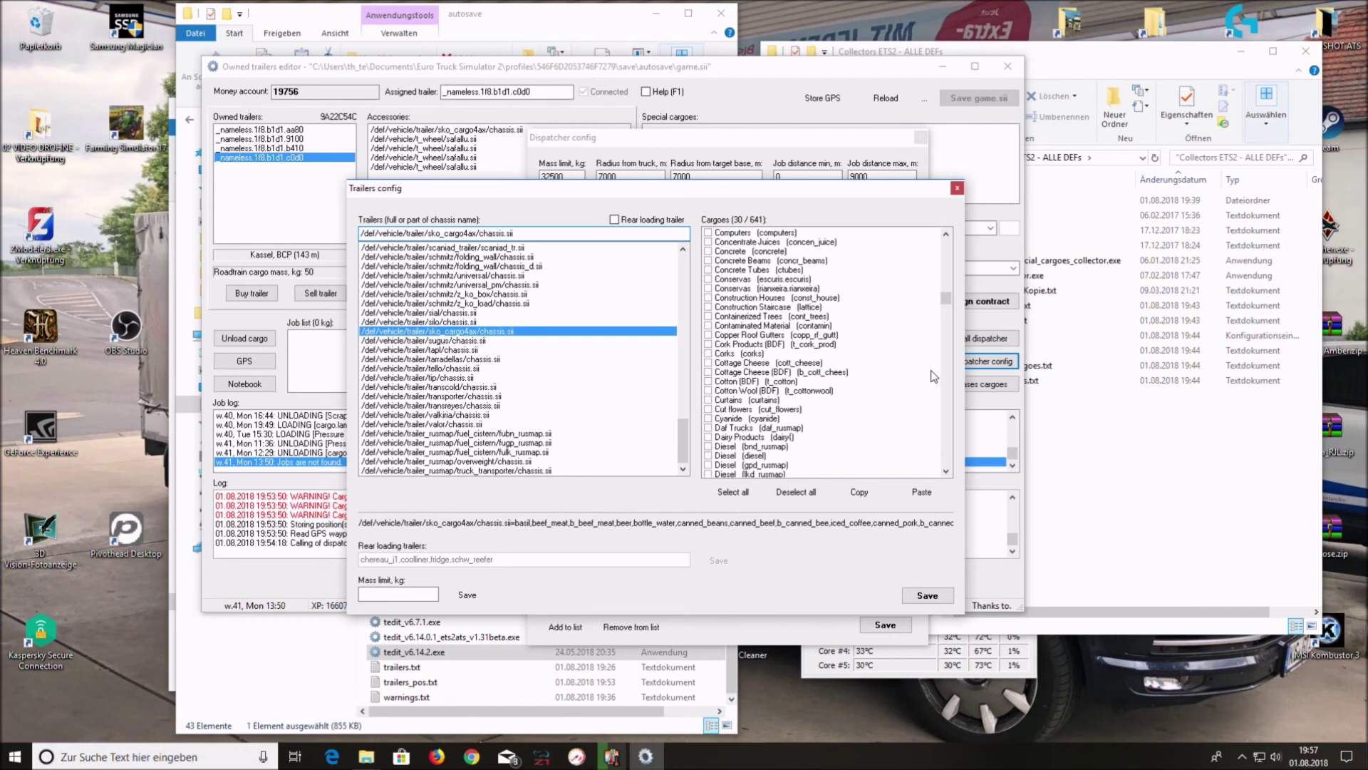
{"action": "scroll", "coordinate": [933, 376], "scroll_direction": "down", "scroll_amount": 2}
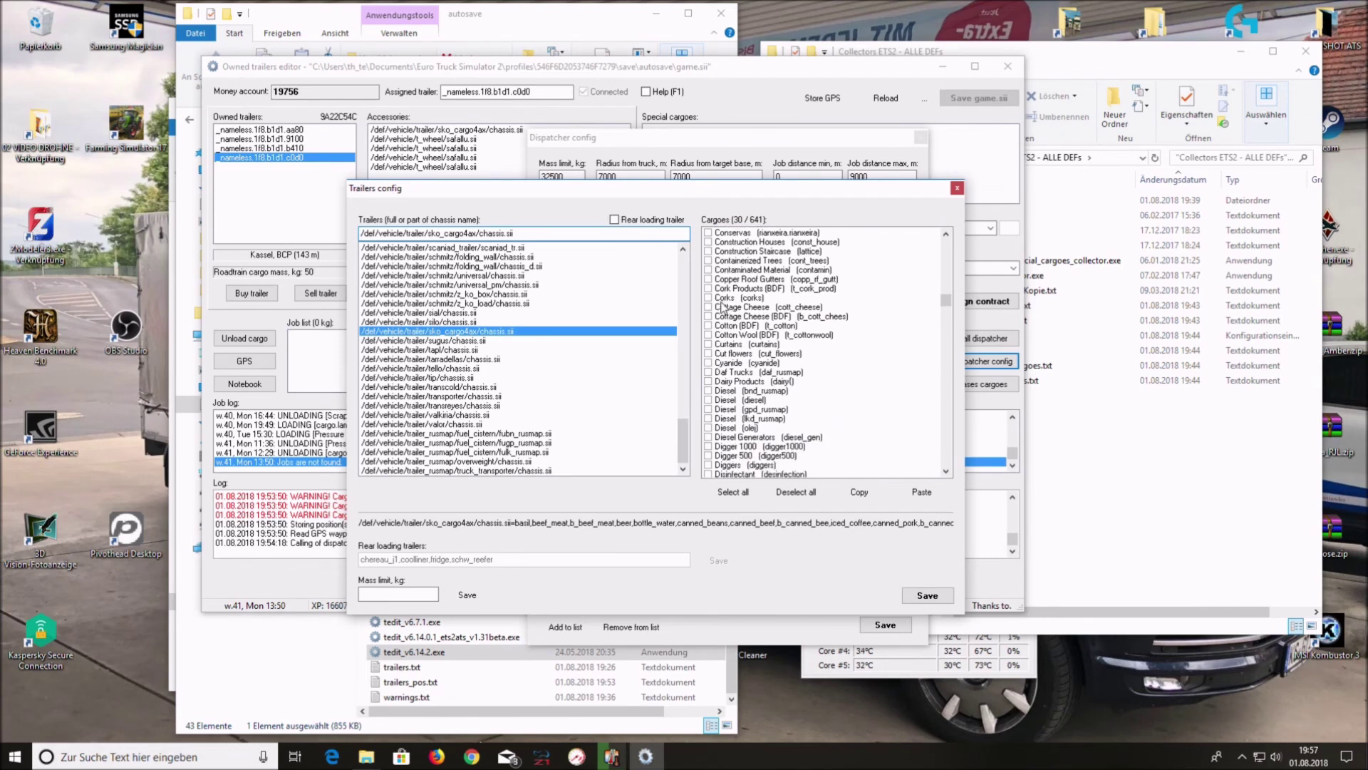
{"action": "left_click", "coordinate": [707, 307]}
{"action": "left_click", "coordinate": [708, 315]}
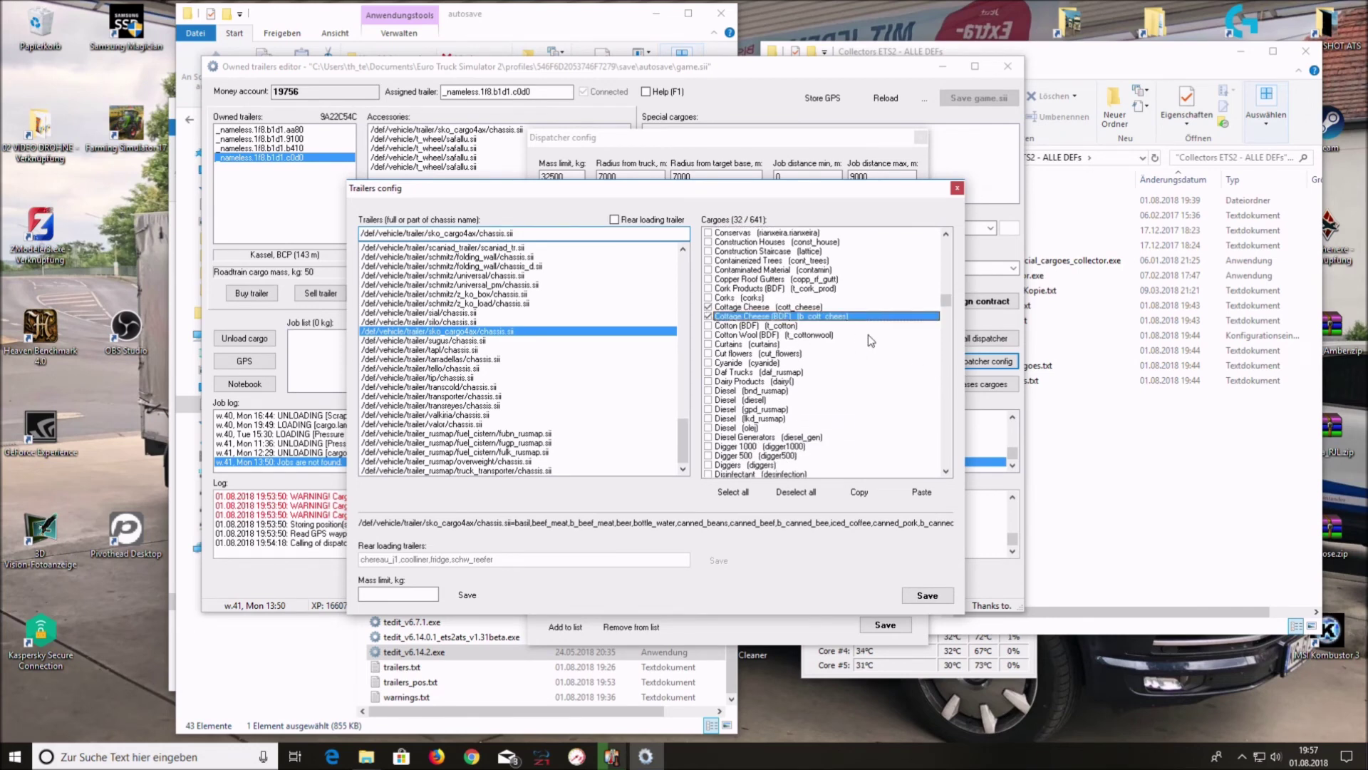
{"action": "scroll", "coordinate": [862, 333], "scroll_direction": "down", "scroll_amount": 1}
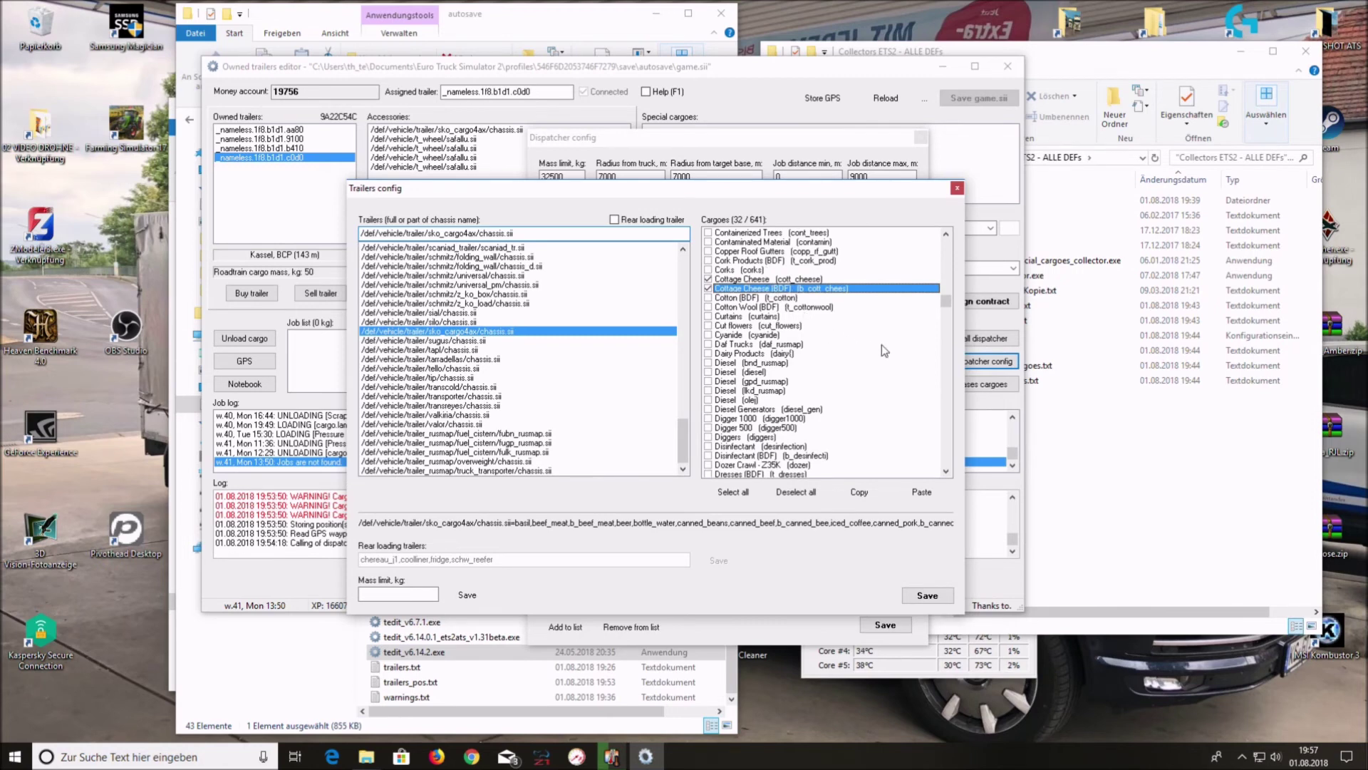
{"action": "left_click", "coordinate": [708, 325]}
Enable the Dried Mushrooms (BDF) cargo for the sko_cargo4ax chassis.
{"action": "scroll", "coordinate": [870, 399], "scroll_direction": "down", "scroll_amount": 3}
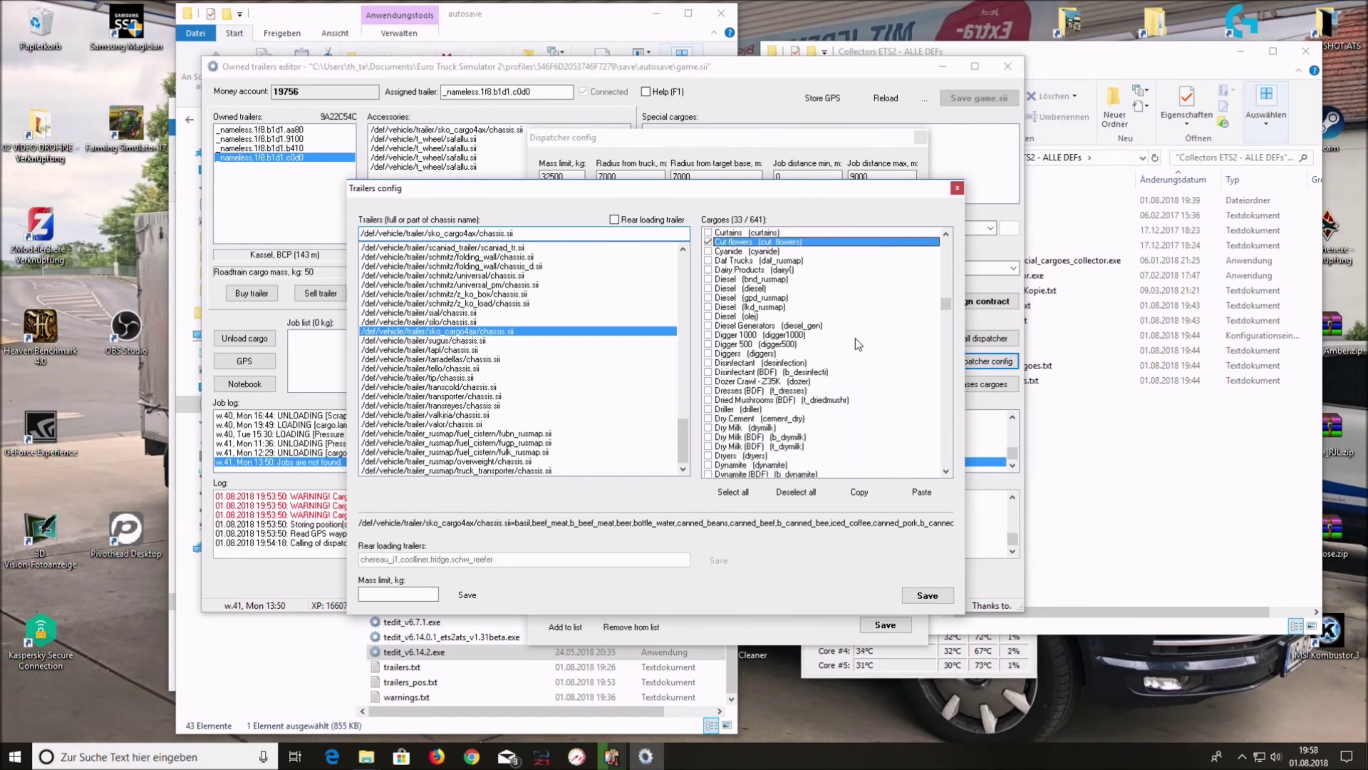
{"action": "scroll", "coordinate": [866, 387], "scroll_direction": "down", "scroll_amount": 2}
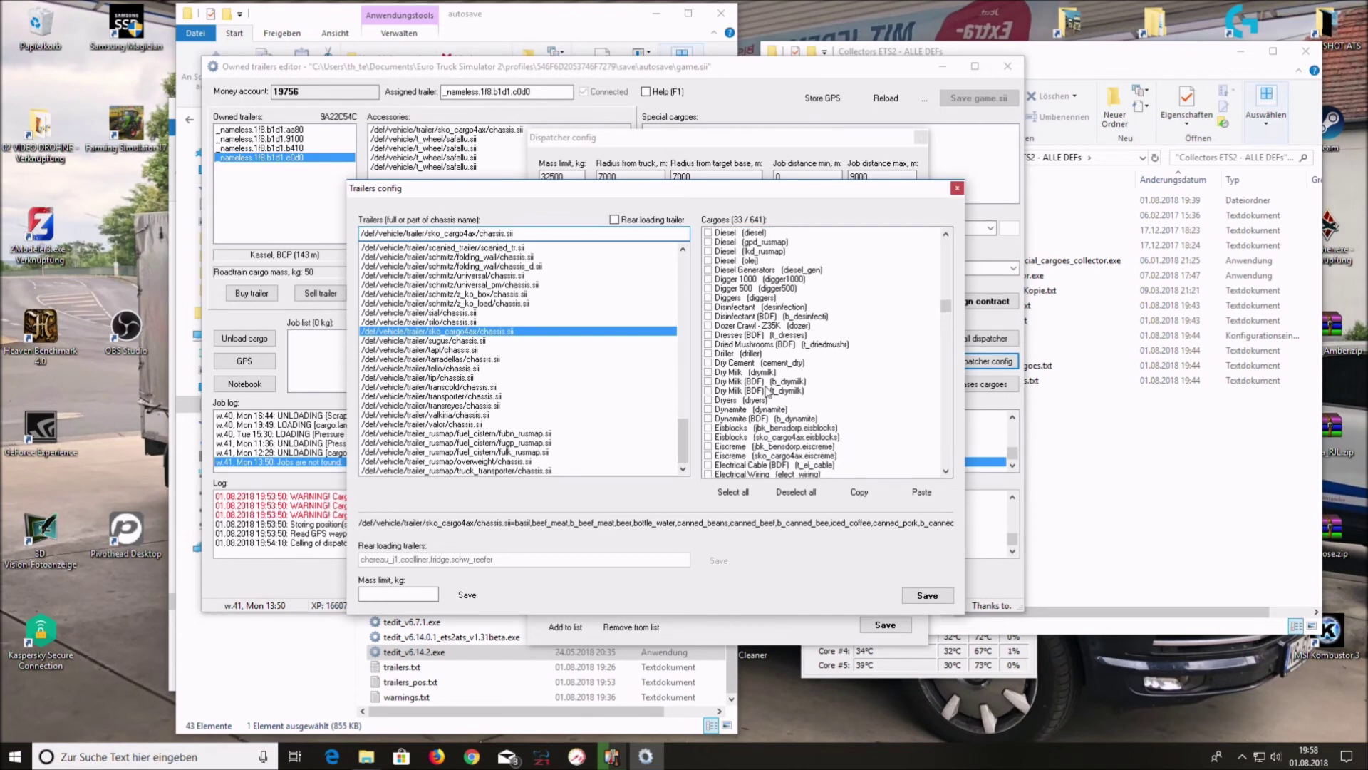
{"action": "left_click", "coordinate": [724, 348]}
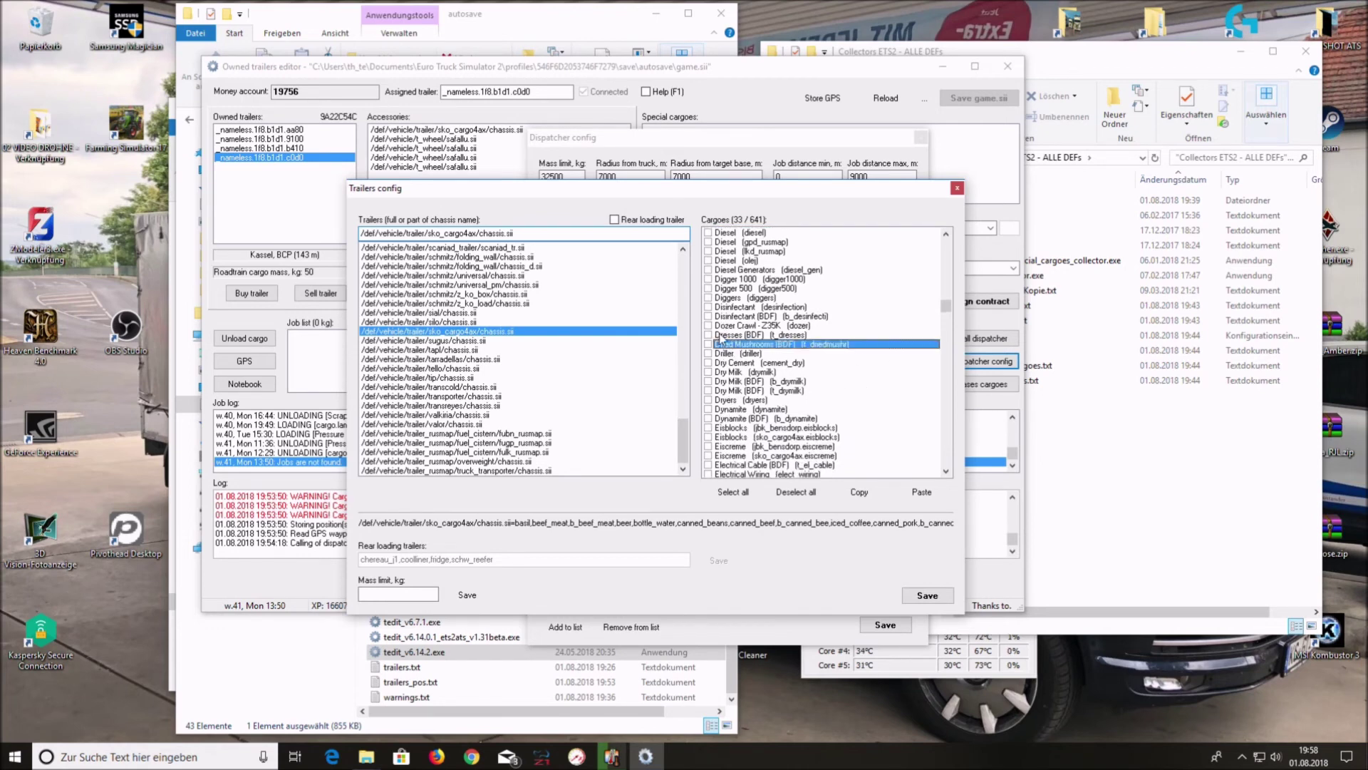
{"action": "left_click", "coordinate": [708, 344]}
{"action": "scroll", "coordinate": [826, 371], "scroll_direction": "down", "scroll_amount": 3}
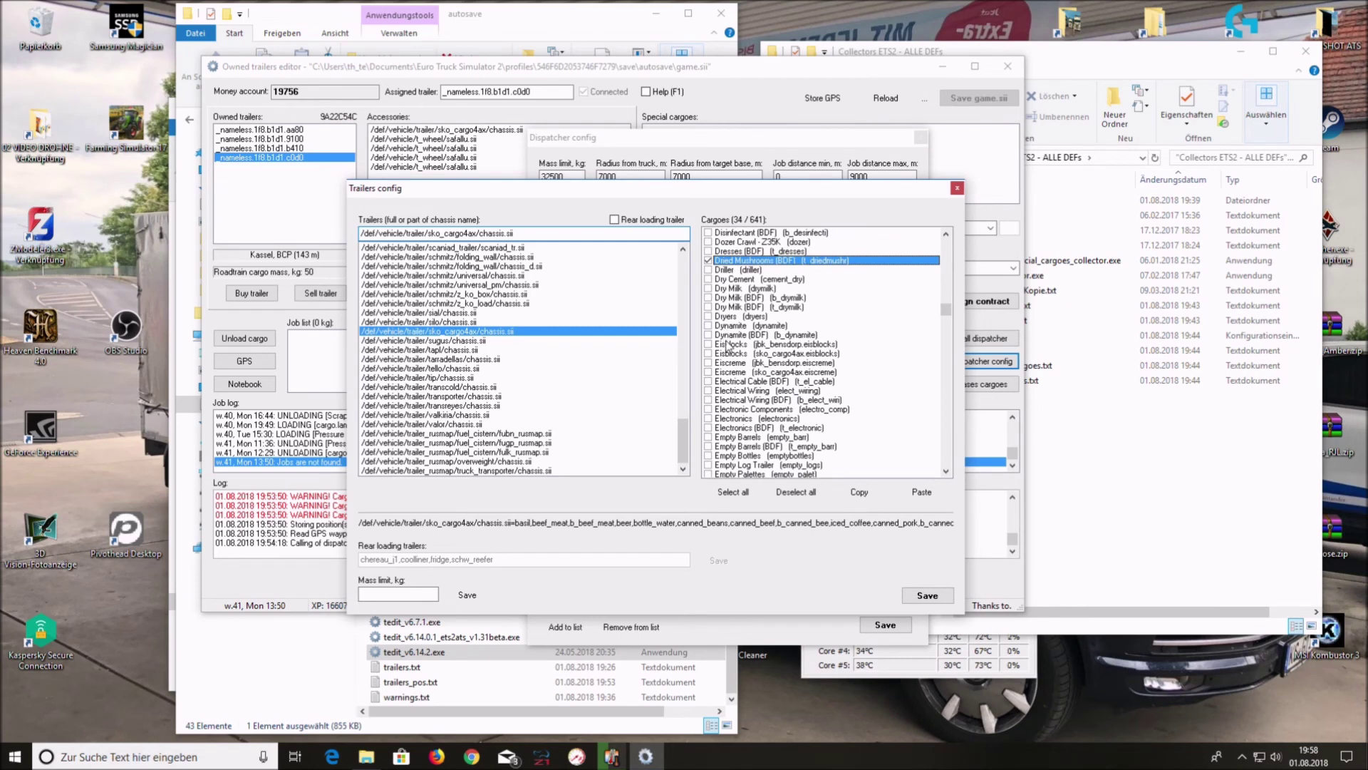
Enable both Eisblocks cargoes (jbk_bensdorp and sko_cargo4ax) and the sko_cargo4ax Eiscreme cargo for the sko_cargo4ax chassis.
{"action": "scroll", "coordinate": [933, 356], "scroll_direction": "down", "scroll_amount": 1}
{"action": "scroll", "coordinate": [934, 357], "scroll_direction": "down", "scroll_amount": 1}
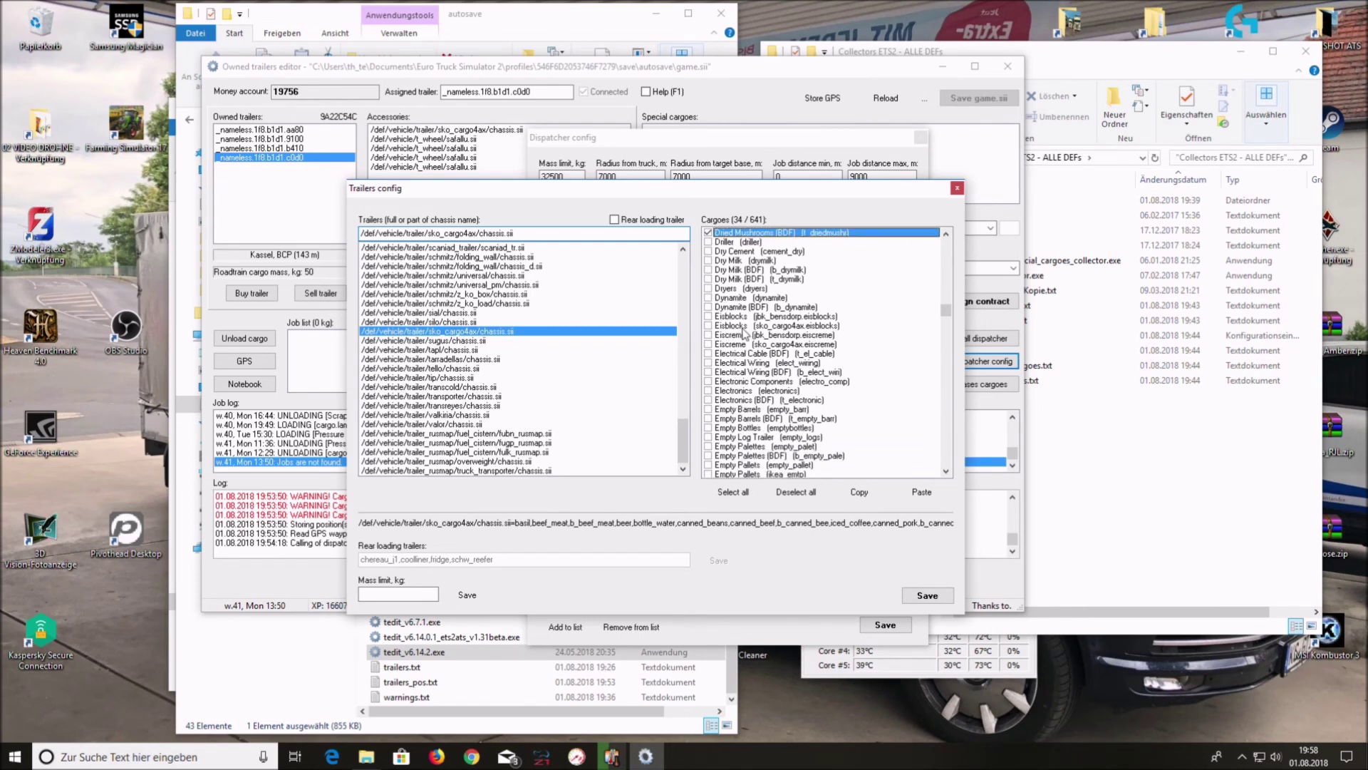
{"action": "left_click", "coordinate": [709, 317]}
{"action": "left_click", "coordinate": [708, 326]}
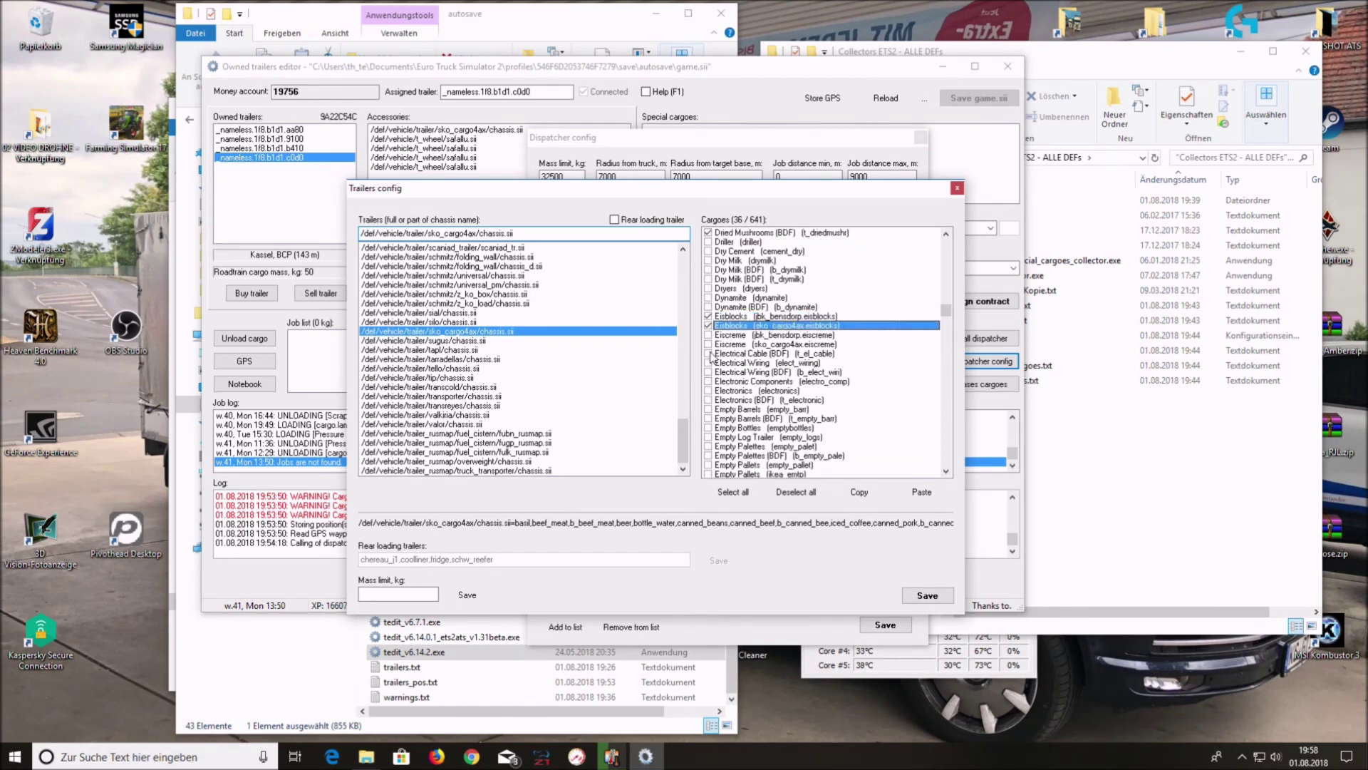
{"action": "left_click", "coordinate": [708, 344]}
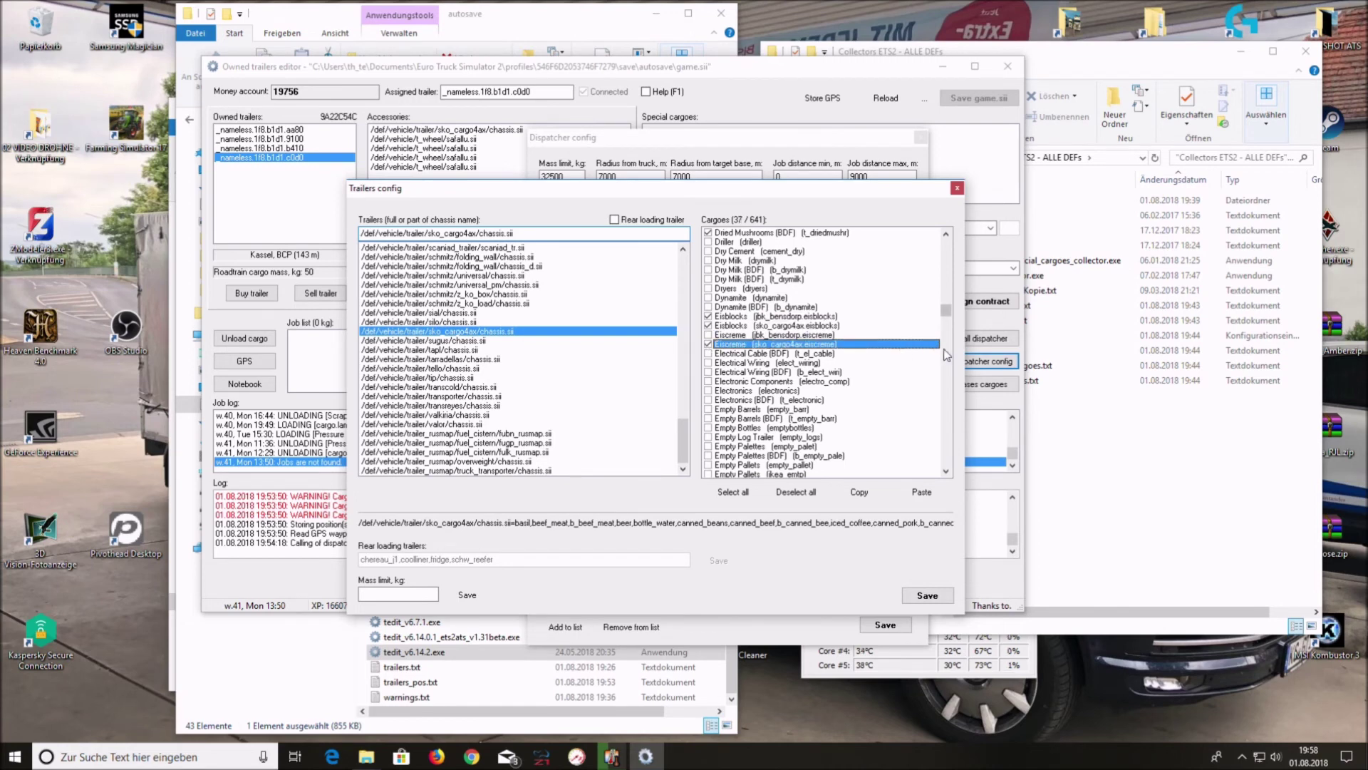
Enable the jbk_bensdorp and sko_cargo4ax variants of the Fischburger and Fischstäbchen cargoes for the chassis.
{"action": "scroll", "coordinate": [946, 355], "scroll_direction": "down", "scroll_amount": 4}
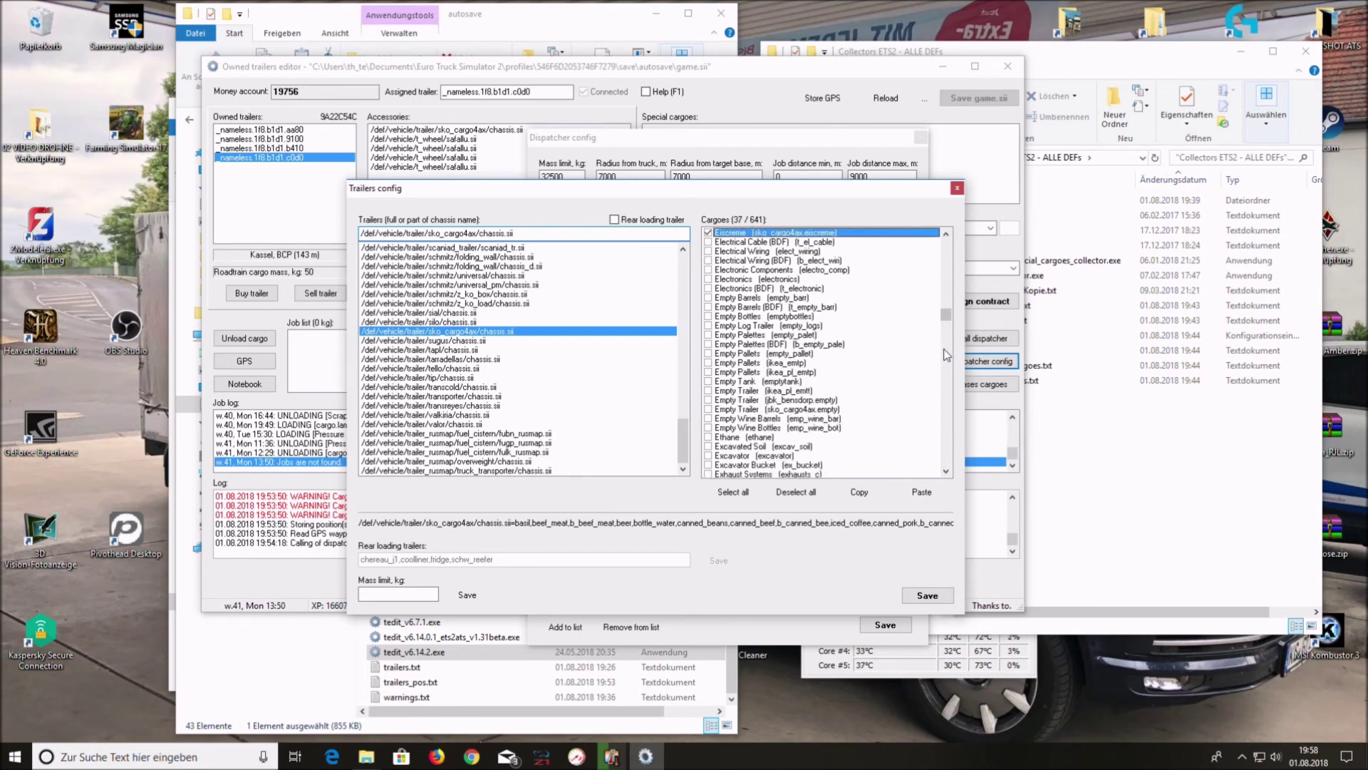
{"action": "scroll", "coordinate": [946, 354], "scroll_direction": "down", "scroll_amount": 3}
{"action": "scroll", "coordinate": [924, 371], "scroll_direction": "down", "scroll_amount": 2}
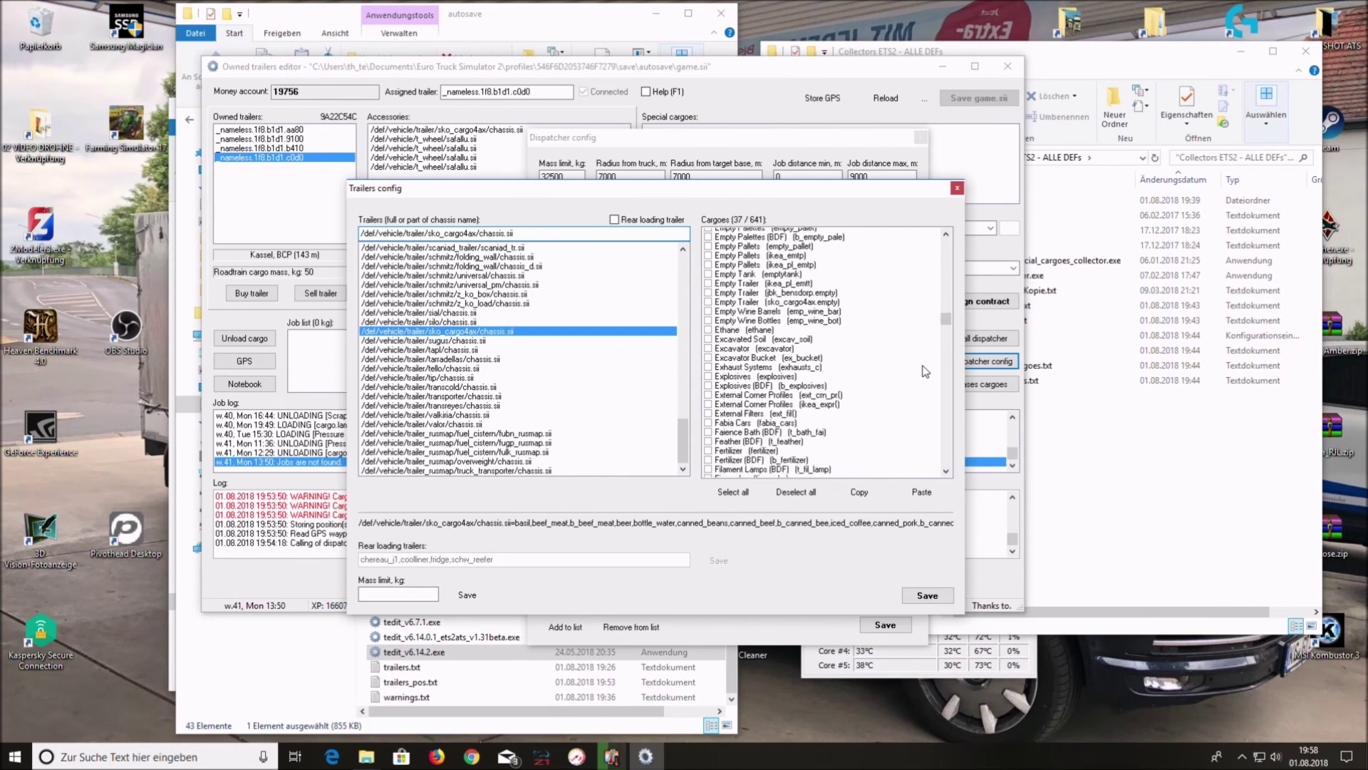
{"action": "scroll", "coordinate": [924, 372], "scroll_direction": "down", "scroll_amount": 4}
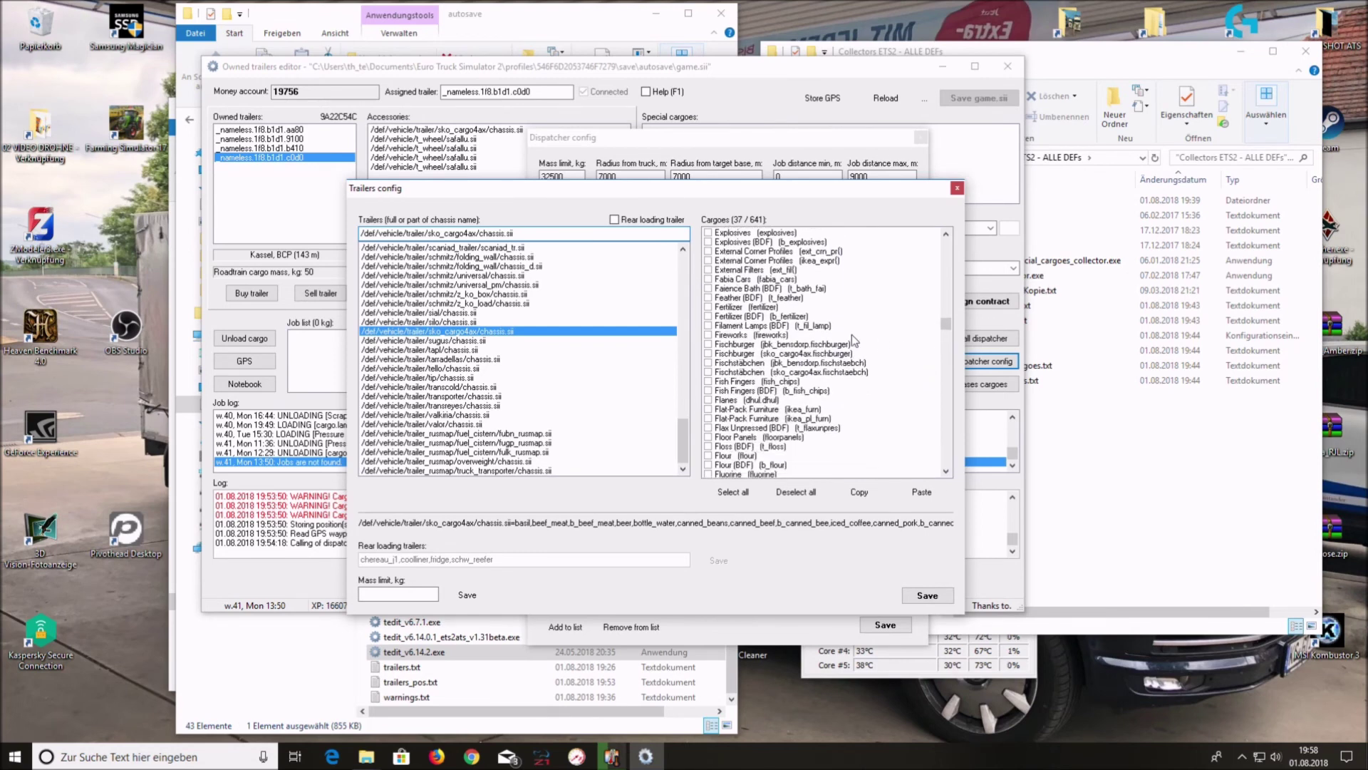
{"action": "left_click", "coordinate": [707, 343]}
{"action": "left_click", "coordinate": [708, 353]}
{"action": "left_click", "coordinate": [708, 362]}
{"action": "left_click", "coordinate": [708, 371]}
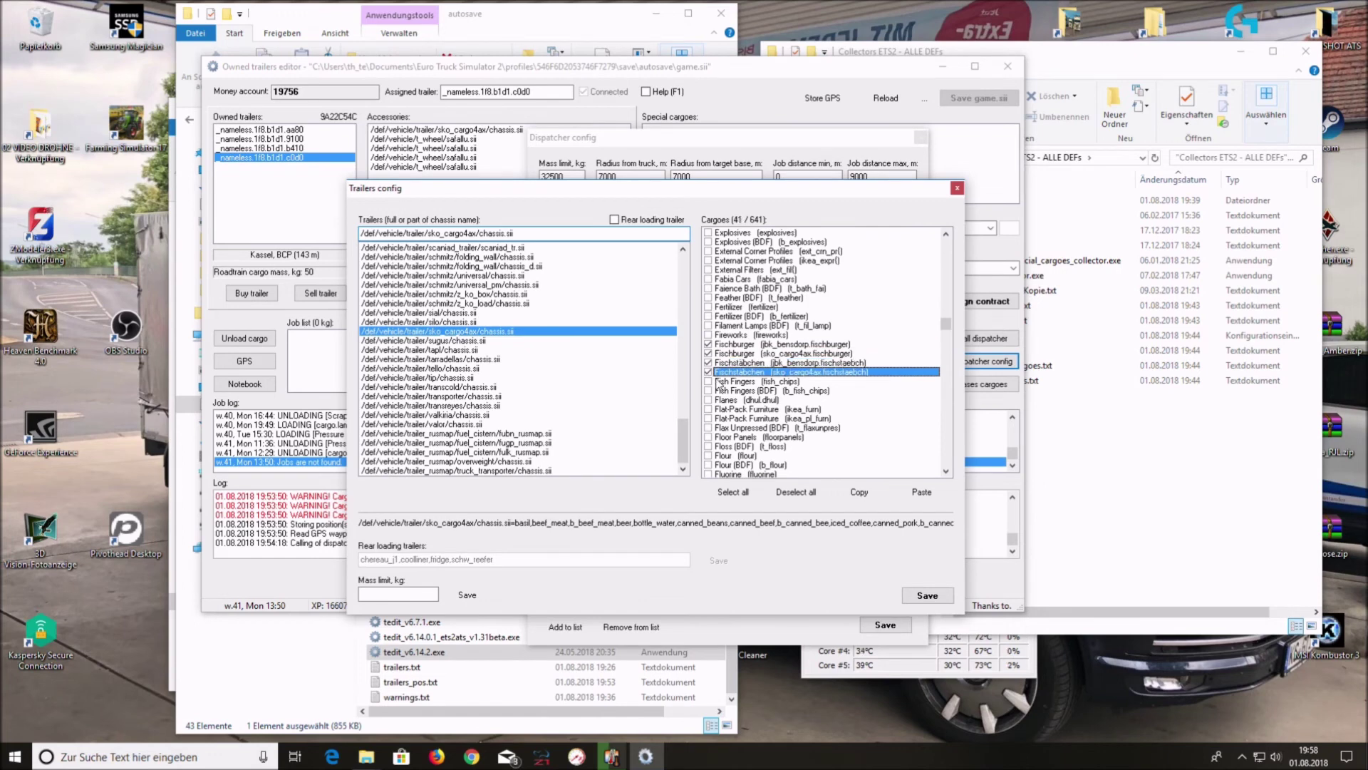
Enable the Fresh Fish, Fresh Fish (BDF) and Frozen Corn (BDF) cargoes for the chassis.
{"action": "scroll", "coordinate": [895, 349], "scroll_direction": "down", "scroll_amount": 3}
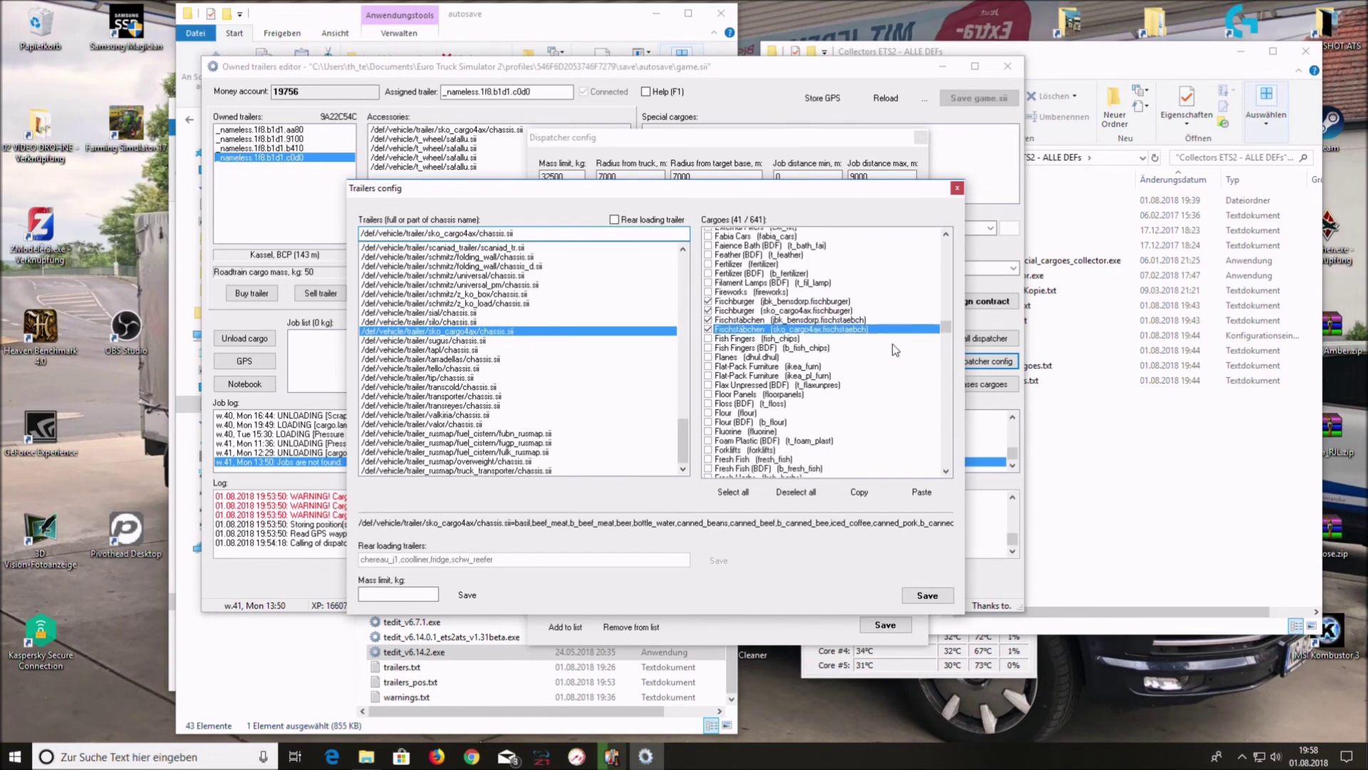
{"action": "scroll", "coordinate": [893, 343], "scroll_direction": "down", "scroll_amount": 3}
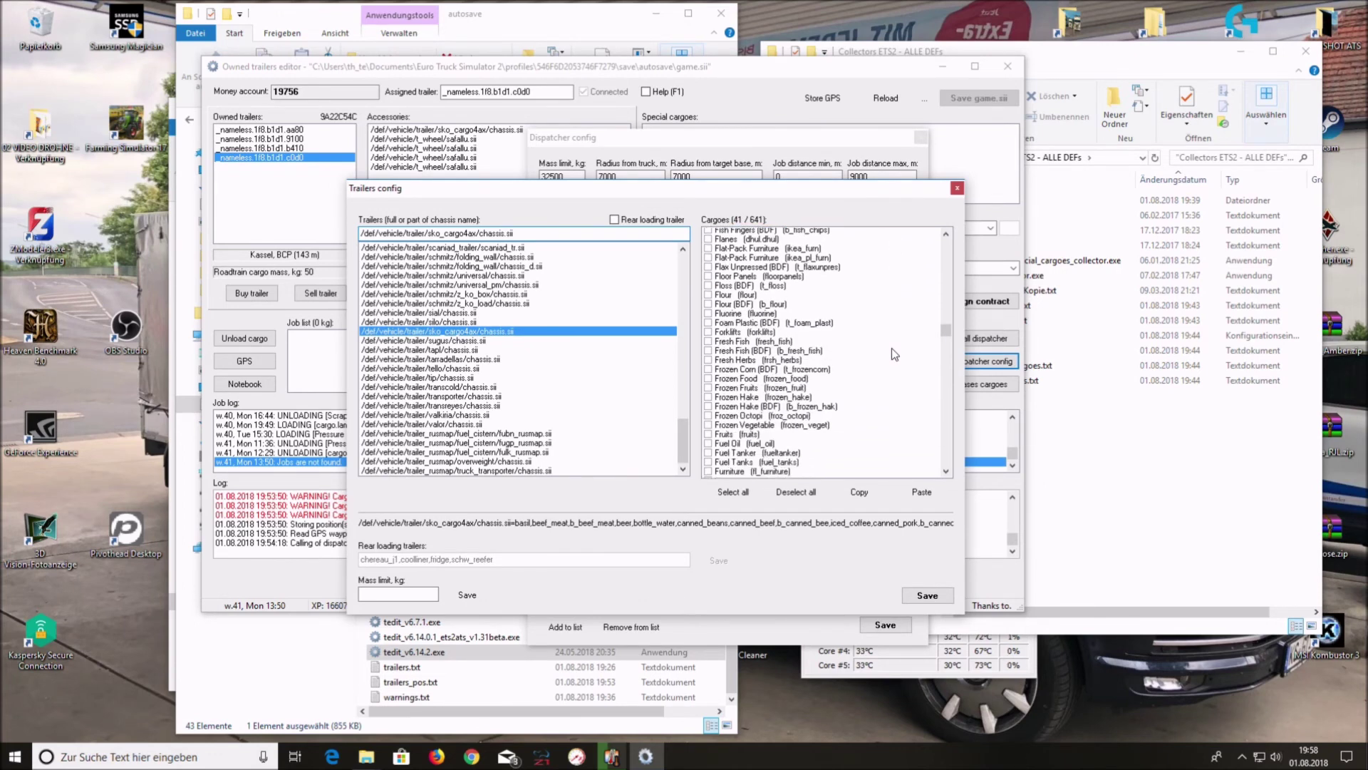
{"action": "left_click", "coordinate": [708, 362]}
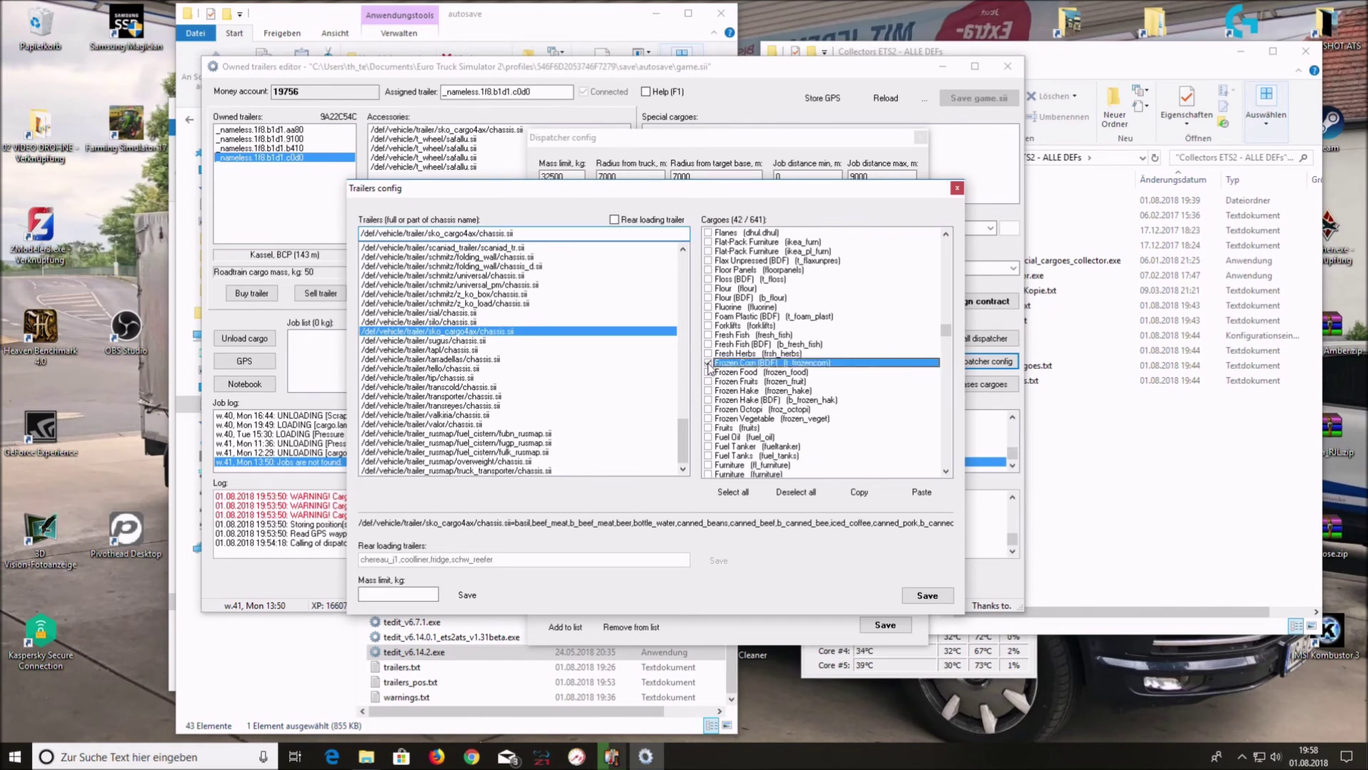
{"action": "left_click", "coordinate": [709, 344]}
{"action": "left_click", "coordinate": [708, 334]}
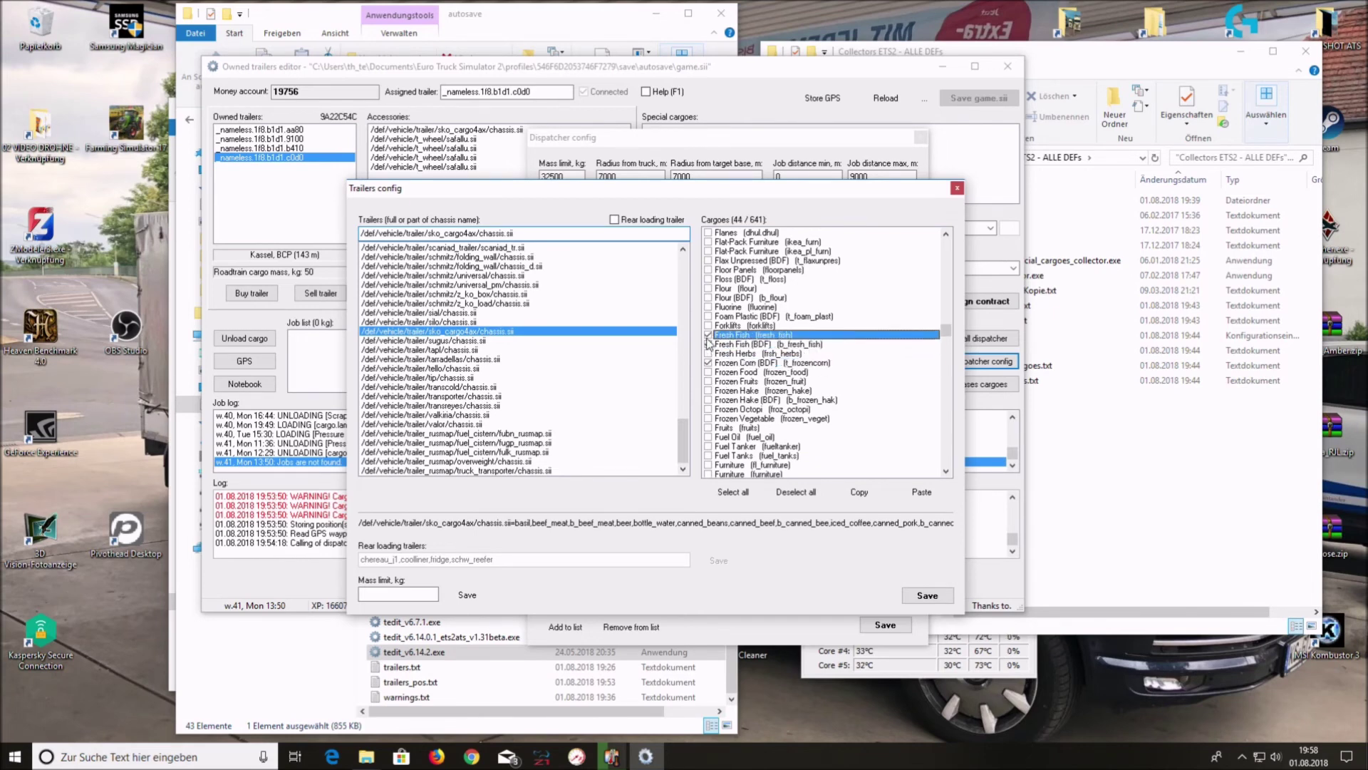
Enable the Frozen Food, Frozen Fruits, Frozen Hake, Frozen Hake (BDF), Frozen Octopi, Frozen Vegetable and Fruits cargoes for the chassis.
{"action": "left_click", "coordinate": [709, 372]}
{"action": "left_click", "coordinate": [708, 381]}
{"action": "left_click", "coordinate": [708, 389]}
{"action": "left_click", "coordinate": [709, 408]}
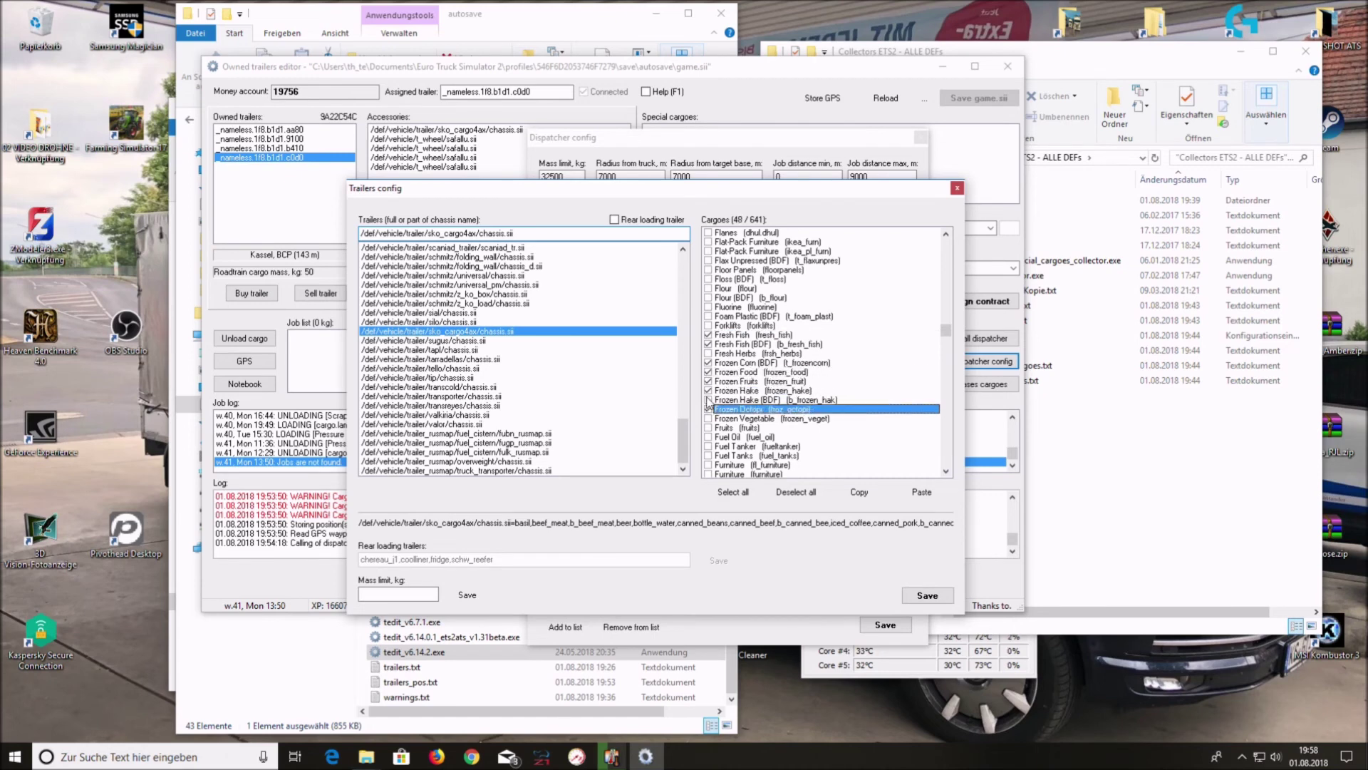
{"action": "left_click", "coordinate": [708, 399]}
{"action": "left_click", "coordinate": [708, 418]}
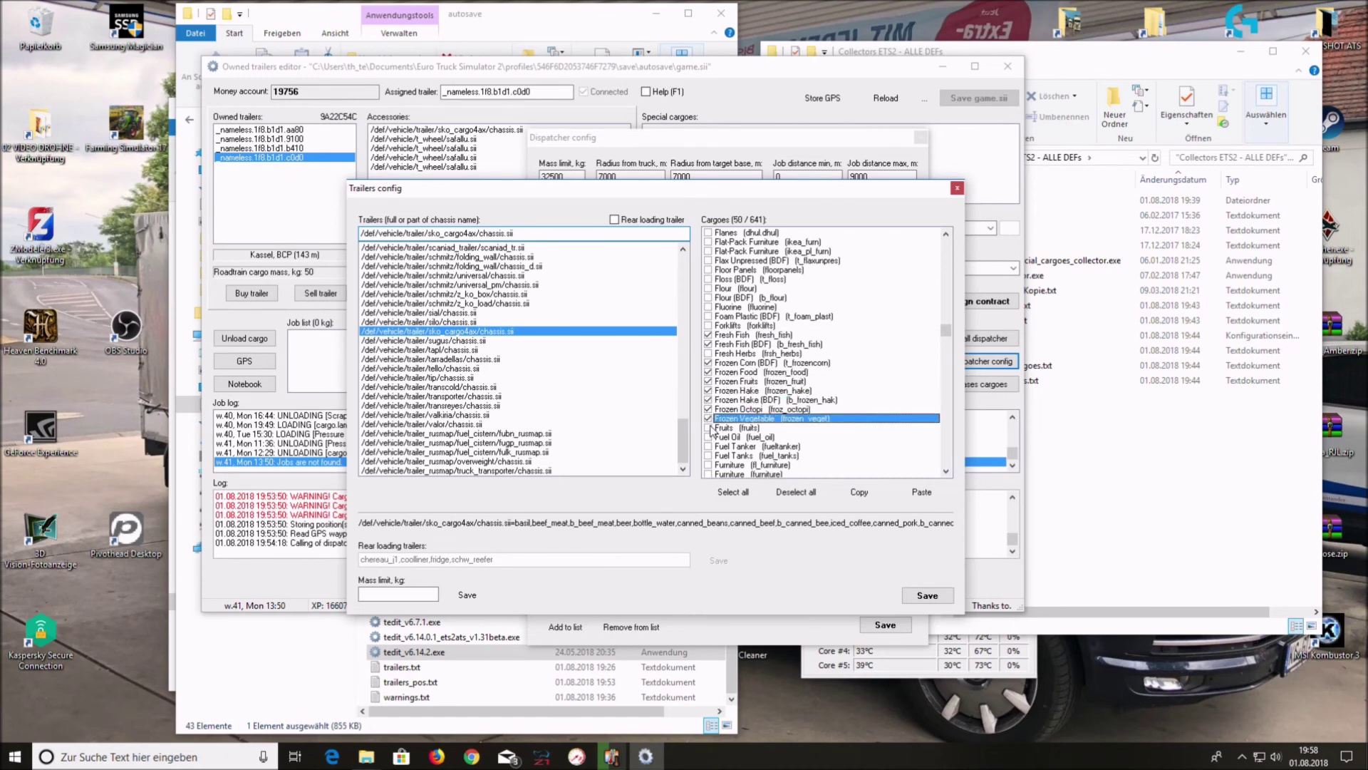
{"action": "left_click", "coordinate": [709, 428]}
{"action": "scroll", "coordinate": [899, 382], "scroll_direction": "down", "scroll_amount": 3}
{"action": "scroll", "coordinate": [901, 382], "scroll_direction": "down", "scroll_amount": 2}
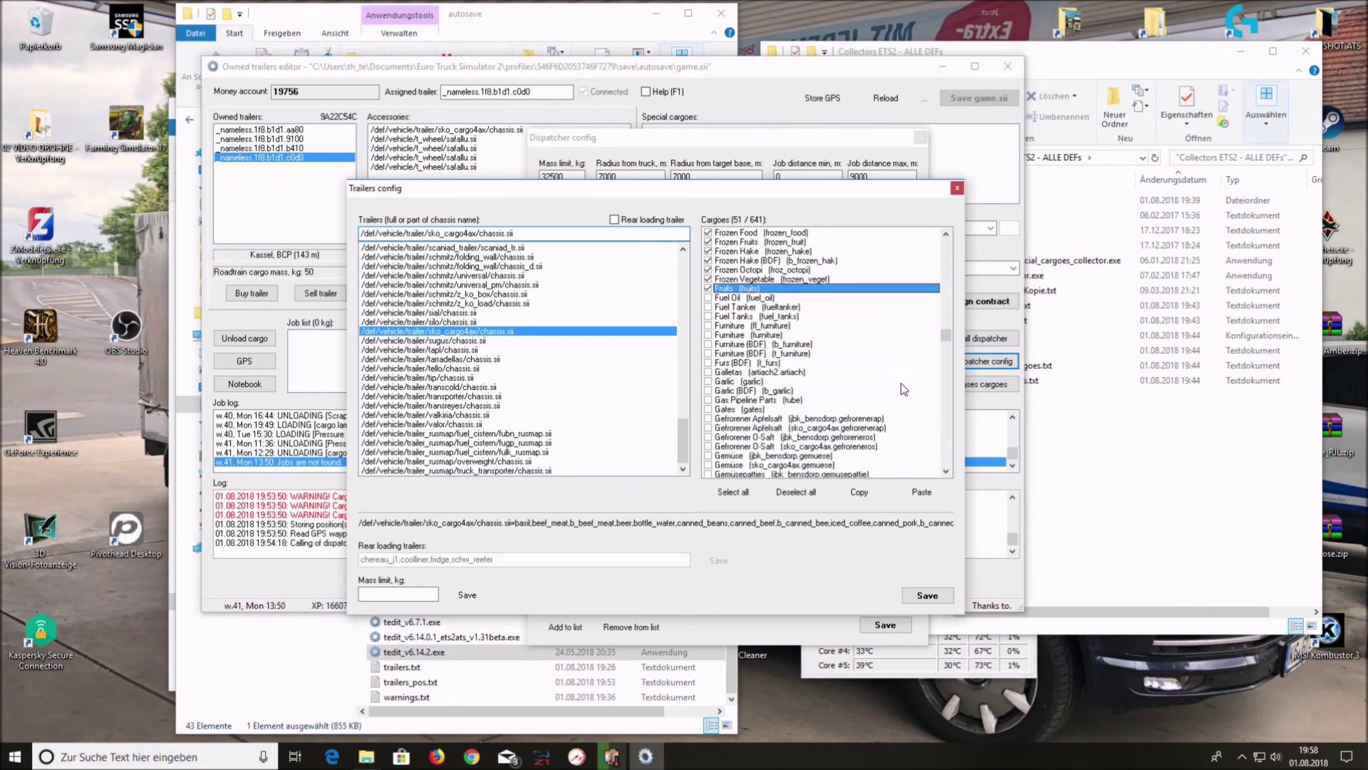
{"action": "left_click", "coordinate": [709, 391]}
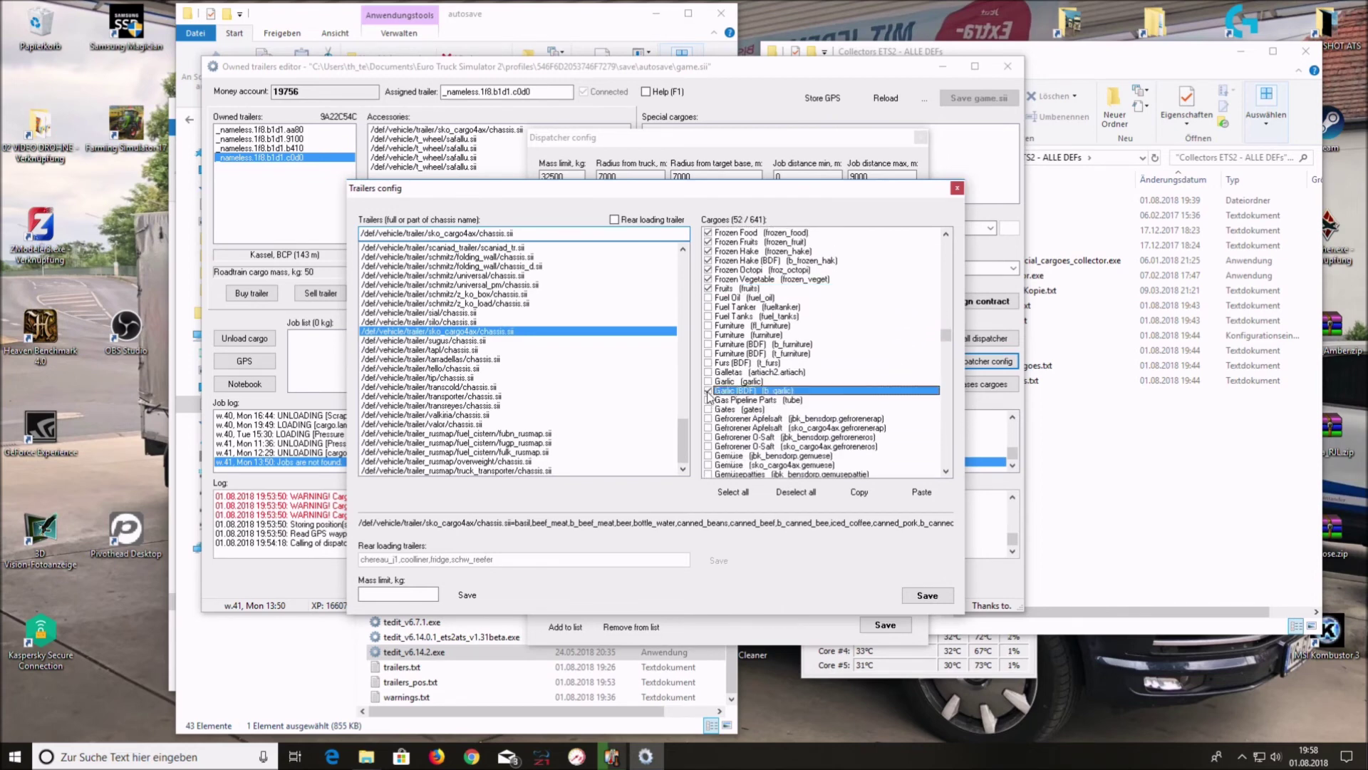
Enable the jbk_bensdorp and sko_cargo4ax variants of the Gefrorener Apfelsaft and Gefrorener O-Saft cargoes for the chassis.
{"action": "scroll", "coordinate": [916, 359], "scroll_direction": "down", "scroll_amount": 2}
{"action": "scroll", "coordinate": [917, 366], "scroll_direction": "down", "scroll_amount": 2}
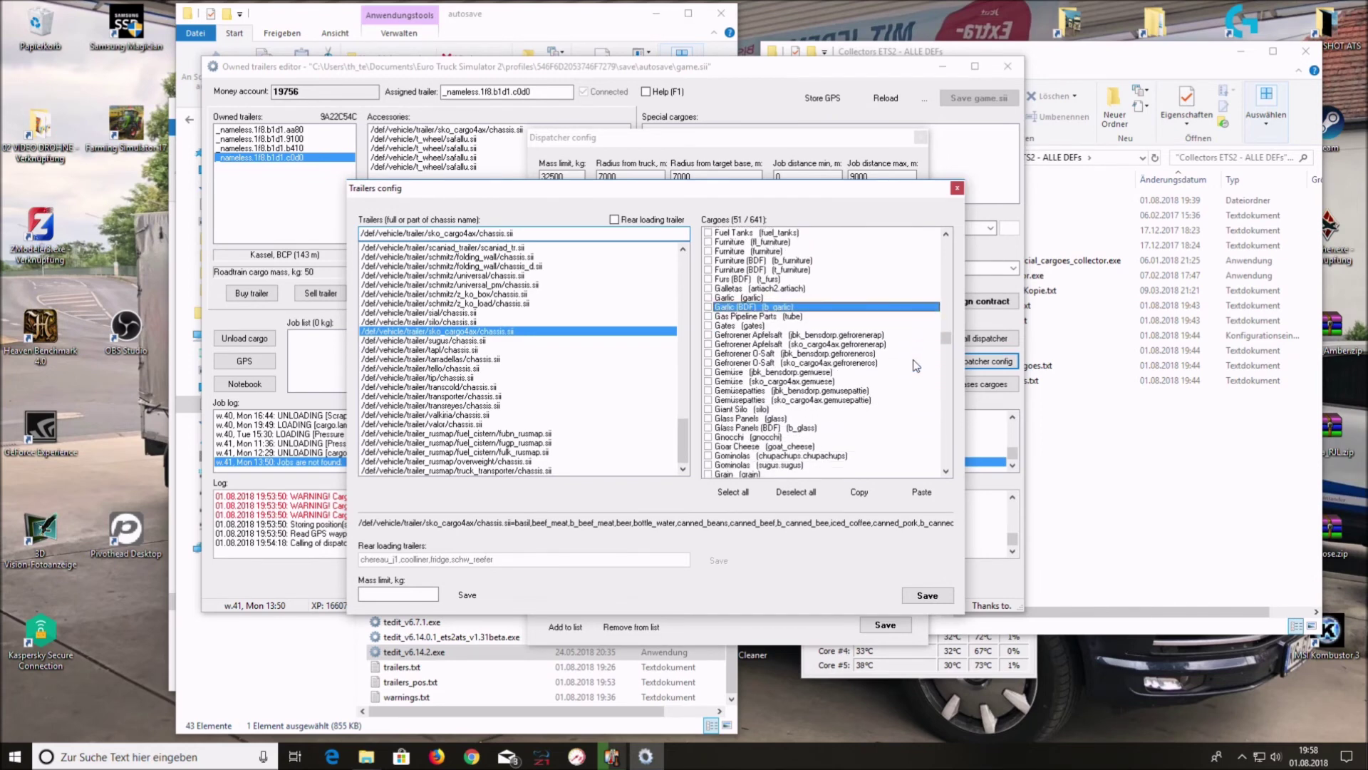
{"action": "left_click", "coordinate": [709, 335]}
{"action": "left_click", "coordinate": [709, 345]}
{"action": "left_click", "coordinate": [710, 353]}
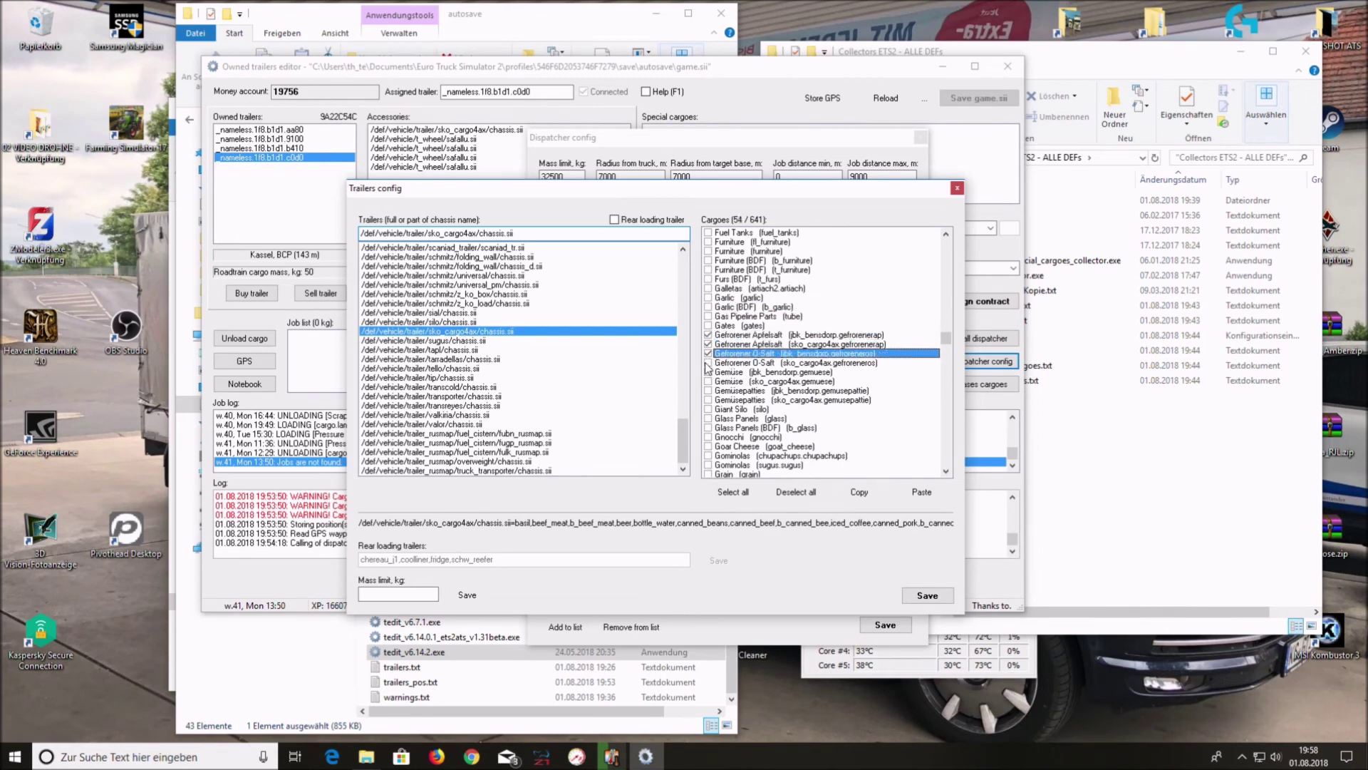
{"action": "left_click", "coordinate": [710, 363]}
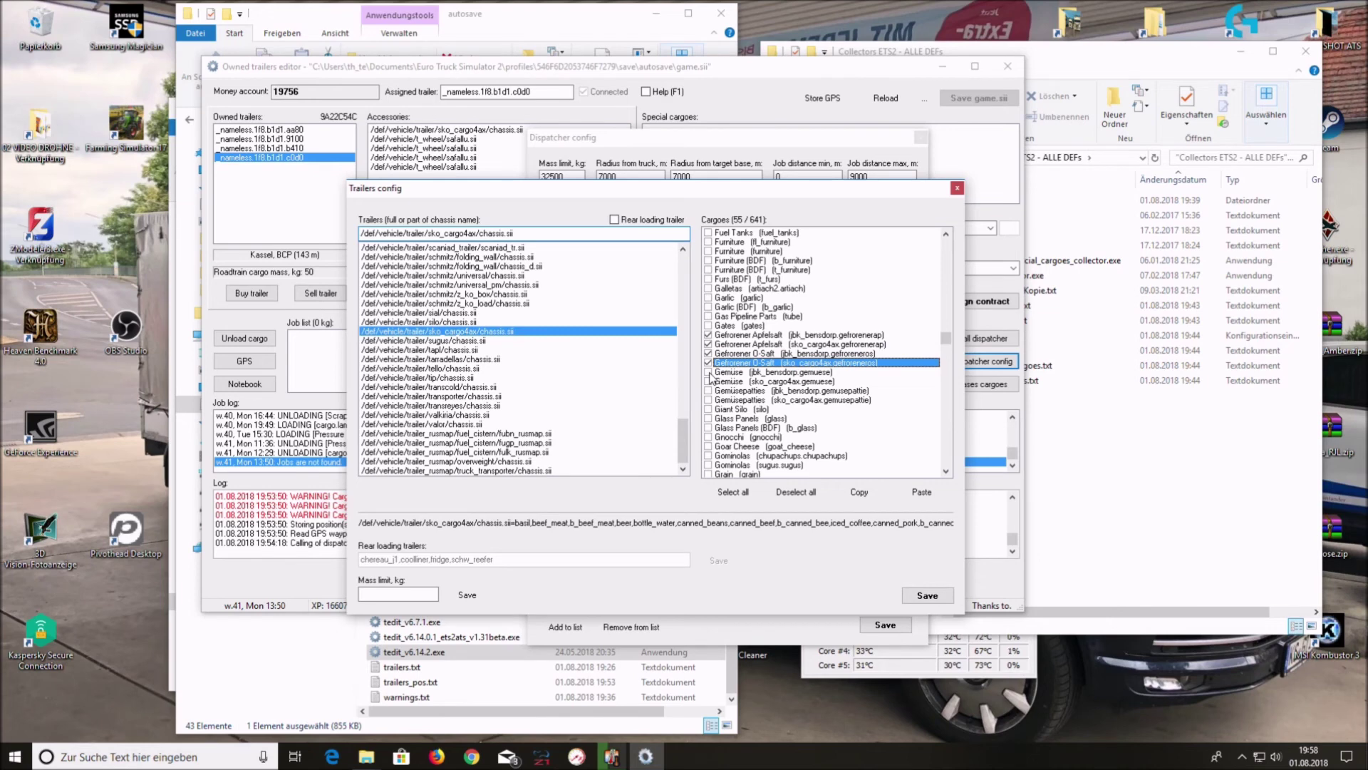
Enable the jbk_bensdorp and sko_cargo4ax variants of the Gemüse and Gemüsepatties cargoes for the chassis.
{"action": "left_click", "coordinate": [709, 372]}
{"action": "left_click", "coordinate": [709, 381]}
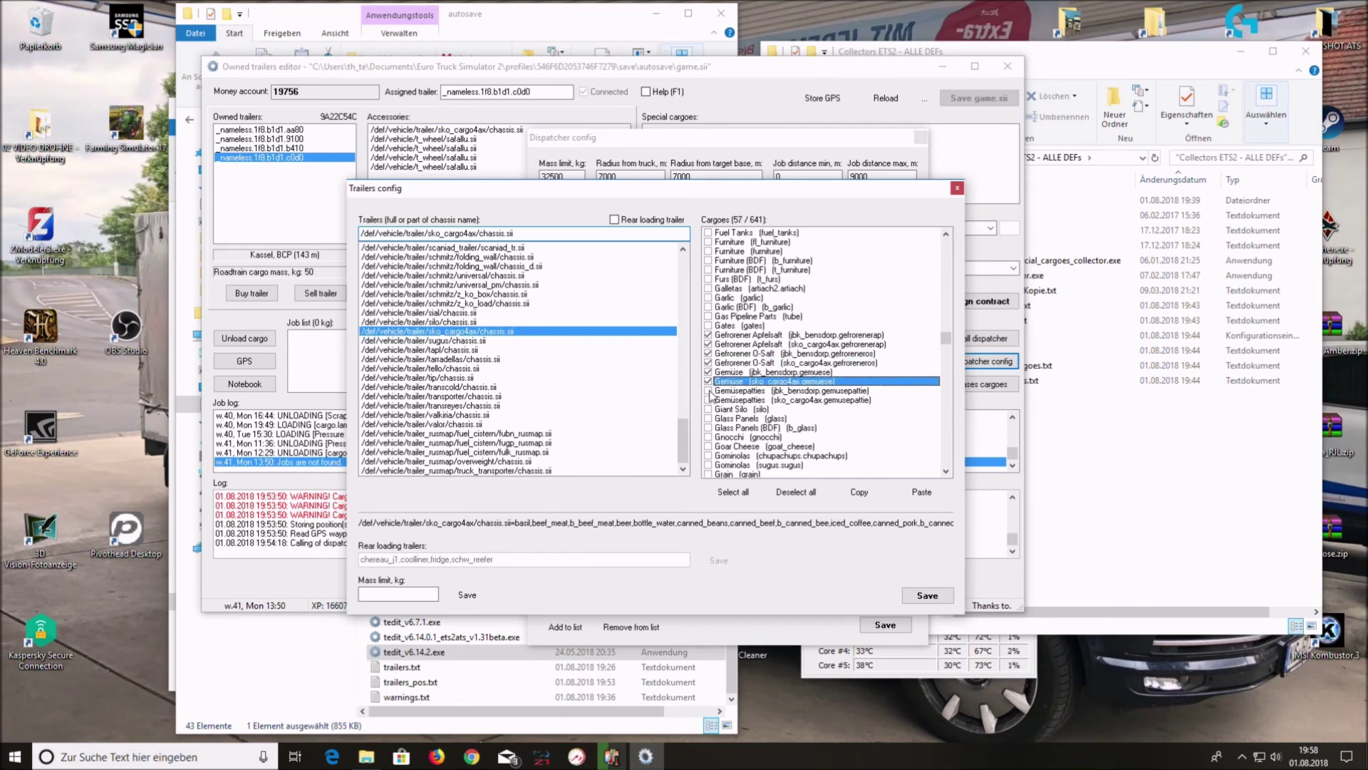
{"action": "left_click", "coordinate": [711, 390]}
{"action": "left_click", "coordinate": [710, 400]}
Enable the Goat Cheese and Gnocchi cargoes for the sko_cargo4ax chassis.
{"action": "scroll", "coordinate": [887, 418], "scroll_direction": "down", "scroll_amount": 3}
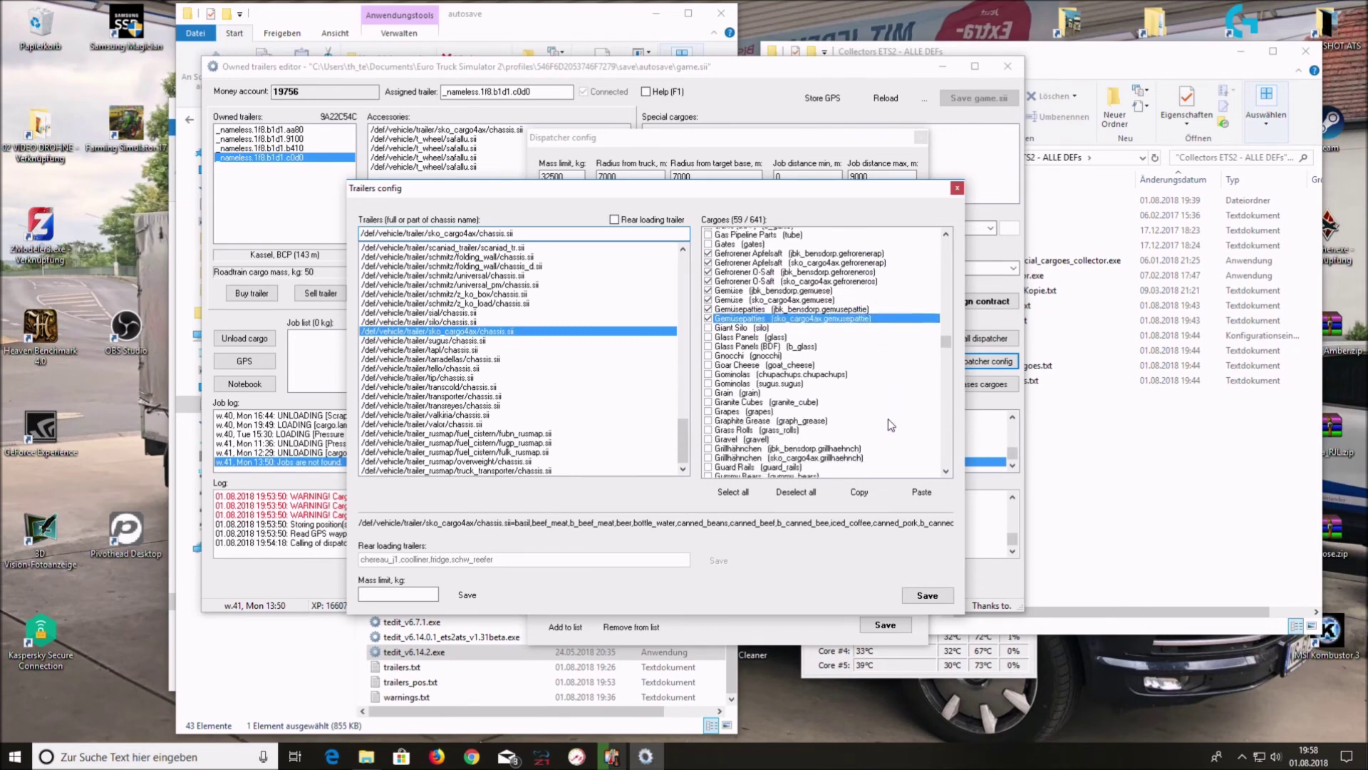
{"action": "scroll", "coordinate": [886, 419], "scroll_direction": "down", "scroll_amount": 1}
{"action": "left_click", "coordinate": [708, 335]}
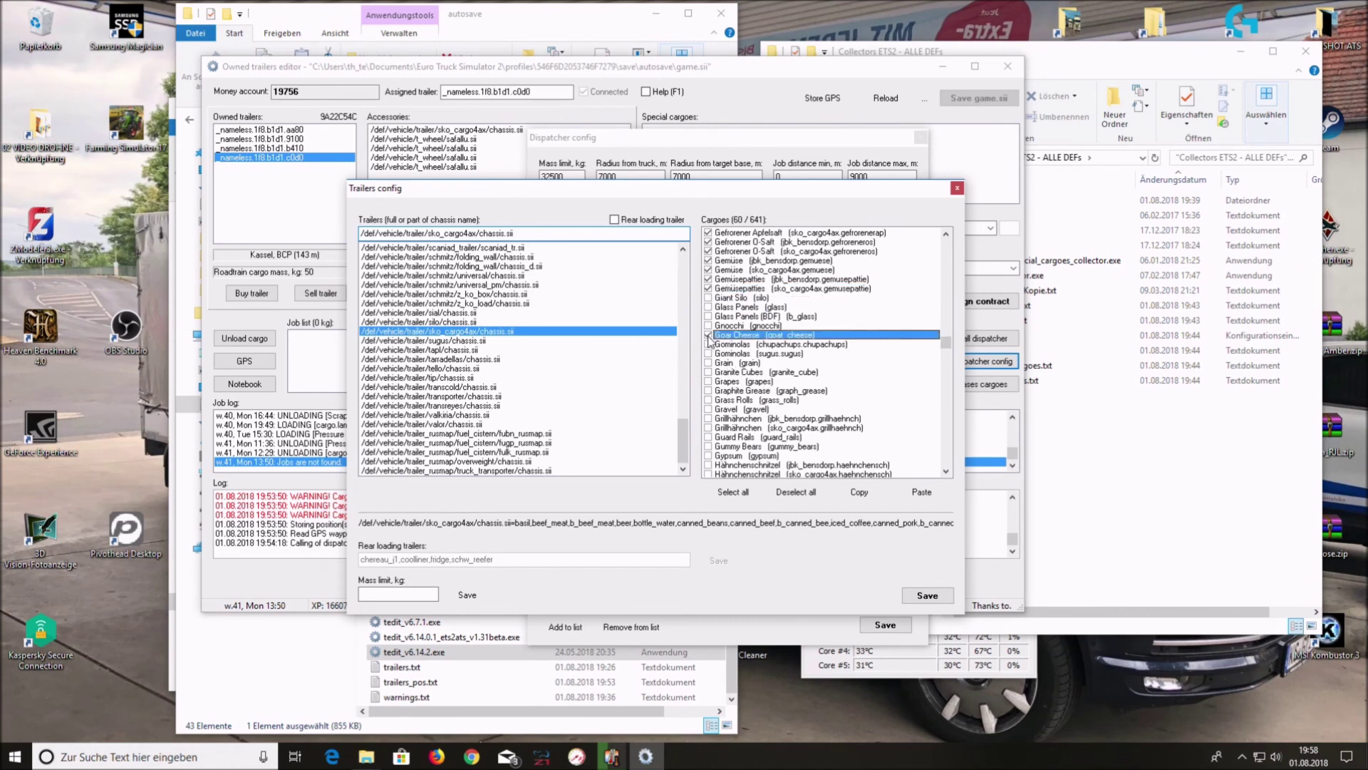
{"action": "left_click", "coordinate": [709, 326]}
Enable the jbk_bensdorp and sko_cargo4ax variants of the Grillhähnchen and Hähnchenschnitzel cargoes for the chassis, leaving Hardware disabled.
{"action": "scroll", "coordinate": [901, 350], "scroll_direction": "down", "scroll_amount": 3}
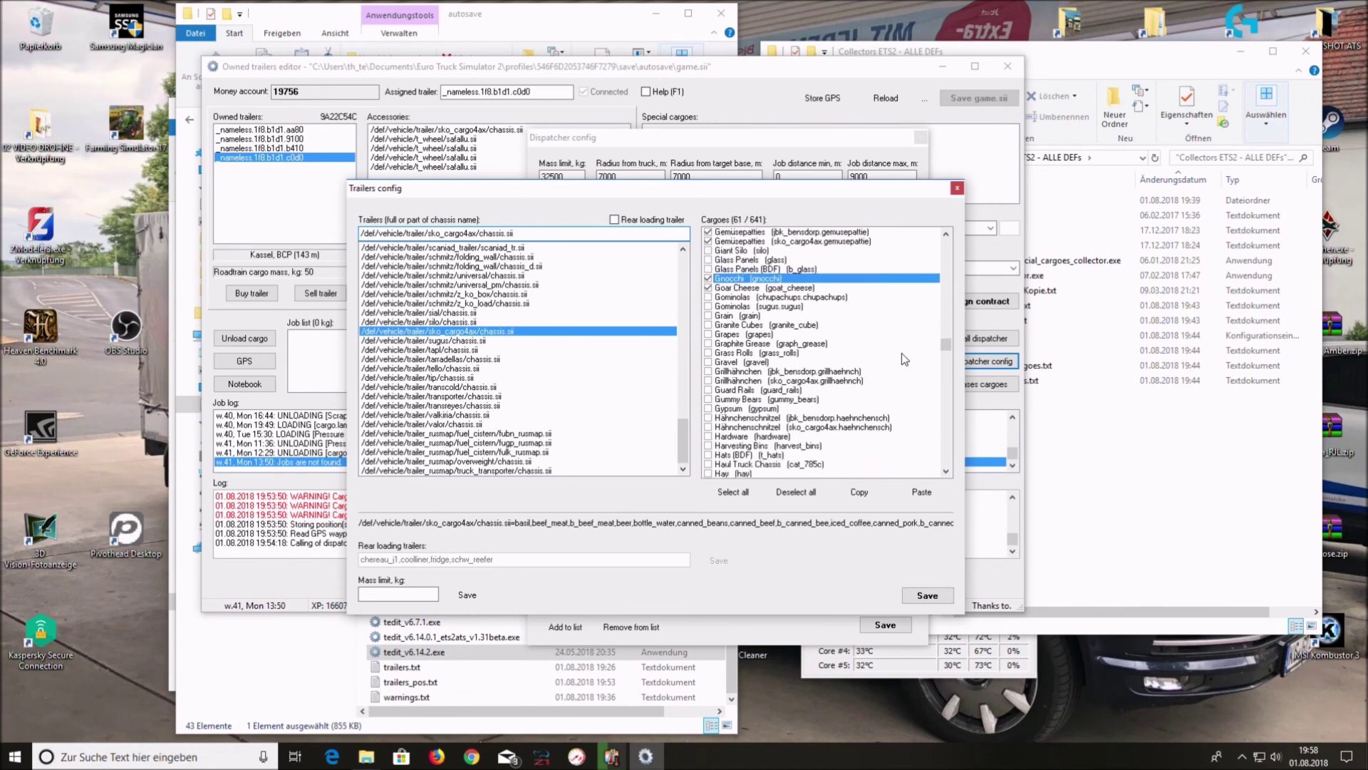
{"action": "left_click", "coordinate": [708, 334]}
{"action": "left_click", "coordinate": [709, 344]}
{"action": "scroll", "coordinate": [861, 383], "scroll_direction": "down", "scroll_amount": 2}
{"action": "left_click", "coordinate": [708, 326]}
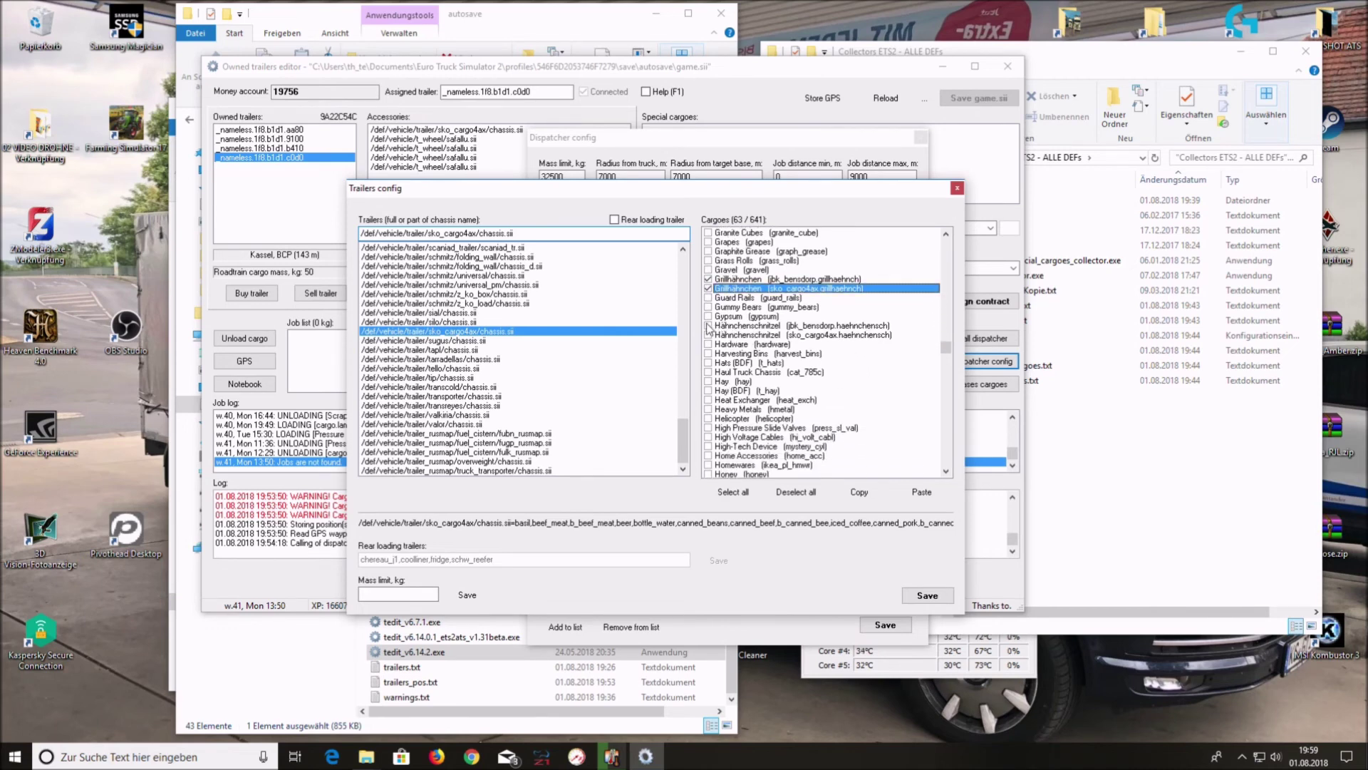
{"action": "left_click", "coordinate": [709, 343]}
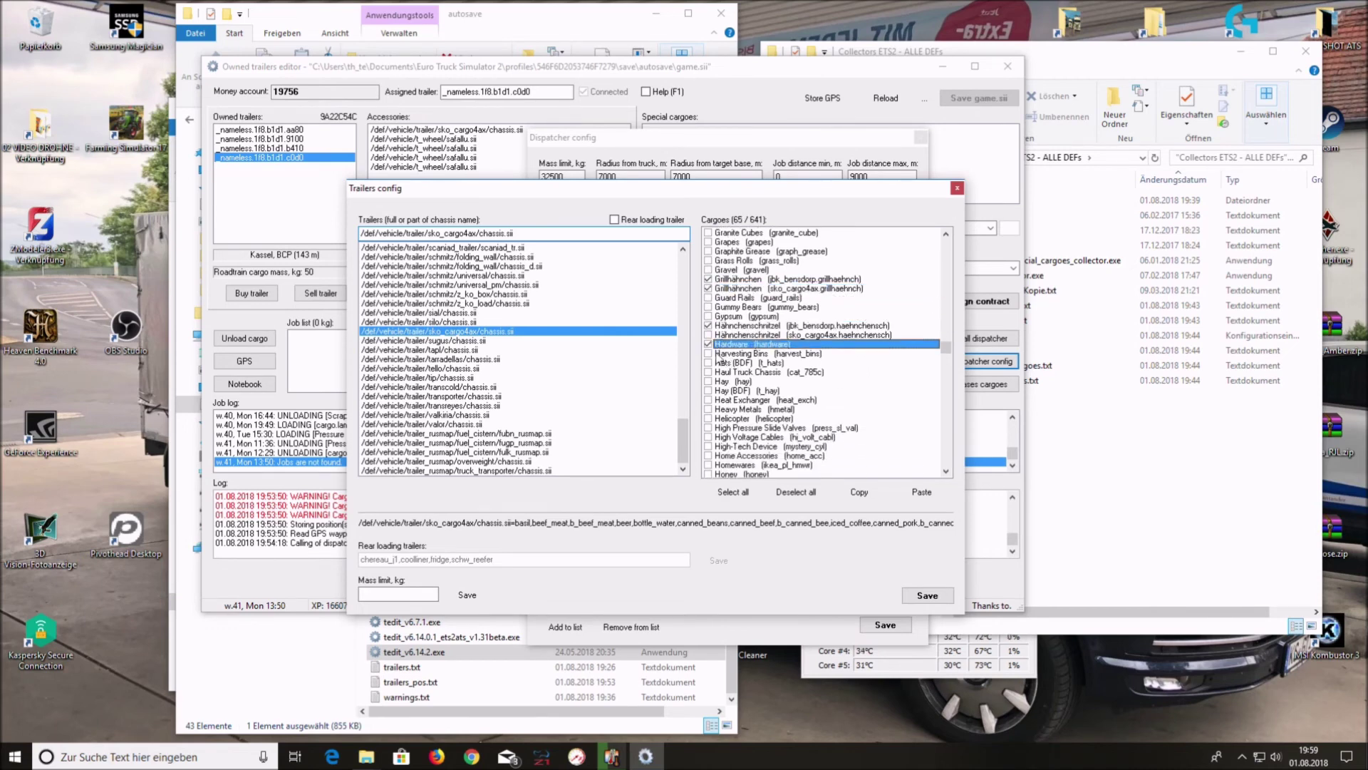
{"action": "left_click", "coordinate": [708, 334]}
{"action": "left_click", "coordinate": [709, 343]}
Enable the Icecream and Icecream (BDF) cargoes and save the chassis's cargo assignment.
{"action": "scroll", "coordinate": [879, 388], "scroll_direction": "down", "scroll_amount": 2}
{"action": "scroll", "coordinate": [883, 392], "scroll_direction": "down", "scroll_amount": 7}
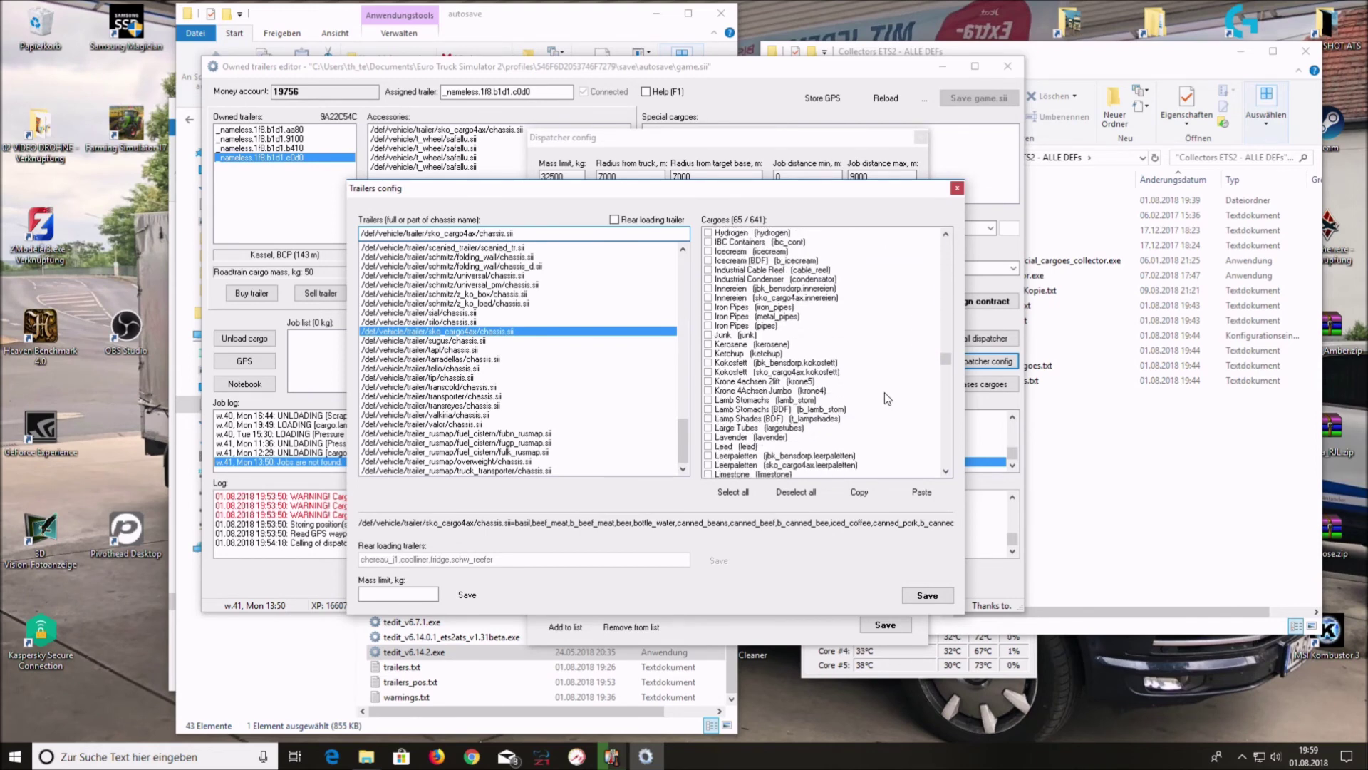
{"action": "scroll", "coordinate": [848, 385], "scroll_direction": "up", "scroll_amount": 2}
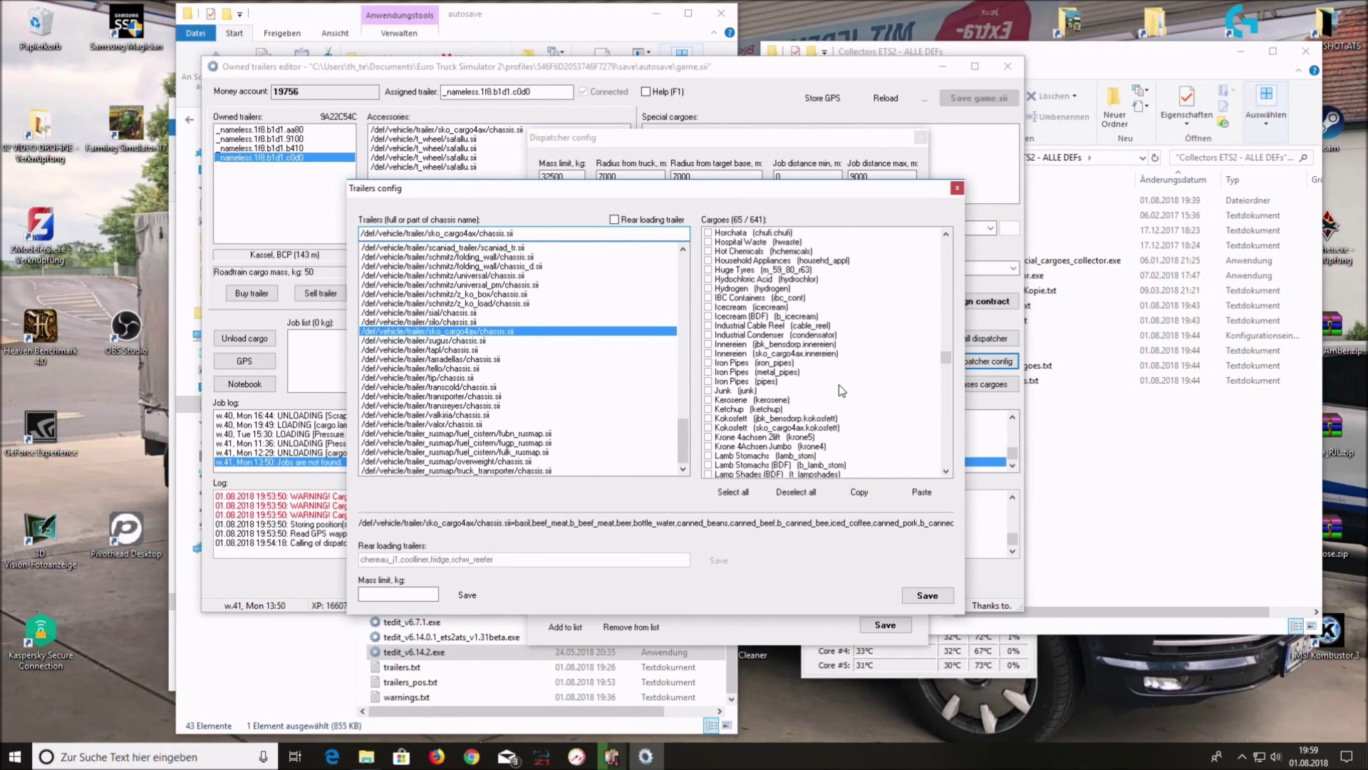
{"action": "left_click", "coordinate": [709, 315]}
{"action": "left_click", "coordinate": [708, 306]}
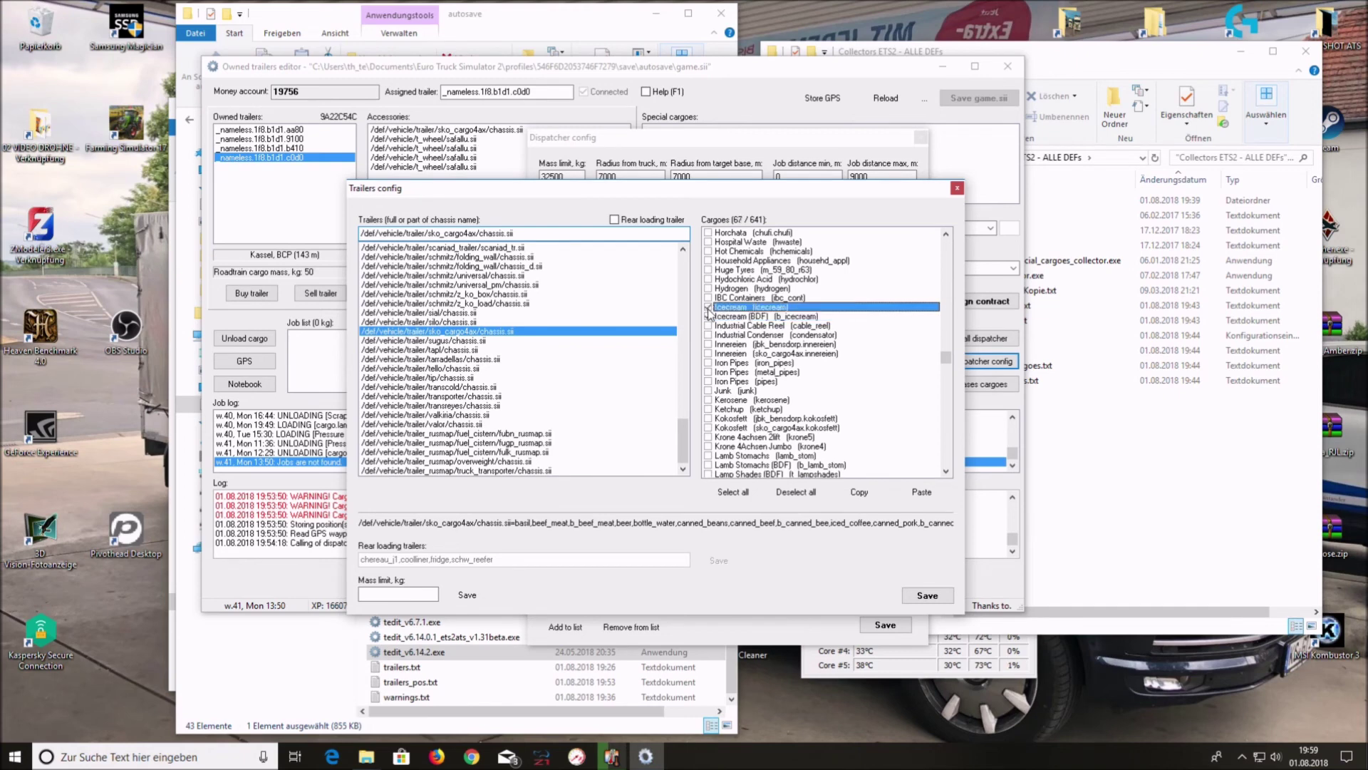
{"action": "left_click", "coordinate": [927, 595]}
Review the dispatcher's hotkey assignments without changing them, and save the dispatcher configuration.
{"action": "left_click", "coordinate": [826, 562]}
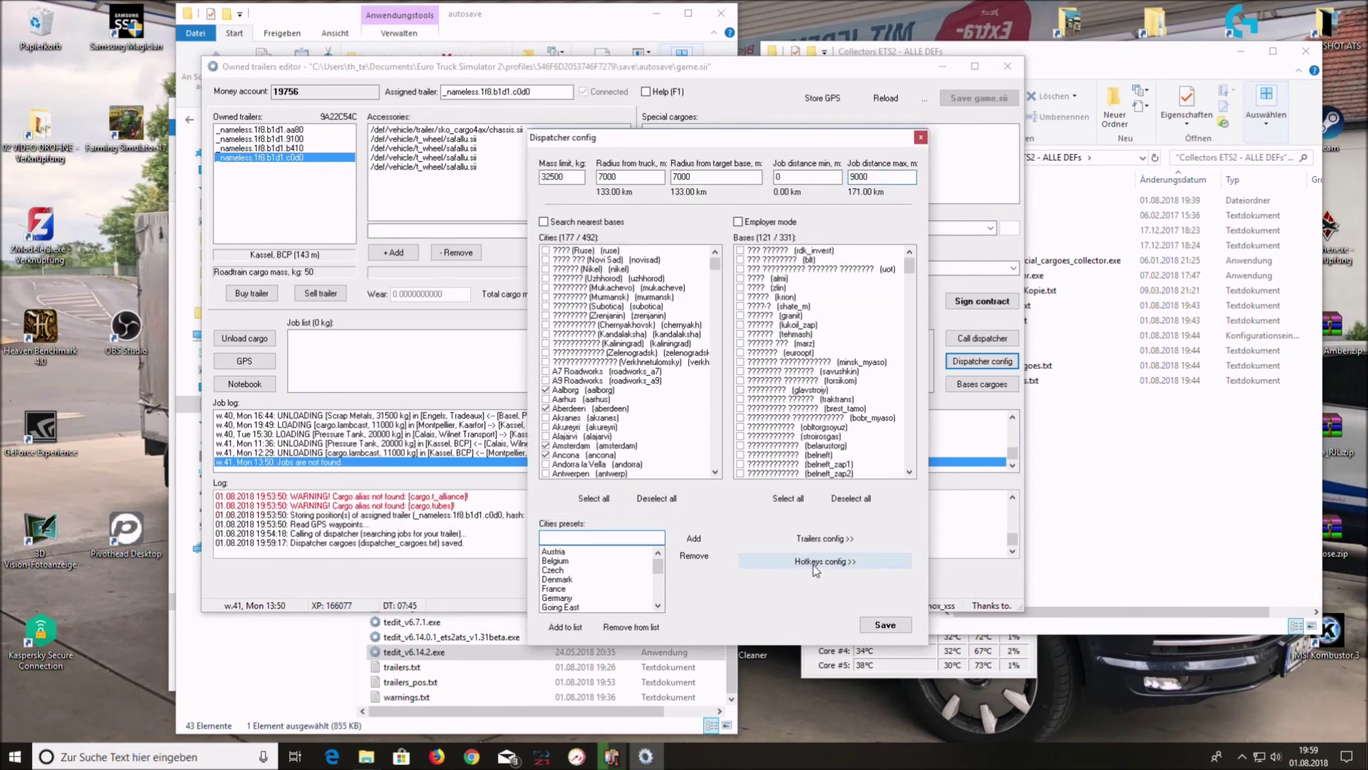
{"action": "left_click_drag", "start_coordinate": [1336, 265], "coordinate": [739, 307]}
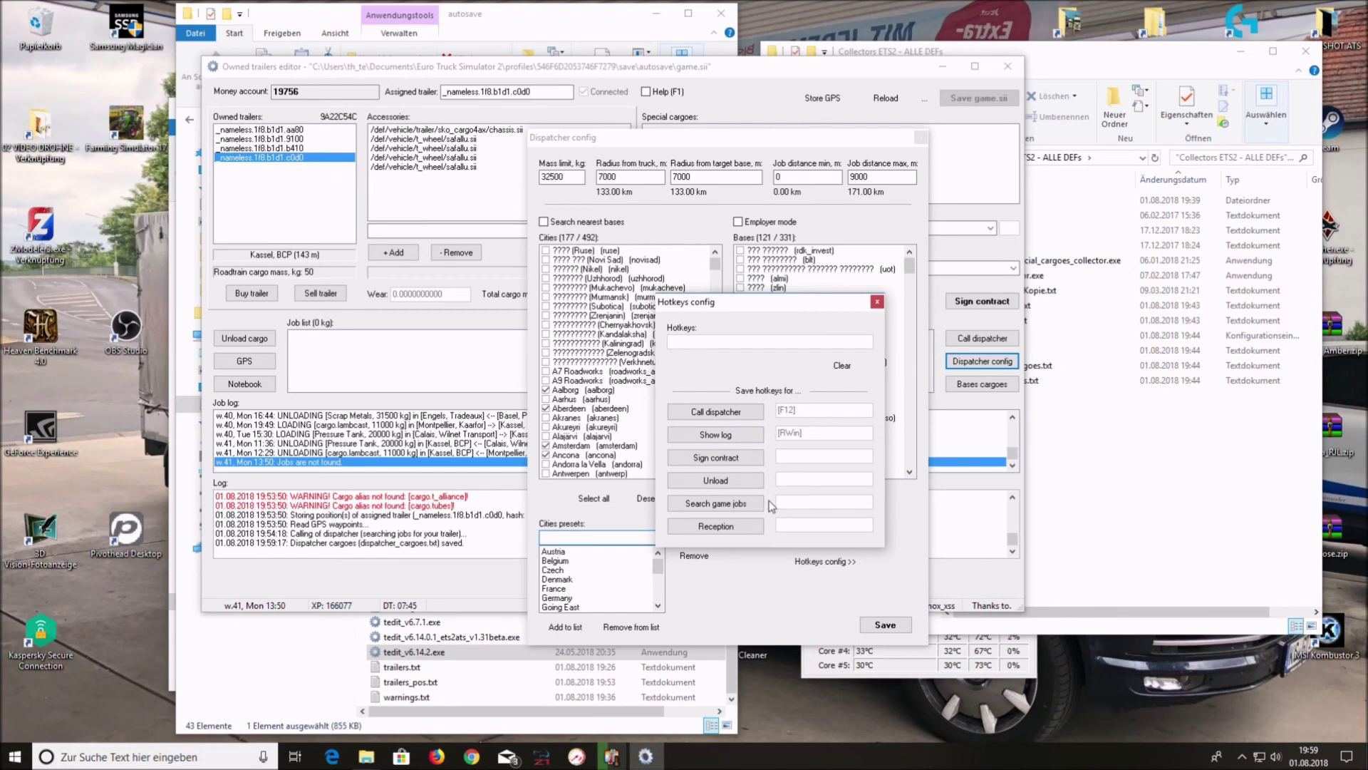
{"action": "left_click", "coordinate": [877, 301]}
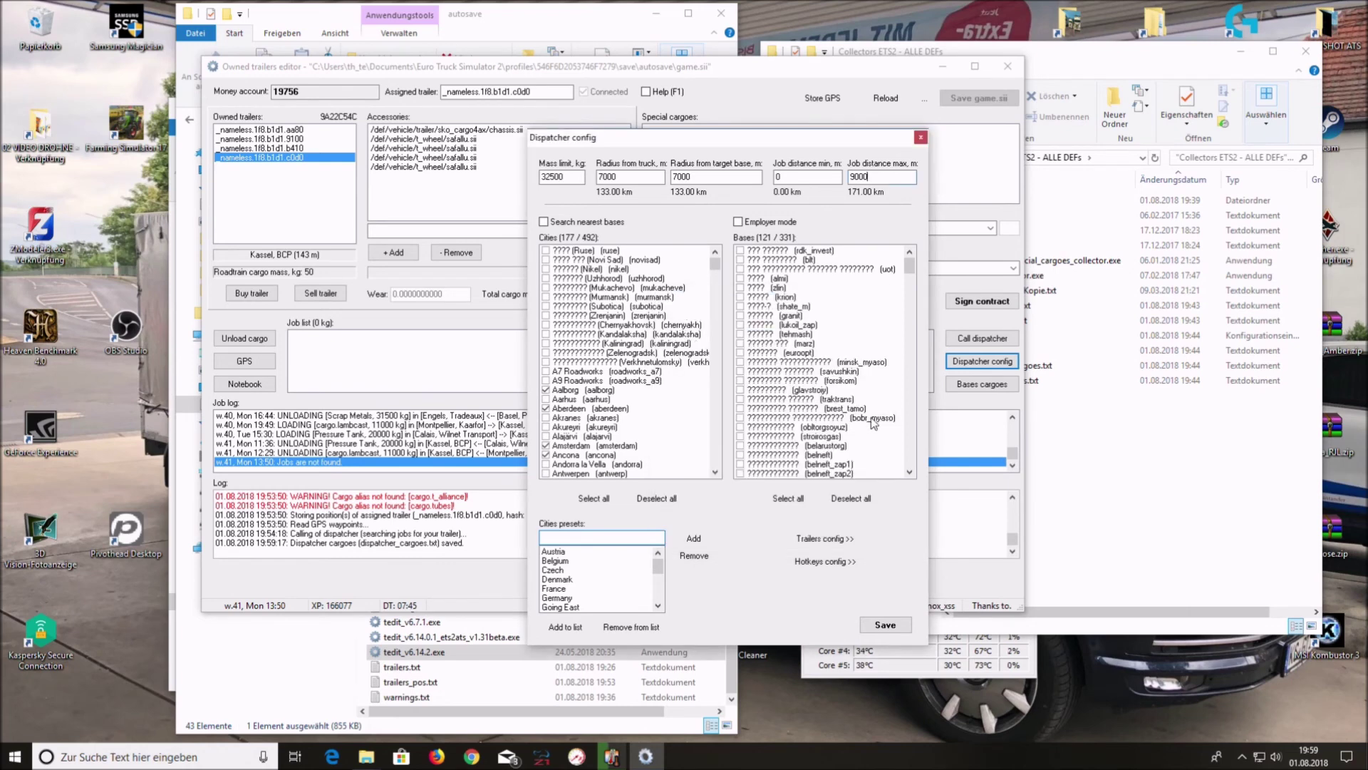
{"action": "left_click", "coordinate": [886, 624]}
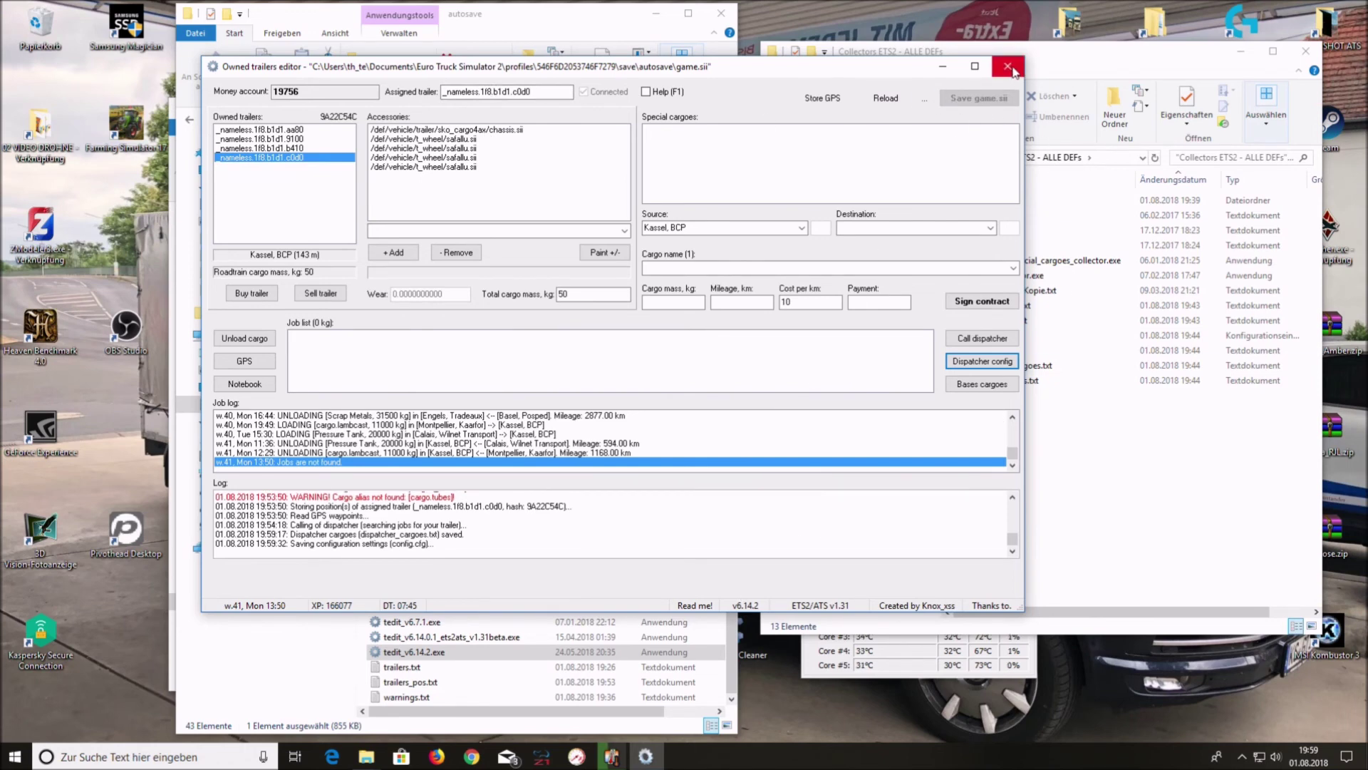
Open the bases' cargo overview and examine the incoming and outgoing cargoes of the tehmash and stroirosgas bases.
{"action": "left_click", "coordinate": [986, 392]}
{"action": "left_click_drag", "start_coordinate": [1178, 158], "coordinate": [591, 131]}
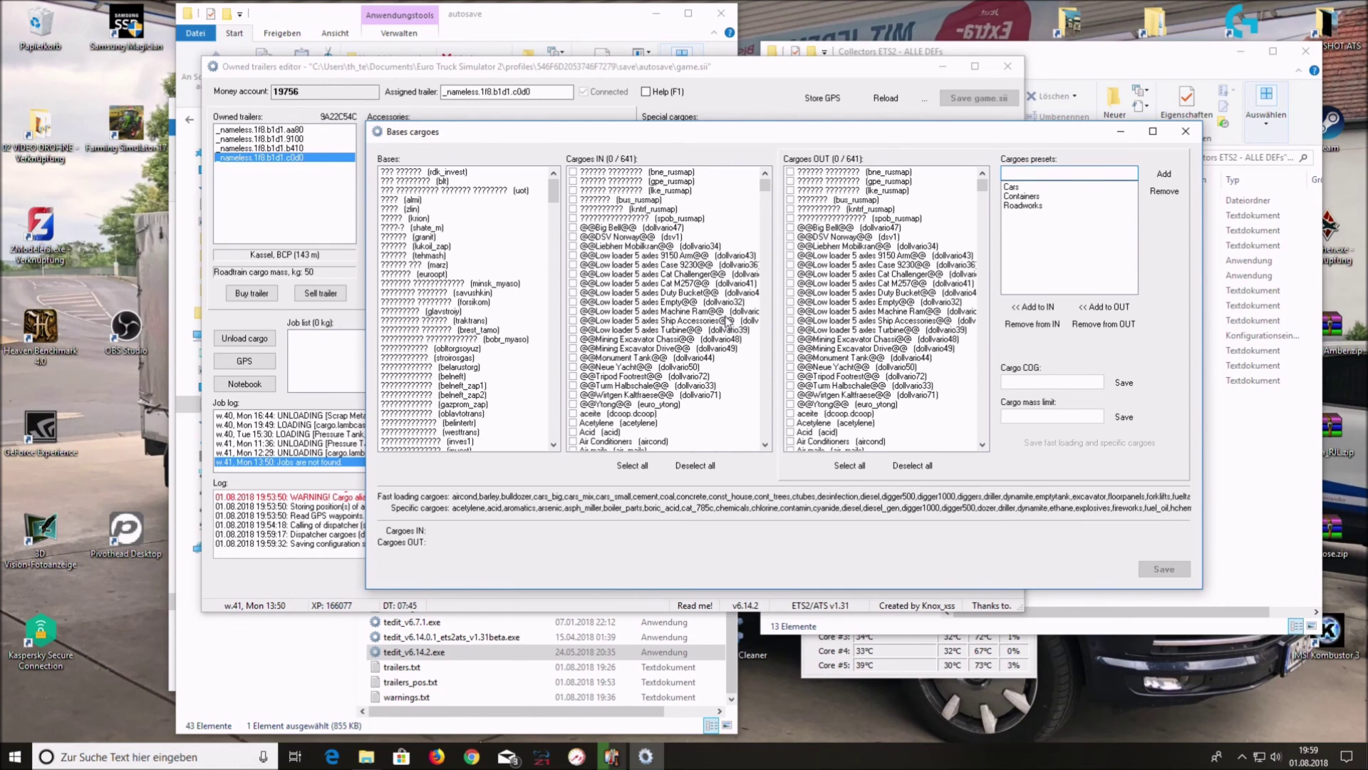
{"action": "left_click", "coordinate": [449, 255]}
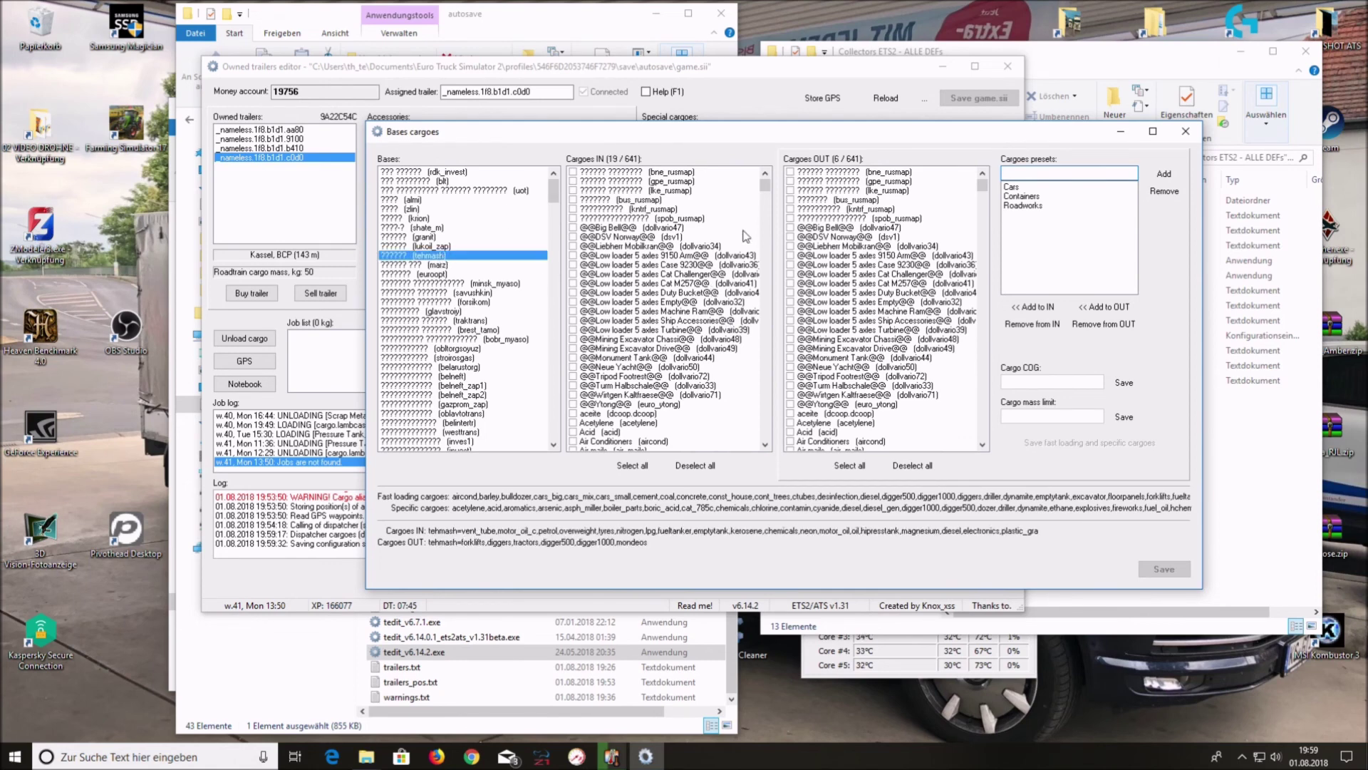
{"action": "left_click_drag", "start_coordinate": [765, 187], "coordinate": [791, 397]}
{"action": "left_click", "coordinate": [457, 358]}
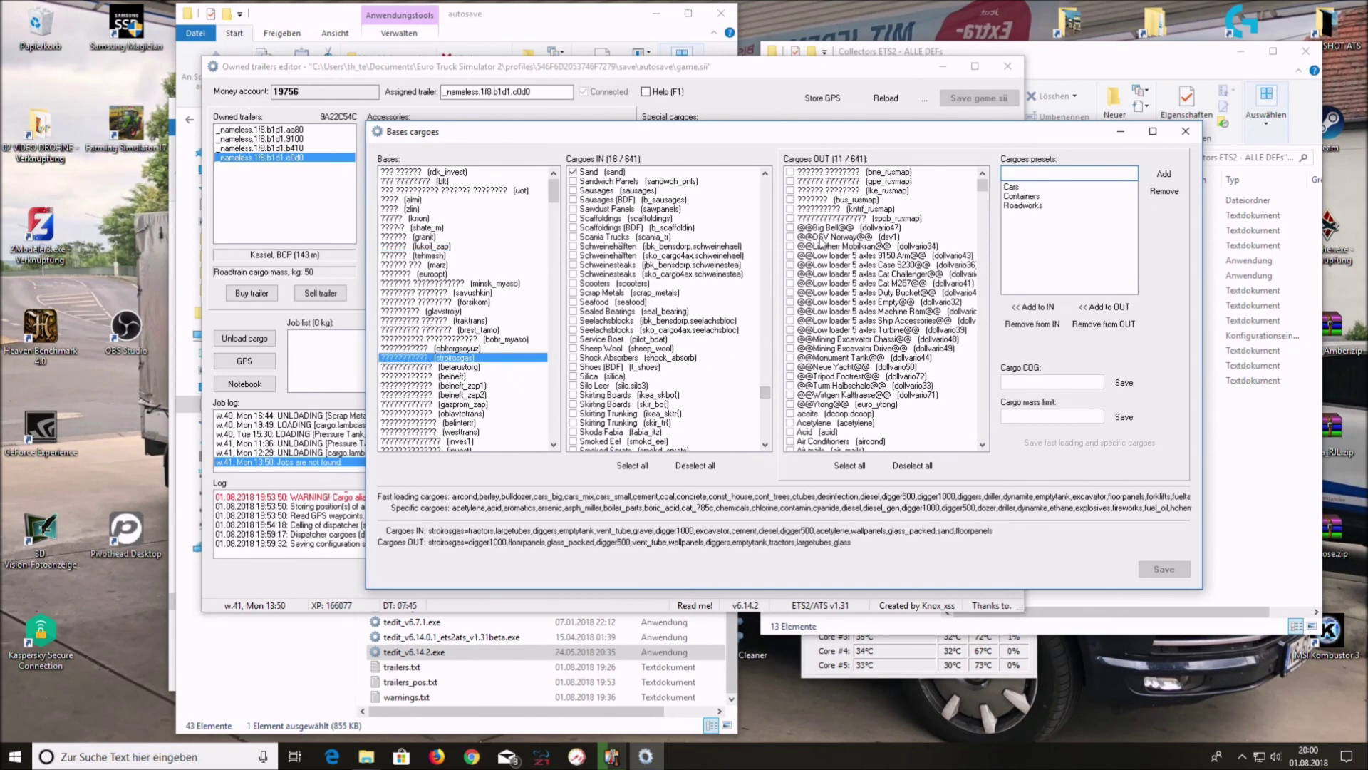
Find the Audi Hungaria Motor Kft. base and examine its incoming and outgoing cargoes.
{"action": "scroll", "coordinate": [502, 325], "scroll_direction": "down", "scroll_amount": 10}
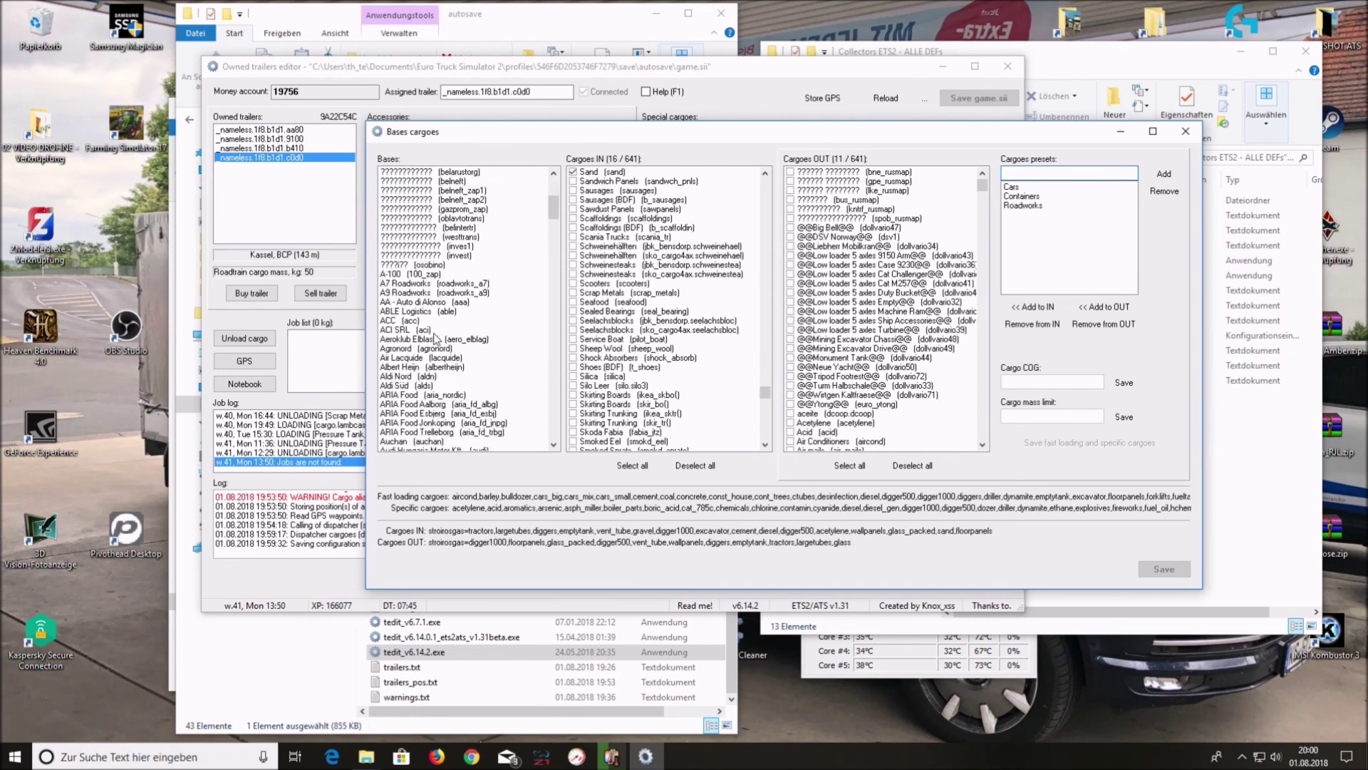
{"action": "scroll", "coordinate": [419, 357], "scroll_direction": "down", "scroll_amount": 2}
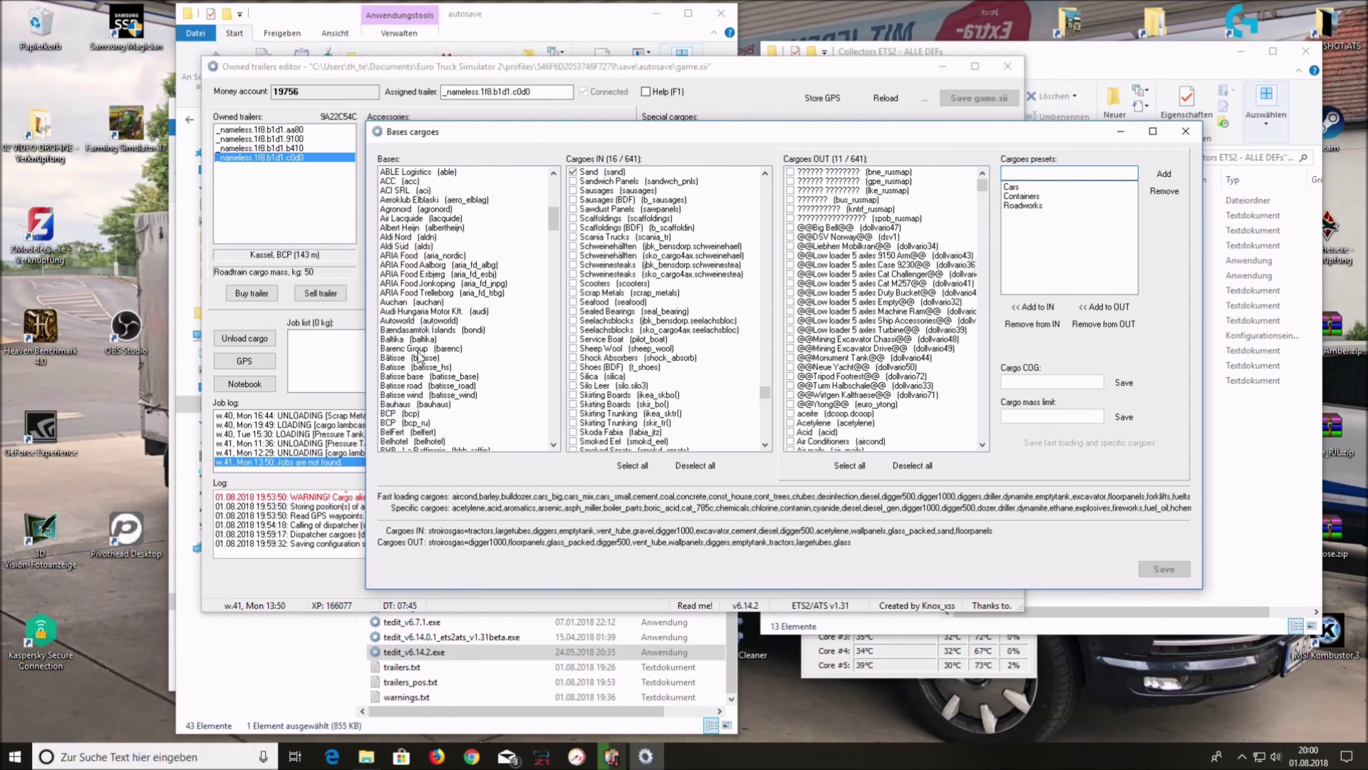
{"action": "scroll", "coordinate": [421, 356], "scroll_direction": "down", "scroll_amount": 1}
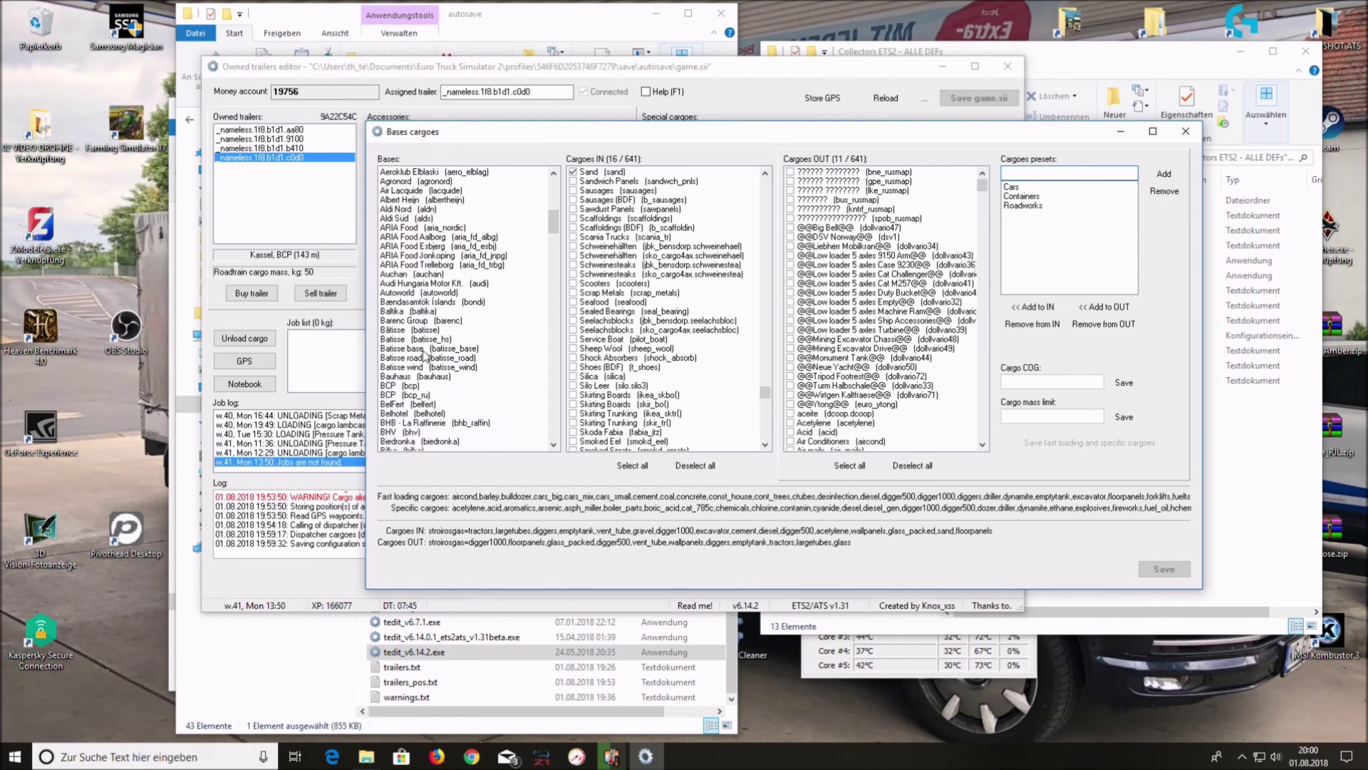
{"action": "left_click", "coordinate": [423, 285]}
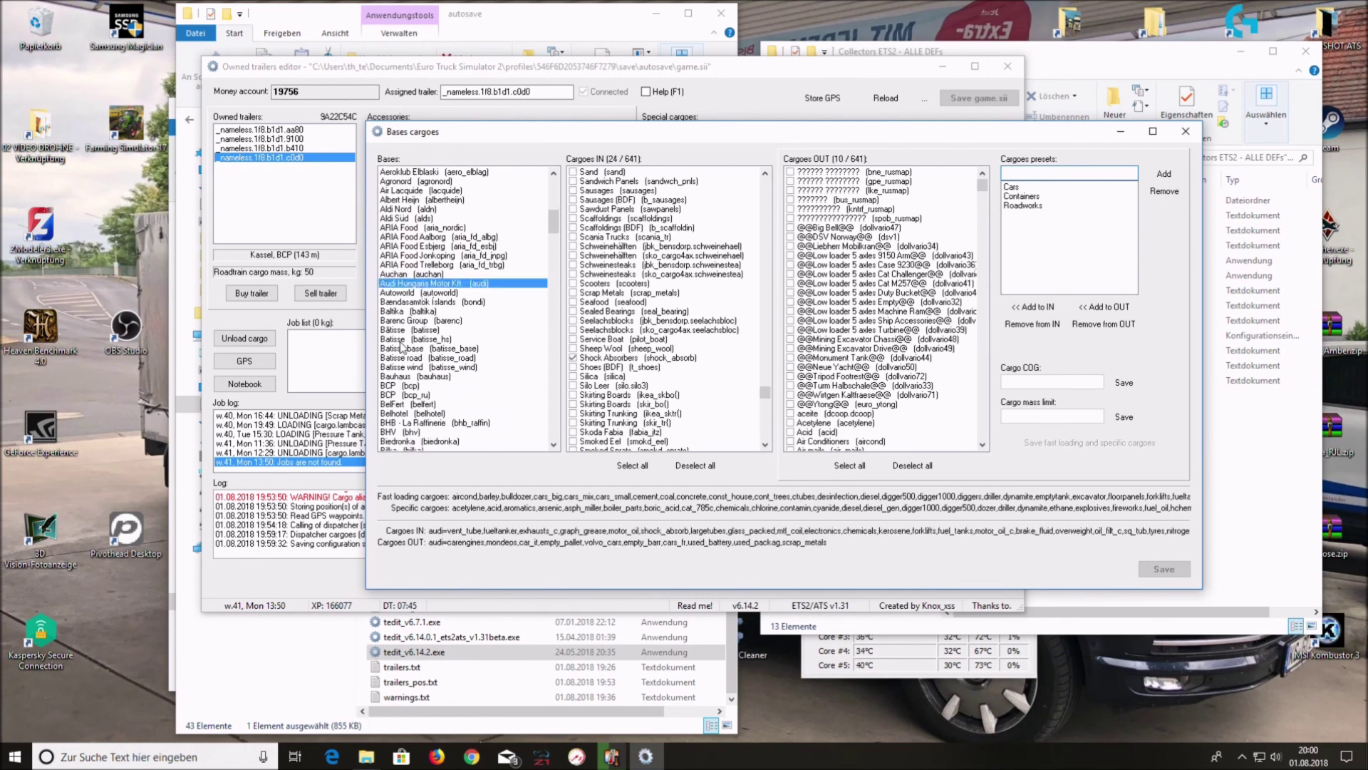
Examine the incoming and outgoing cargoes of the EuroGoodies (eurogoodi_ru) base, and close the bases' cargo overview without changes.
{"action": "scroll", "coordinate": [444, 299], "scroll_direction": "down", "scroll_amount": 7}
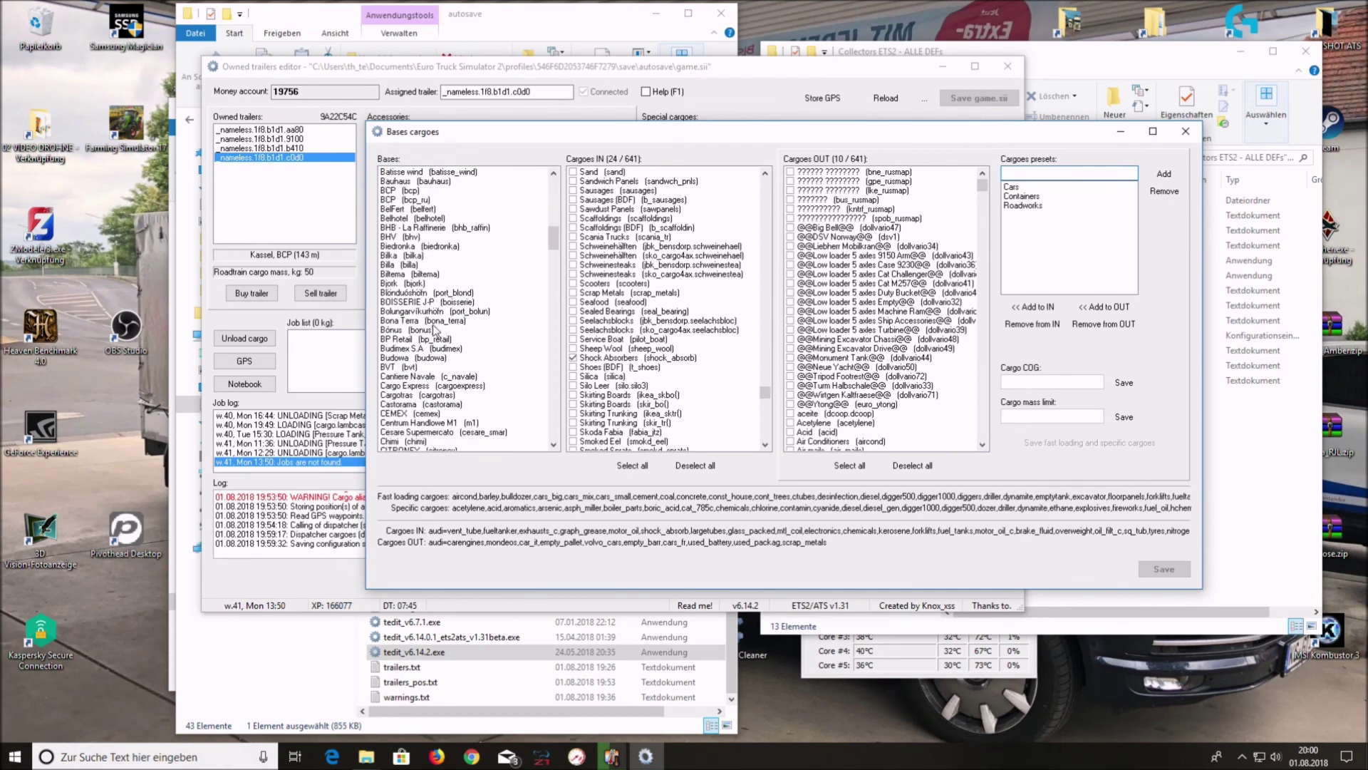
{"action": "scroll", "coordinate": [438, 349], "scroll_direction": "down", "scroll_amount": 3}
{"action": "scroll", "coordinate": [438, 349], "scroll_direction": "down", "scroll_amount": 3}
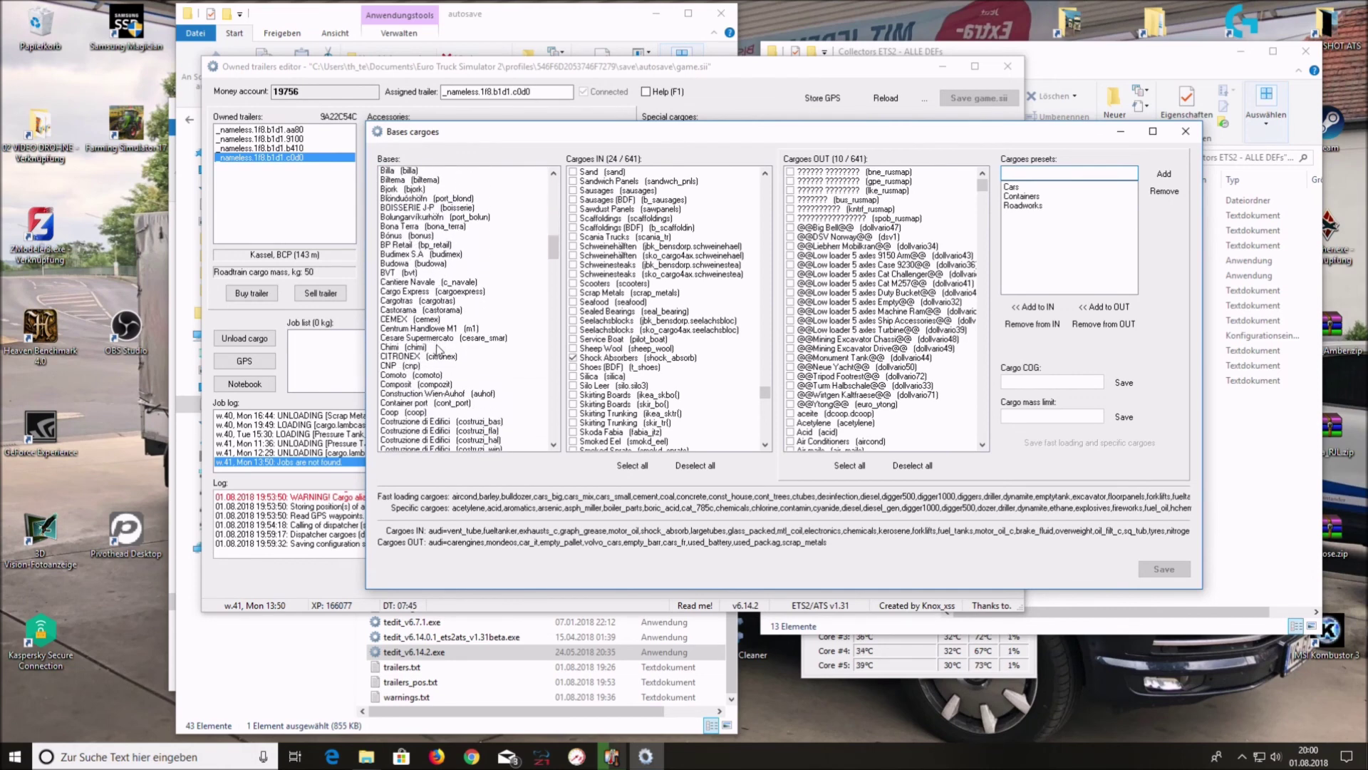
{"action": "scroll", "coordinate": [438, 349], "scroll_direction": "down", "scroll_amount": 5}
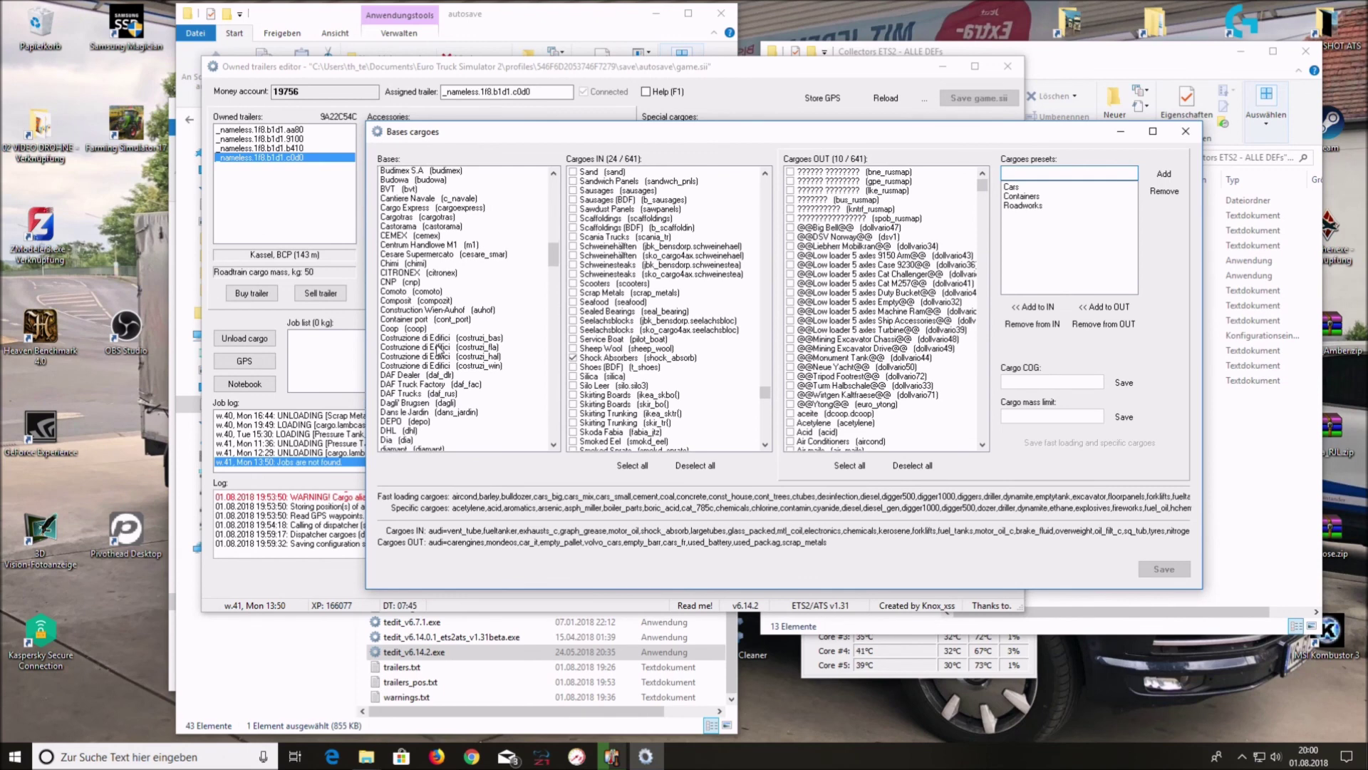
{"action": "scroll", "coordinate": [437, 349], "scroll_direction": "down", "scroll_amount": 2}
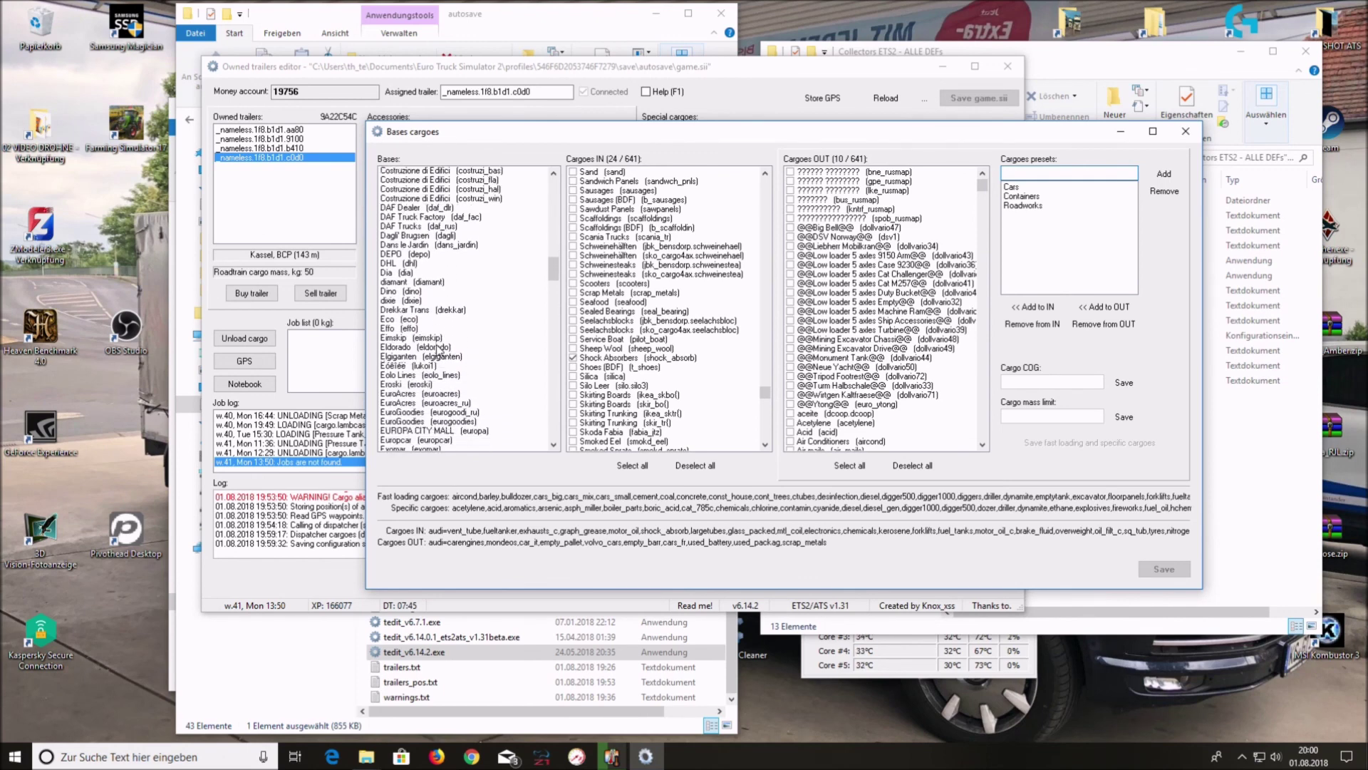
{"action": "left_click", "coordinate": [419, 397]}
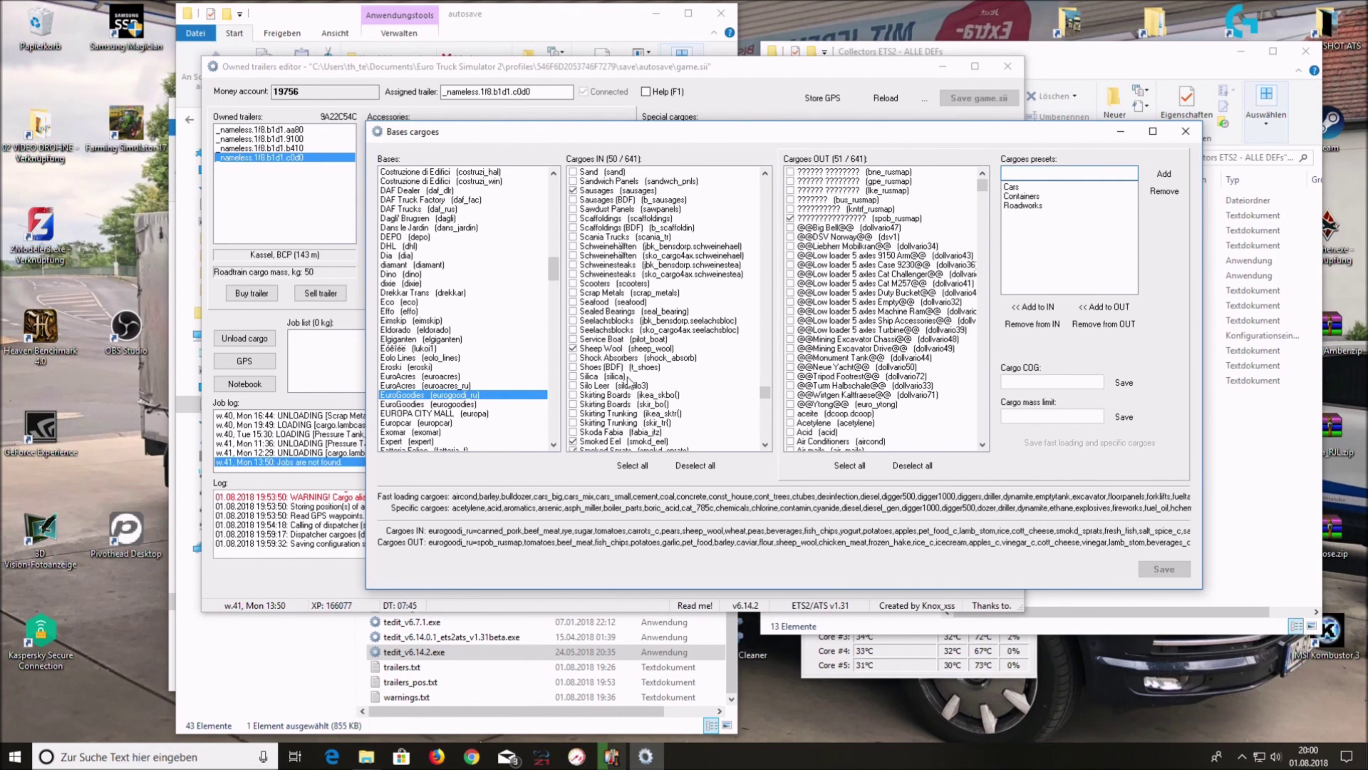
{"action": "scroll", "coordinate": [602, 372], "scroll_direction": "down", "scroll_amount": 6}
{"action": "scroll", "coordinate": [400, 413], "scroll_direction": "down", "scroll_amount": 10}
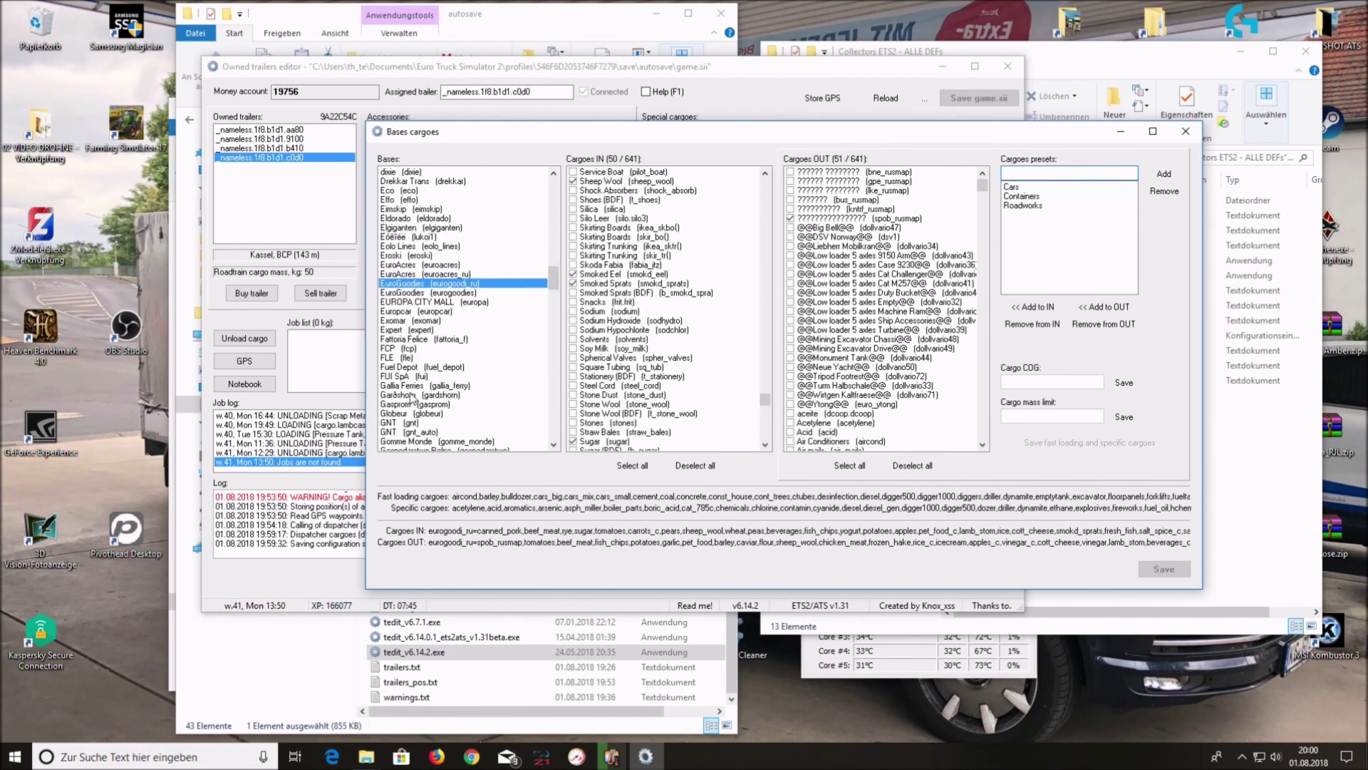
{"action": "scroll", "coordinate": [900, 315], "scroll_direction": "down", "scroll_amount": 4}
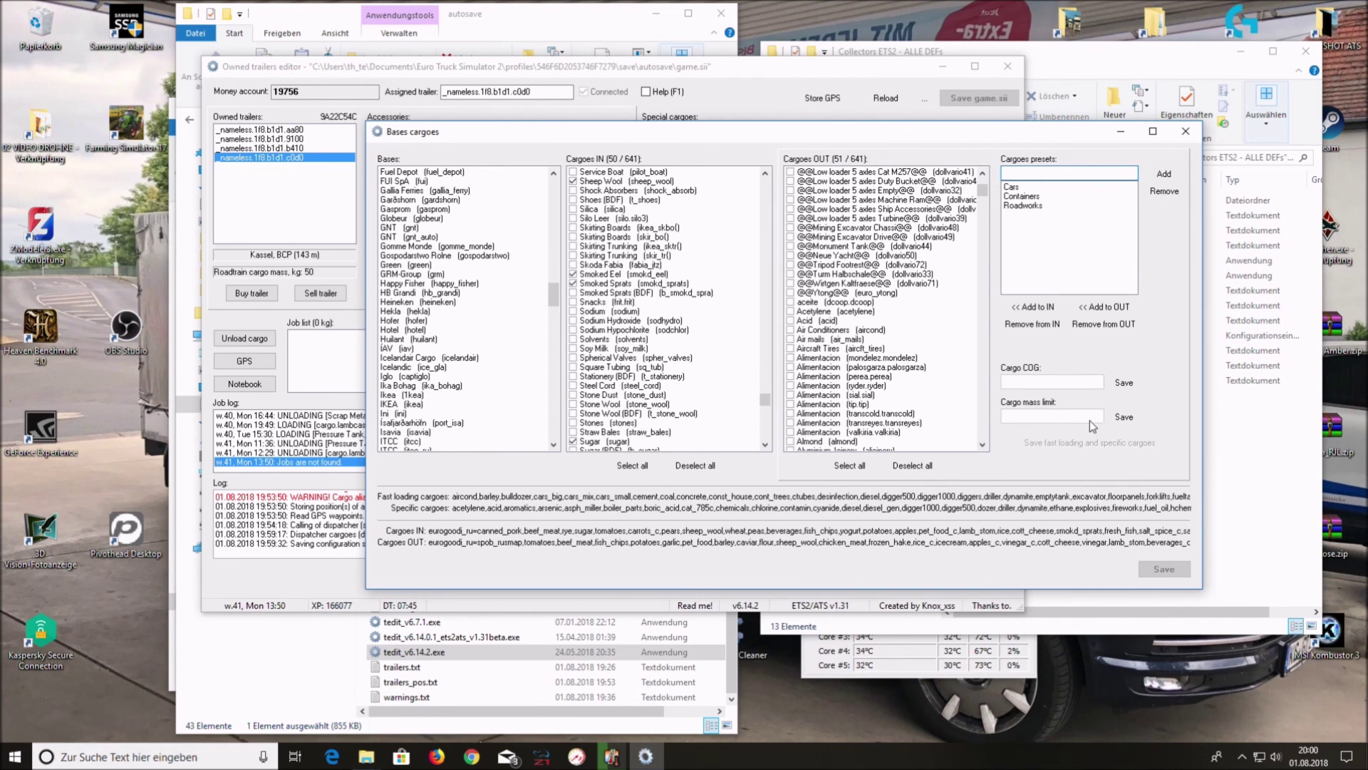
{"action": "left_click", "coordinate": [1185, 131]}
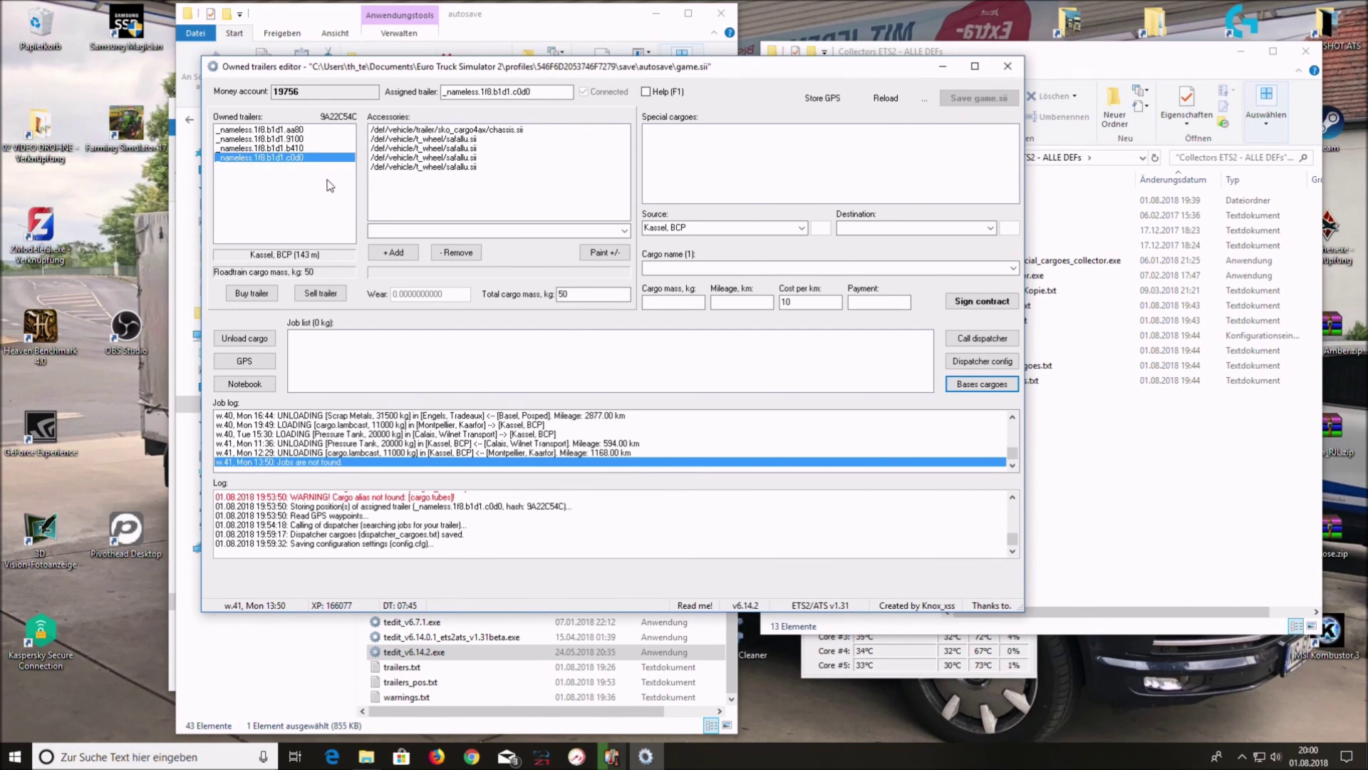
Review the dispatcher's city selection and the sko_cargo4ax chassis's cargo assignment, and close the configuration without changes.
{"action": "left_click", "coordinate": [987, 362]}
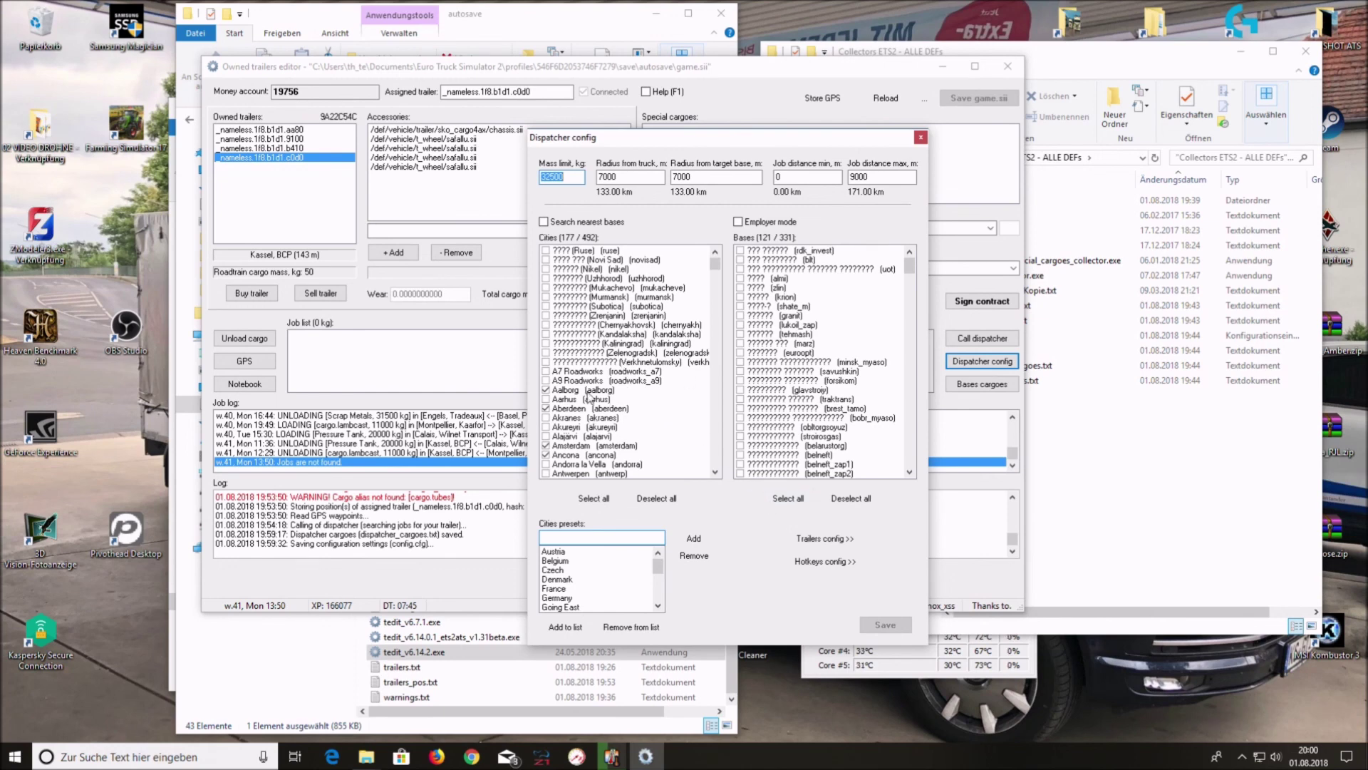
{"action": "scroll", "coordinate": [624, 352], "scroll_direction": "down", "scroll_amount": 4}
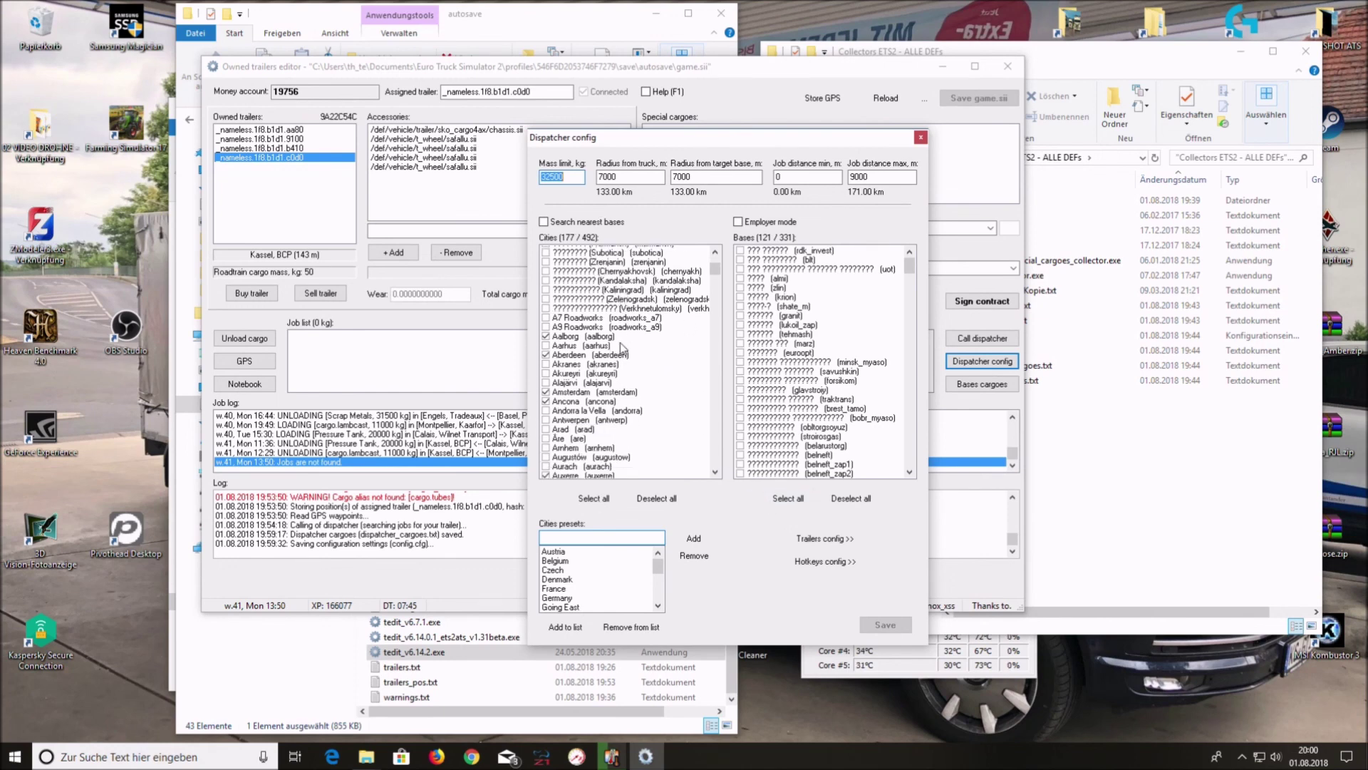
{"action": "left_click", "coordinate": [824, 541]}
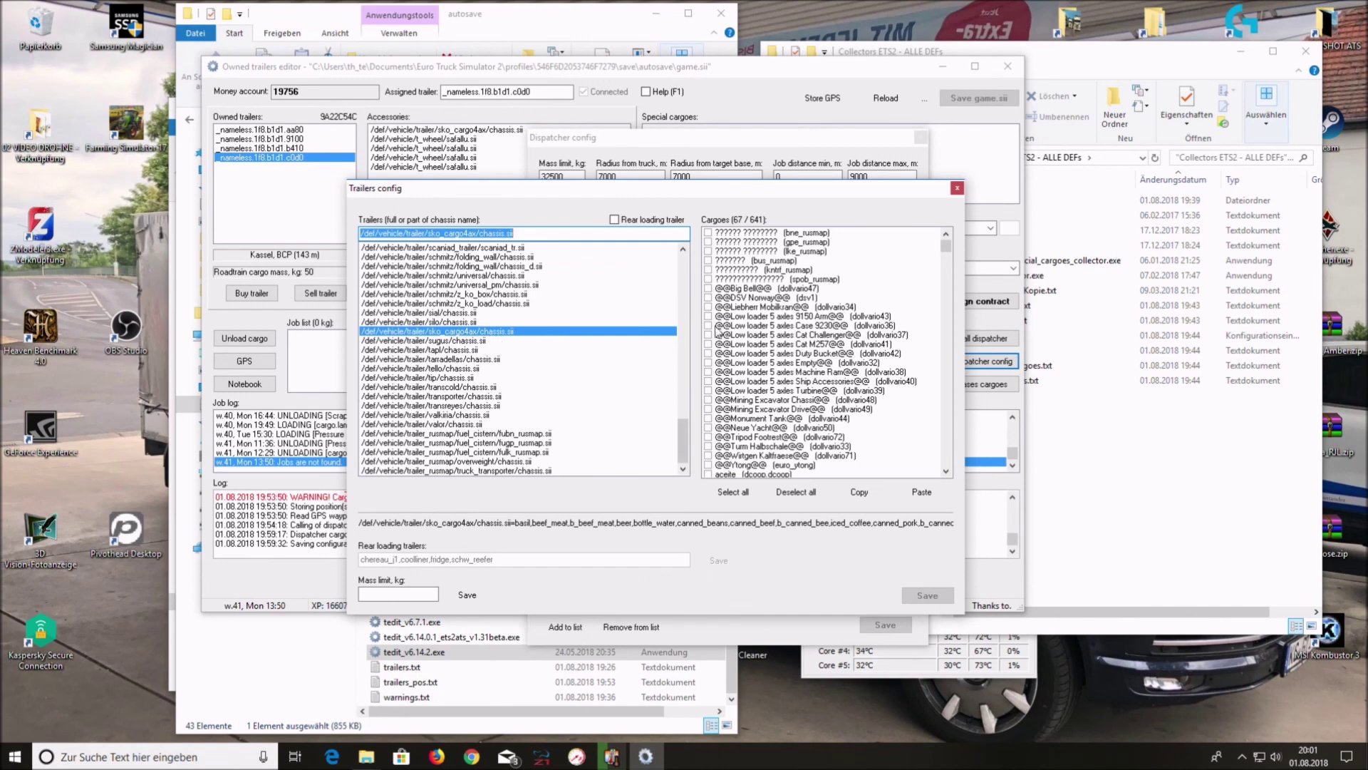
{"action": "left_click", "coordinate": [956, 188]}
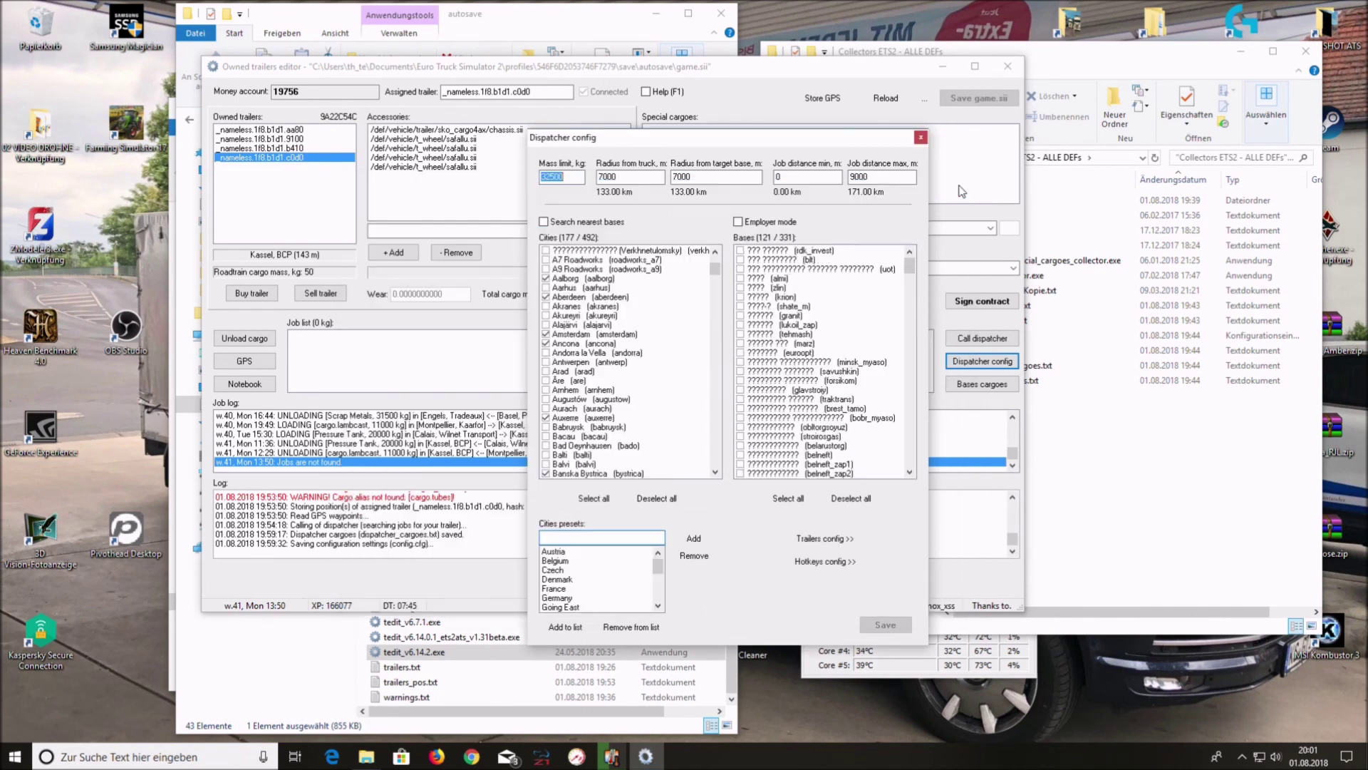
{"action": "left_click", "coordinate": [921, 137]}
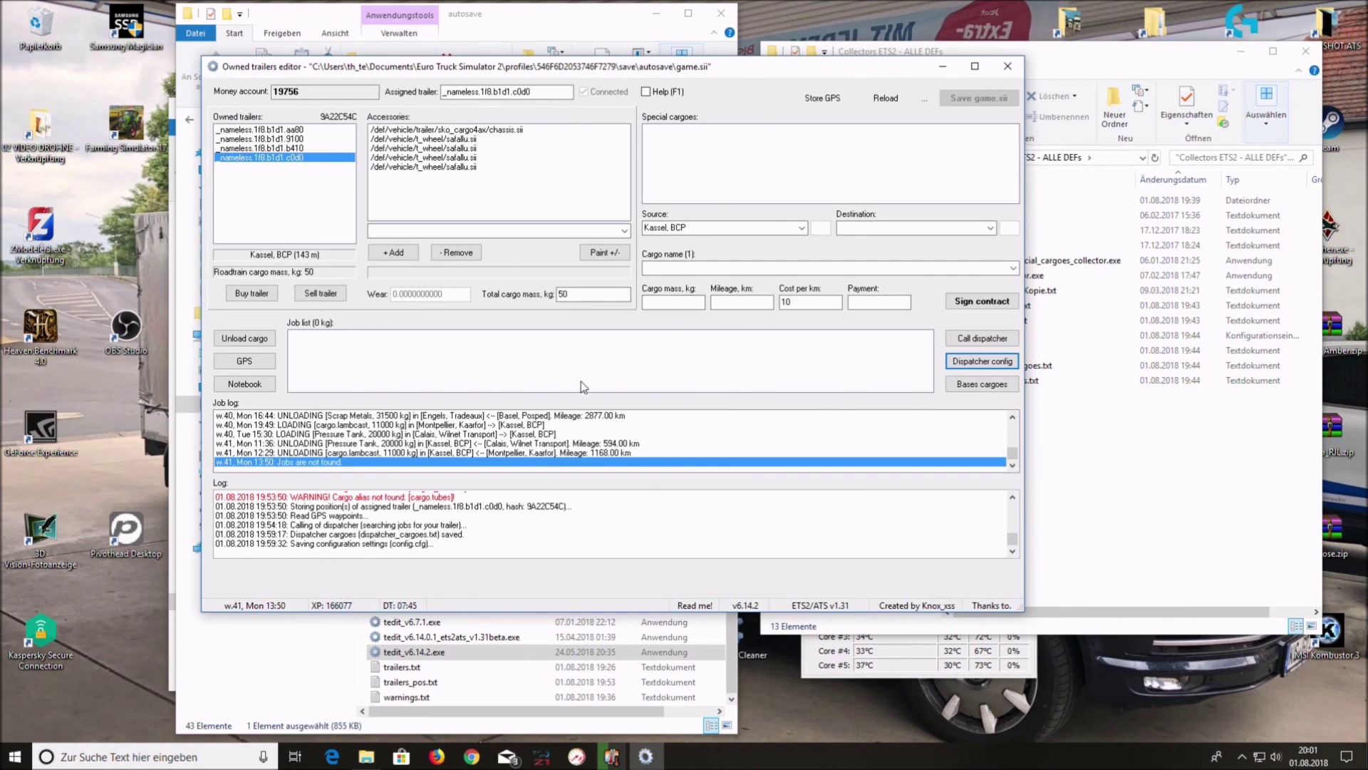
Switch to the autosave folder in File Explorer and look through its configuration and cargo files.
{"action": "left_click_drag", "start_coordinate": [739, 73], "coordinate": [740, 118]}
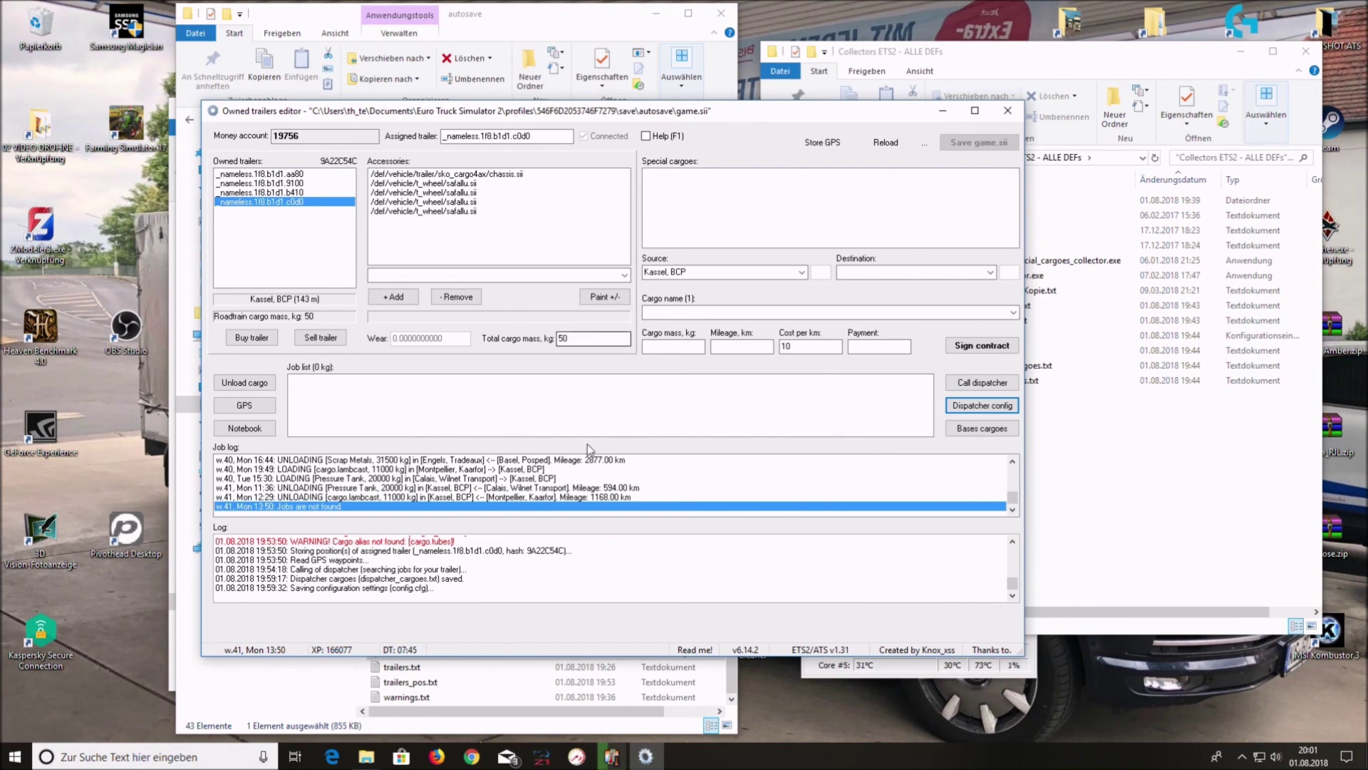
{"action": "left_click", "coordinate": [519, 682]}
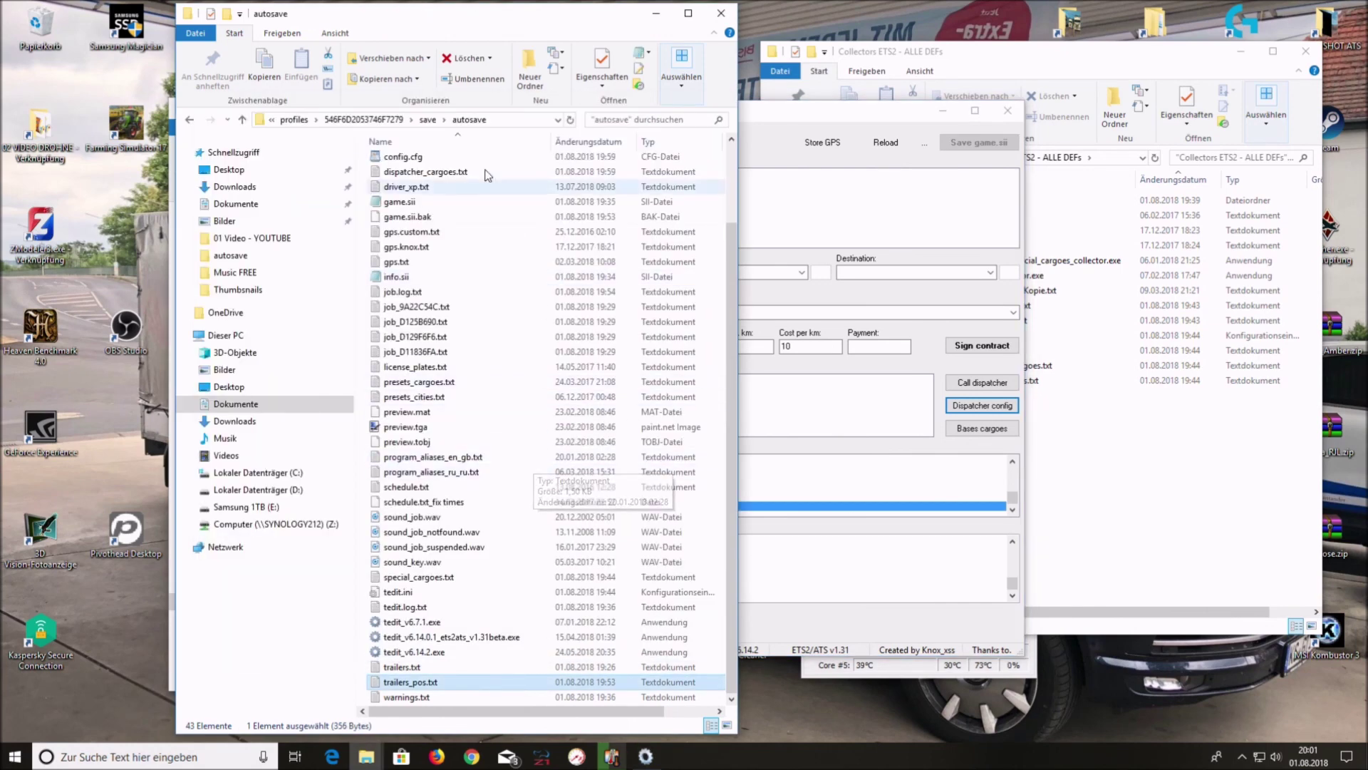
{"action": "scroll", "coordinate": [514, 288], "scroll_direction": "up", "scroll_amount": 2}
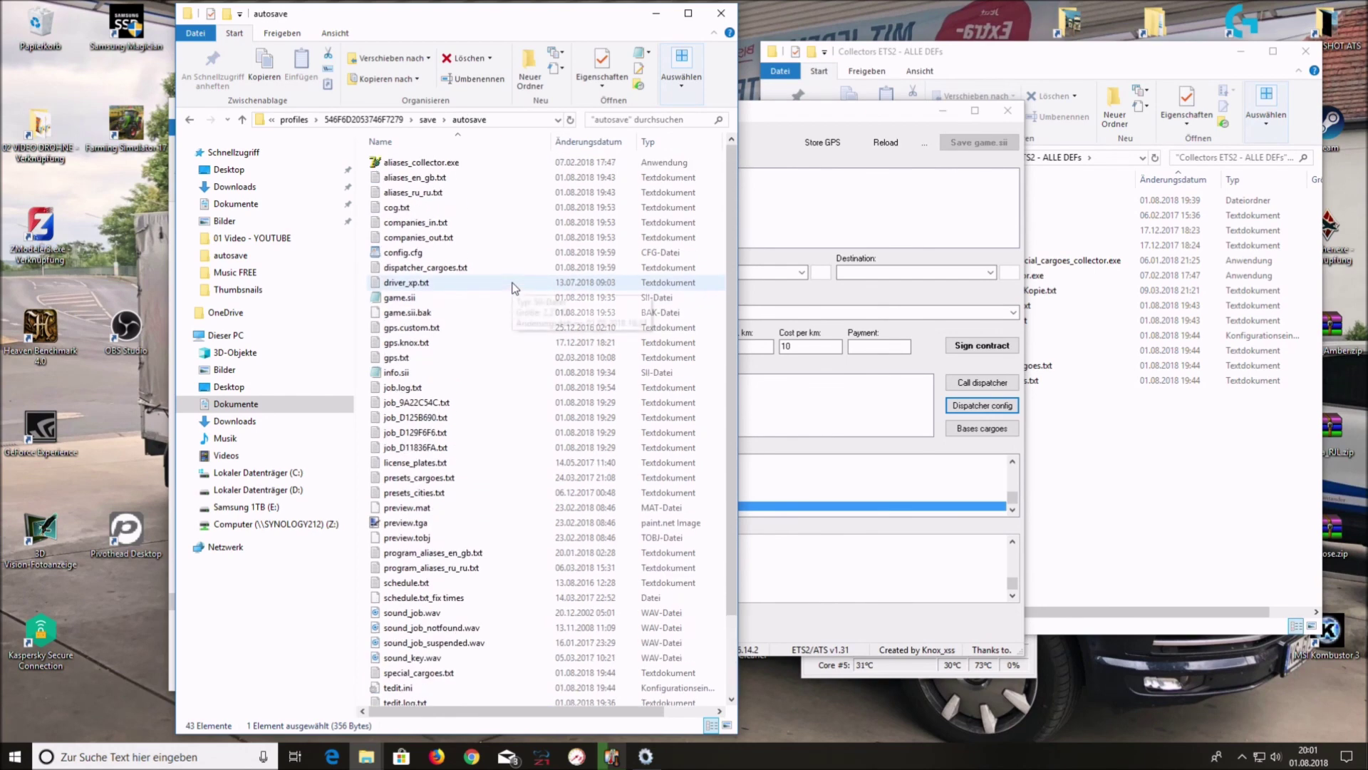